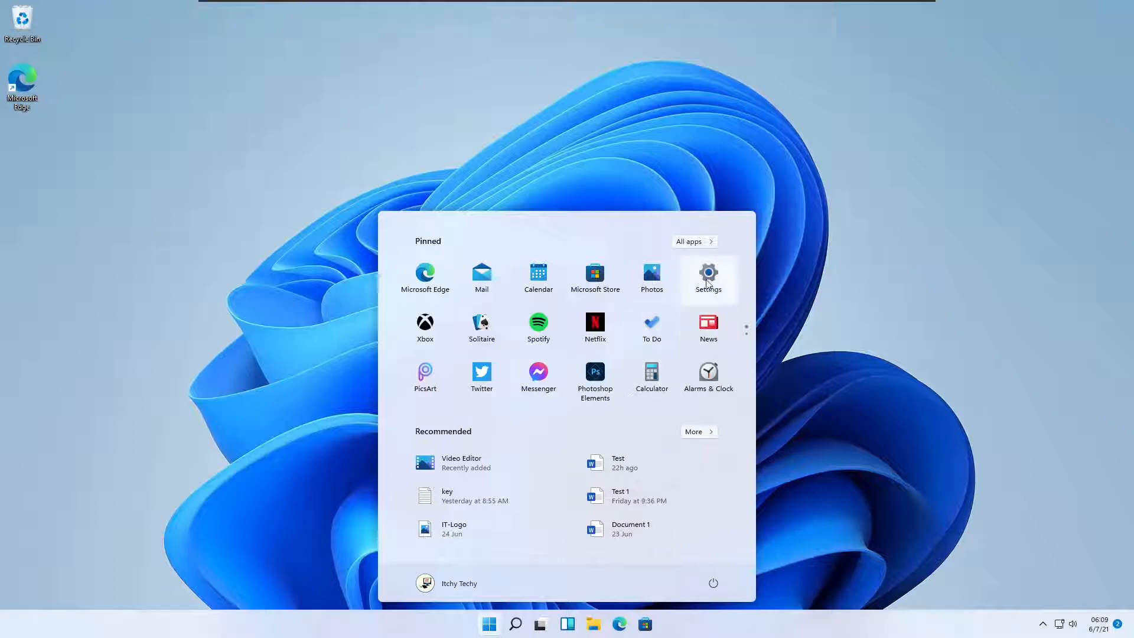
Open Settings, view the Windows Update page, and close Settings.
{"action": "left_click", "coordinate": [709, 284]}
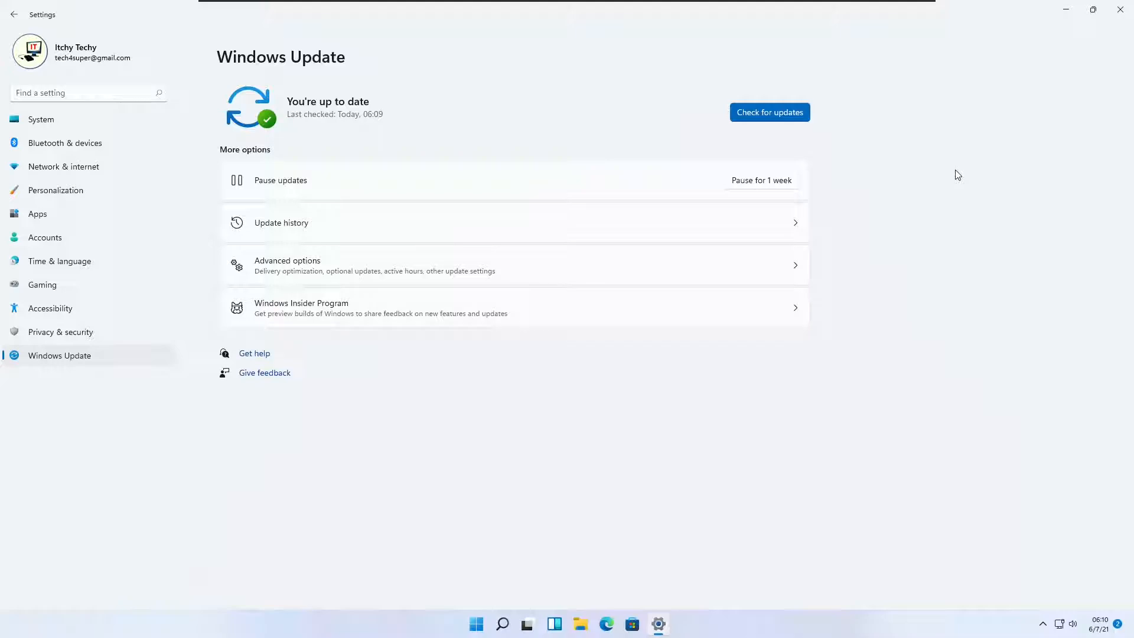
{"action": "left_click", "coordinate": [1121, 9]}
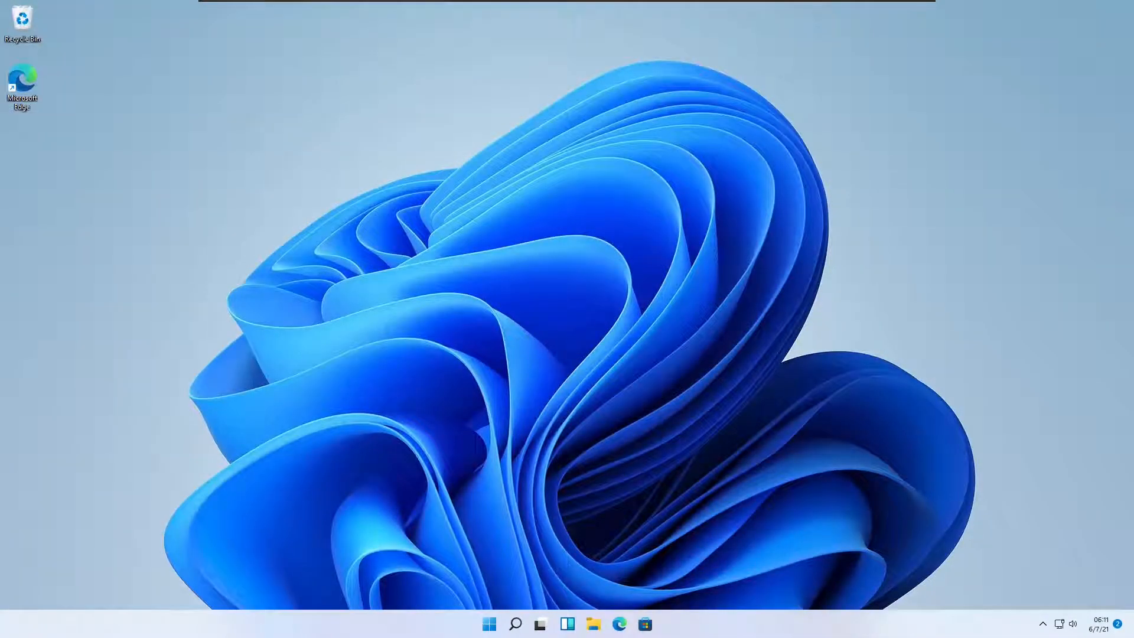
Browse the full list of installed apps in the Start menu and return to the pinned apps.
{"action": "left_click", "coordinate": [495, 627]}
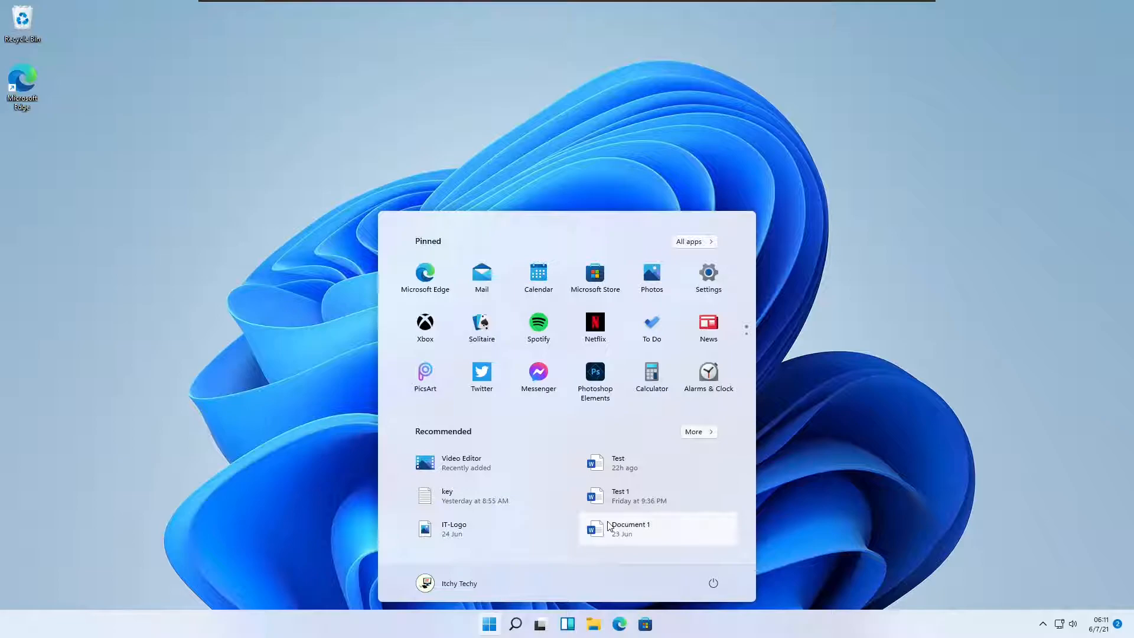
{"action": "left_click", "coordinate": [703, 244]}
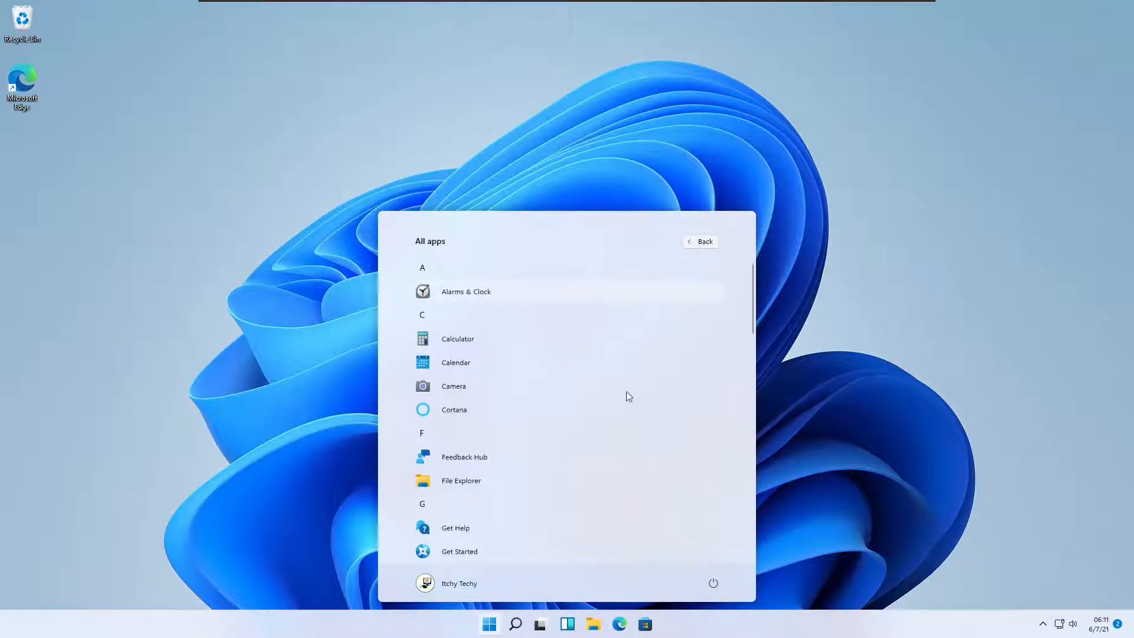
{"action": "scroll", "coordinate": [625, 428], "scroll_direction": "down", "scroll_amount": 5}
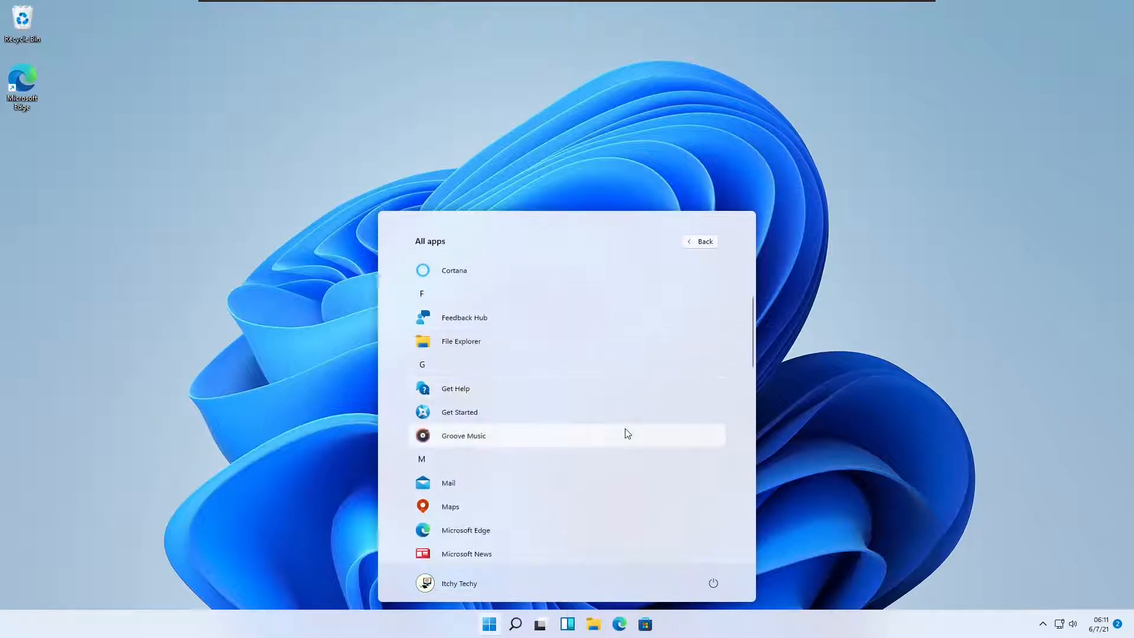
{"action": "scroll", "coordinate": [626, 429], "scroll_direction": "down", "scroll_amount": 10}
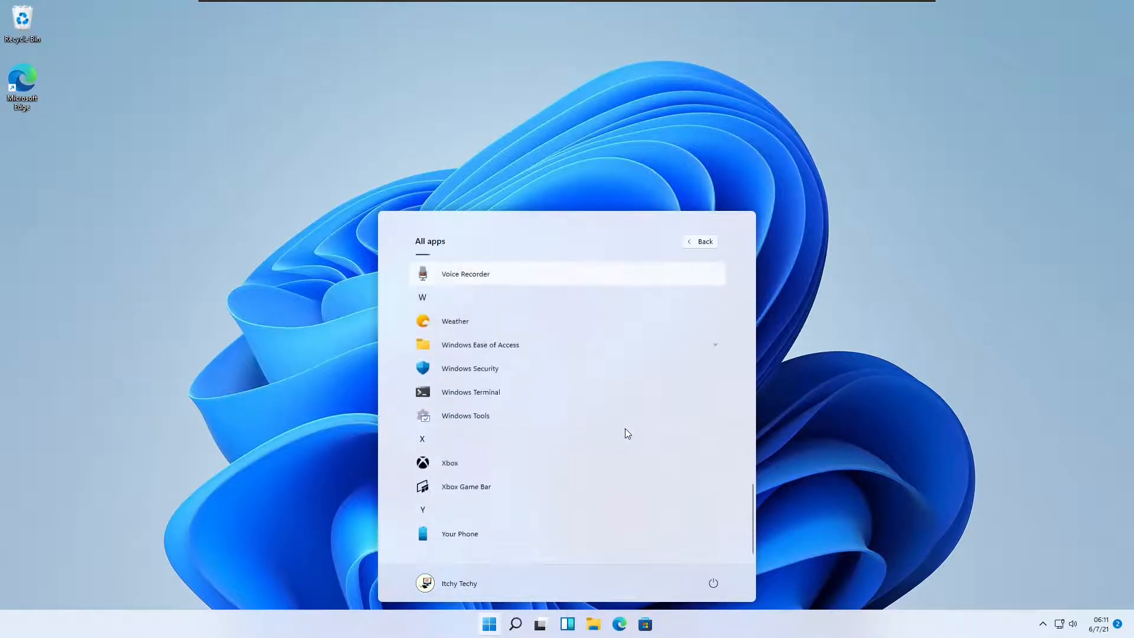
{"action": "left_click", "coordinate": [709, 242]}
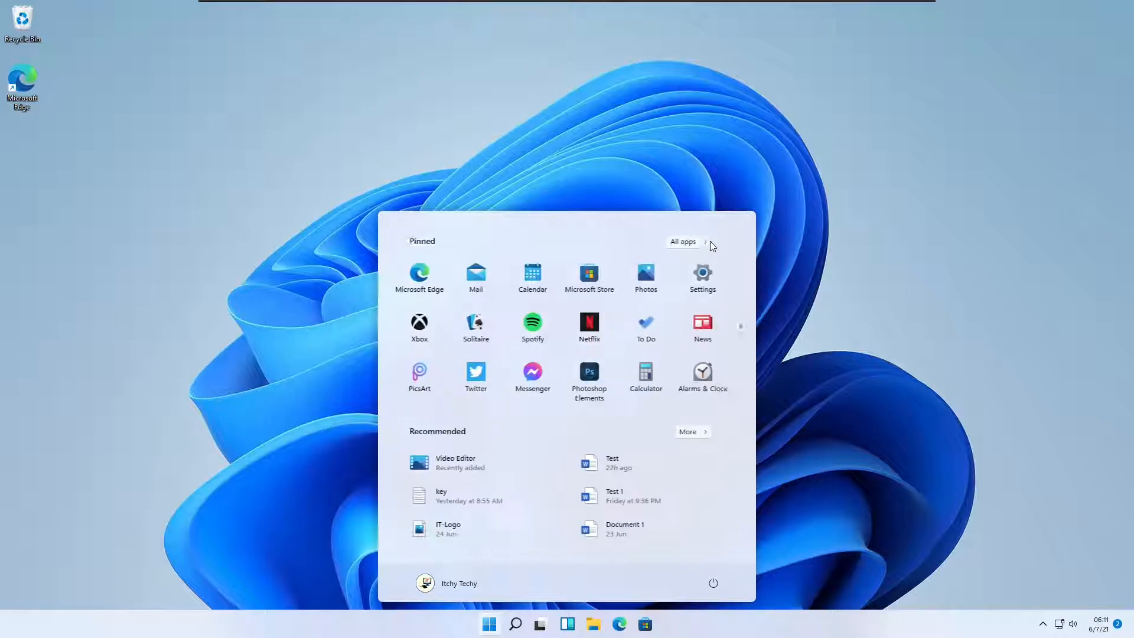
Review the account's Your info settings, including the profile picture file chooser without choosing a file, and close Settings.
{"action": "left_click", "coordinate": [444, 585]}
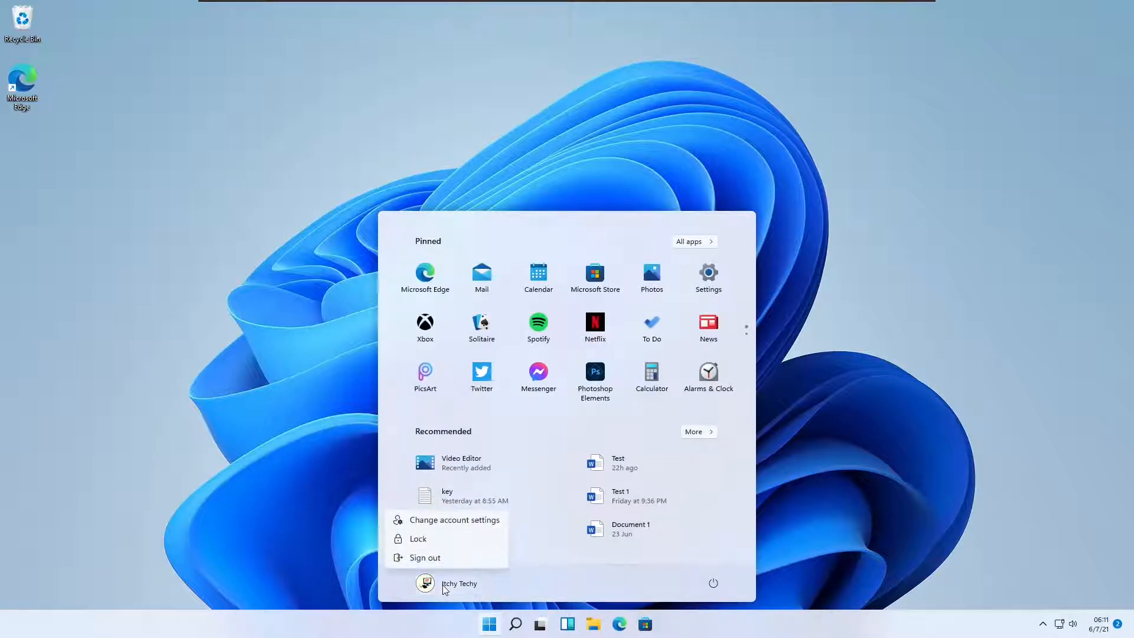
{"action": "left_click", "coordinate": [495, 525]}
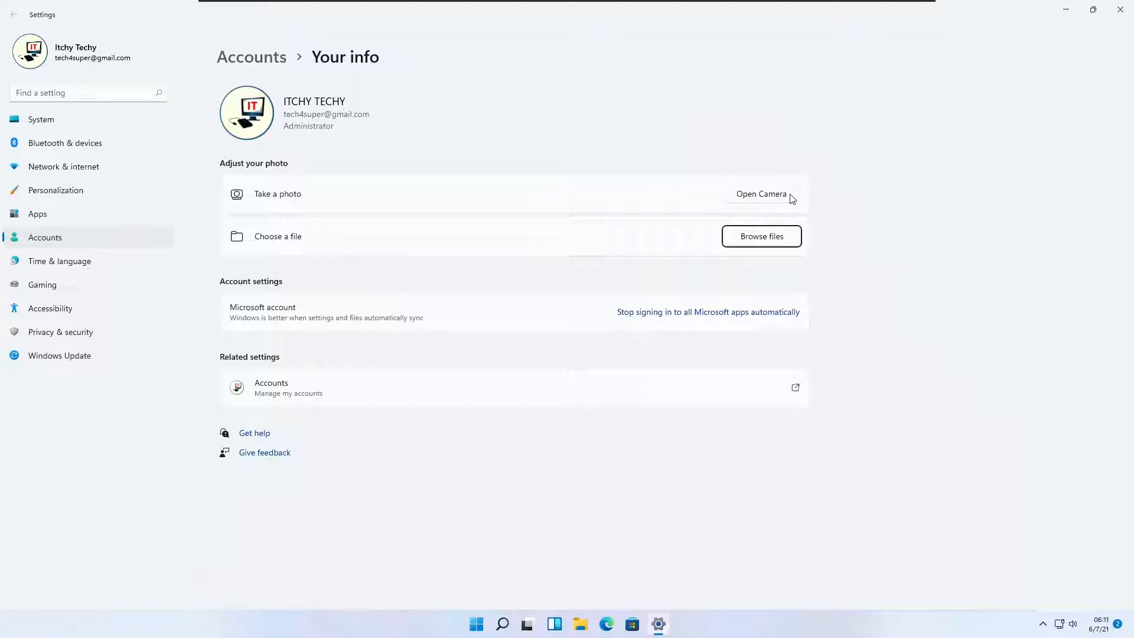
{"action": "left_click", "coordinate": [793, 240]}
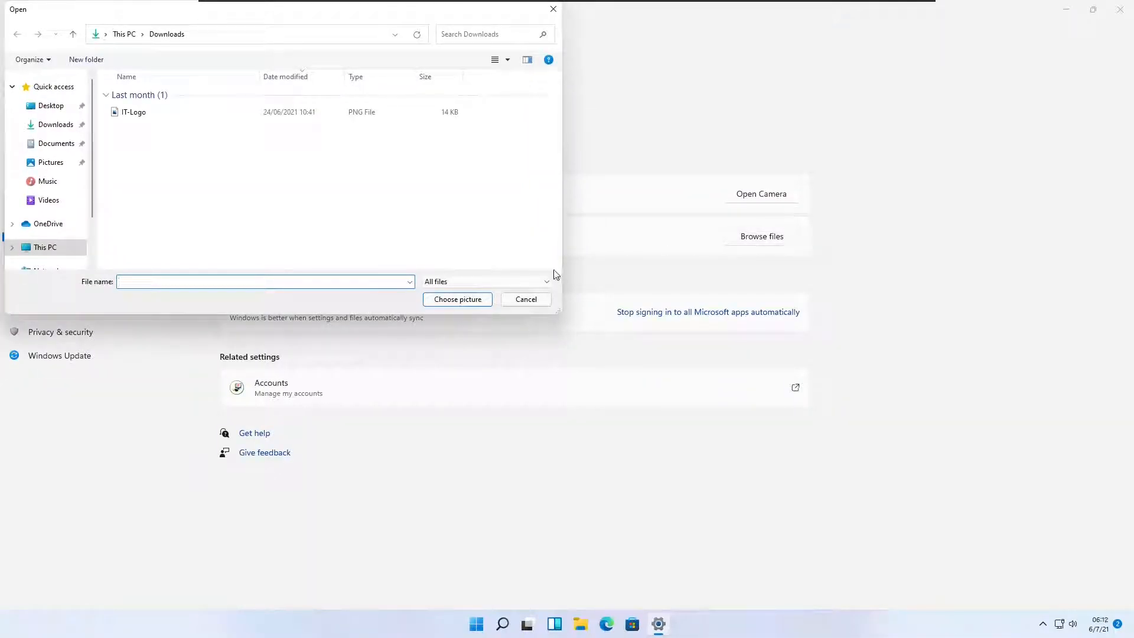
{"action": "left_click", "coordinate": [537, 300]}
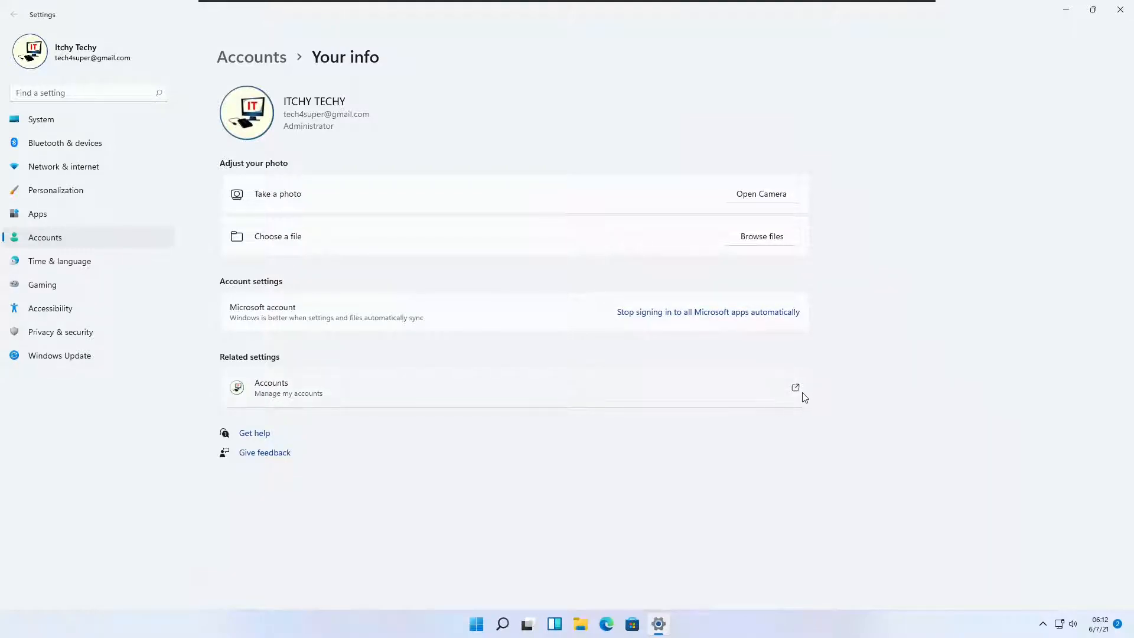
{"action": "left_click", "coordinate": [796, 392]}
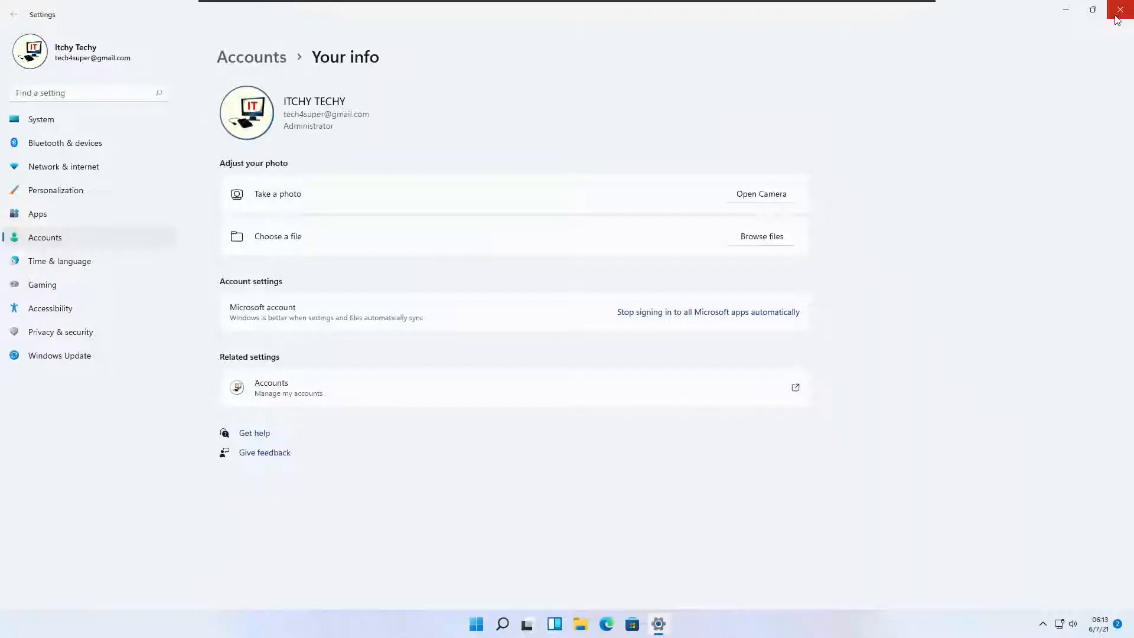
{"action": "left_click", "coordinate": [1117, 13]}
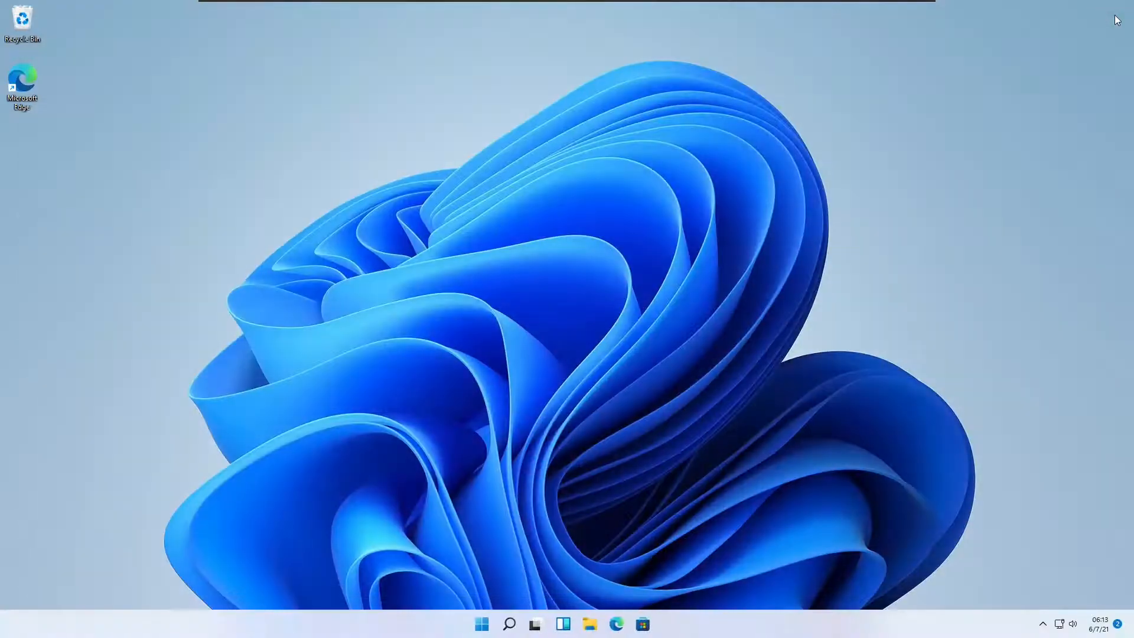
Look through the Windows search categories, search for "it" across all categories, and close the search.
{"action": "left_click", "coordinate": [514, 627]}
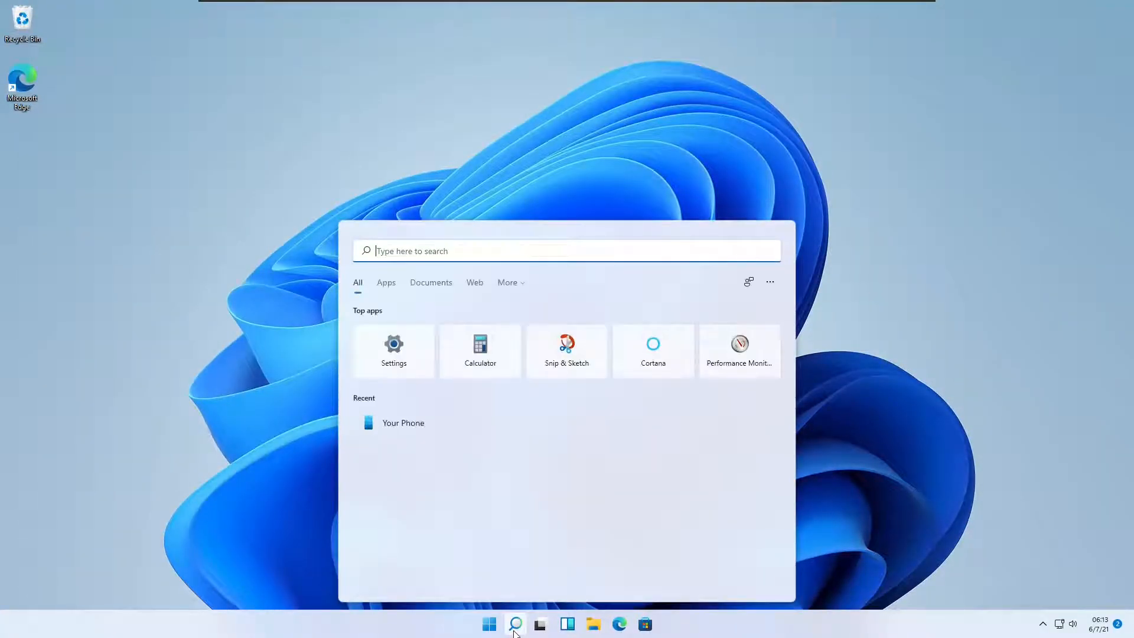
{"action": "left_click", "coordinate": [388, 284]}
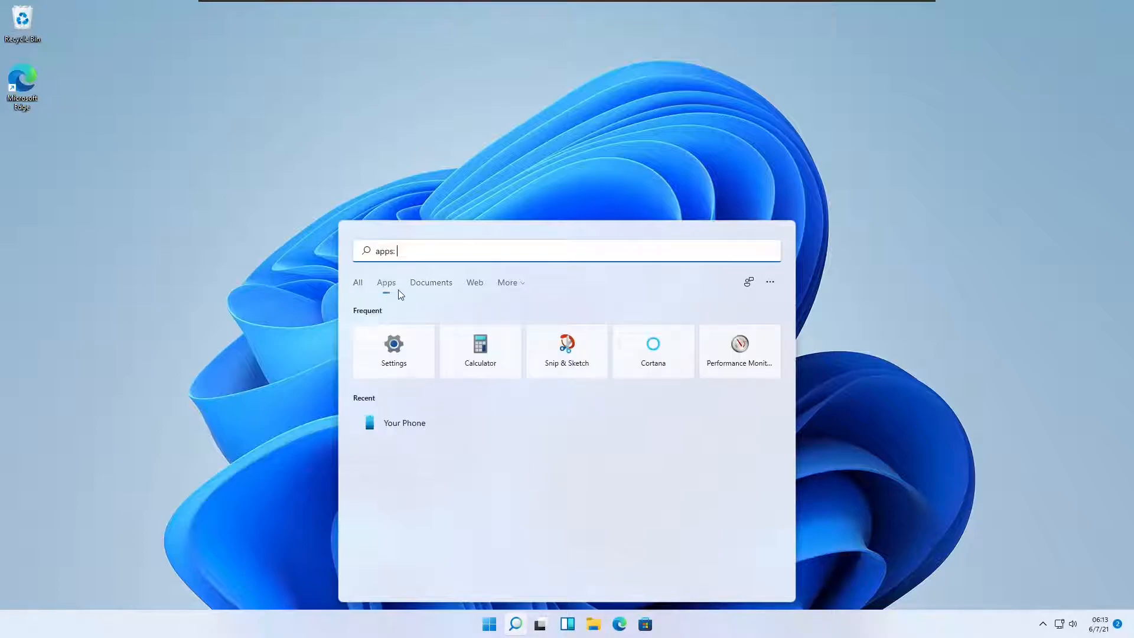
{"action": "left_click", "coordinate": [429, 284]}
{"action": "left_click", "coordinate": [358, 284]}
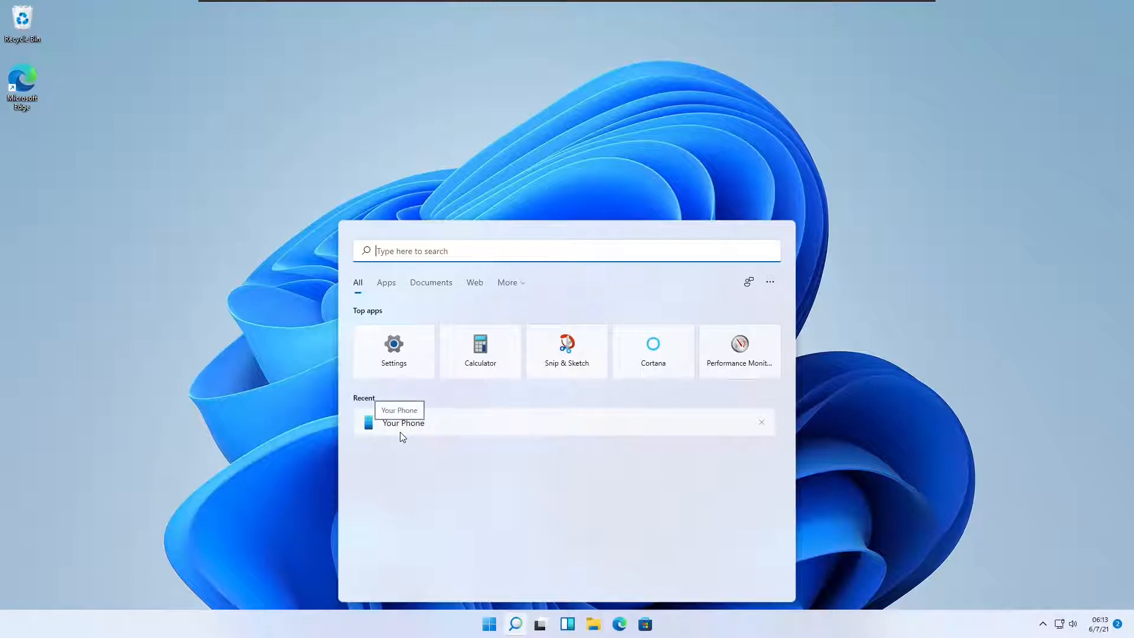
{"action": "type", "text": "it"}
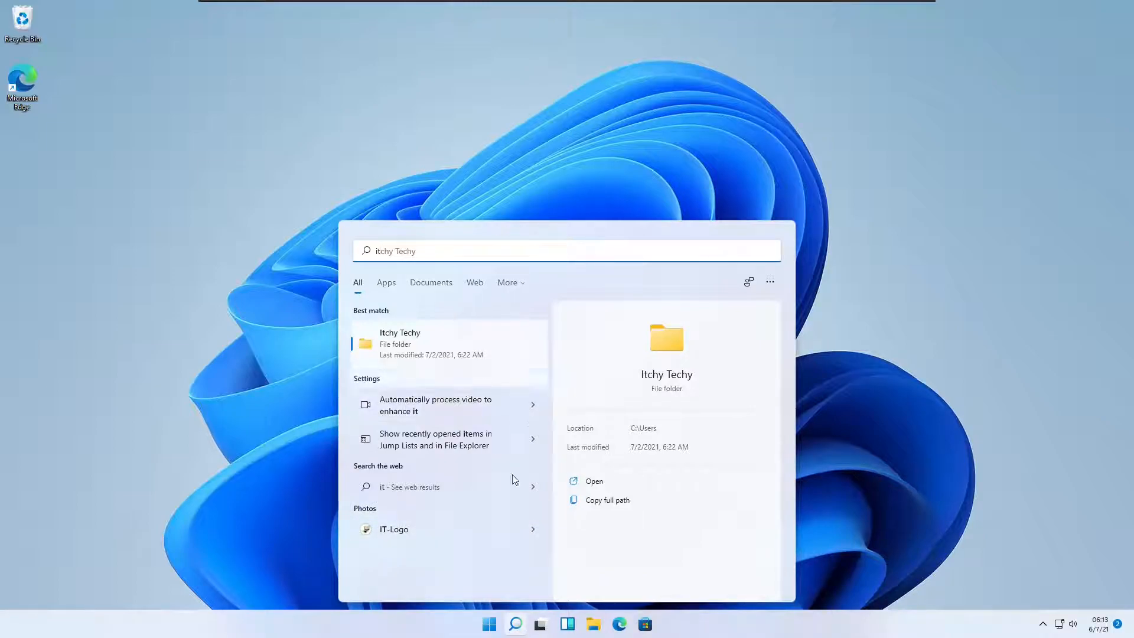
{"action": "left_click", "coordinate": [516, 625]}
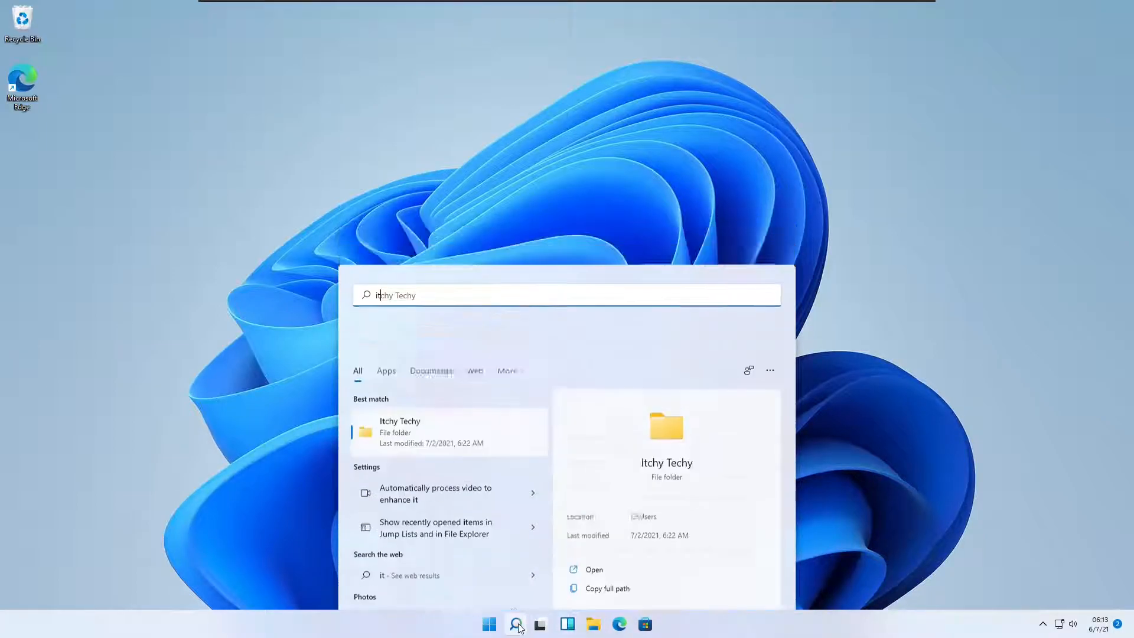
Remove the virtual desktop Desktop 2 and return to Desktop 1.
{"action": "left_click", "coordinate": [542, 626]}
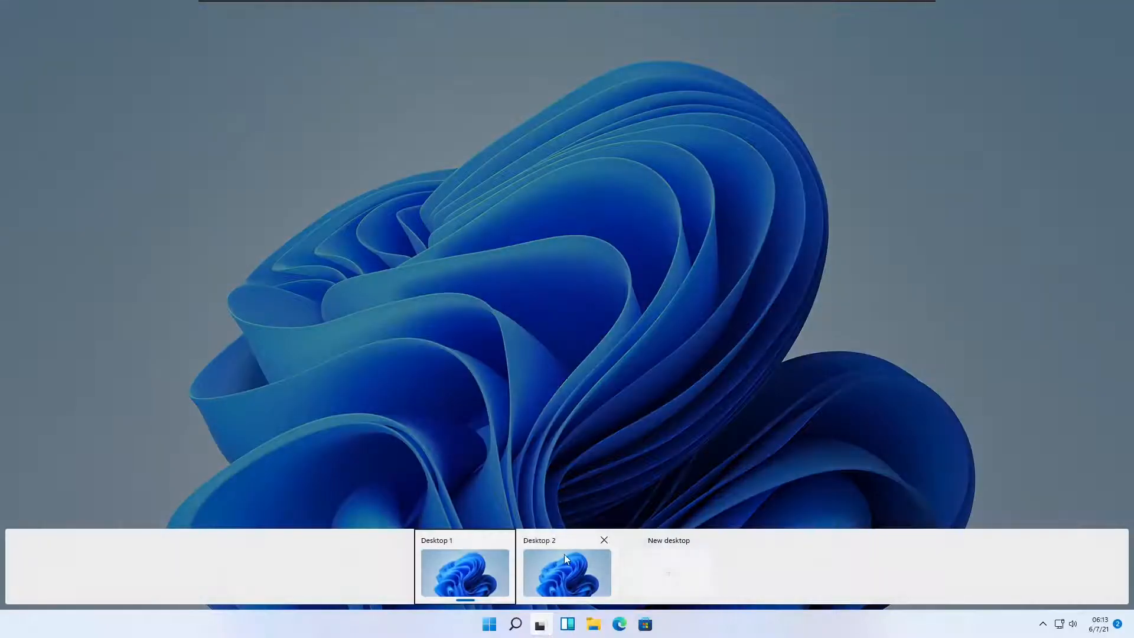
{"action": "left_click", "coordinate": [604, 540]}
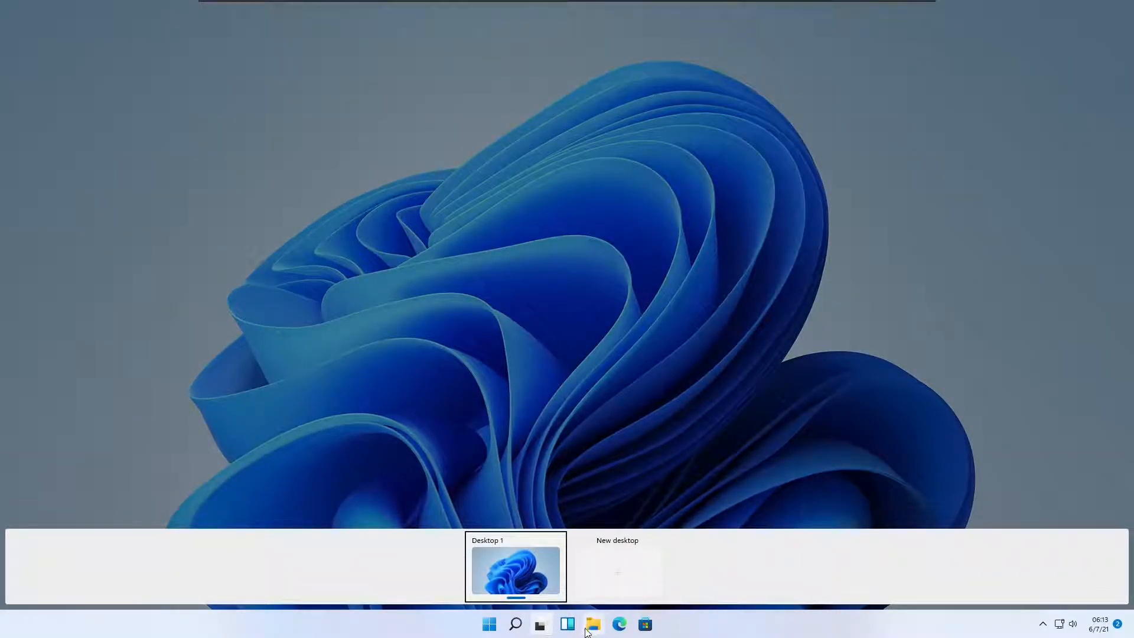
{"action": "left_click", "coordinate": [522, 576]}
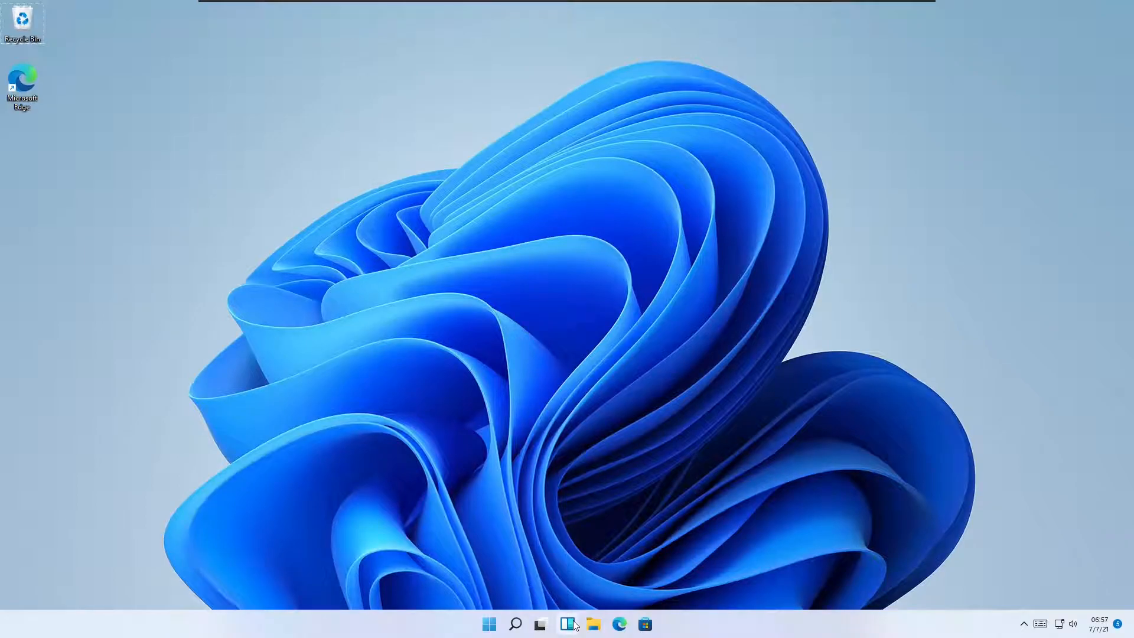
Open the widgets and add the Calendar and To Do widgets from the widget settings.
{"action": "left_click", "coordinate": [569, 625]}
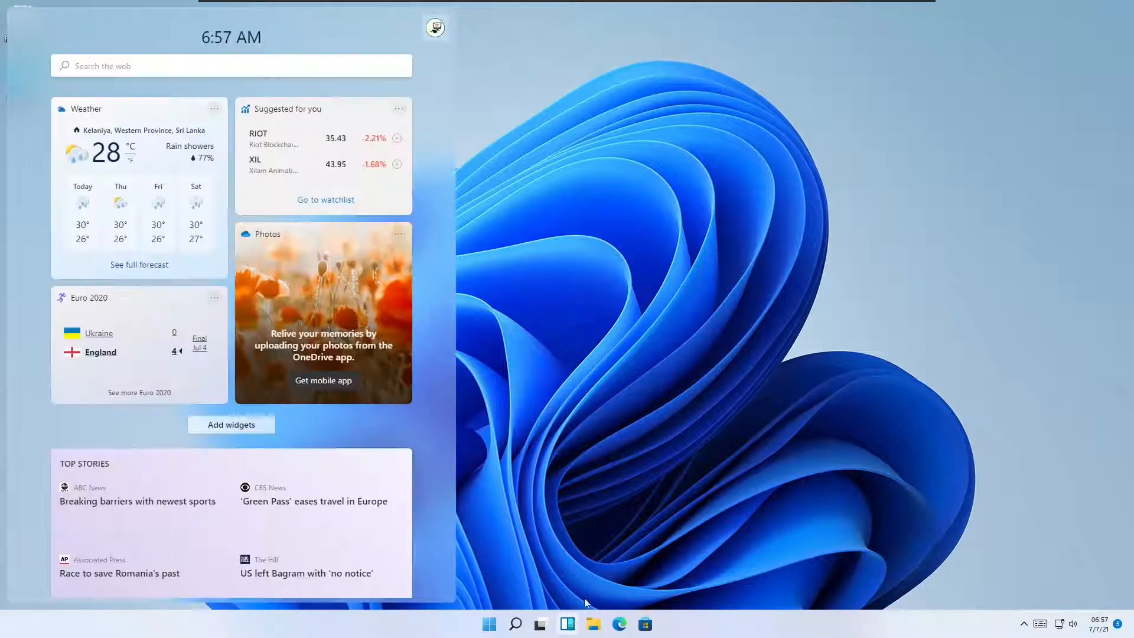
{"action": "left_click", "coordinate": [364, 72]}
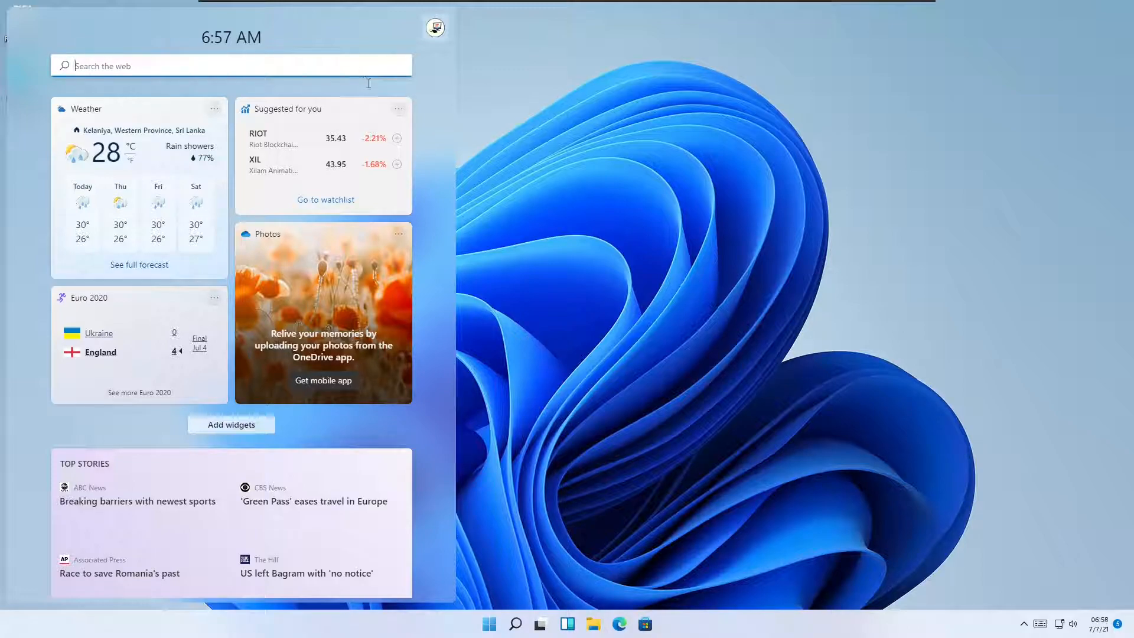
{"action": "left_click", "coordinate": [227, 428]}
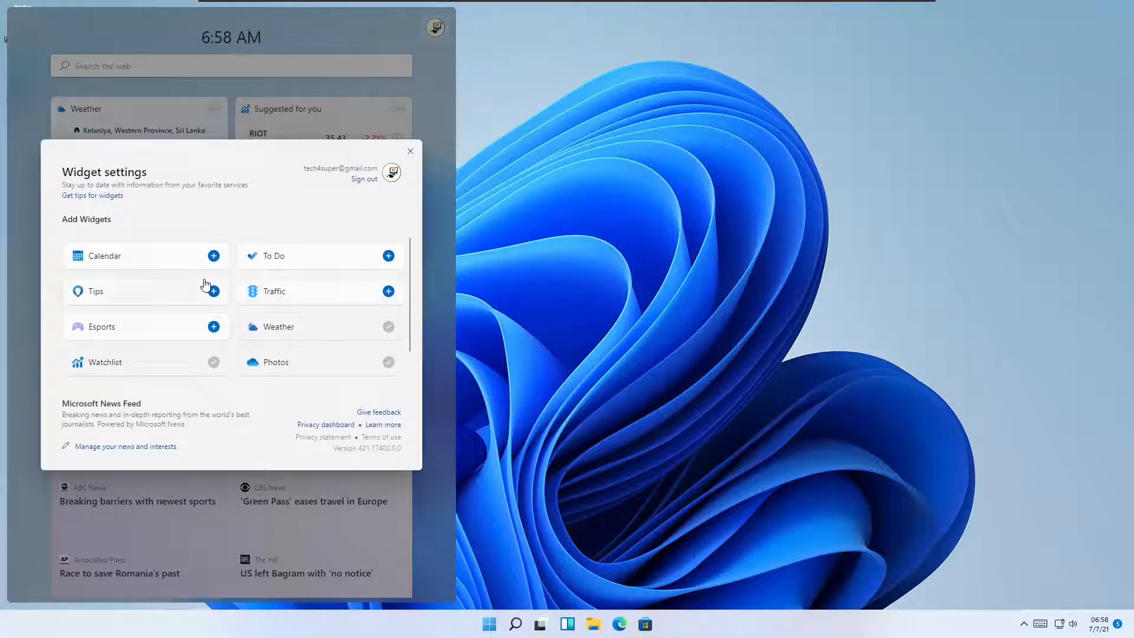
{"action": "scroll", "coordinate": [205, 285], "scroll_direction": "down", "scroll_amount": 1}
{"action": "scroll", "coordinate": [205, 285], "scroll_direction": "up", "scroll_amount": 1}
{"action": "left_click", "coordinate": [214, 257]}
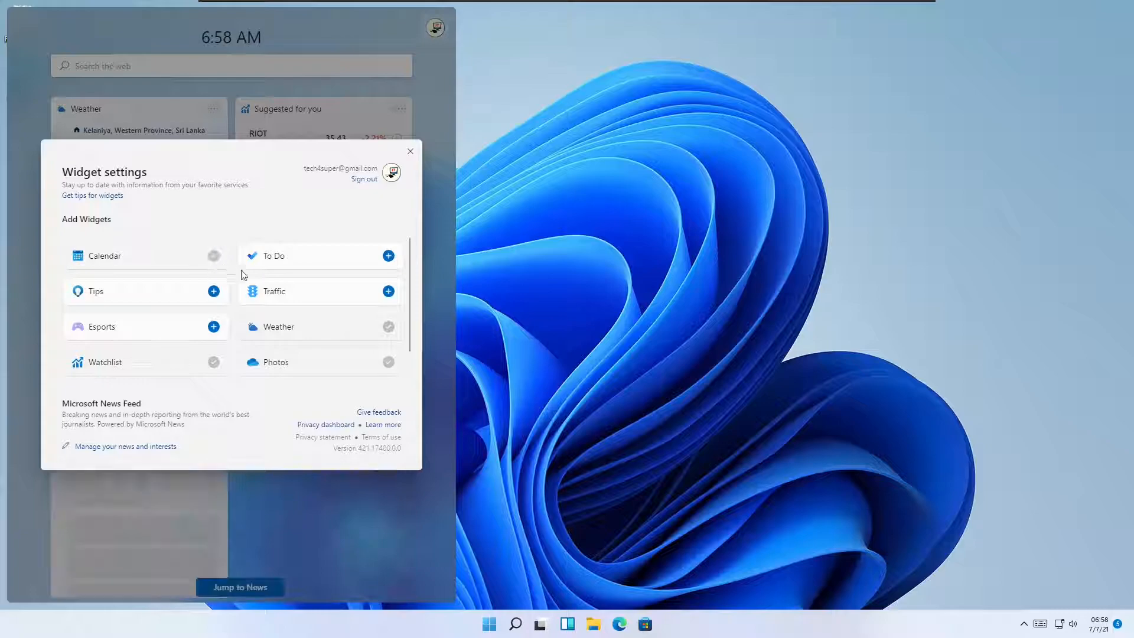
{"action": "left_click", "coordinate": [389, 257]}
{"action": "scroll", "coordinate": [236, 338], "scroll_direction": "down", "scroll_amount": 1}
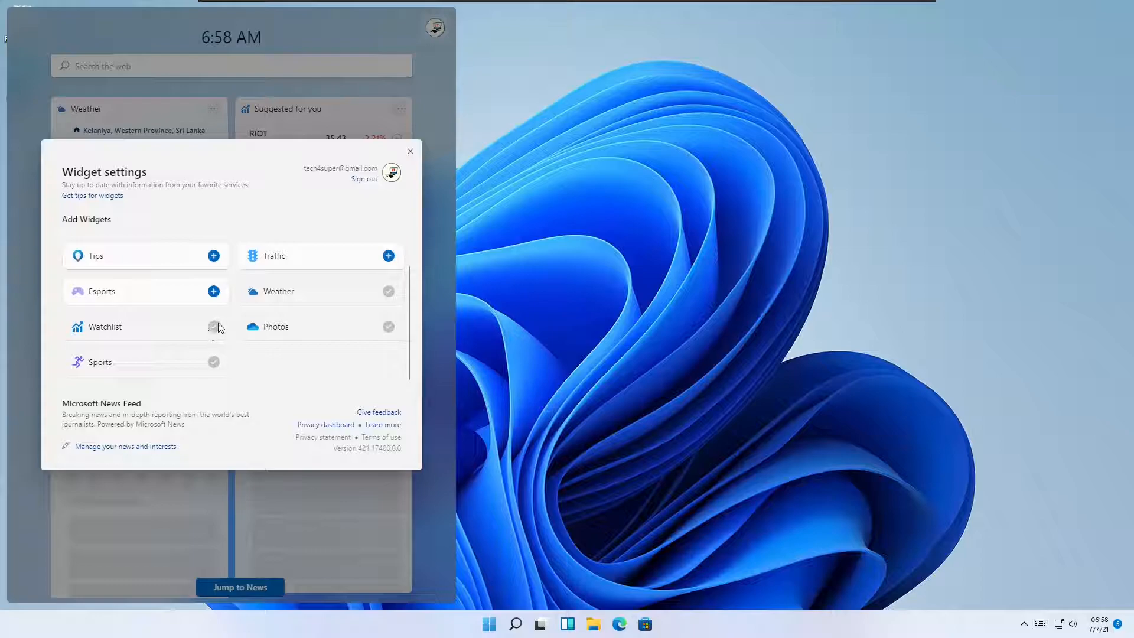
{"action": "scroll", "coordinate": [213, 332], "scroll_direction": "up", "scroll_amount": 1}
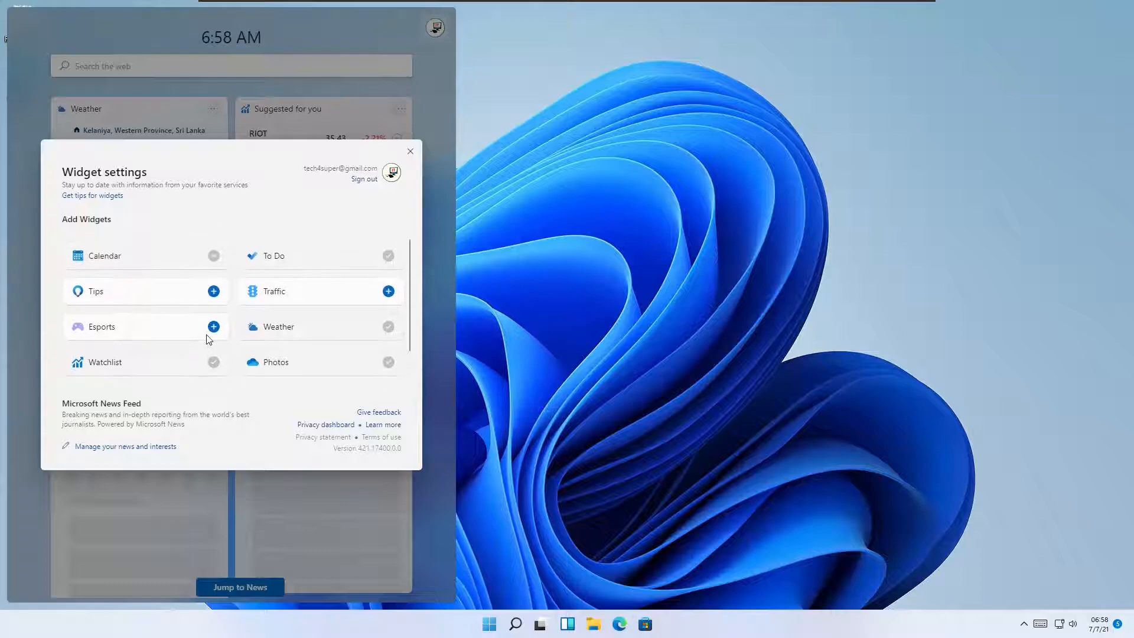
{"action": "scroll", "coordinate": [205, 288], "scroll_direction": "down", "scroll_amount": 1}
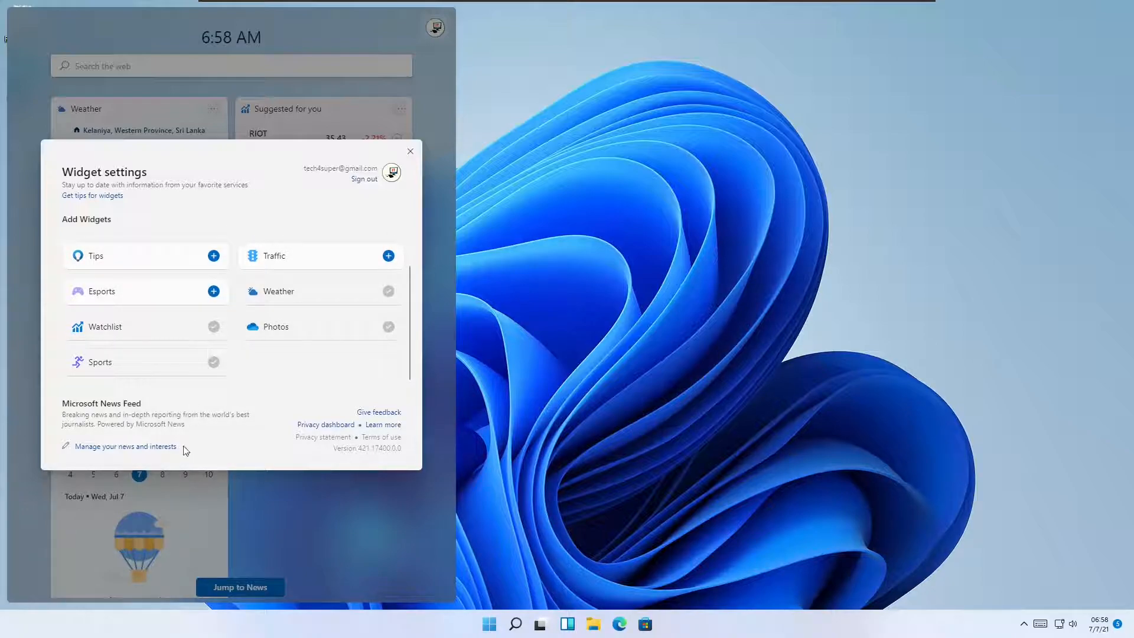
Open the news and interests management page, follow and unfollow the Politics topic, and close the browser.
{"action": "left_click", "coordinate": [165, 454]}
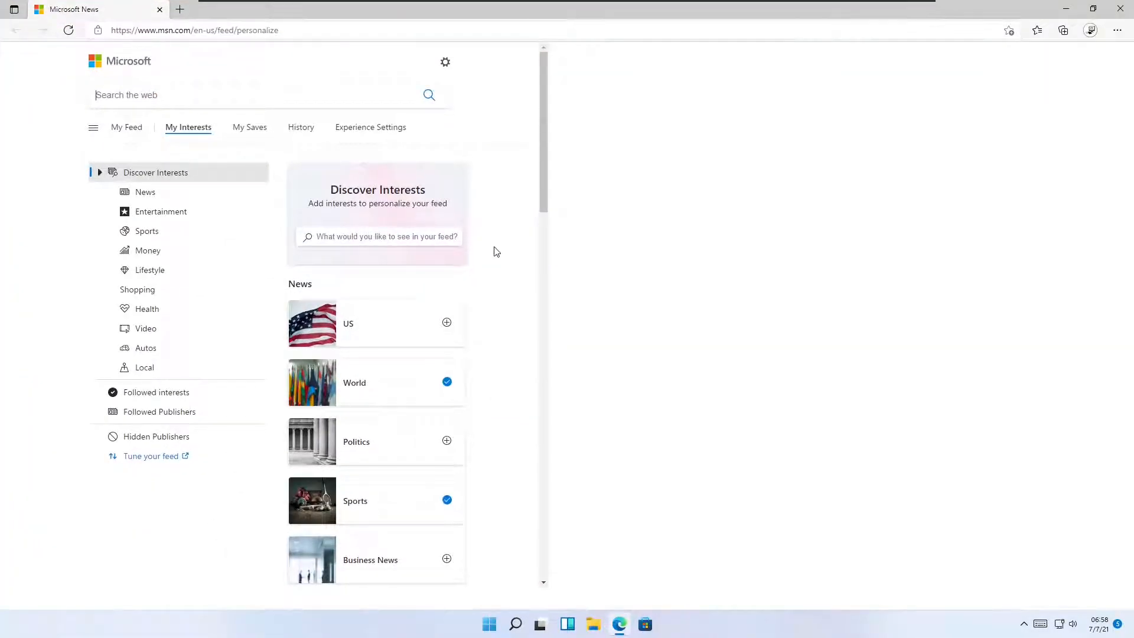
{"action": "scroll", "coordinate": [800, 355], "scroll_direction": "down", "scroll_amount": 2}
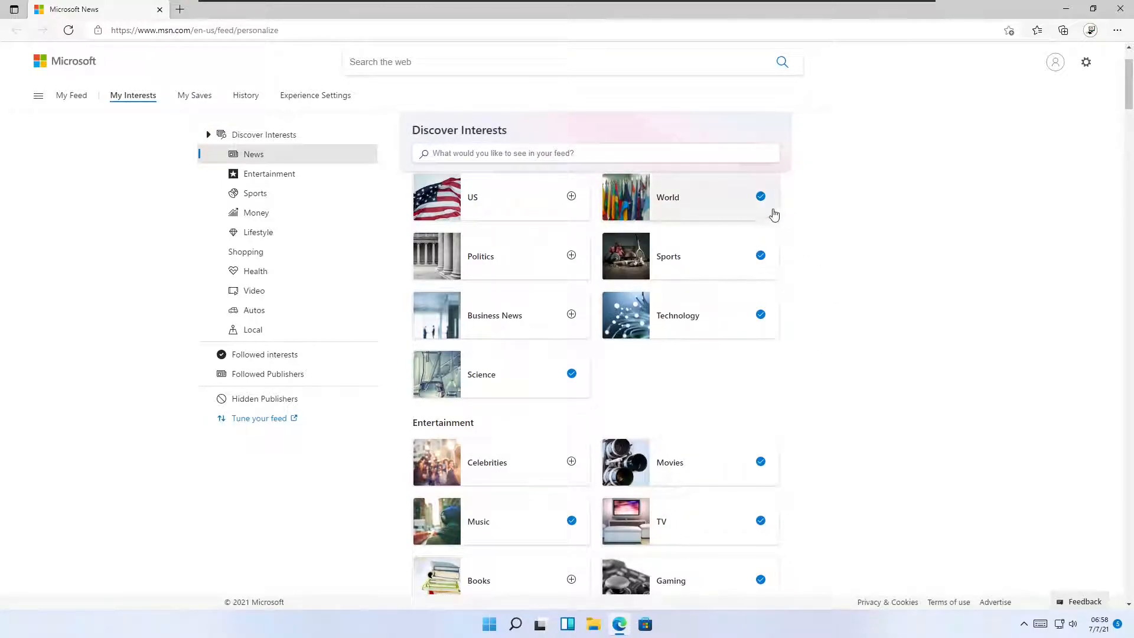
{"action": "left_click", "coordinate": [572, 256]}
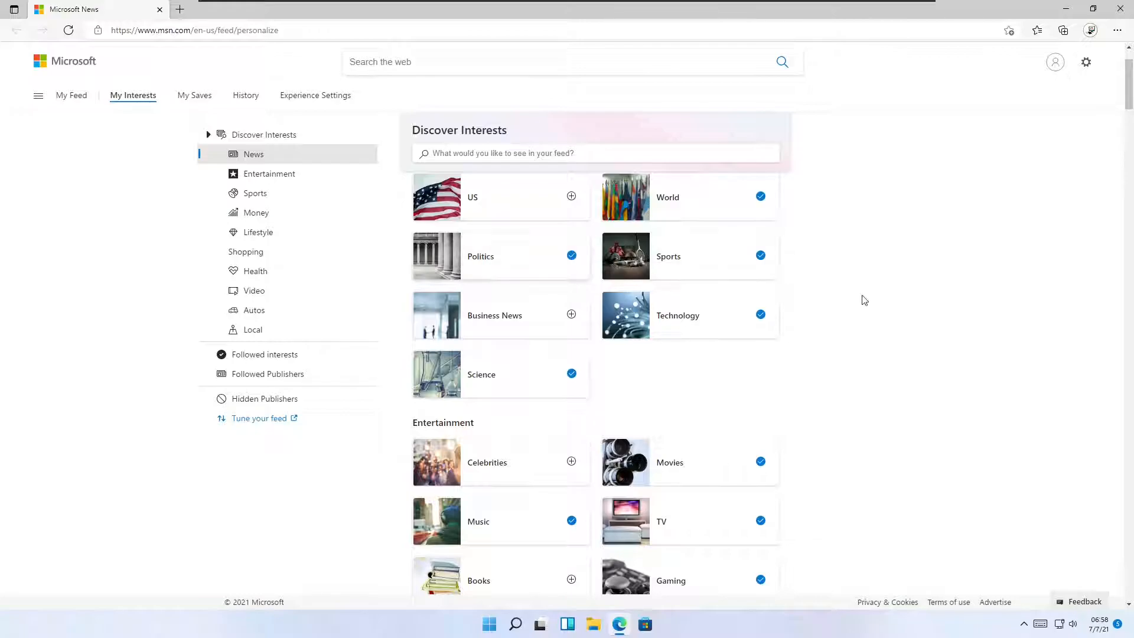
{"action": "left_click", "coordinate": [572, 257]}
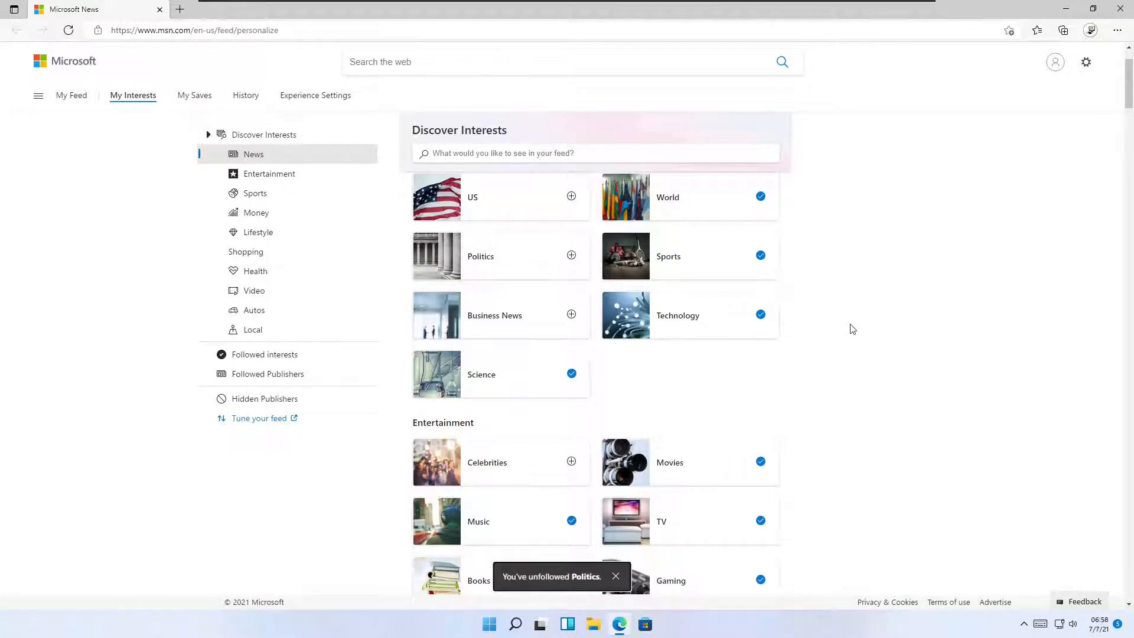
{"action": "scroll", "coordinate": [1066, 226], "scroll_direction": "down", "scroll_amount": 2}
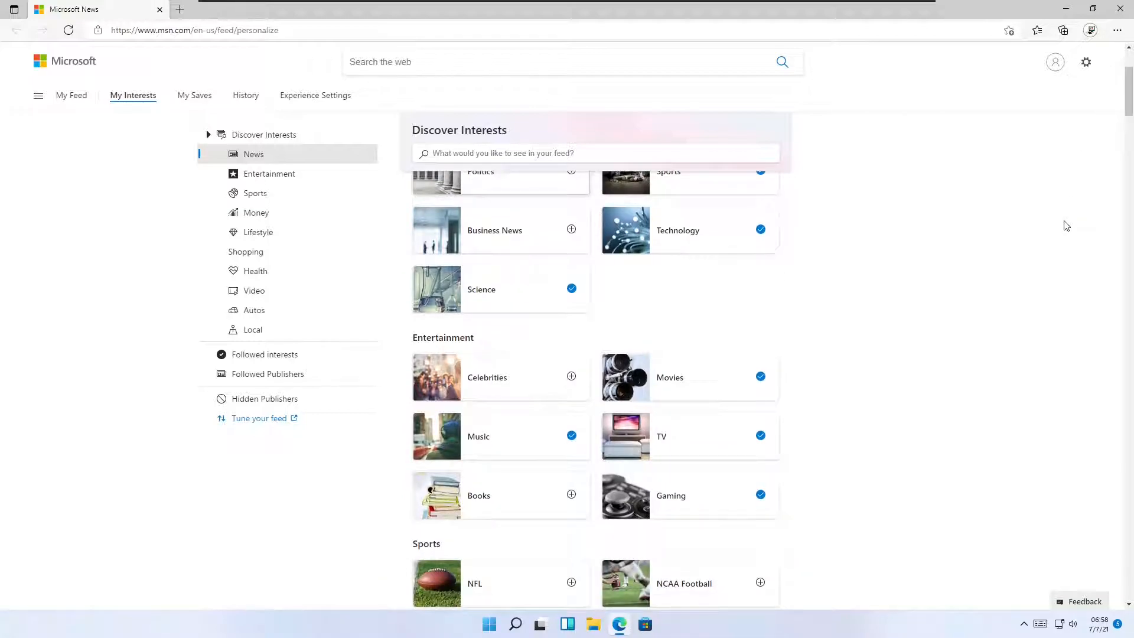
{"action": "scroll", "coordinate": [1066, 226], "scroll_direction": "up", "scroll_amount": 2}
{"action": "left_click", "coordinate": [1122, 16]}
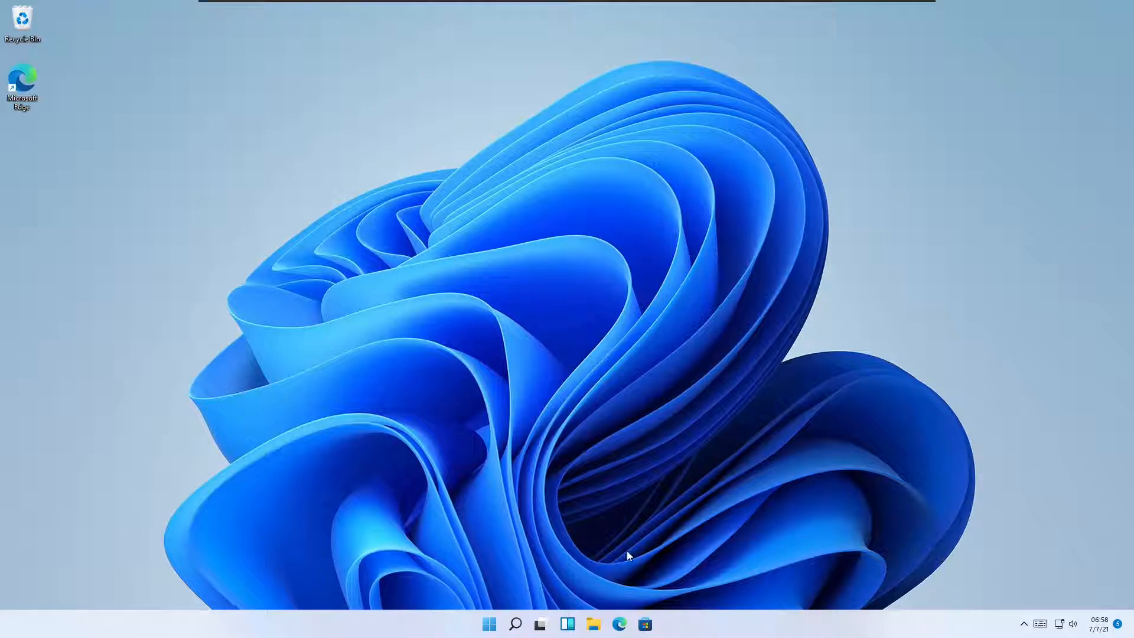
Reopen the widgets, dismiss the widget settings, and remove the Calendar widget.
{"action": "left_click", "coordinate": [571, 626]}
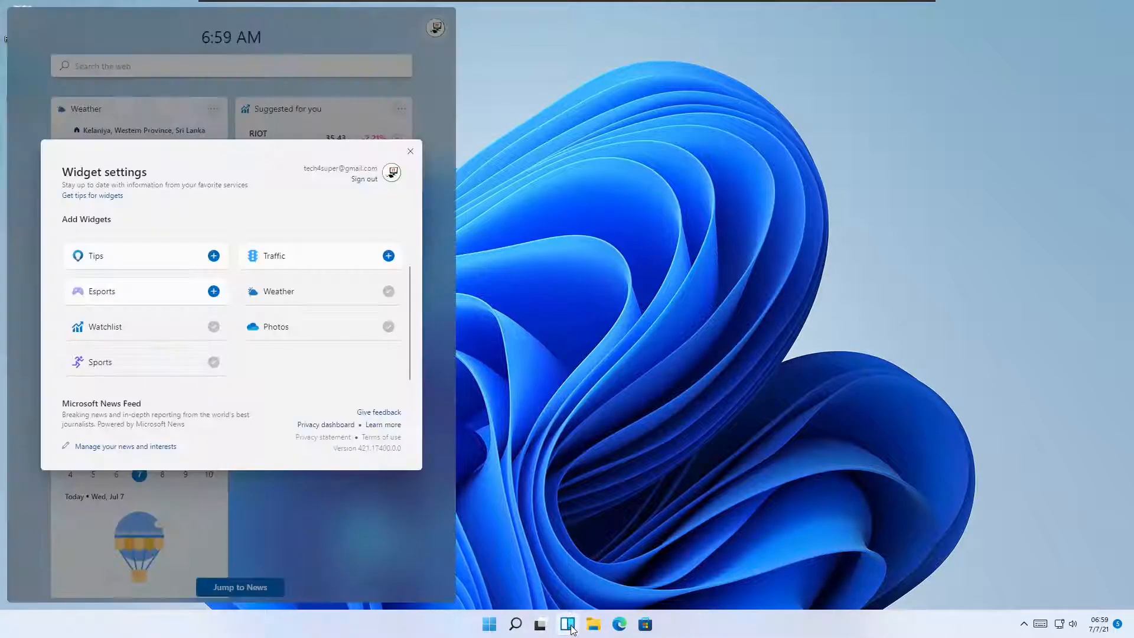
{"action": "left_click", "coordinate": [412, 153]}
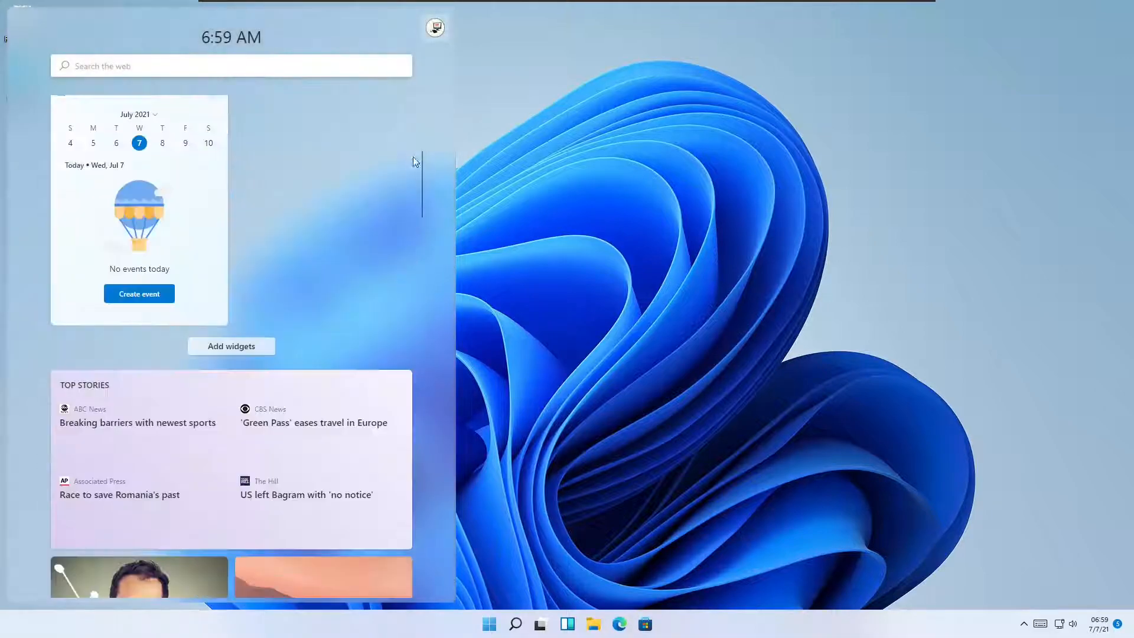
{"action": "scroll", "coordinate": [354, 236], "scroll_direction": "up", "scroll_amount": 2}
{"action": "scroll", "coordinate": [354, 236], "scroll_direction": "up", "scroll_amount": 5}
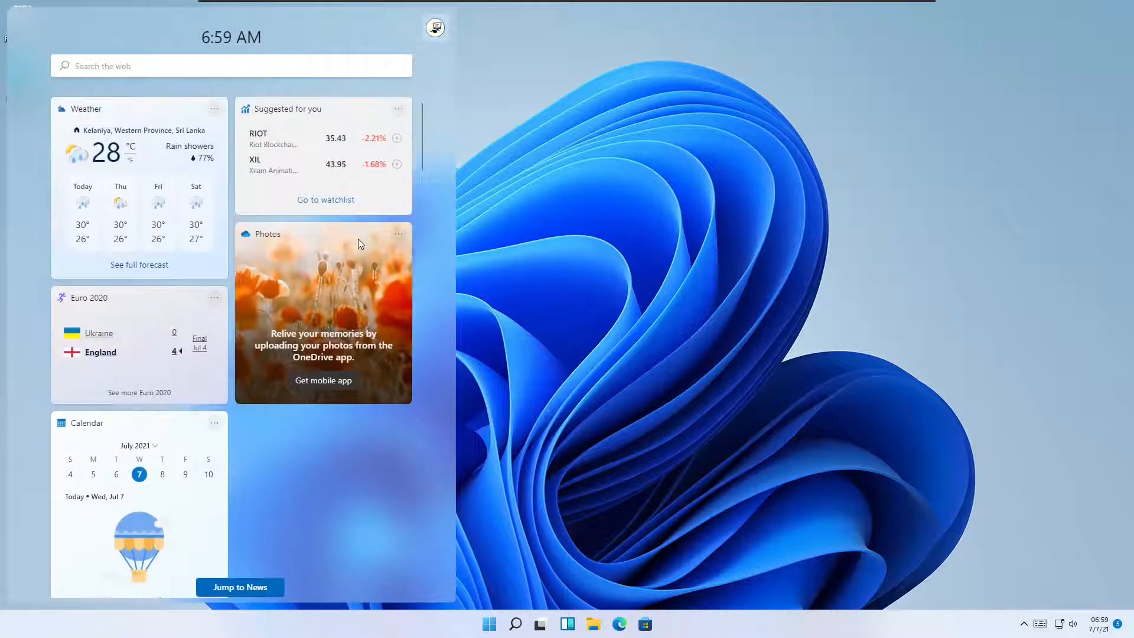
{"action": "left_click", "coordinate": [214, 423]}
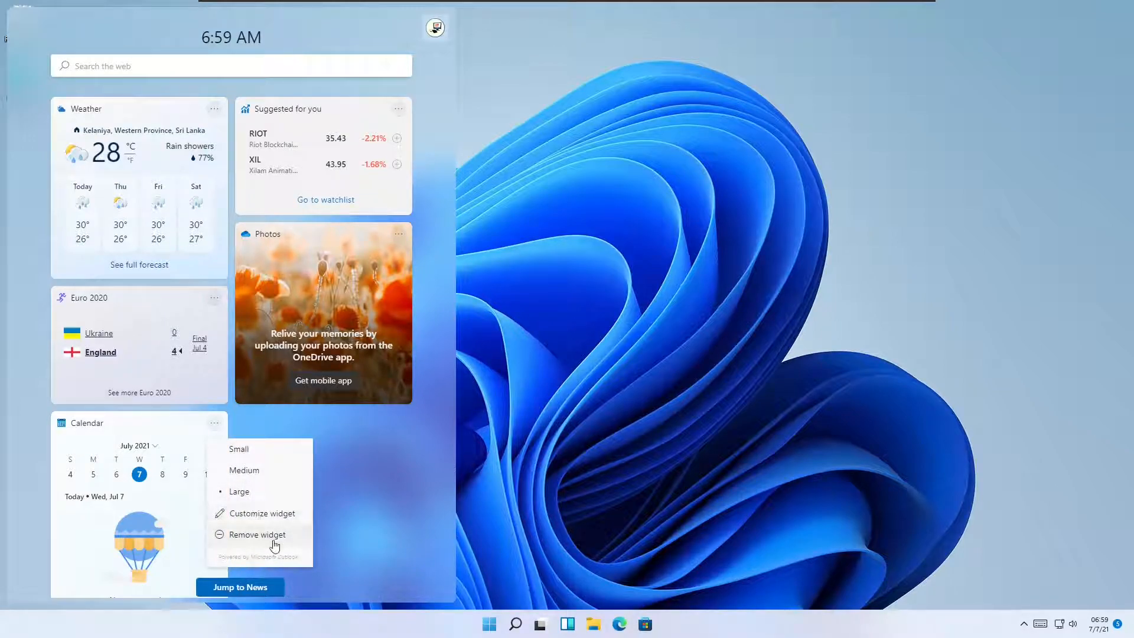
{"action": "left_click", "coordinate": [258, 535]}
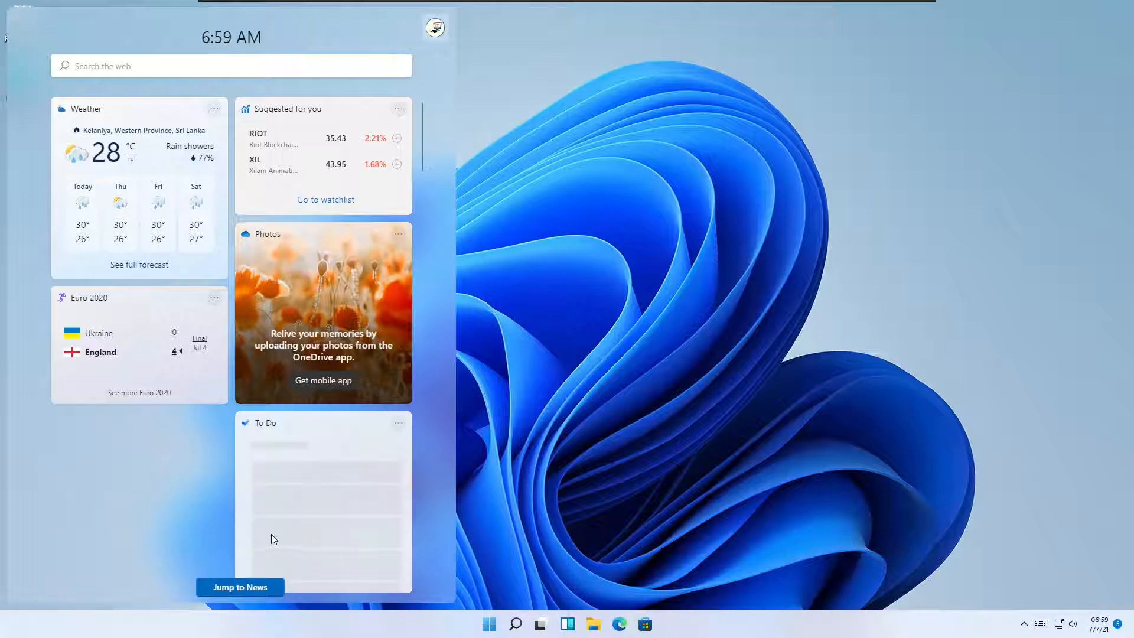
Resize the To Do widget to Small and then to Large.
{"action": "scroll", "coordinate": [183, 451], "scroll_direction": "down", "scroll_amount": 3}
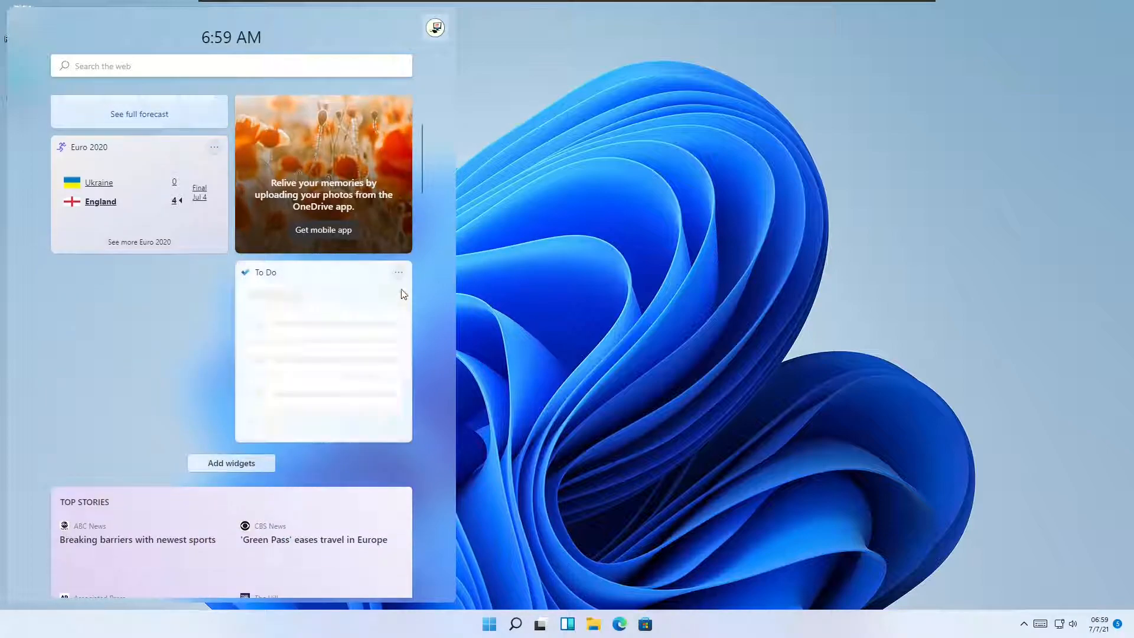
{"action": "left_click", "coordinate": [399, 274]}
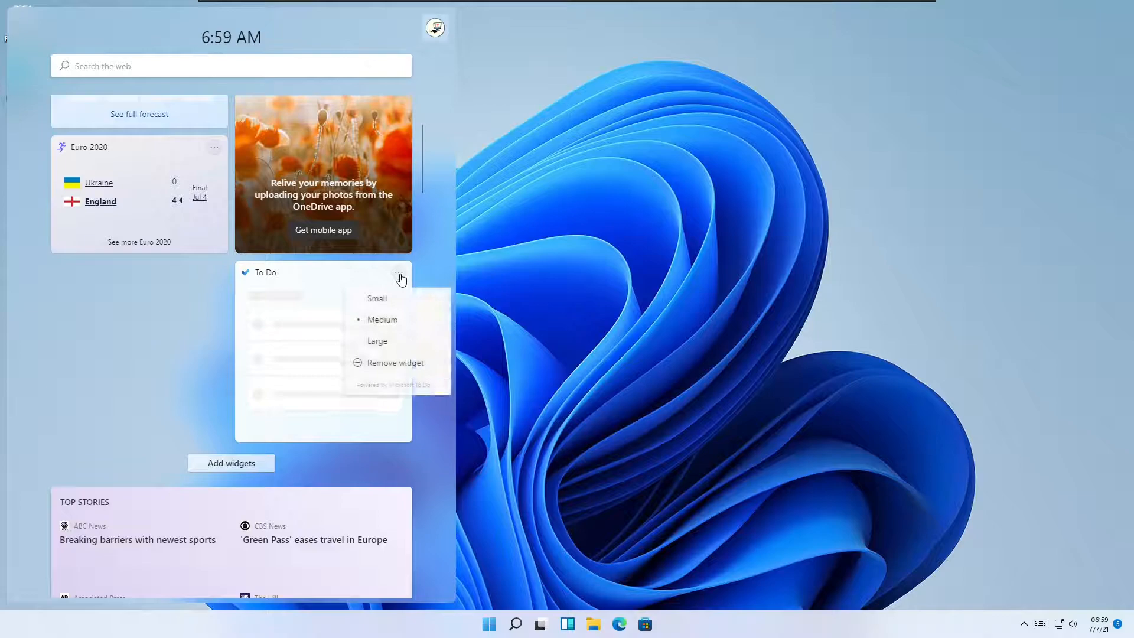
{"action": "left_click", "coordinate": [397, 298]}
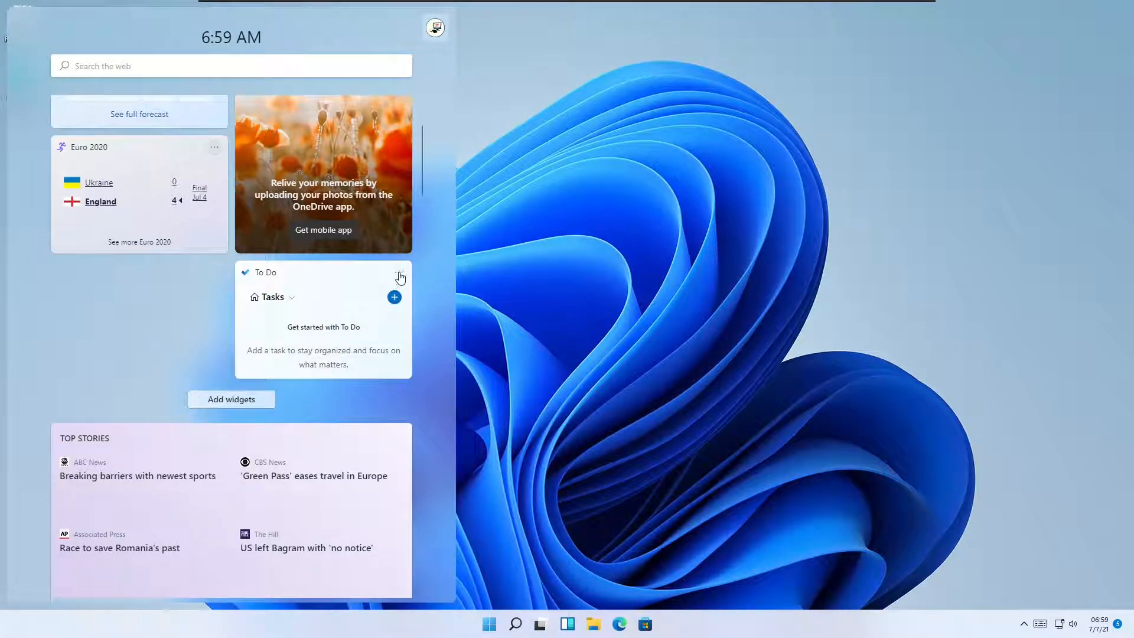
{"action": "left_click", "coordinate": [400, 274]}
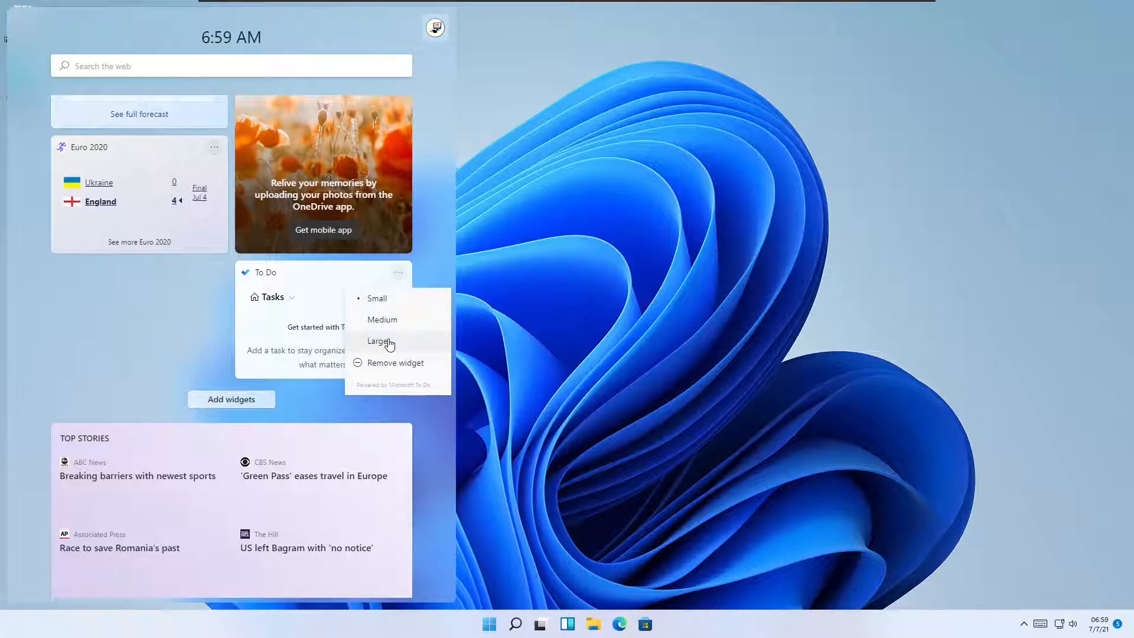
{"action": "left_click", "coordinate": [389, 342]}
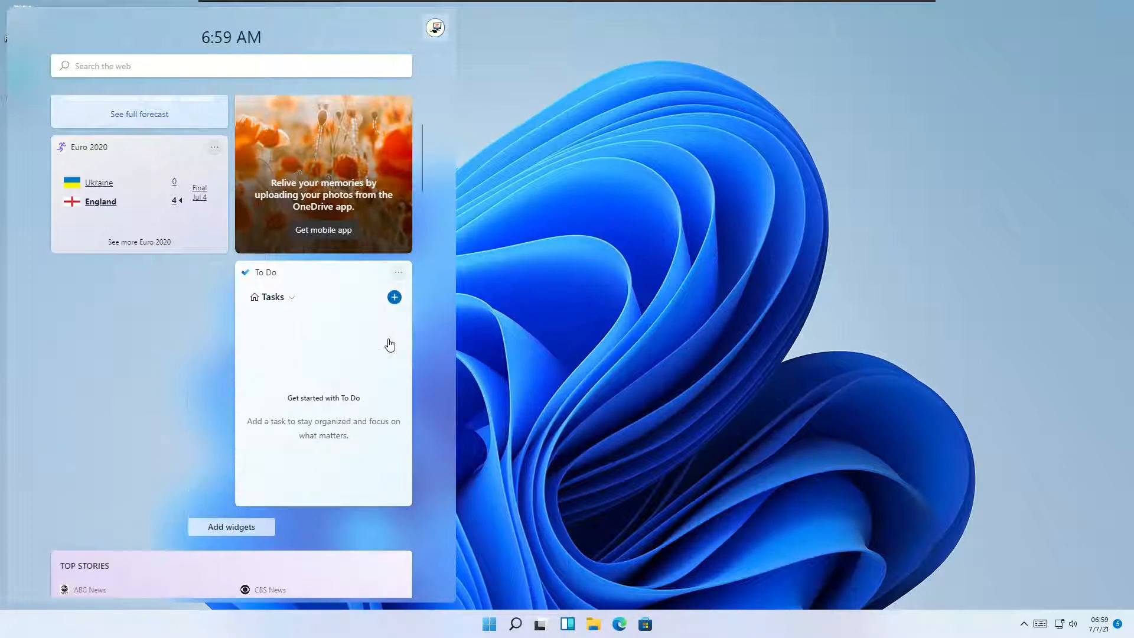
Remove the To Do widget from the widgets board.
{"action": "left_click", "coordinate": [396, 278]}
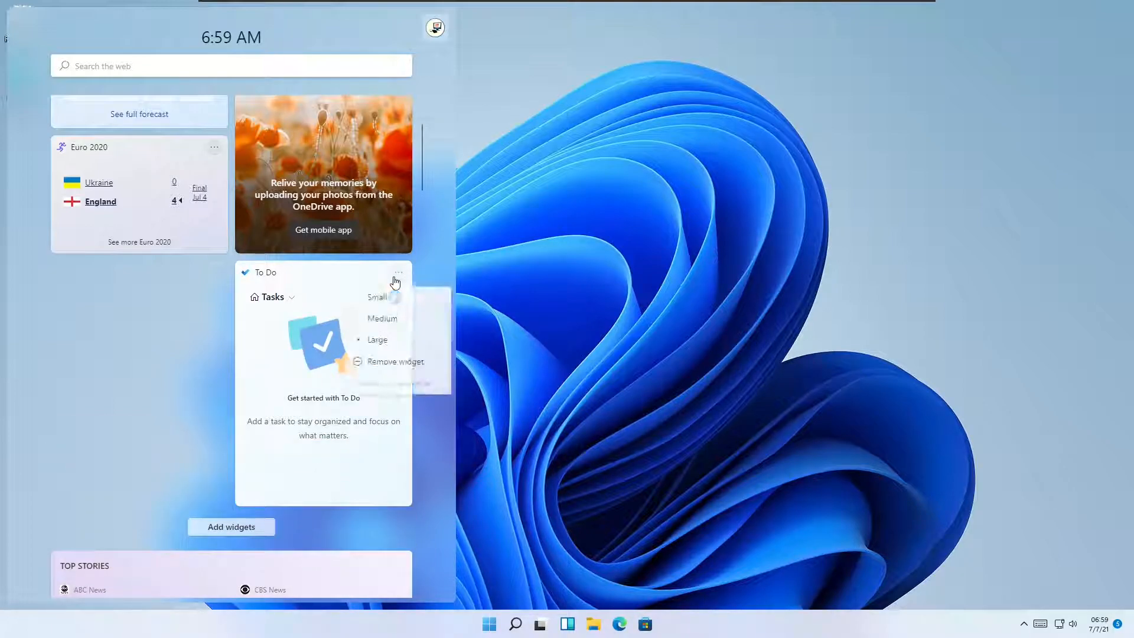
{"action": "left_click", "coordinate": [390, 362]}
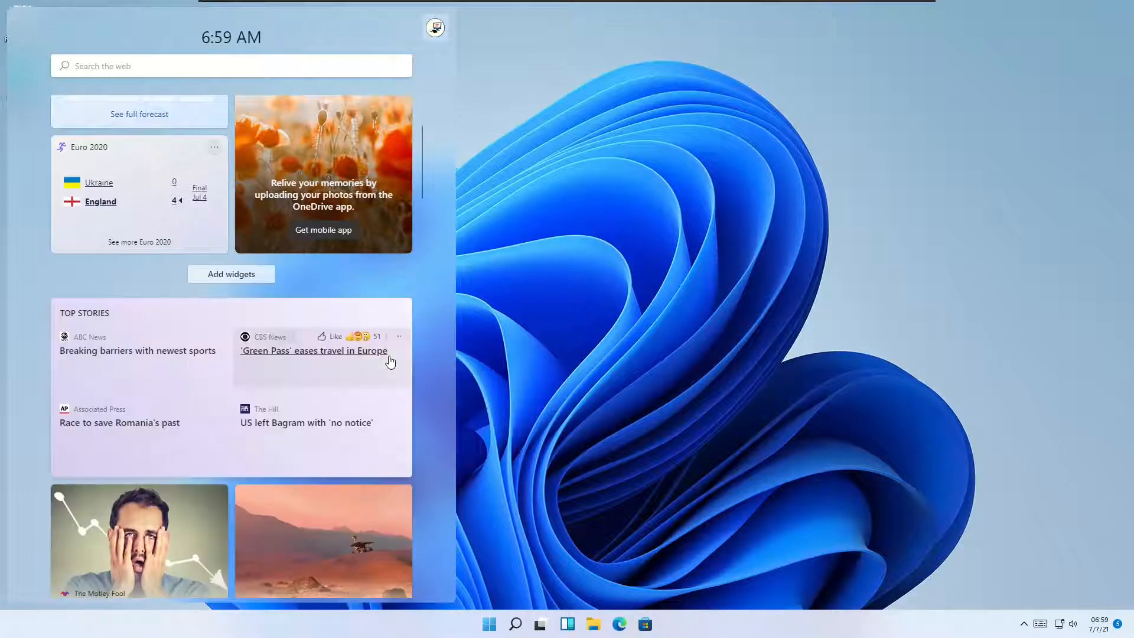
{"action": "scroll", "coordinate": [390, 361], "scroll_direction": "up", "scroll_amount": 3}
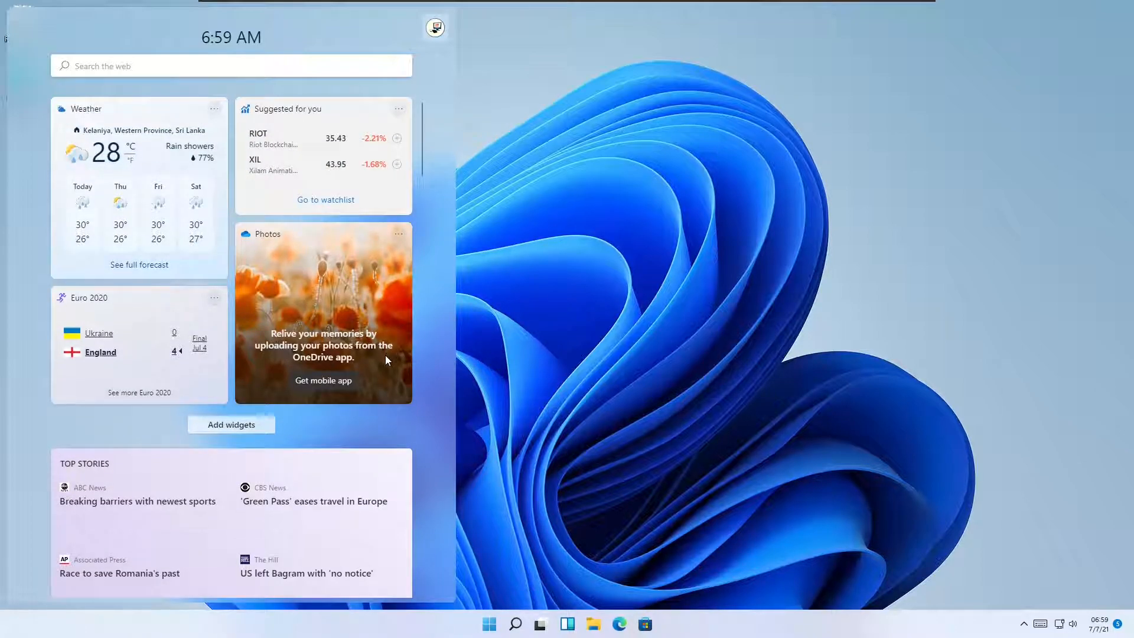
Save the news story "Could we really terraform Mars?" for later.
{"action": "scroll", "coordinate": [385, 365], "scroll_direction": "down", "scroll_amount": 6}
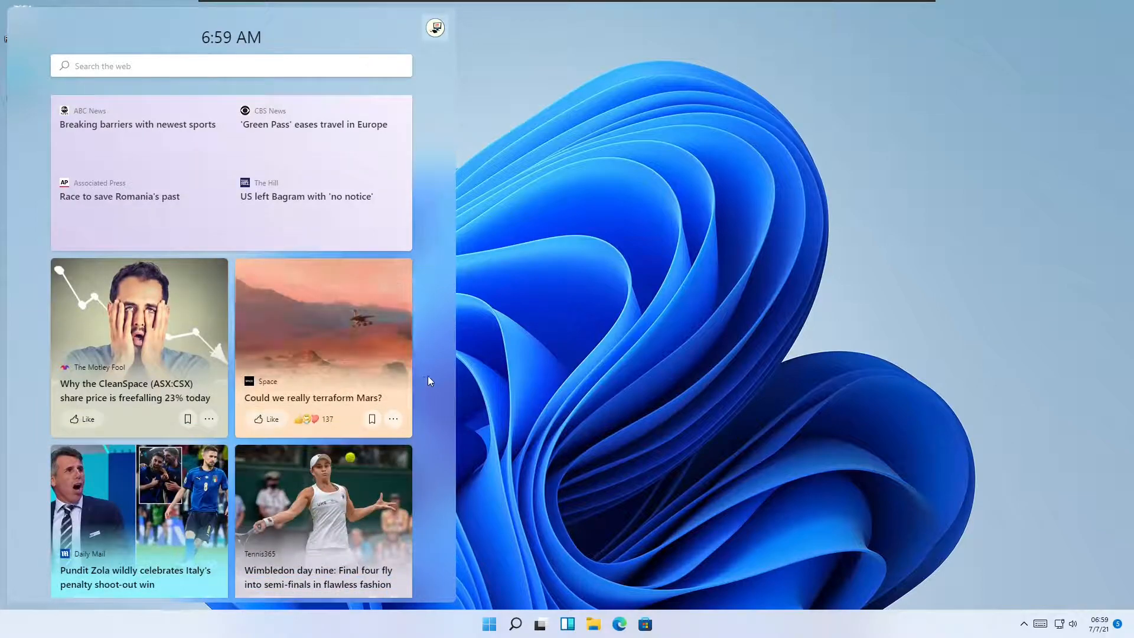
{"action": "left_click", "coordinate": [393, 419]}
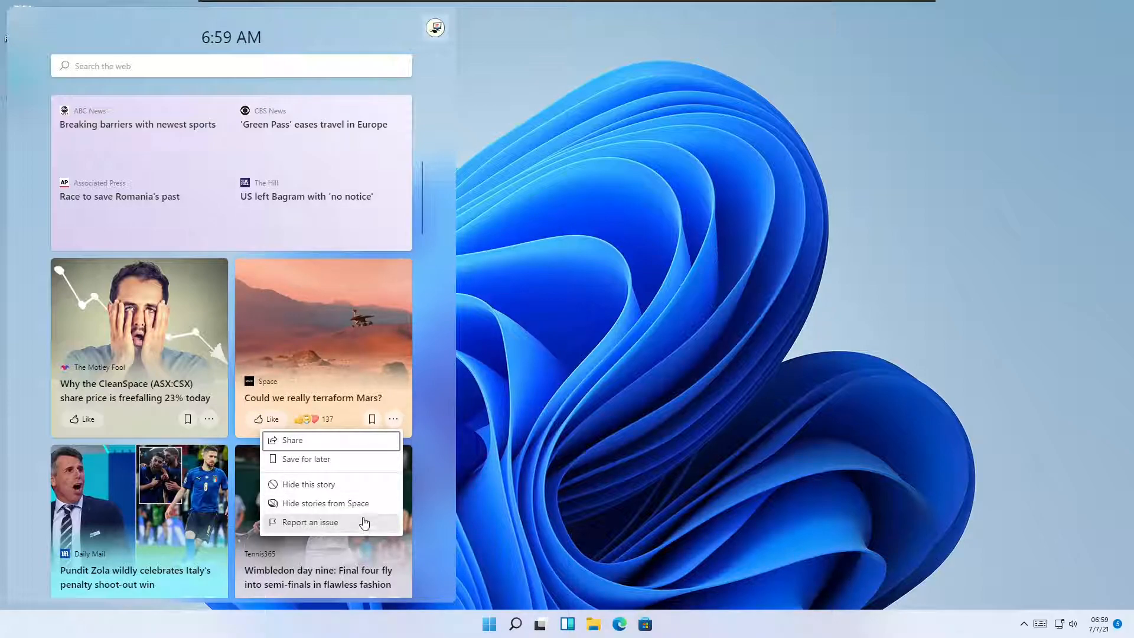
{"action": "left_click", "coordinate": [372, 464]}
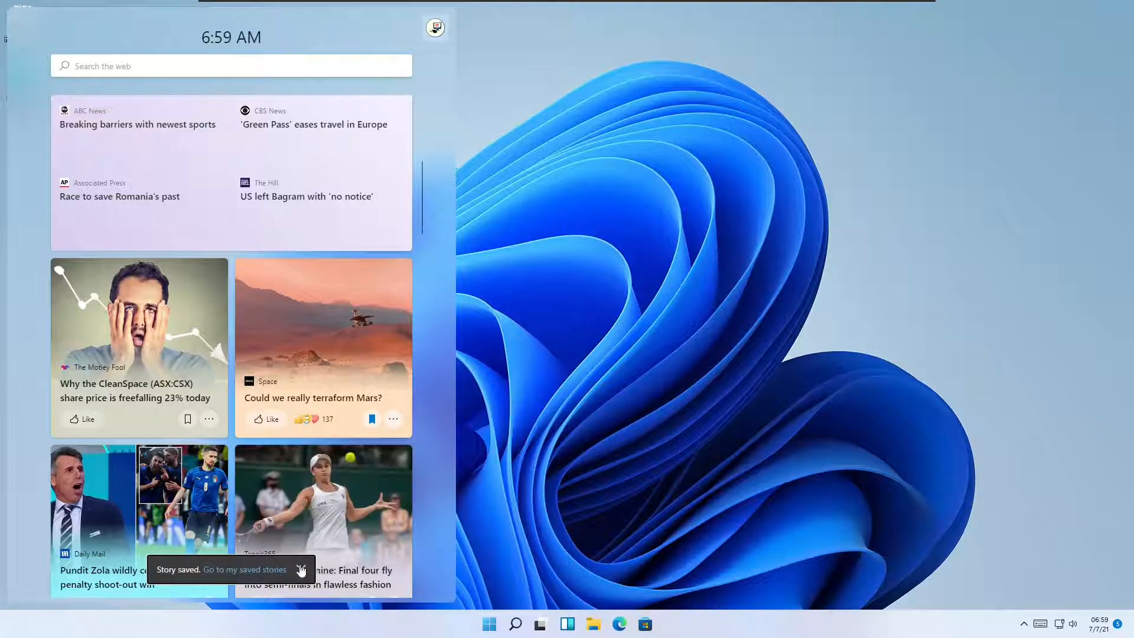
Browse the news feed, dismiss the Tennis365 story about Wimbledon day nine, and undo the dismissal.
{"action": "scroll", "coordinate": [370, 458], "scroll_direction": "up", "scroll_amount": 4}
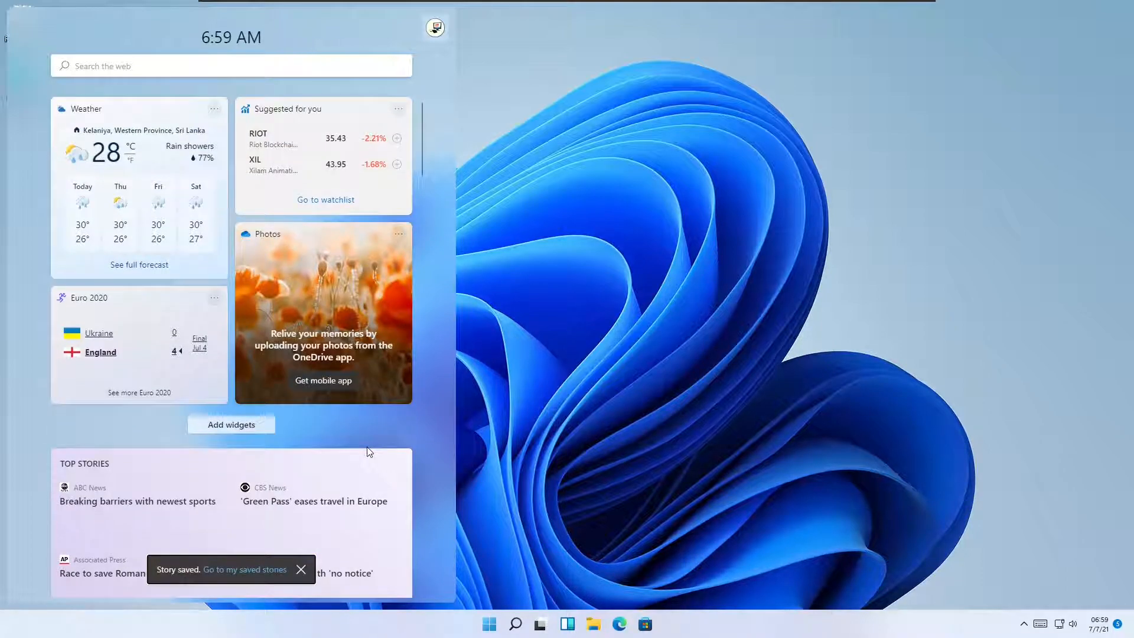
{"action": "scroll", "coordinate": [368, 453], "scroll_direction": "down", "scroll_amount": 7}
{"action": "scroll", "coordinate": [369, 453], "scroll_direction": "up", "scroll_amount": 5}
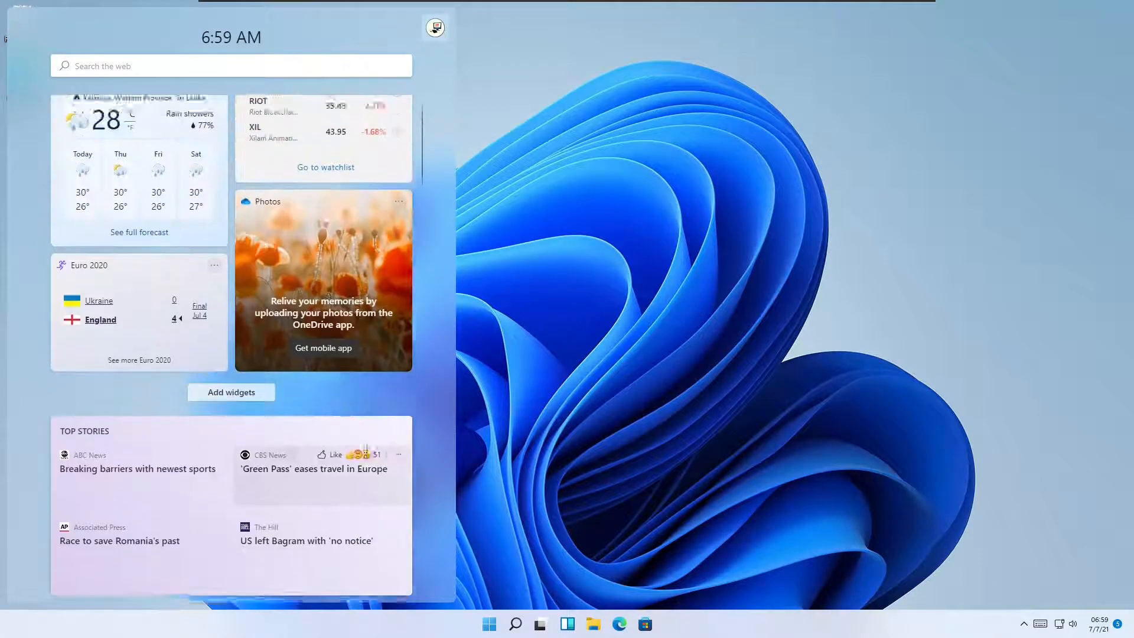
{"action": "scroll", "coordinate": [367, 452], "scroll_direction": "down", "scroll_amount": 5}
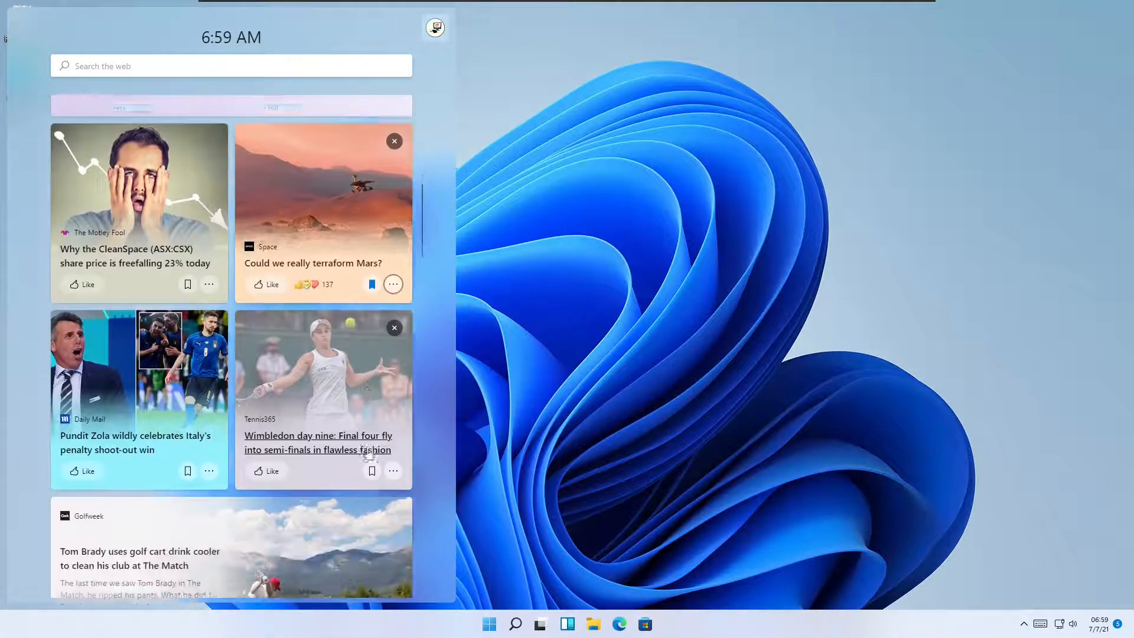
{"action": "scroll", "coordinate": [368, 453], "scroll_direction": "up", "scroll_amount": 6}
{"action": "scroll", "coordinate": [369, 454], "scroll_direction": "down", "scroll_amount": 4}
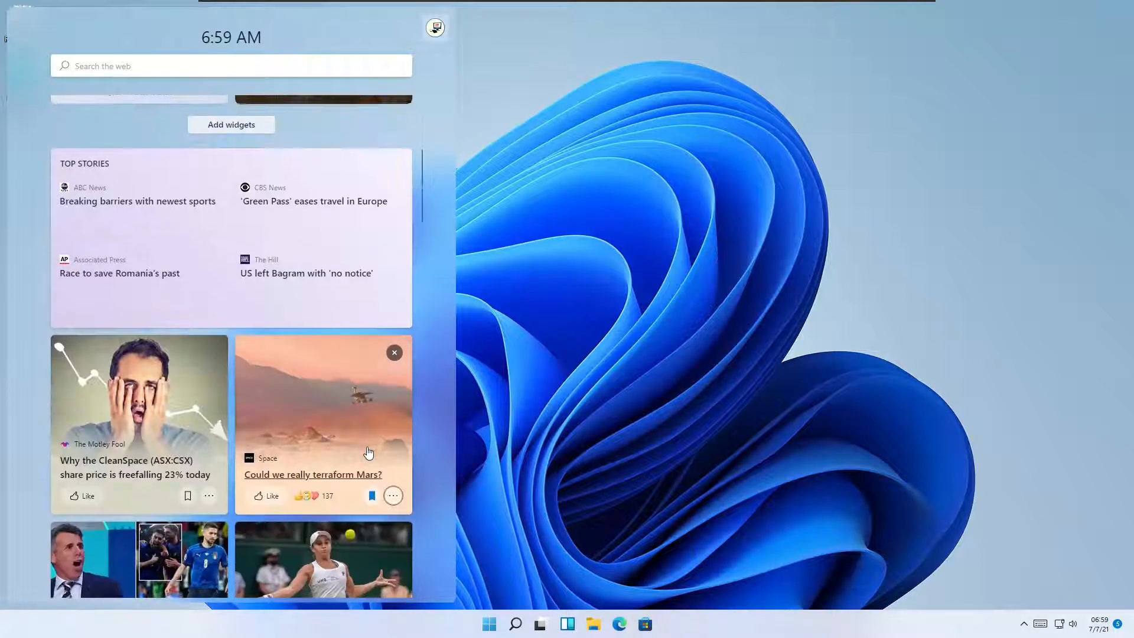
{"action": "scroll", "coordinate": [397, 401], "scroll_direction": "down", "scroll_amount": 3}
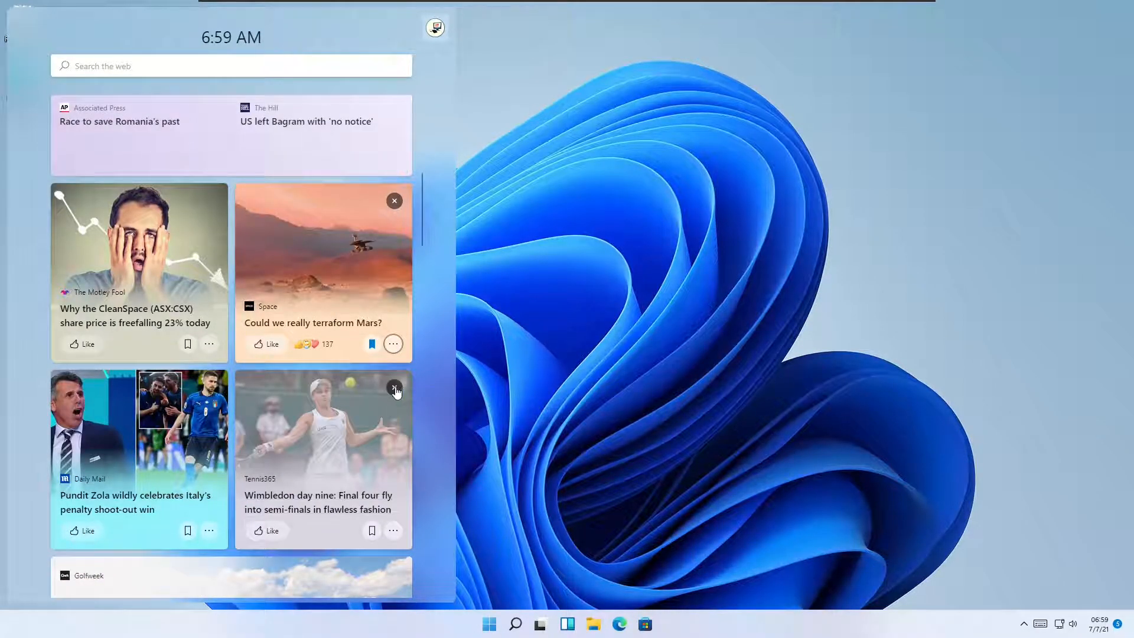
{"action": "left_click", "coordinate": [394, 388]}
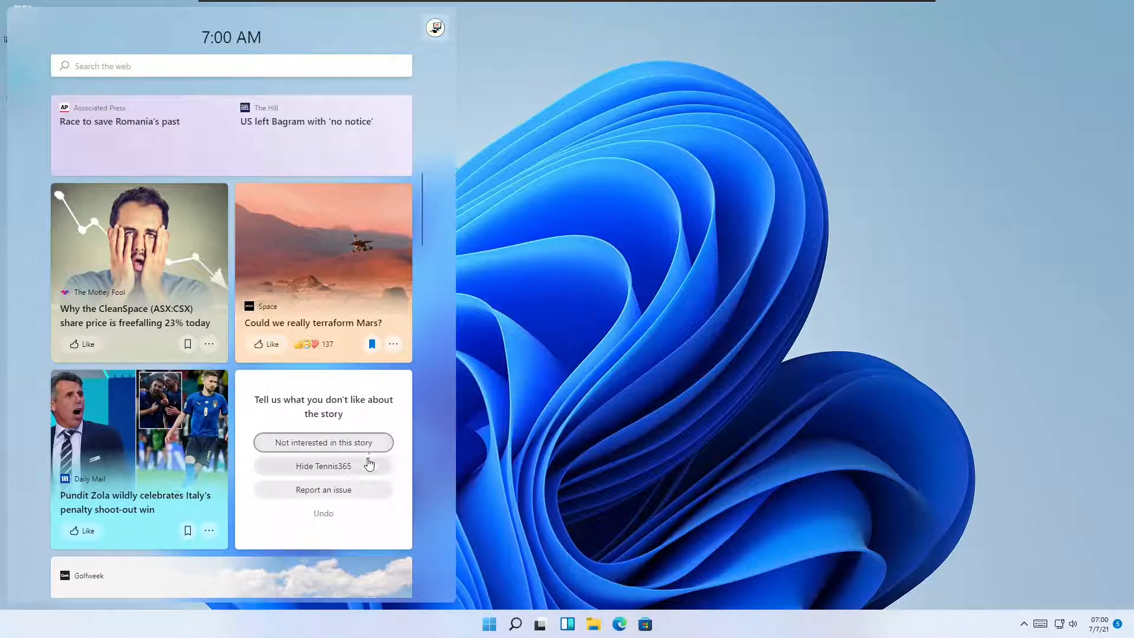
{"action": "left_click", "coordinate": [337, 516]}
Search the web for "latest news" from the widgets board.
{"action": "scroll", "coordinate": [375, 407], "scroll_direction": "up", "scroll_amount": 8}
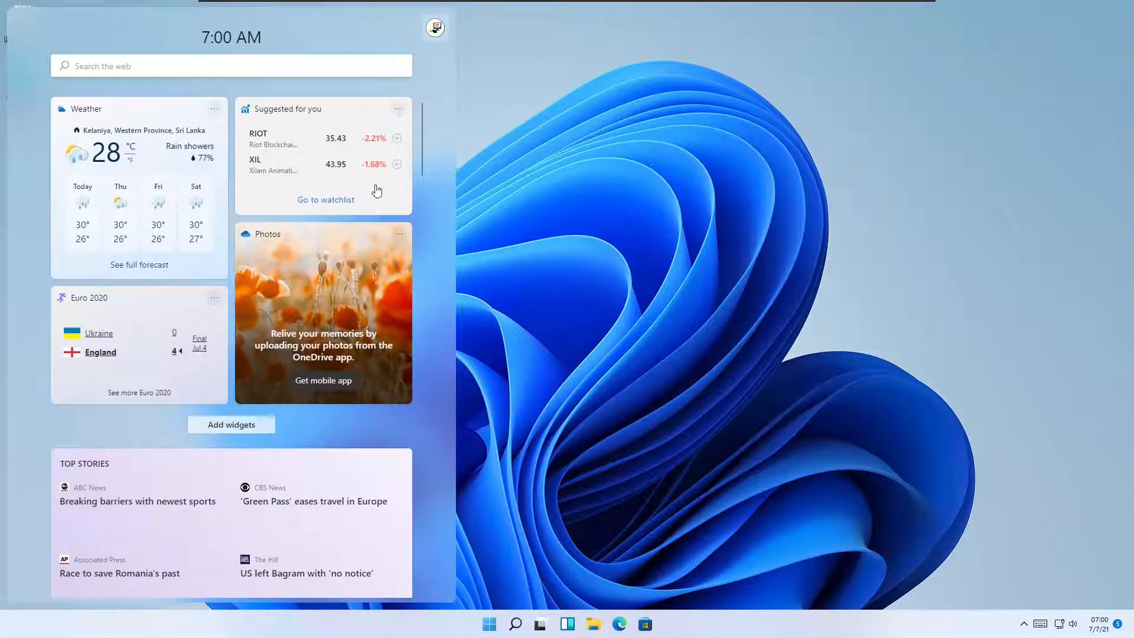
{"action": "left_click", "coordinate": [347, 63]}
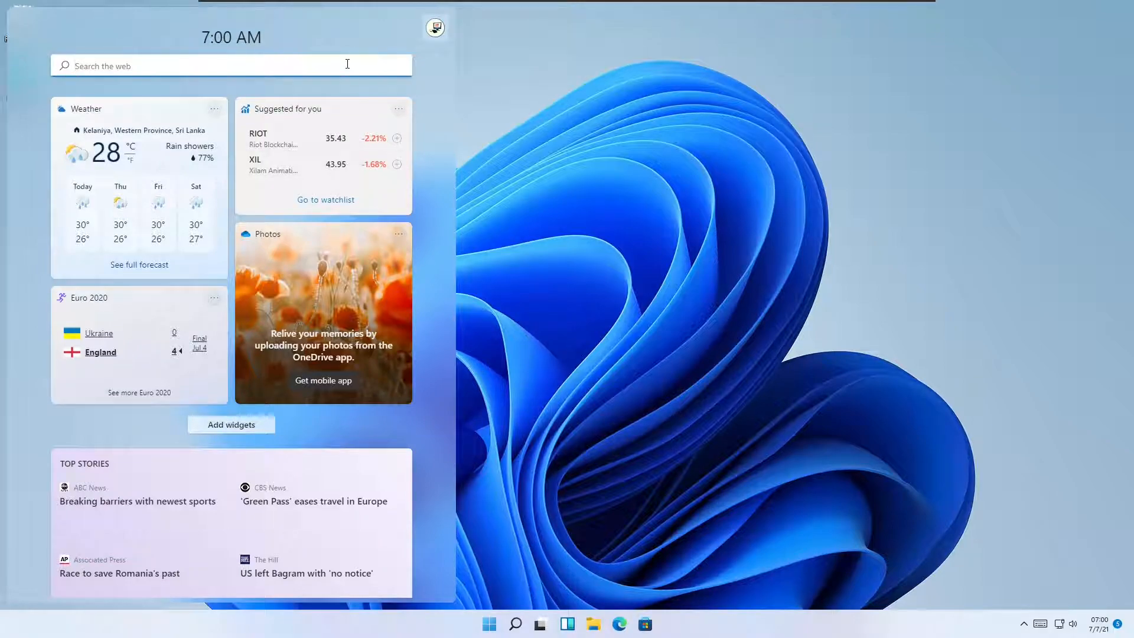
{"action": "type", "text": "latest "}
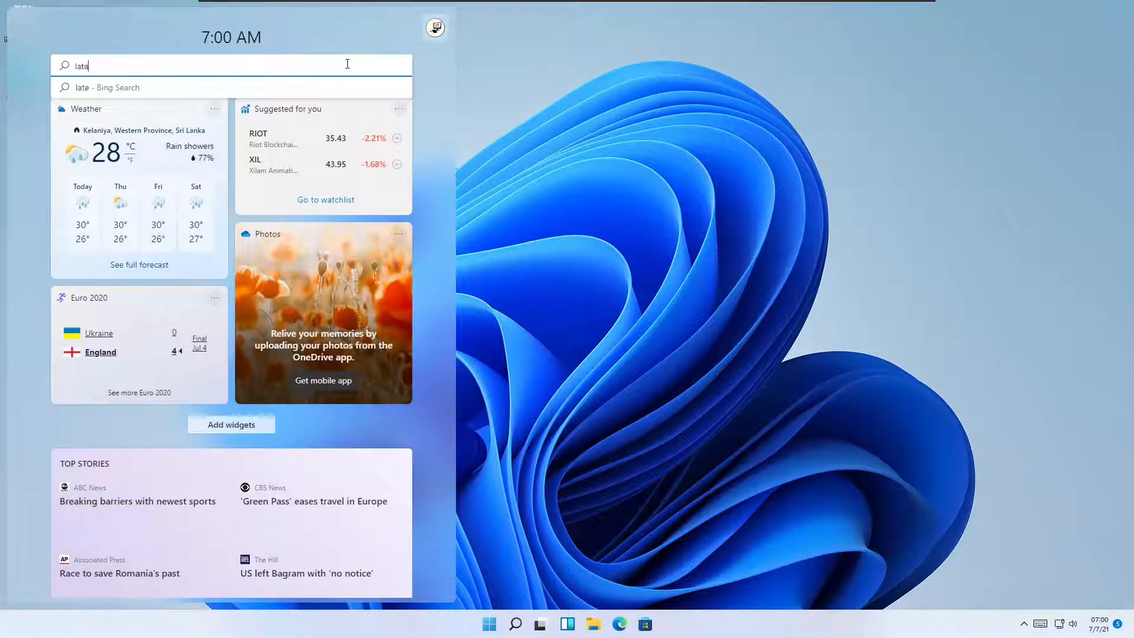
{"action": "type", "text": "c"}
{"action": "key", "text": "BackSpace"}
{"action": "type", "text": "new"}
{"action": "key", "text": "Return"}
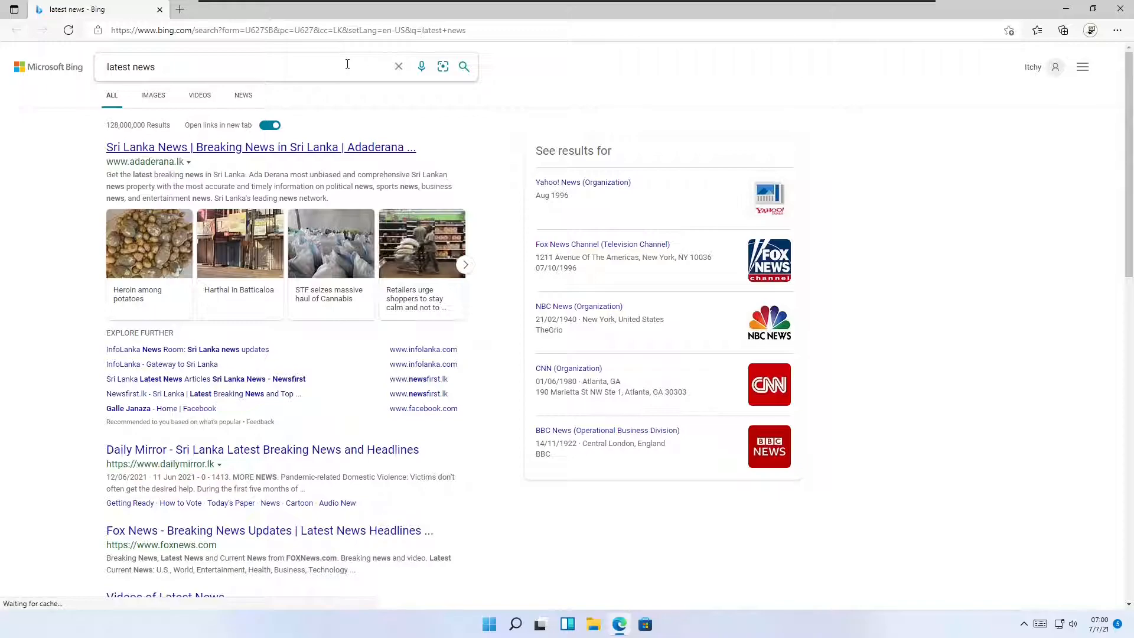
Look through the Bing results for latest news and close the browser.
{"action": "scroll", "coordinate": [539, 309], "scroll_direction": "down", "scroll_amount": 3}
{"action": "scroll", "coordinate": [540, 309], "scroll_direction": "down", "scroll_amount": 5}
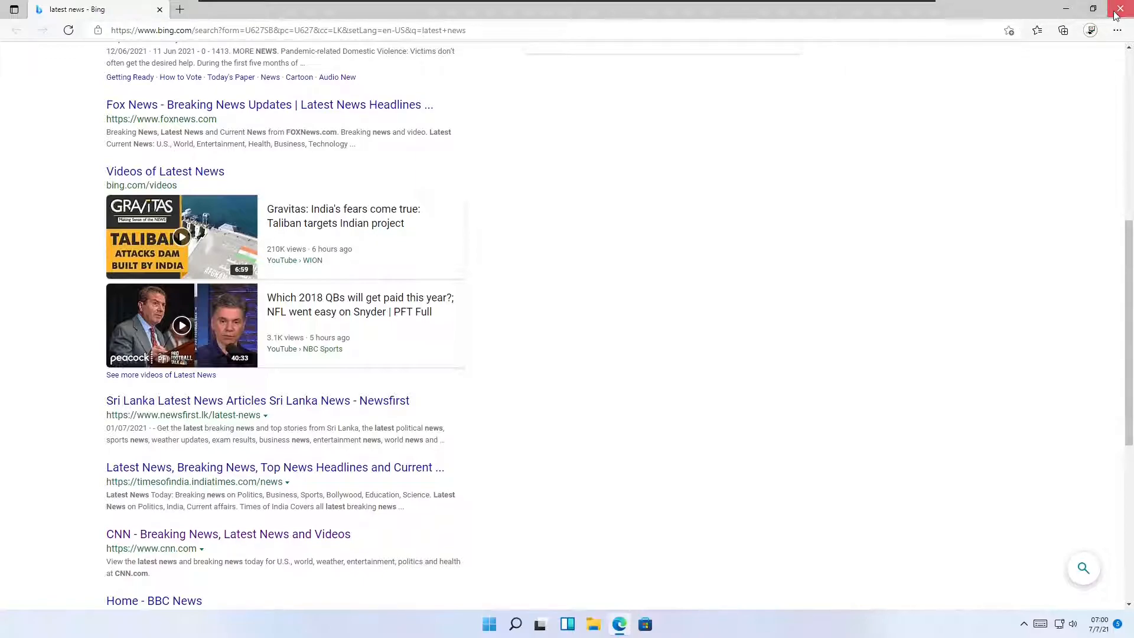
{"action": "left_click", "coordinate": [1119, 9]}
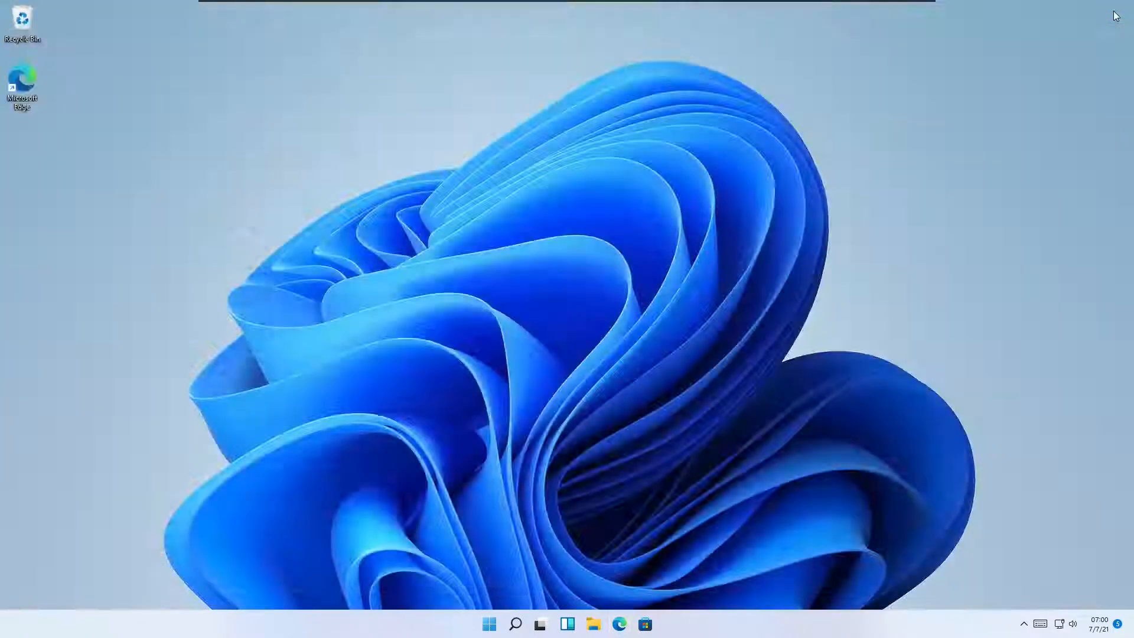
Open File Explorer, expand the recent files, and remove the file "key" from Quick access.
{"action": "key", "text": "super+e"}
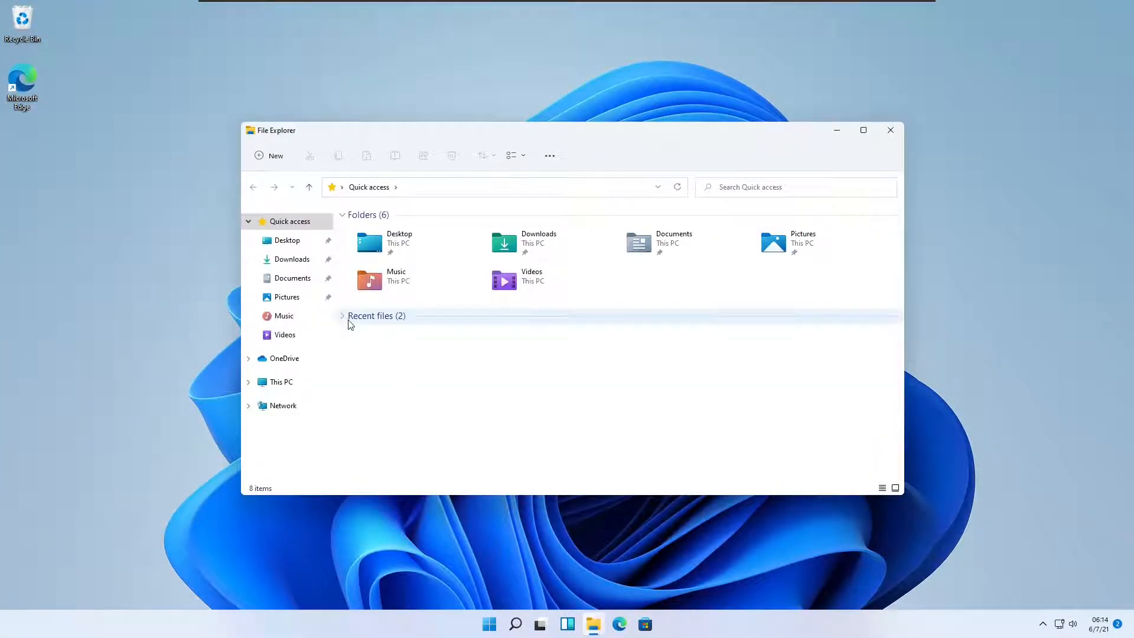
{"action": "left_click", "coordinate": [348, 319]}
{"action": "left_click", "coordinate": [362, 344]}
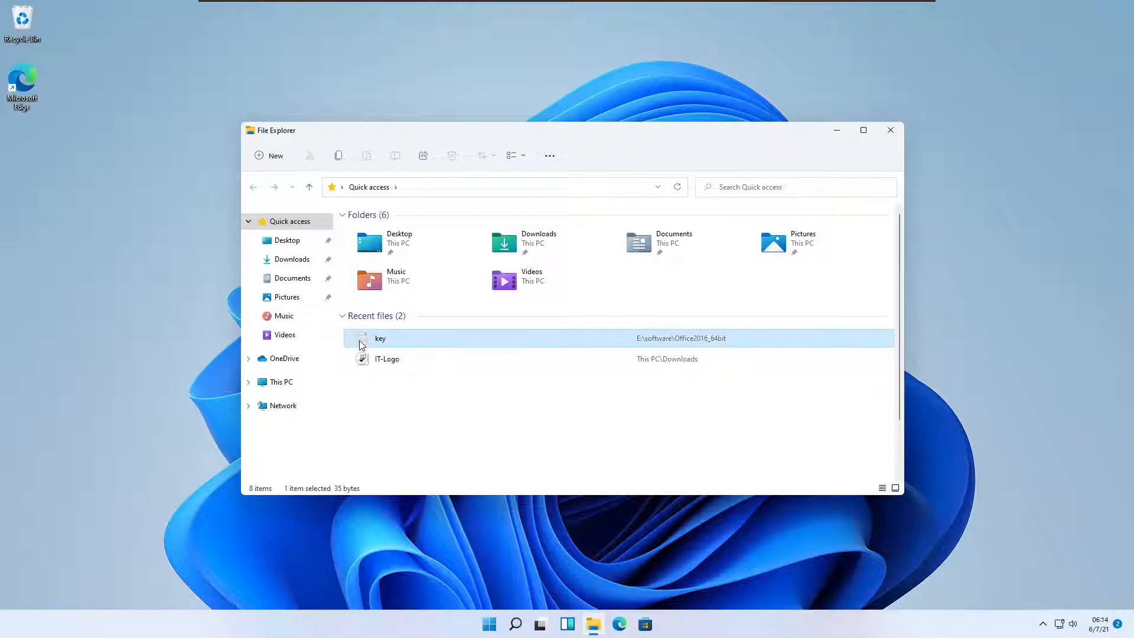
{"action": "right_click", "coordinate": [362, 345]}
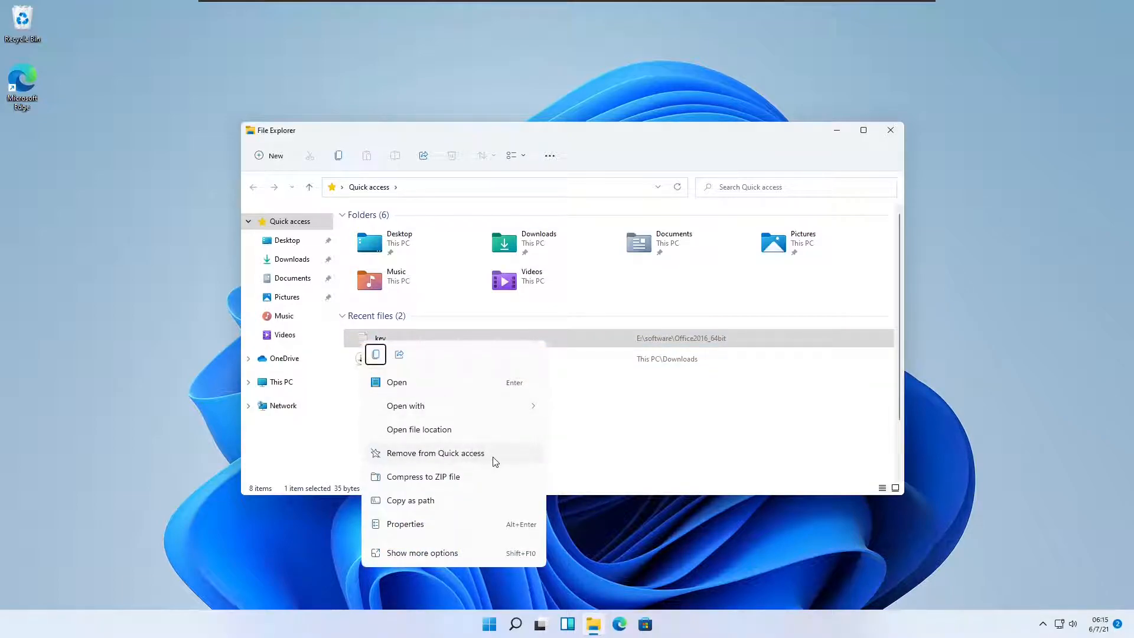
{"action": "mouse_move", "coordinate": [506, 407]}
{"action": "left_click", "coordinate": [506, 452]}
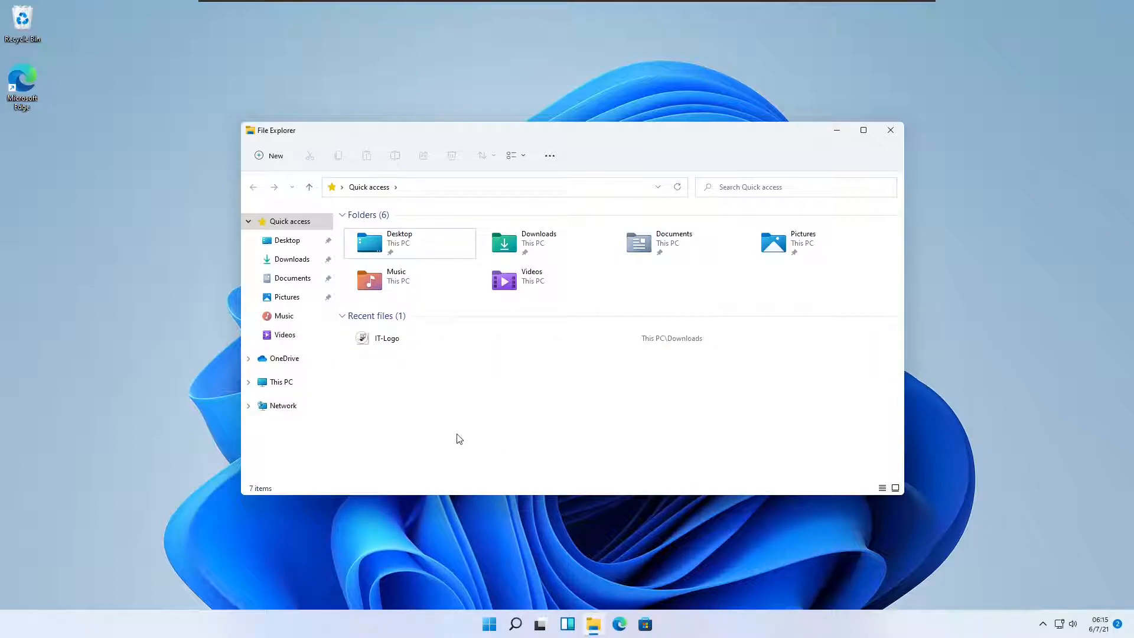
Open the share options for the IT-Logo file and set nearby sharing to My devices only.
{"action": "left_click", "coordinate": [387, 345]}
{"action": "right_click", "coordinate": [387, 346]}
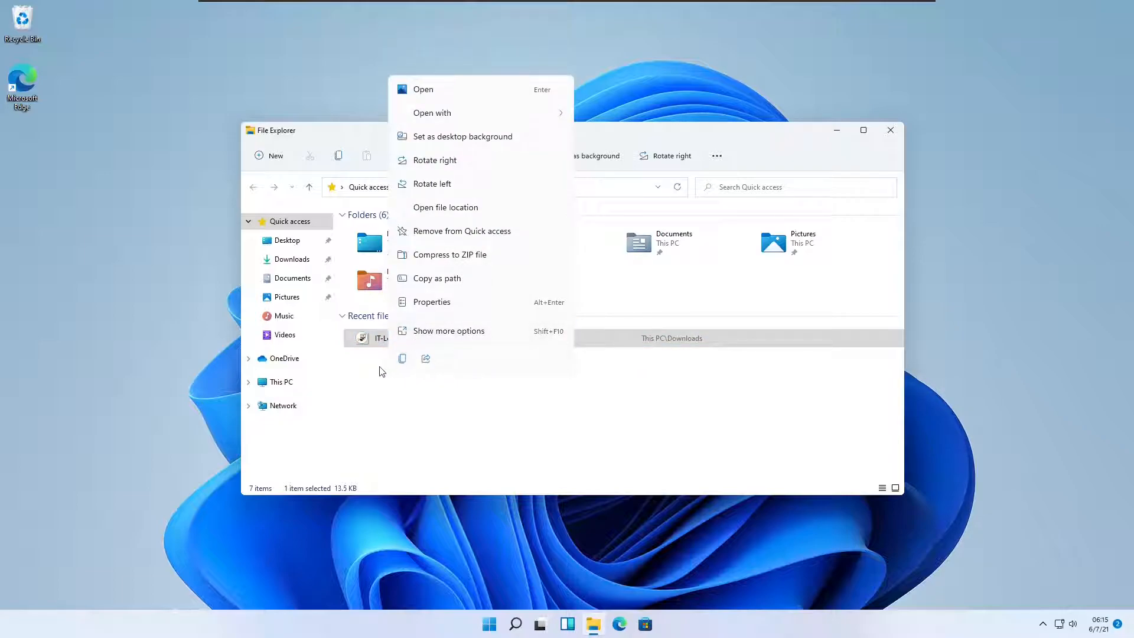
{"action": "left_click", "coordinate": [426, 359]}
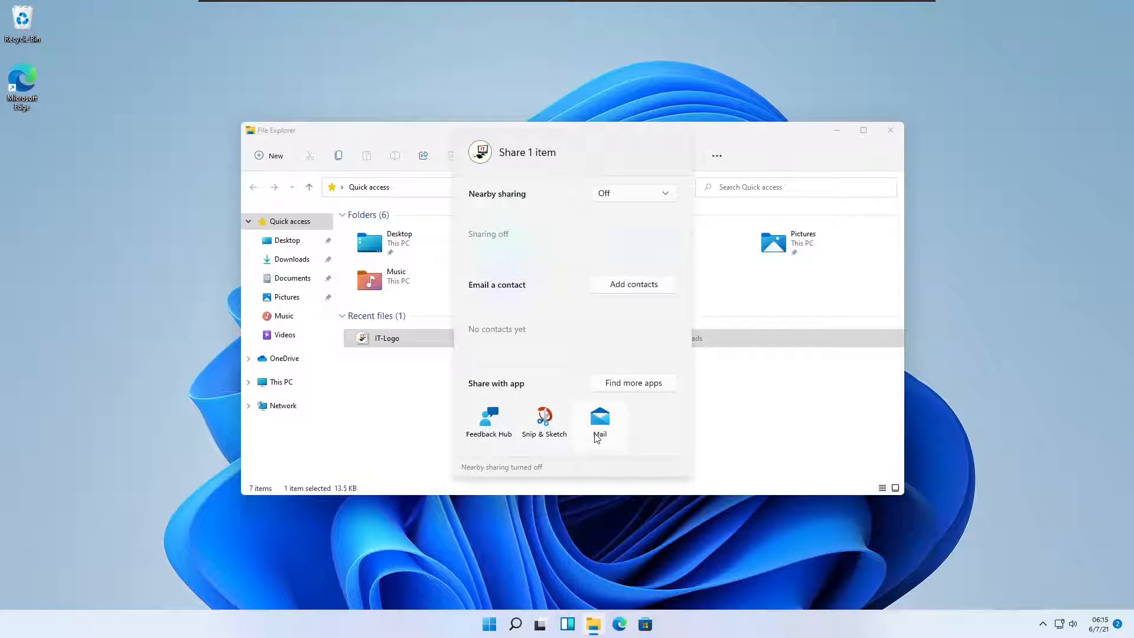
{"action": "left_click", "coordinate": [666, 195]}
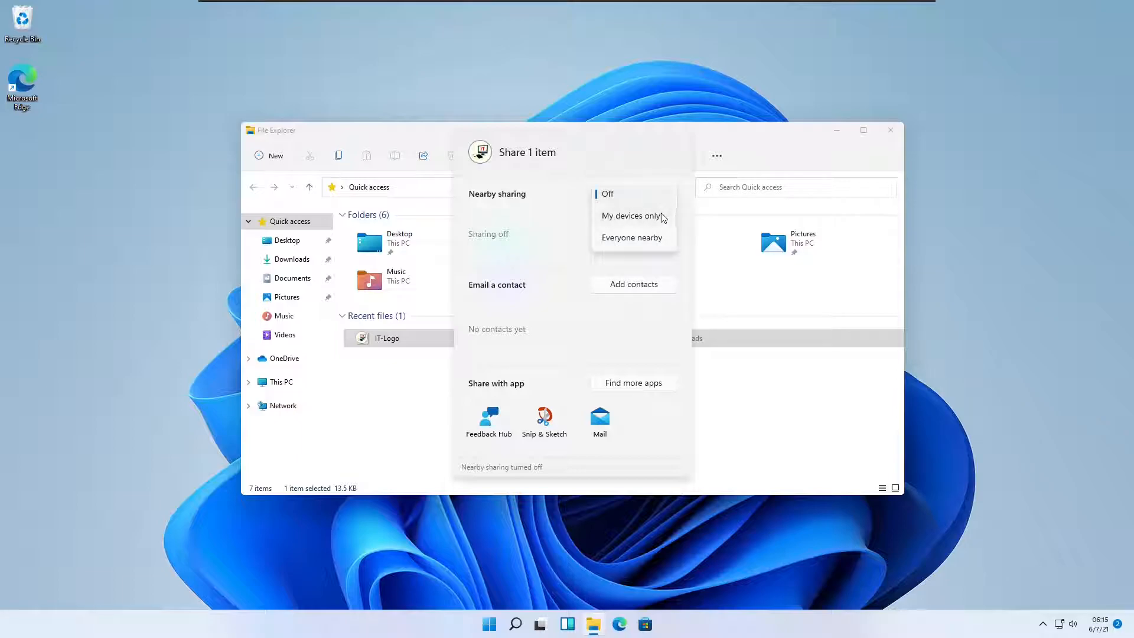
{"action": "left_click", "coordinate": [631, 216]}
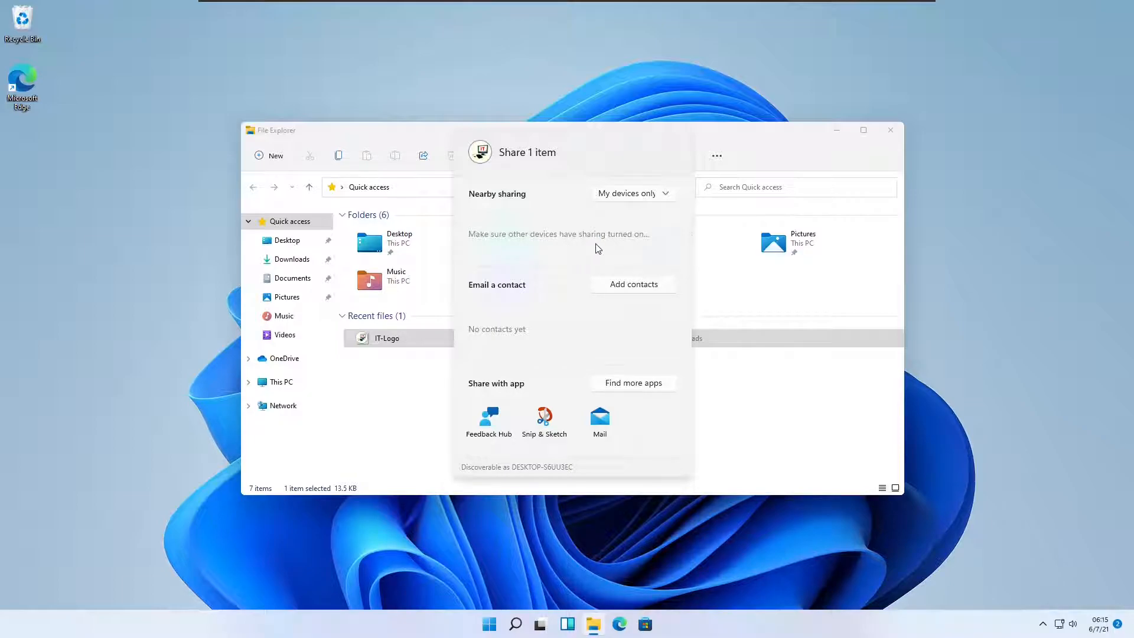
{"action": "left_click", "coordinate": [666, 194]}
{"action": "left_click", "coordinate": [663, 217]}
Open the People app to add email contacts and deny it access to the calendar.
{"action": "left_click", "coordinate": [649, 287]}
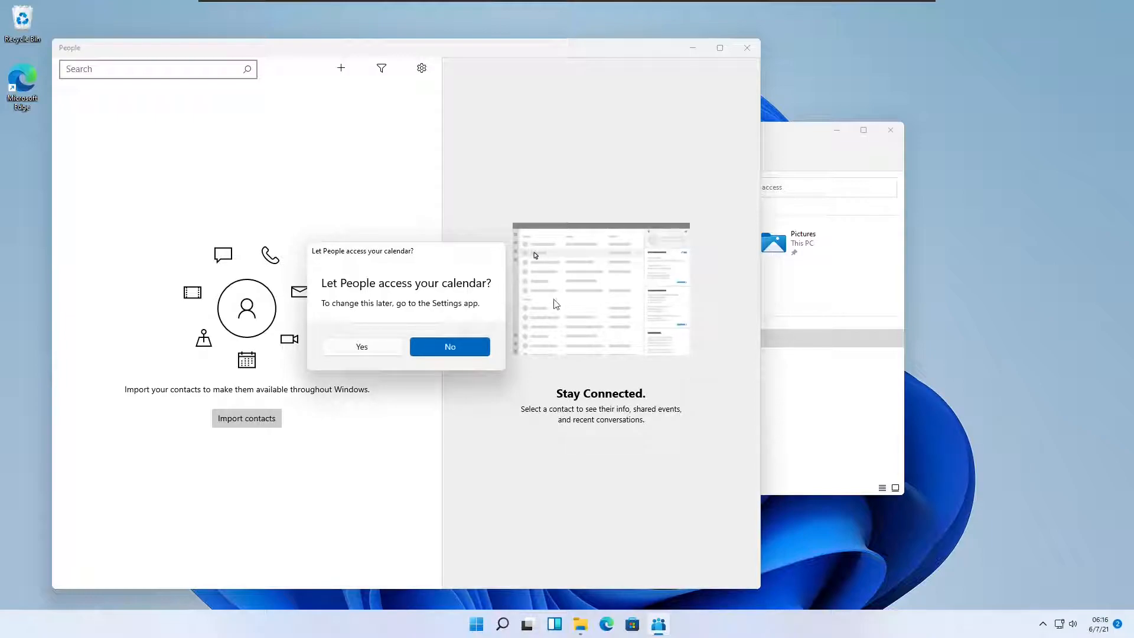
{"action": "left_click", "coordinate": [451, 347]}
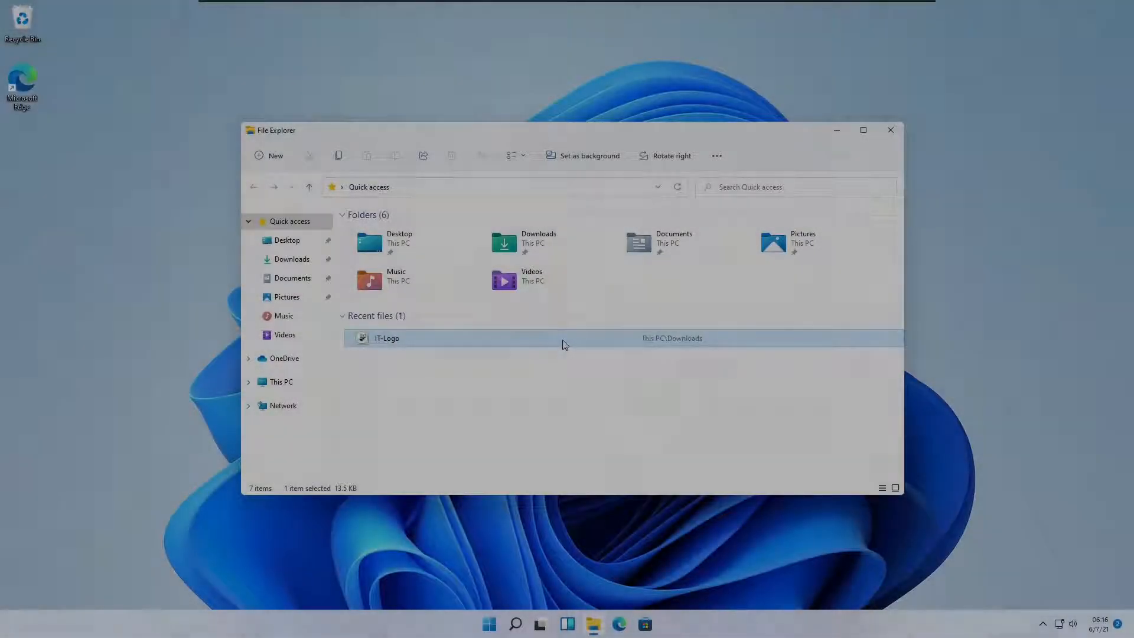
Create a new video from the IT-Logo file, keeping the name "New video".
{"action": "right_click", "coordinate": [563, 346]}
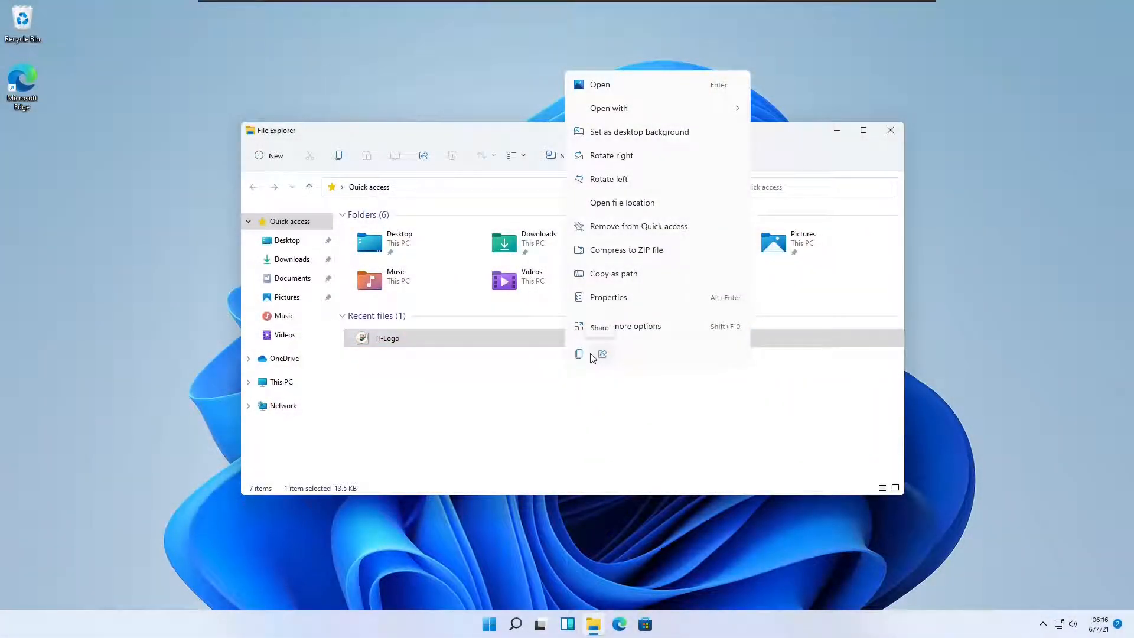
{"action": "left_click", "coordinate": [670, 330]}
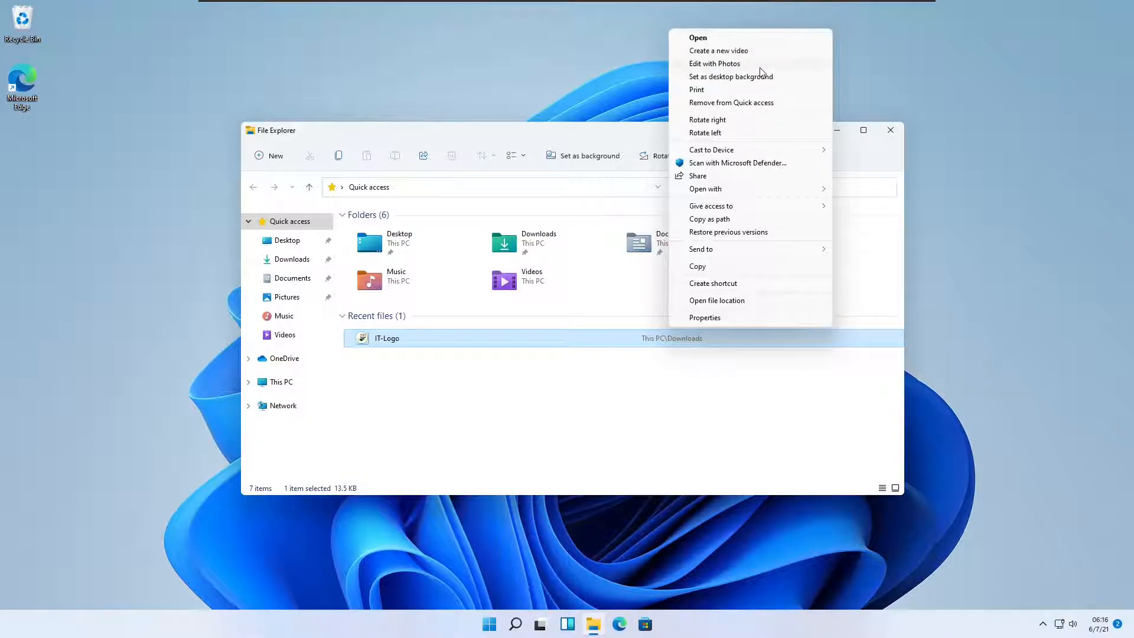
{"action": "left_click", "coordinate": [779, 52]}
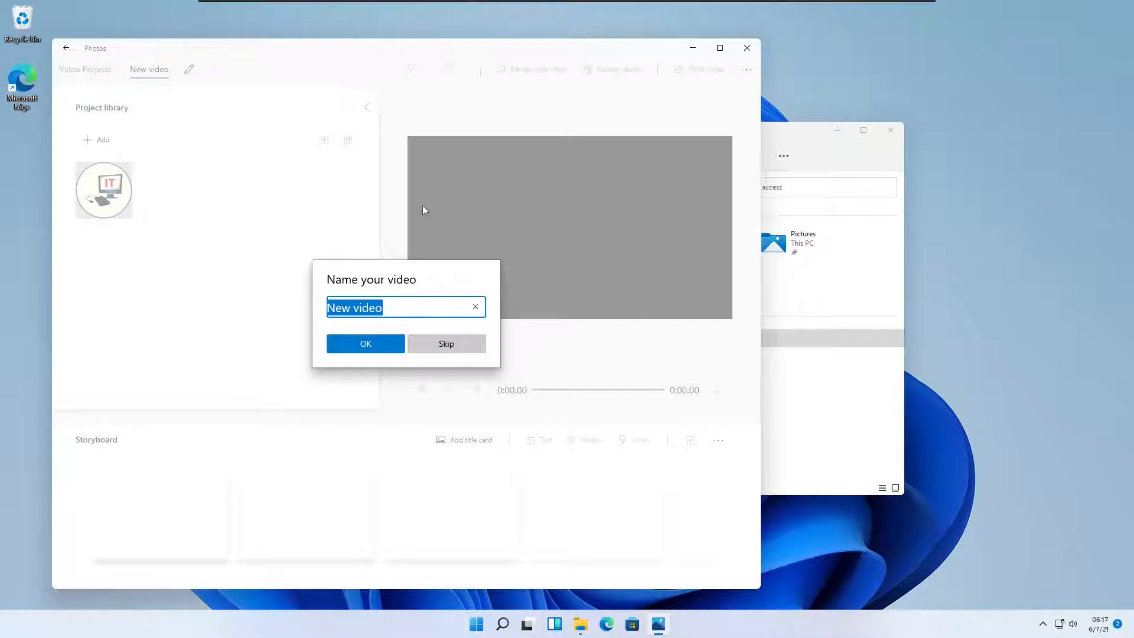
{"action": "left_click", "coordinate": [388, 348]}
Place the logo image from the project library into the storyboard twice, as two consecutive clips.
{"action": "left_click", "coordinate": [125, 204]}
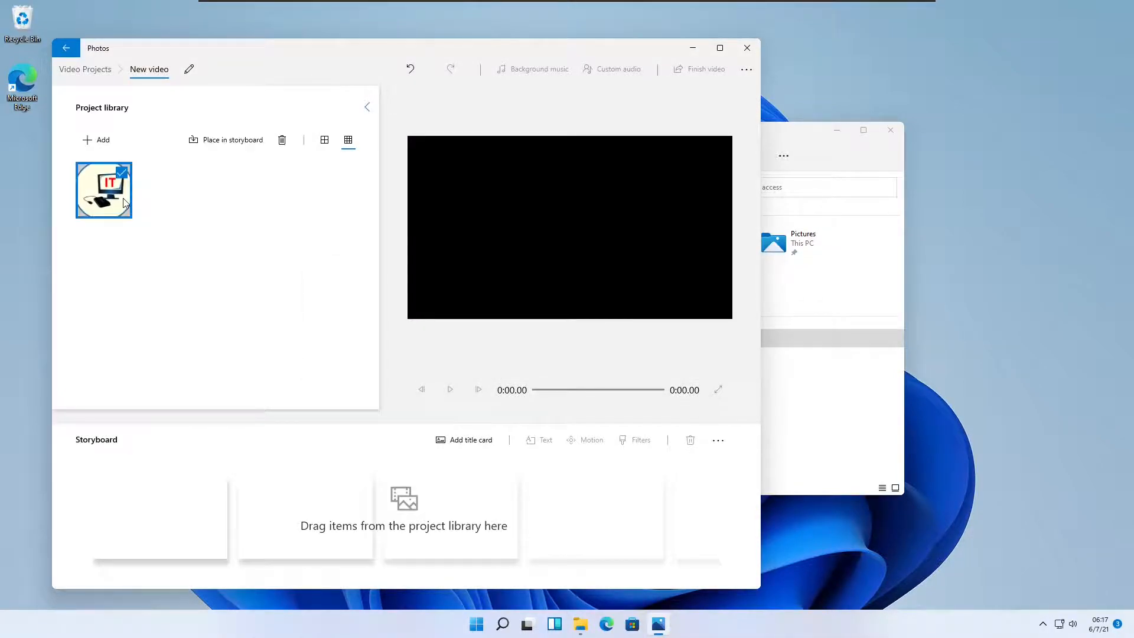
{"action": "left_click_drag", "start_coordinate": [99, 195], "coordinate": [167, 516]}
{"action": "left_click_drag", "start_coordinate": [98, 193], "coordinate": [329, 519]}
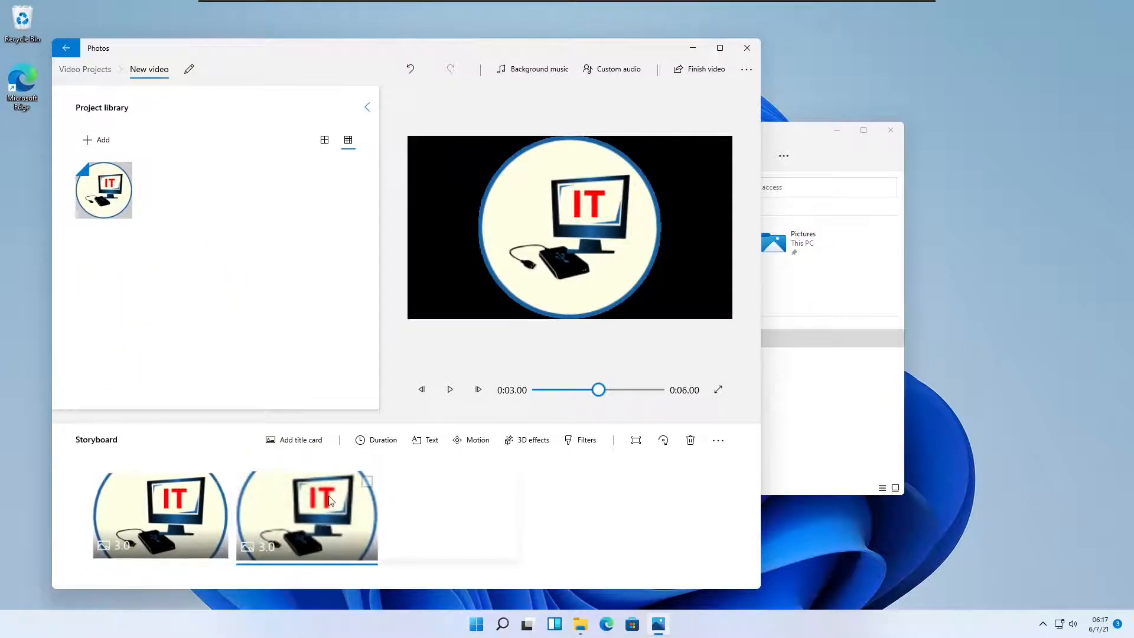
Apply the Autumn leaves and Balloons 3D effects to the second storyboard clip.
{"action": "left_click", "coordinate": [548, 441]}
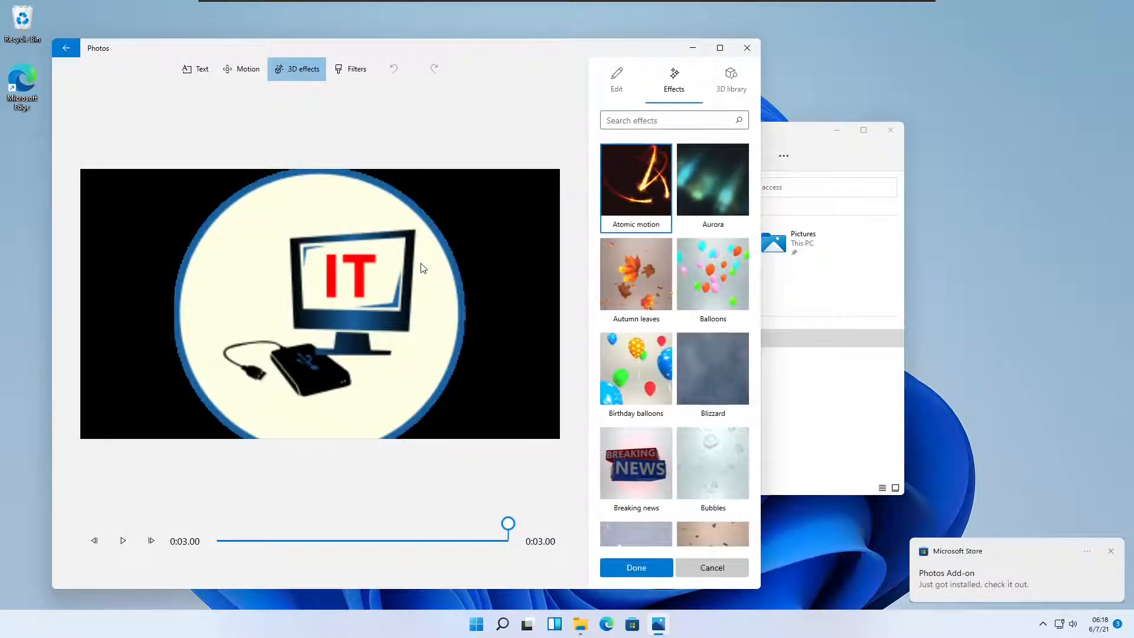
{"action": "left_click", "coordinate": [631, 292]}
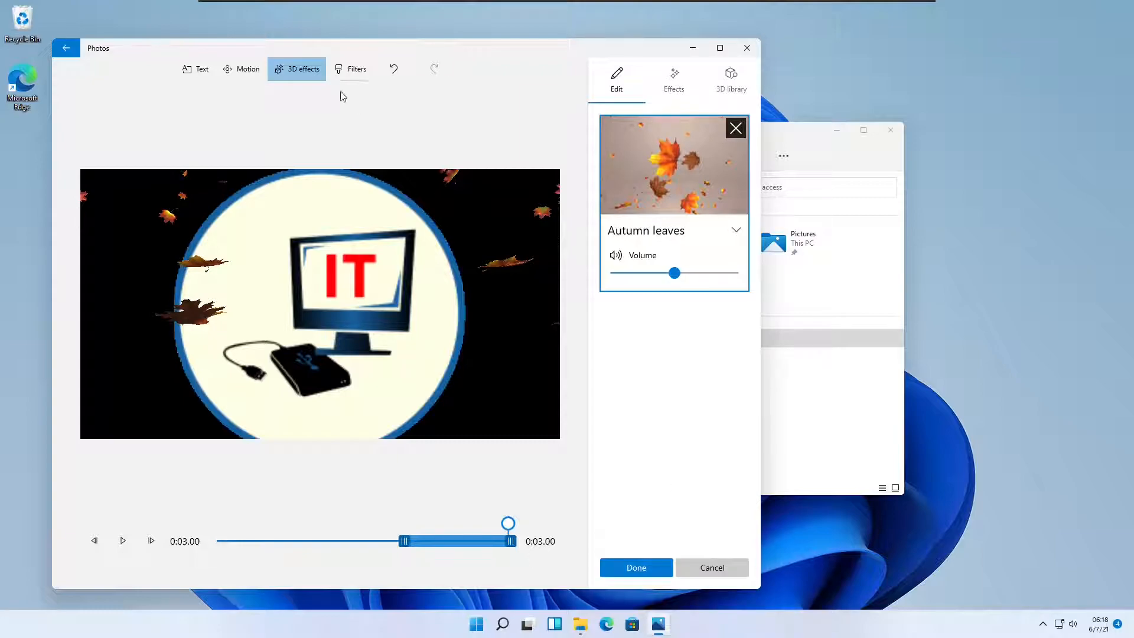
{"action": "left_click", "coordinate": [670, 94]}
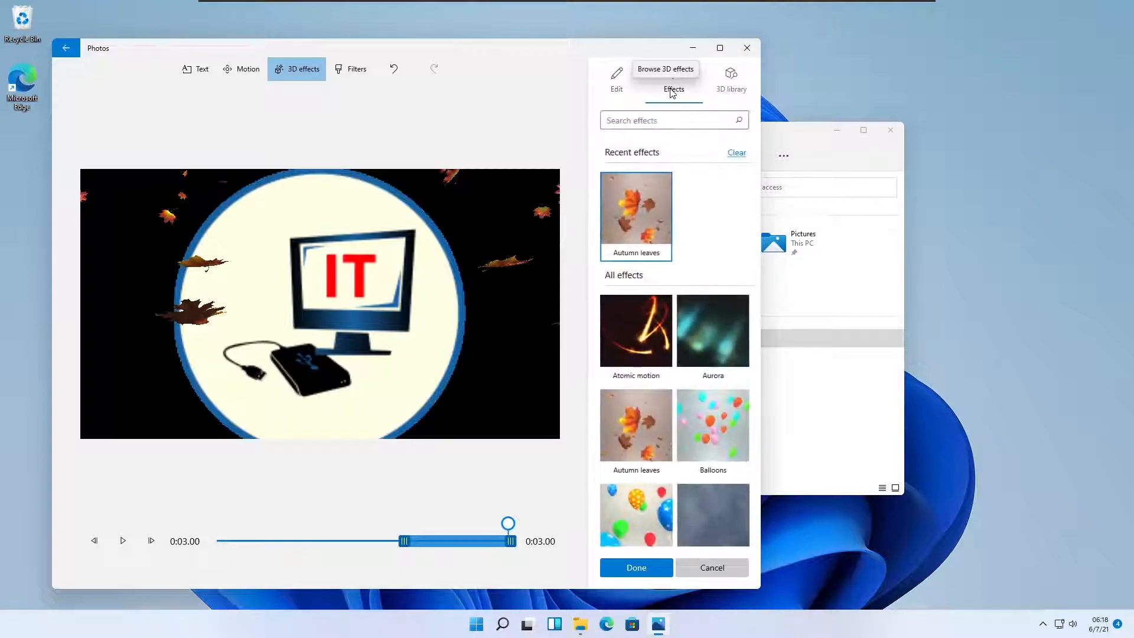
{"action": "scroll", "coordinate": [686, 220], "scroll_direction": "down", "scroll_amount": 2}
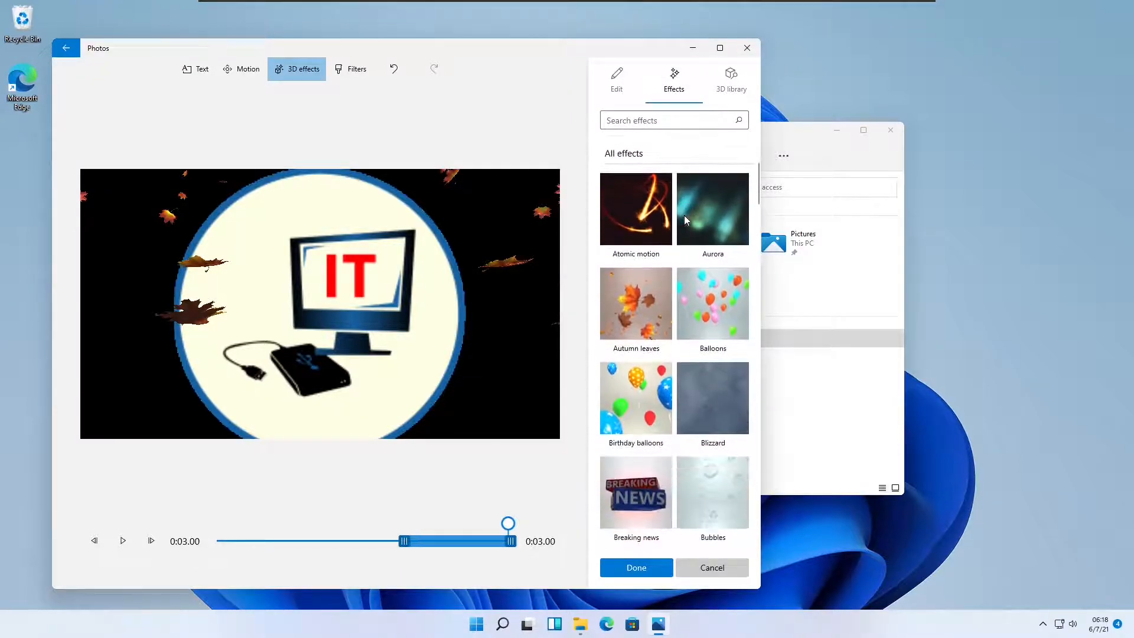
{"action": "left_click", "coordinate": [706, 313]}
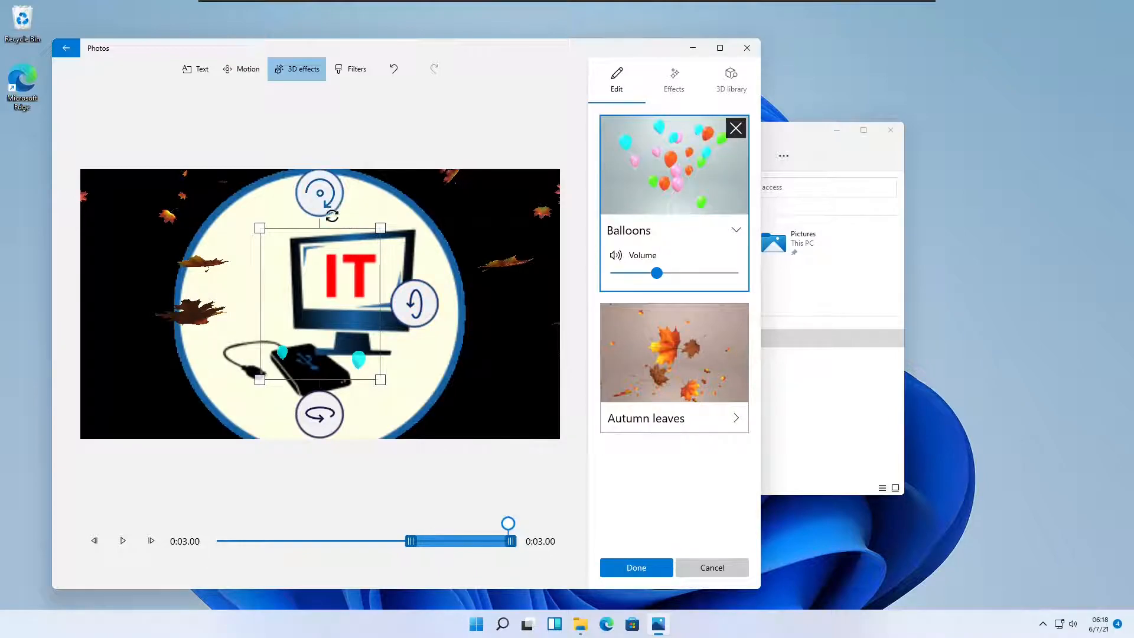
{"action": "left_click", "coordinate": [639, 570]}
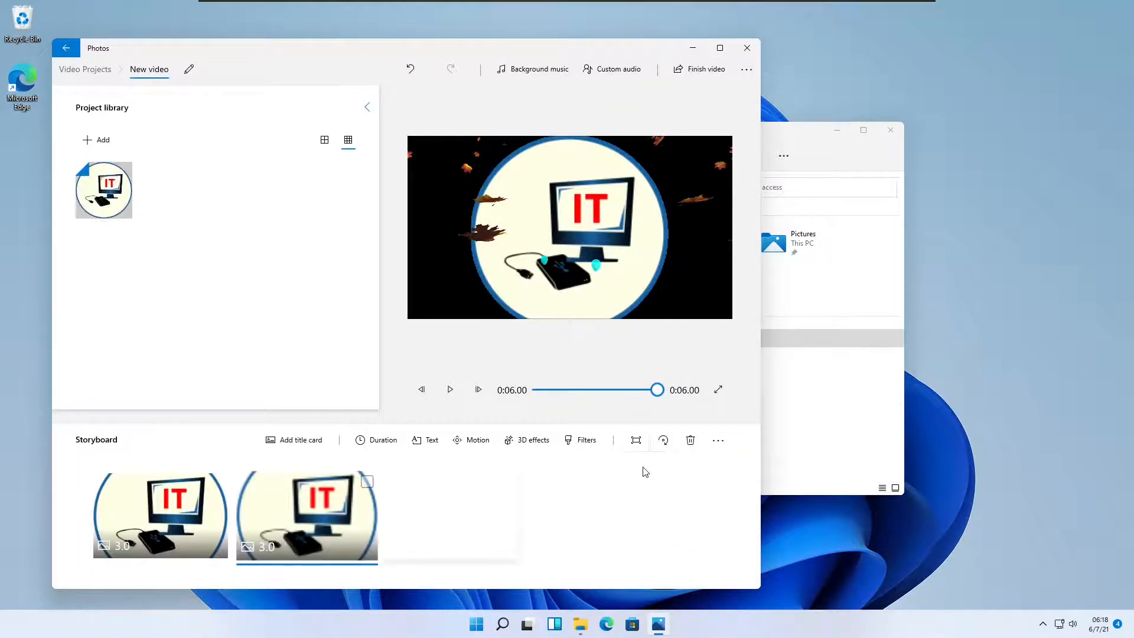
Preview the video in the project and close Photos.
{"action": "left_click", "coordinate": [452, 394]}
{"action": "left_click", "coordinate": [748, 48]}
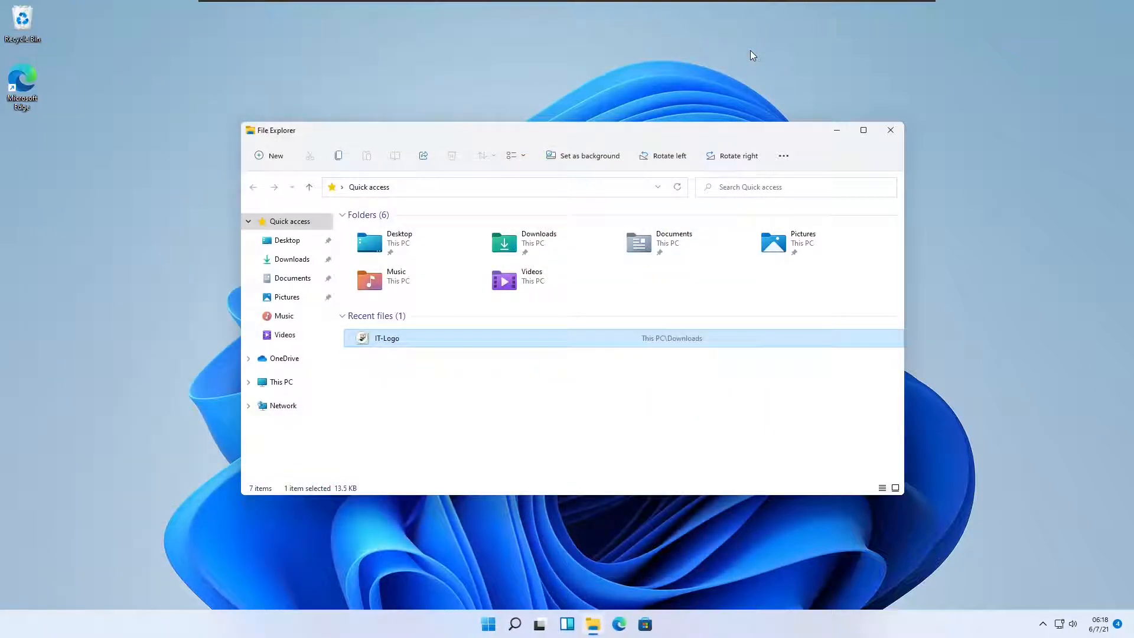
Open the IT-Logo file for editing with Photos, look at the crop and rotate tools, and close the editor.
{"action": "right_click", "coordinate": [455, 348]}
{"action": "left_click", "coordinate": [530, 330]}
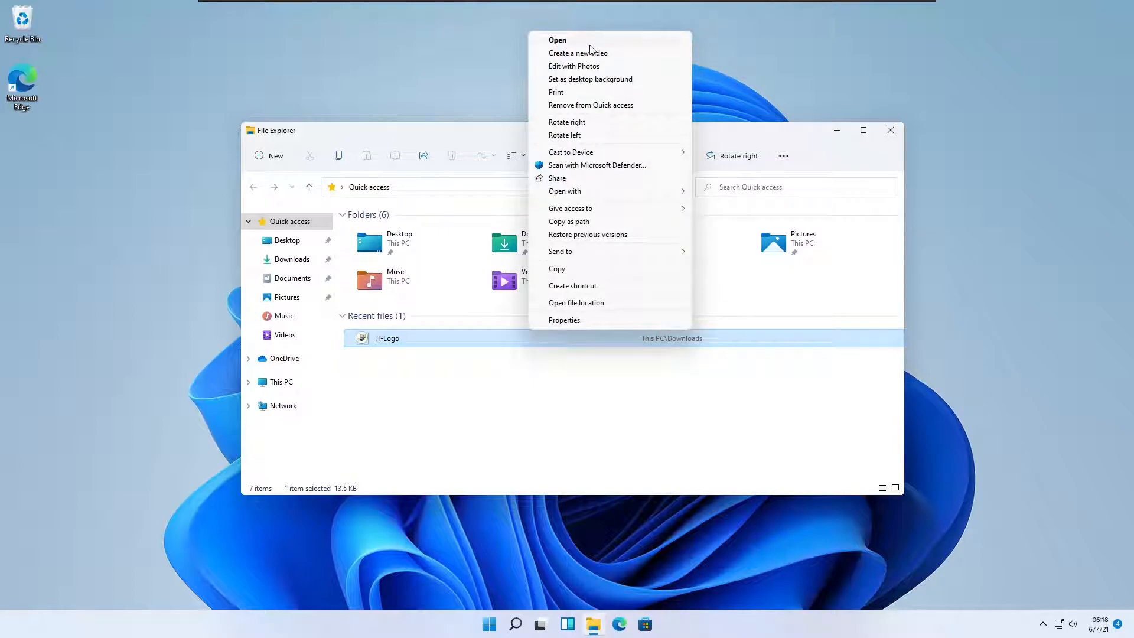
{"action": "left_click", "coordinate": [607, 68]}
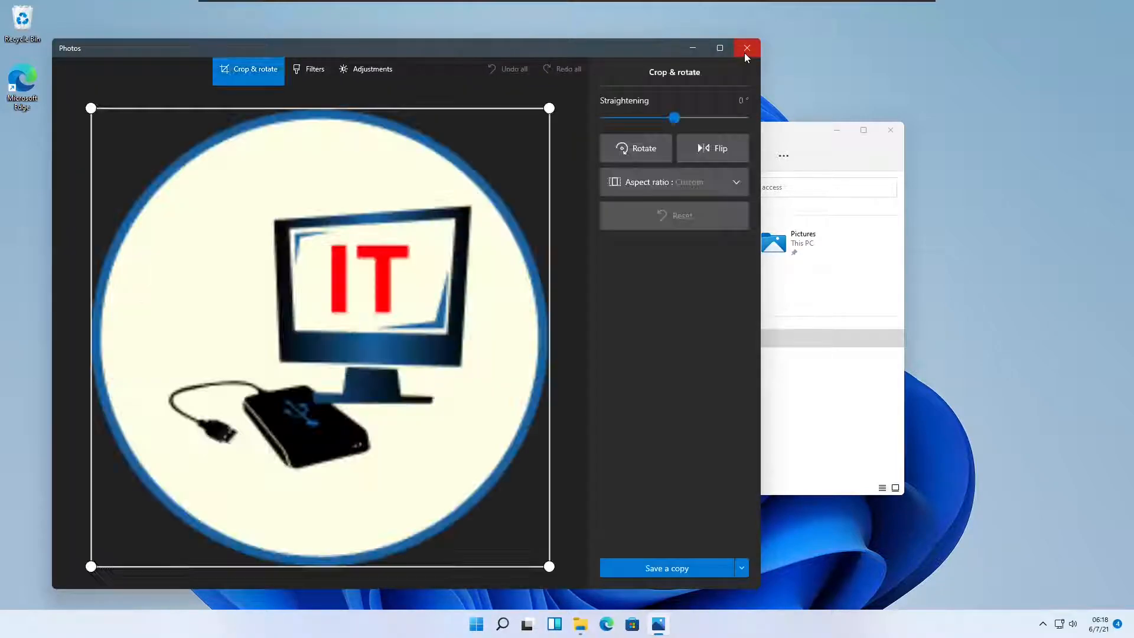
{"action": "left_click", "coordinate": [746, 48]}
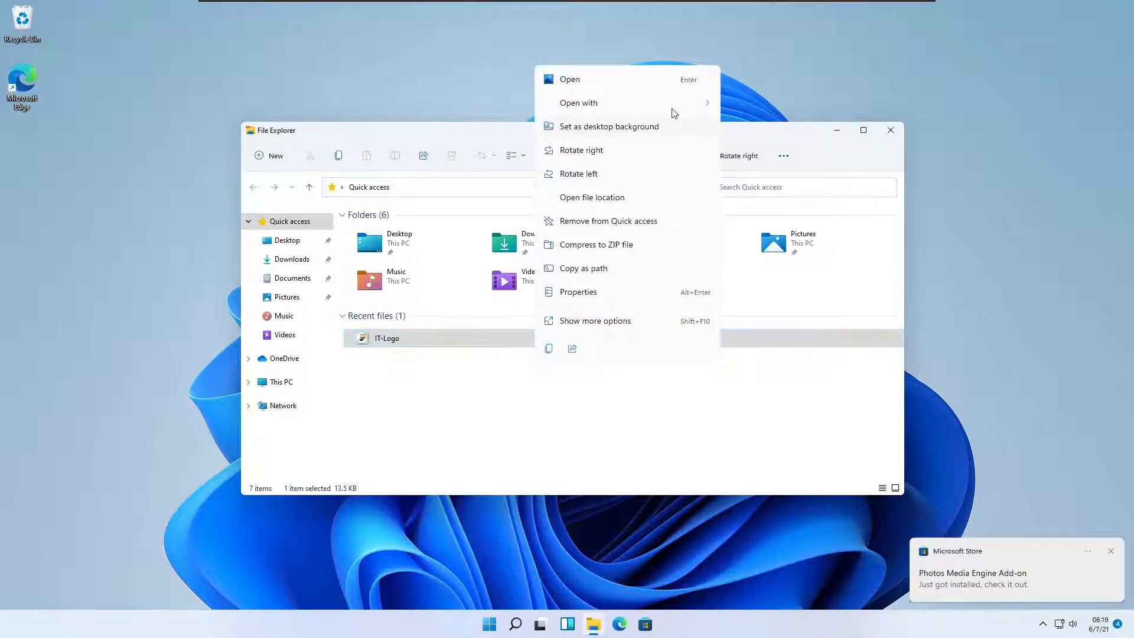
Check which apps can open the IT-Logo file, view the image in Photos, and close it.
{"action": "mouse_move", "coordinate": [674, 103]}
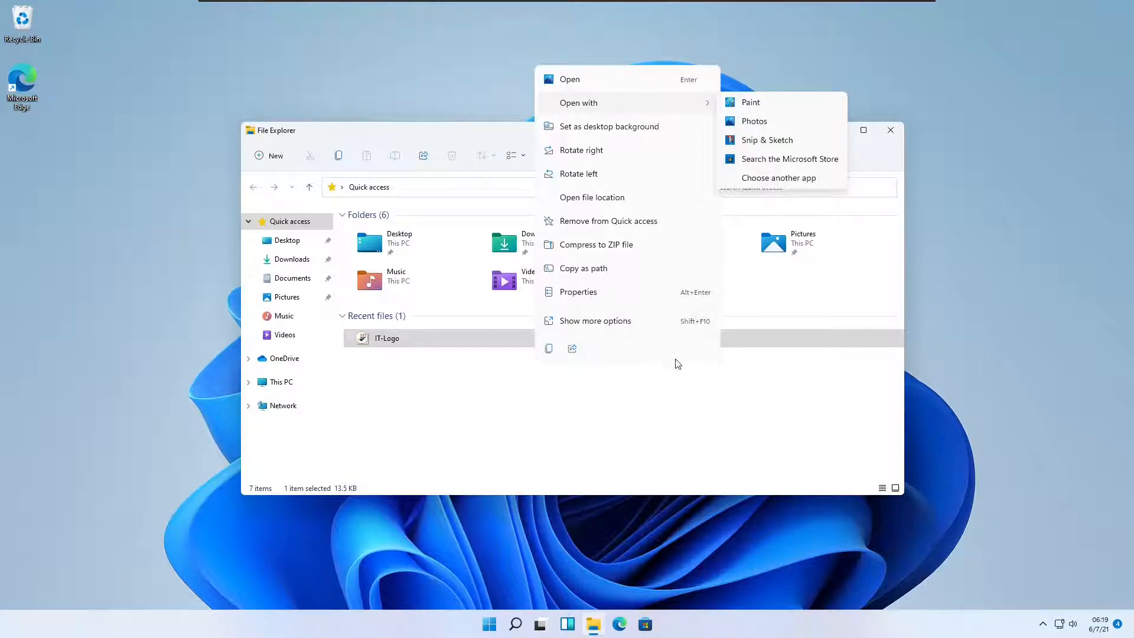
{"action": "left_click", "coordinate": [580, 83]}
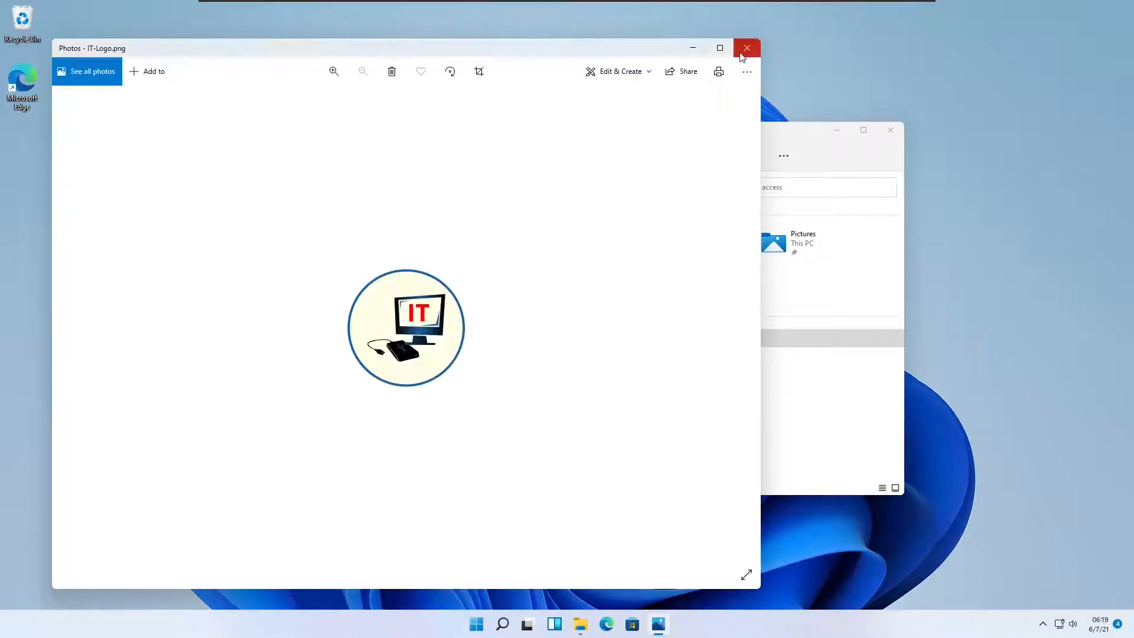
{"action": "left_click", "coordinate": [746, 50]}
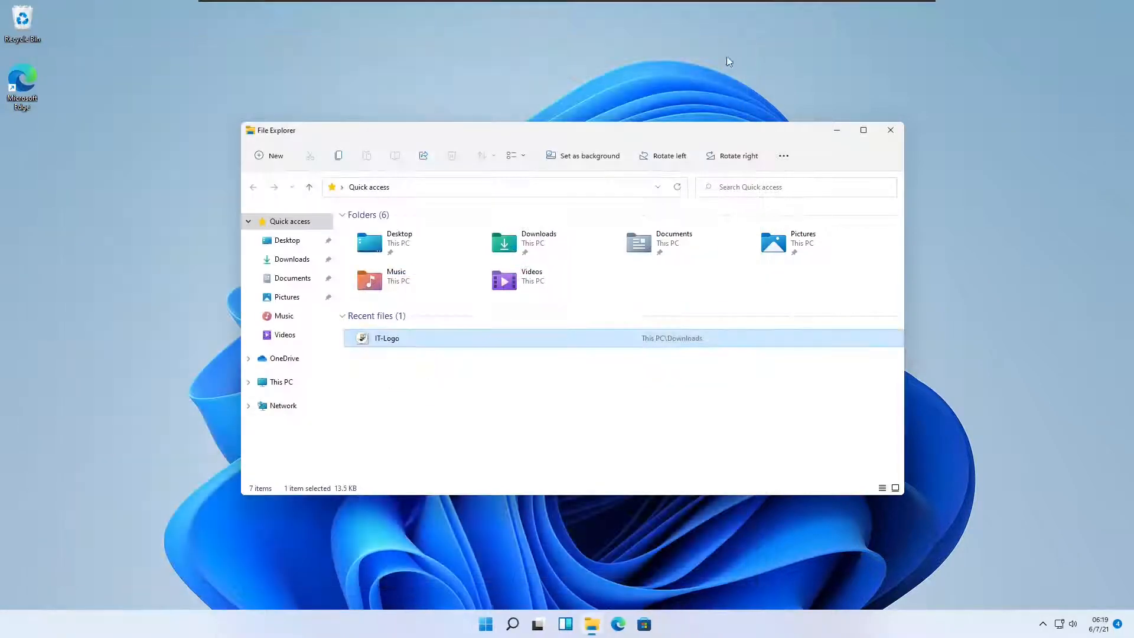
Examine the full list of other apps for opening the IT-Logo file and dismiss the chooser.
{"action": "right_click", "coordinate": [375, 341]}
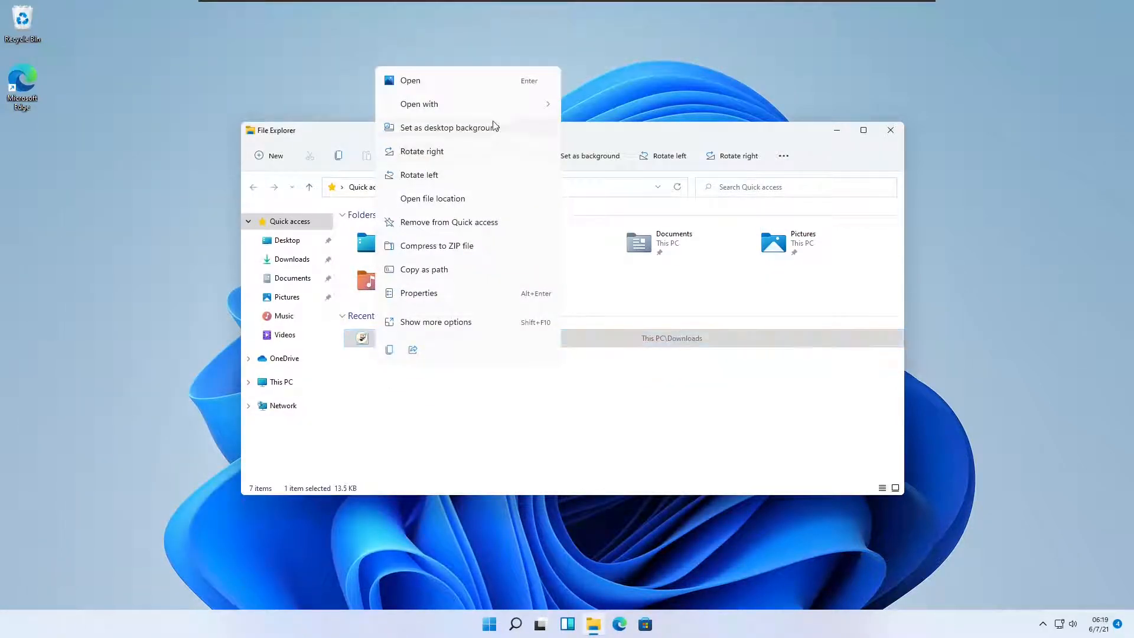
{"action": "mouse_move", "coordinate": [554, 112]}
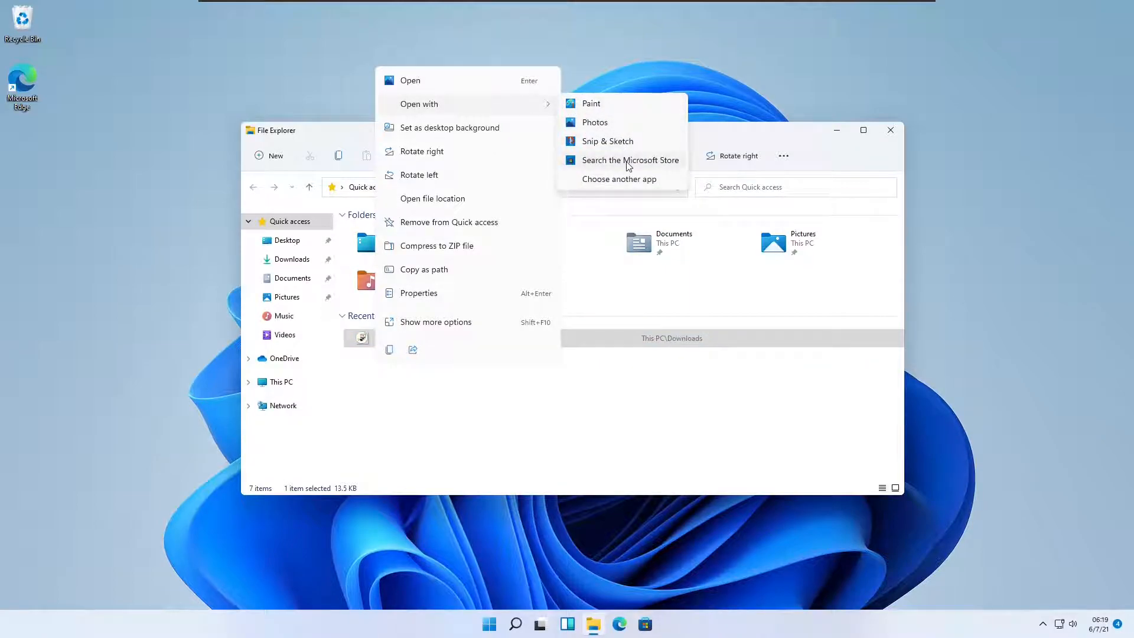
{"action": "left_click", "coordinate": [659, 181]}
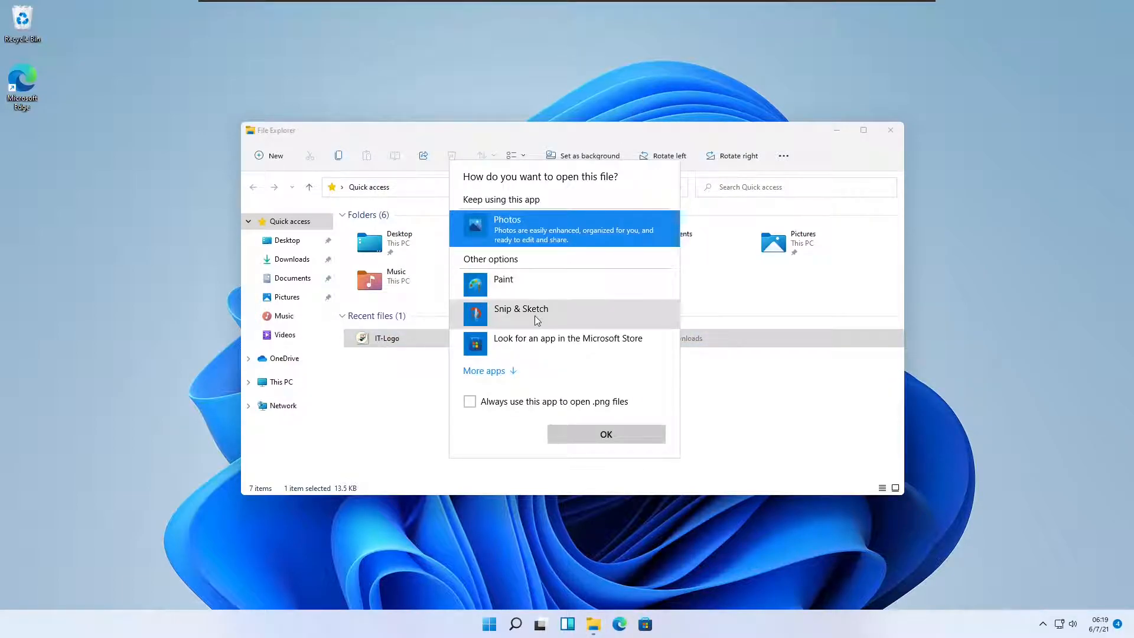
{"action": "left_click", "coordinate": [498, 375]}
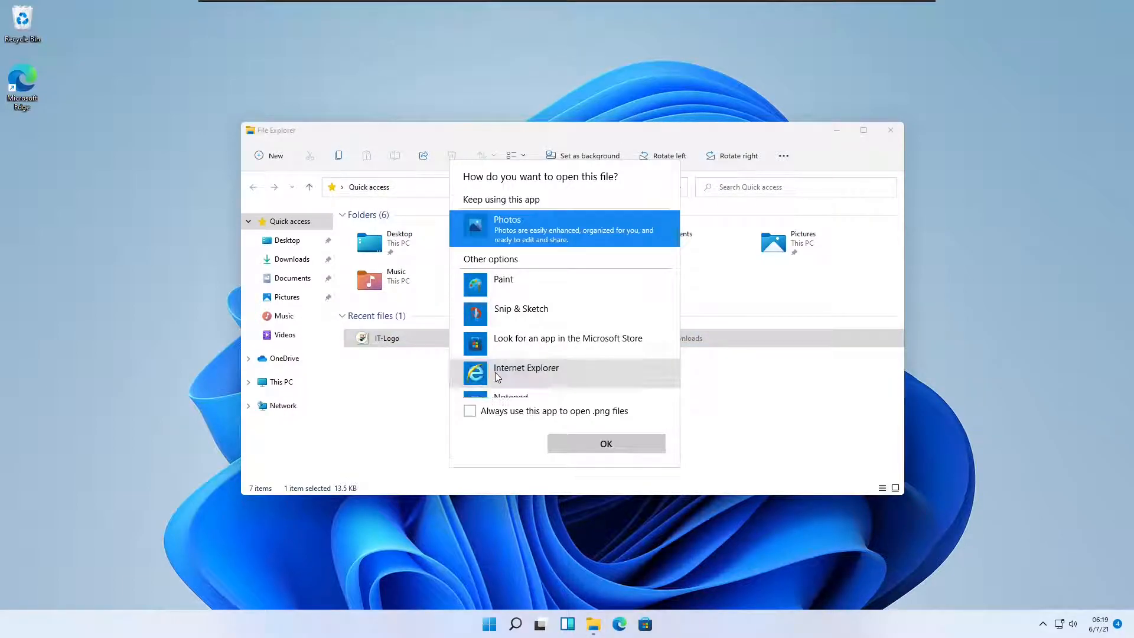
{"action": "scroll", "coordinate": [542, 361], "scroll_direction": "down", "scroll_amount": 1}
{"action": "scroll", "coordinate": [542, 361], "scroll_direction": "down", "scroll_amount": 1}
{"action": "scroll", "coordinate": [542, 361], "scroll_direction": "up", "scroll_amount": 2}
{"action": "left_click", "coordinate": [426, 399]}
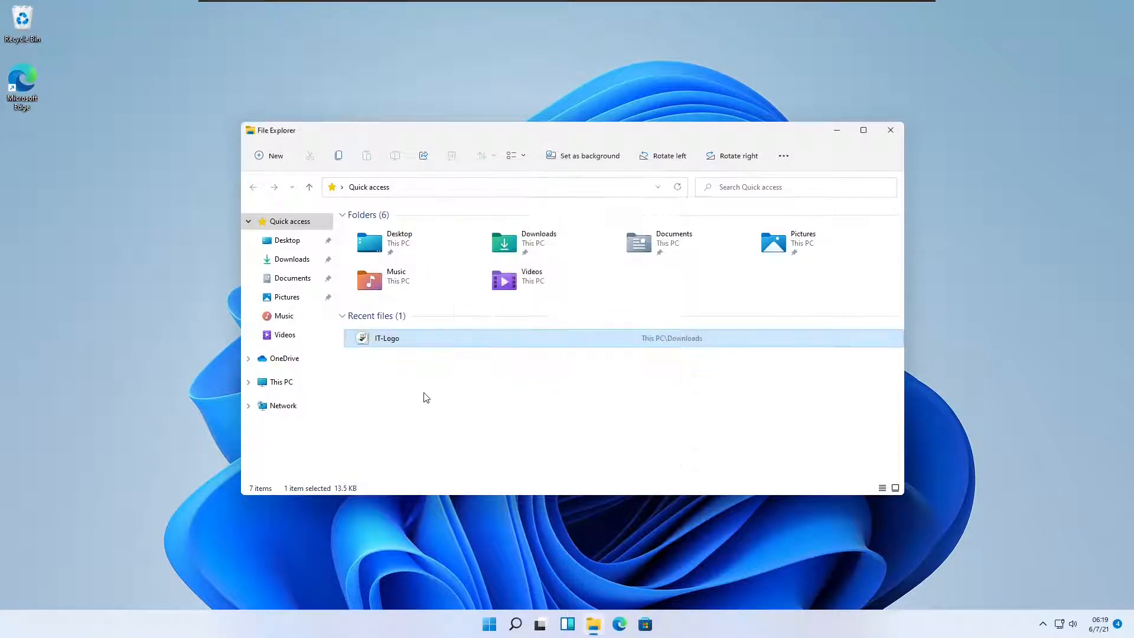
Set the IT-Logo image as the desktop background.
{"action": "right_click", "coordinate": [435, 345]}
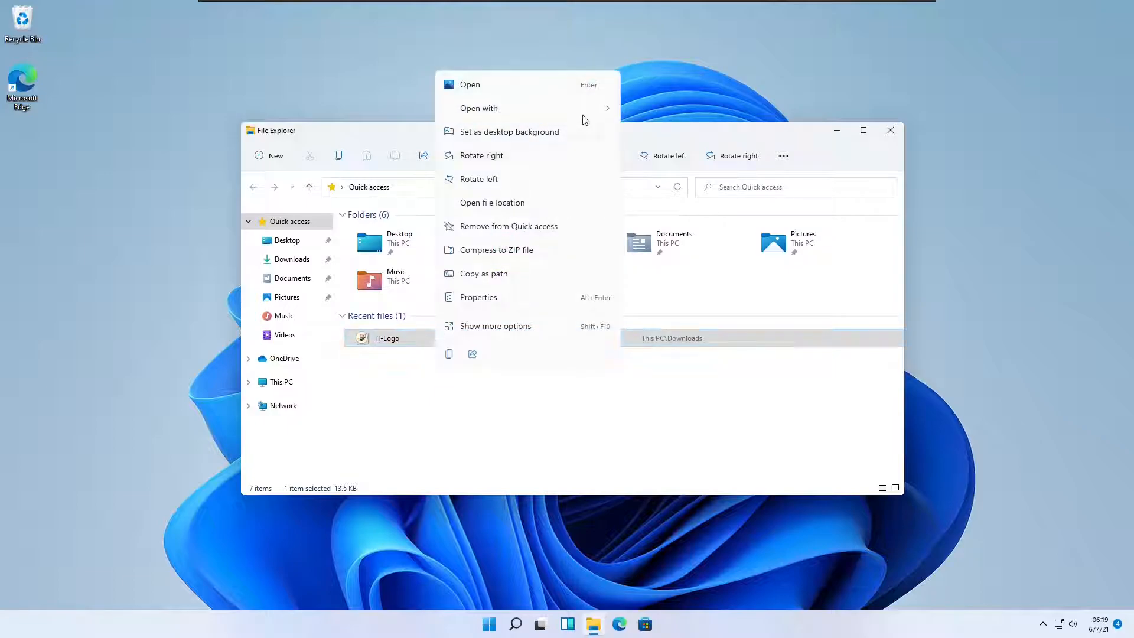
{"action": "left_click", "coordinate": [546, 138]}
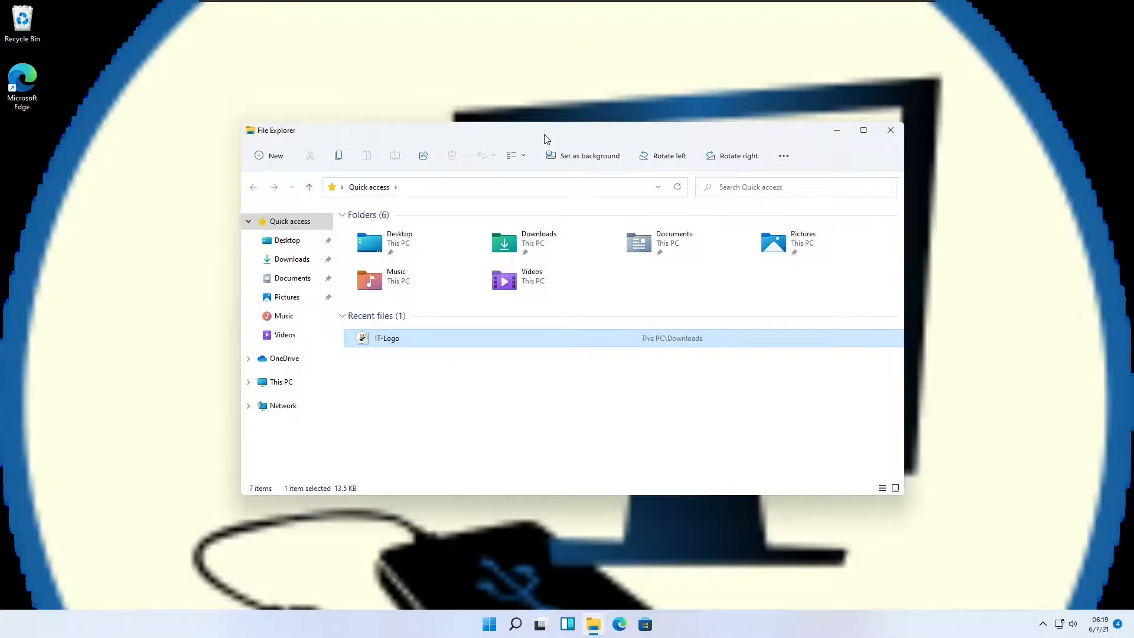
{"action": "left_click", "coordinate": [556, 60]}
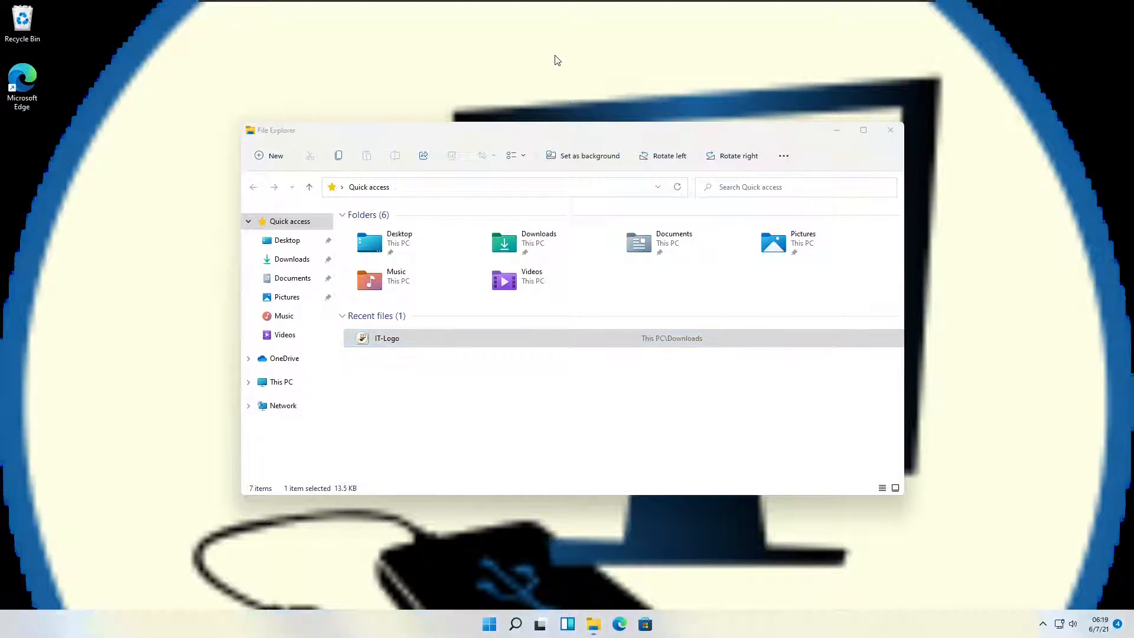
Minimize File Explorer and restore the blue Windows 11 wallpaper through the desktop personalization settings.
{"action": "right_click", "coordinate": [557, 61]}
{"action": "left_click", "coordinate": [502, 64]}
{"action": "left_click", "coordinate": [837, 130]}
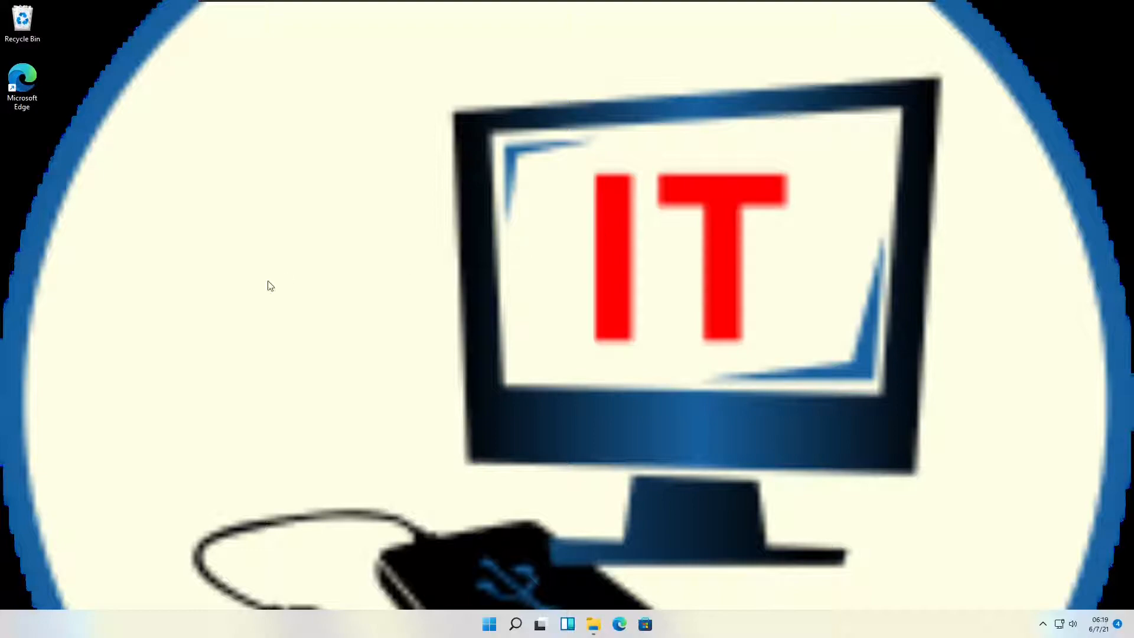
{"action": "right_click", "coordinate": [363, 245]}
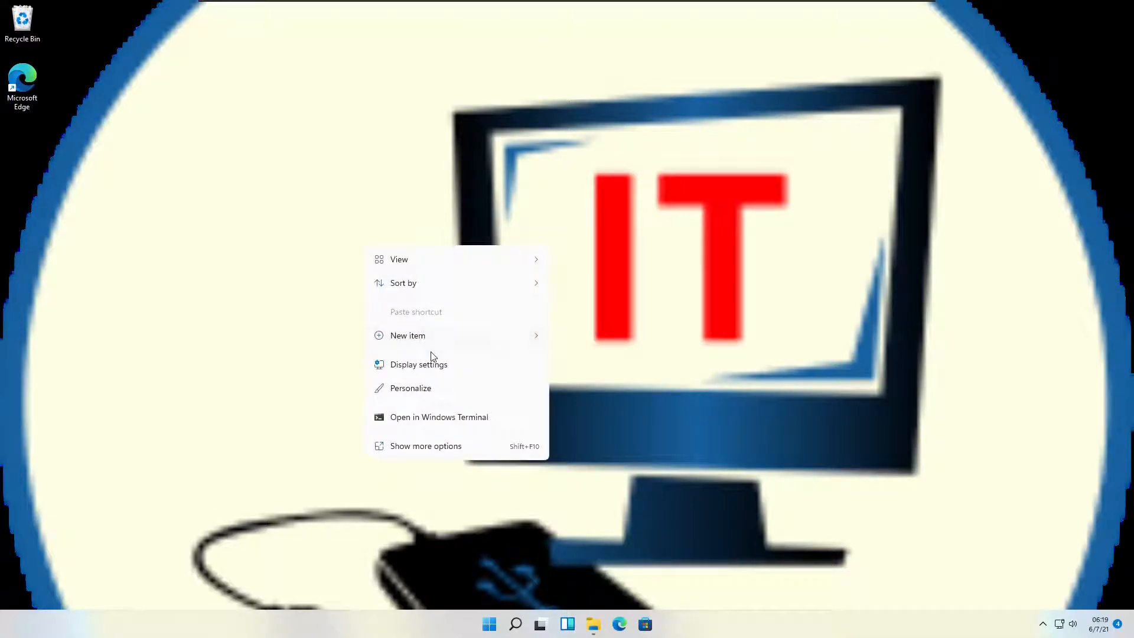
{"action": "left_click", "coordinate": [433, 391]}
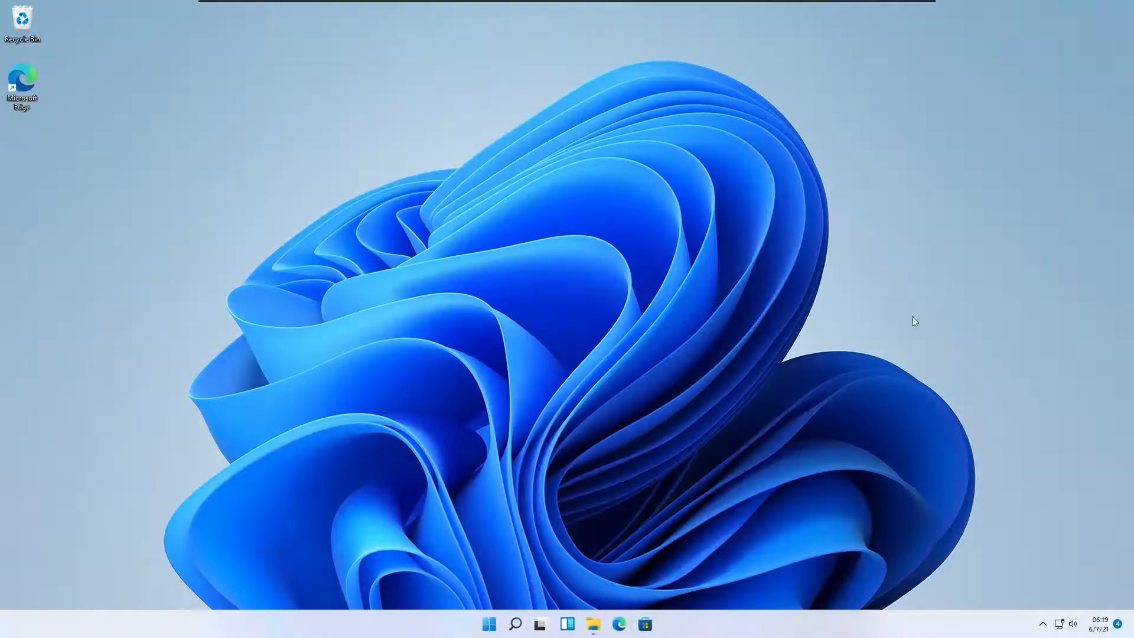
Open the Downloads folder in File Explorer and copy the IT-Logo file.
{"action": "left_click", "coordinate": [593, 625]}
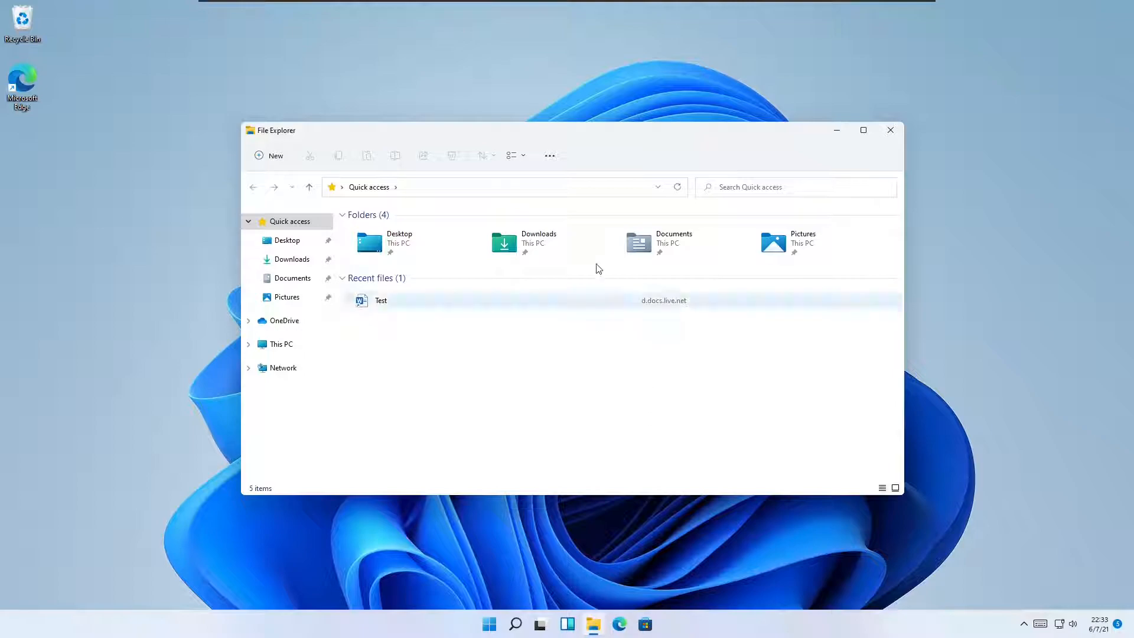
{"action": "double_click", "coordinate": [570, 233]}
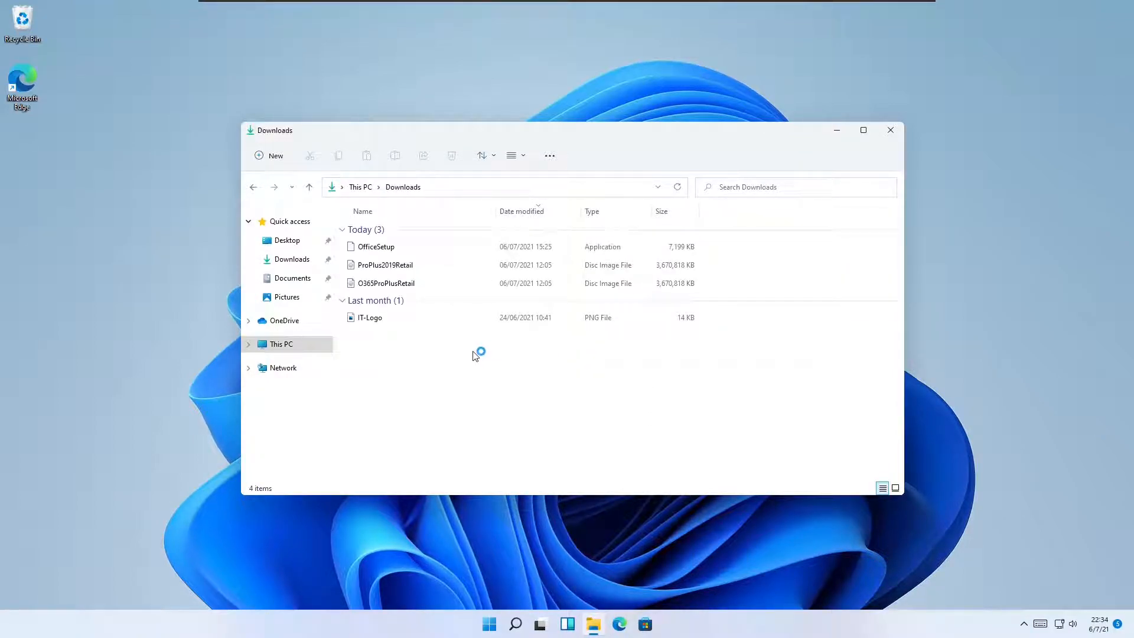
{"action": "left_click", "coordinate": [366, 317]}
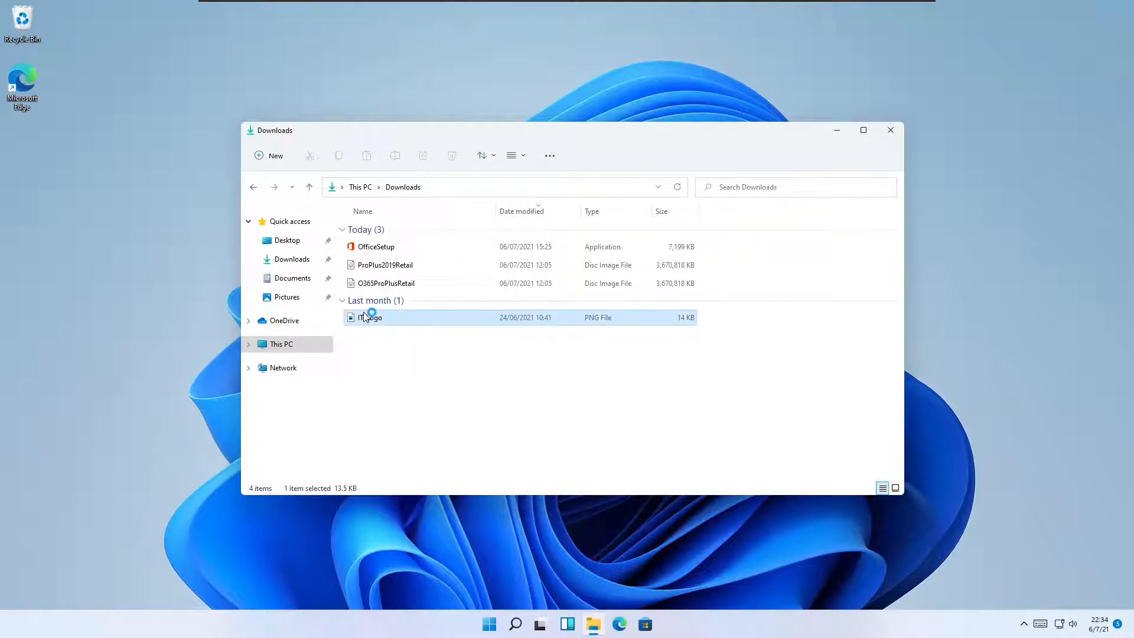
{"action": "right_click", "coordinate": [399, 322]}
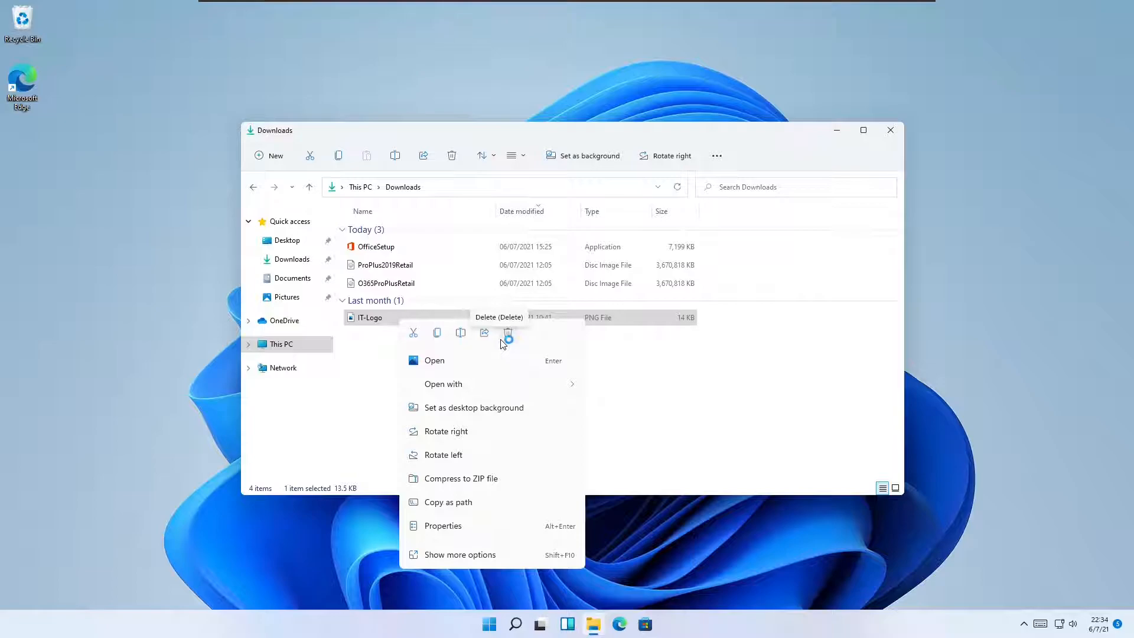
{"action": "mouse_move", "coordinate": [499, 386]}
{"action": "left_click", "coordinate": [437, 333]}
Paste the copied IT-Logo file into the Documents folder and check the additional commands available for it.
{"action": "left_click", "coordinate": [309, 187]}
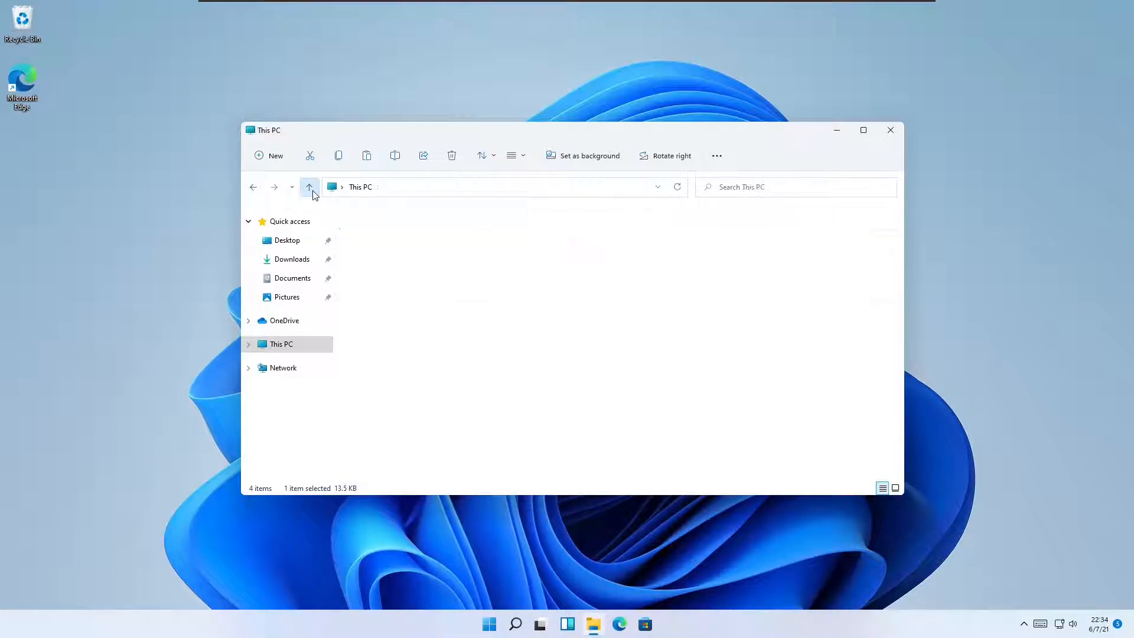
{"action": "double_click", "coordinate": [560, 237]}
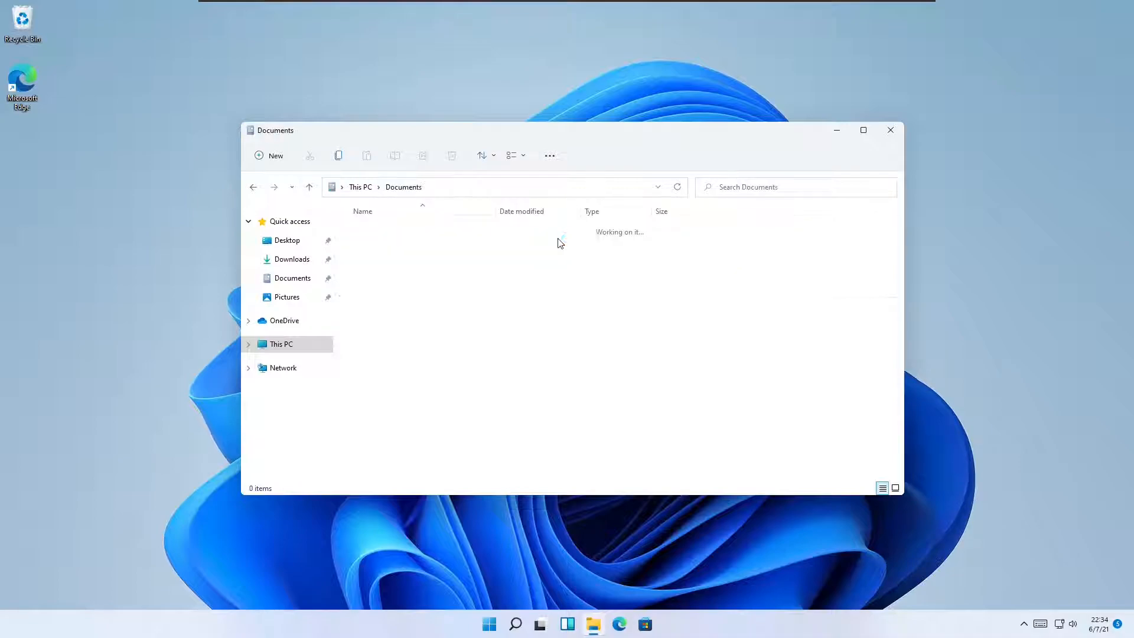
{"action": "right_click", "coordinate": [405, 274]}
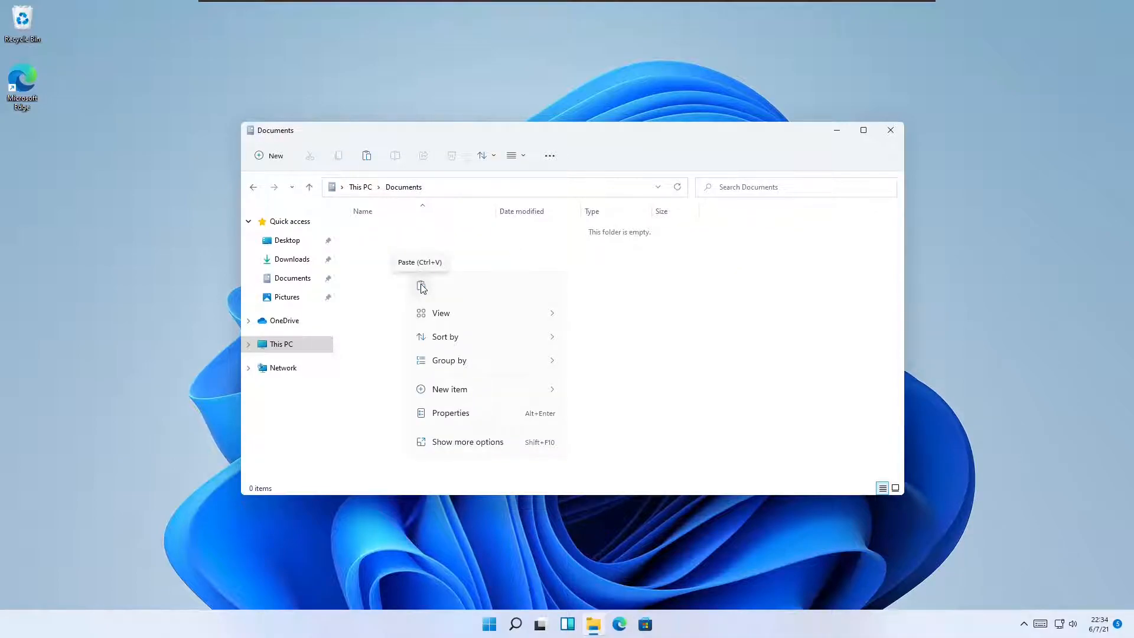
{"action": "left_click", "coordinate": [421, 286]}
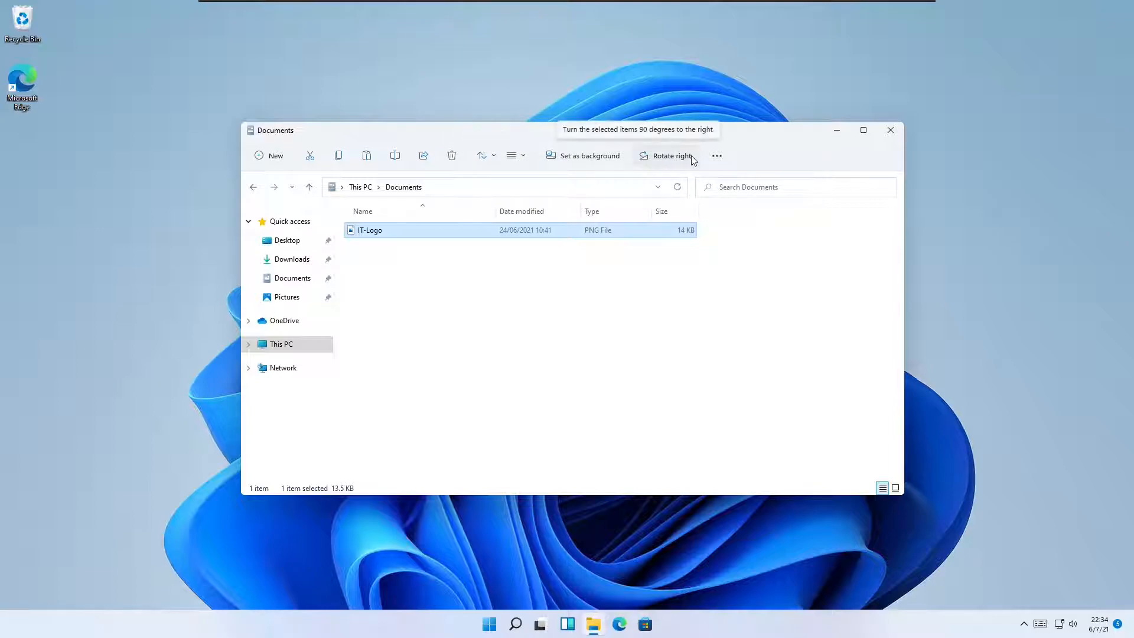
{"action": "left_click", "coordinate": [712, 157]}
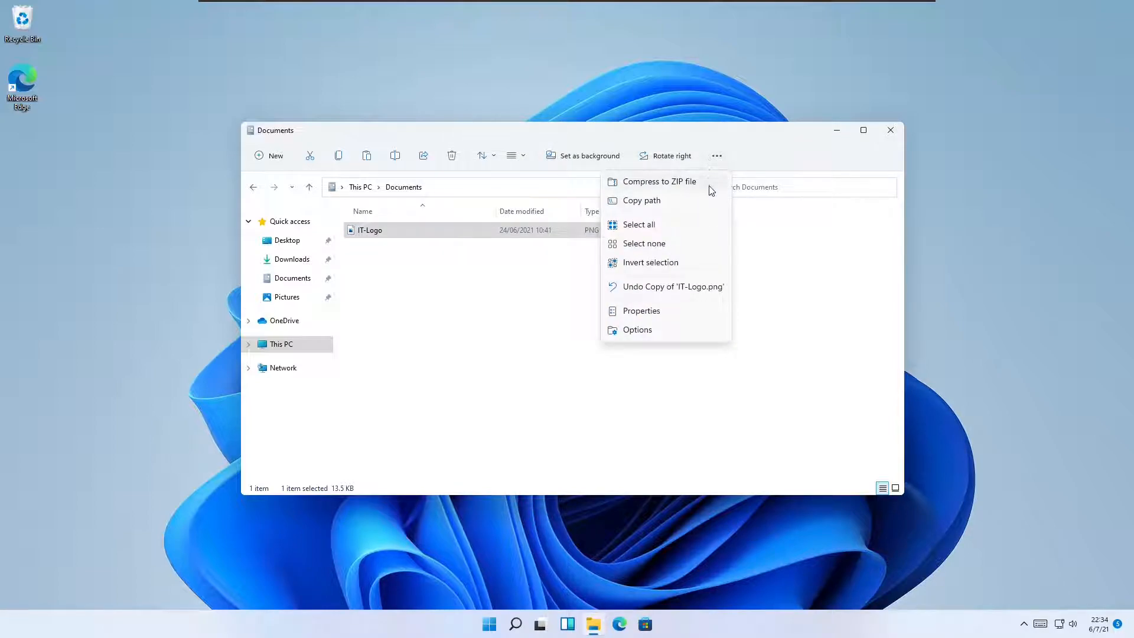
{"action": "left_click", "coordinate": [520, 319]}
Look inside the Videos folder and its Captures subfolder, and return to This PC.
{"action": "left_click", "coordinate": [308, 187]}
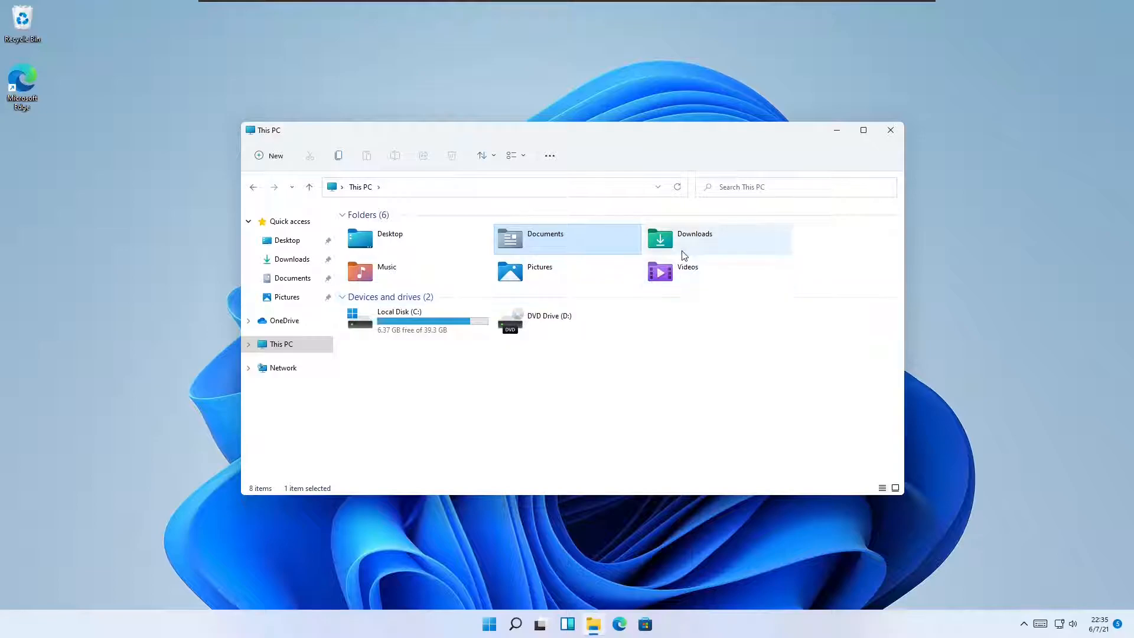
{"action": "left_click", "coordinate": [673, 273]}
{"action": "double_click", "coordinate": [672, 273]}
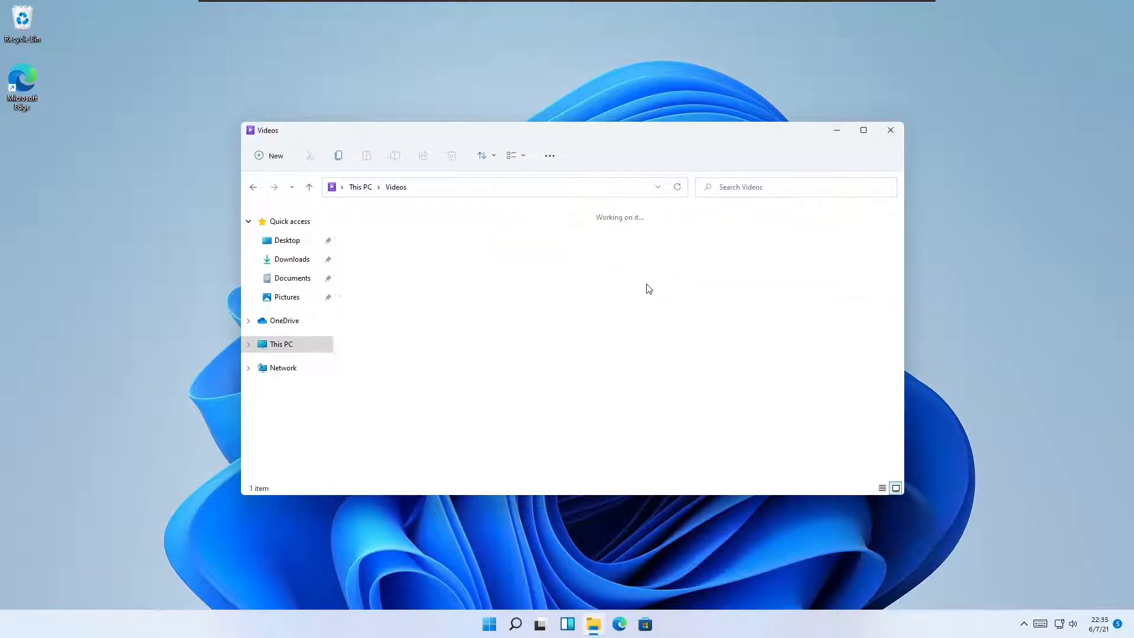
{"action": "left_click", "coordinate": [372, 260]}
{"action": "double_click", "coordinate": [372, 260]}
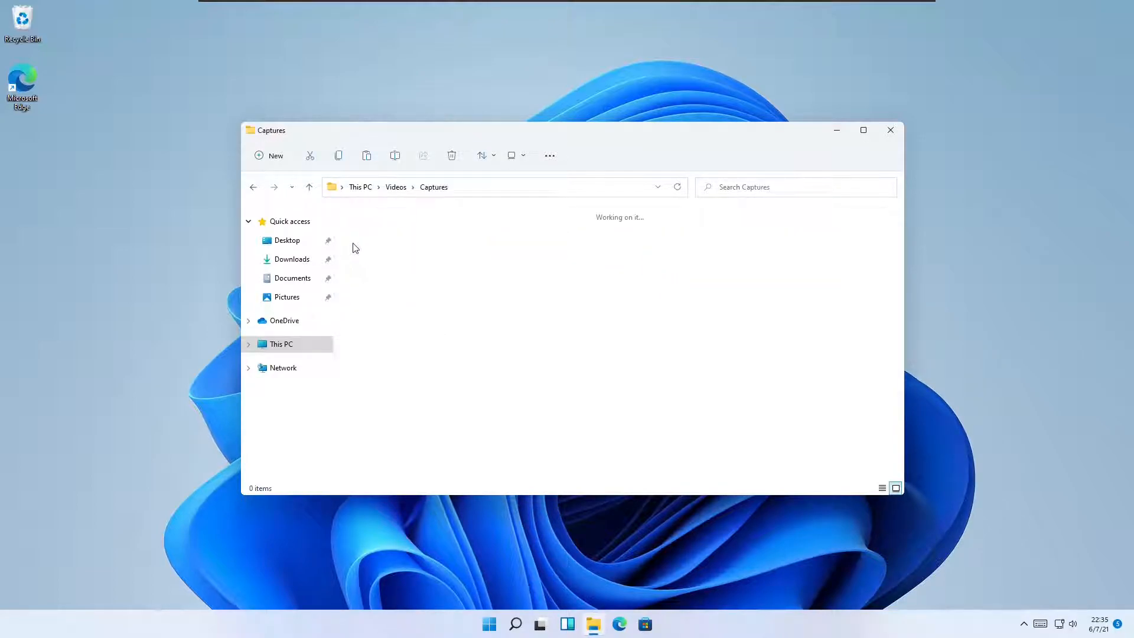
{"action": "left_click", "coordinate": [309, 188]}
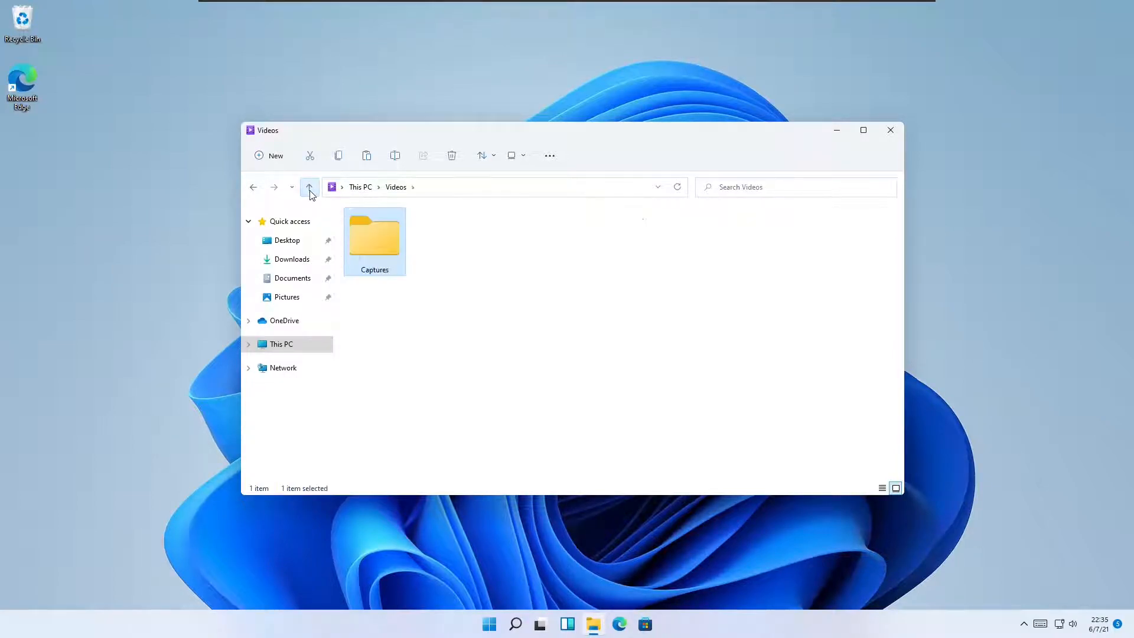
{"action": "left_click", "coordinate": [310, 189]}
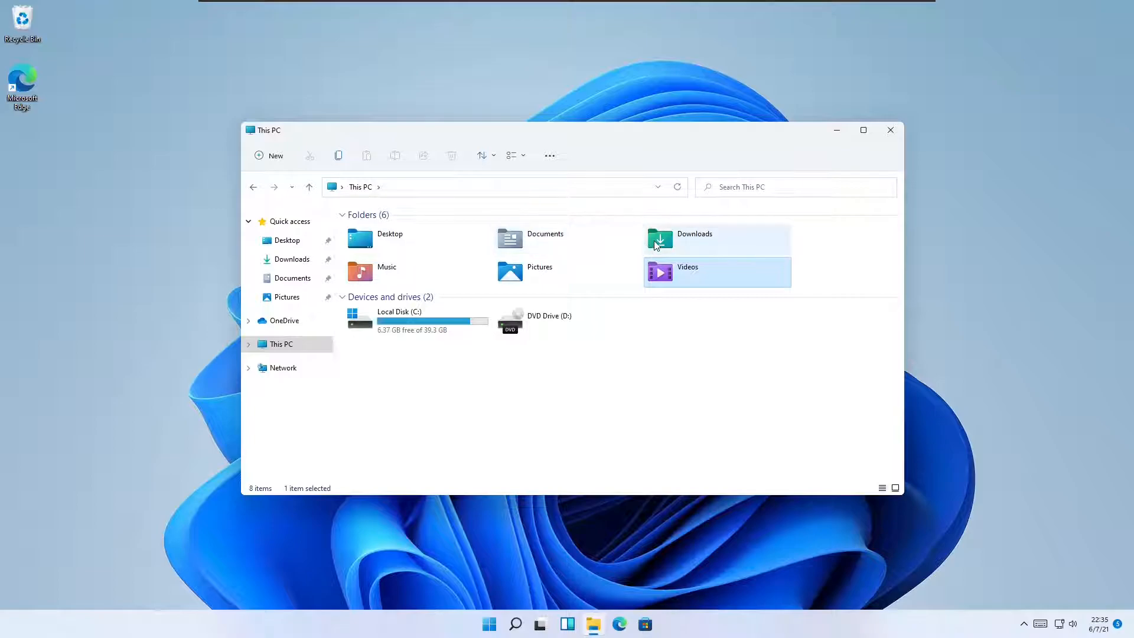
Browse the Documents folder and the files in Downloads, and close File Explorer.
{"action": "double_click", "coordinate": [558, 237]}
{"action": "left_click", "coordinate": [309, 186]}
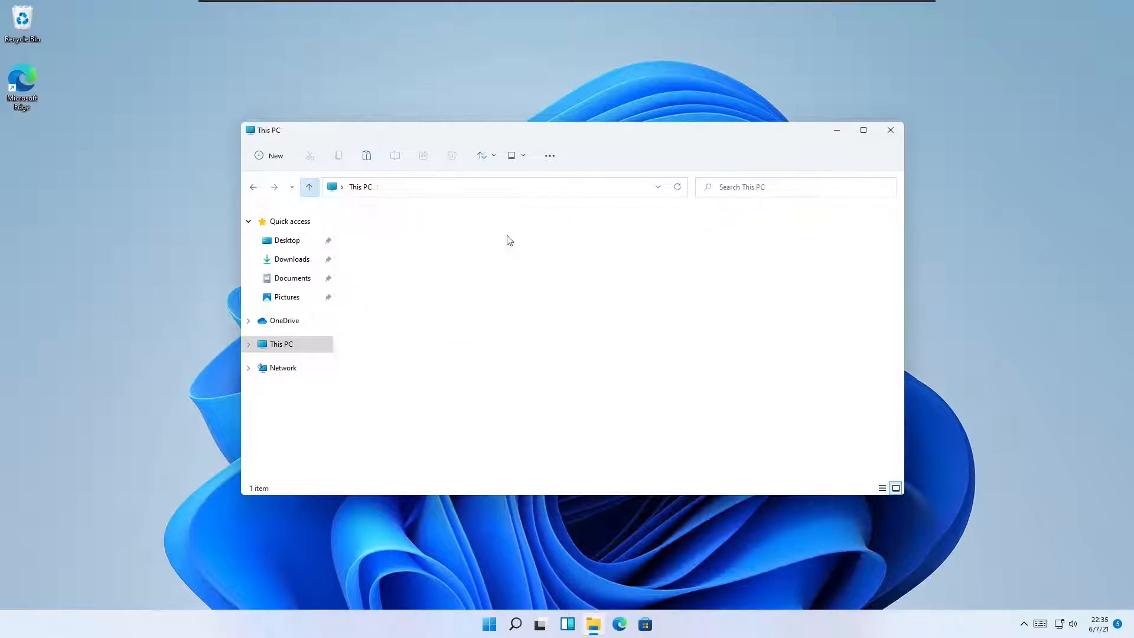
{"action": "double_click", "coordinate": [718, 236]}
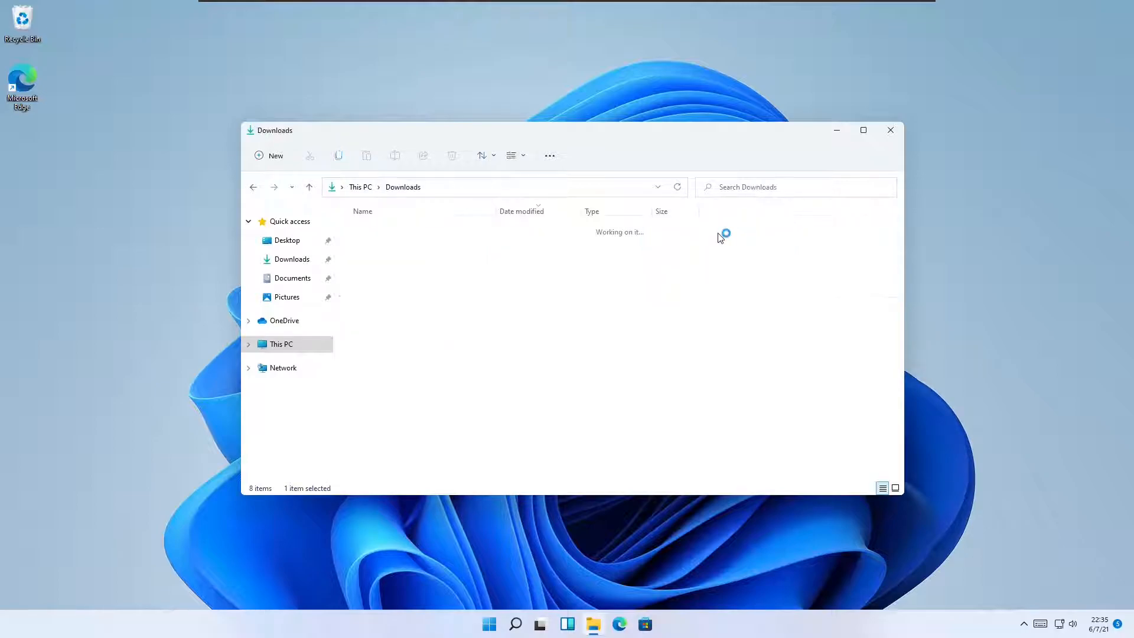
{"action": "left_click", "coordinate": [427, 251]}
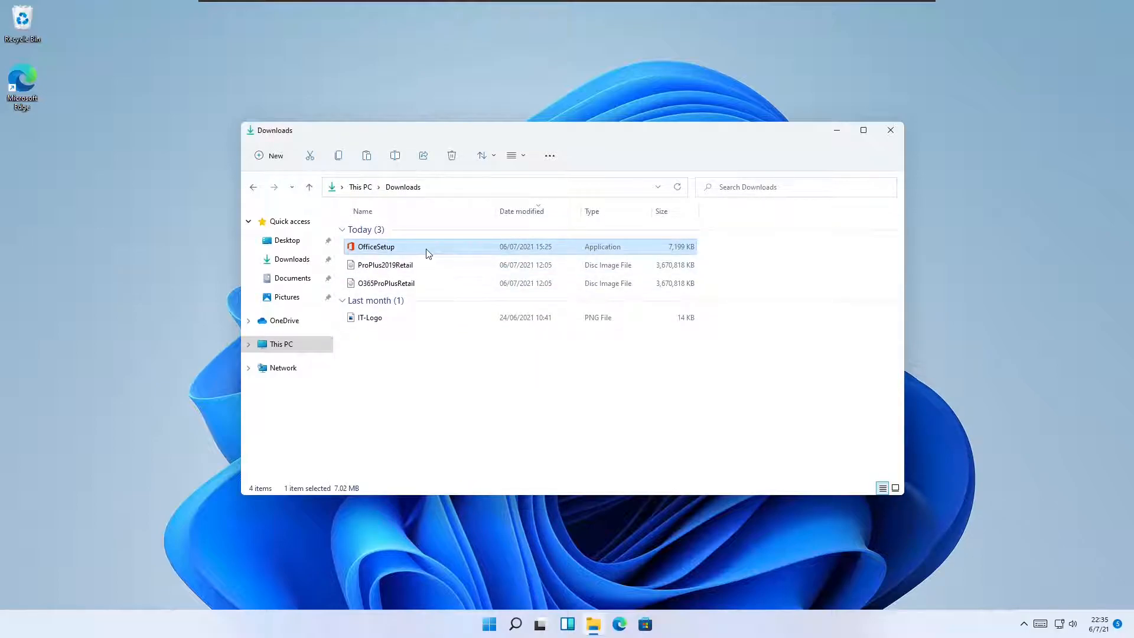
{"action": "left_click", "coordinate": [452, 266]}
{"action": "left_click", "coordinate": [435, 384]}
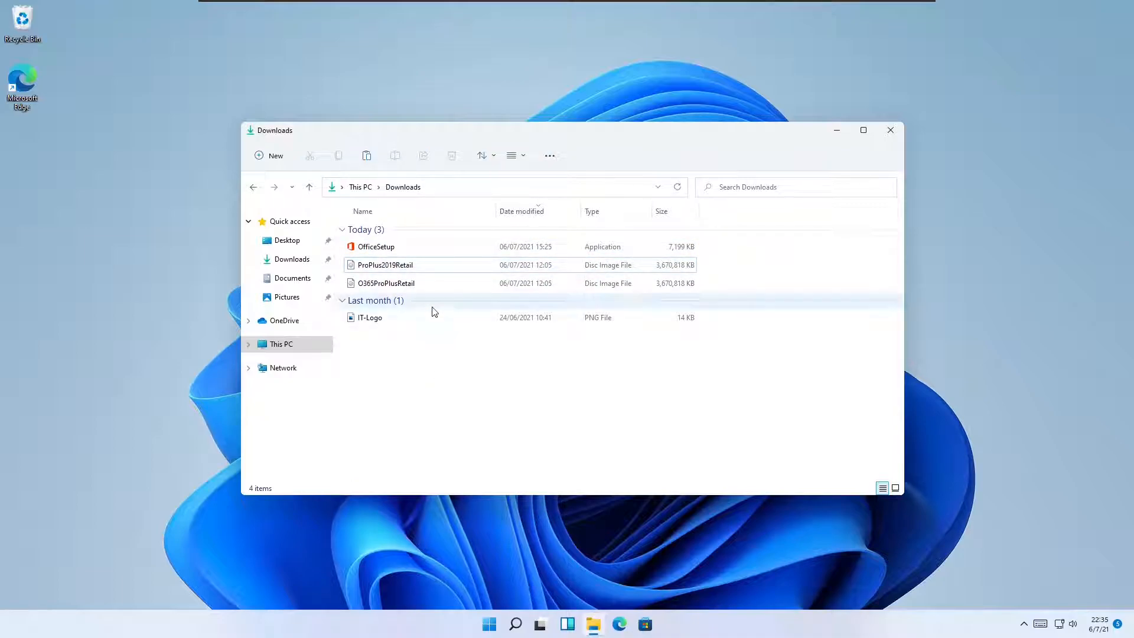
{"action": "left_click", "coordinate": [433, 253]}
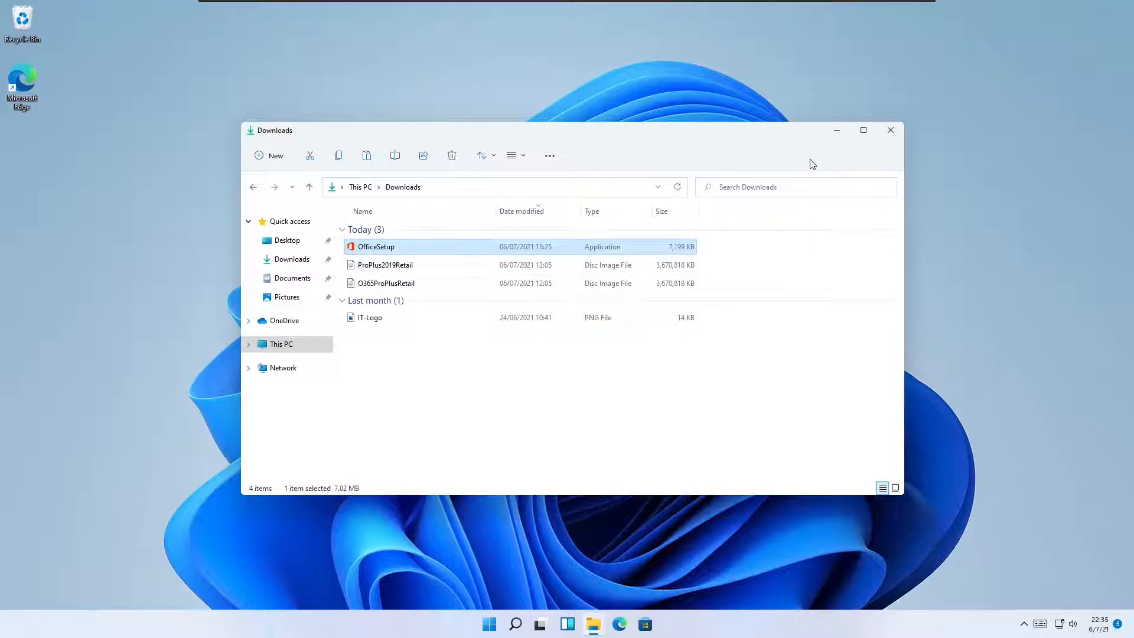
{"action": "left_click", "coordinate": [889, 130]}
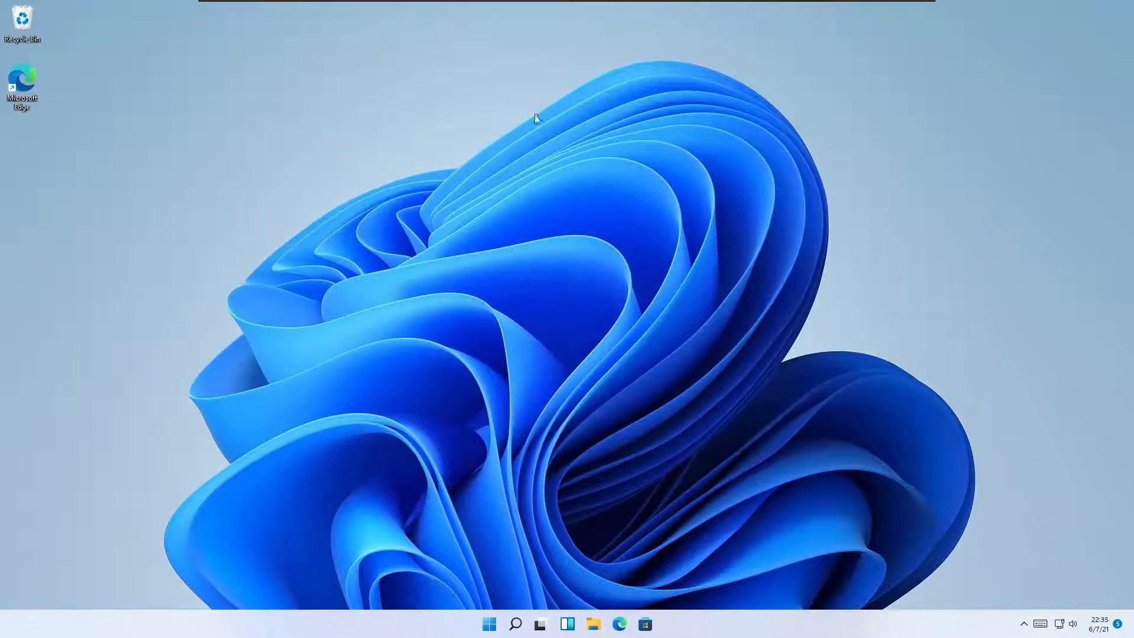
{"action": "right_click", "coordinate": [477, 122]}
{"action": "left_click", "coordinate": [429, 124]}
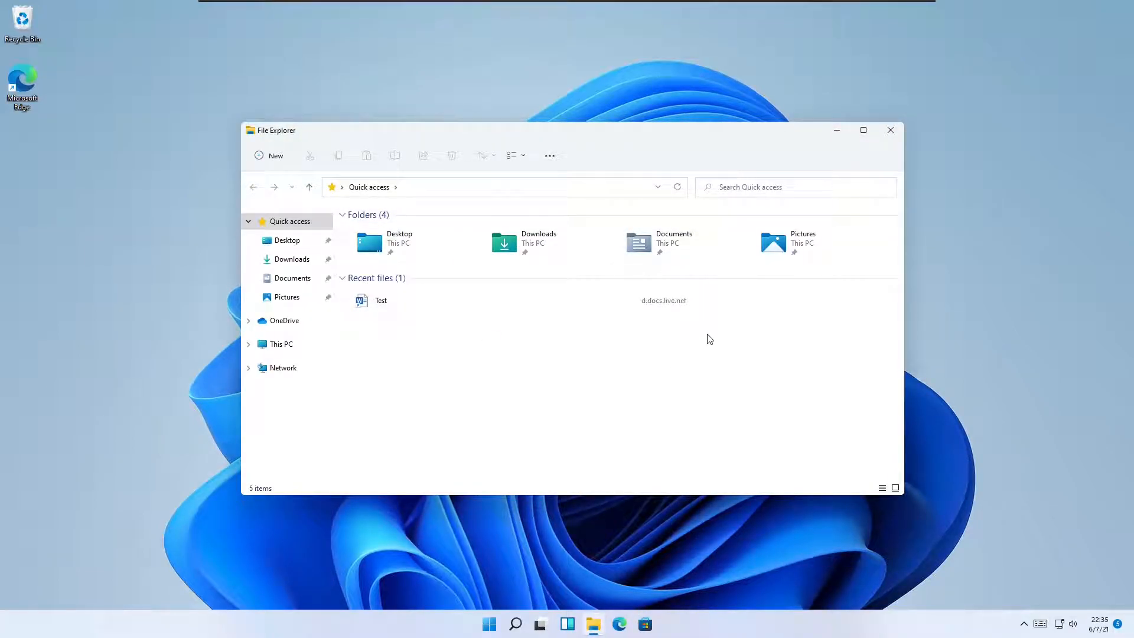
Try to open the file location of the recent Test document from Quick access, and close File Explorer.
{"action": "left_click", "coordinate": [384, 304]}
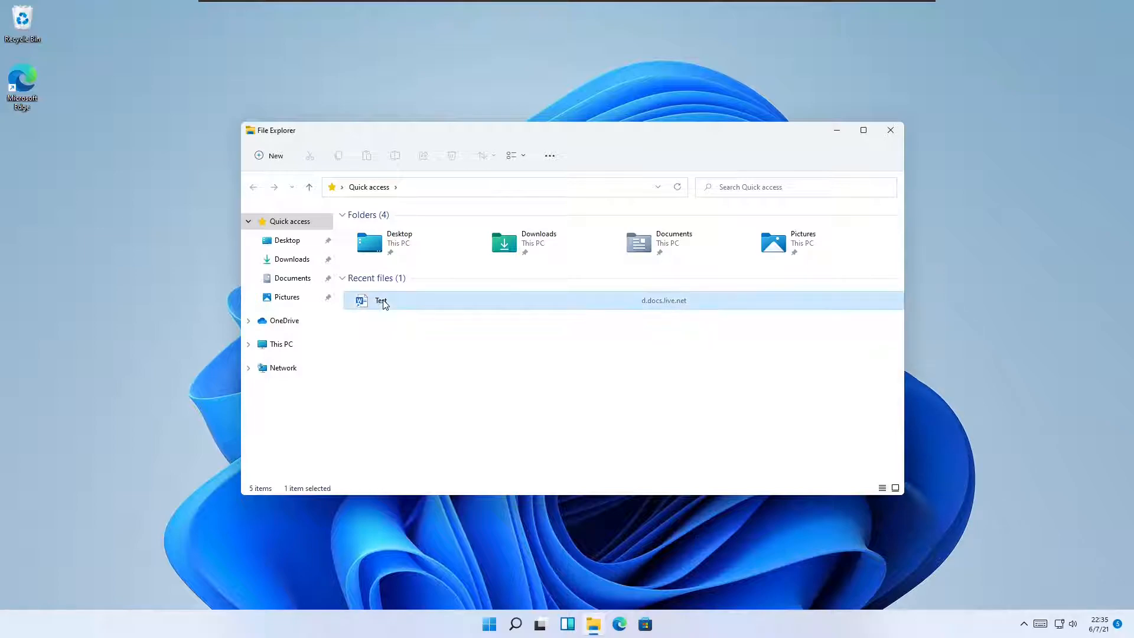
{"action": "left_click", "coordinate": [414, 353]}
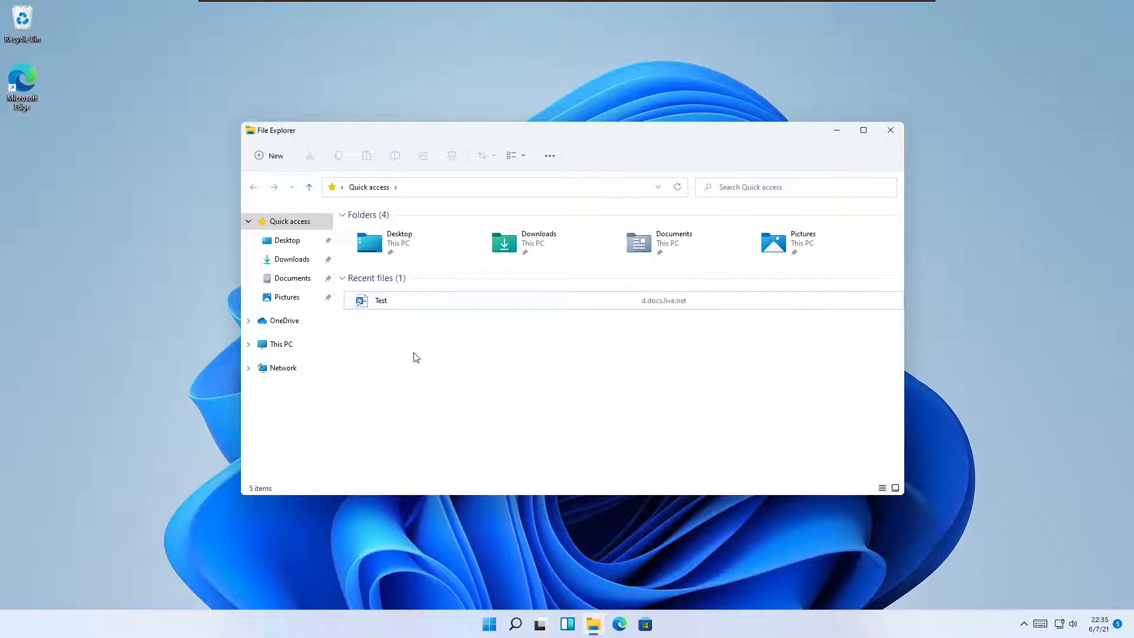
{"action": "left_click", "coordinate": [408, 306]}
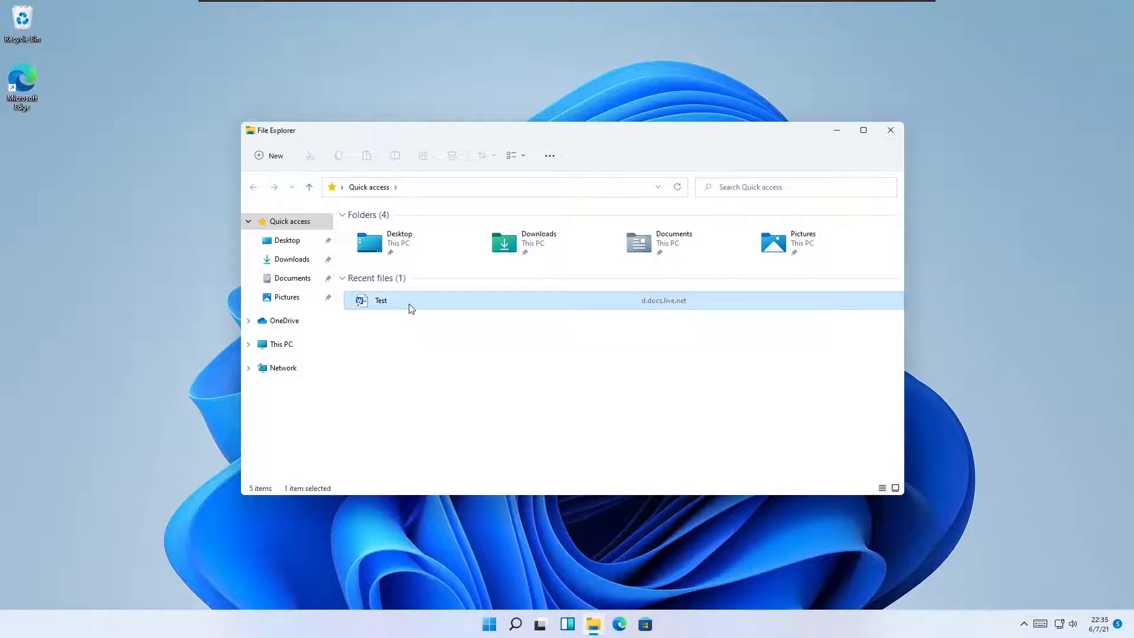
{"action": "right_click", "coordinate": [412, 303]}
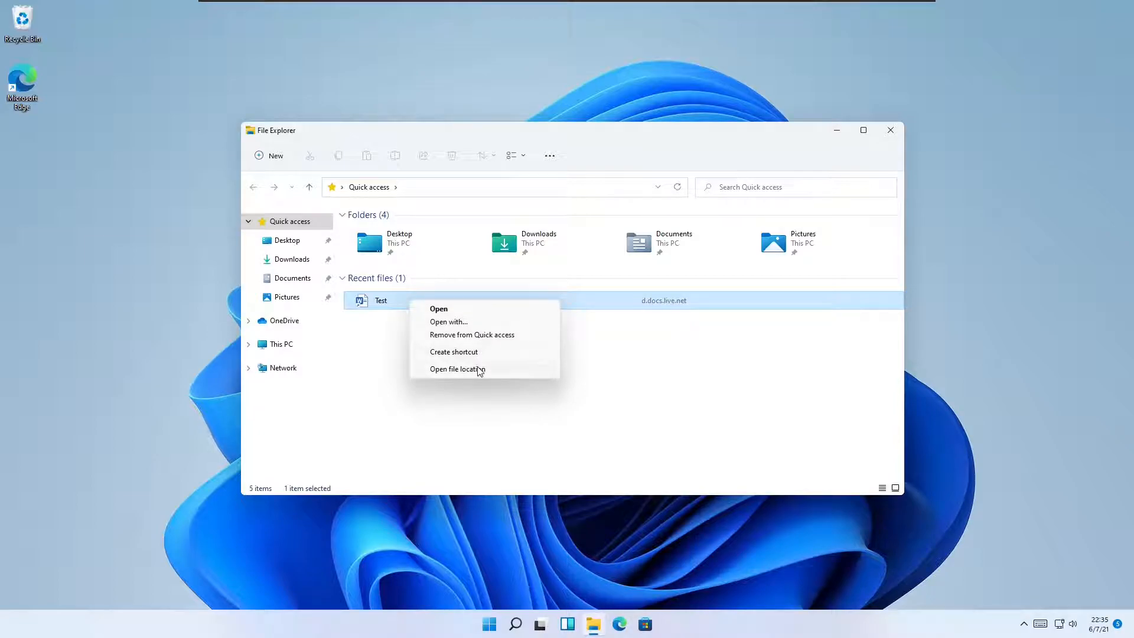
{"action": "left_click", "coordinate": [540, 374]}
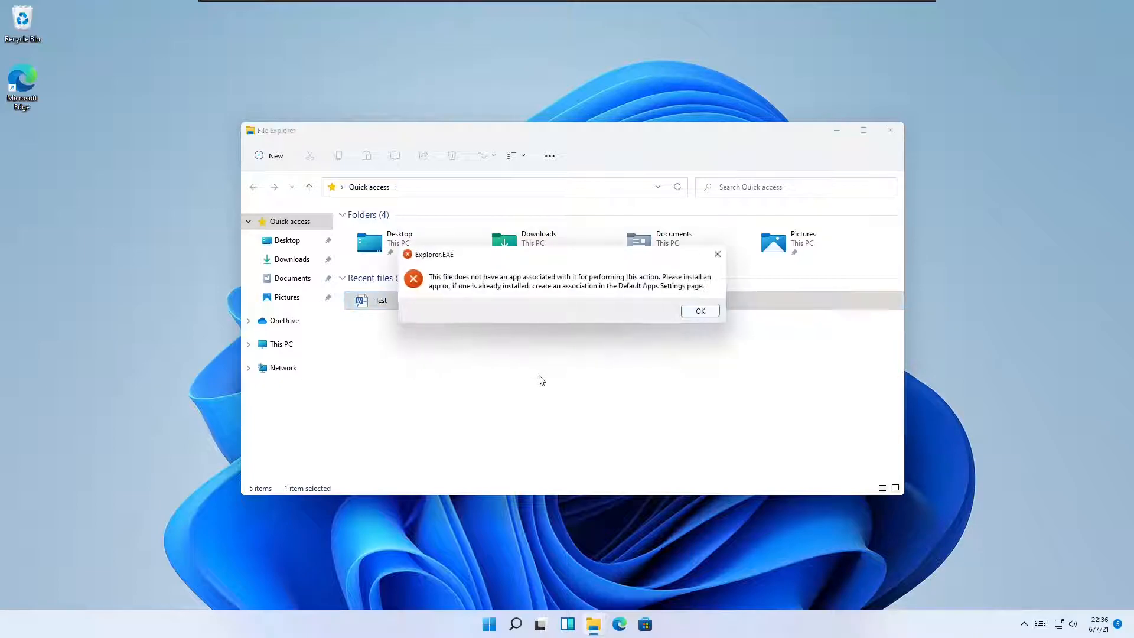
{"action": "left_click", "coordinate": [700, 311]}
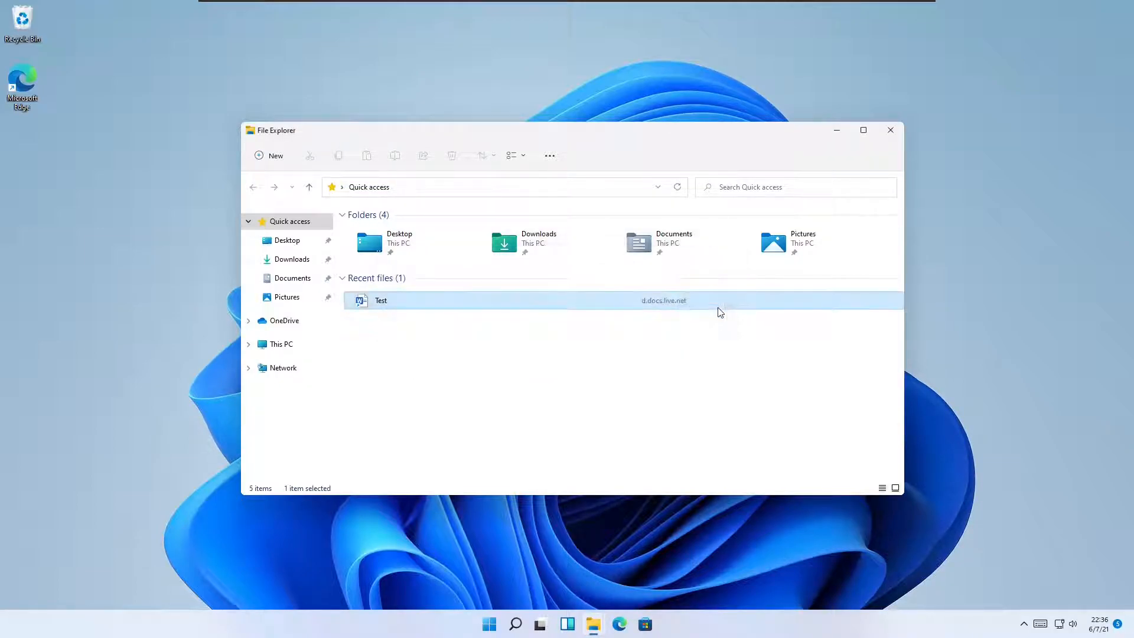
{"action": "left_click", "coordinate": [902, 130]}
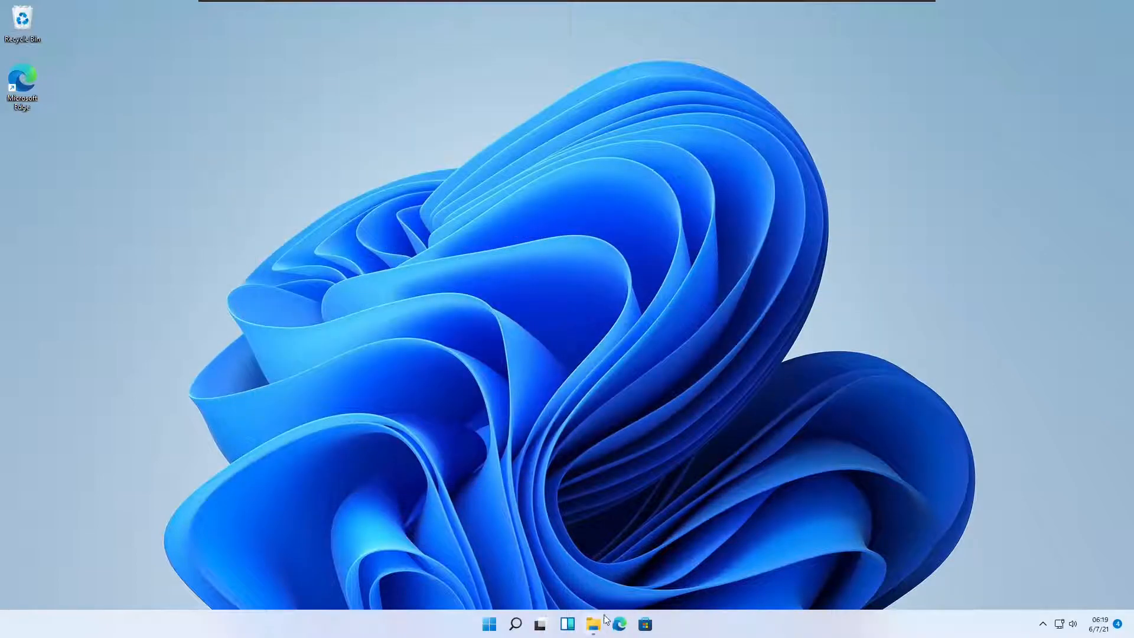
Open the file location of the recent IT-Logo file from Quick access and return to Quick access.
{"action": "left_click", "coordinate": [593, 624]}
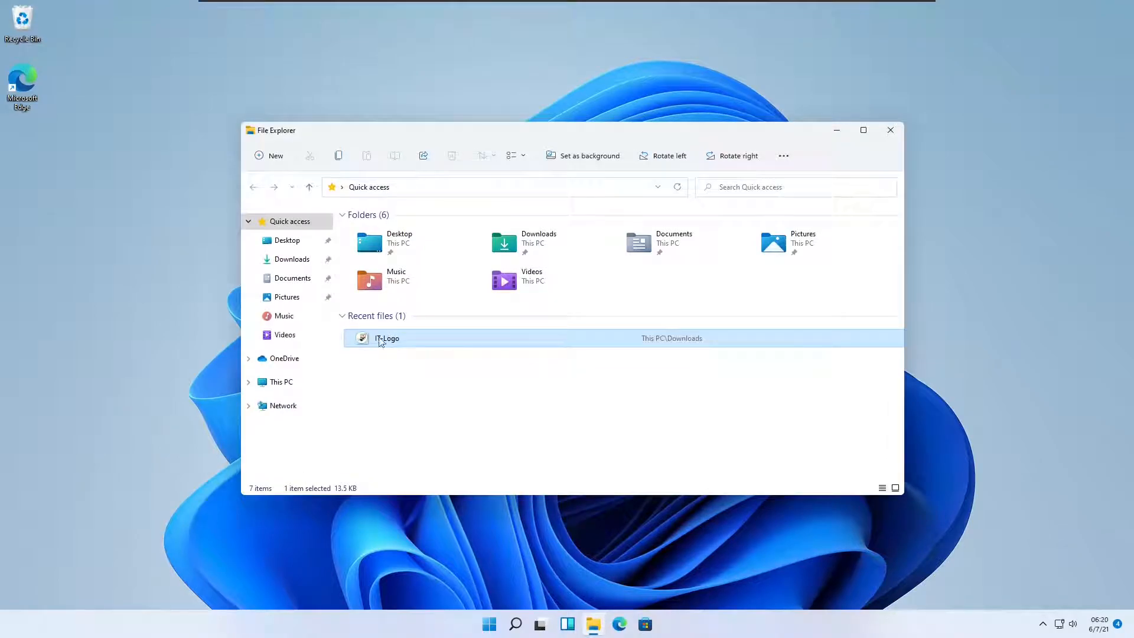
{"action": "double_click", "coordinate": [404, 339]}
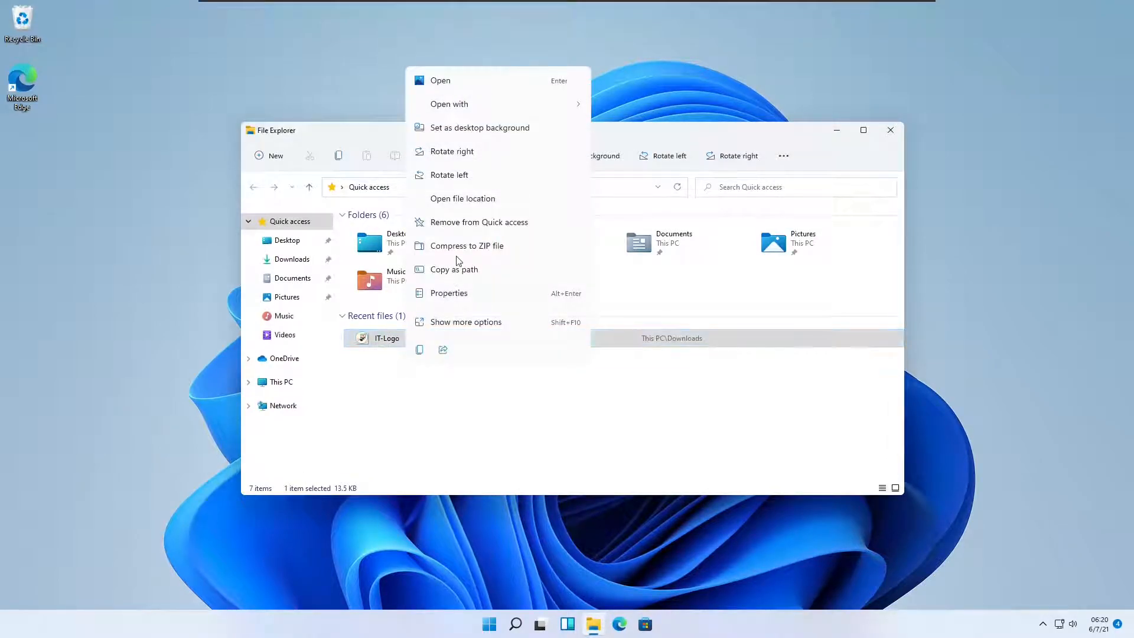
{"action": "left_click", "coordinate": [488, 205]}
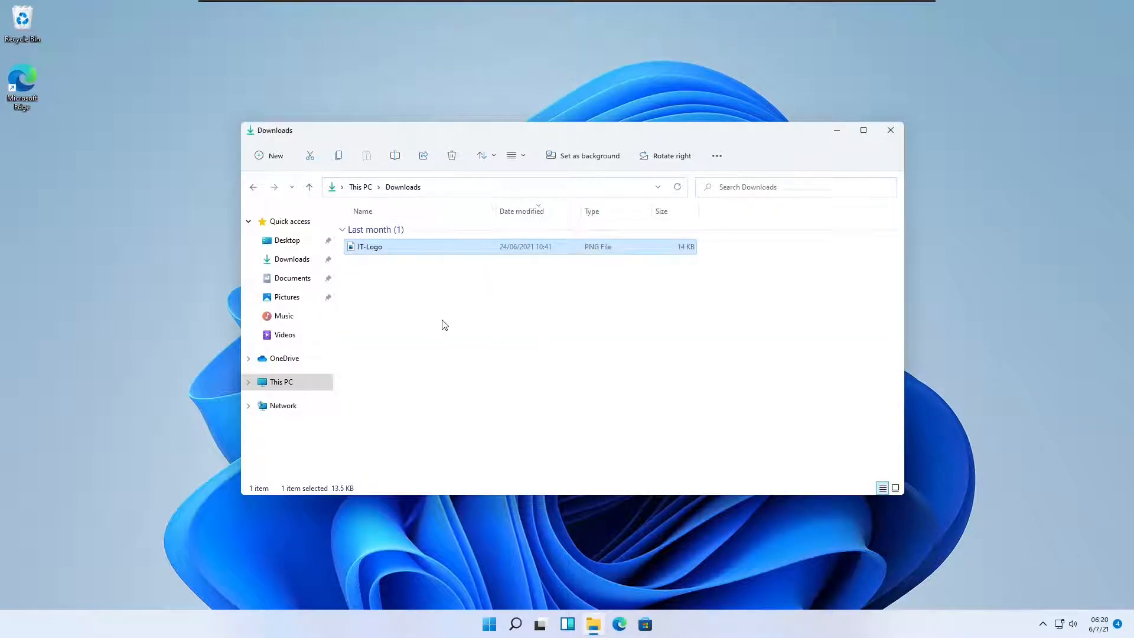
{"action": "left_click", "coordinate": [253, 188]}
Review the General, Security, Details and Previous Versions properties of the recent IT-Logo file, and close them without changes.
{"action": "right_click", "coordinate": [394, 343]}
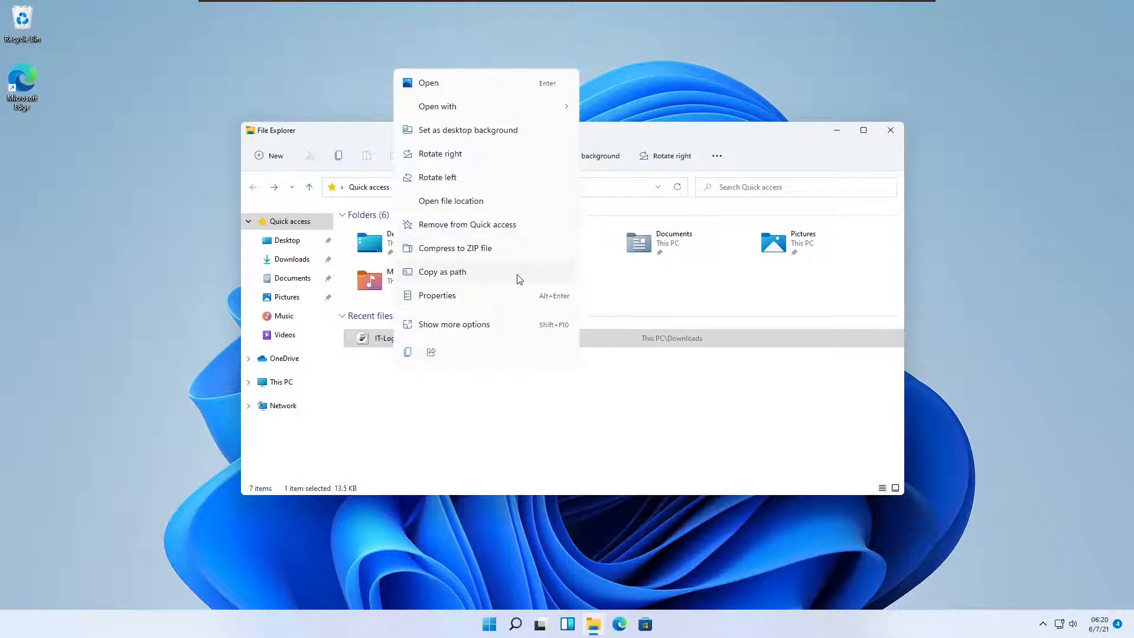
{"action": "left_click", "coordinate": [519, 297]}
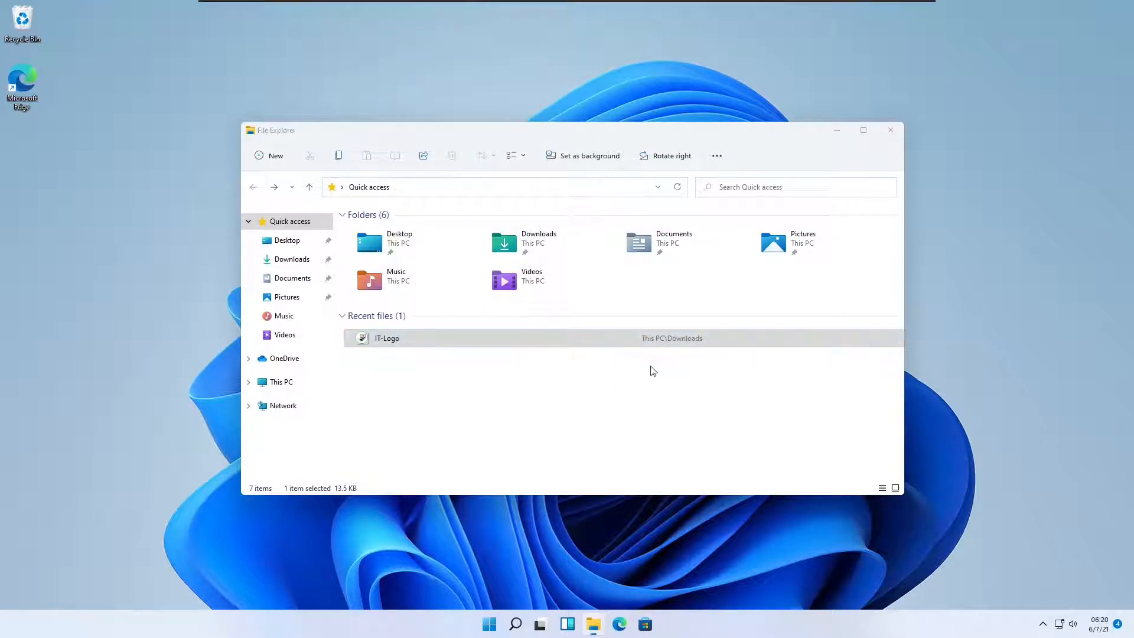
{"action": "left_click_drag", "start_coordinate": [528, 319], "coordinate": [652, 157]}
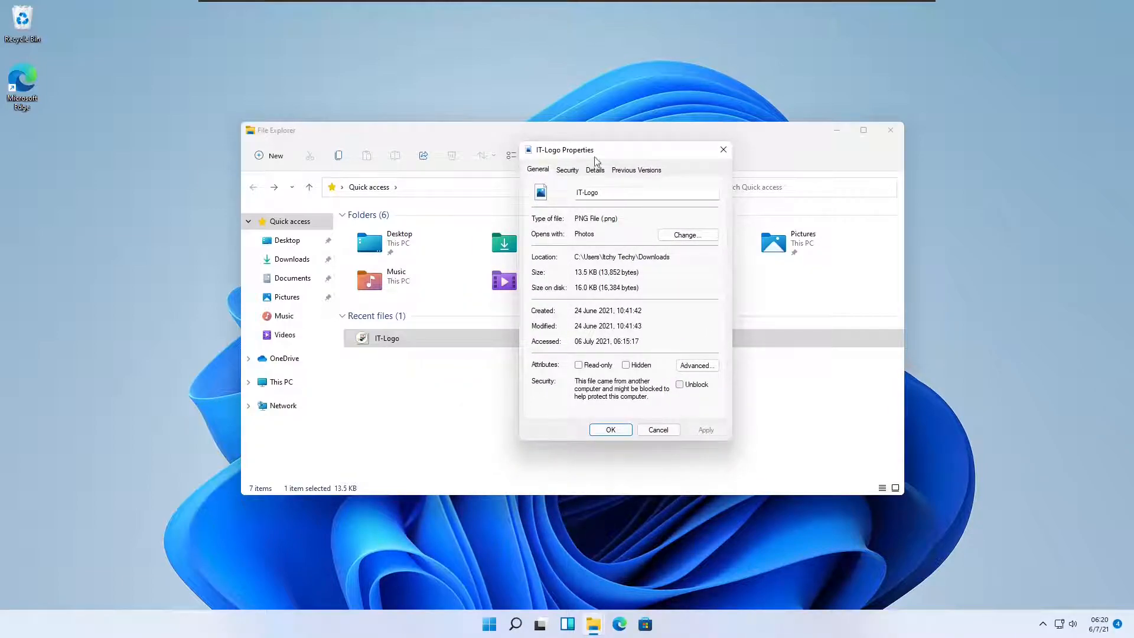
{"action": "left_click", "coordinate": [567, 171]}
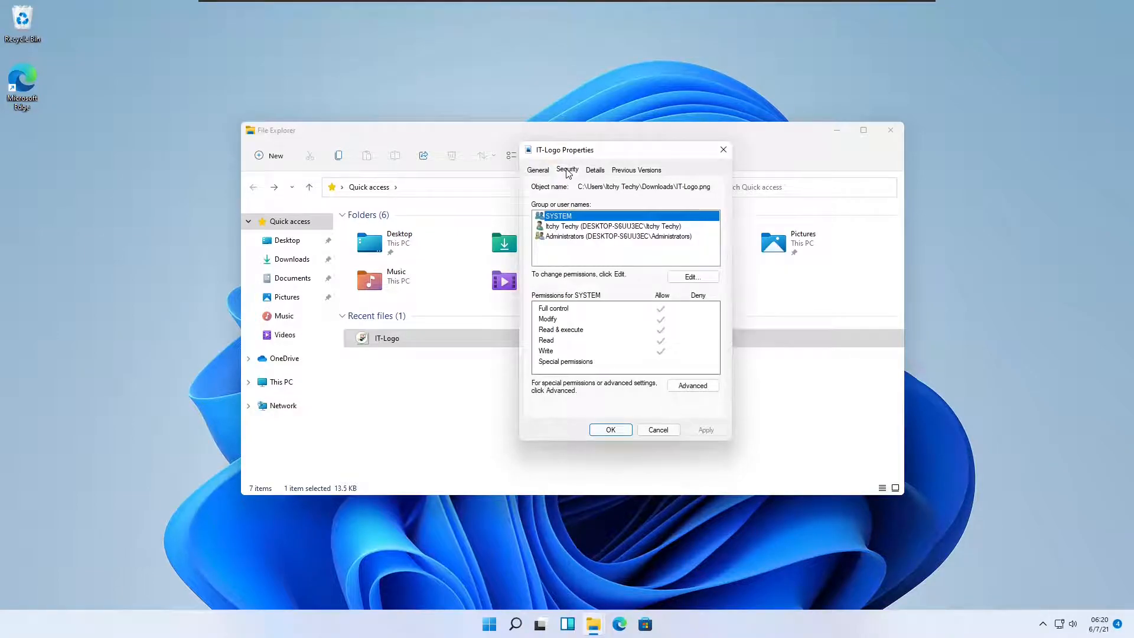
{"action": "left_click", "coordinate": [596, 172]}
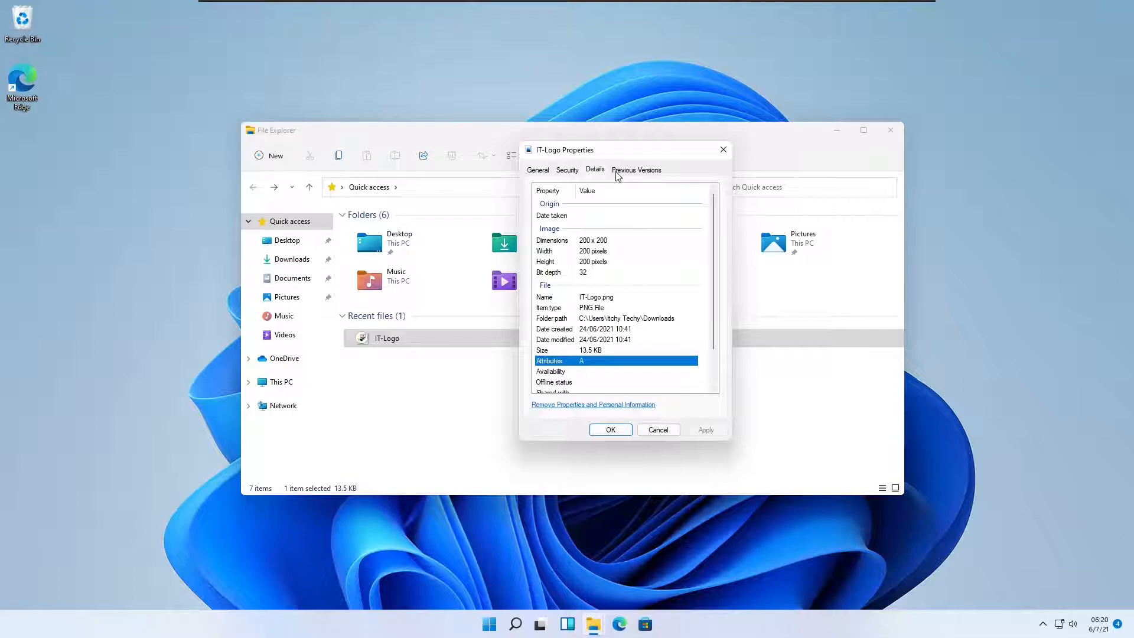
{"action": "left_click", "coordinate": [618, 172]}
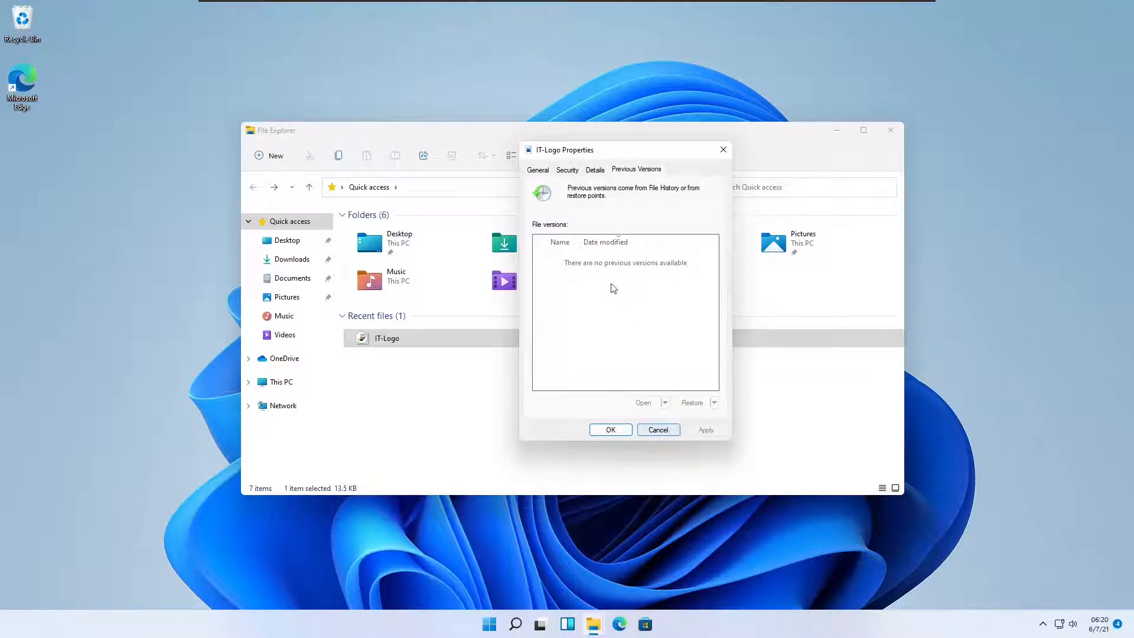
{"action": "left_click", "coordinate": [547, 175]}
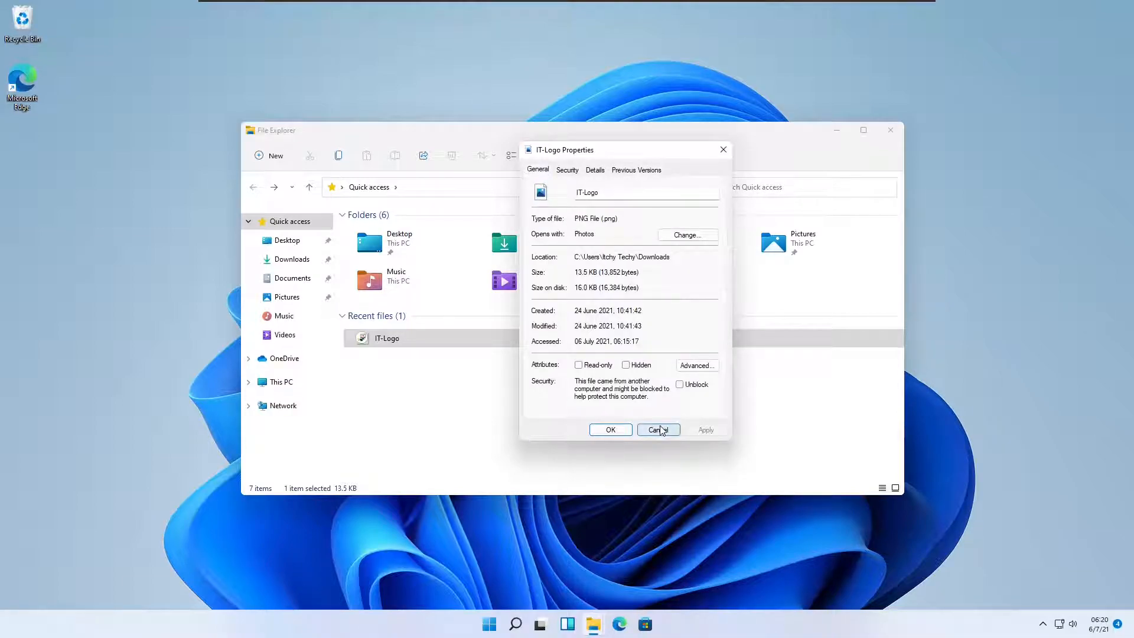
{"action": "left_click", "coordinate": [659, 430]}
Look at the print options for the IT-Logo picture and cancel without printing.
{"action": "right_click", "coordinate": [431, 337]}
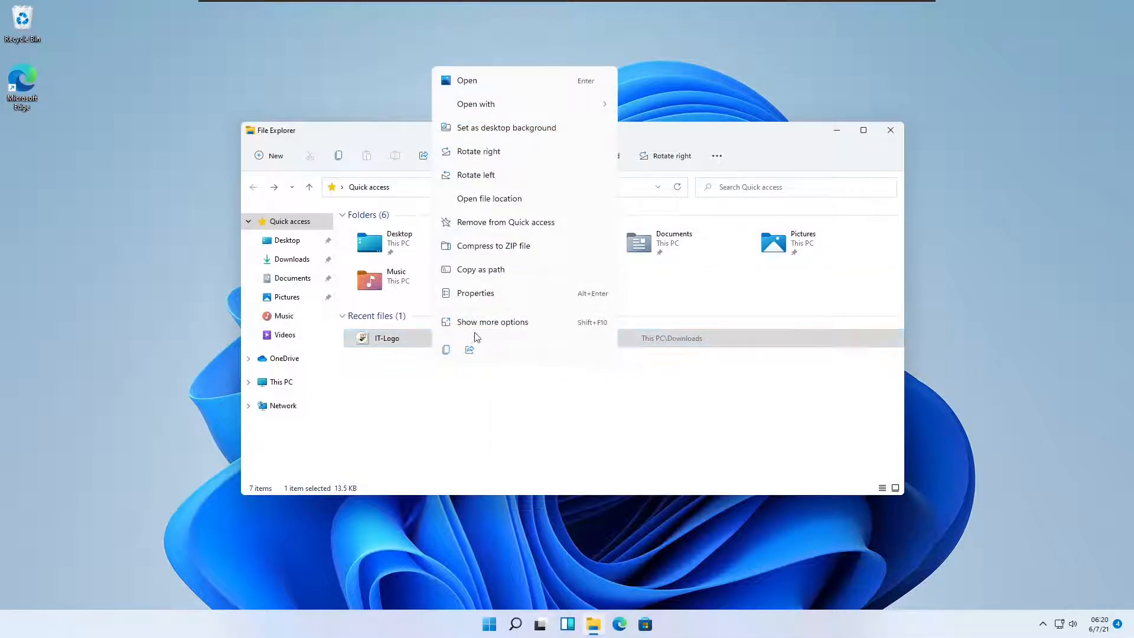
{"action": "left_click", "coordinate": [504, 325]}
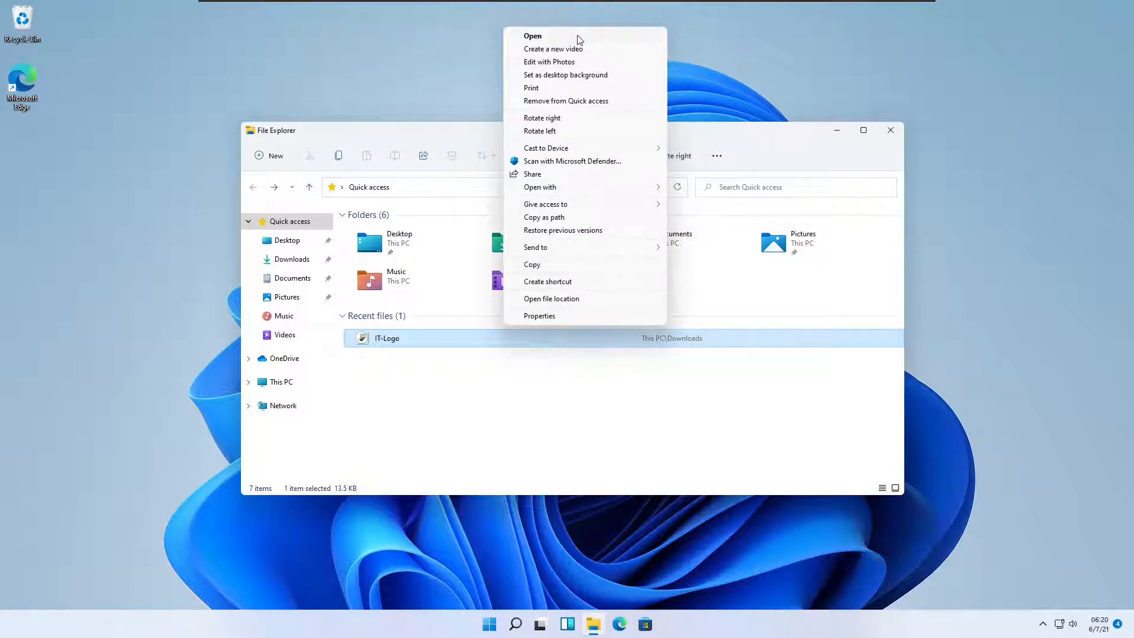
{"action": "left_click", "coordinate": [600, 89]}
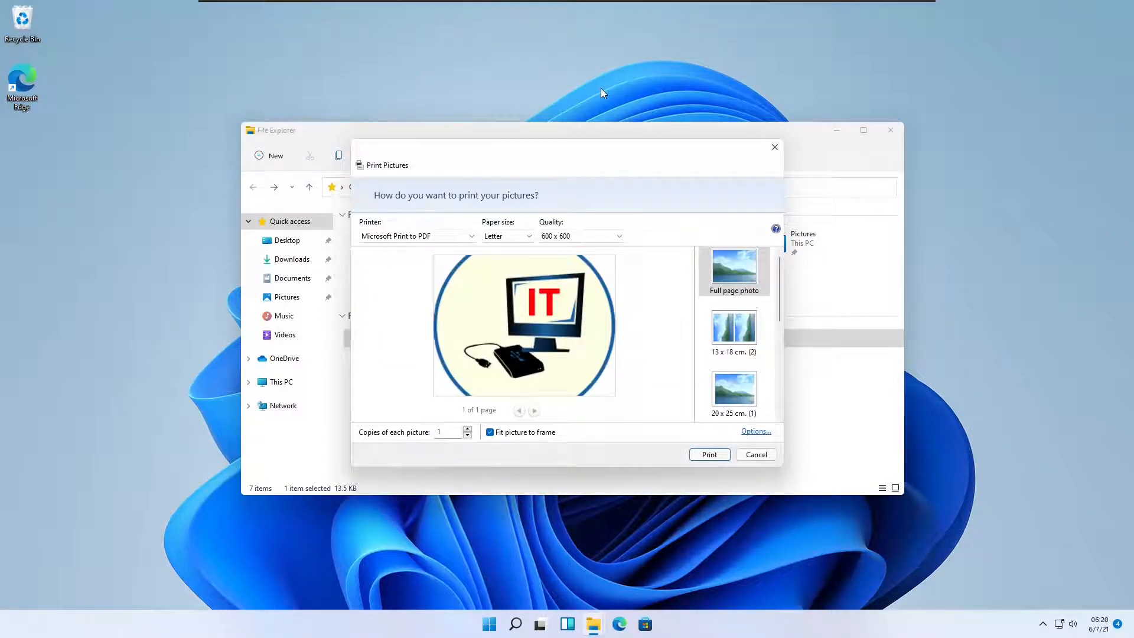
{"action": "left_click", "coordinate": [767, 457]}
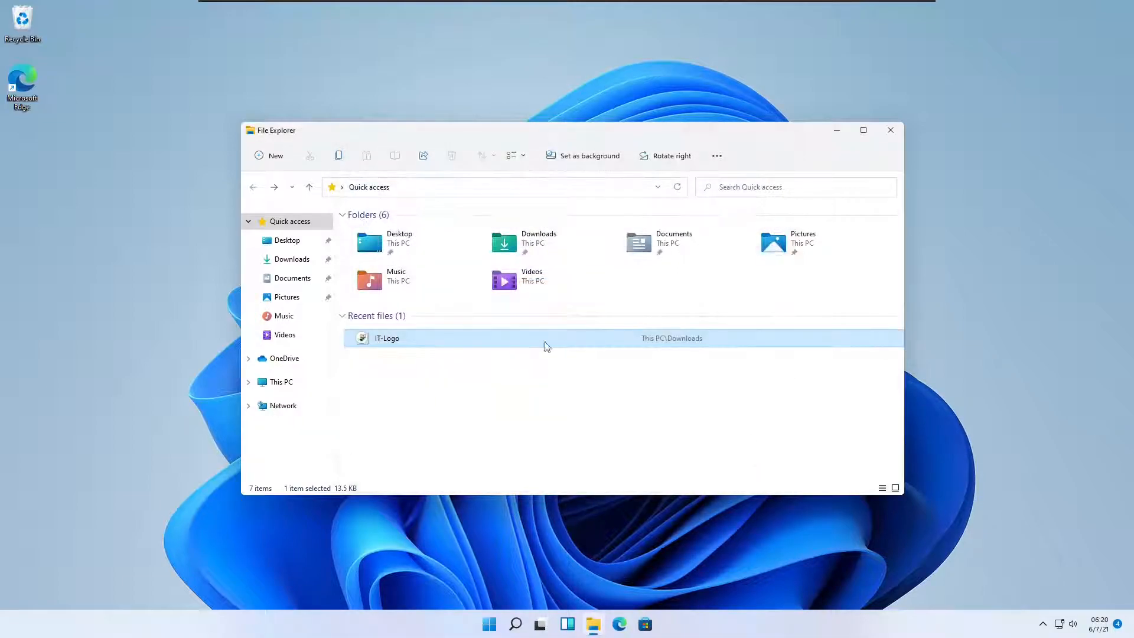
Check the Cast to Device option for IT-Logo, scan the file with Microsoft Defender, and close Windows Security.
{"action": "right_click", "coordinate": [466, 341]}
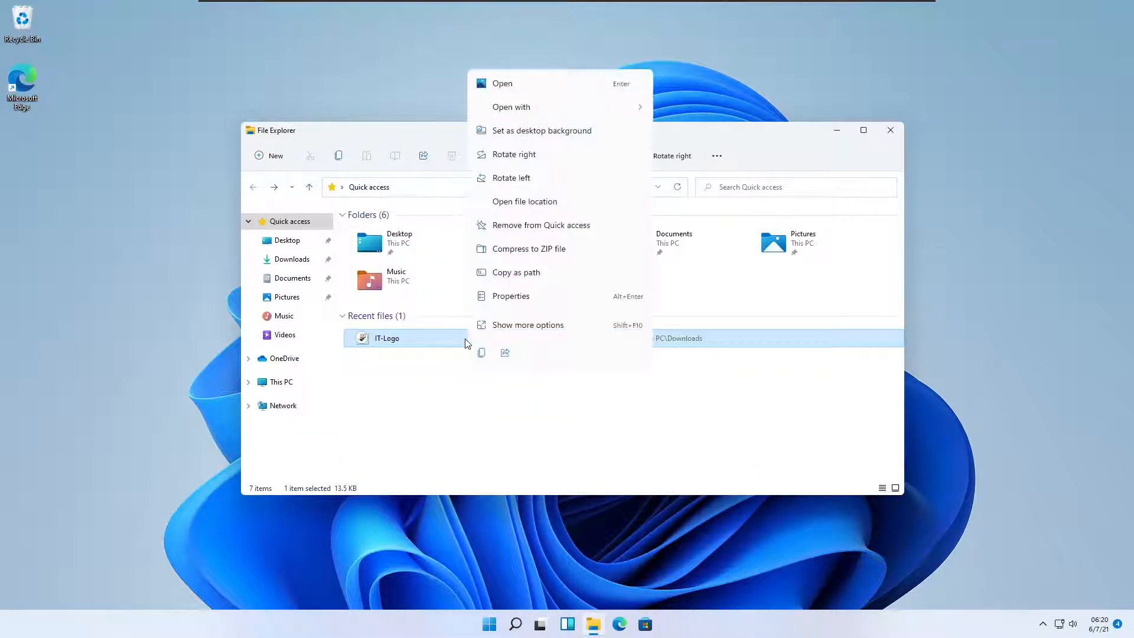
{"action": "left_click", "coordinate": [538, 327]}
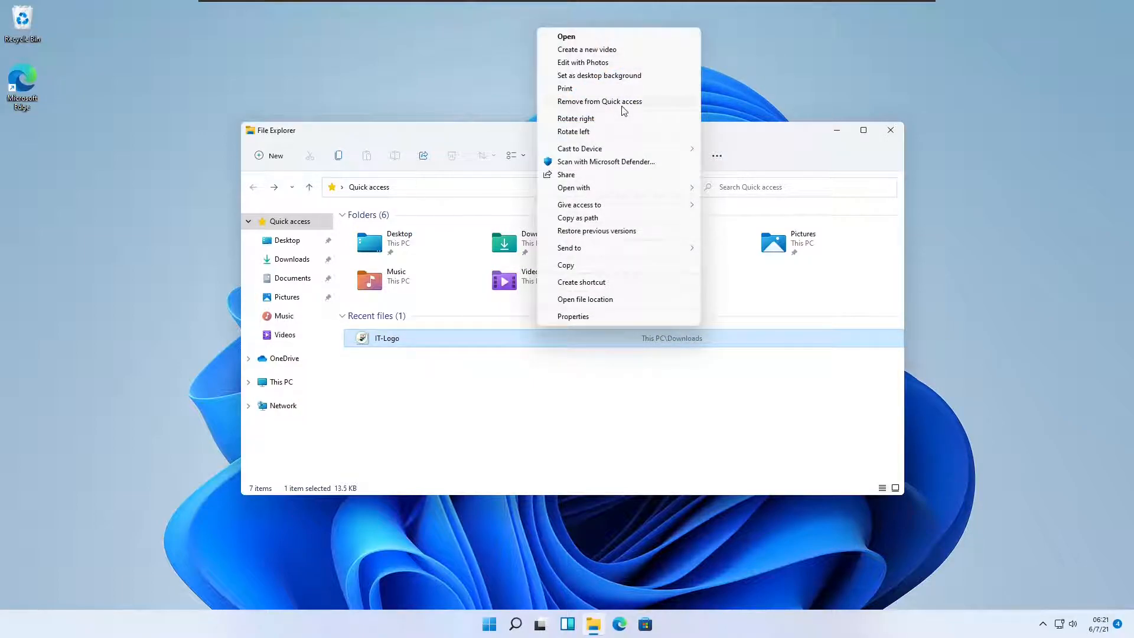
{"action": "mouse_move", "coordinate": [625, 149]}
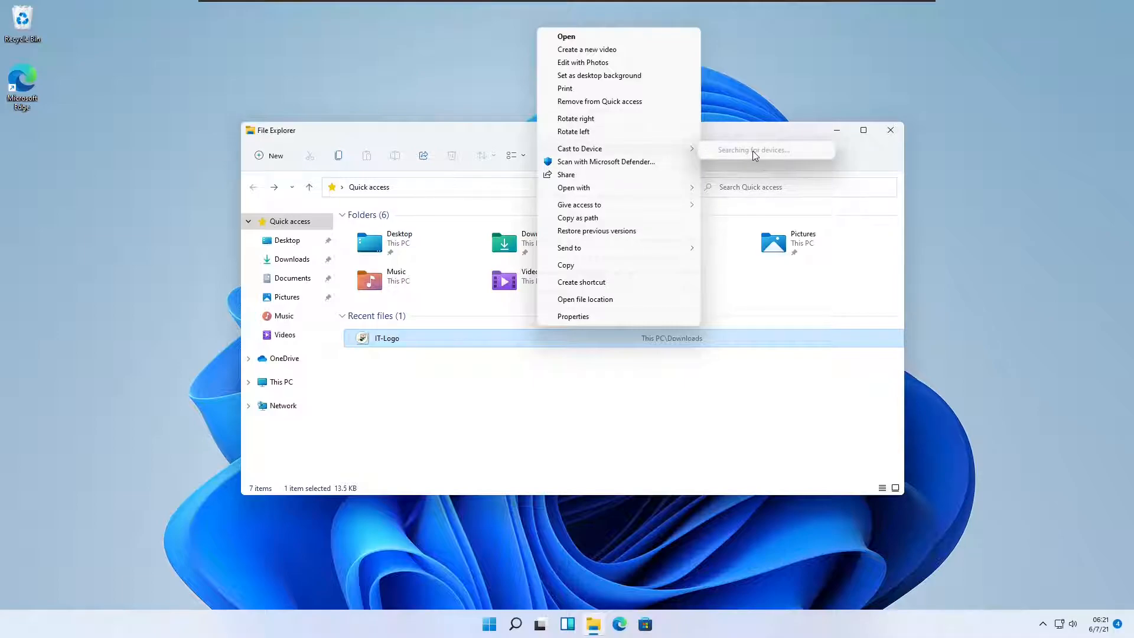
{"action": "left_click", "coordinate": [647, 162]}
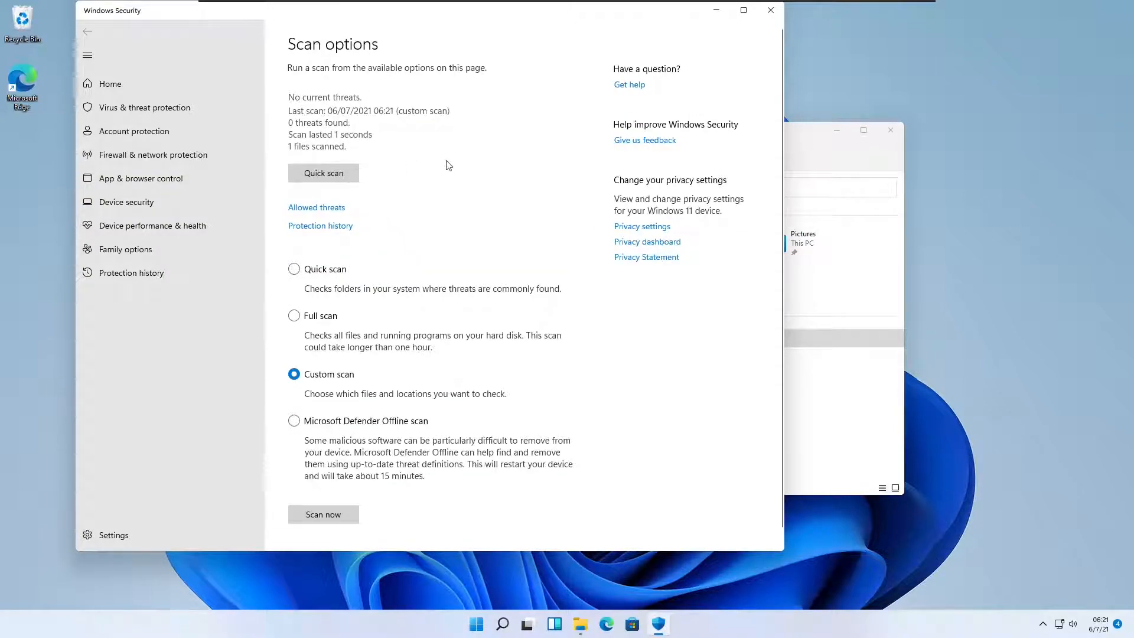
{"action": "left_click", "coordinate": [770, 10]}
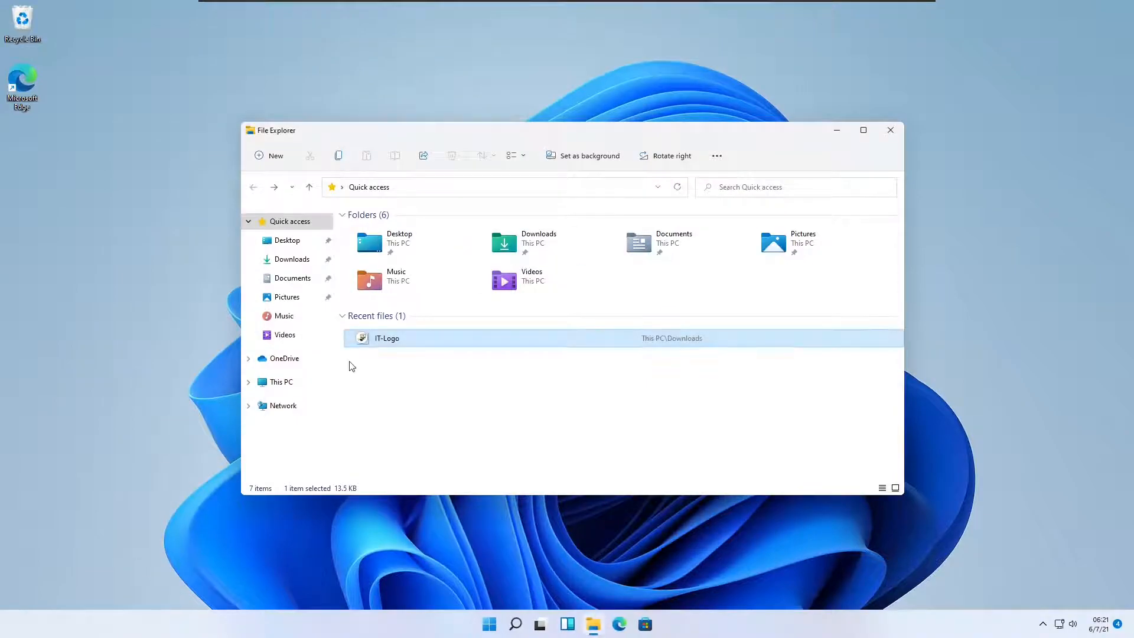
Try to share the IT-Logo file from its extended options.
{"action": "right_click", "coordinate": [395, 339]}
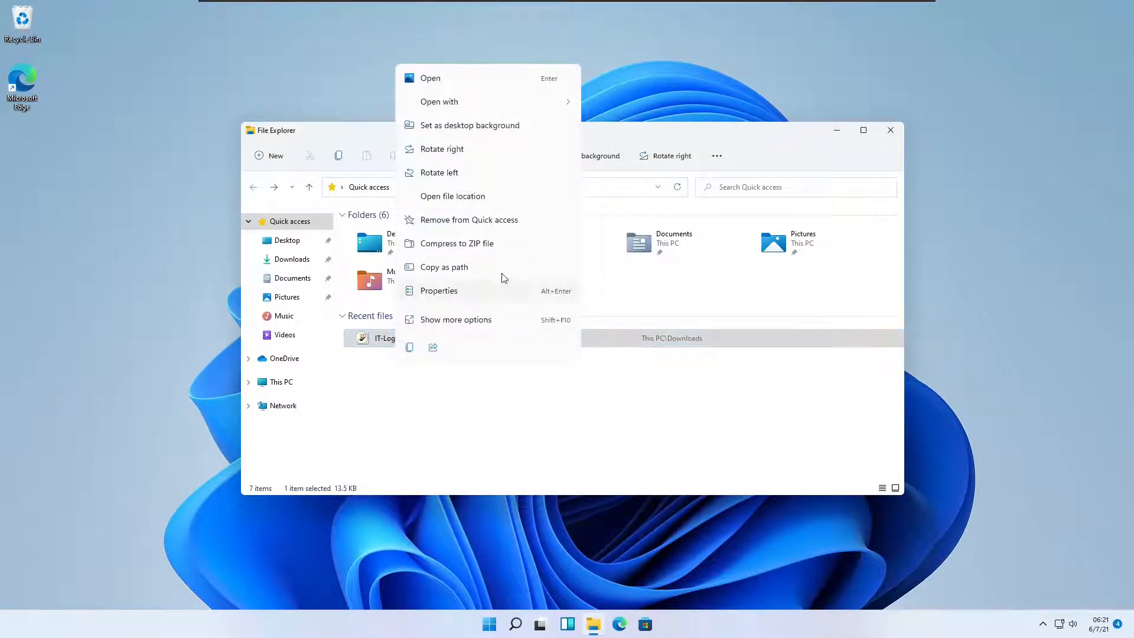
{"action": "left_click", "coordinate": [526, 319]}
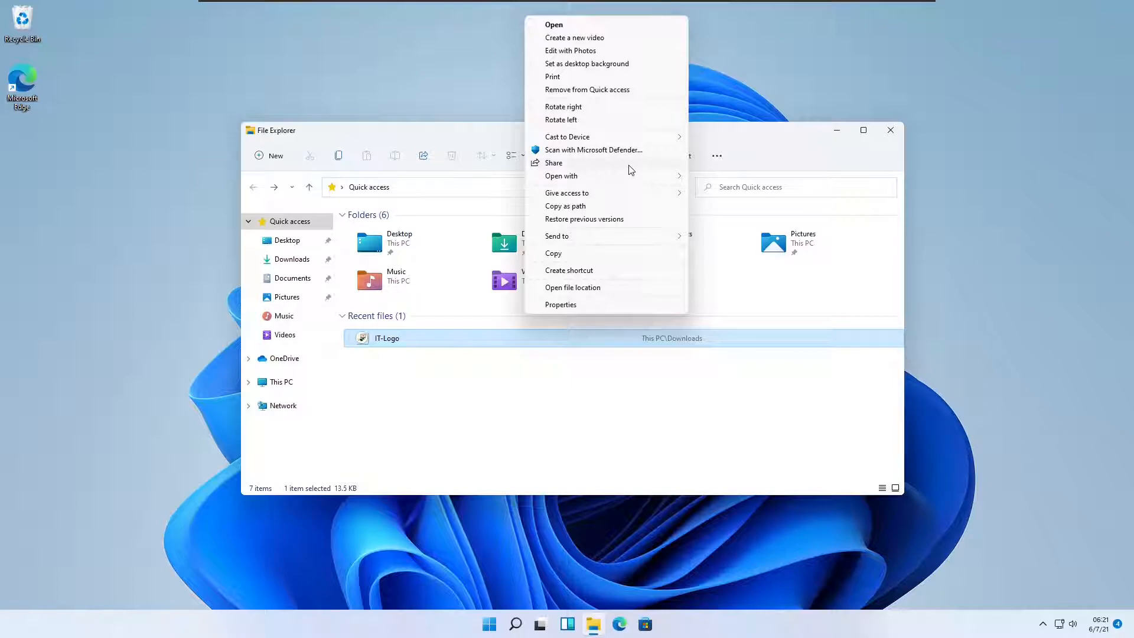
{"action": "key", "text": "Escape"}
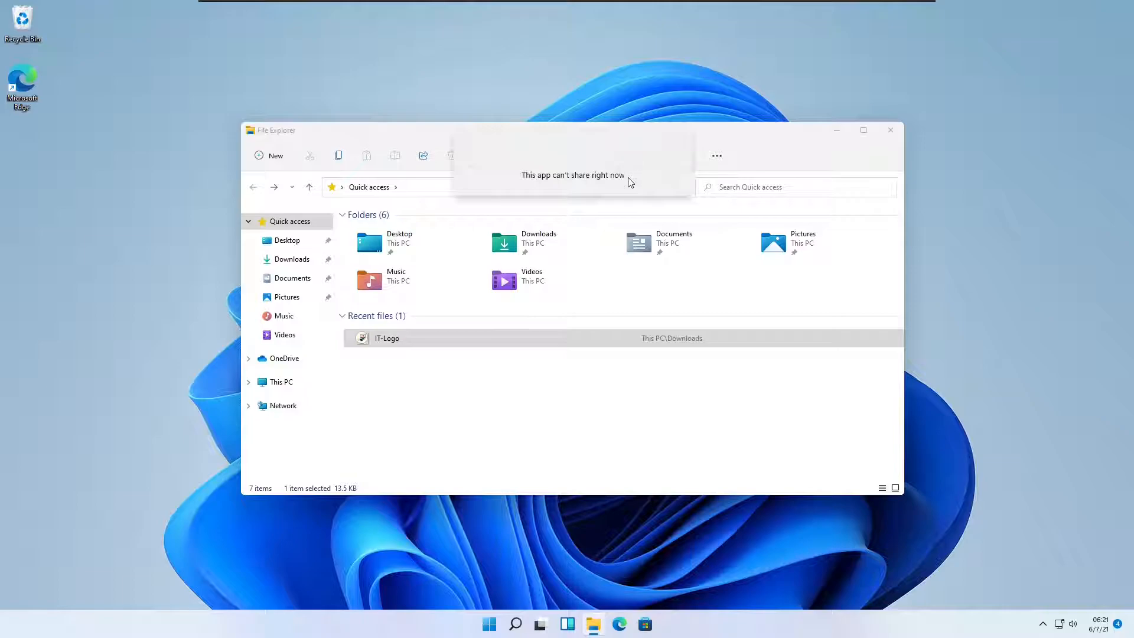
{"action": "left_click", "coordinate": [416, 341]}
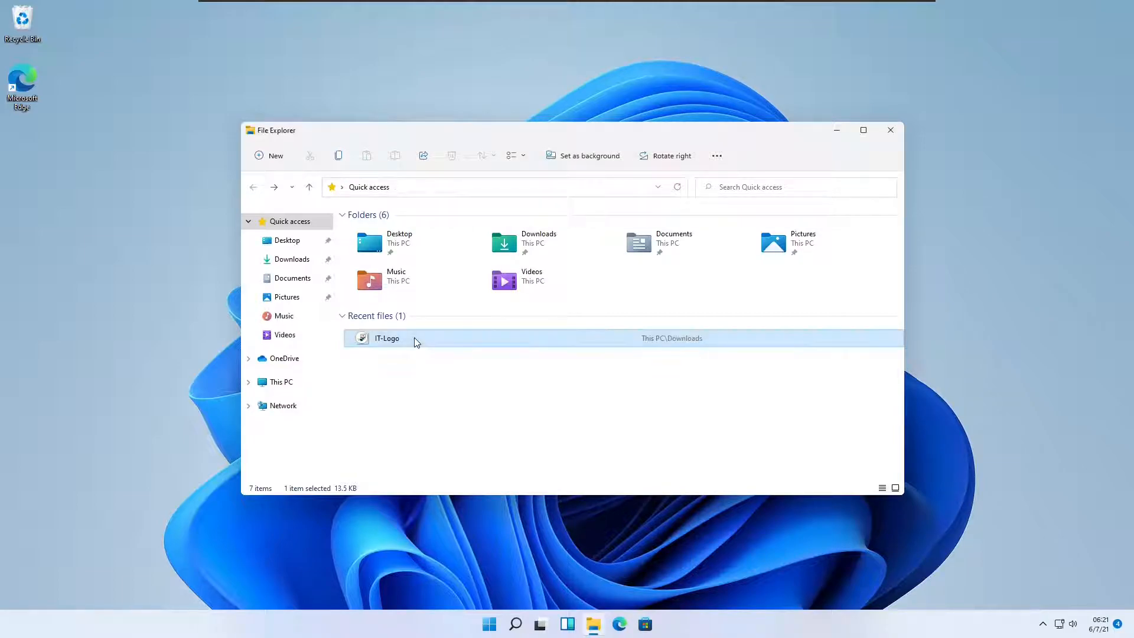
Look at the Open with choices for IT-Logo and the network access settings for specific people, and cancel without sharing.
{"action": "right_click", "coordinate": [415, 341]}
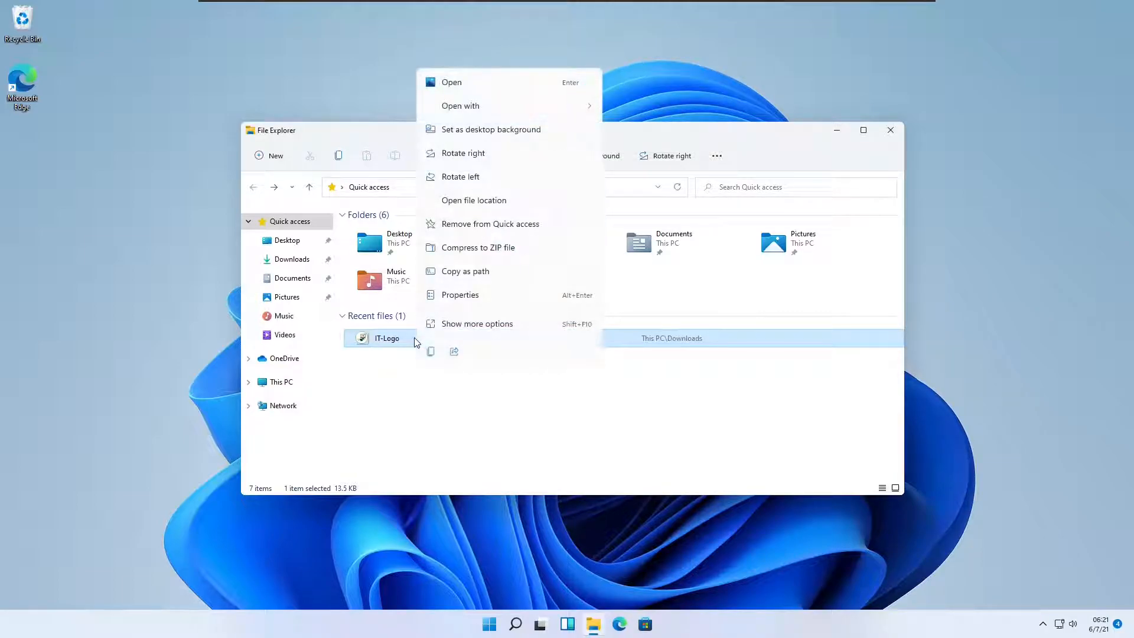
{"action": "left_click", "coordinate": [465, 330]}
{"action": "mouse_move", "coordinate": [600, 190]}
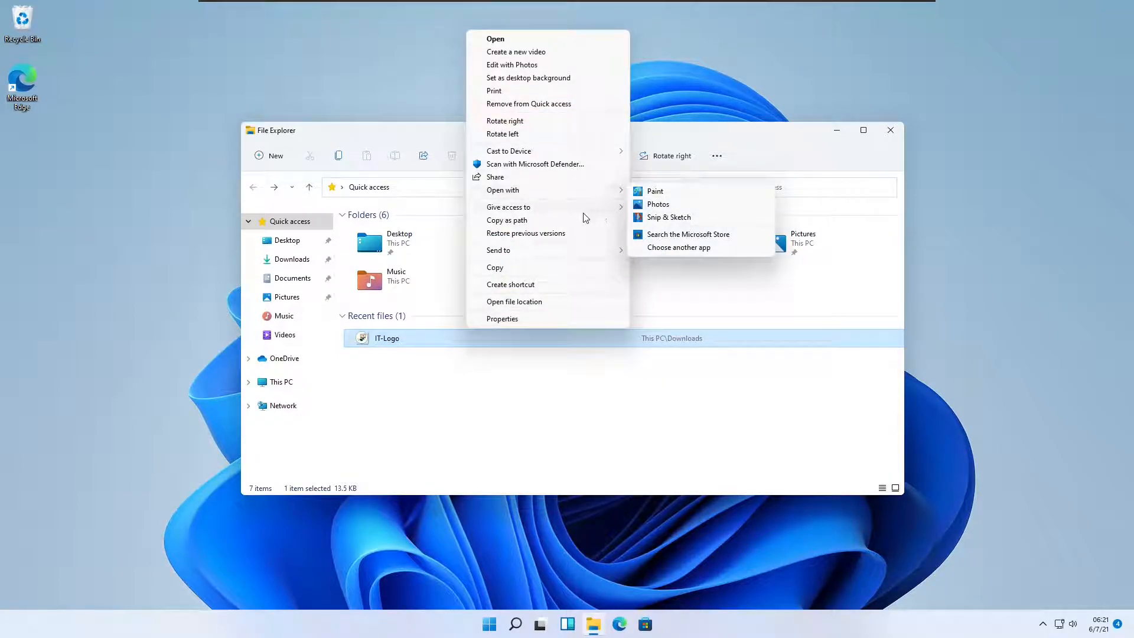
{"action": "mouse_move", "coordinate": [579, 211]}
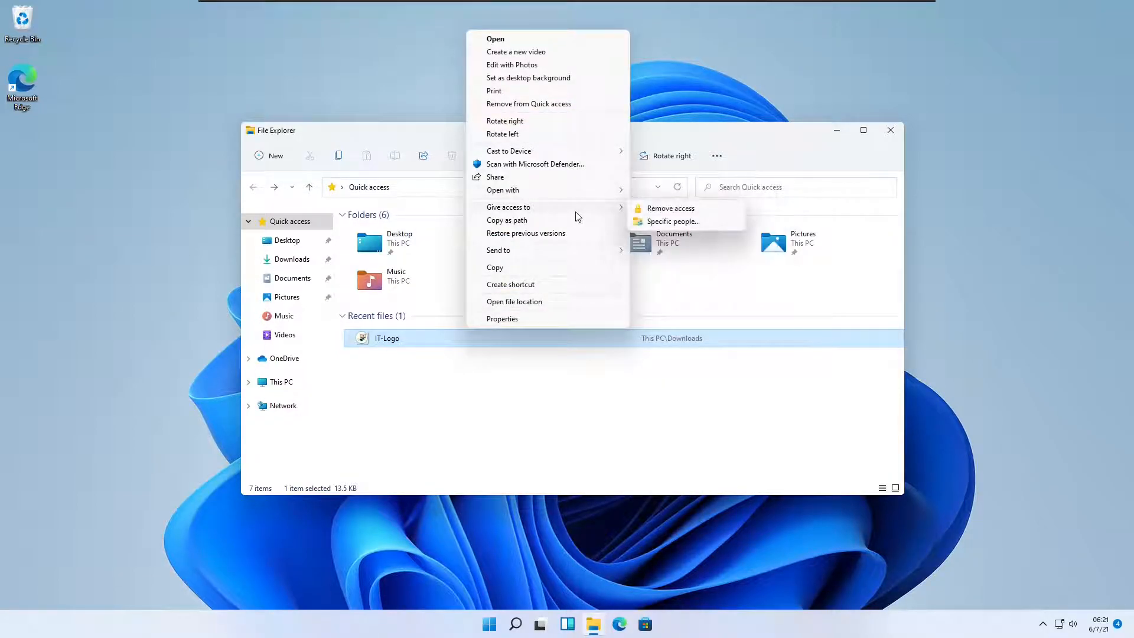
{"action": "left_click", "coordinate": [701, 223]}
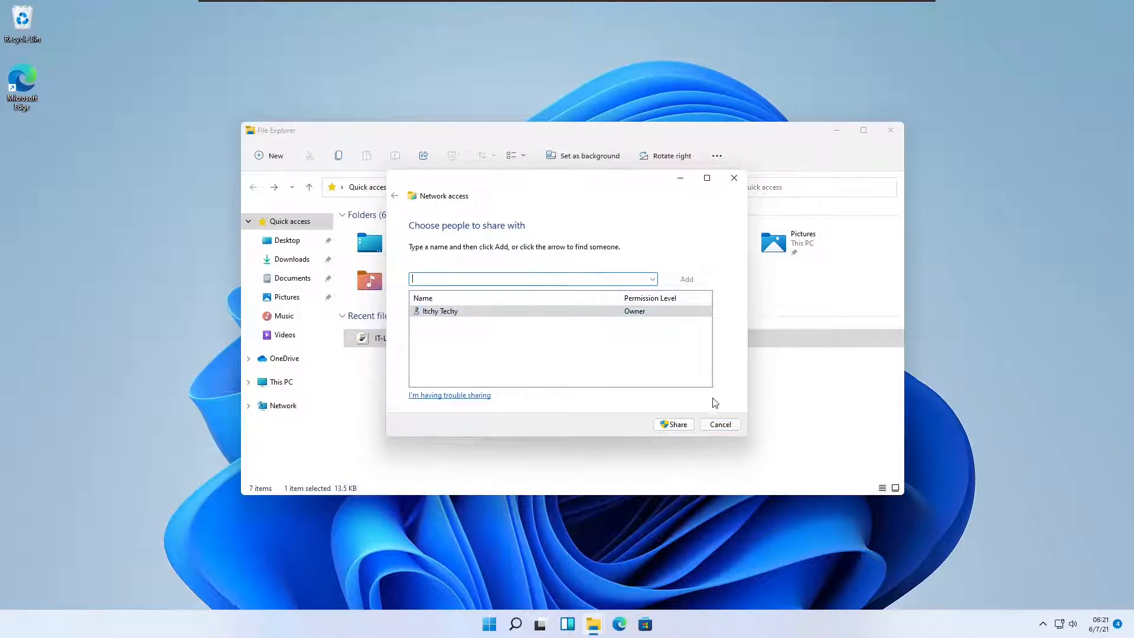
{"action": "left_click", "coordinate": [720, 424]}
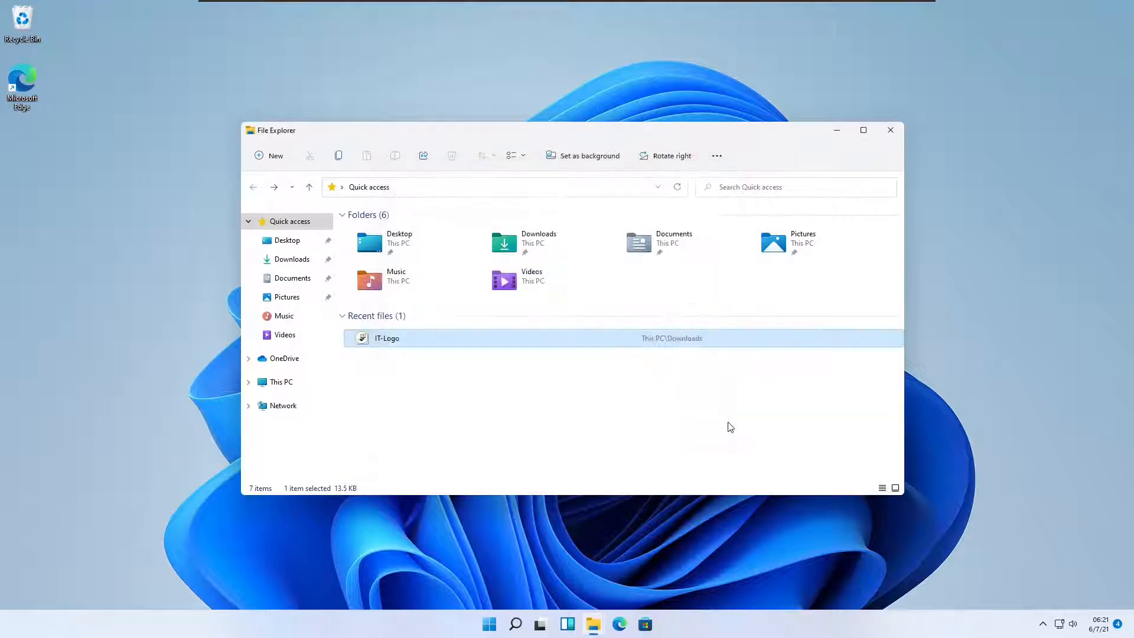
Copy the IT-Logo file's path to the clipboard and deselect the file.
{"action": "right_click", "coordinate": [430, 343]}
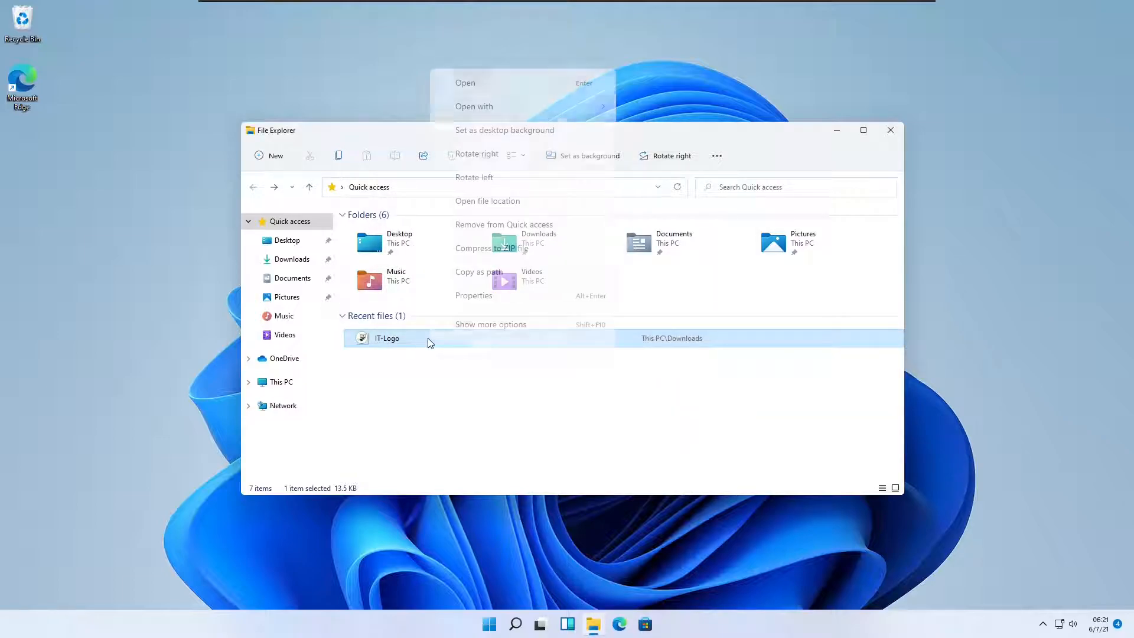
{"action": "left_click", "coordinate": [502, 330]}
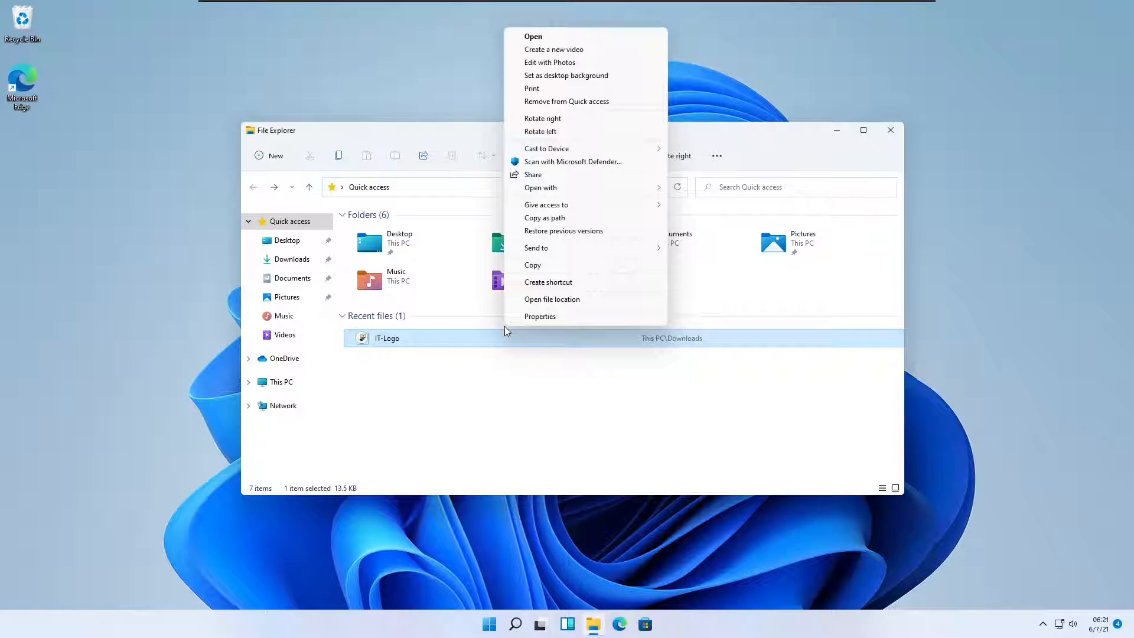
{"action": "left_click", "coordinate": [612, 222]}
{"action": "left_click", "coordinate": [534, 406]}
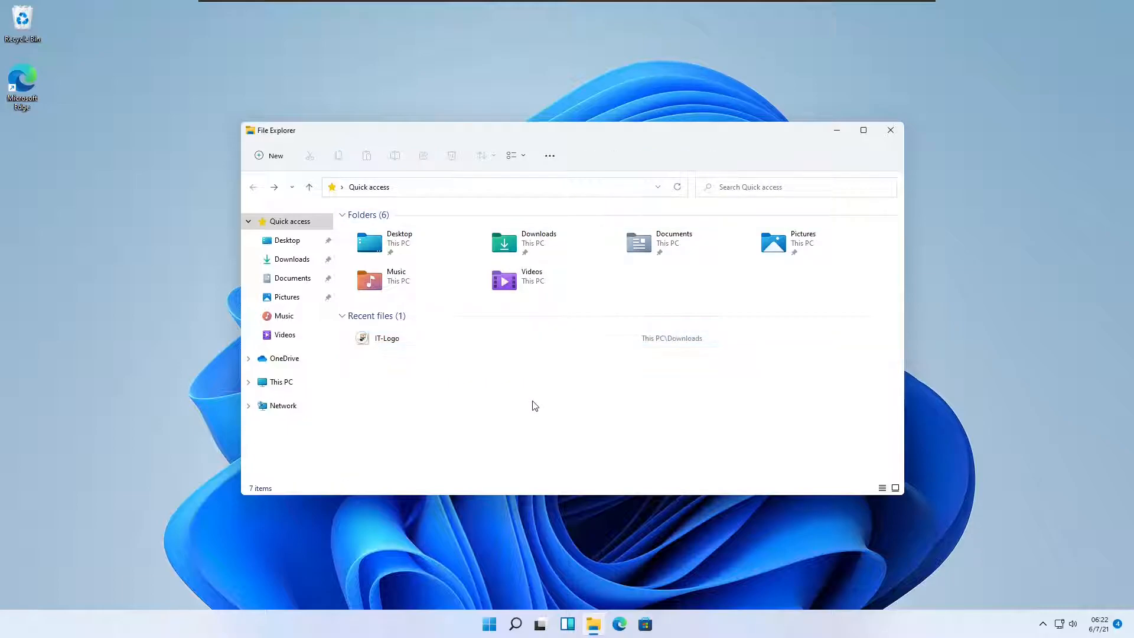
Paste the copied IT-Logo path into File Explorer's address field to view it, and discard the entry.
{"action": "left_click", "coordinate": [559, 187]}
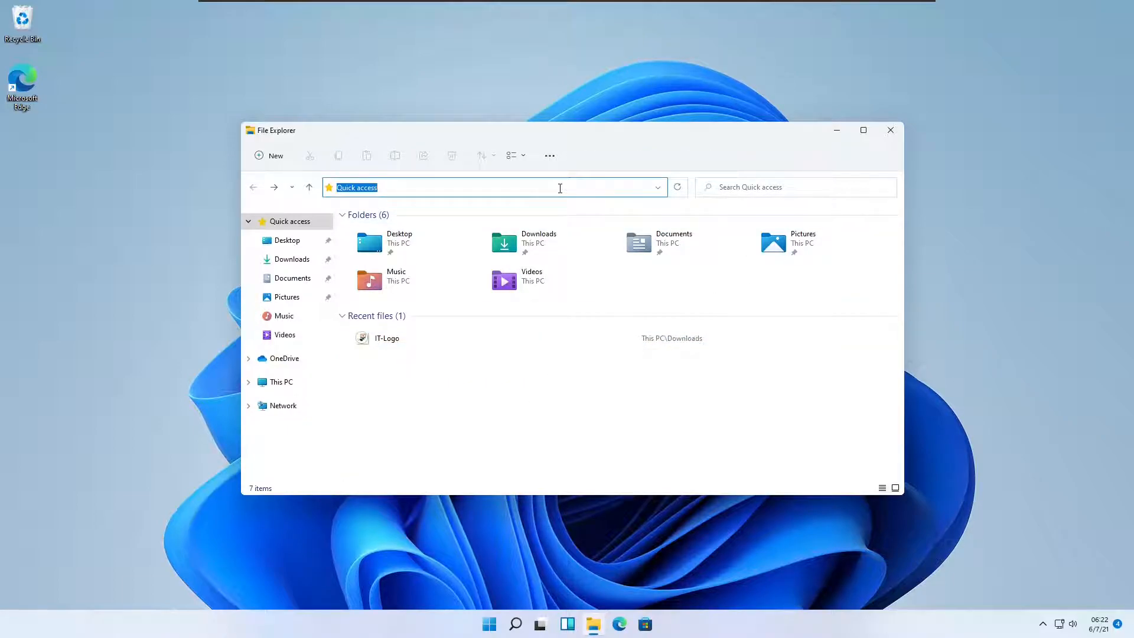
{"action": "key", "text": "ctrl+v"}
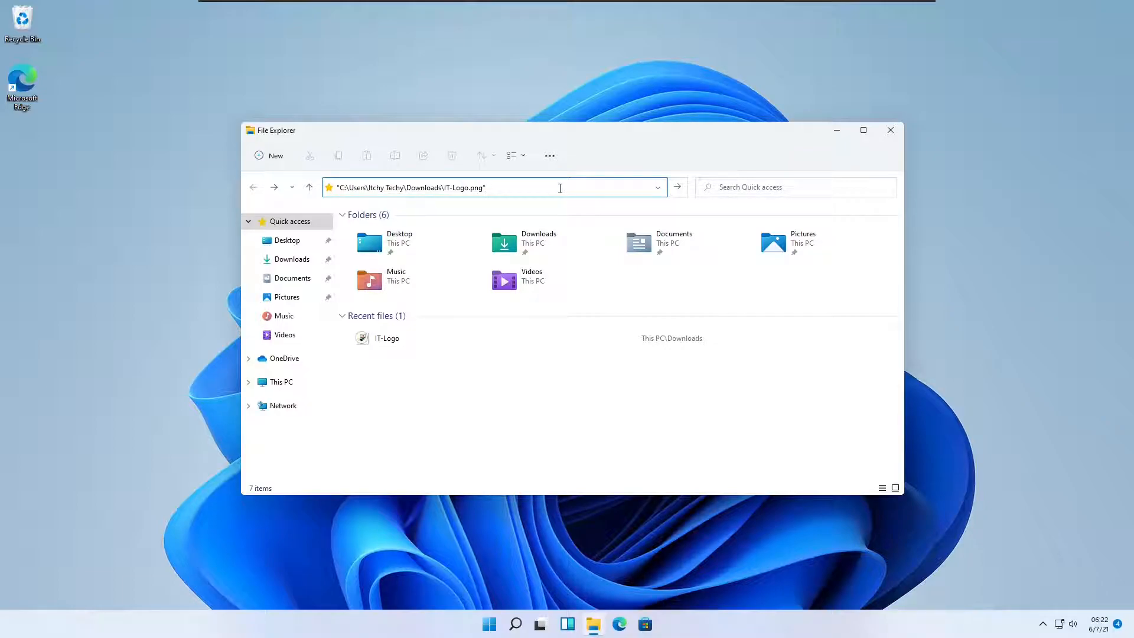
{"action": "key", "text": "ctrl+a"}
{"action": "left_click", "coordinate": [522, 409]}
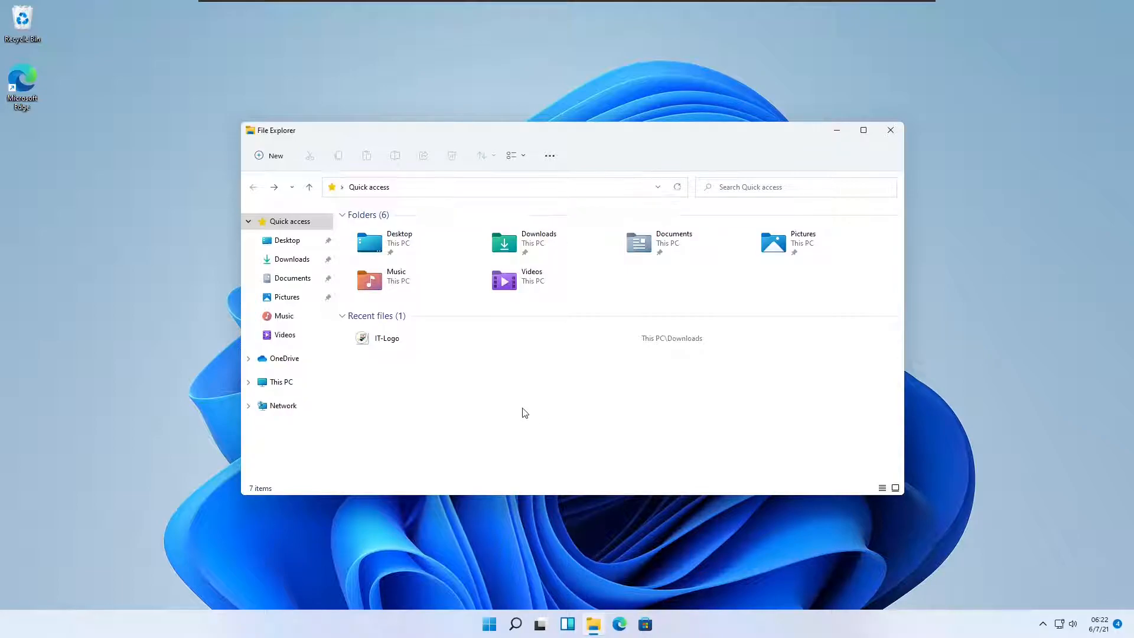
Check the IT-Logo file for previous versions to restore, and close its properties without changes.
{"action": "left_click", "coordinate": [400, 346]}
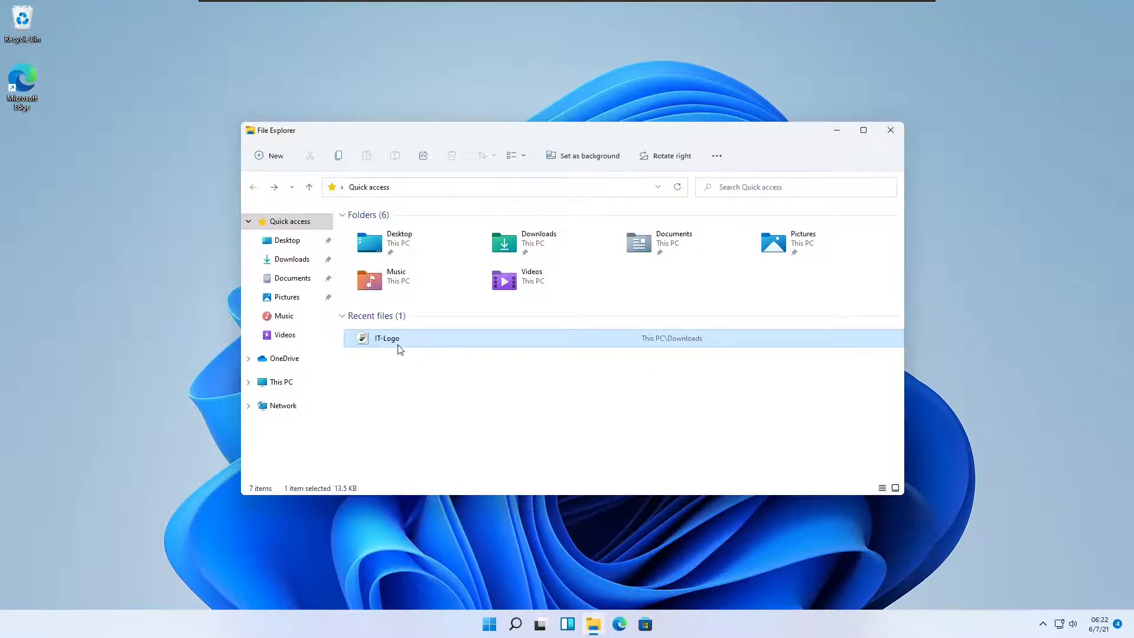
{"action": "right_click", "coordinate": [399, 349]}
{"action": "left_click", "coordinate": [444, 332]}
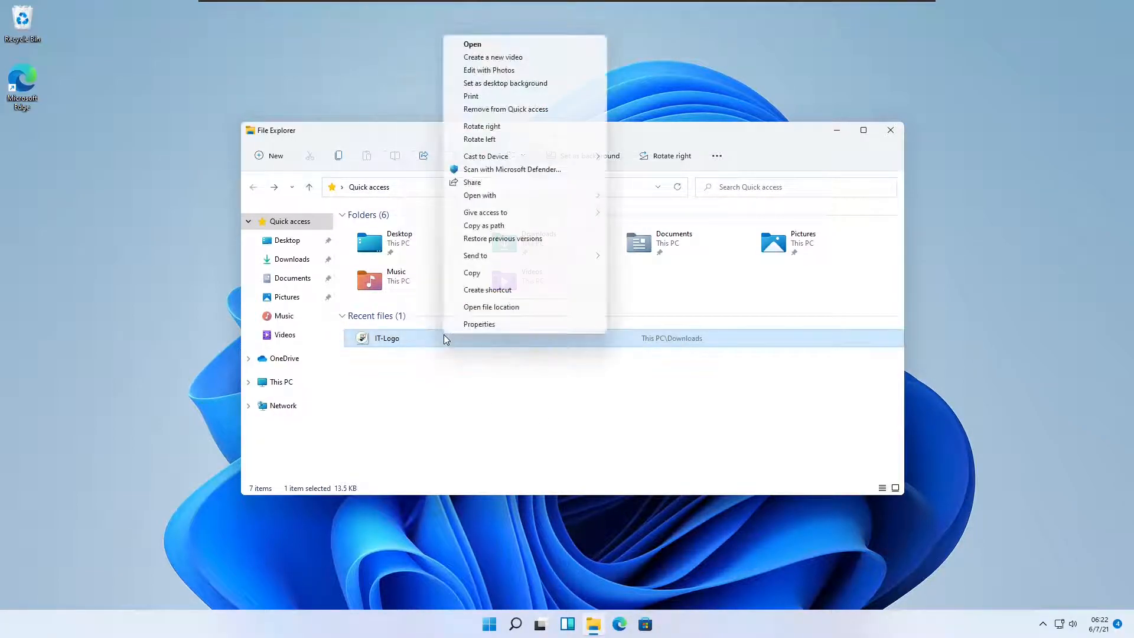
{"action": "left_click", "coordinate": [582, 242]}
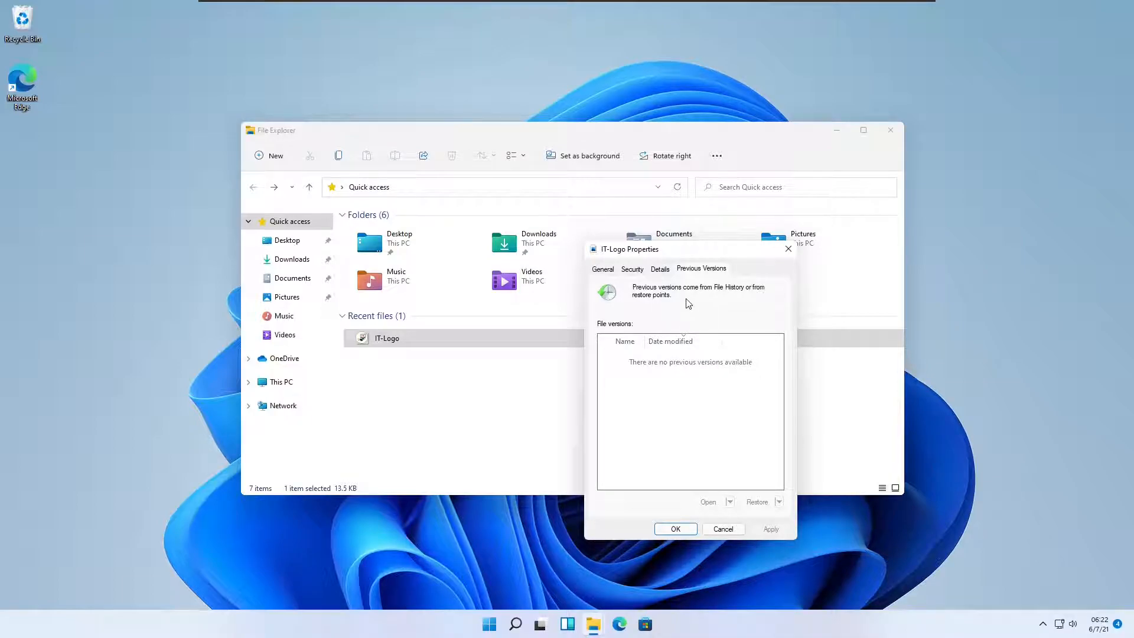
{"action": "left_click", "coordinate": [710, 530]}
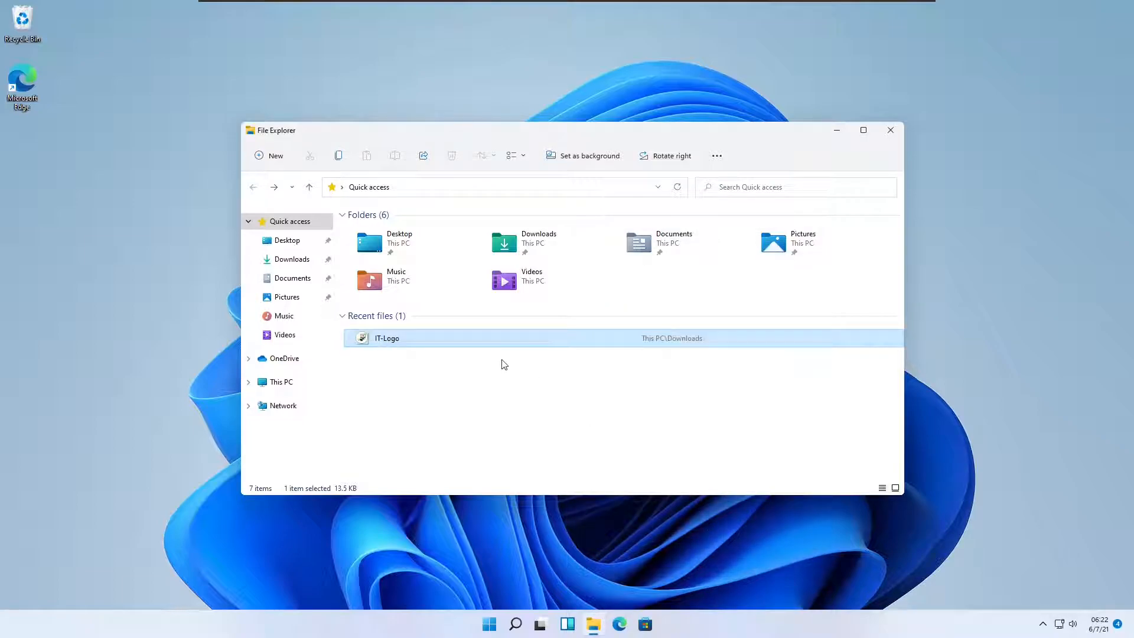
Open the IT-Logo file's location from its extended options to view its folder, and return to Quick access.
{"action": "right_click", "coordinate": [452, 348]}
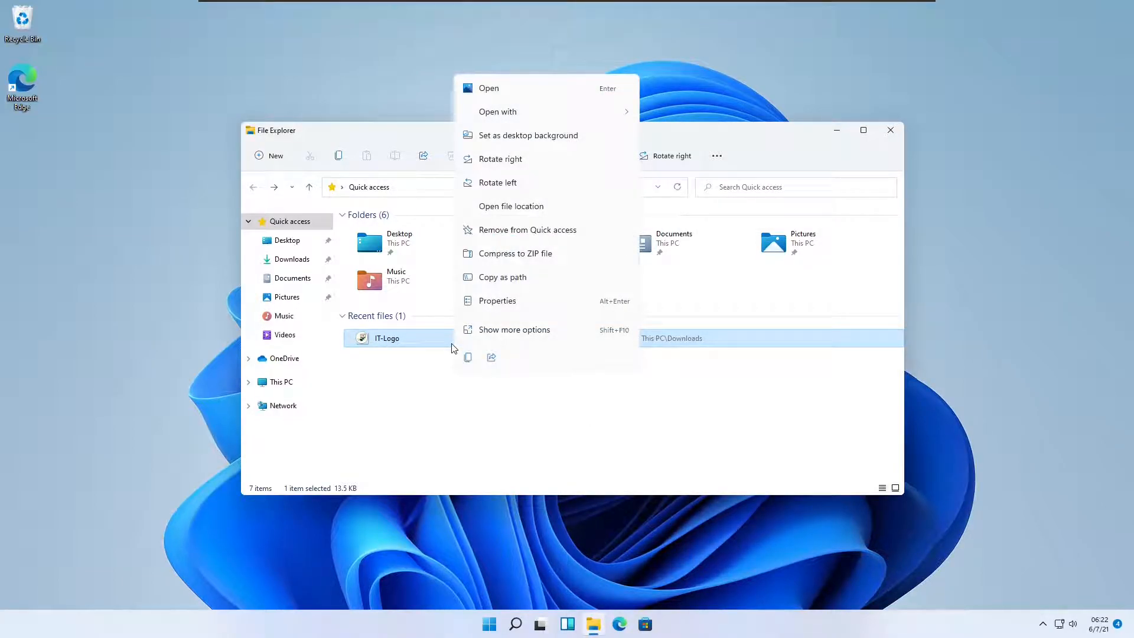
{"action": "left_click", "coordinate": [520, 329]}
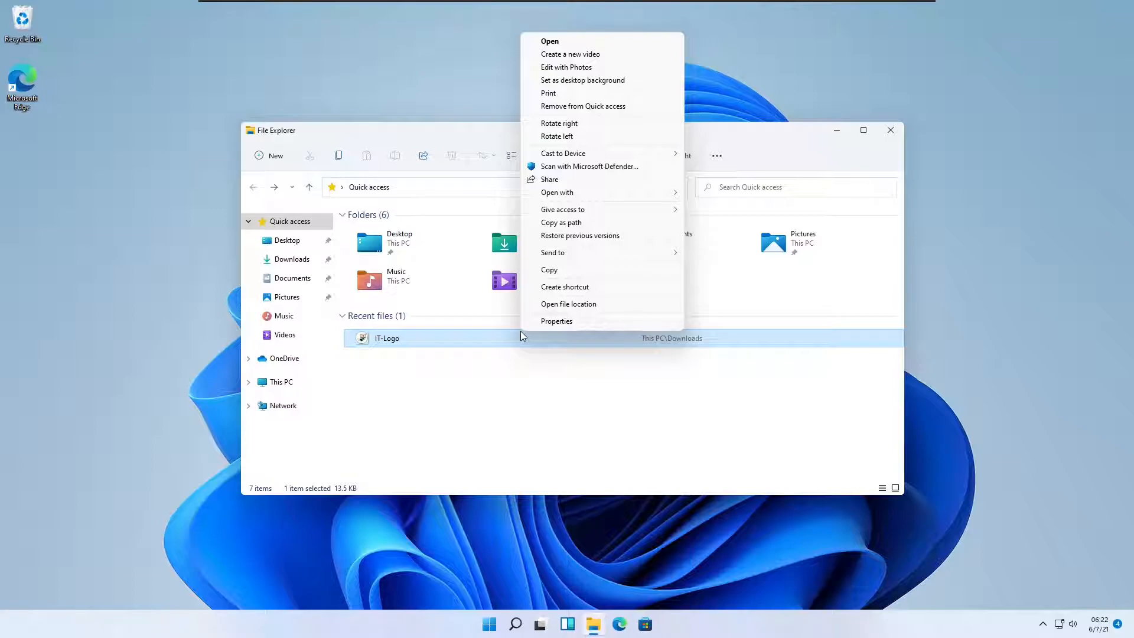
{"action": "mouse_move", "coordinate": [652, 259]}
{"action": "left_click", "coordinate": [622, 307]}
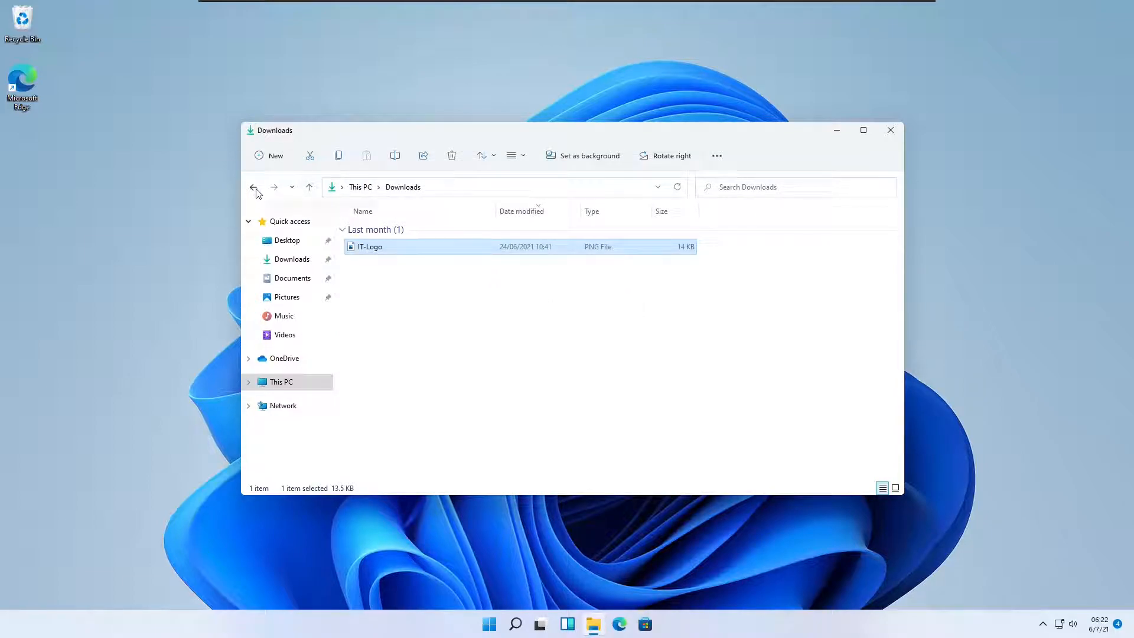
{"action": "left_click", "coordinate": [253, 187]}
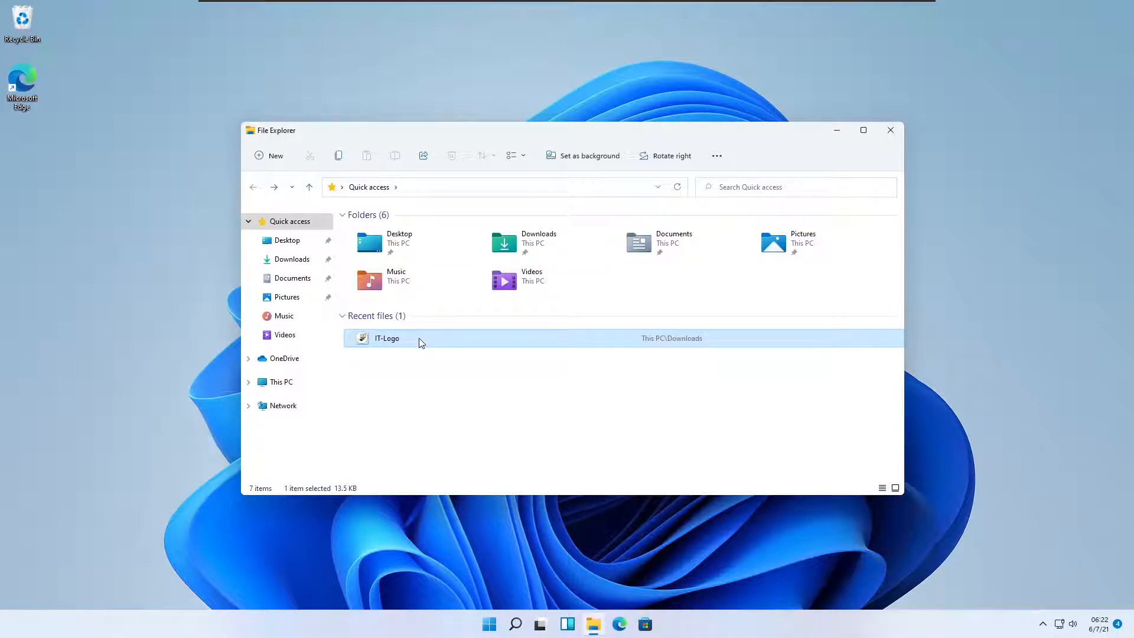
View the IT-Logo file's general properties, and close both the properties and File Explorer without changes.
{"action": "right_click", "coordinate": [421, 342]}
{"action": "left_click", "coordinate": [472, 332]}
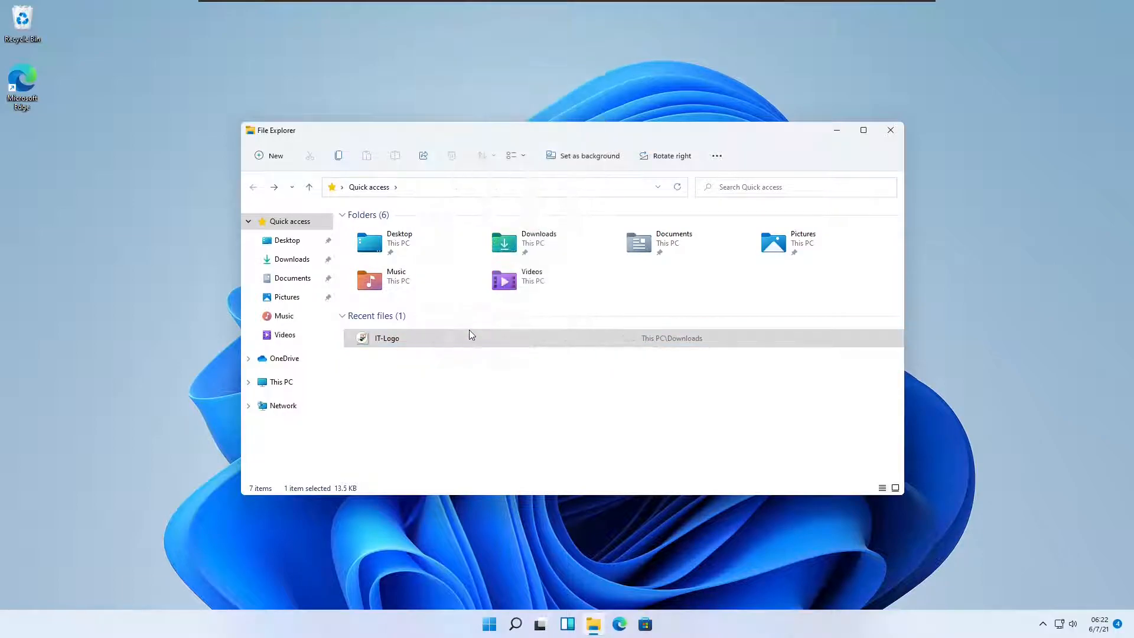
{"action": "left_click", "coordinate": [519, 320]}
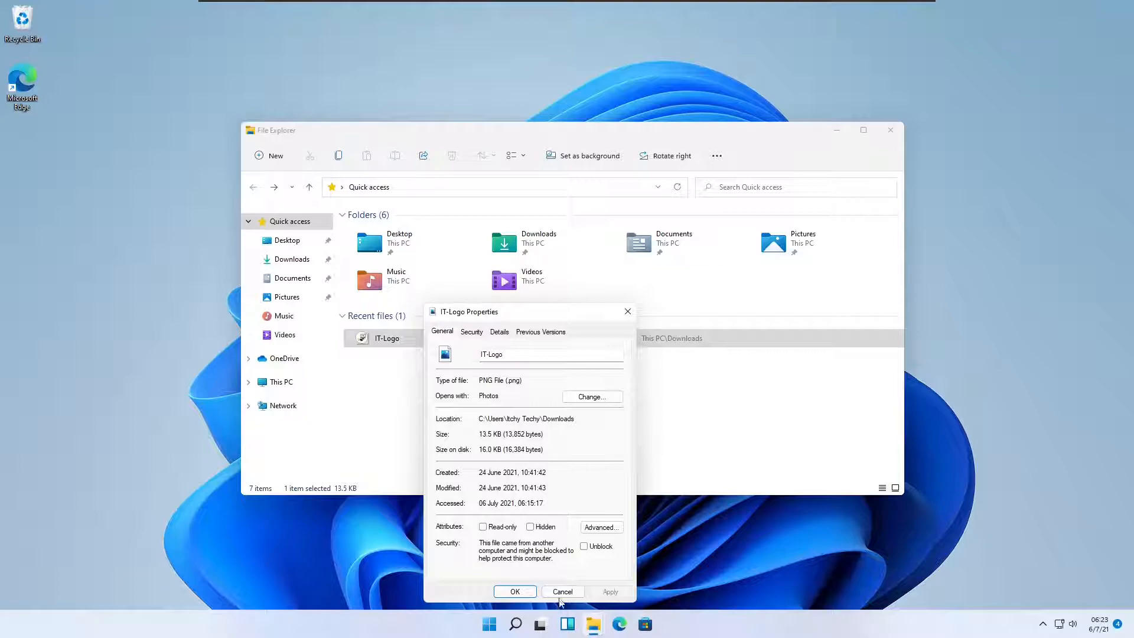
{"action": "left_click", "coordinate": [630, 318]}
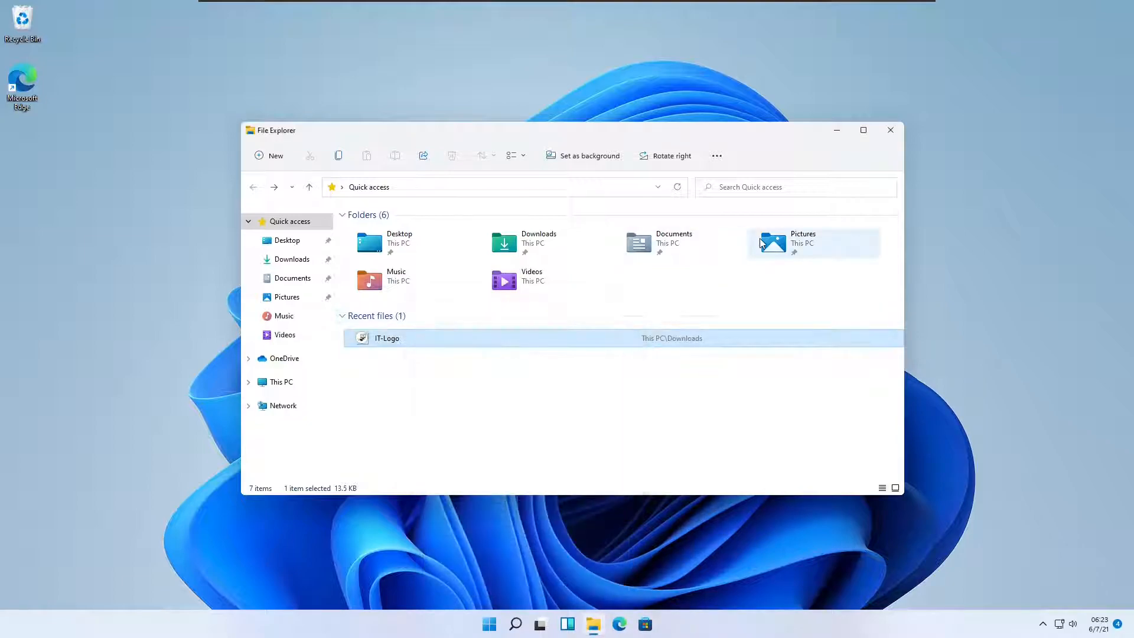
{"action": "left_click", "coordinate": [890, 131]}
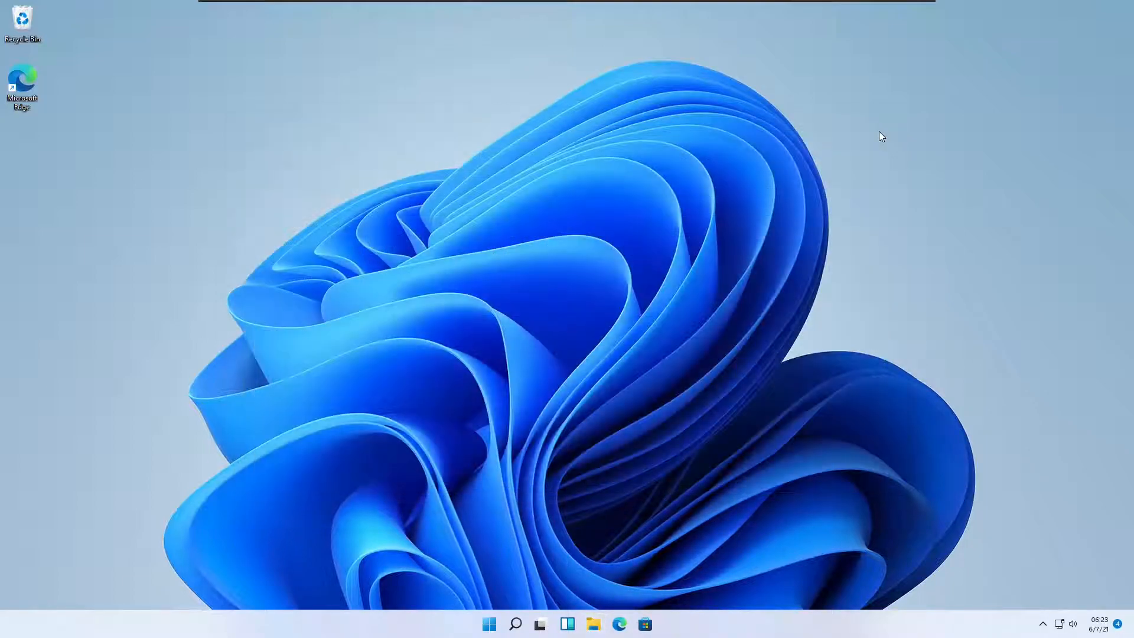
Switch to Microsoft Edge, look through the news feed on its new tab page, and close the browser.
{"action": "left_click", "coordinate": [622, 628]}
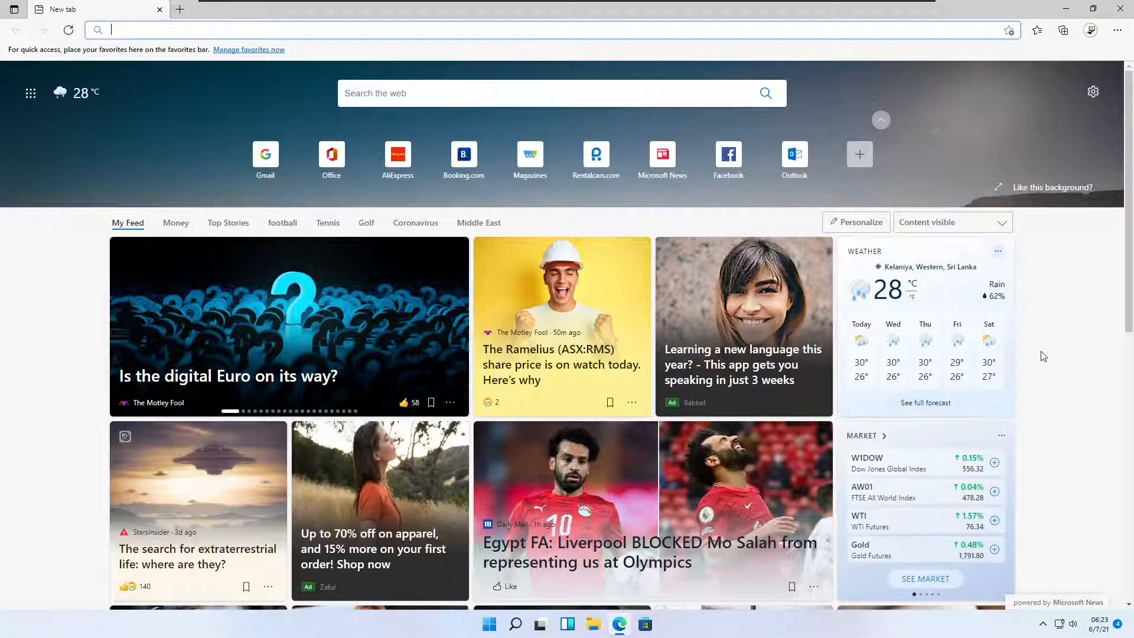
{"action": "scroll", "coordinate": [1043, 356], "scroll_direction": "down", "scroll_amount": 10}
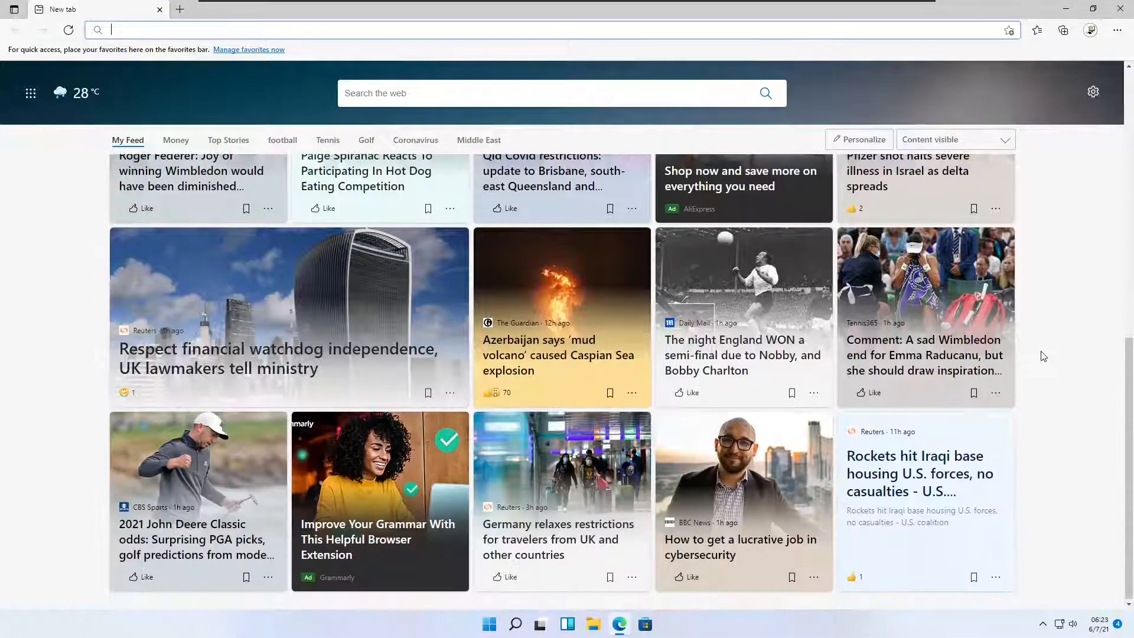
{"action": "scroll", "coordinate": [1043, 356], "scroll_direction": "down", "scroll_amount": 5}
{"action": "scroll", "coordinate": [1044, 357], "scroll_direction": "up", "scroll_amount": 10}
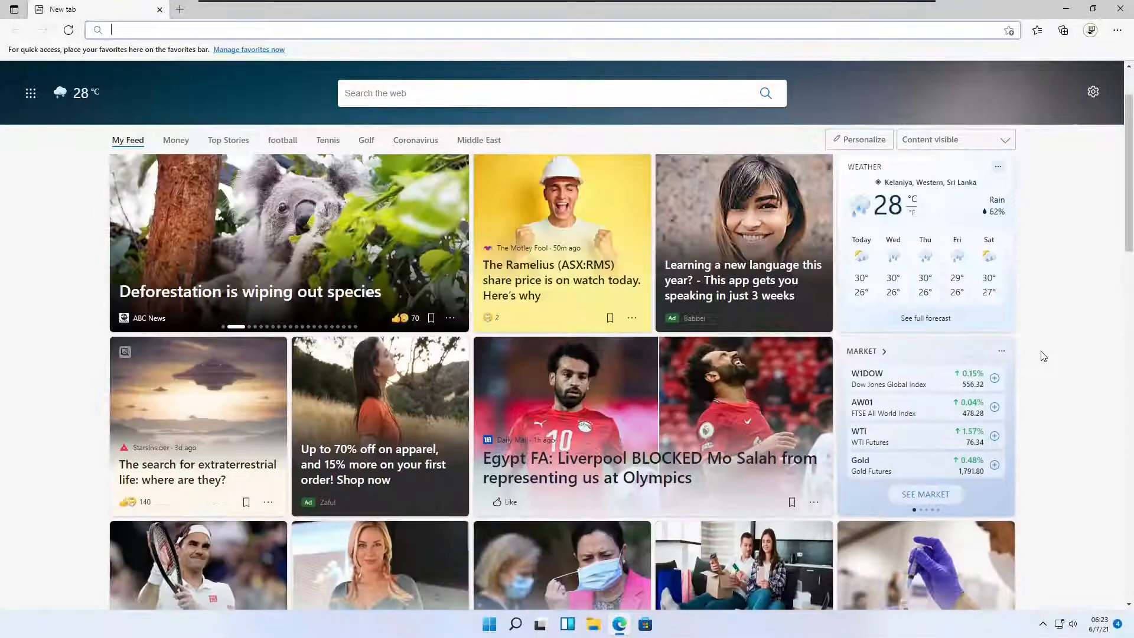
{"action": "left_click", "coordinate": [1121, 9]}
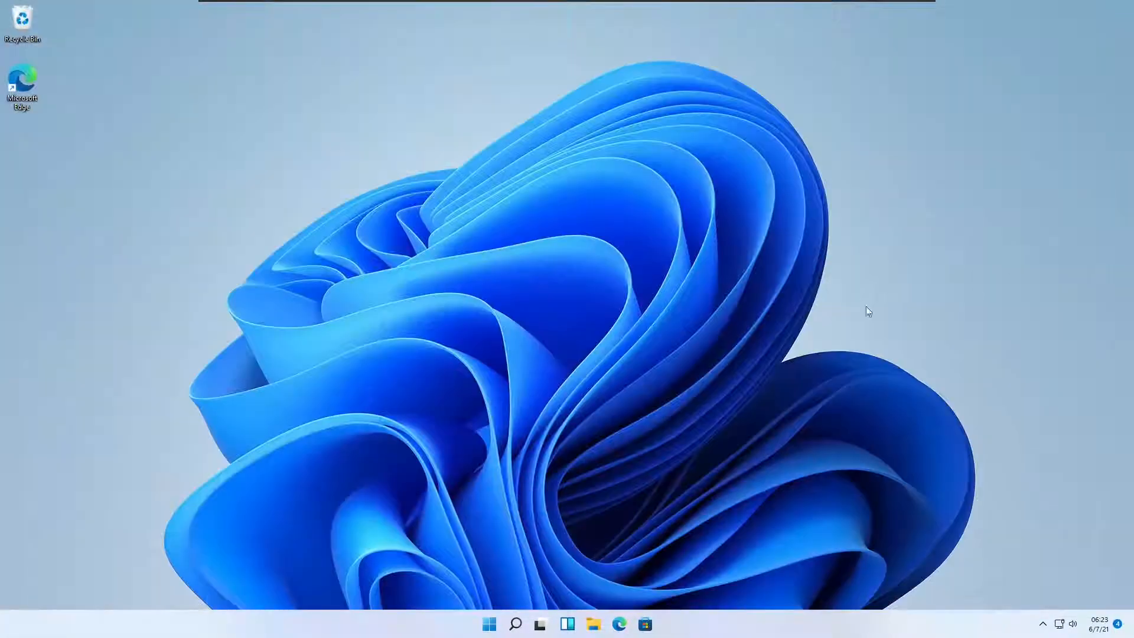
Switch to Microsoft Store, maximize its window, and look at the account options without choosing any.
{"action": "left_click", "coordinate": [647, 623]}
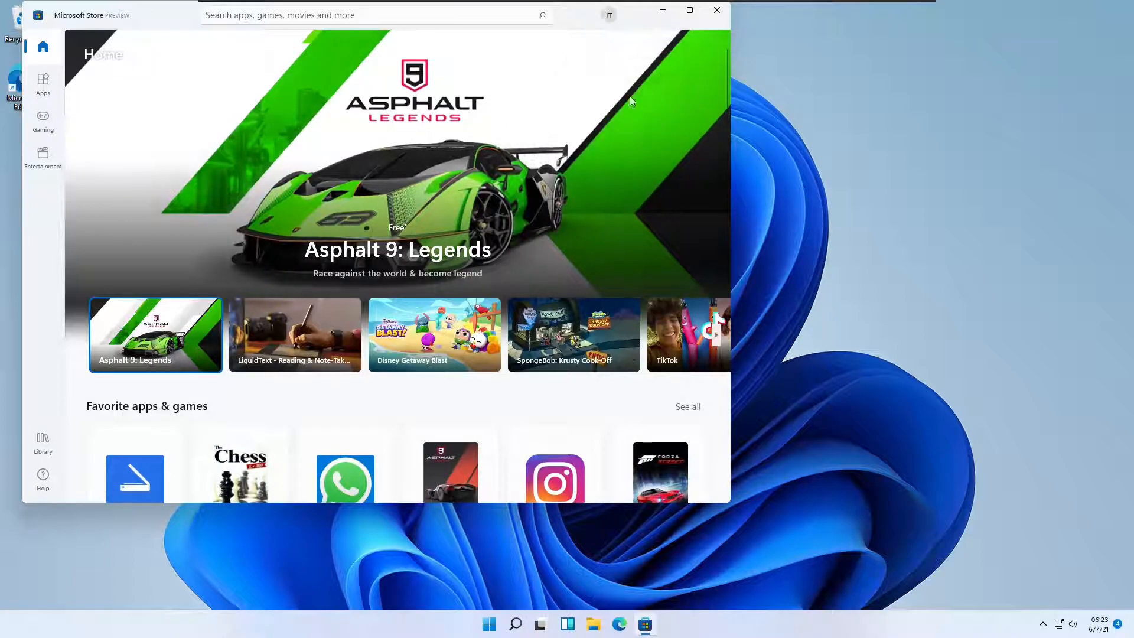
{"action": "left_click", "coordinate": [691, 11]}
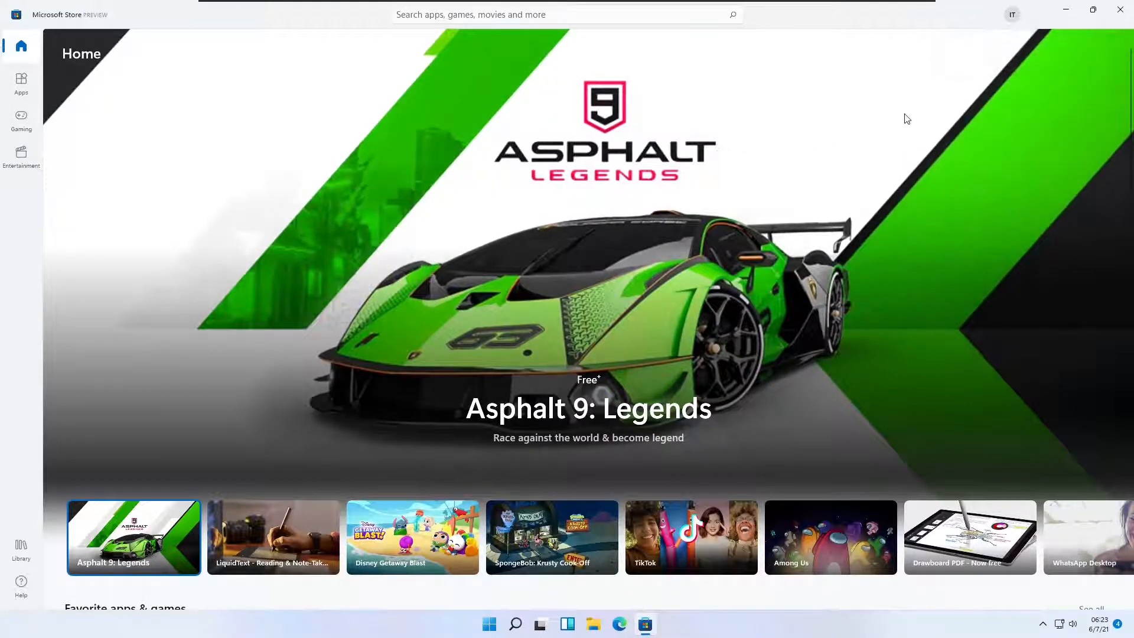
{"action": "left_click", "coordinate": [1012, 16]}
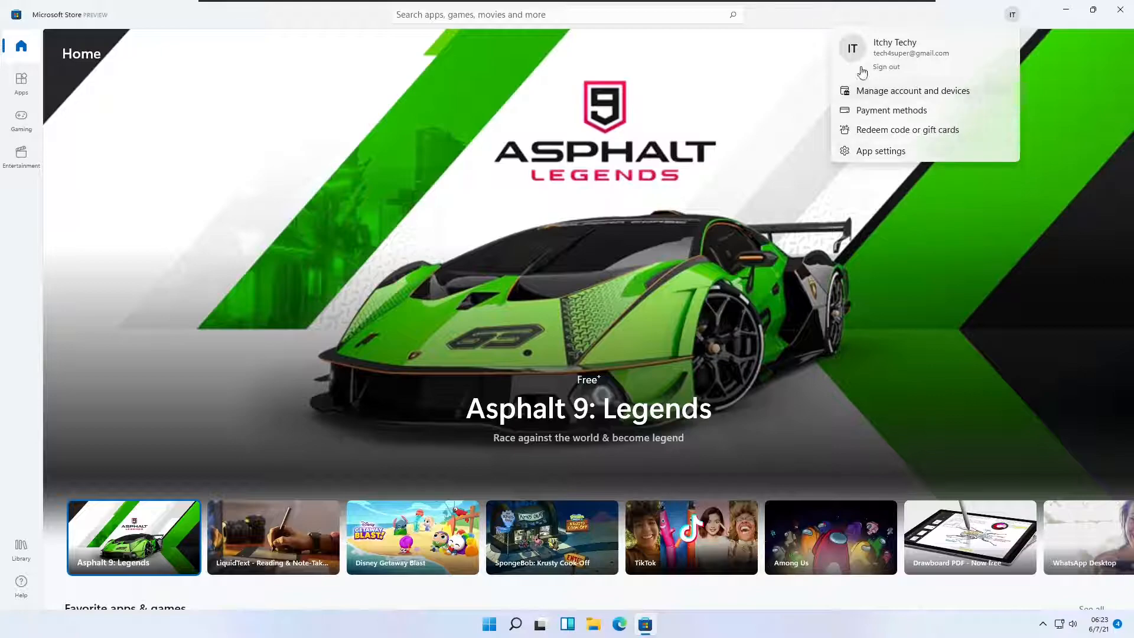
{"action": "left_click", "coordinate": [32, 60]}
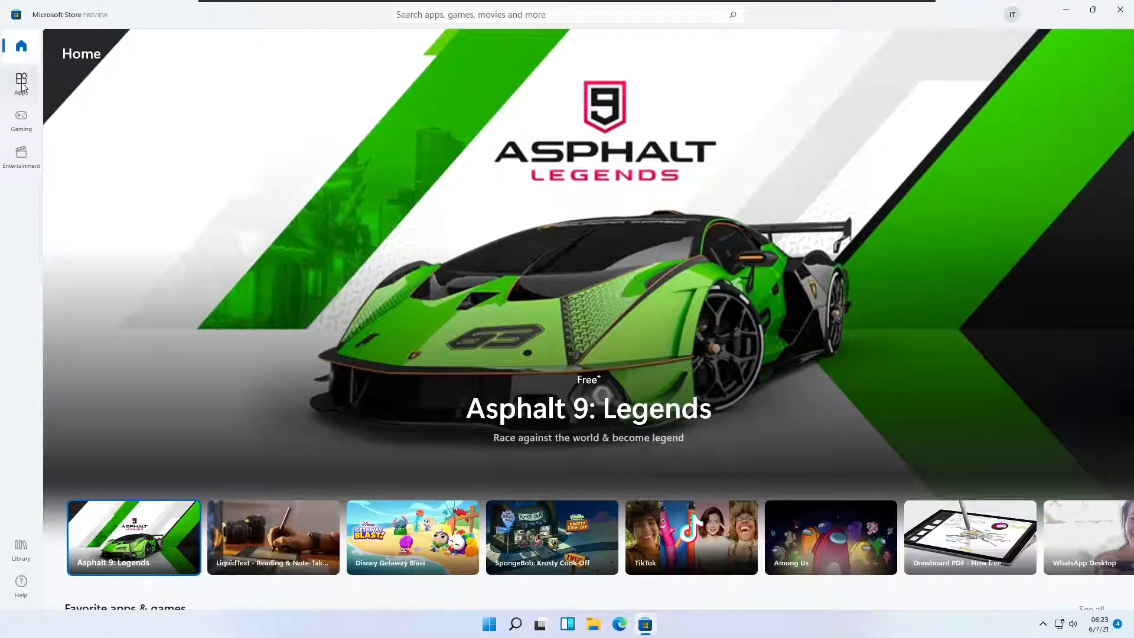
Look through the store's Apps, Gaming and Entertainment sections and the Library of owned apps and updates.
{"action": "left_click", "coordinate": [22, 84]}
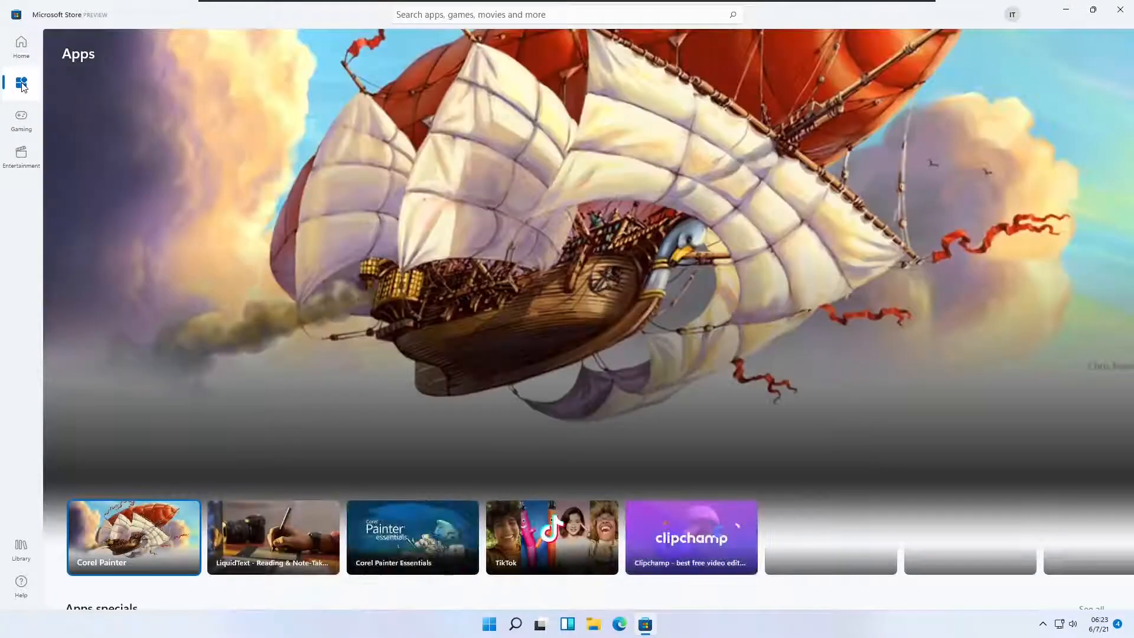
{"action": "left_click", "coordinate": [21, 120]}
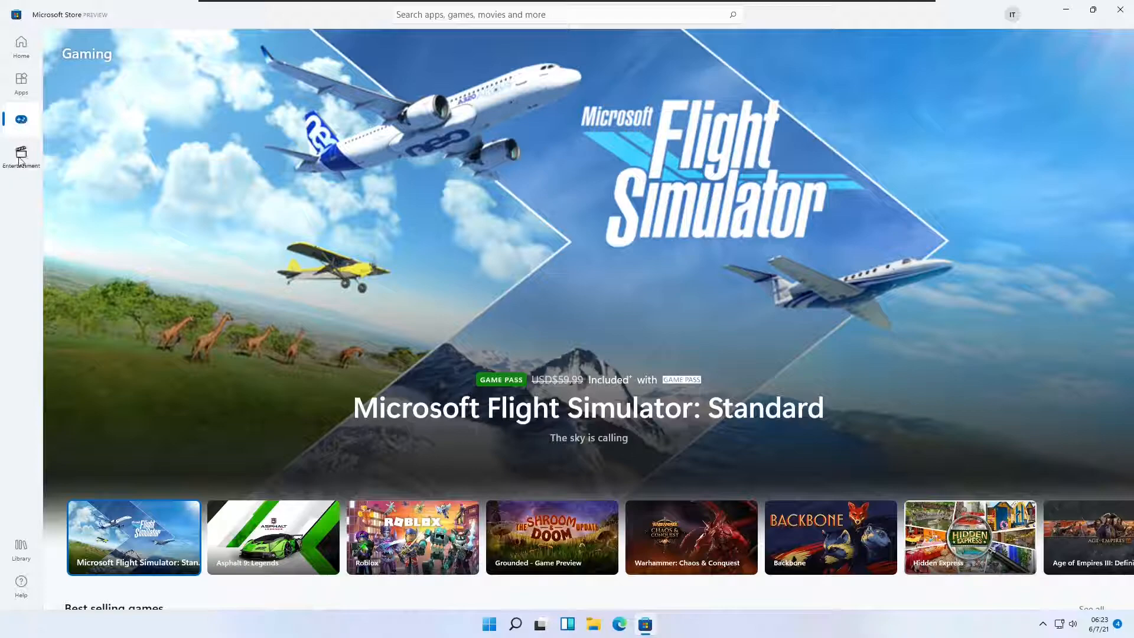
{"action": "left_click", "coordinate": [20, 158]}
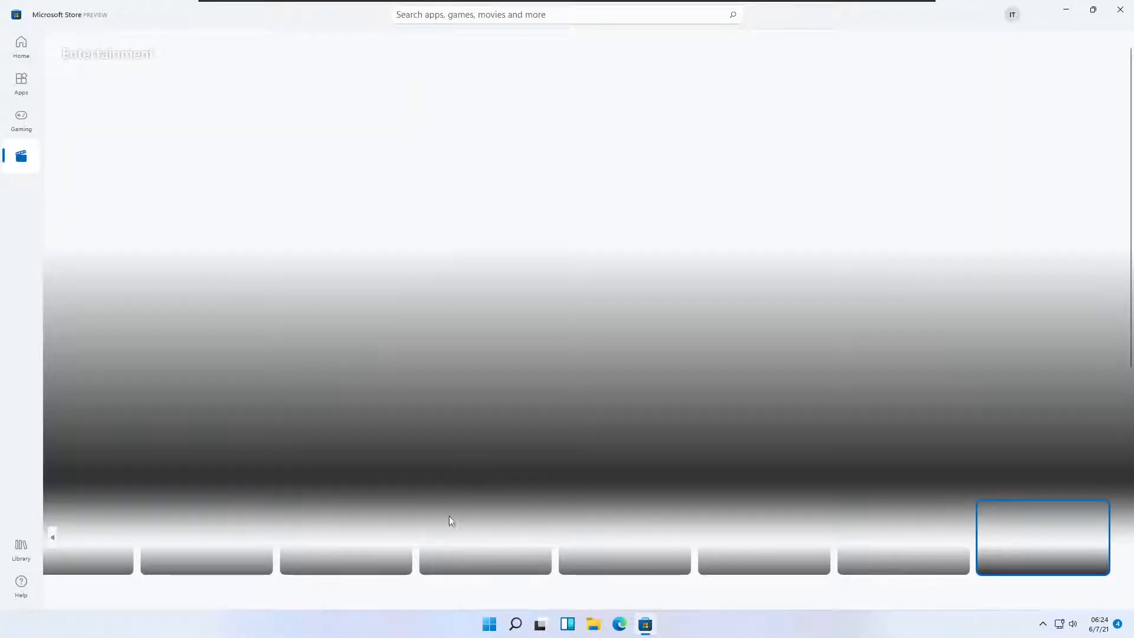
{"action": "scroll", "coordinate": [449, 535], "scroll_direction": "down", "scroll_amount": 8}
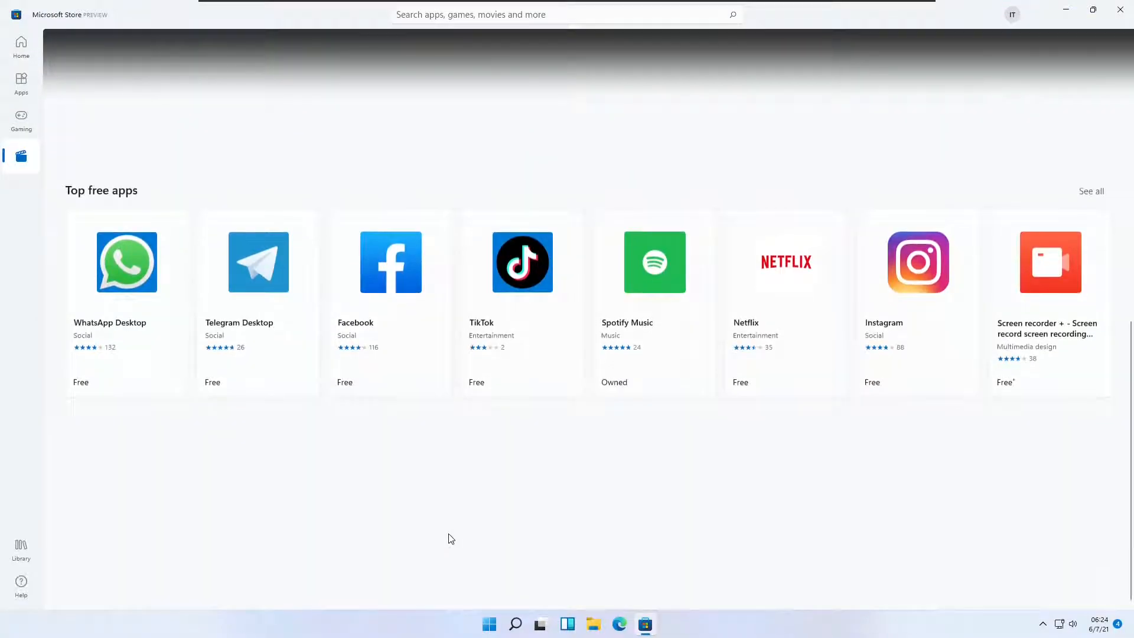
{"action": "scroll", "coordinate": [448, 534], "scroll_direction": "up", "scroll_amount": 8}
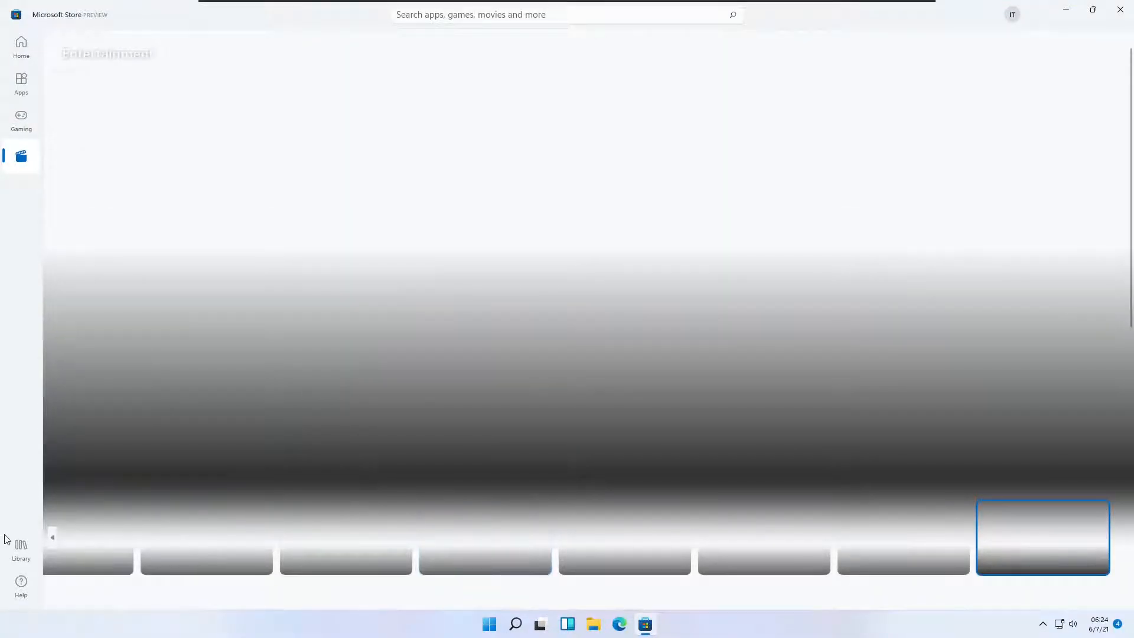
{"action": "left_click", "coordinate": [9, 540]}
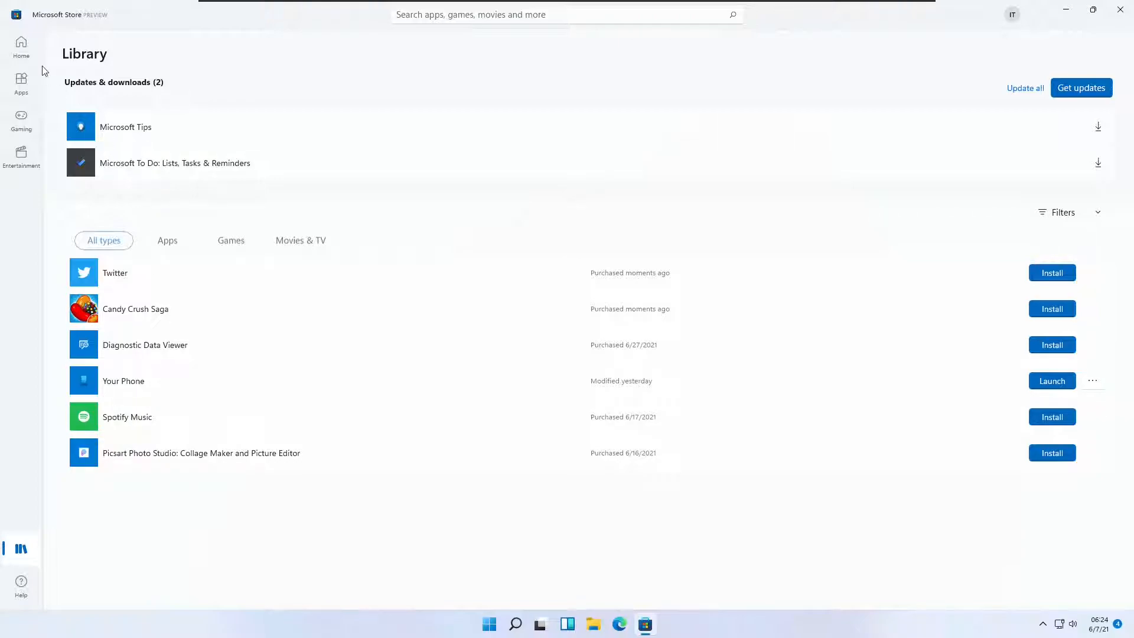
Return to the store's Home page, look through its app and game listings down to Collections, and close the store.
{"action": "left_click", "coordinate": [22, 50]}
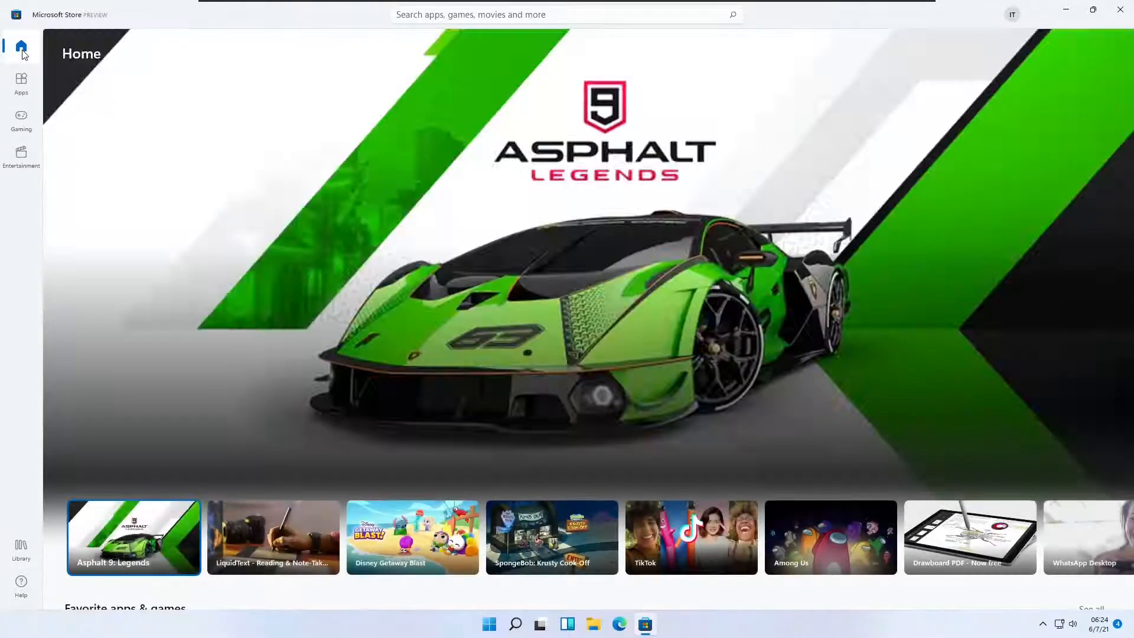
{"action": "scroll", "coordinate": [332, 218], "scroll_direction": "down", "scroll_amount": 4}
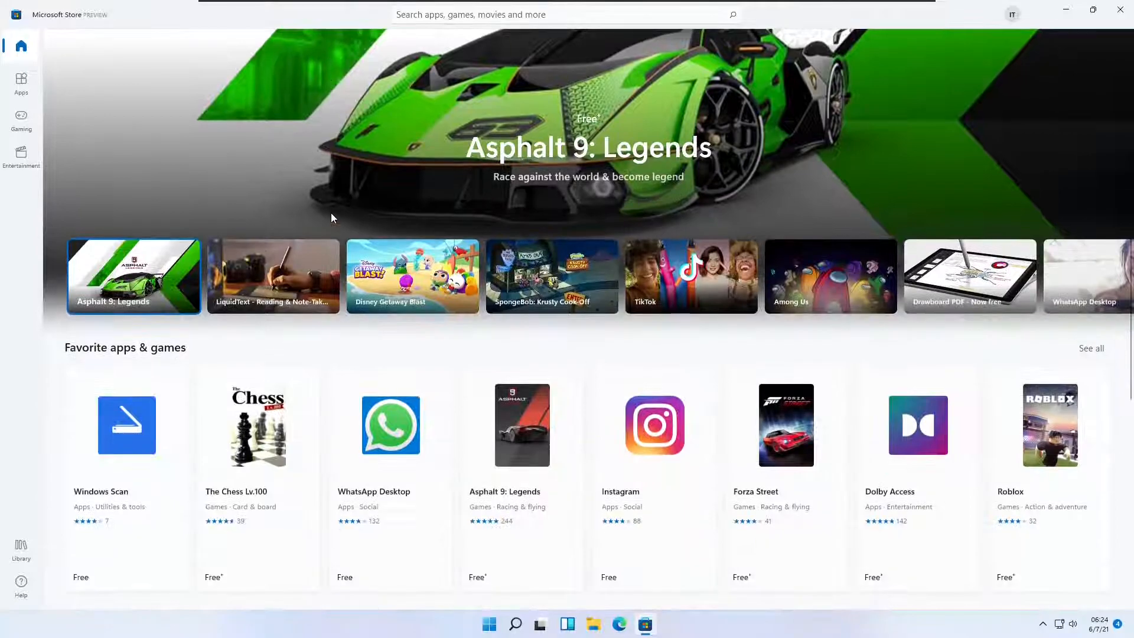
{"action": "scroll", "coordinate": [332, 218], "scroll_direction": "down", "scroll_amount": 3}
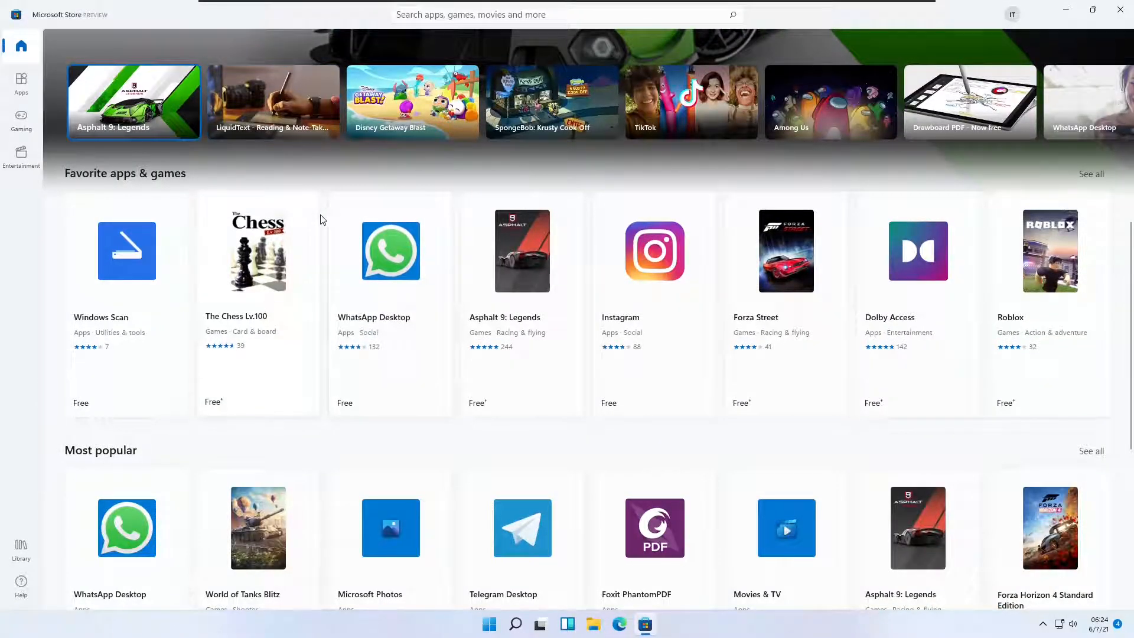
{"action": "scroll", "coordinate": [323, 219], "scroll_direction": "down", "scroll_amount": 3}
{"action": "scroll", "coordinate": [323, 219], "scroll_direction": "down", "scroll_amount": 8}
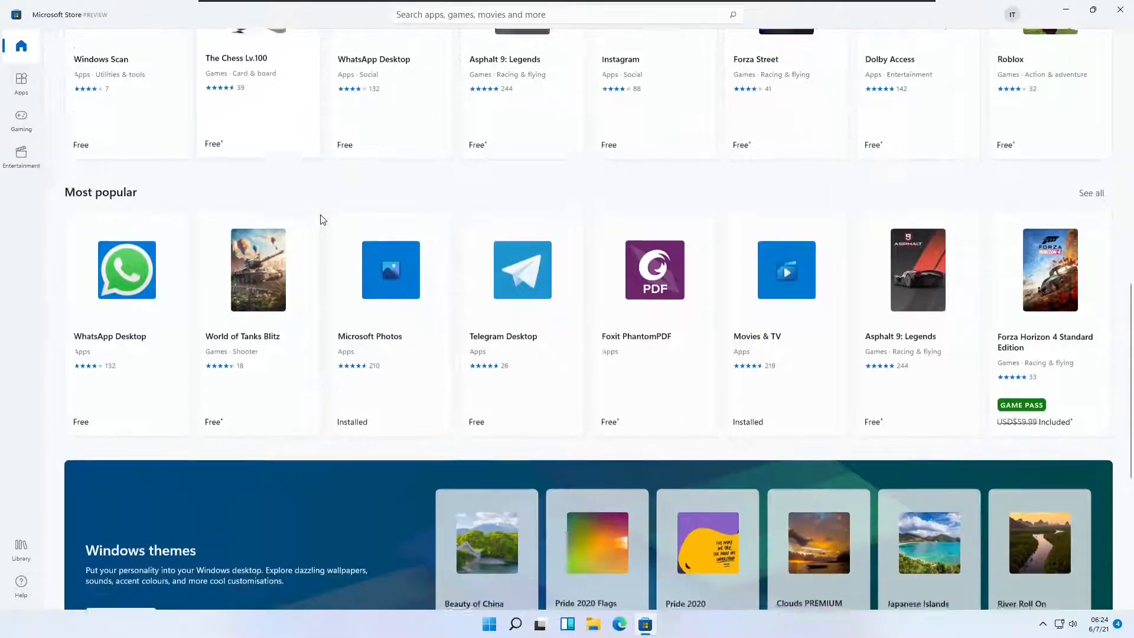
{"action": "scroll", "coordinate": [321, 219], "scroll_direction": "down", "scroll_amount": 5}
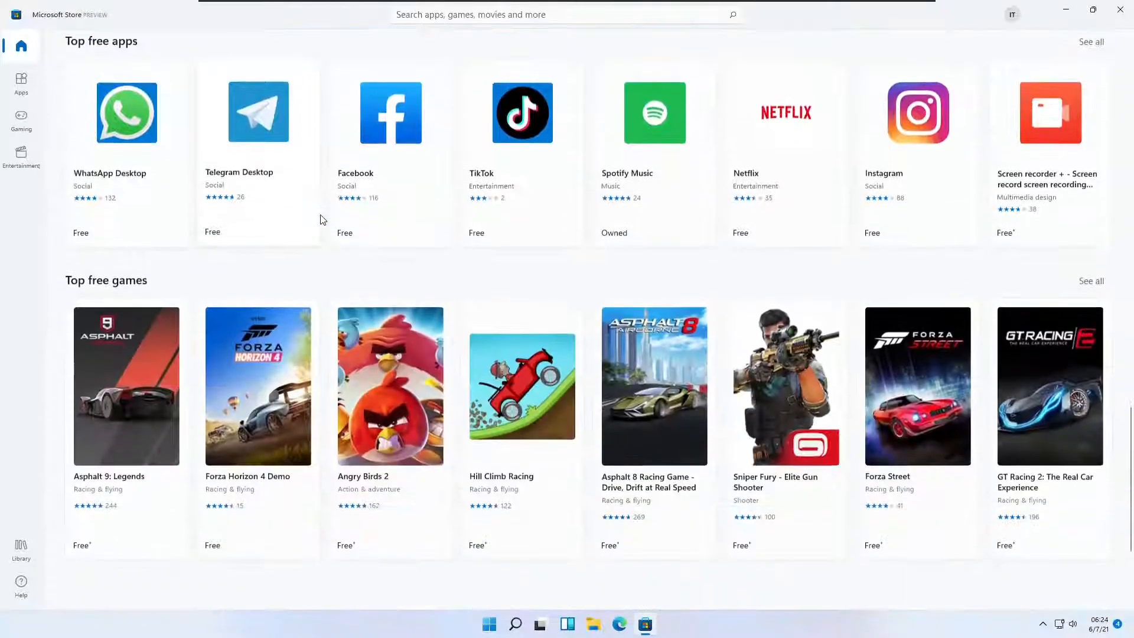
{"action": "scroll", "coordinate": [322, 220], "scroll_direction": "down", "scroll_amount": 3}
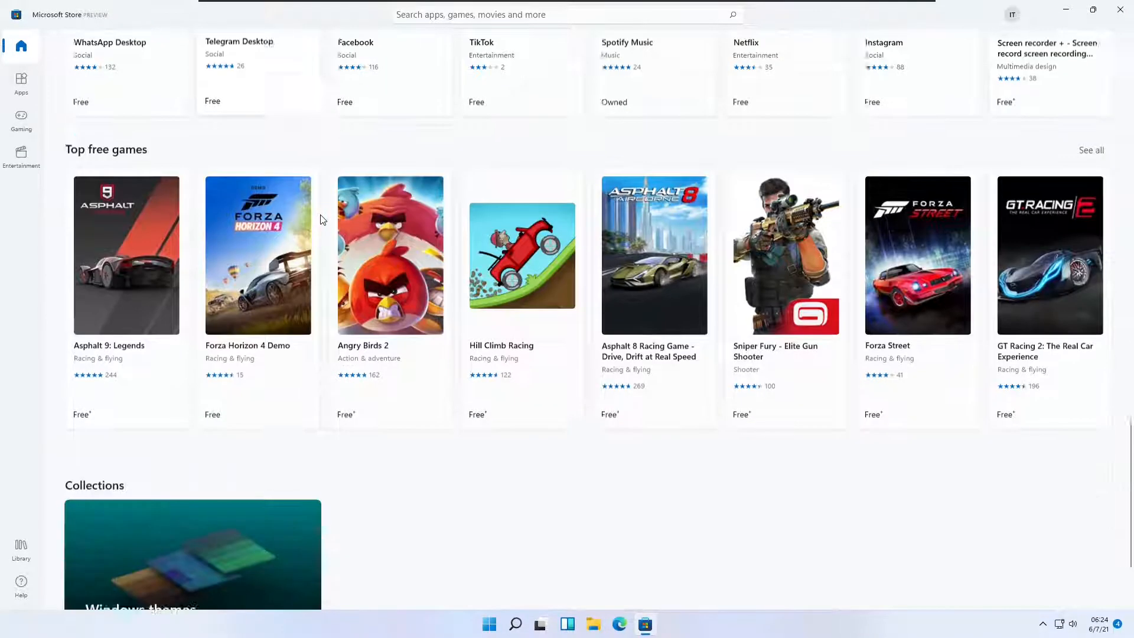
{"action": "scroll", "coordinate": [322, 220], "scroll_direction": "up", "scroll_amount": 10}
{"action": "scroll", "coordinate": [320, 215], "scroll_direction": "up", "scroll_amount": 15}
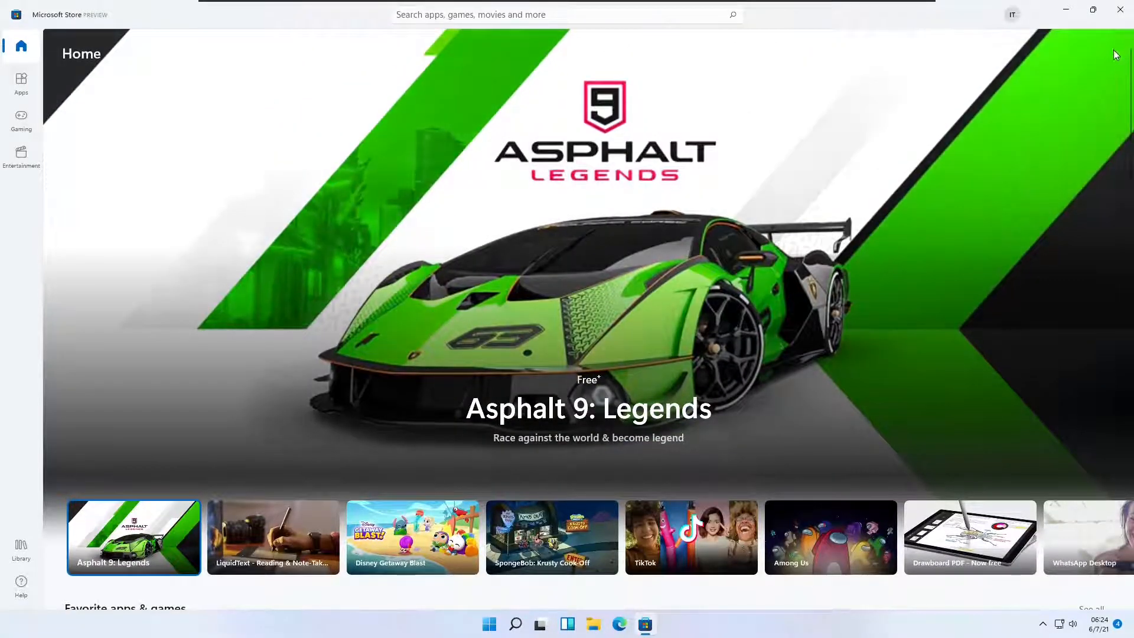
{"action": "left_click", "coordinate": [1120, 10]}
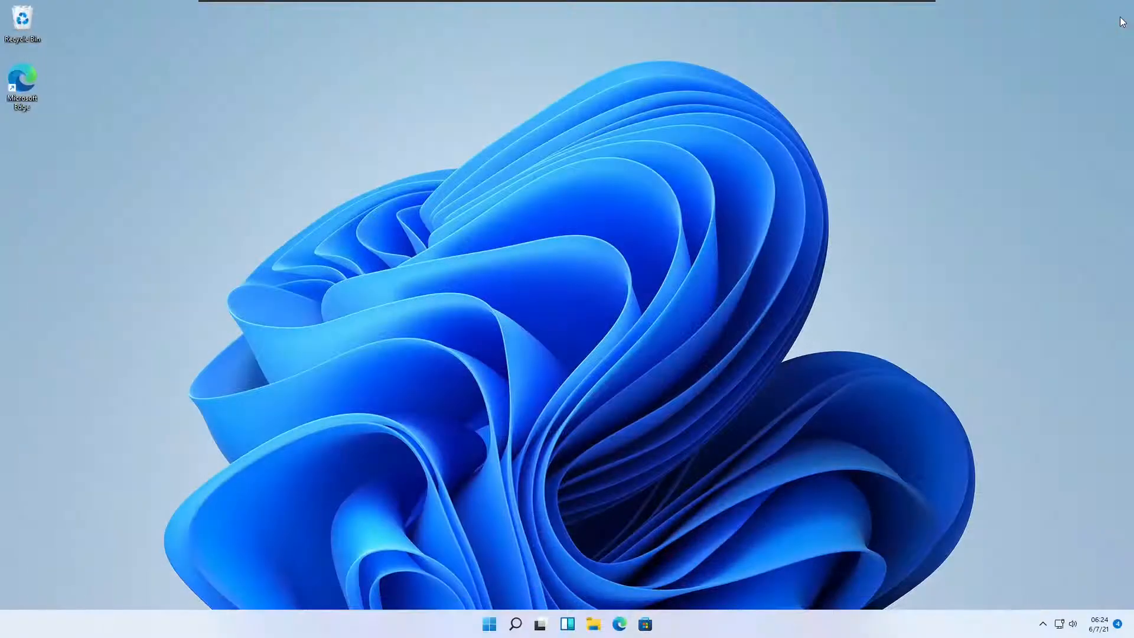
Switch to Windows Security and turn on automatic sample submission and potentially unwanted app blocking, allowing both changes to the device.
{"action": "left_click", "coordinate": [1042, 625]}
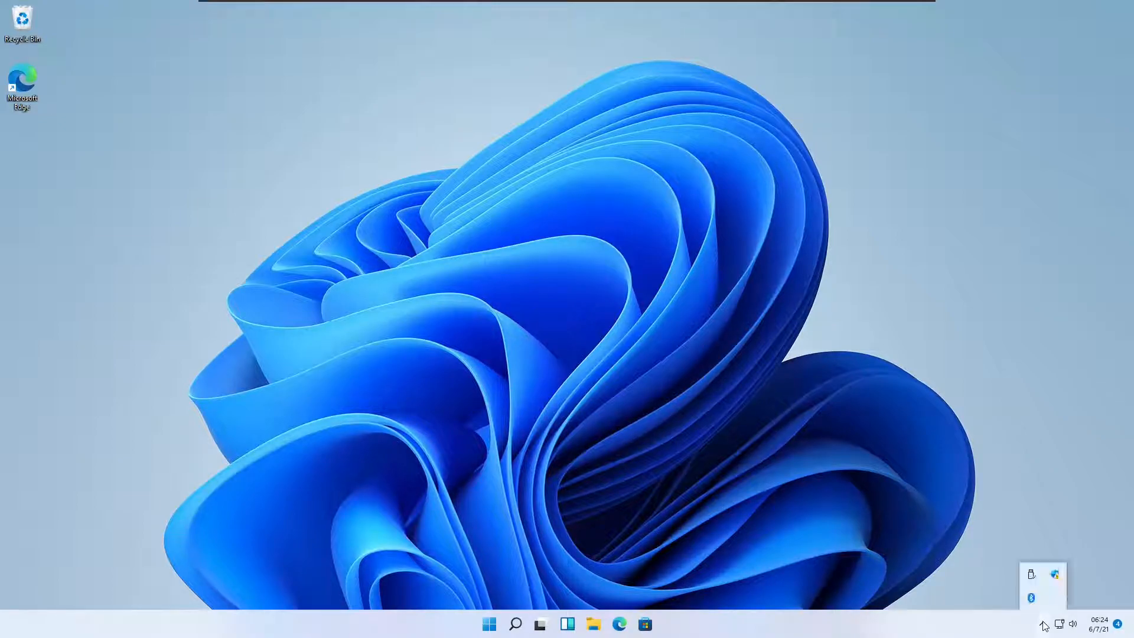
{"action": "left_click", "coordinate": [1055, 575]}
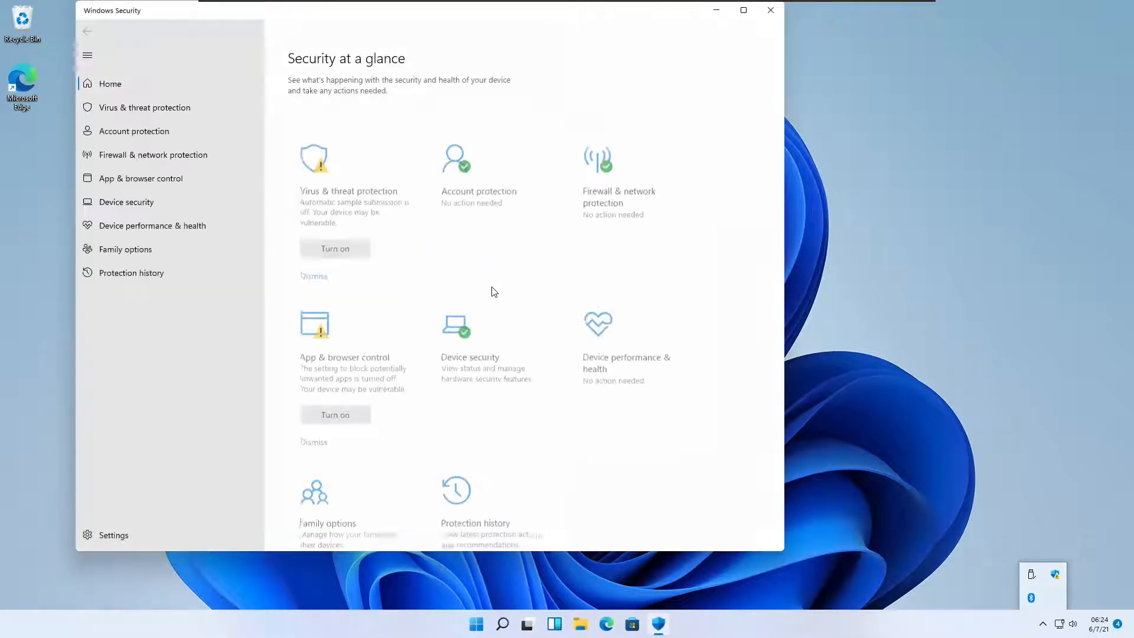
{"action": "left_click", "coordinate": [352, 241]}
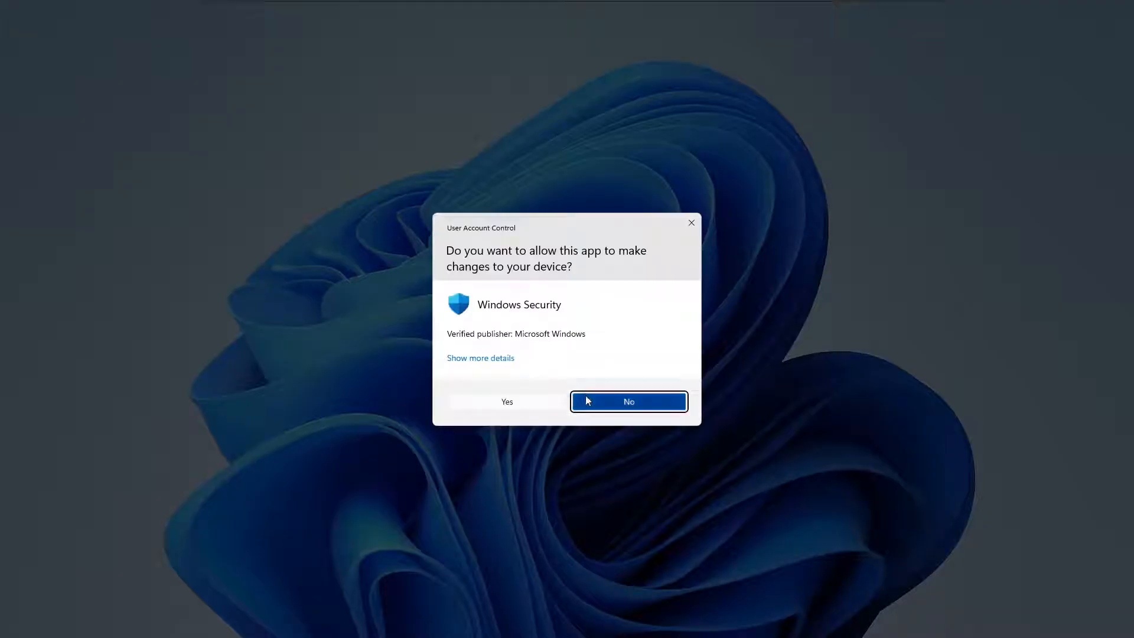
{"action": "left_click", "coordinate": [551, 404]}
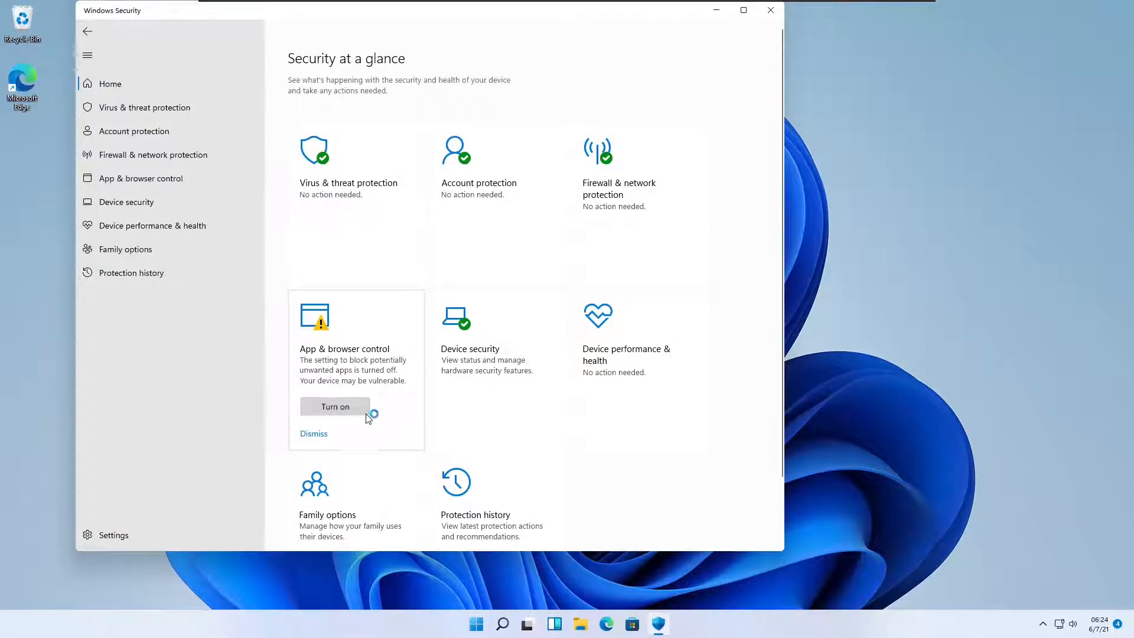
{"action": "left_click", "coordinate": [363, 409]}
{"action": "left_click", "coordinate": [542, 403]}
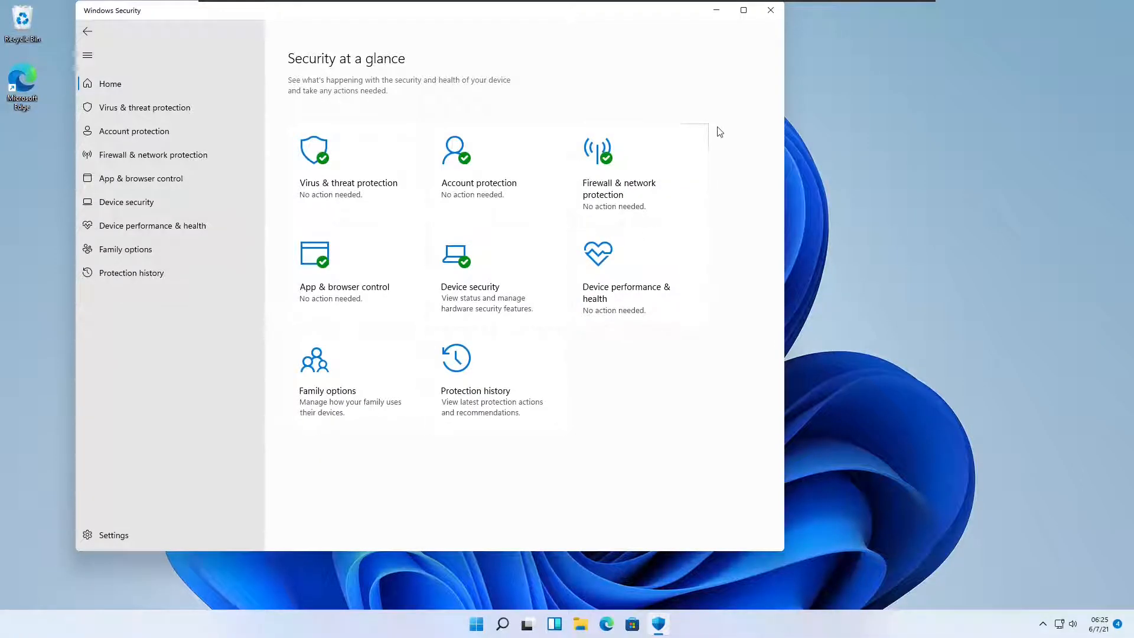
Close Windows Security and look at the hidden tray icons and the quick settings' edit mode without changing anything.
{"action": "left_click", "coordinate": [771, 10]}
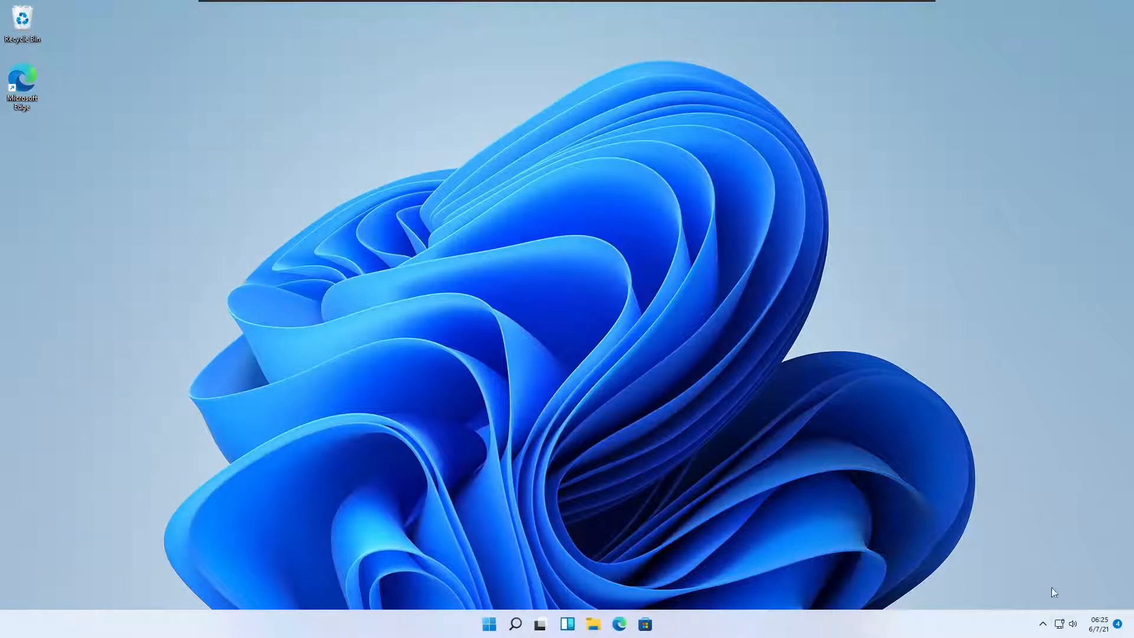
{"action": "left_click", "coordinate": [1043, 624]}
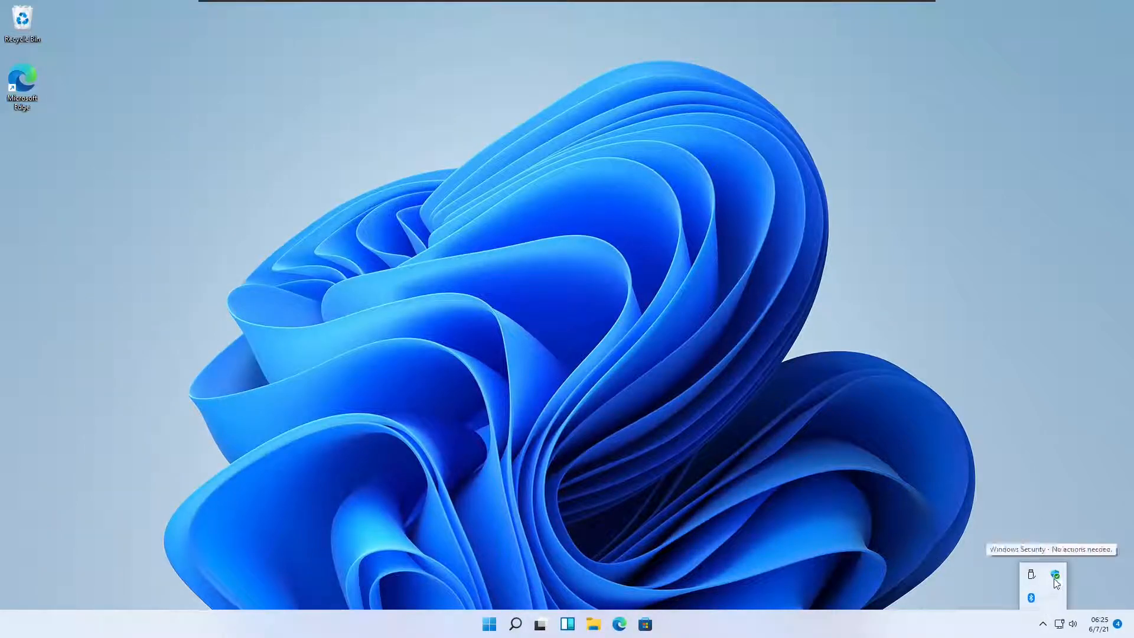
{"action": "left_click", "coordinate": [1061, 625]}
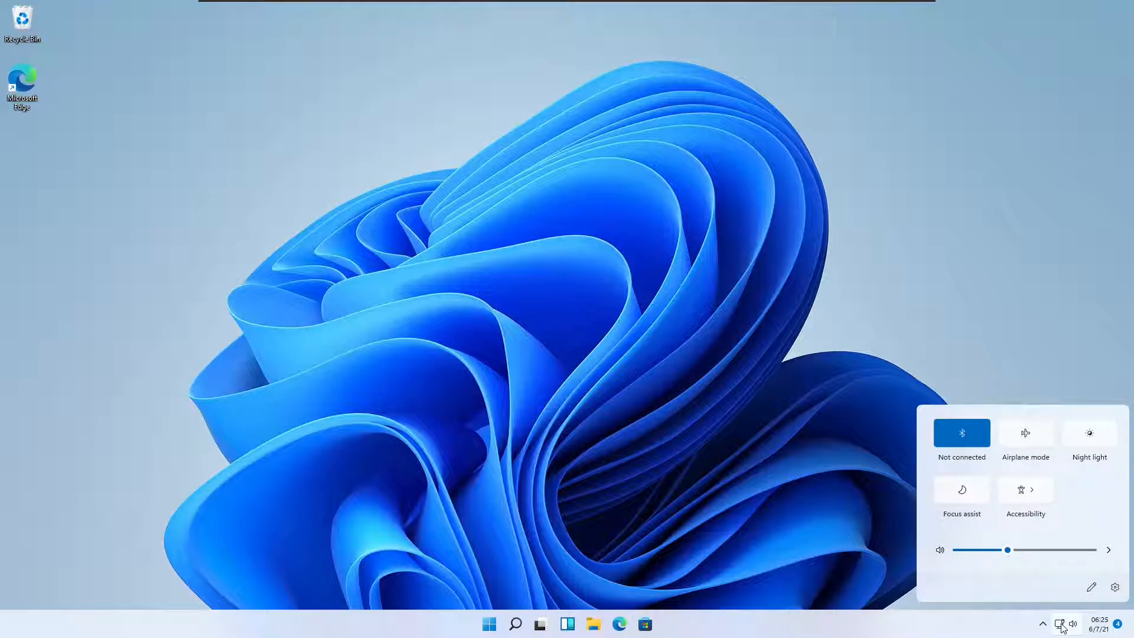
{"action": "left_click", "coordinate": [1093, 588]}
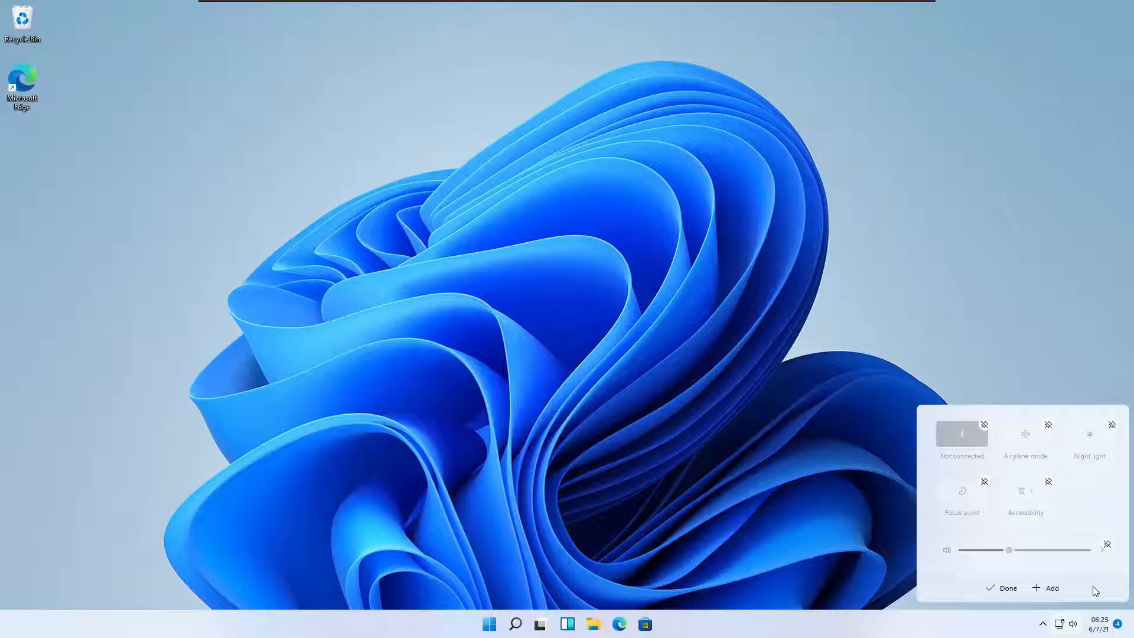
{"action": "left_click", "coordinate": [1002, 588]}
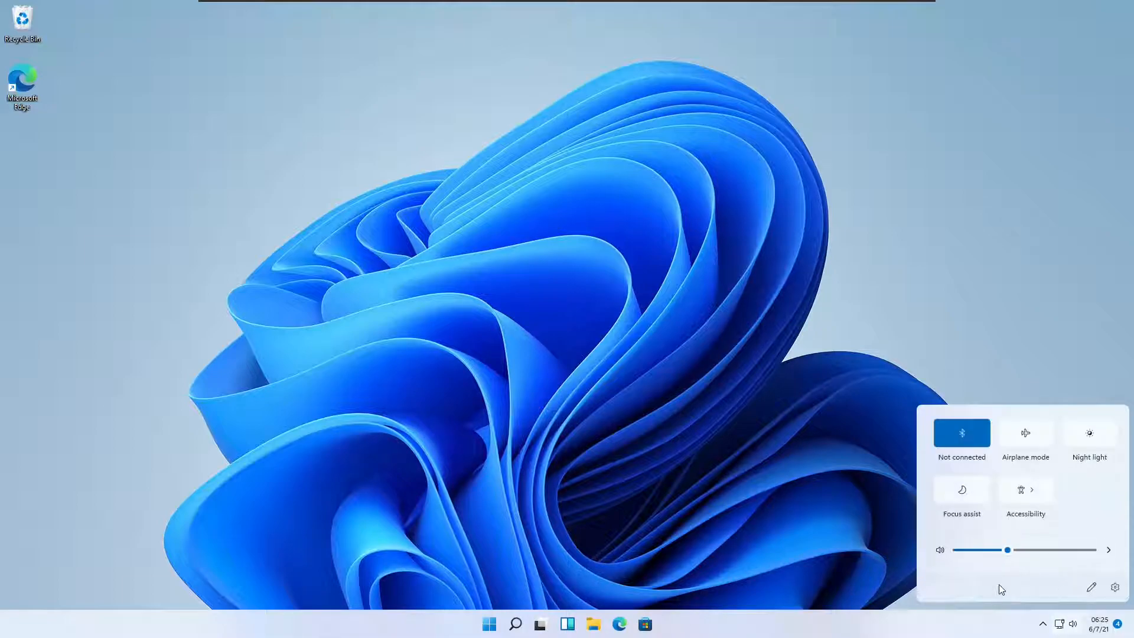
Turn airplane mode and night light on in the quick settings, and switch both back off.
{"action": "left_click", "coordinate": [1043, 447]}
{"action": "left_click", "coordinate": [1106, 443]}
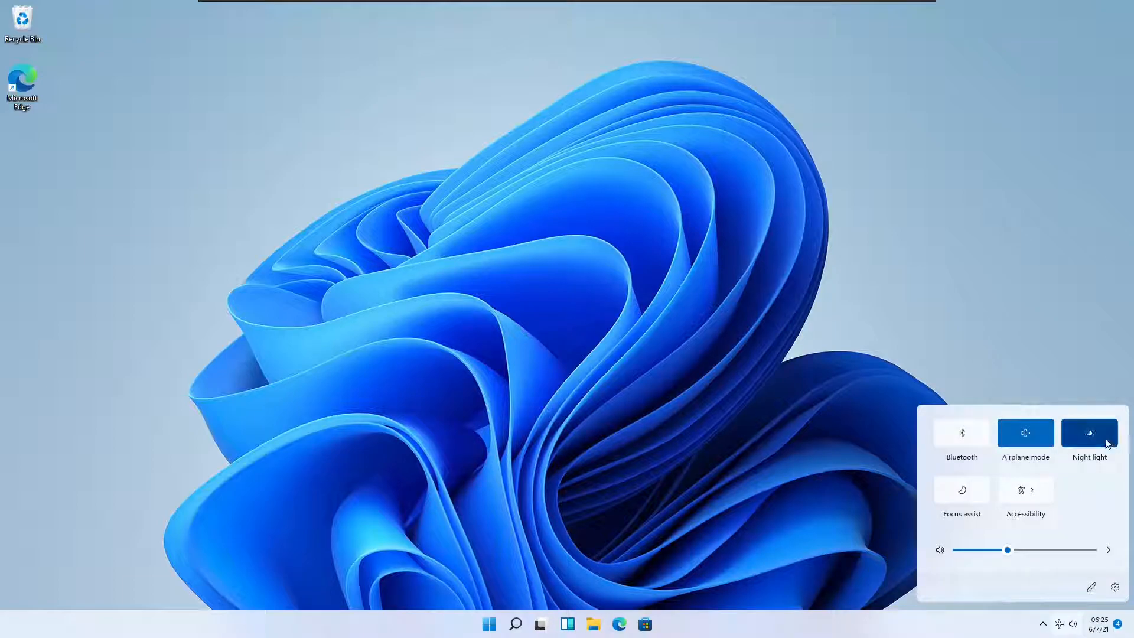
{"action": "left_click", "coordinate": [1106, 443]}
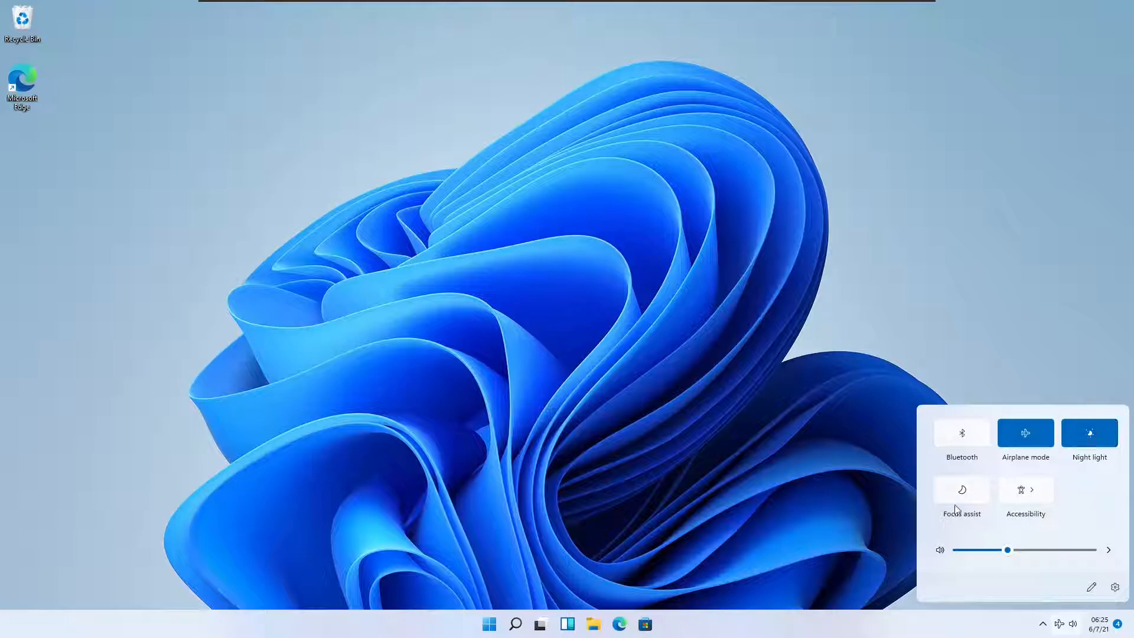
{"action": "left_click", "coordinate": [1041, 444]}
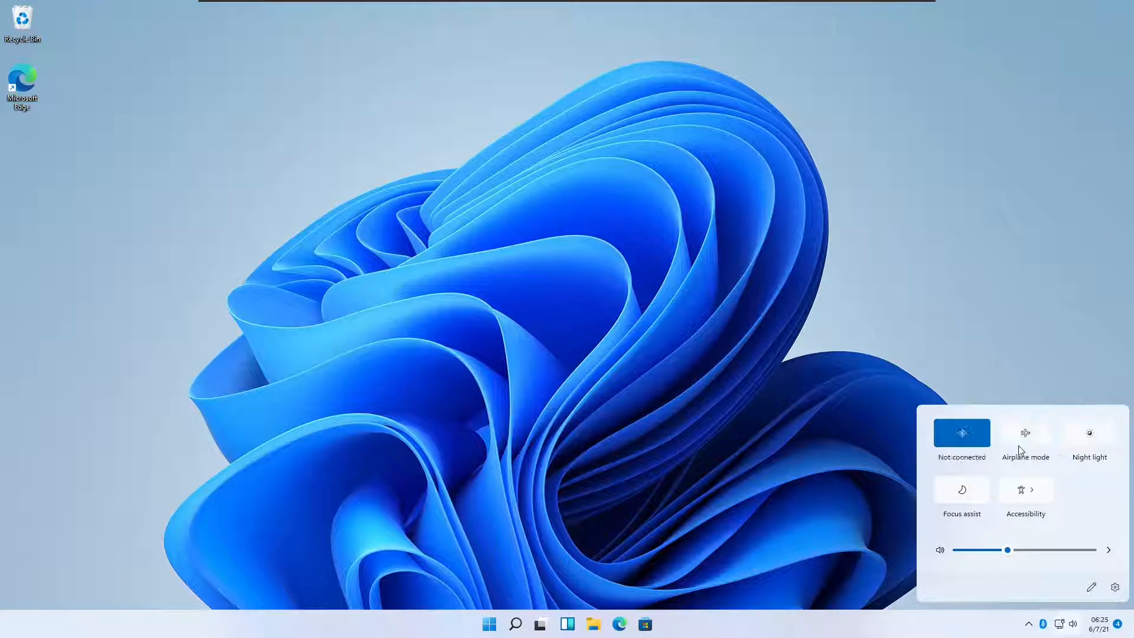
Edit the quick settings: unpin Night light and add Connect and Nearby sharing.
{"action": "left_click", "coordinate": [1092, 588]}
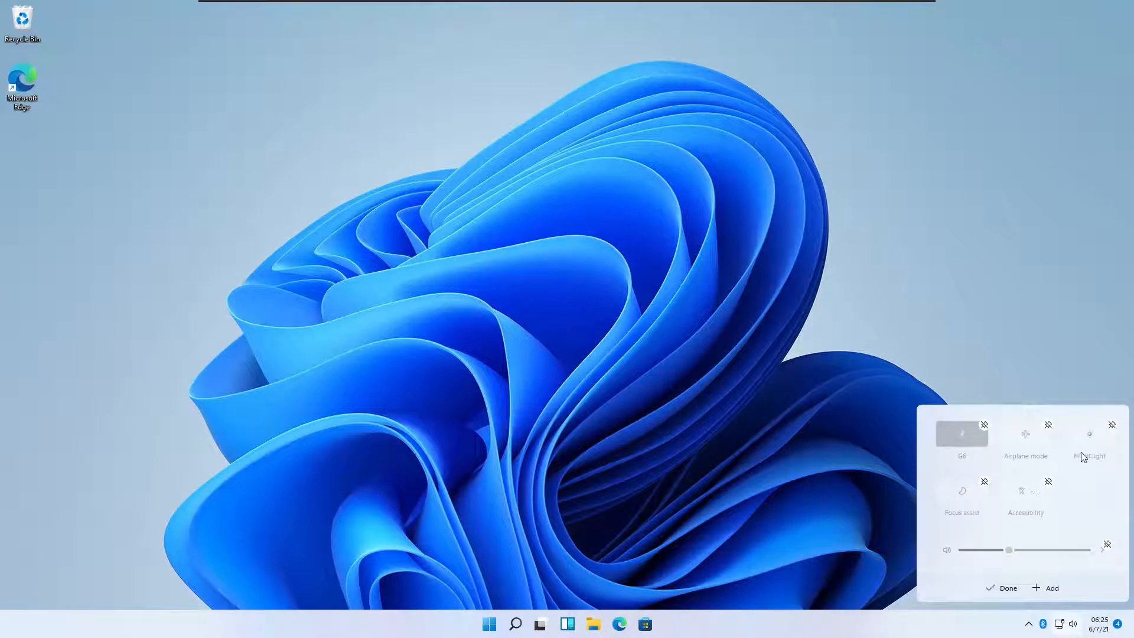
{"action": "left_click", "coordinate": [1111, 425]}
{"action": "left_click", "coordinate": [1045, 589]}
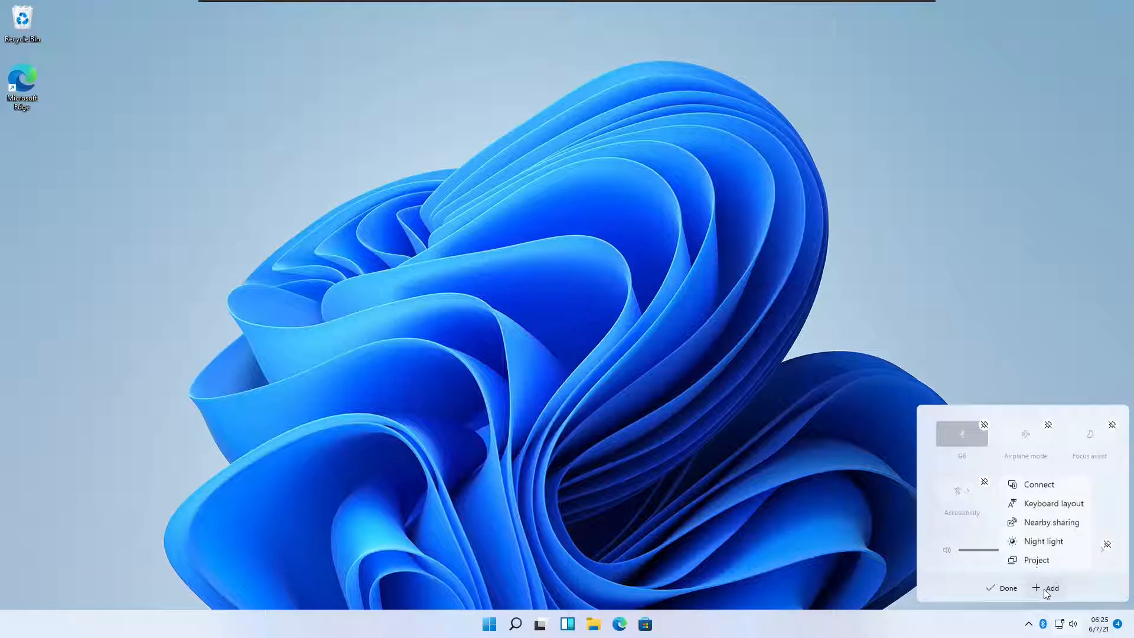
{"action": "left_click", "coordinate": [1067, 492]}
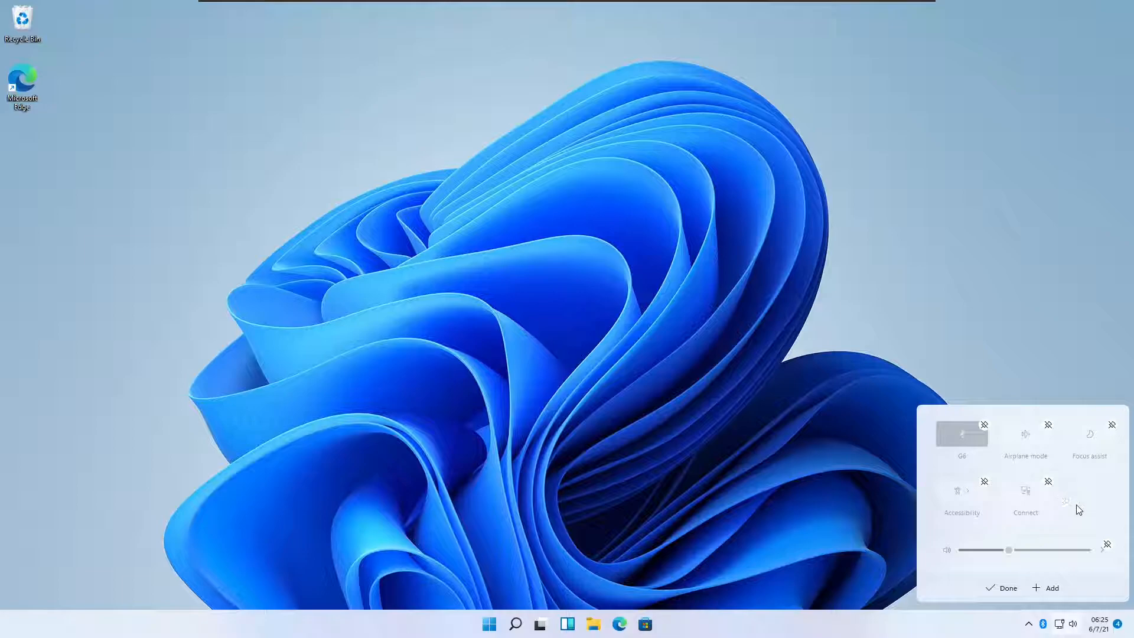
{"action": "left_click", "coordinate": [1052, 589]}
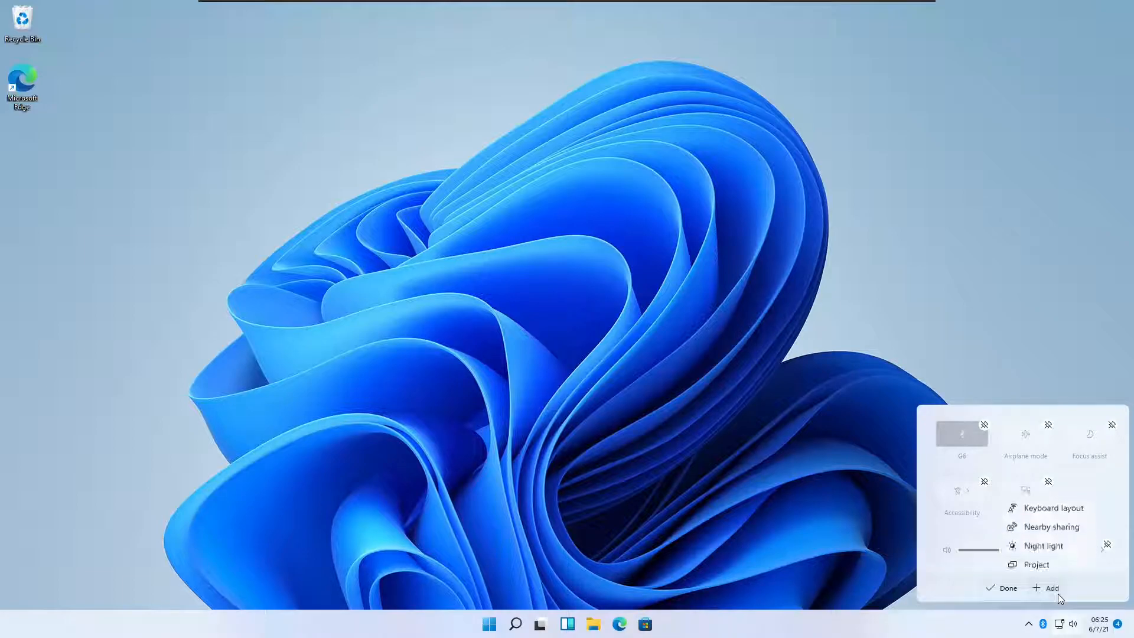
{"action": "left_click", "coordinate": [1064, 526]}
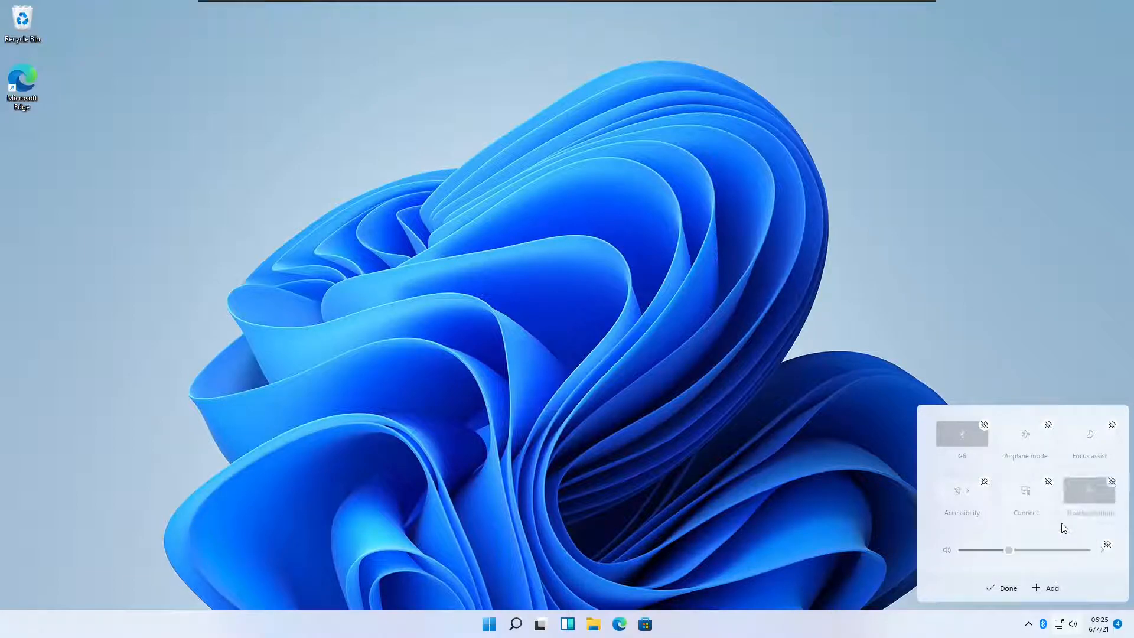
Add Night light and Keyboard layout to the quick settings and finish editing.
{"action": "left_click", "coordinate": [1054, 589]}
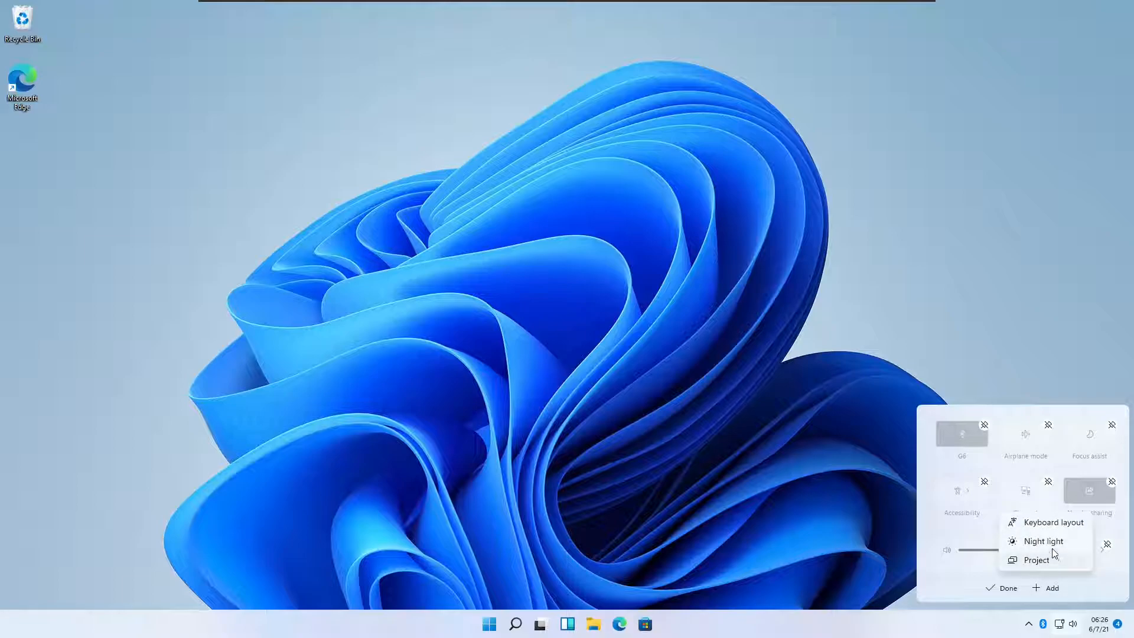
{"action": "left_click", "coordinate": [1054, 542]}
{"action": "left_click", "coordinate": [1052, 587]}
{"action": "left_click", "coordinate": [1048, 541]}
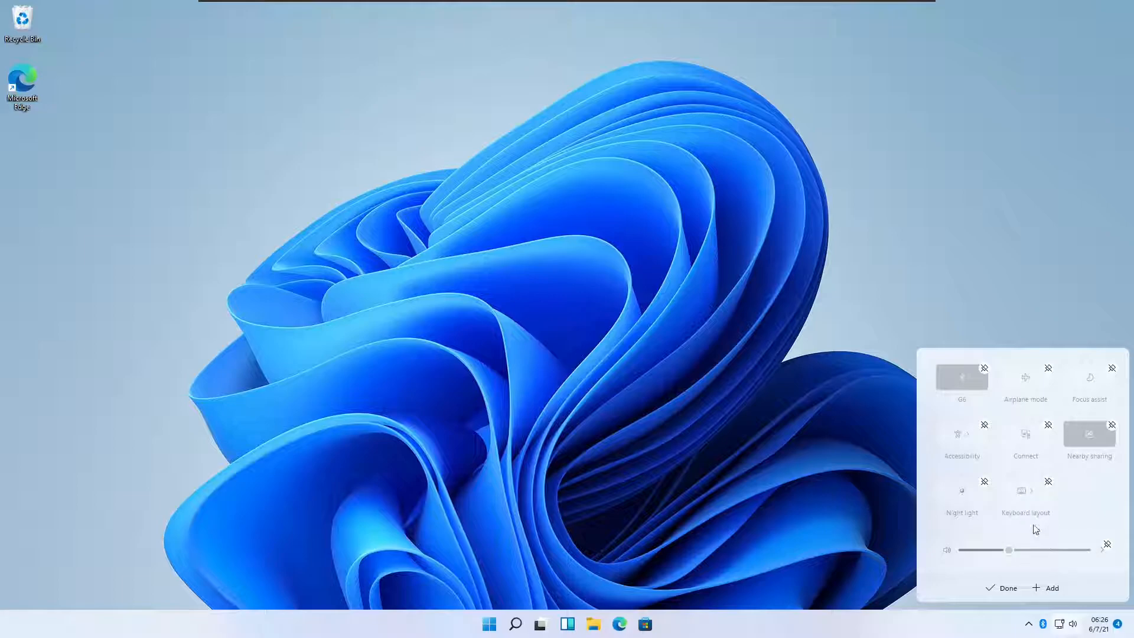
{"action": "left_click", "coordinate": [1006, 587]}
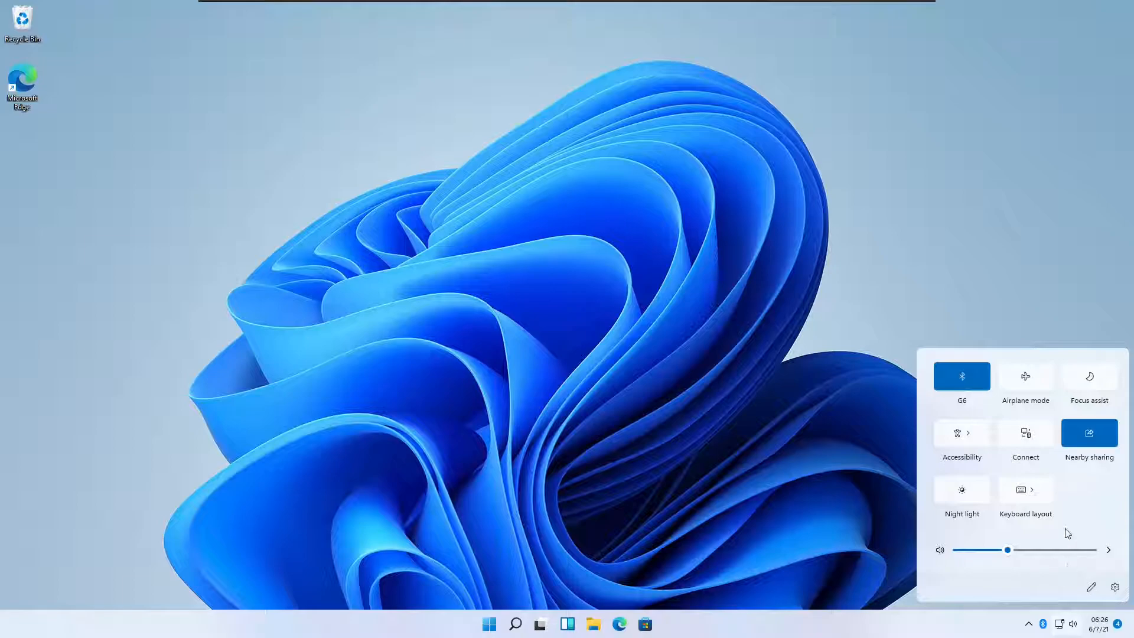
Open Settings from the quick settings, look through the System categories, and close Settings.
{"action": "left_click", "coordinate": [1115, 588]}
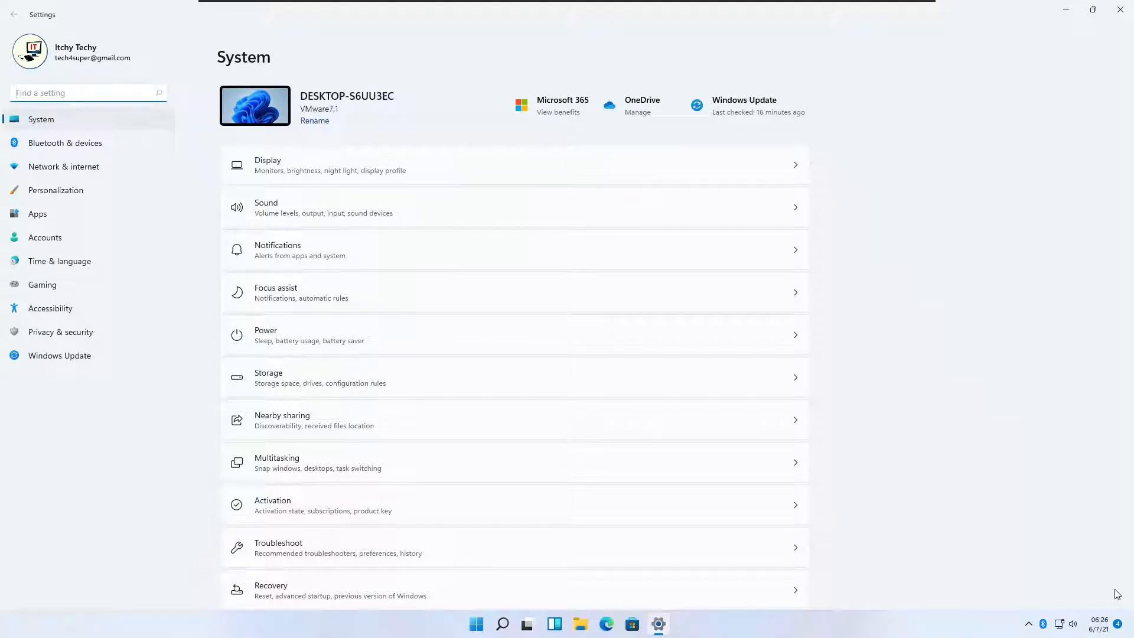
{"action": "scroll", "coordinate": [986, 440], "scroll_direction": "down", "scroll_amount": 5}
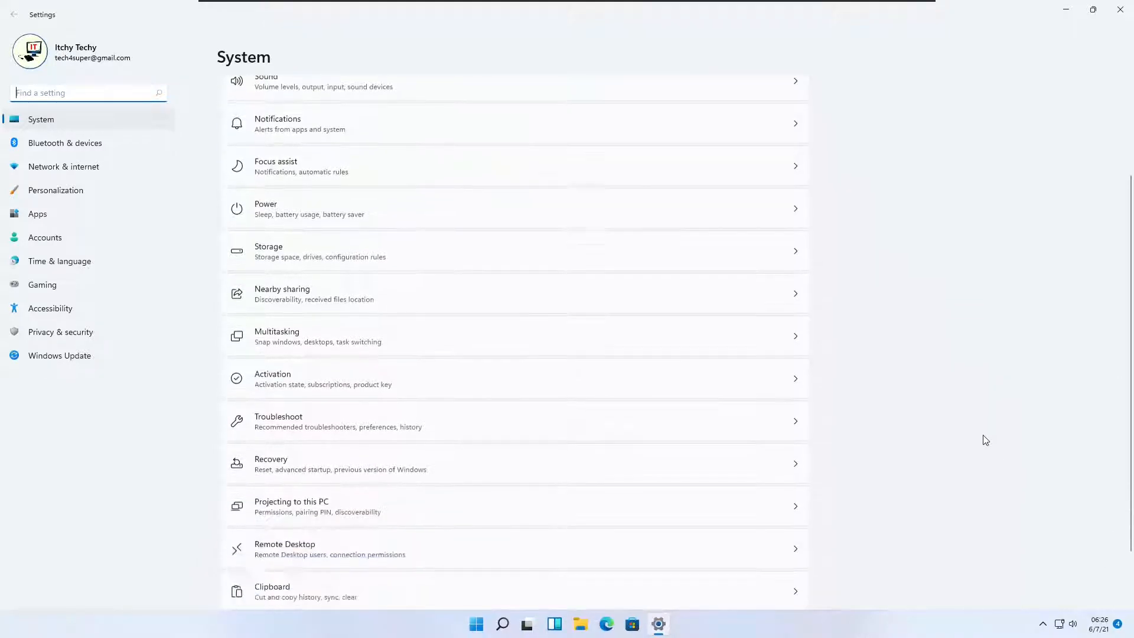
{"action": "scroll", "coordinate": [986, 441], "scroll_direction": "up", "scroll_amount": 2}
{"action": "scroll", "coordinate": [985, 441], "scroll_direction": "up", "scroll_amount": 3}
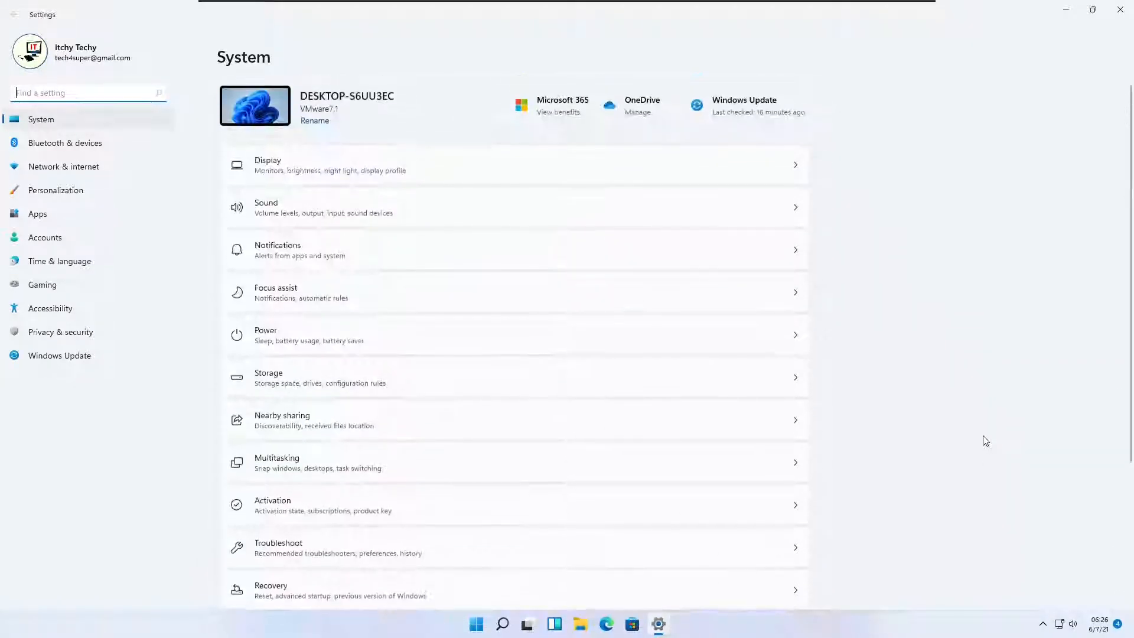
{"action": "left_click", "coordinate": [1120, 9]}
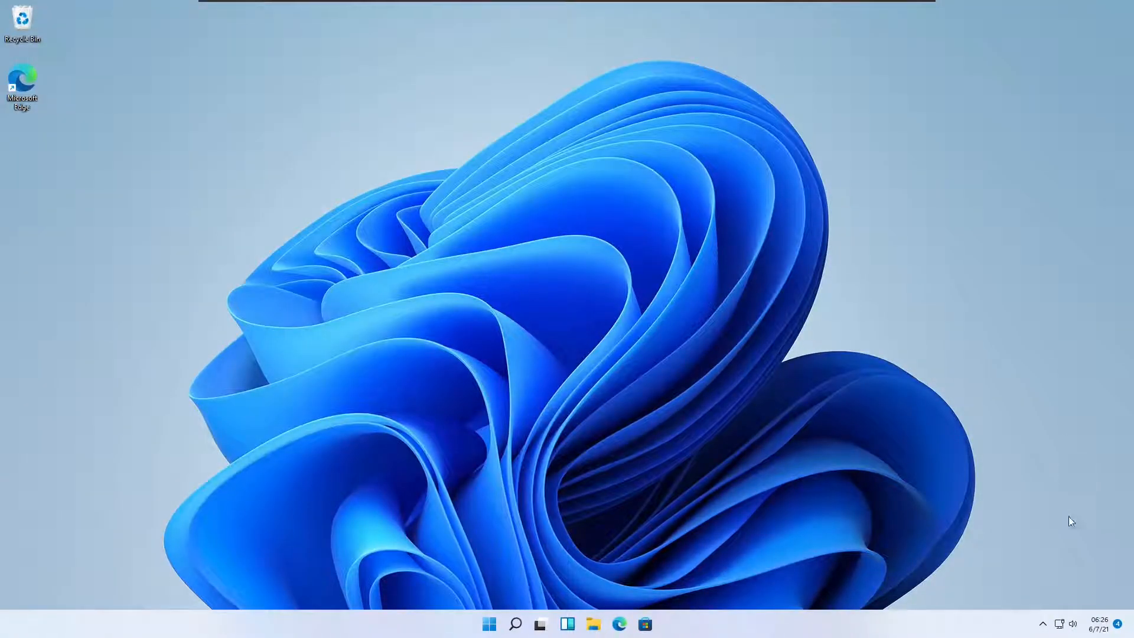
Look at the volume output devices in the quick settings and the full Sound settings page, and close Settings.
{"action": "left_click", "coordinate": [1074, 624]}
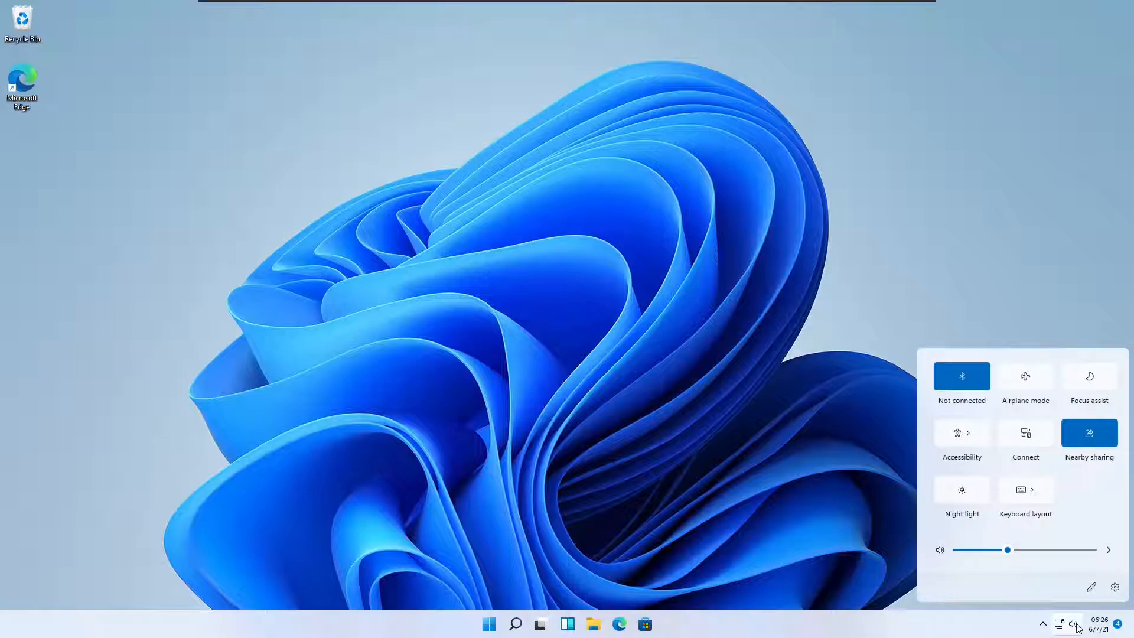
{"action": "left_click", "coordinate": [1114, 552]}
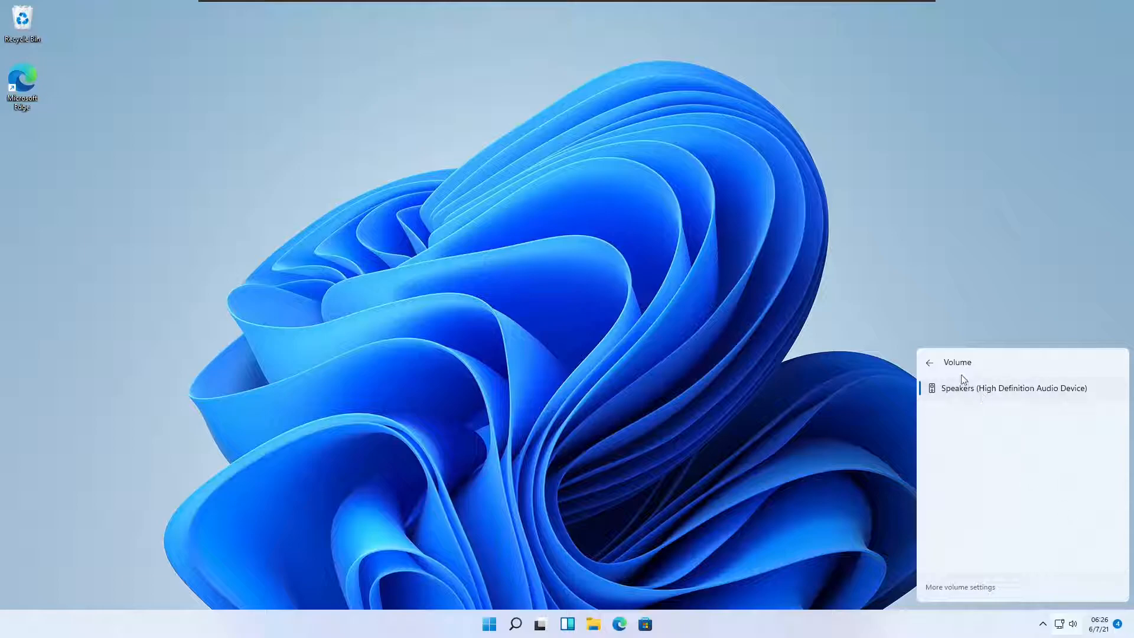
{"action": "left_click", "coordinate": [930, 363]}
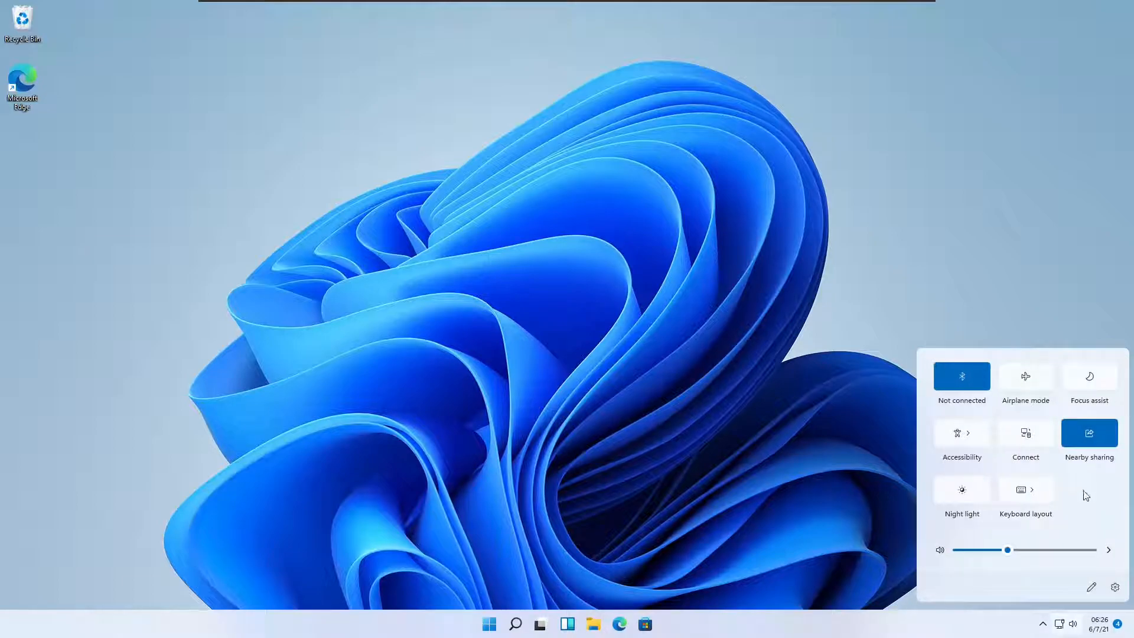
{"action": "left_click", "coordinate": [1111, 553]}
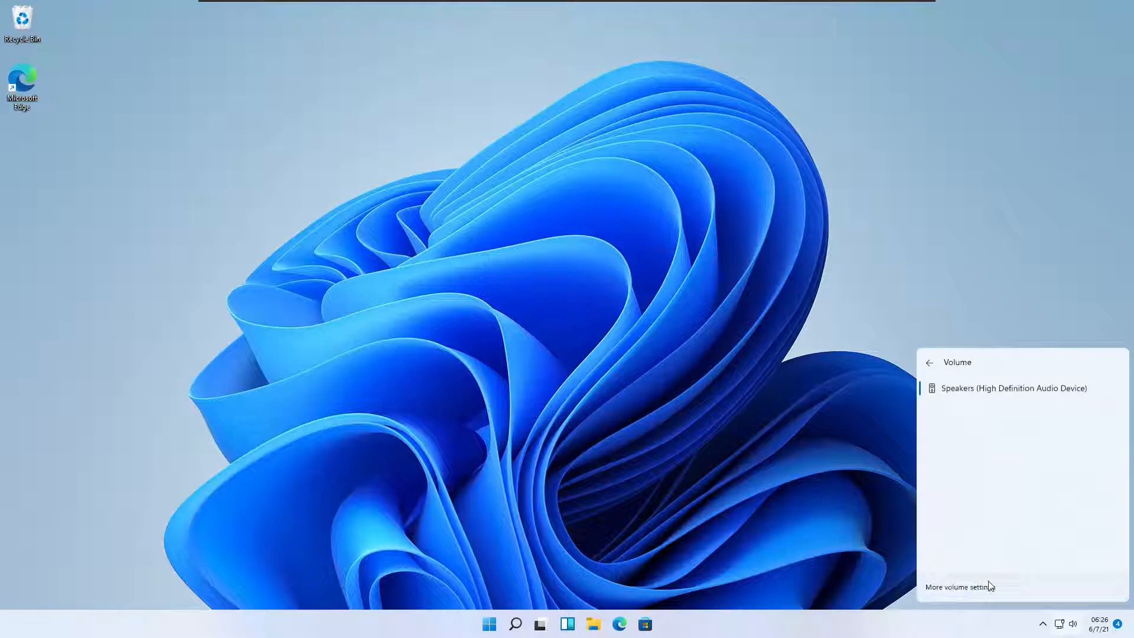
{"action": "left_click", "coordinate": [987, 585]}
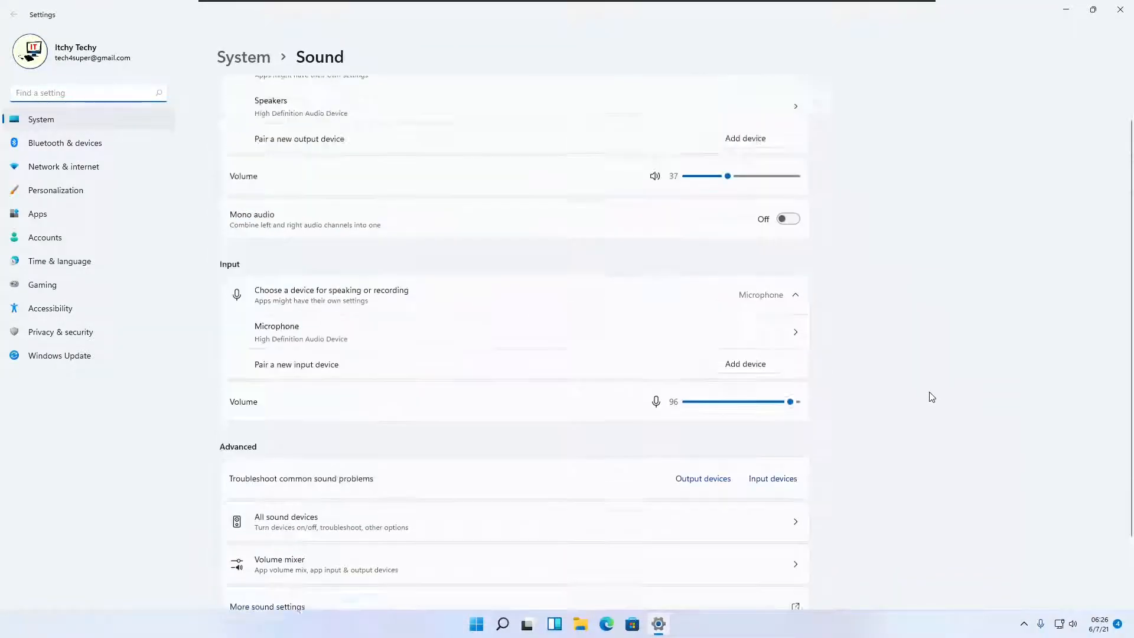
{"action": "left_click", "coordinate": [1120, 10]}
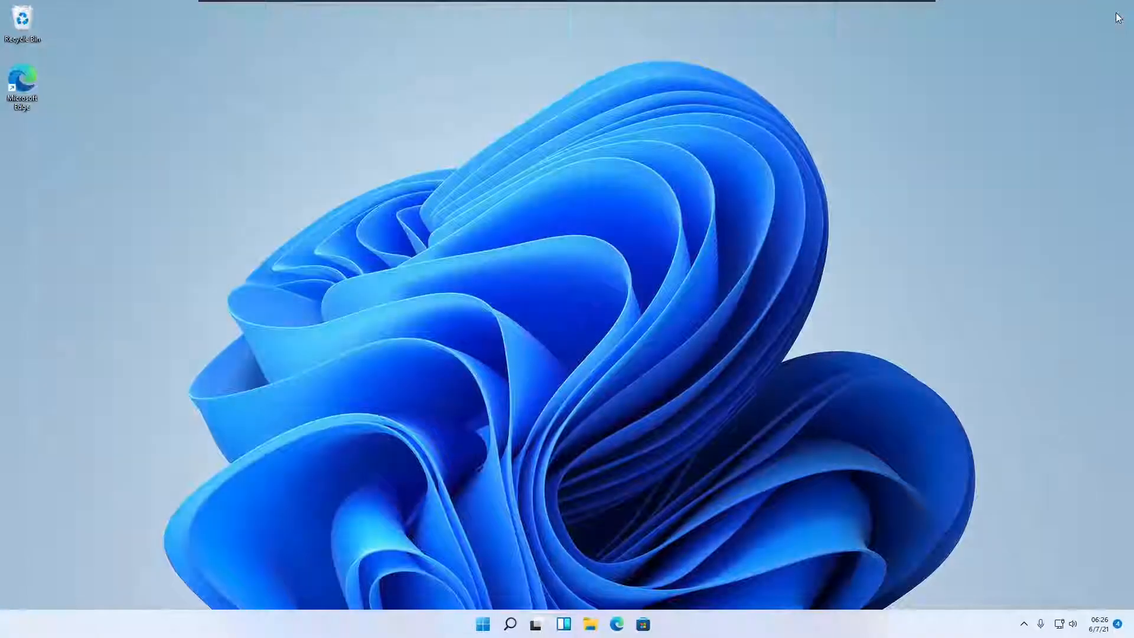
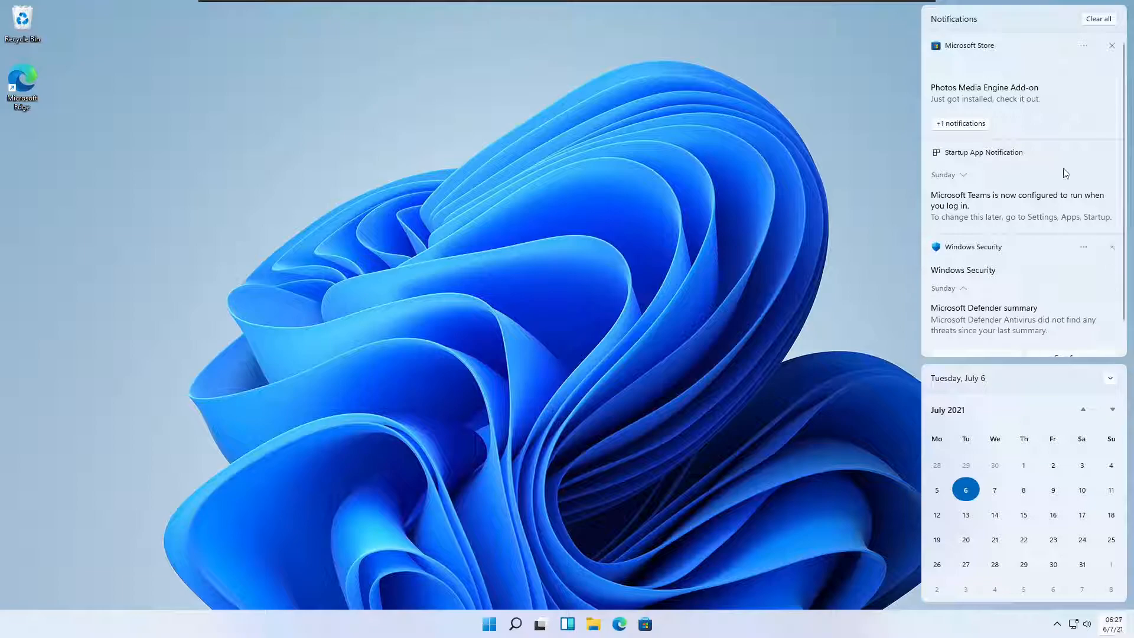
Look through the notifications, dismiss the Microsoft Defender summary, and clear all remaining notifications.
{"action": "scroll", "coordinate": [1044, 62], "scroll_direction": "down", "scroll_amount": 1}
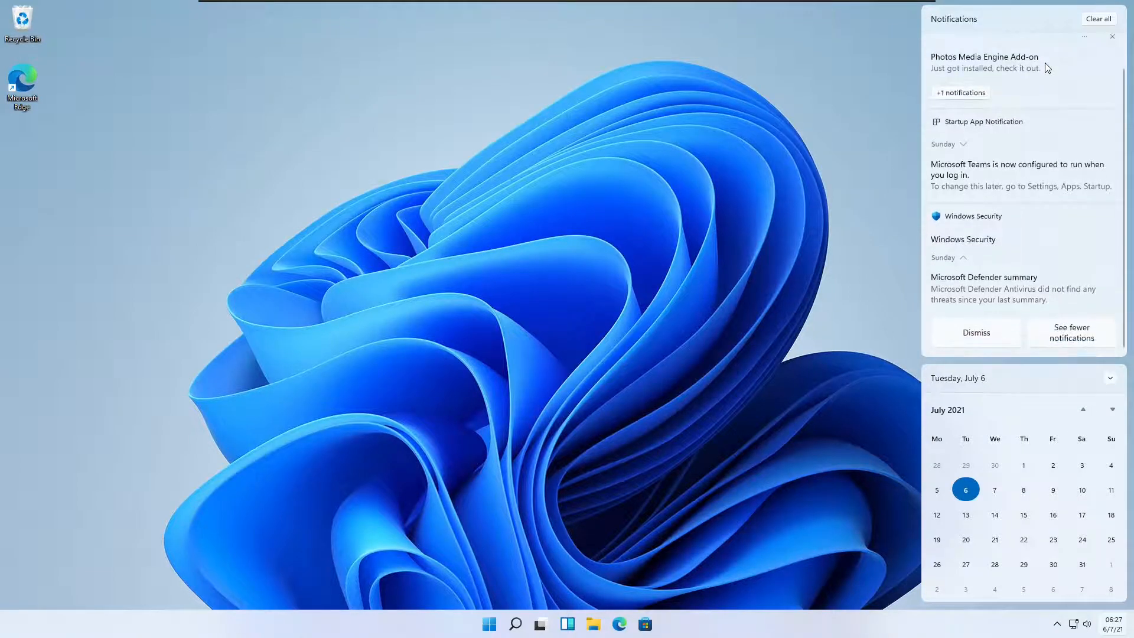
{"action": "scroll", "coordinate": [1054, 239], "scroll_direction": "up", "scroll_amount": 1}
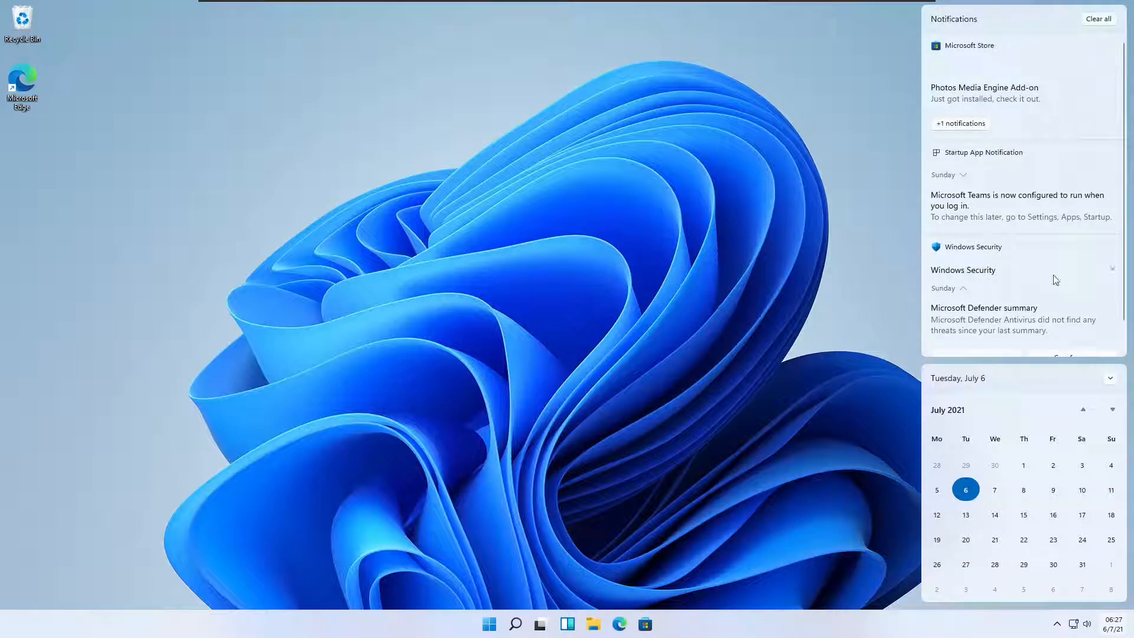
{"action": "scroll", "coordinate": [1055, 278], "scroll_direction": "down", "scroll_amount": 1}
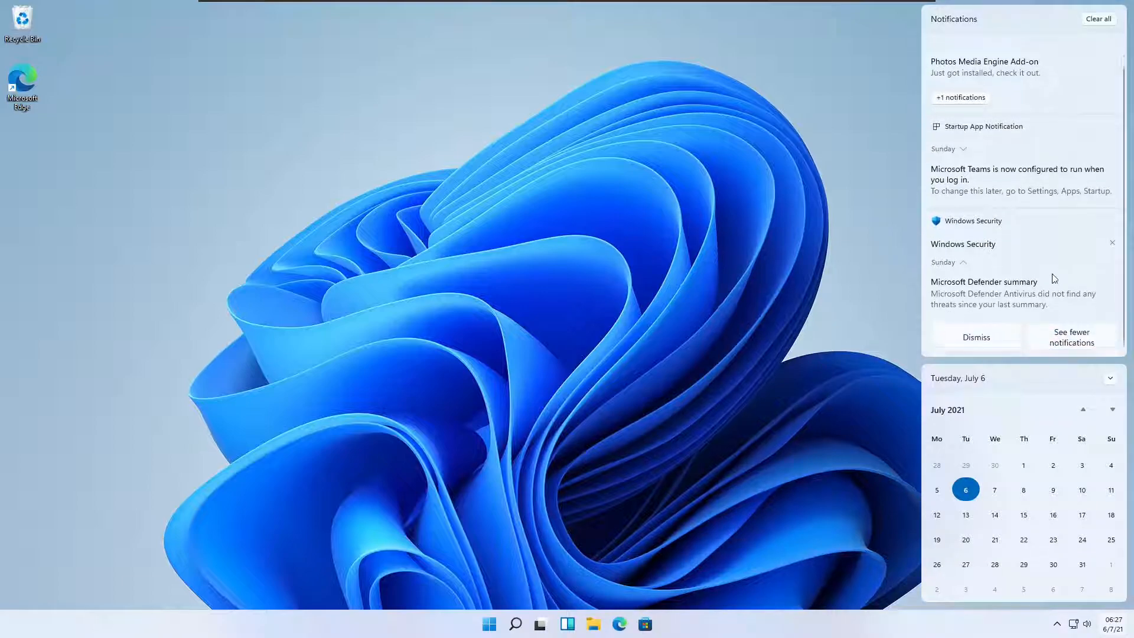
{"action": "left_click", "coordinate": [1005, 330]}
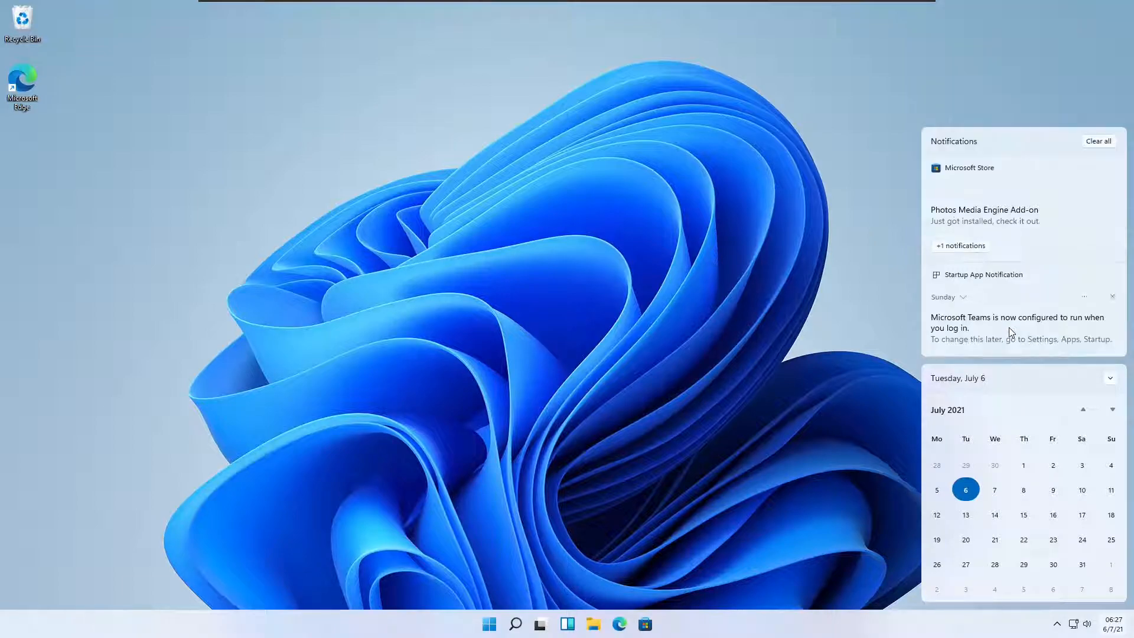
{"action": "left_click", "coordinate": [1108, 142]}
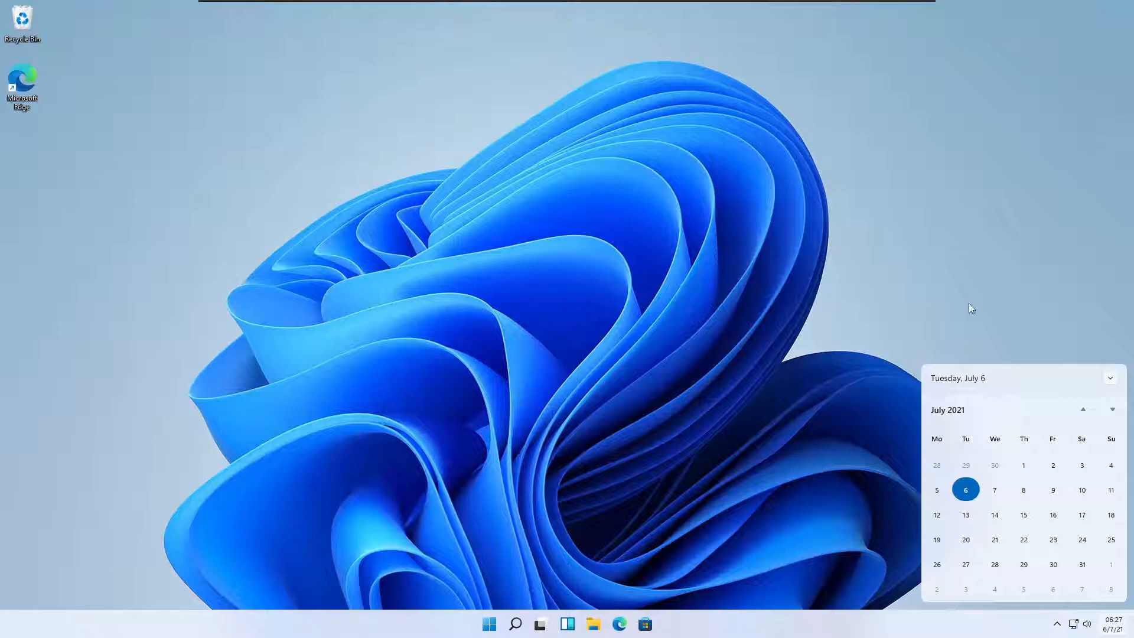
Collapse and re-expand the taskbar calendar, and show June 2021.
{"action": "left_click", "coordinate": [1112, 379]}
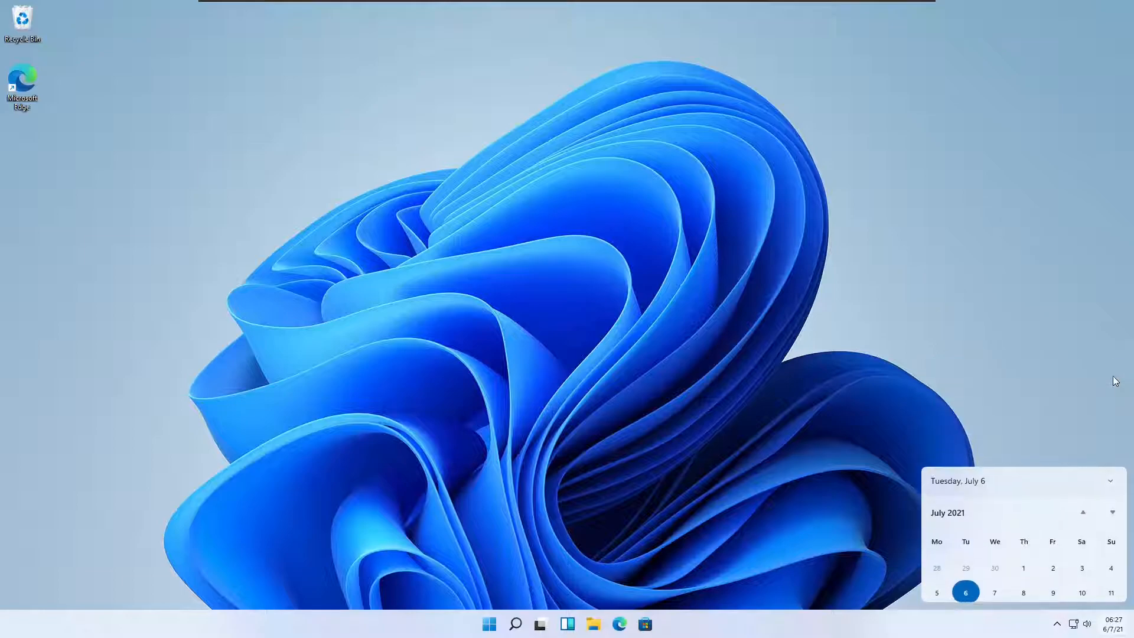
{"action": "left_click", "coordinate": [1110, 483]}
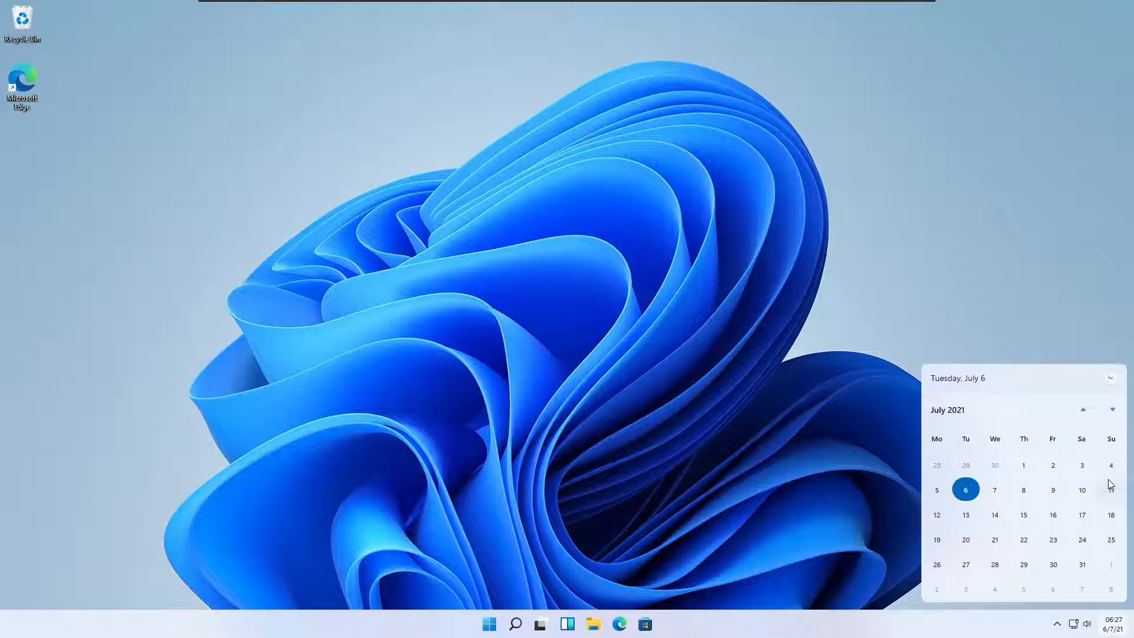
{"action": "left_click", "coordinate": [1081, 410]}
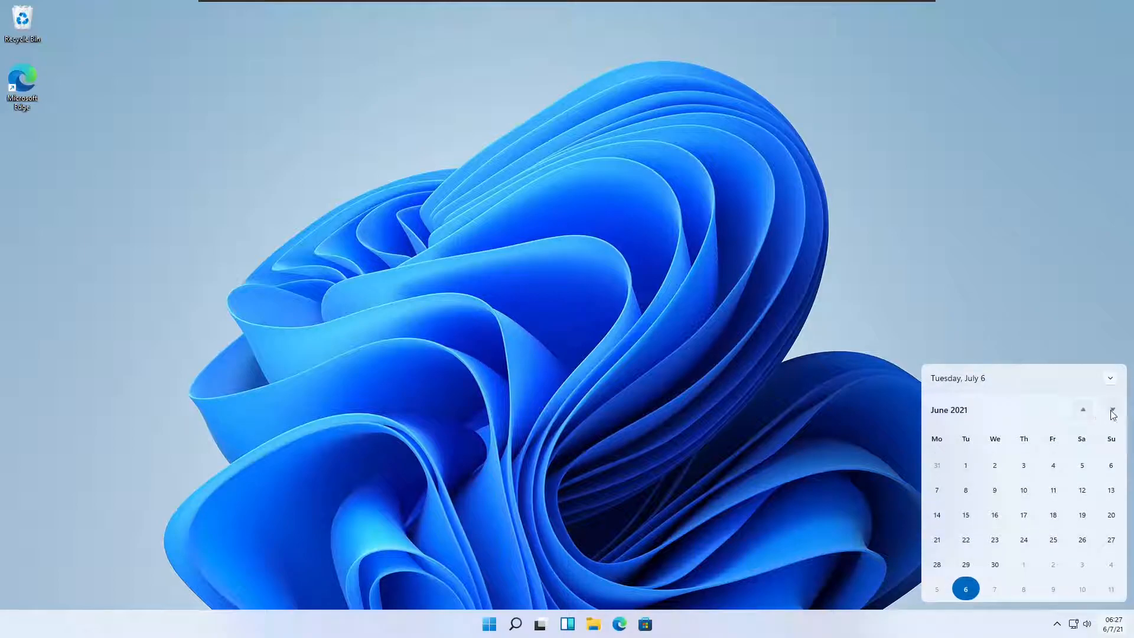
Browse the taskbar calendar months back to July 2021, and collapse and re-expand the calendar.
{"action": "left_click", "coordinate": [1113, 412]}
{"action": "left_click", "coordinate": [1113, 412]}
{"action": "left_click", "coordinate": [1084, 411]}
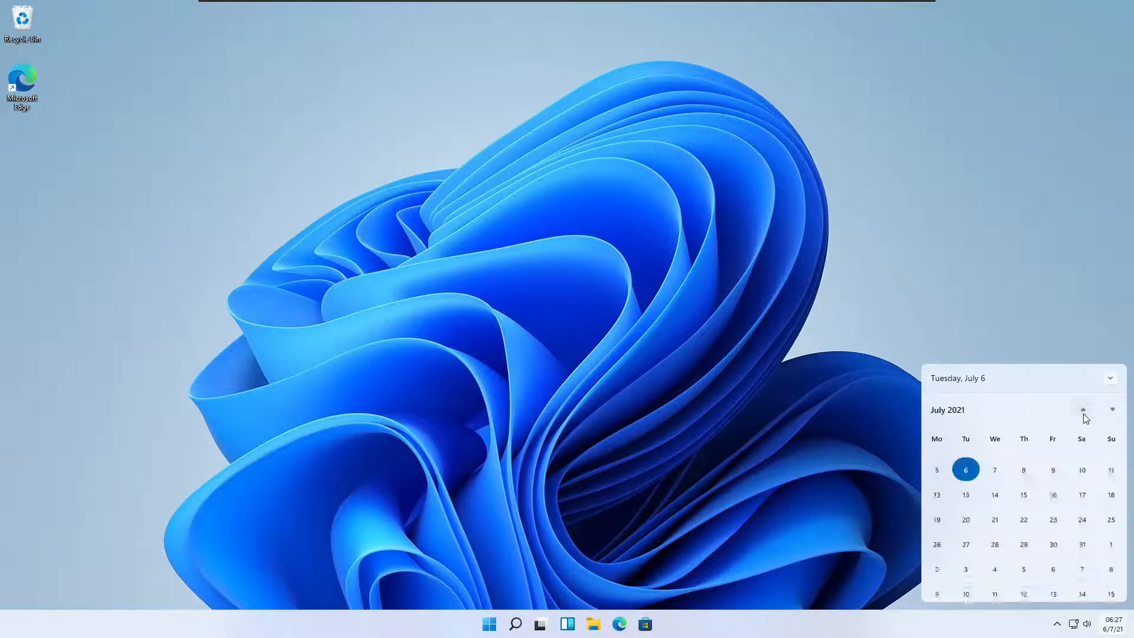
{"action": "left_click", "coordinate": [955, 381]}
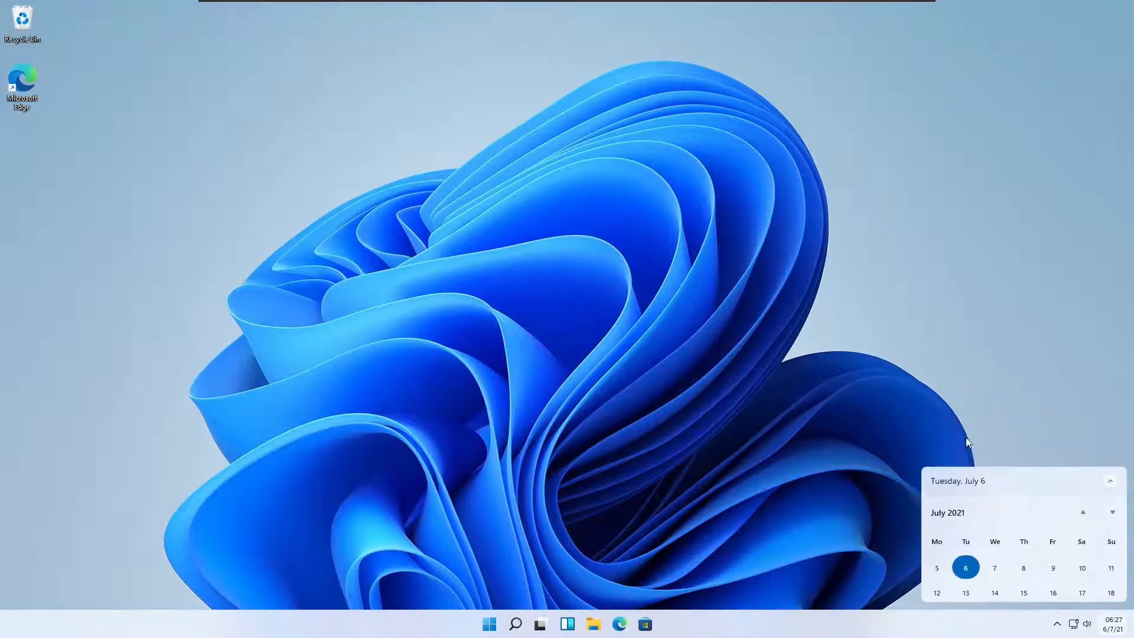
{"action": "left_click", "coordinate": [964, 479]}
View the calendar's month and year overviews, choose 2021 and July, and close the calendar.
{"action": "left_click", "coordinate": [941, 409]}
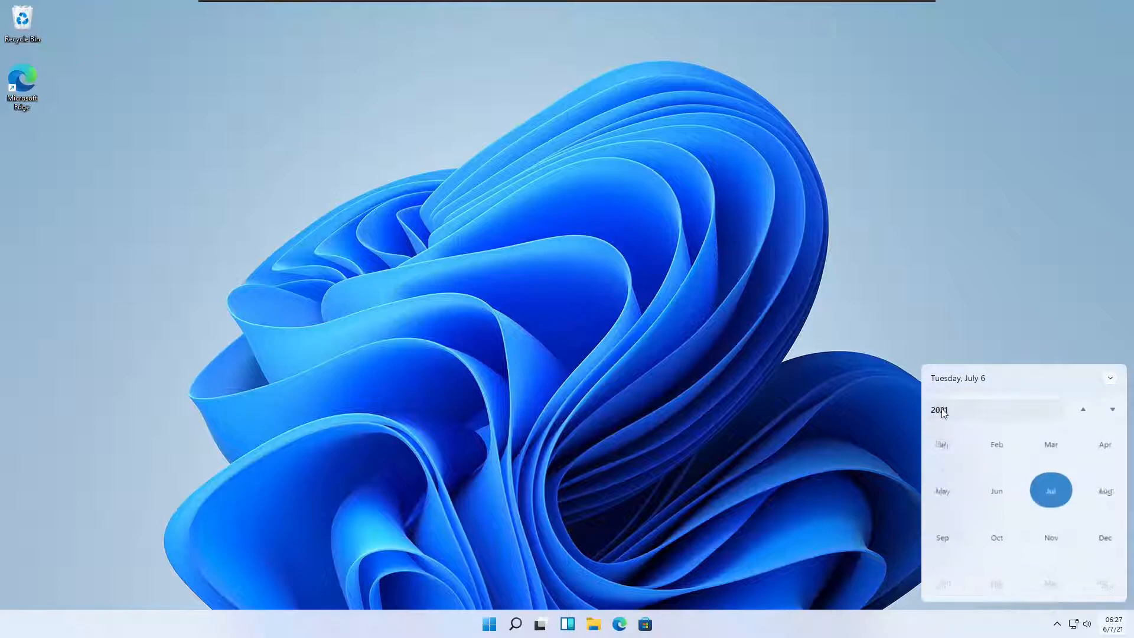
{"action": "left_click", "coordinate": [941, 410]}
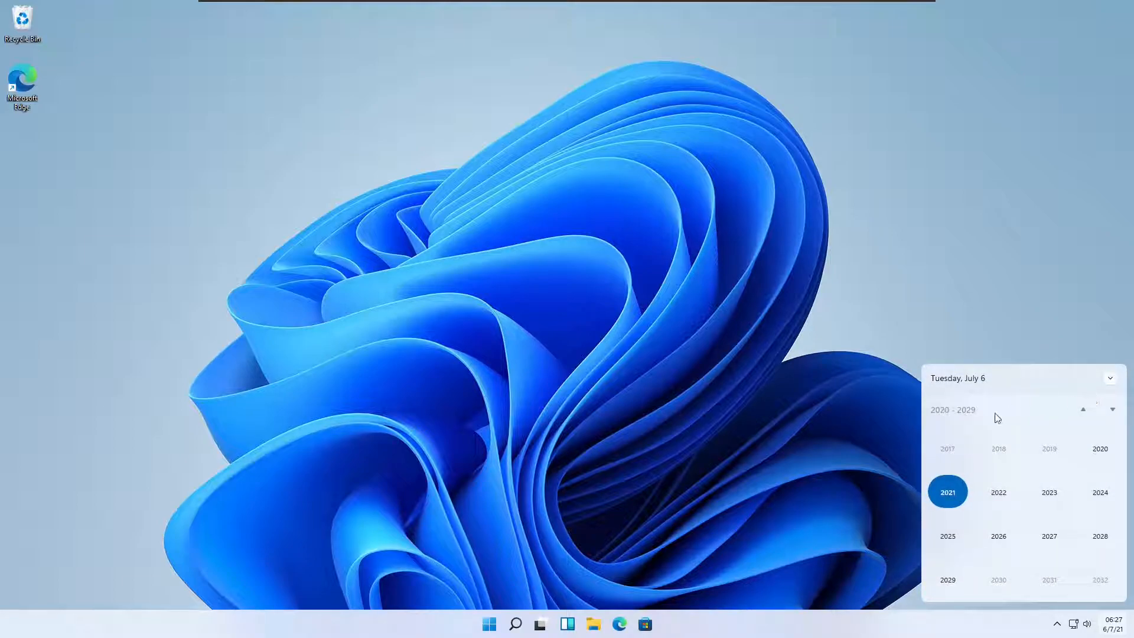
{"action": "left_click", "coordinate": [952, 494]}
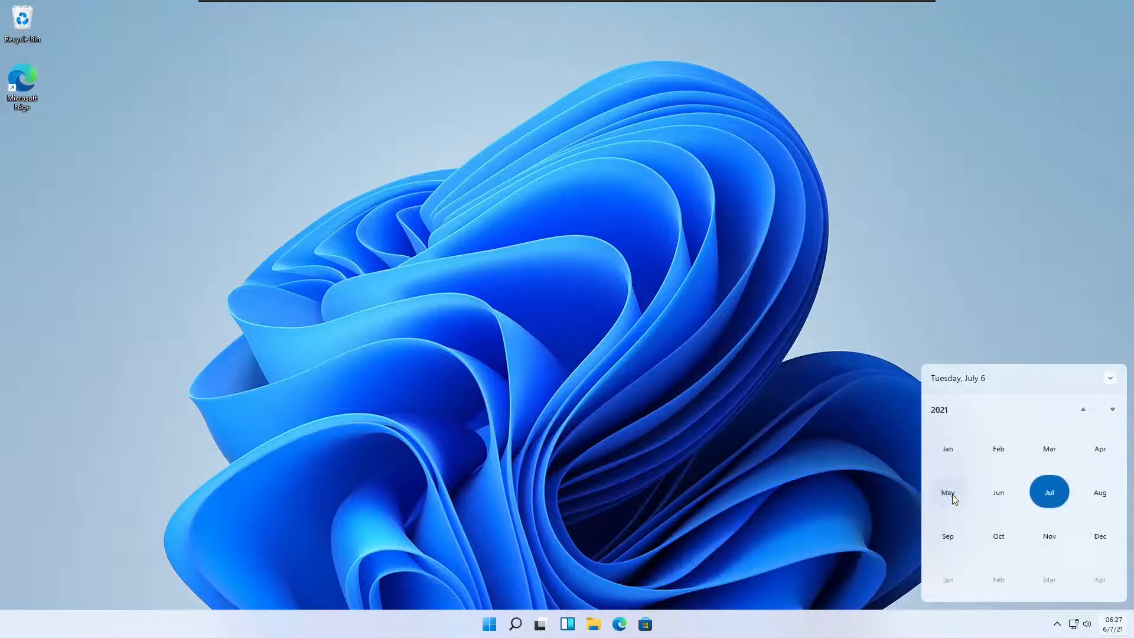
{"action": "left_click", "coordinate": [1042, 494]}
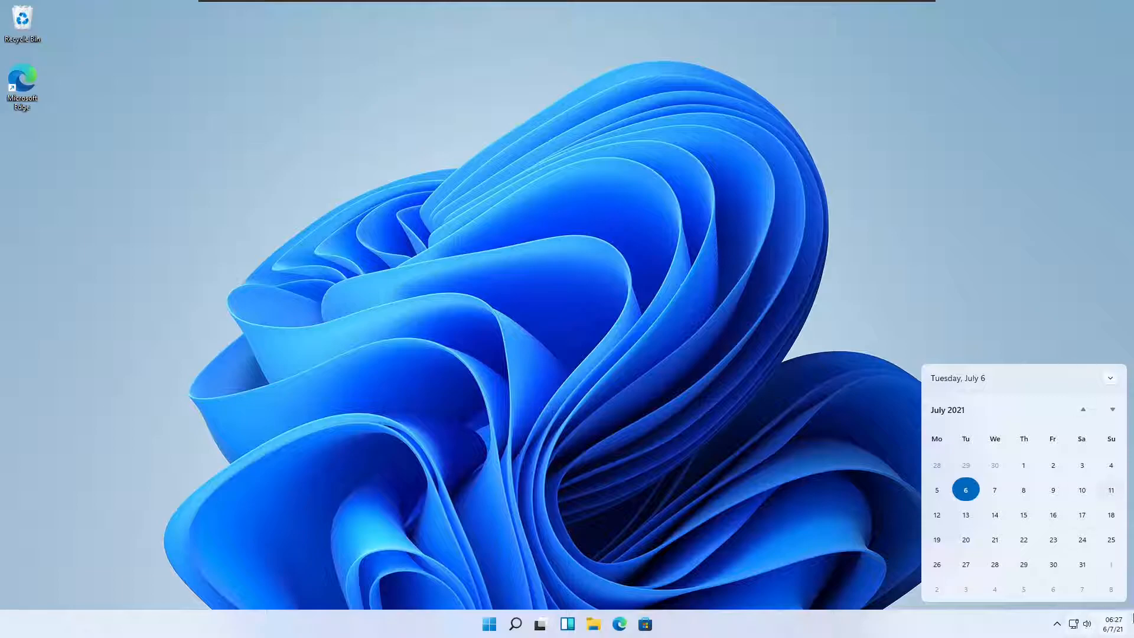
{"action": "left_click", "coordinate": [1062, 295]}
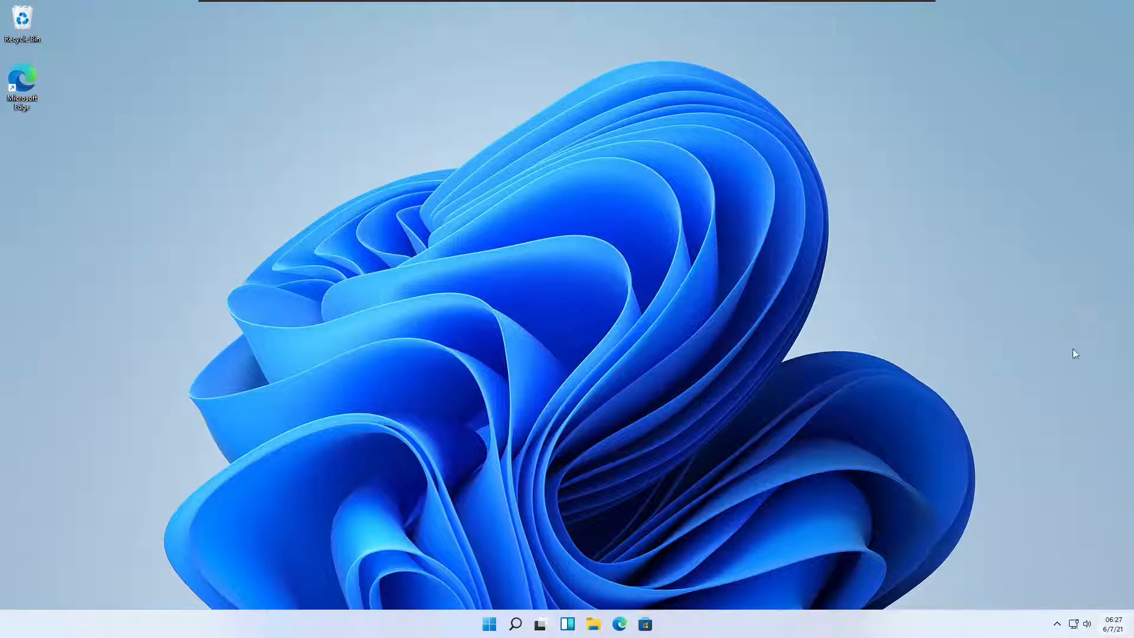
Open the date and time settings from the taskbar clock, look through the page, and close Settings.
{"action": "right_click", "coordinate": [1114, 625]}
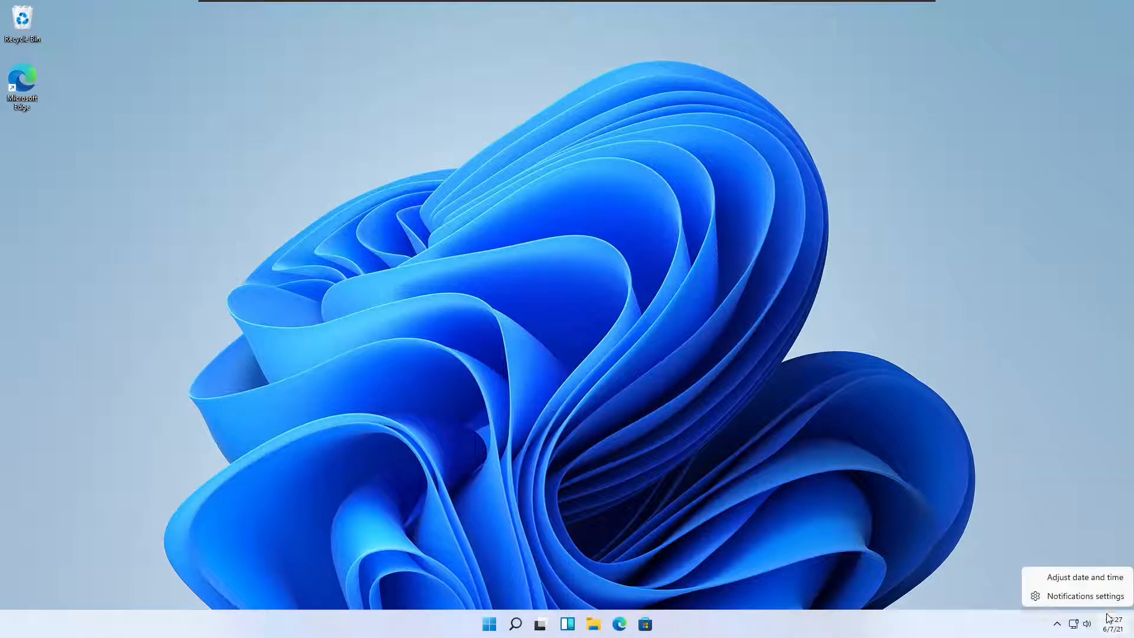
{"action": "left_click", "coordinate": [1102, 577]}
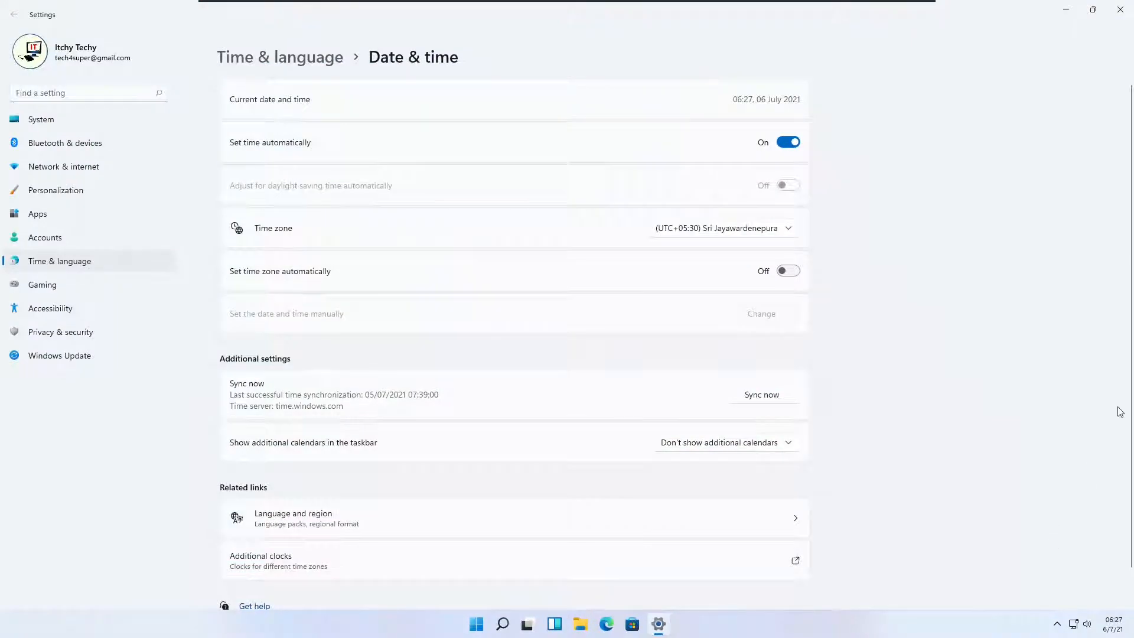
{"action": "scroll", "coordinate": [1105, 399], "scroll_direction": "down", "scroll_amount": 2}
{"action": "scroll", "coordinate": [1104, 393], "scroll_direction": "up", "scroll_amount": 2}
{"action": "left_click", "coordinate": [1120, 10]}
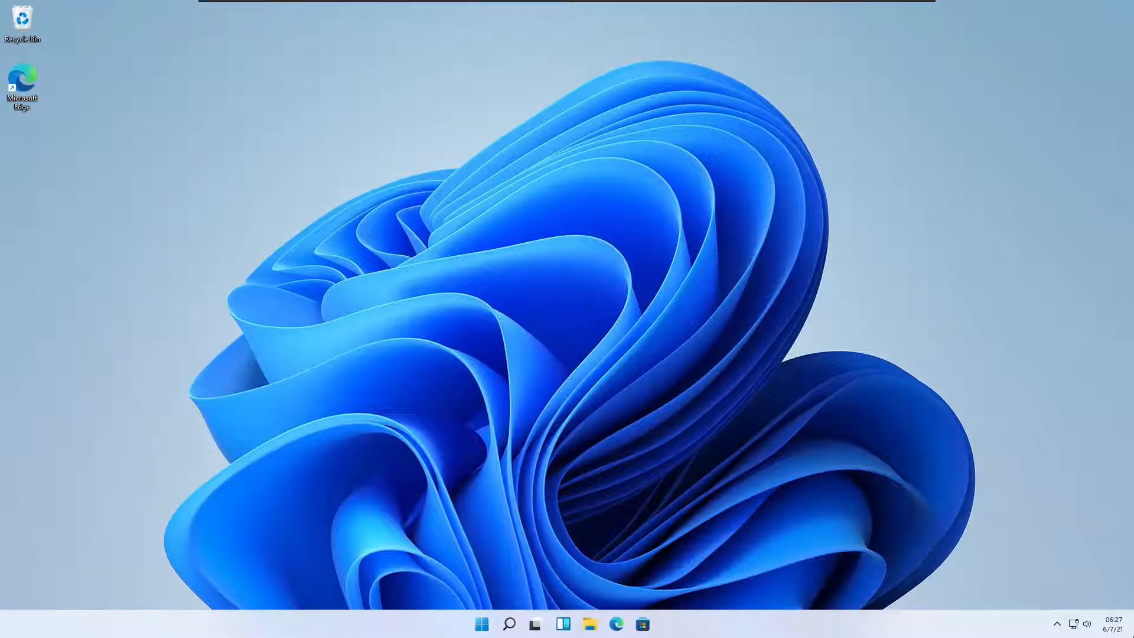
Open the notifications settings from the taskbar clock, review the page, and close Settings.
{"action": "right_click", "coordinate": [1109, 630]}
{"action": "left_click", "coordinate": [1111, 603]}
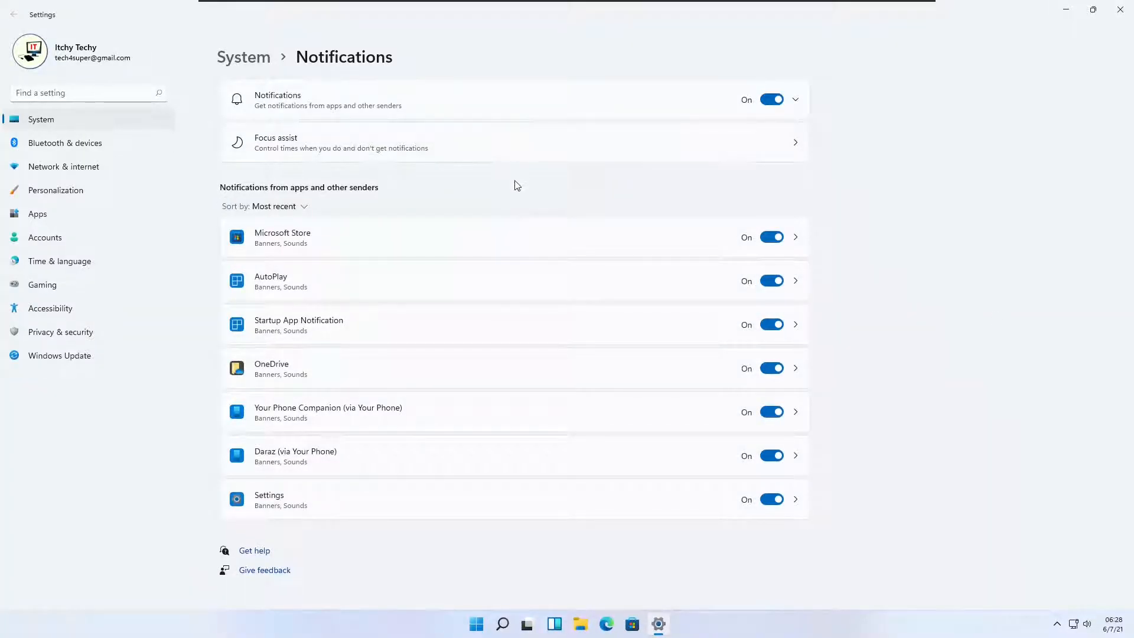
{"action": "left_click", "coordinate": [1120, 10]}
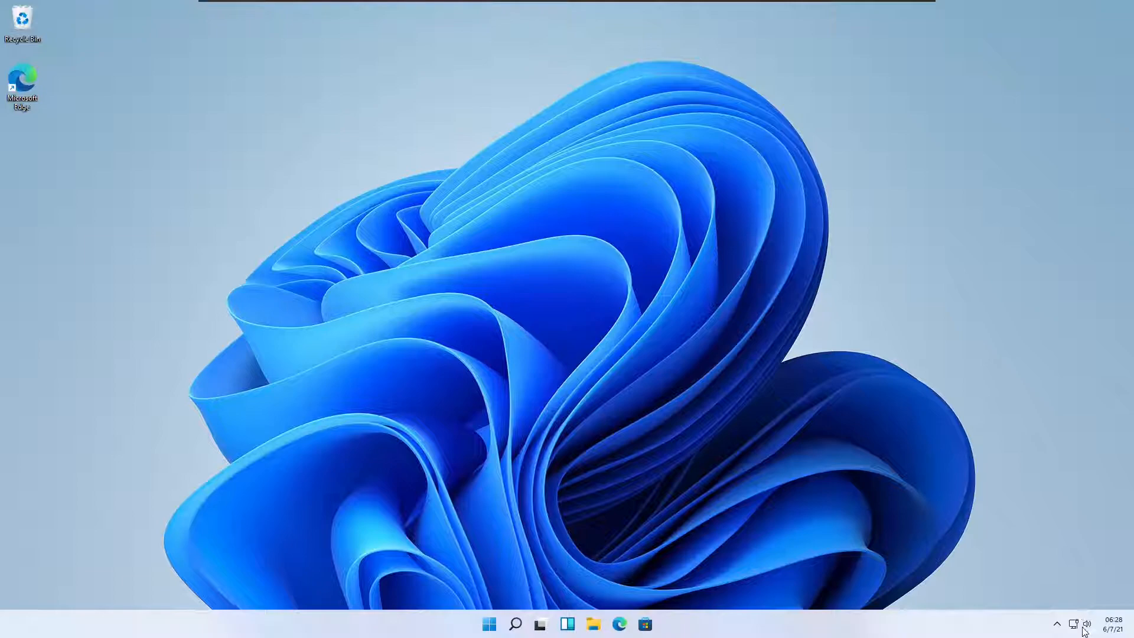
Open the Sound settings from the taskbar volume icon, view the output and input options, and close Settings.
{"action": "right_click", "coordinate": [1086, 625]}
{"action": "left_click", "coordinate": [1093, 580]}
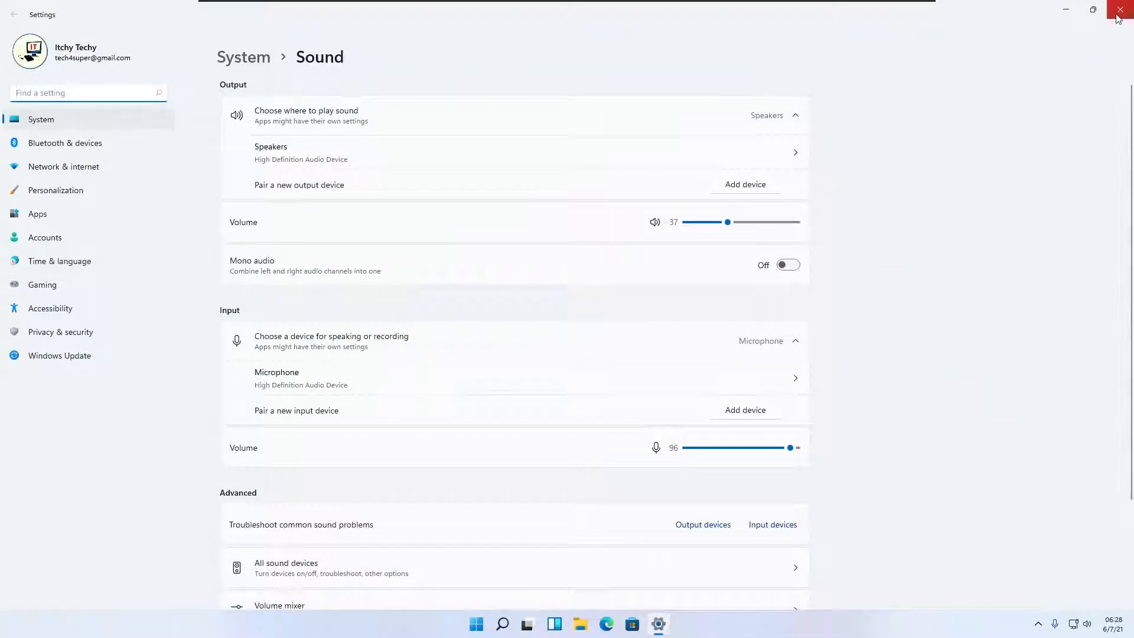
{"action": "left_click", "coordinate": [1119, 17]}
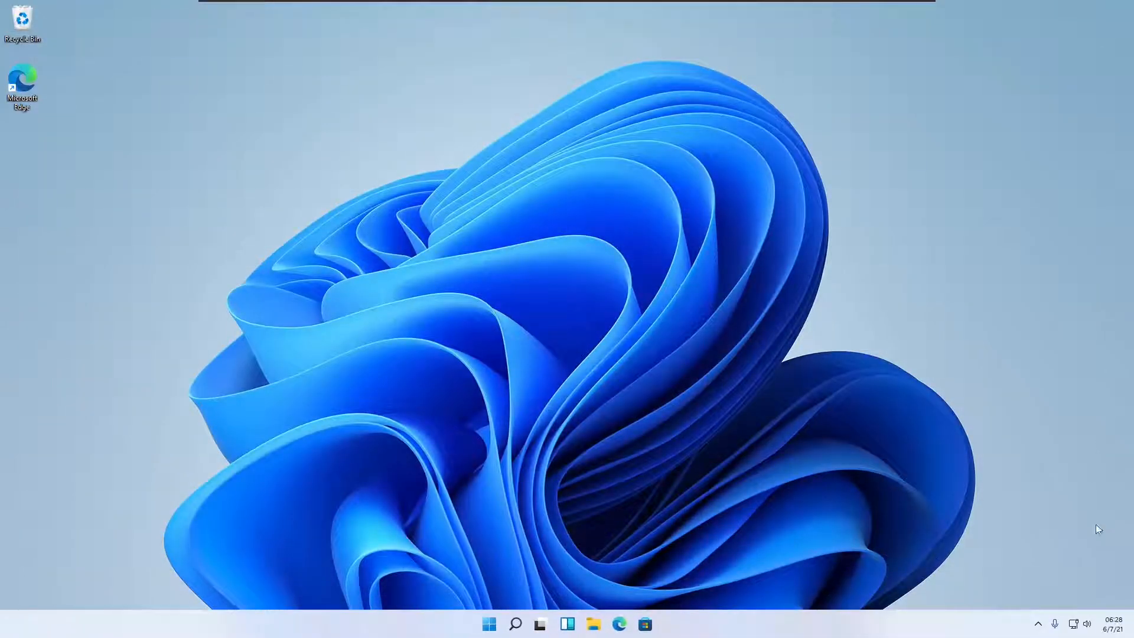
Open the Volume mixer from the taskbar volume icon, view its system and app volumes, and close Settings.
{"action": "right_click", "coordinate": [1087, 624]}
{"action": "left_click", "coordinate": [1094, 597]}
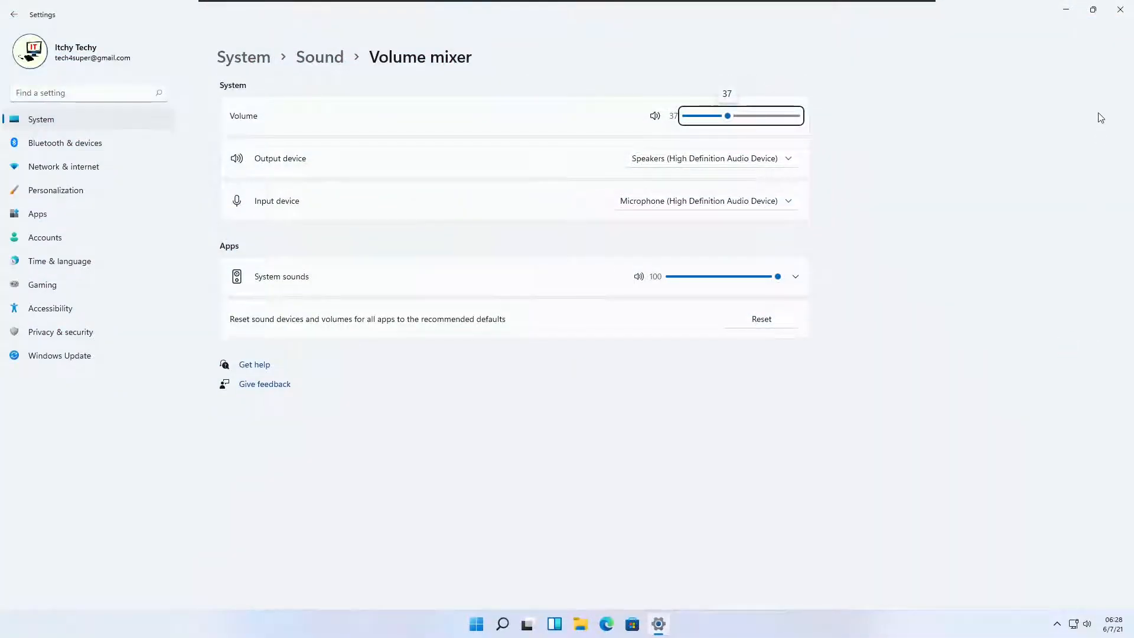
{"action": "left_click", "coordinate": [1120, 10]}
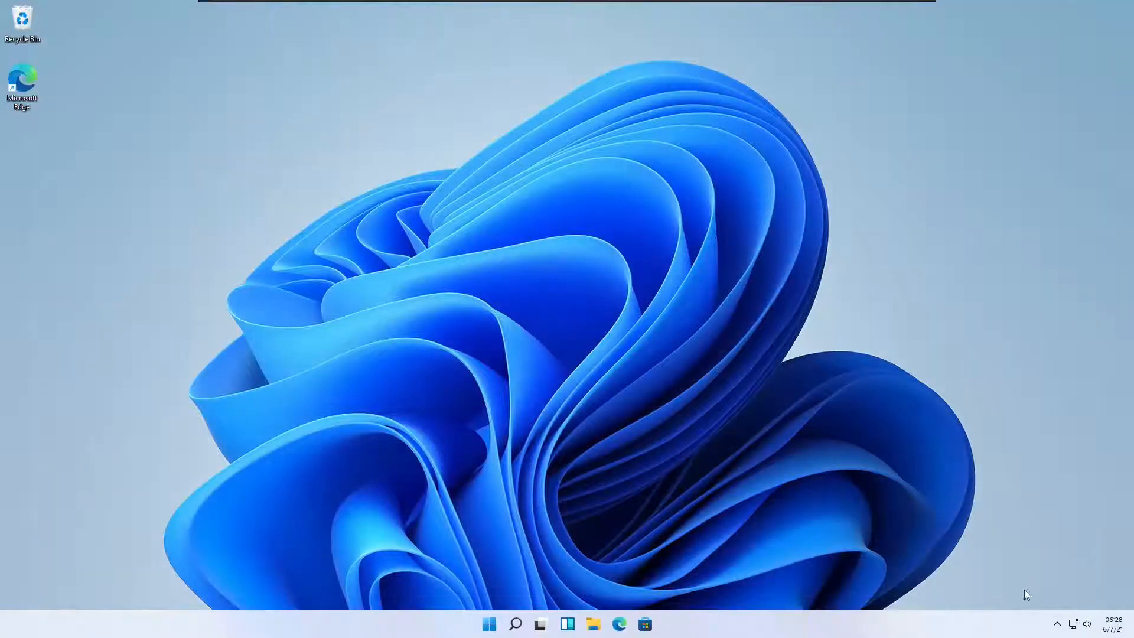
Show the hidden taskbar icons and look at the options for ejecting hardware, Bluetooth and Windows Security.
{"action": "left_click", "coordinate": [1058, 626]}
{"action": "left_click", "coordinate": [1046, 581]}
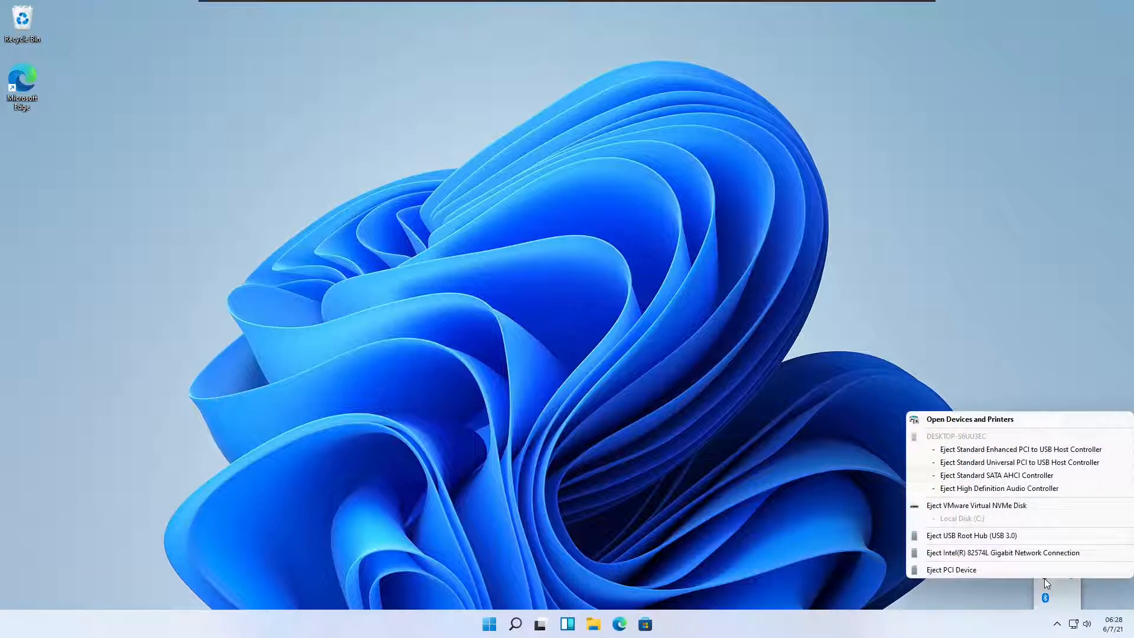
{"action": "left_click", "coordinate": [1045, 597]}
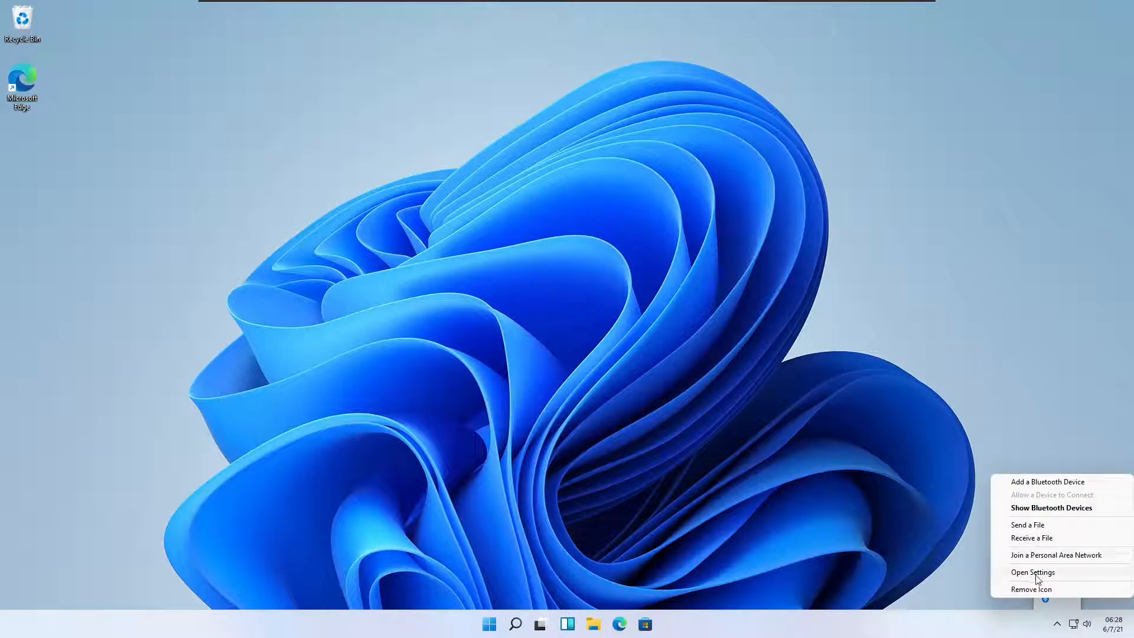
{"action": "left_click", "coordinate": [1069, 605]}
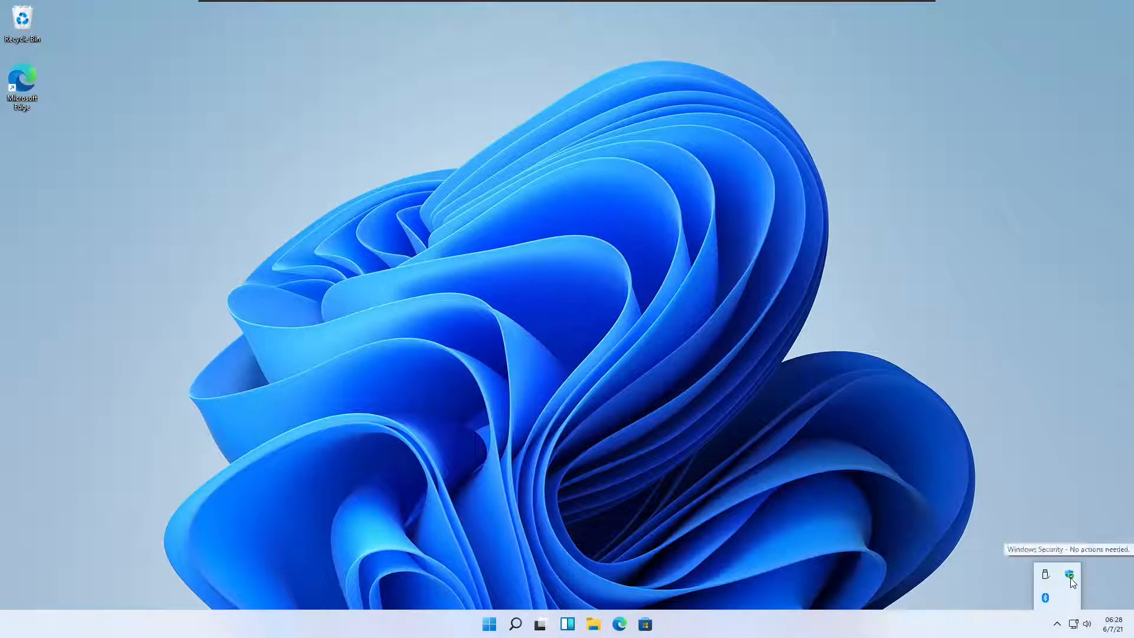
{"action": "right_click", "coordinate": [1070, 576]}
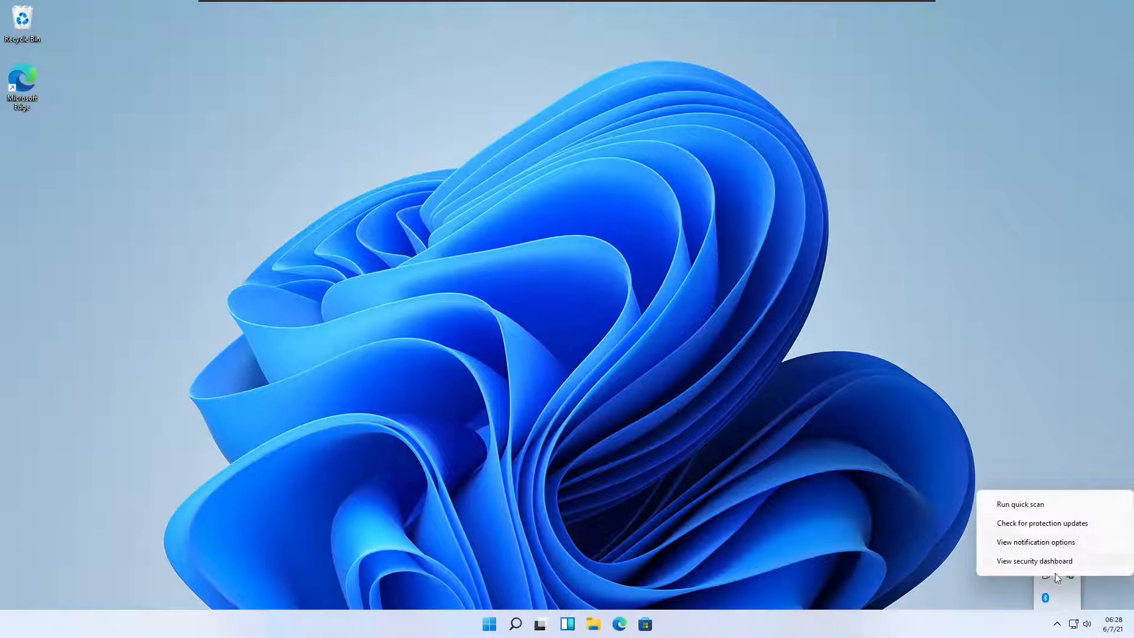
{"action": "left_click", "coordinate": [994, 590]}
Open the Taskbar settings, and switch the Search and Task view items off and back on in turn.
{"action": "right_click", "coordinate": [932, 624]}
{"action": "left_click", "coordinate": [1008, 624]}
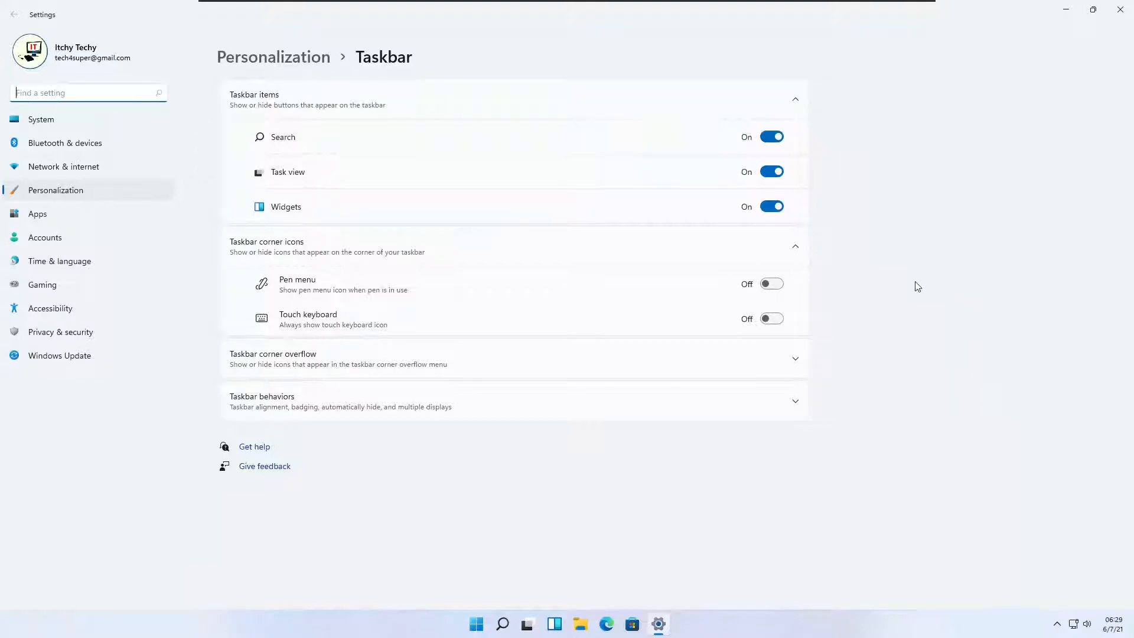
{"action": "left_click", "coordinate": [766, 141]}
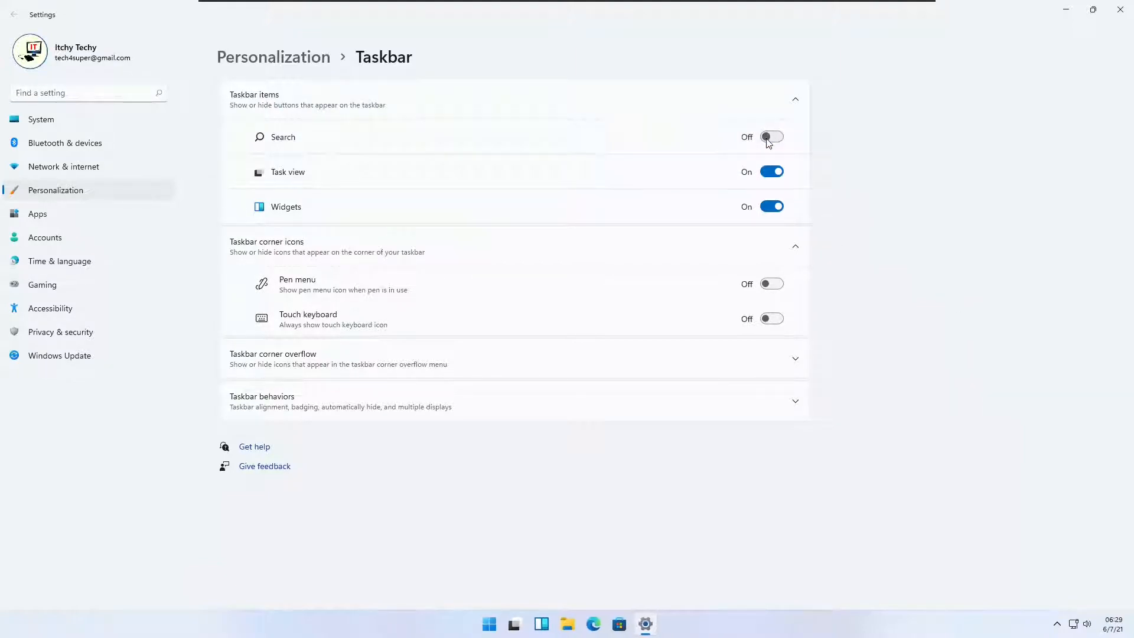
{"action": "left_click", "coordinate": [776, 138]}
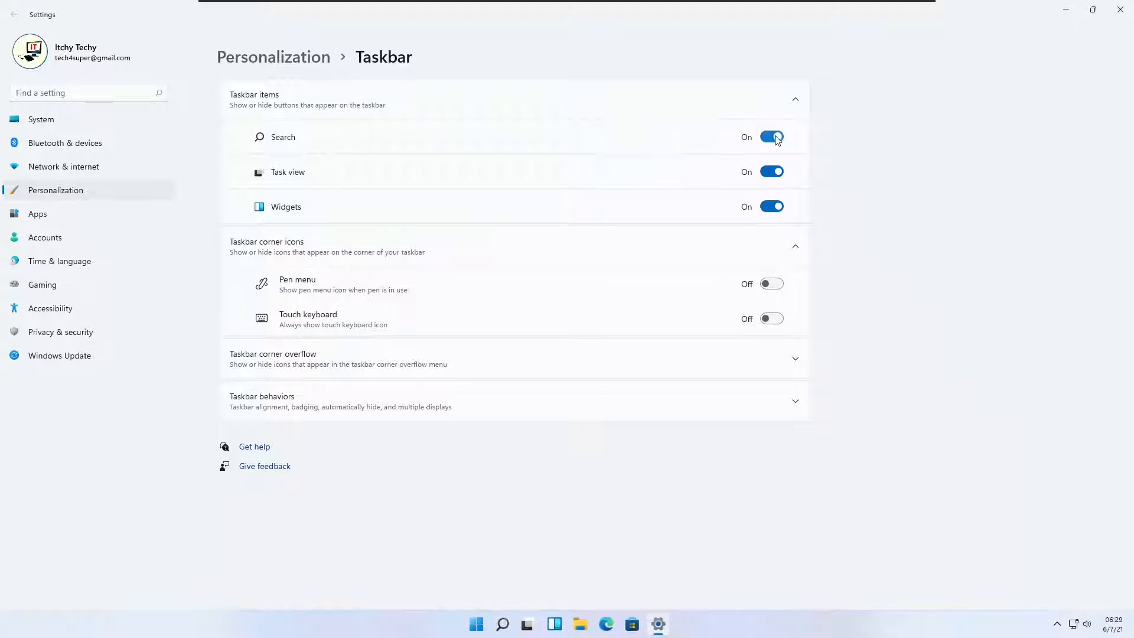
{"action": "left_click", "coordinate": [769, 180]}
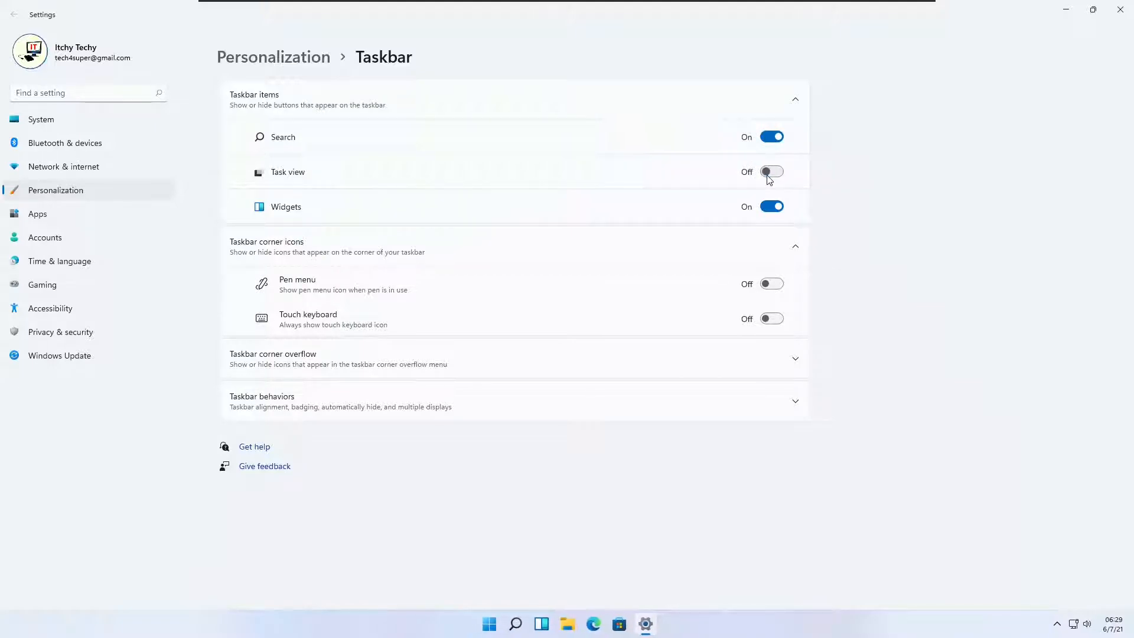
{"action": "left_click", "coordinate": [770, 173]}
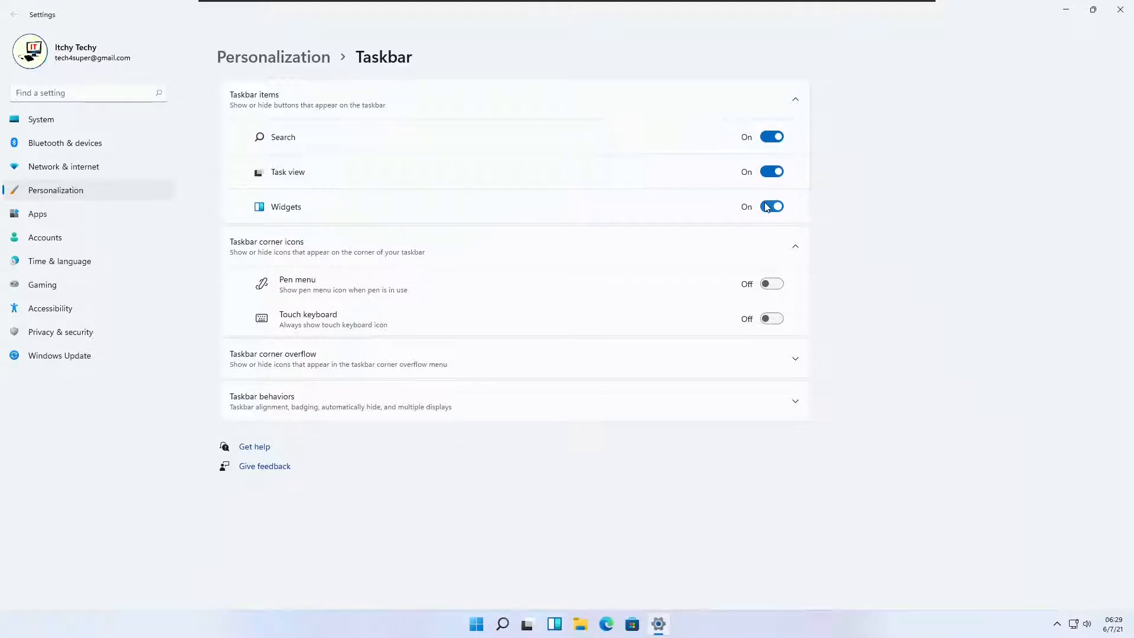
Turn off the Widgets, Task view and Search taskbar items together, and turn all three back on.
{"action": "left_click", "coordinate": [766, 208]}
{"action": "left_click", "coordinate": [770, 173]}
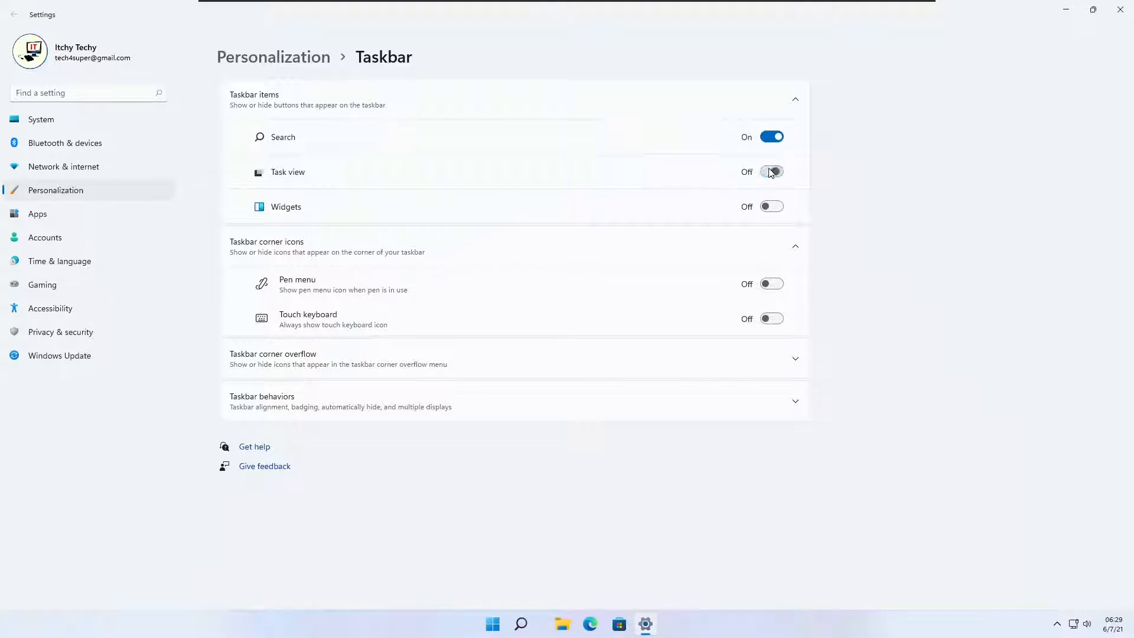
{"action": "left_click", "coordinate": [771, 141]}
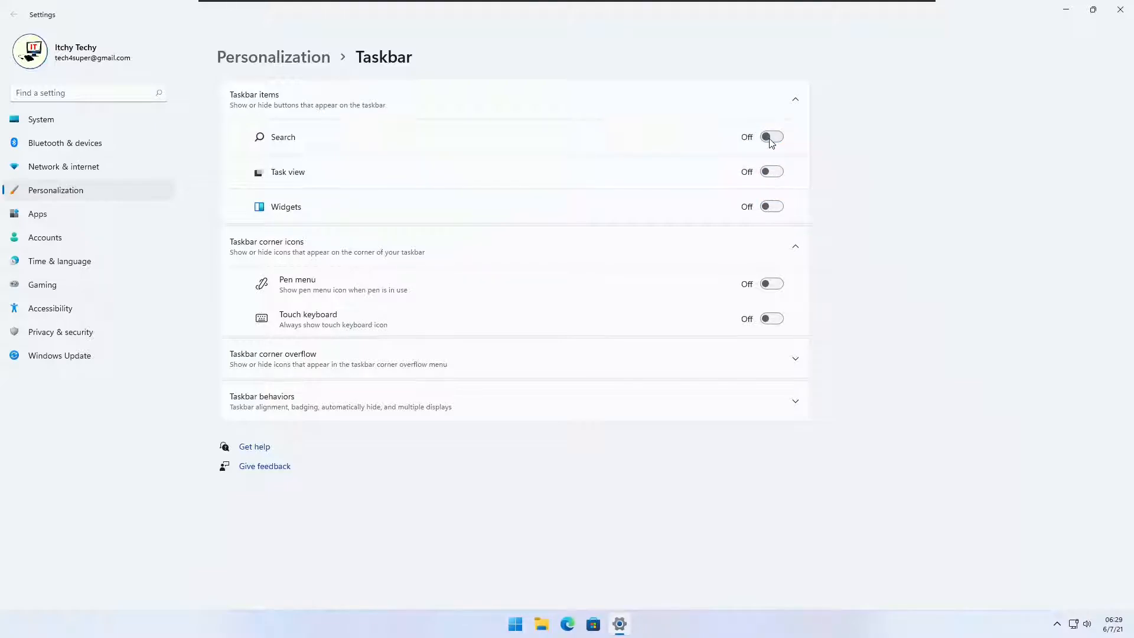
{"action": "left_click", "coordinate": [771, 137]}
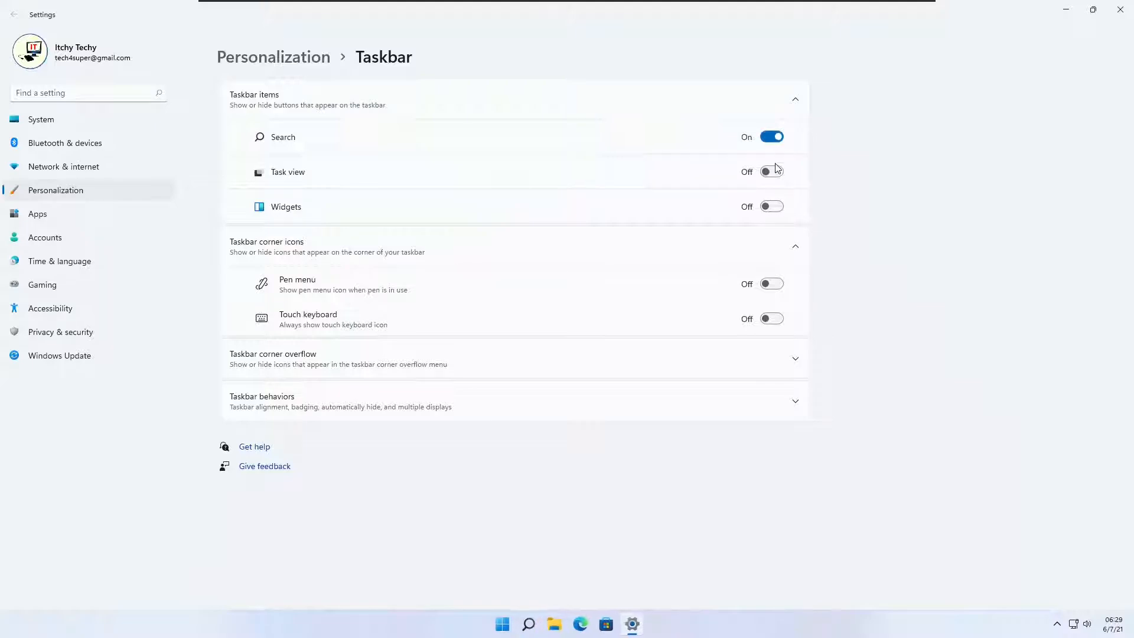
{"action": "left_click", "coordinate": [772, 172]}
{"action": "left_click", "coordinate": [772, 206]}
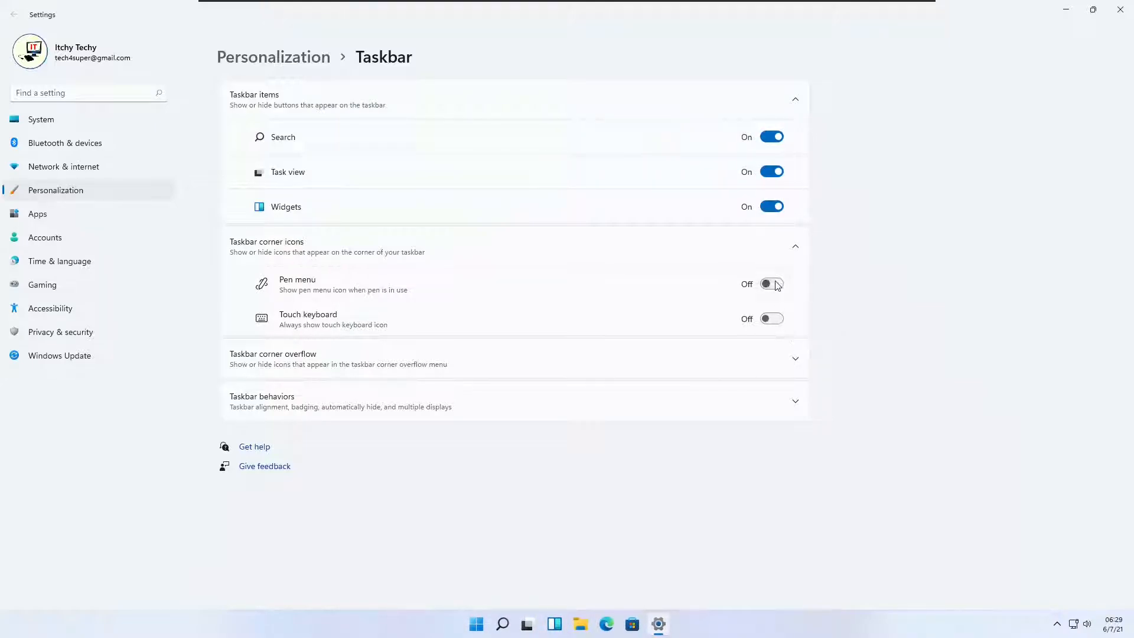
Turn on the Pen menu under Taskbar corner icons and check the hidden taskbar icons for it.
{"action": "left_click", "coordinate": [285, 253]}
{"action": "left_click", "coordinate": [285, 253]}
{"action": "left_click", "coordinate": [772, 284]}
{"action": "left_click", "coordinate": [1059, 629]}
{"action": "left_click", "coordinate": [1057, 625]}
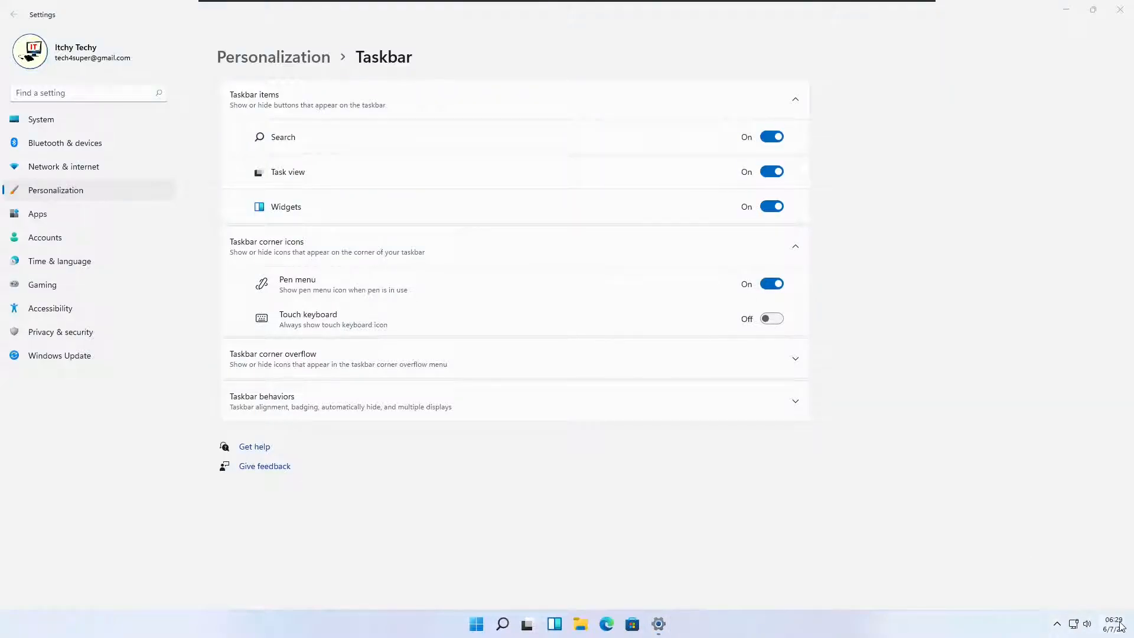
Turn on the Touch keyboard corner icon, then open the on-screen touch keyboard from the taskbar and close it.
{"action": "left_click", "coordinate": [775, 321]}
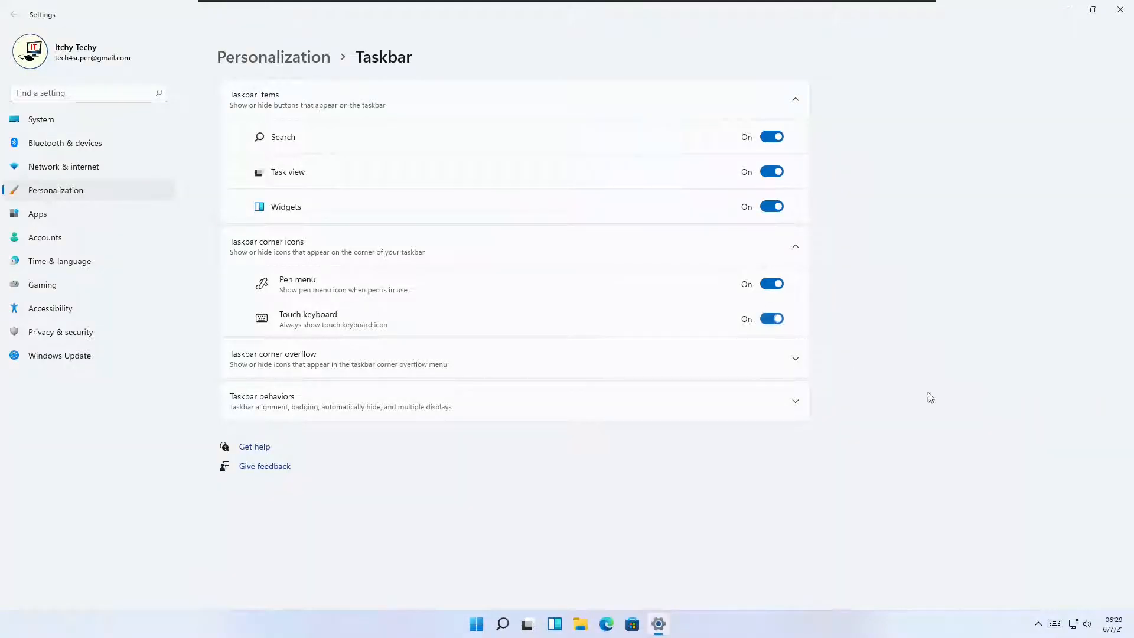
{"action": "left_click", "coordinate": [1038, 625]}
{"action": "left_click", "coordinate": [983, 632]}
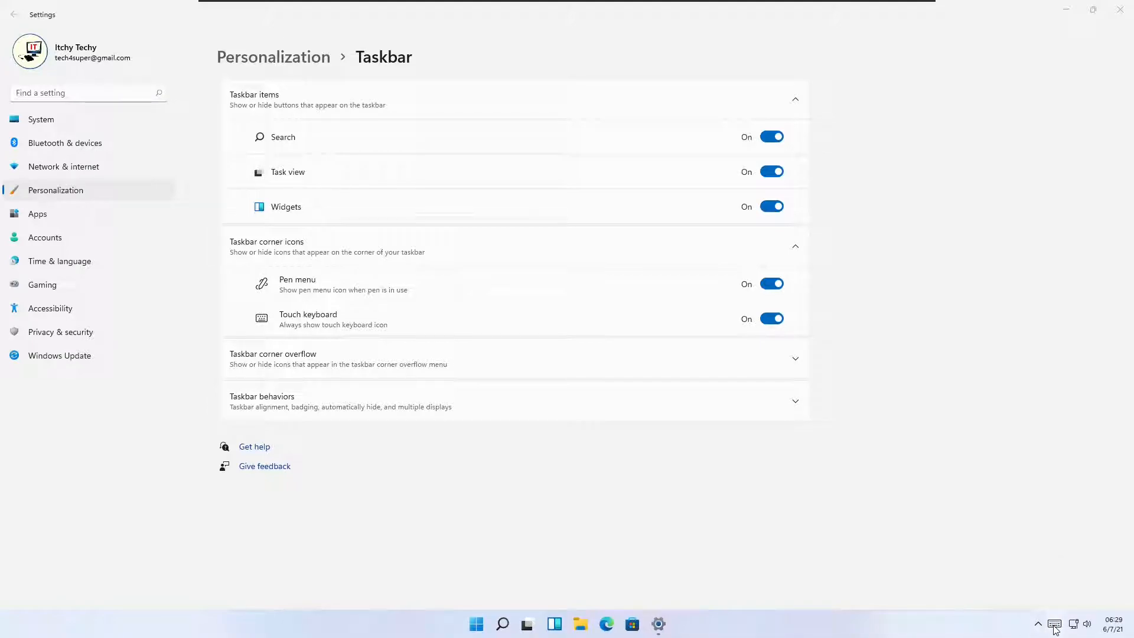
{"action": "left_click", "coordinate": [1055, 625]}
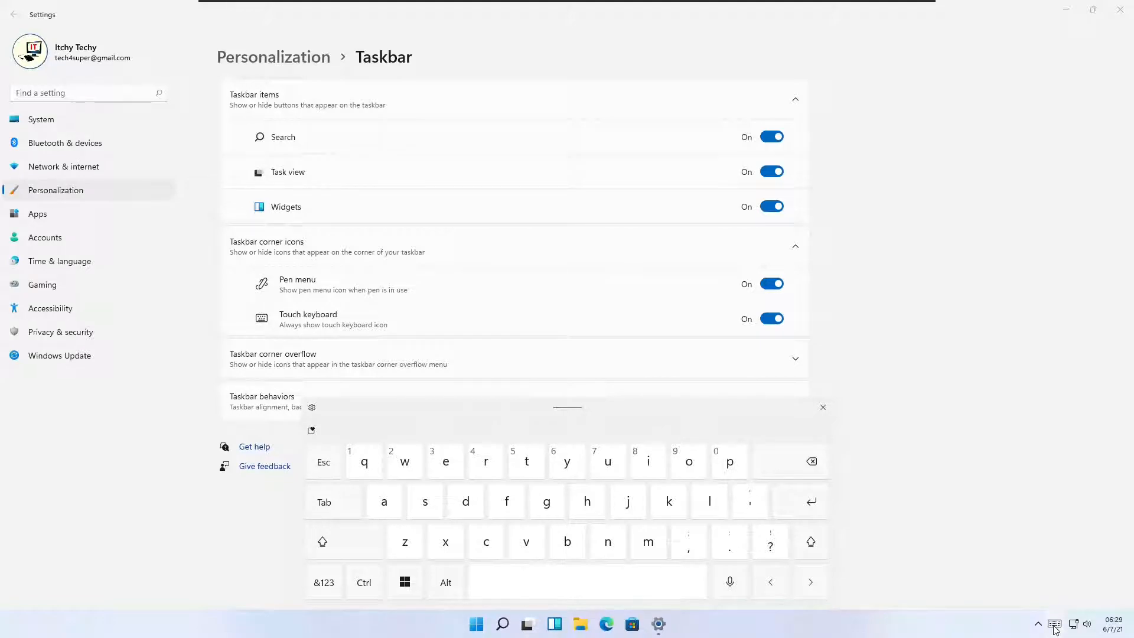
{"action": "left_click", "coordinate": [823, 409]}
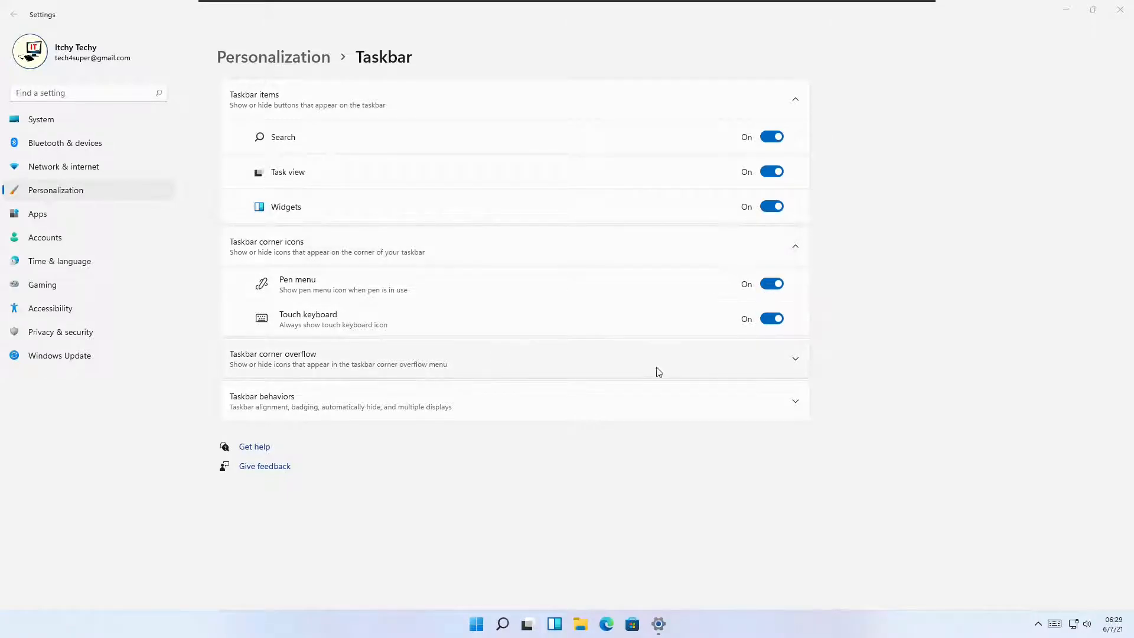
Expand Taskbar corner overflow and turn on both Windows Explorer entries and the Windows Security notification icon.
{"action": "left_click", "coordinate": [795, 361]}
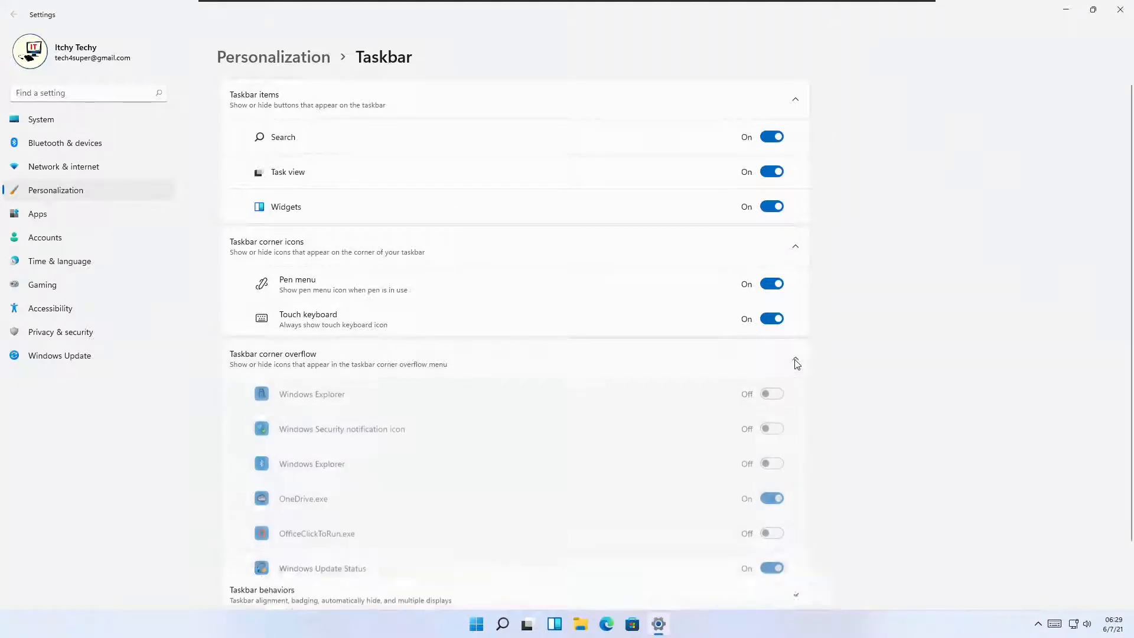
{"action": "scroll", "coordinate": [544, 512], "scroll_direction": "down", "scroll_amount": 2}
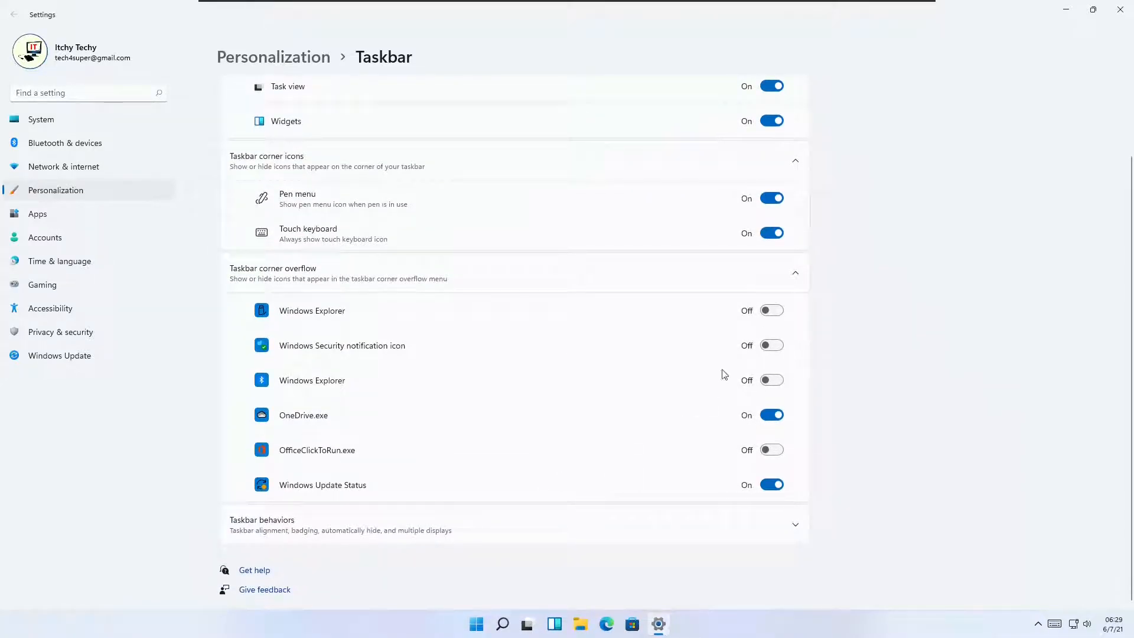
{"action": "left_click", "coordinate": [774, 312]}
{"action": "left_click", "coordinate": [774, 346]}
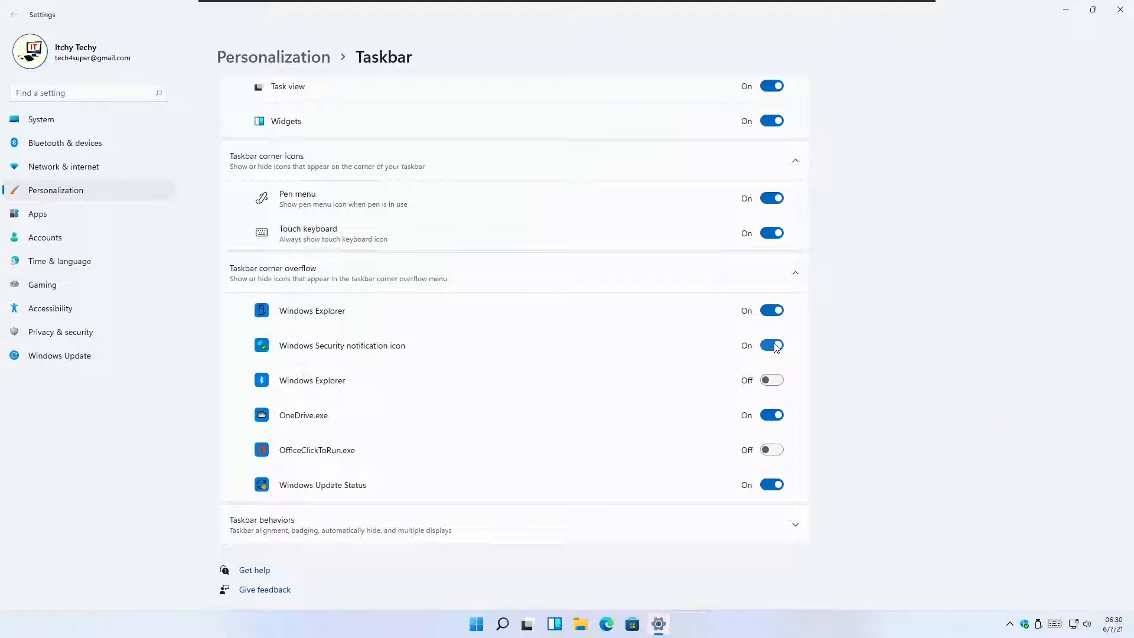
{"action": "left_click", "coordinate": [777, 381]}
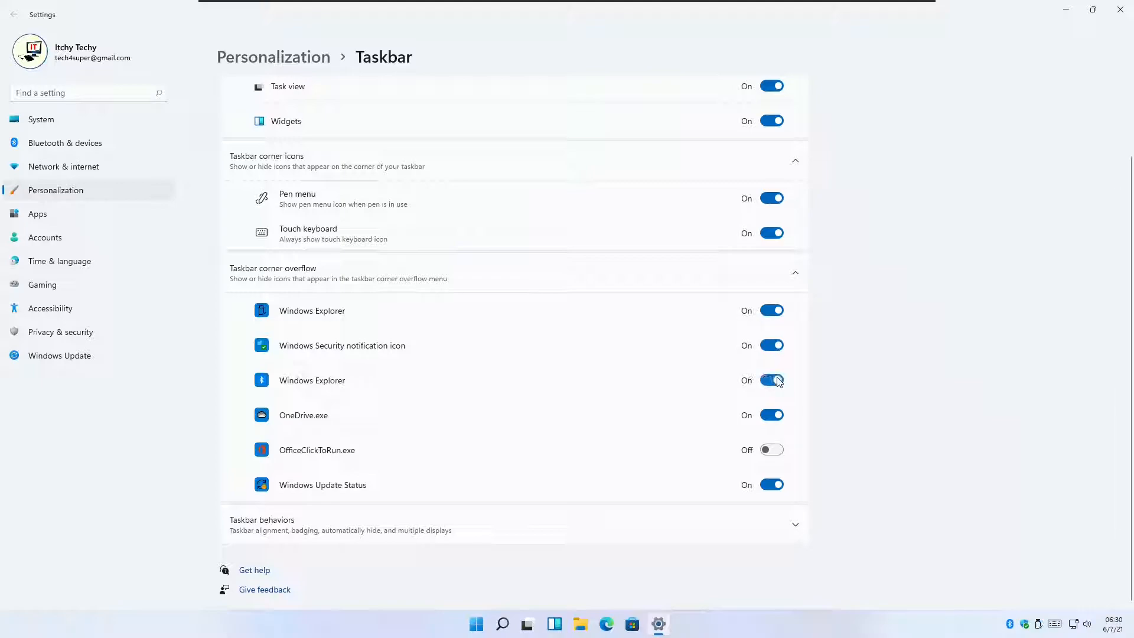
Turn off both Windows Explorer entries and the Windows Security notification icon again, and check the hidden taskbar icons.
{"action": "left_click", "coordinate": [777, 381]}
{"action": "left_click", "coordinate": [765, 347]}
{"action": "left_click", "coordinate": [766, 313]}
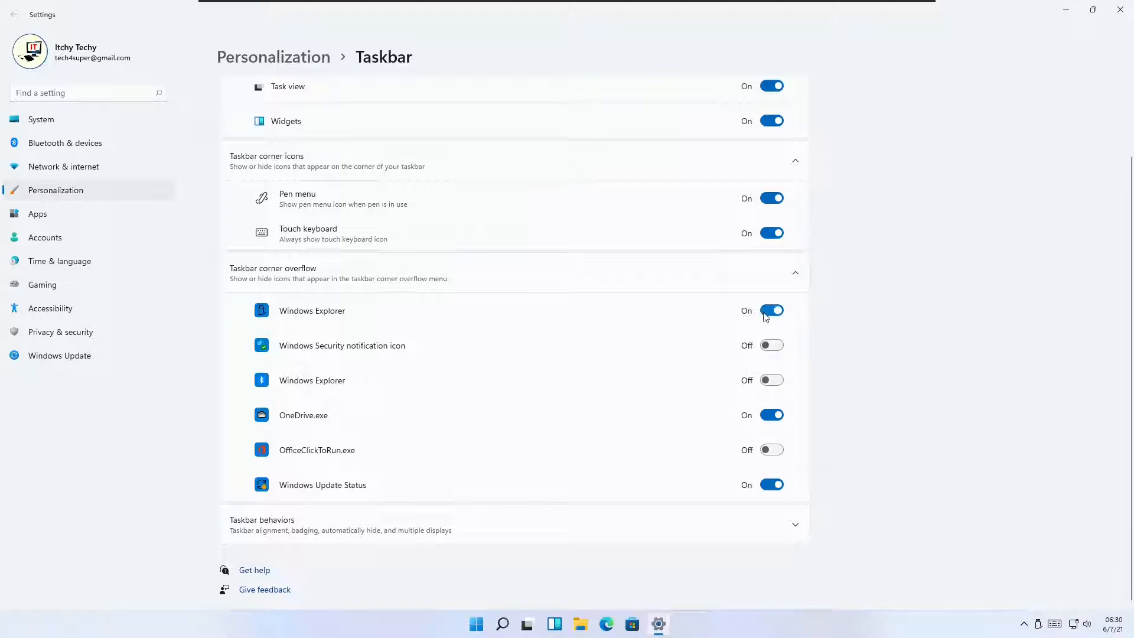
{"action": "left_click", "coordinate": [776, 312]}
{"action": "left_click", "coordinate": [1024, 625]}
{"action": "left_click", "coordinate": [765, 317]}
Expand Taskbar behaviors, set the taskbar alignment to Left, and return it to Center.
{"action": "left_click", "coordinate": [795, 531]}
{"action": "scroll", "coordinate": [829, 477], "scroll_direction": "down", "scroll_amount": 3}
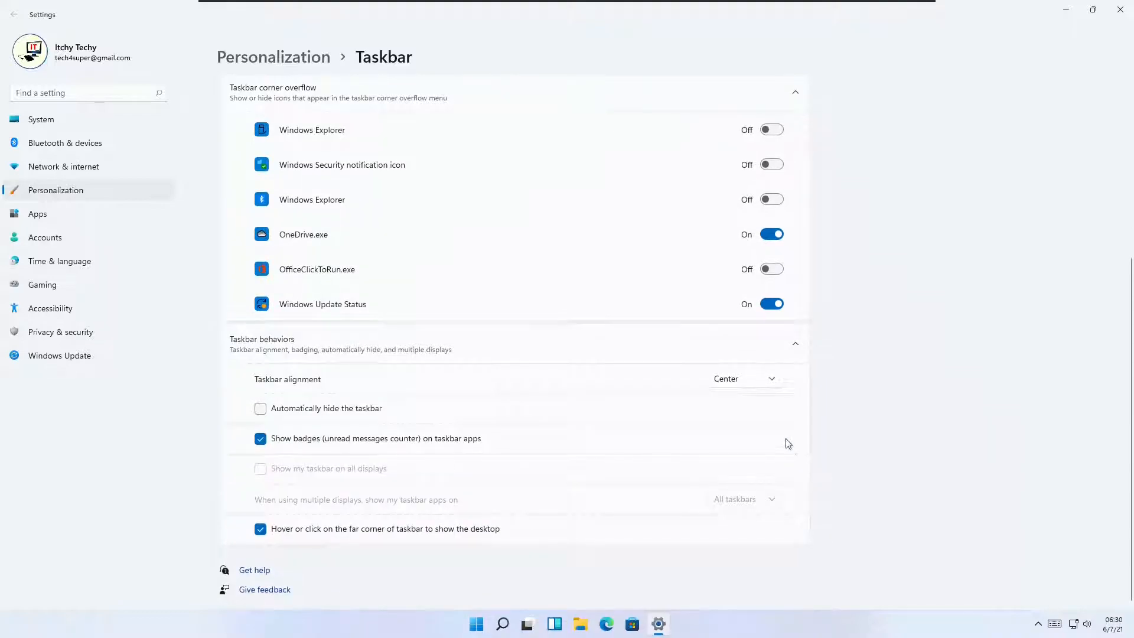
{"action": "left_click", "coordinate": [761, 380]}
{"action": "left_click", "coordinate": [758, 365]}
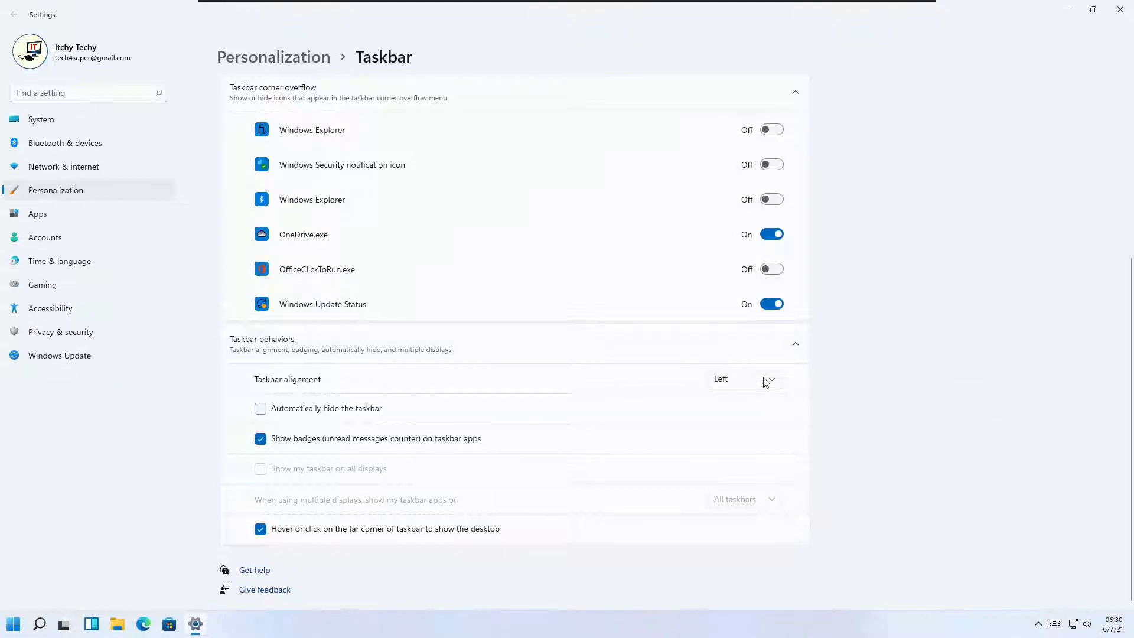
{"action": "left_click", "coordinate": [766, 382]}
{"action": "left_click", "coordinate": [760, 405]}
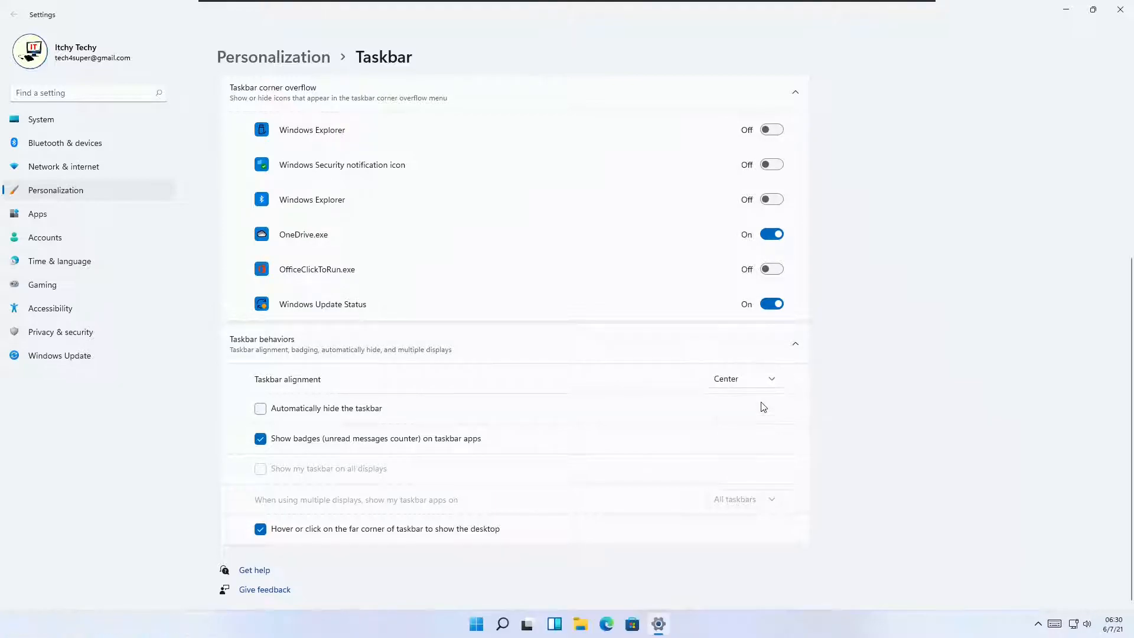
Toggle the automatic taskbar hiding, taskbar app badges and far-corner show desktop options in turn, restoring each to its original state.
{"action": "left_click", "coordinate": [359, 413]}
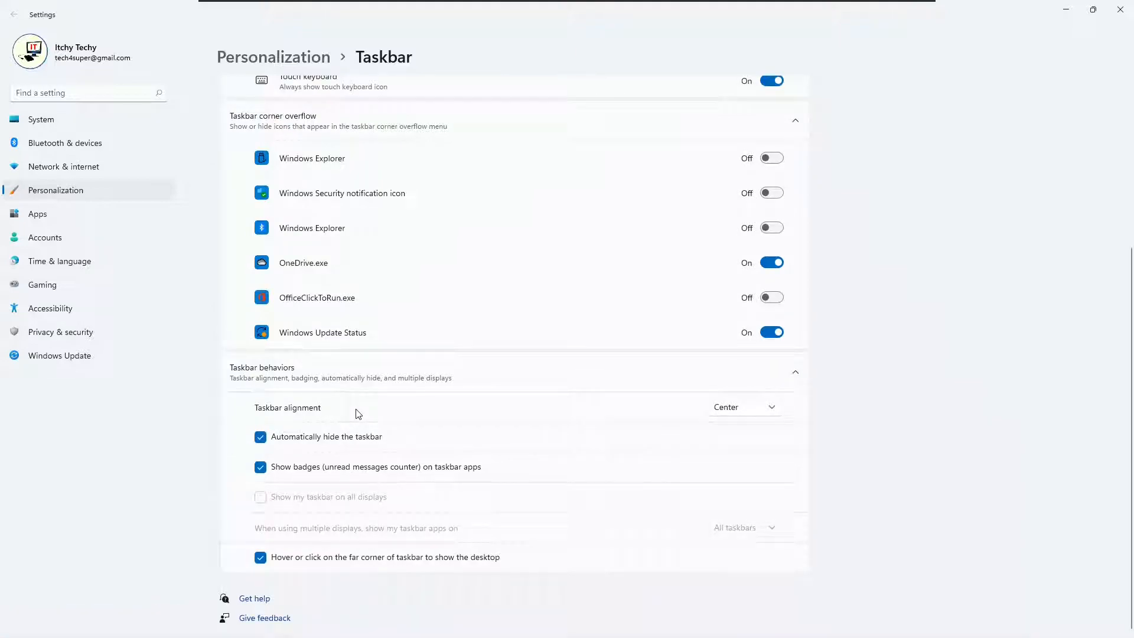
{"action": "left_click", "coordinate": [339, 437]}
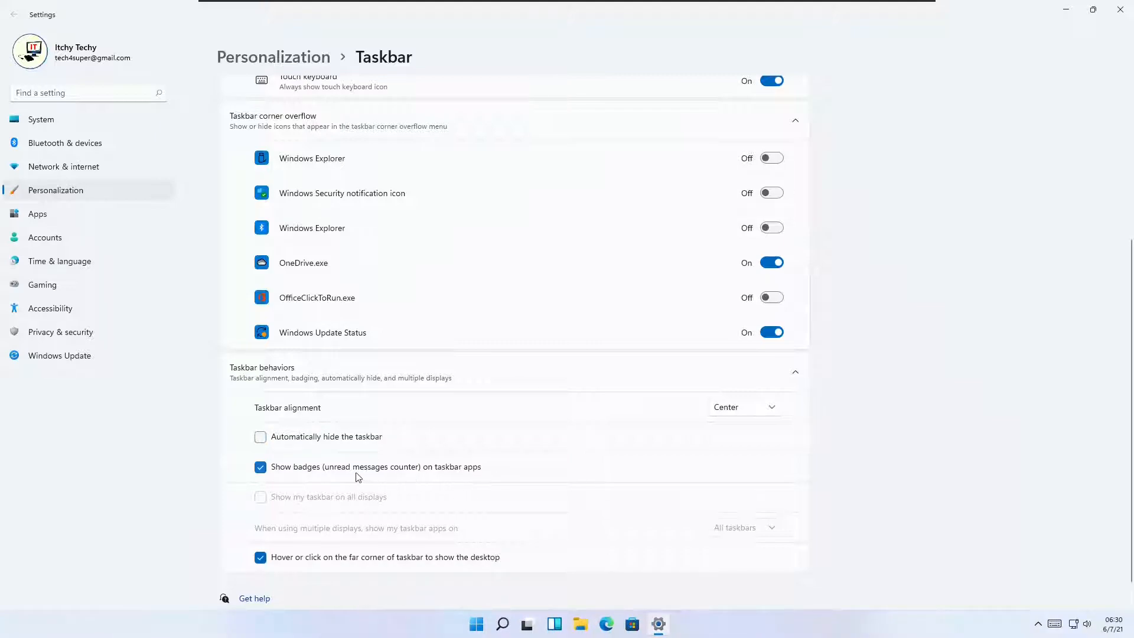
{"action": "left_click", "coordinate": [438, 470]}
{"action": "left_click", "coordinate": [437, 471]}
{"action": "scroll", "coordinate": [436, 496], "scroll_direction": "down", "scroll_amount": 1}
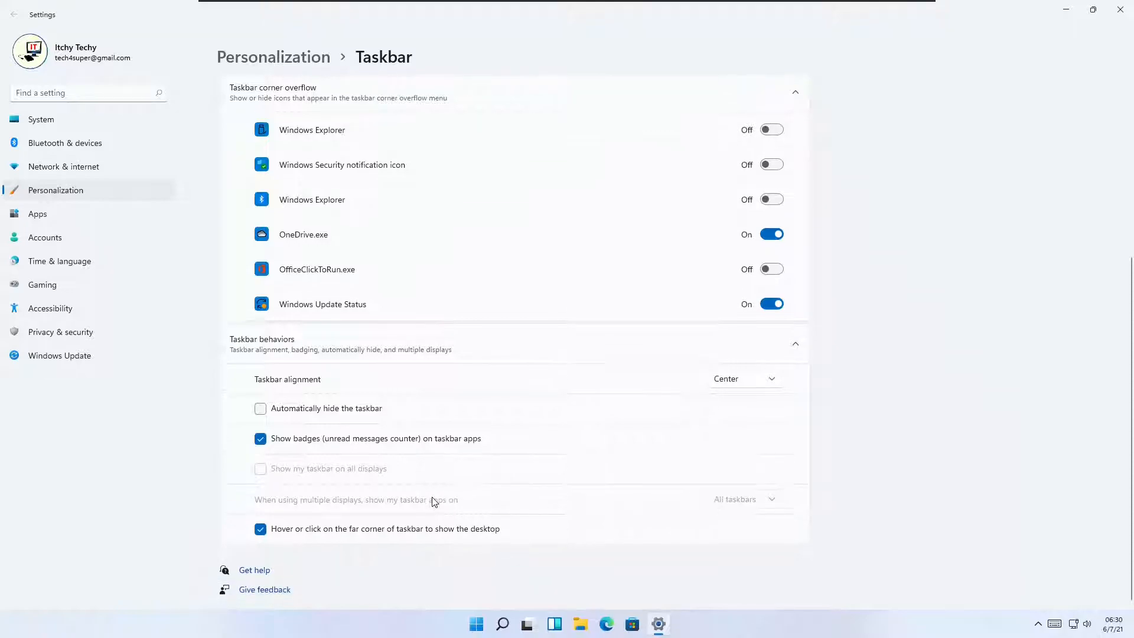
{"action": "left_click", "coordinate": [412, 536]}
{"action": "left_click", "coordinate": [412, 537]}
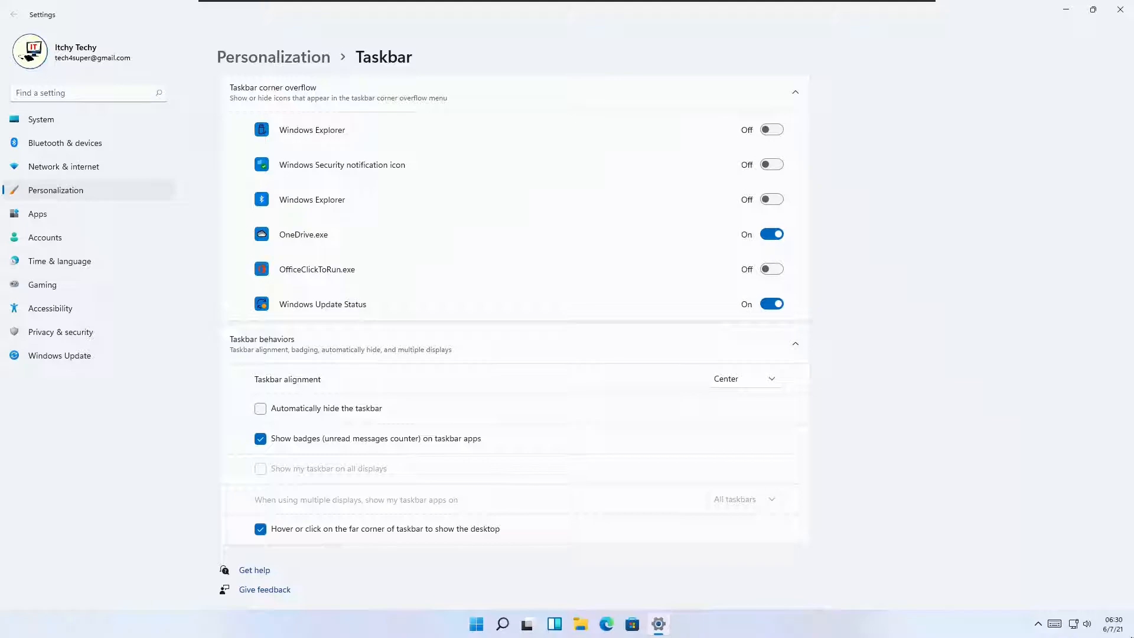
Show the desktop using the far corner of the taskbar, restore the Settings window, and close it.
{"action": "left_click", "coordinate": [1131, 629]}
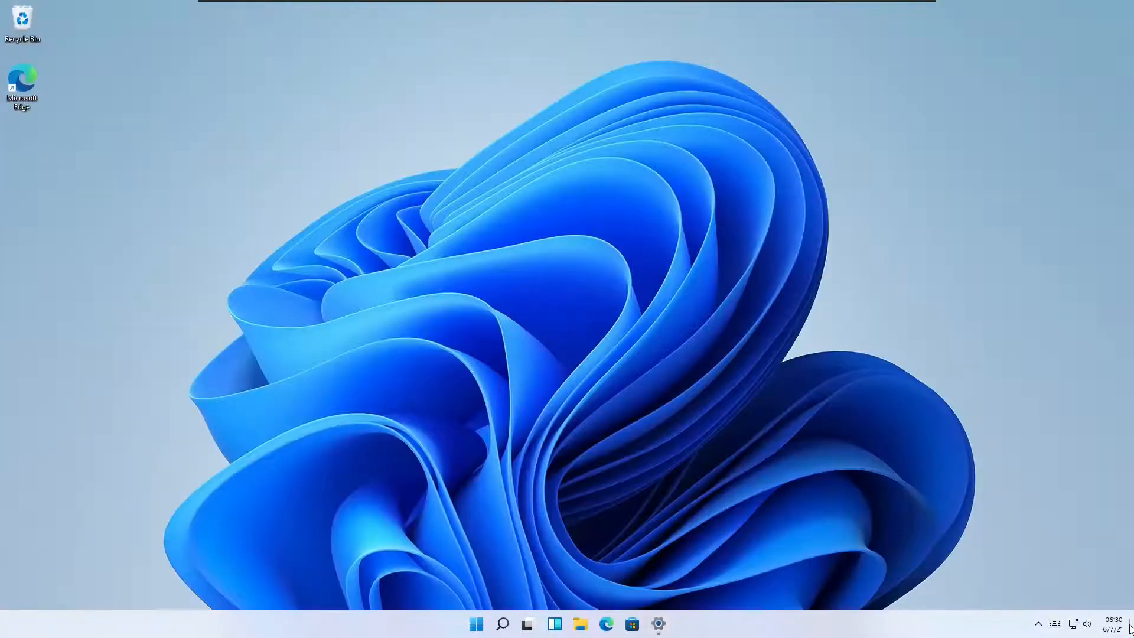
{"action": "left_click", "coordinate": [1131, 630]}
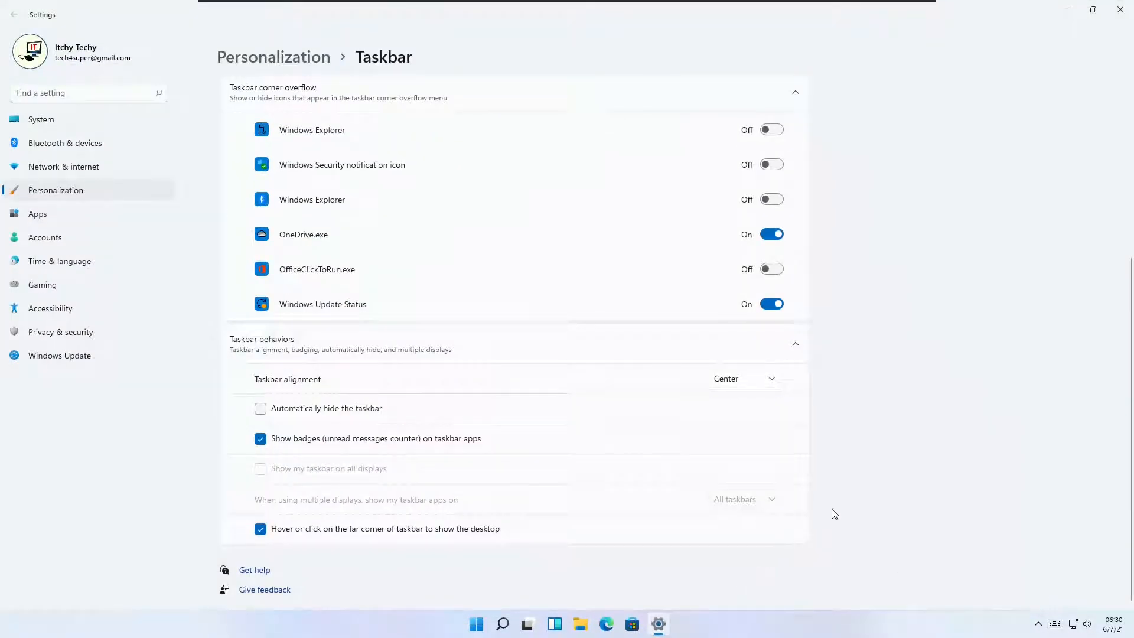
{"action": "left_click", "coordinate": [1120, 9]}
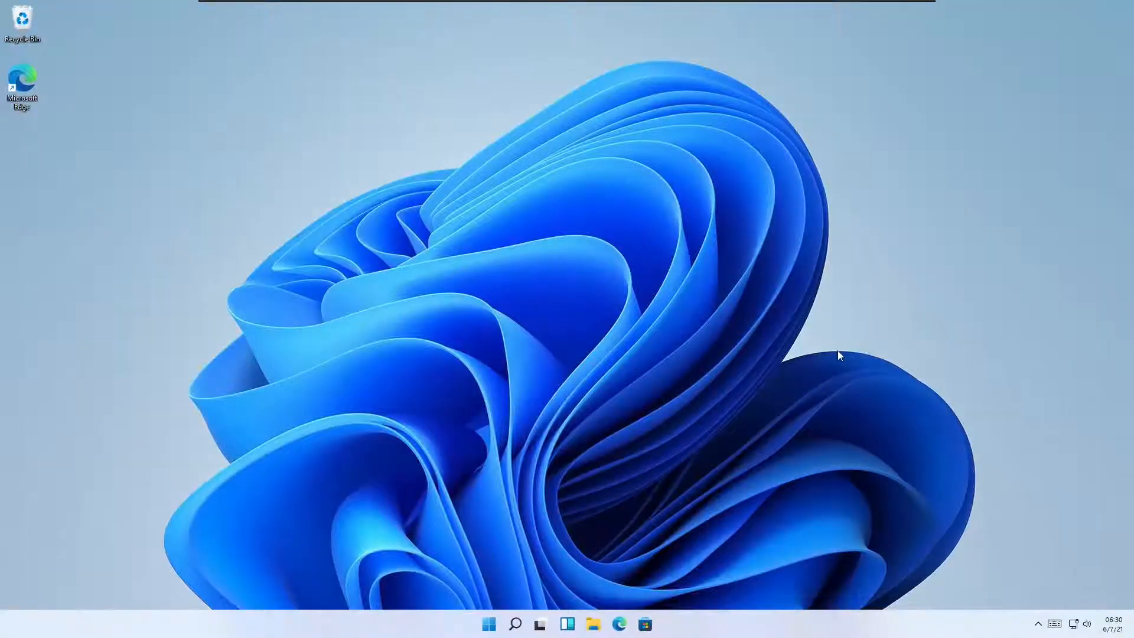
Examine the taskbar context menus of Microsoft Store, Microsoft Edge and File Explorer, including their unpin options.
{"action": "right_click", "coordinate": [652, 630]}
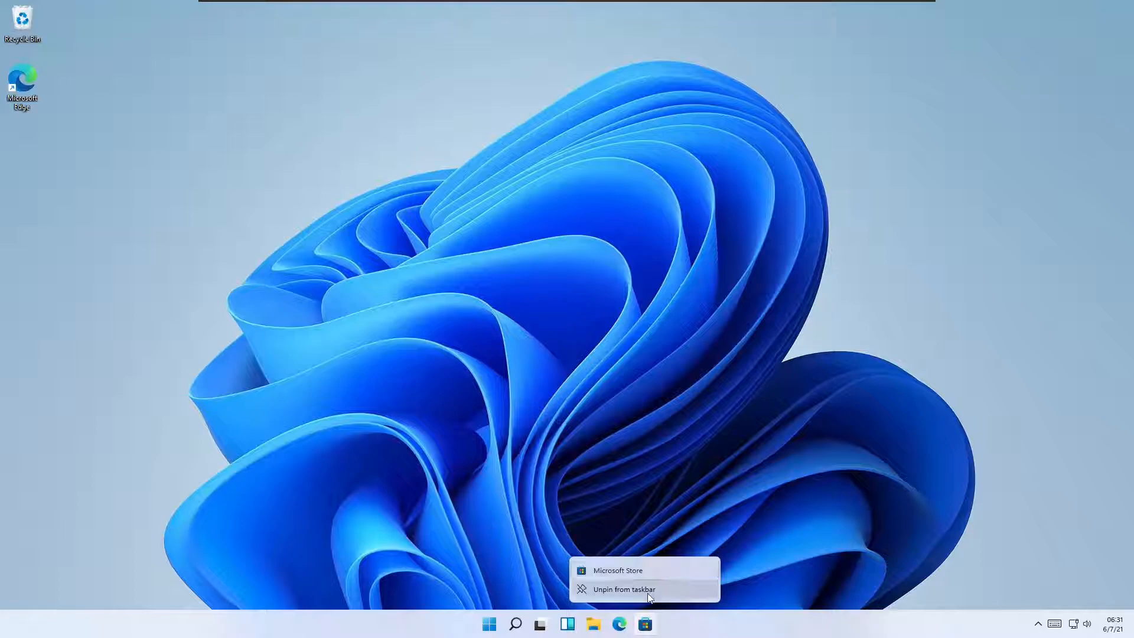
{"action": "right_click", "coordinate": [620, 625]}
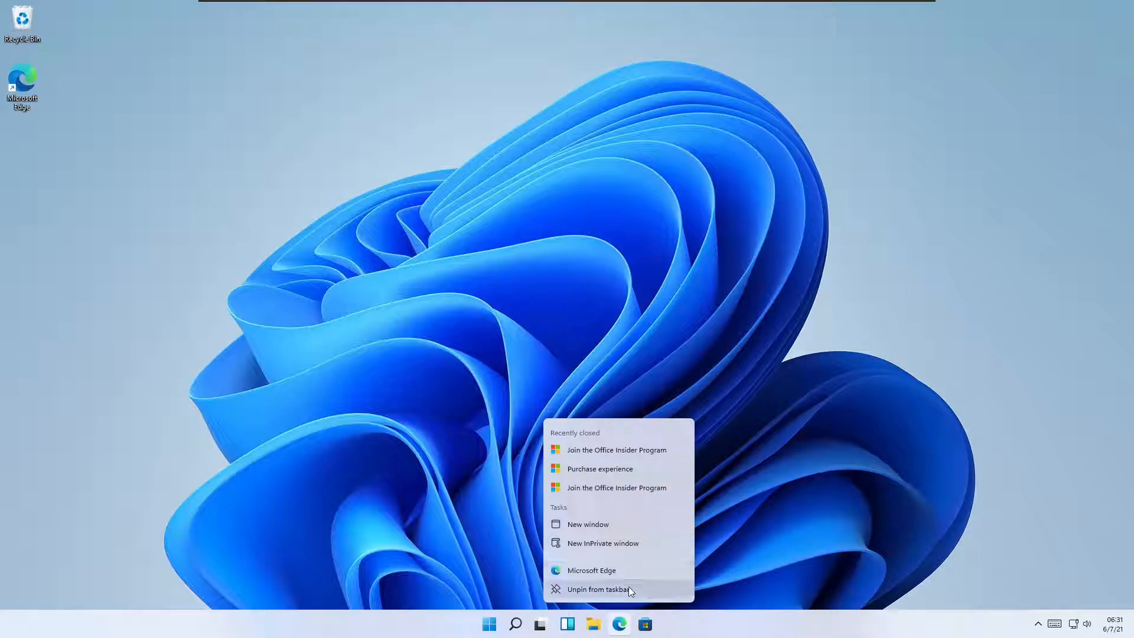
{"action": "left_click", "coordinate": [593, 629]}
{"action": "right_click", "coordinate": [597, 627]}
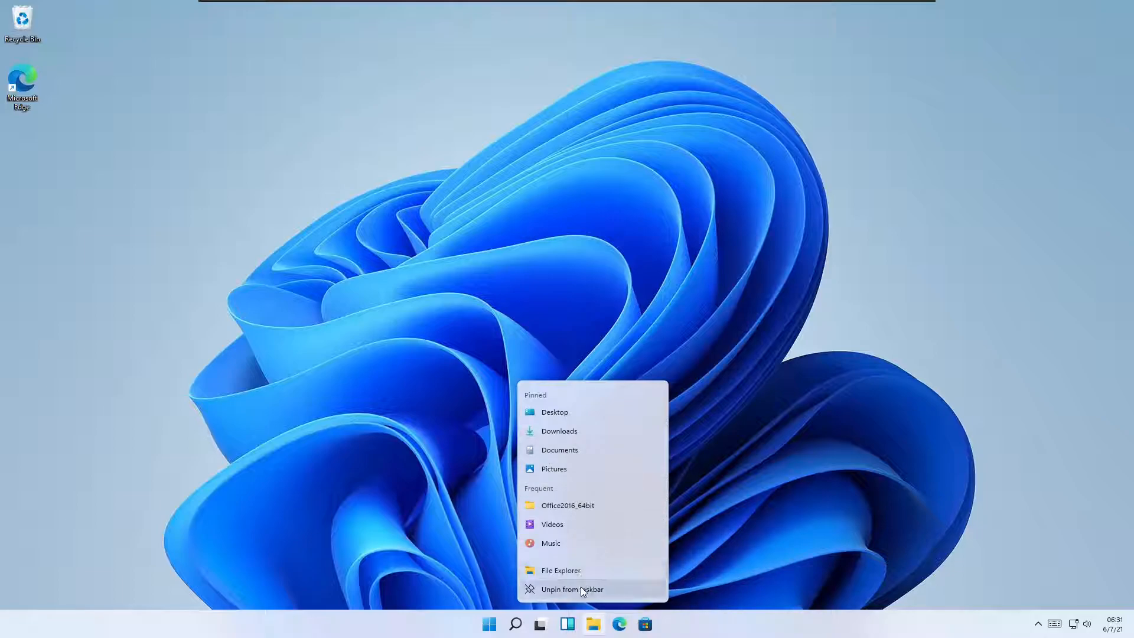
{"action": "right_click", "coordinate": [592, 623]}
{"action": "right_click", "coordinate": [592, 622]}
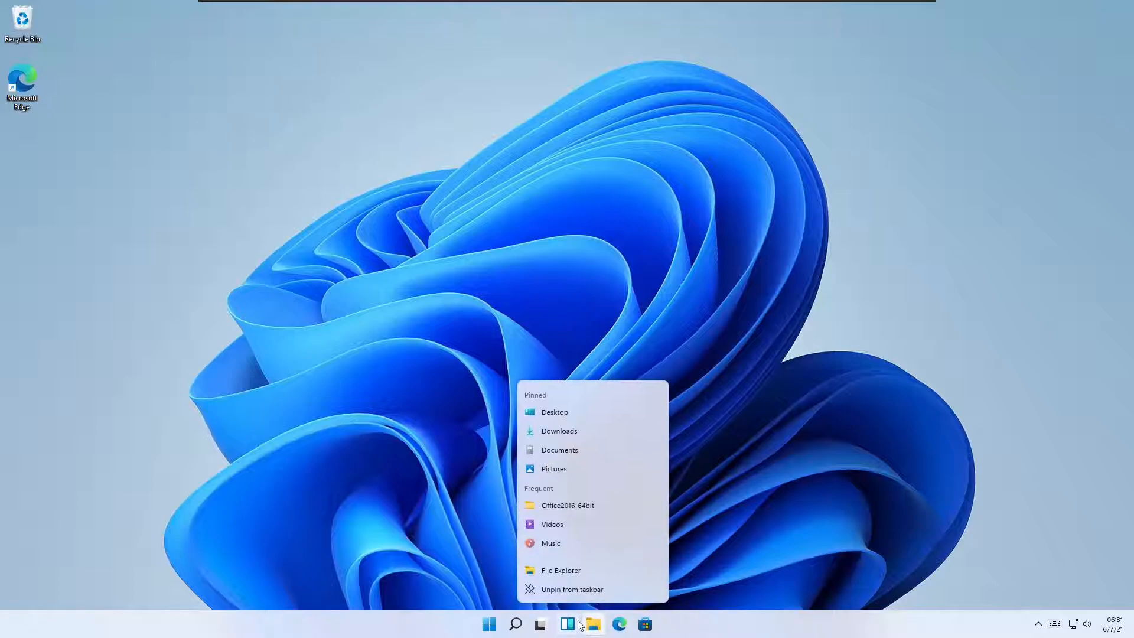
{"action": "left_click", "coordinate": [800, 558]}
Check the unpin option for the Widgets, Task view and Search taskbar items, dismissing each without unpinning.
{"action": "right_click", "coordinate": [566, 628]}
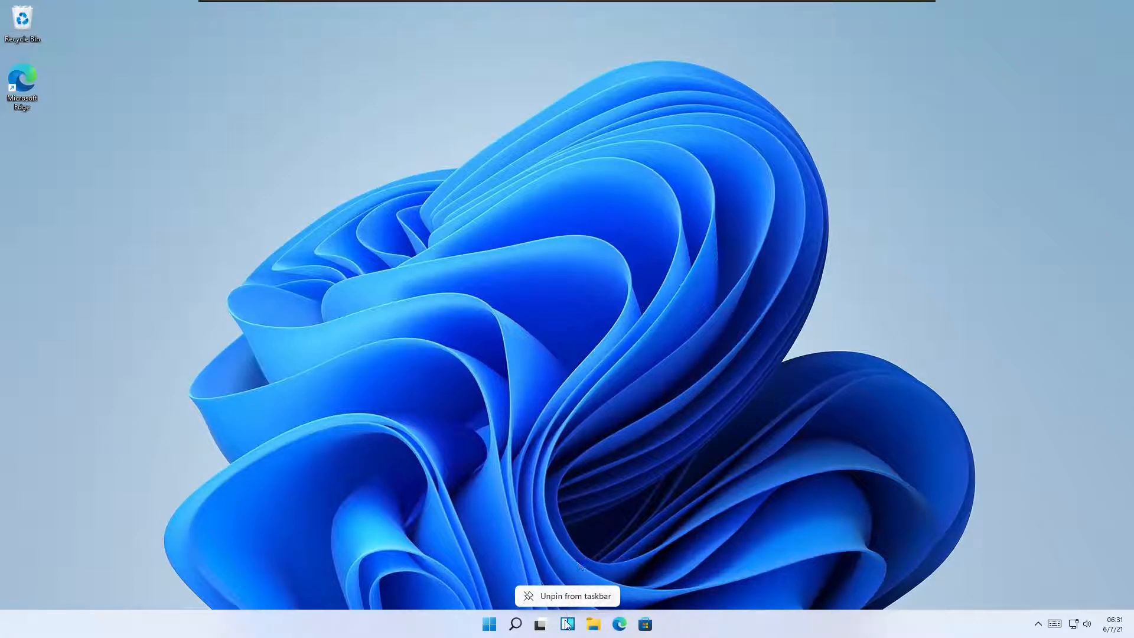
{"action": "left_click", "coordinate": [547, 571]}
{"action": "right_click", "coordinate": [540, 622]}
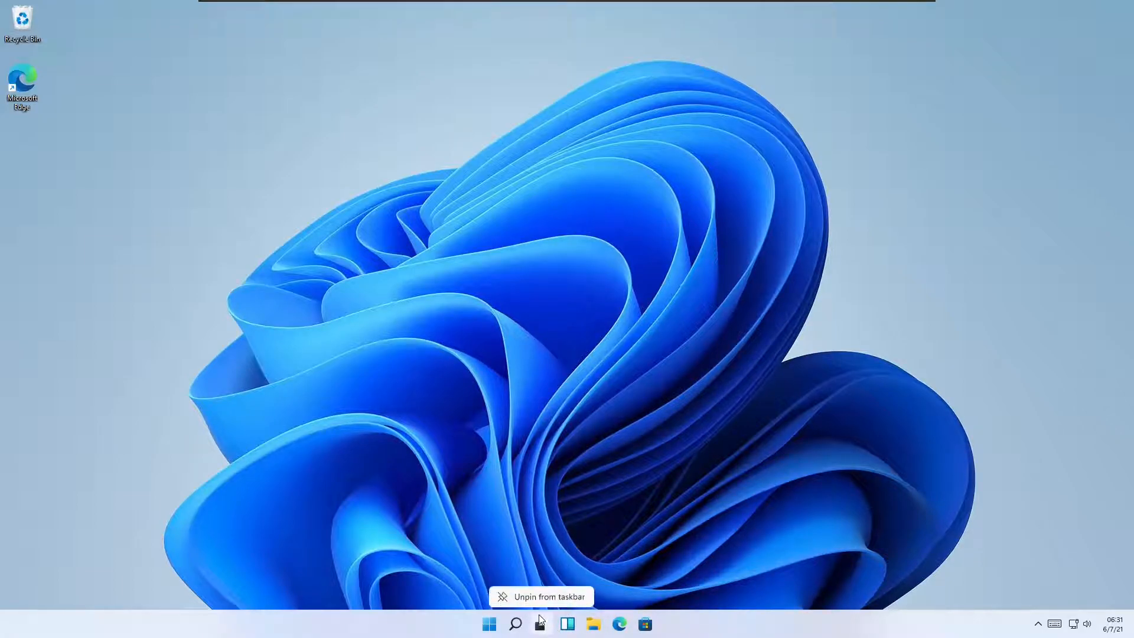
{"action": "left_click", "coordinate": [551, 515]}
{"action": "right_click", "coordinate": [515, 626]}
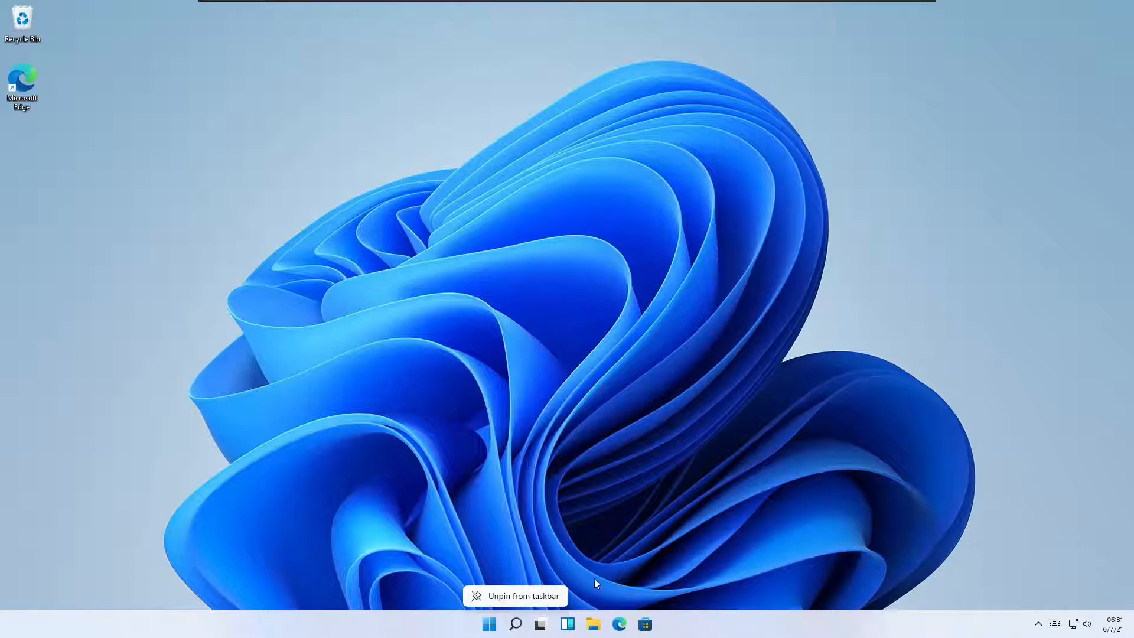
{"action": "left_click", "coordinate": [523, 628]}
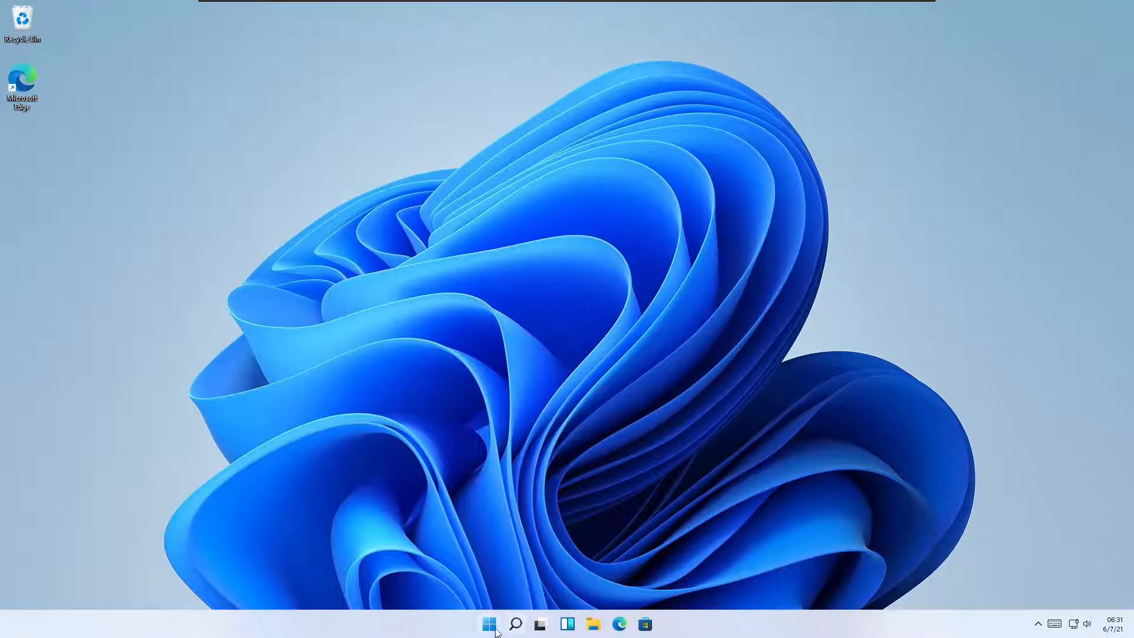
Open Apps and Features from the Start button's context menu and look through the installed app list.
{"action": "right_click", "coordinate": [494, 626]}
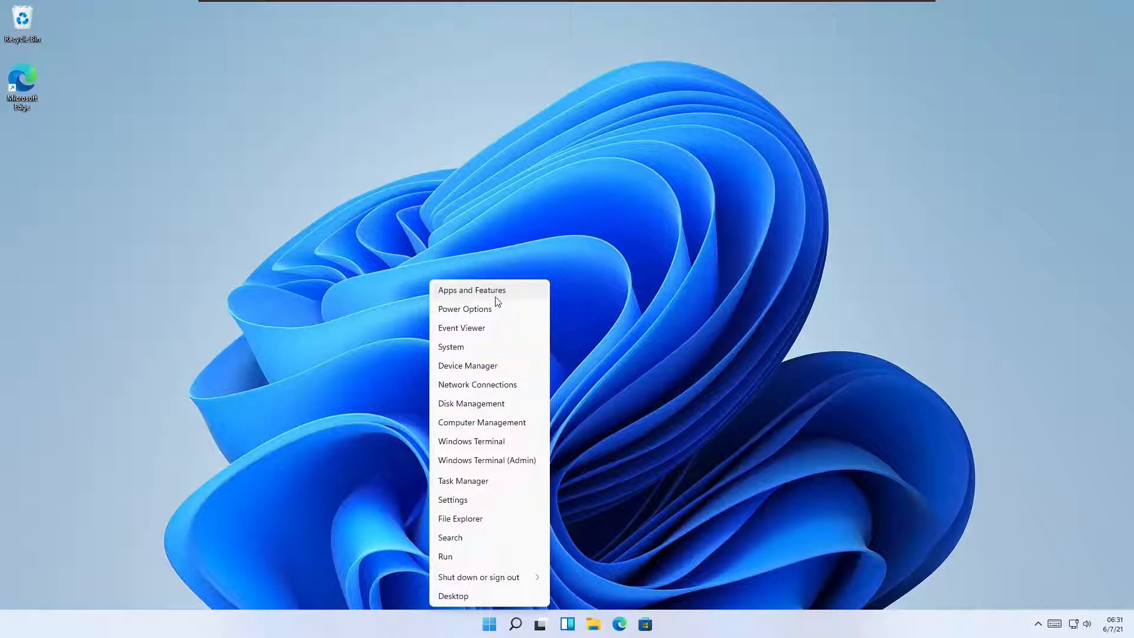
{"action": "left_click", "coordinate": [519, 291]}
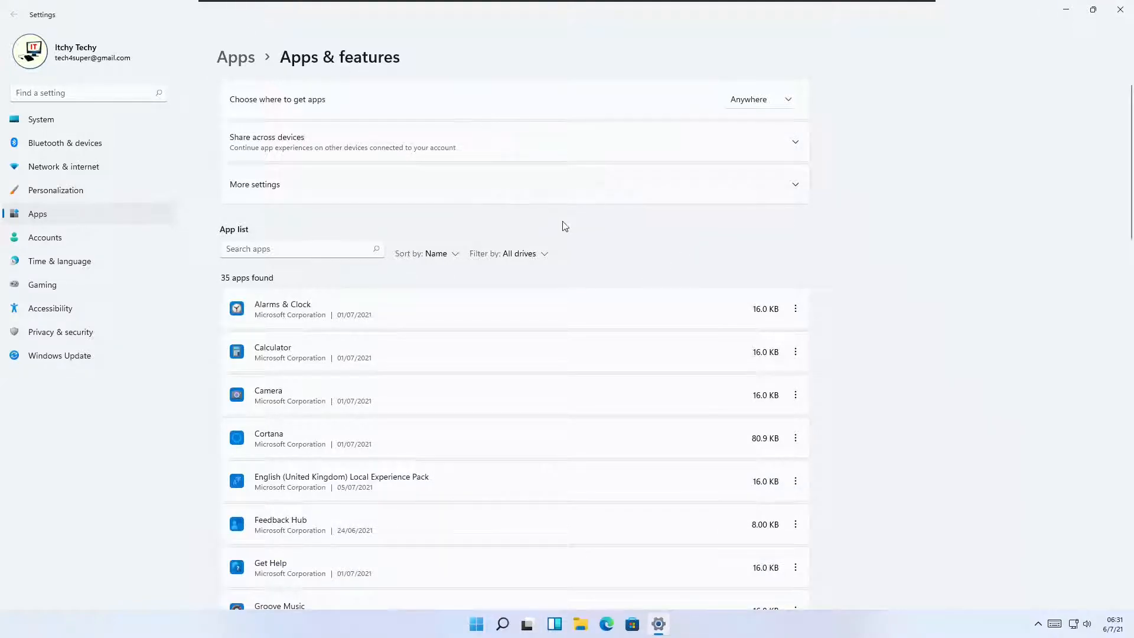
{"action": "scroll", "coordinate": [564, 226], "scroll_direction": "down", "scroll_amount": 8}
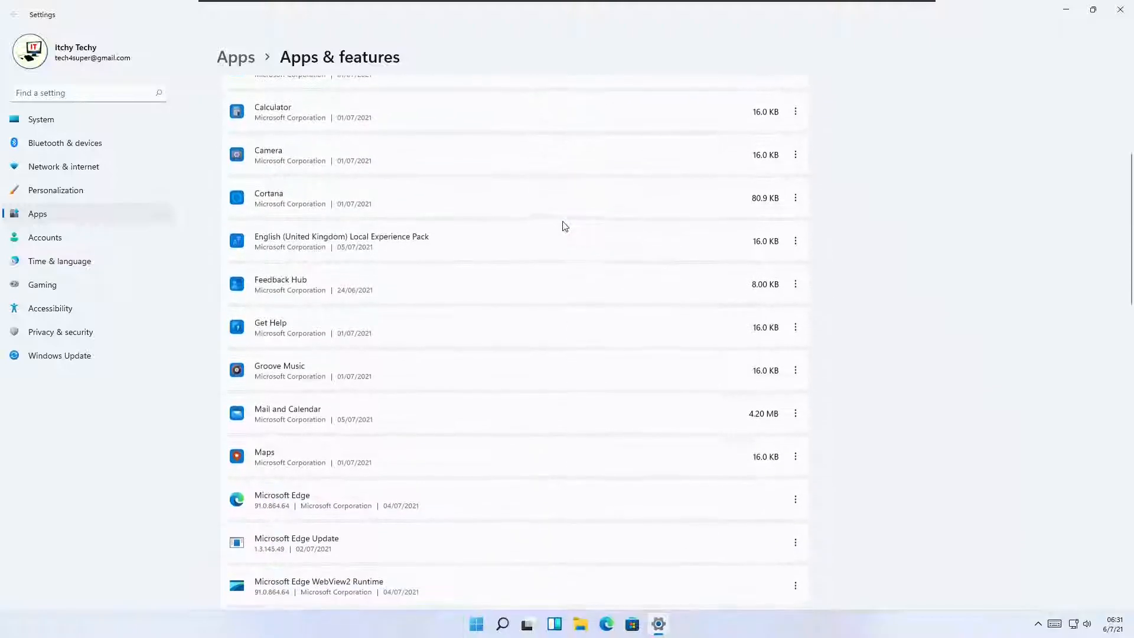
{"action": "scroll", "coordinate": [564, 226], "scroll_direction": "down", "scroll_amount": 5}
{"action": "scroll", "coordinate": [564, 227], "scroll_direction": "up", "scroll_amount": 10}
{"action": "scroll", "coordinate": [564, 226], "scroll_direction": "up", "scroll_amount": 3}
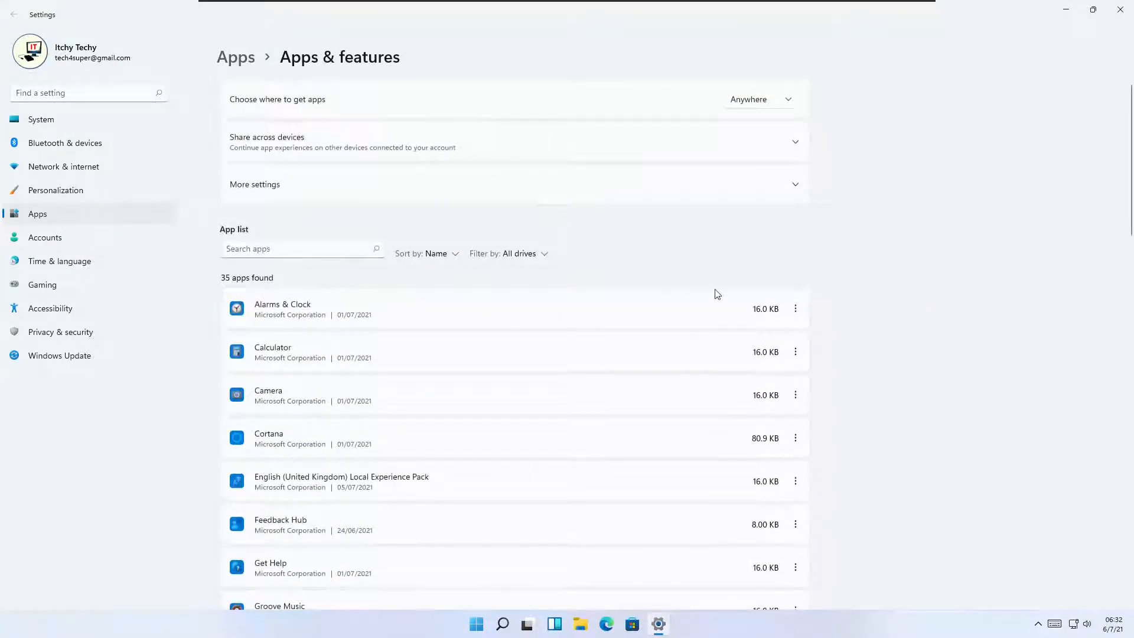
View the available actions for Alarms & Clock, and show the options for choosing where to get apps.
{"action": "left_click", "coordinate": [795, 309]}
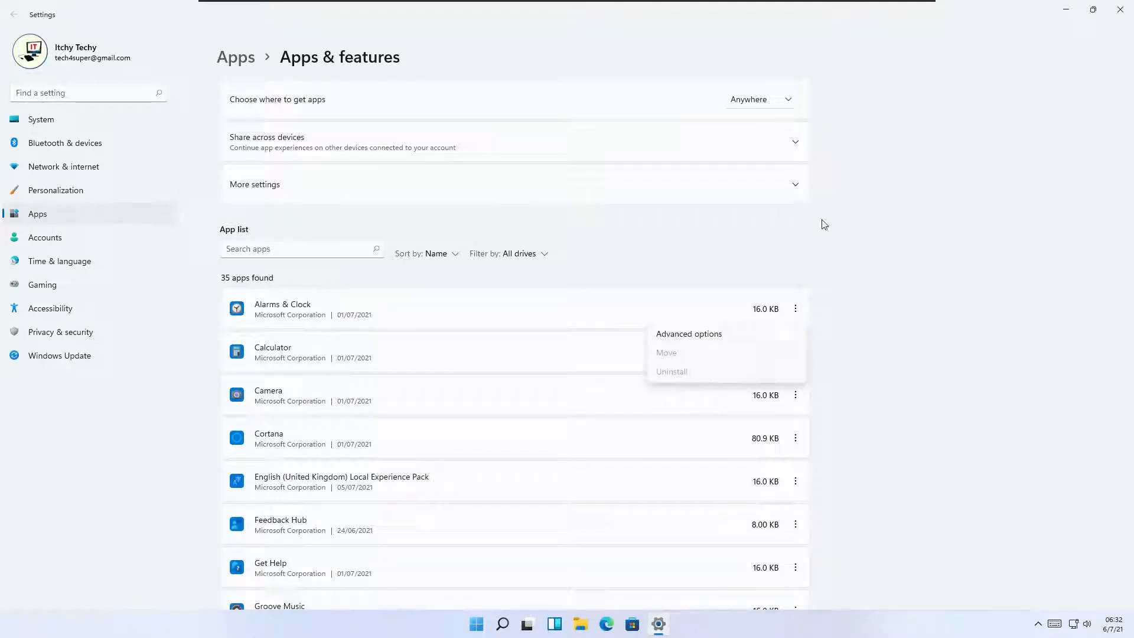
{"action": "left_click", "coordinate": [891, 204]}
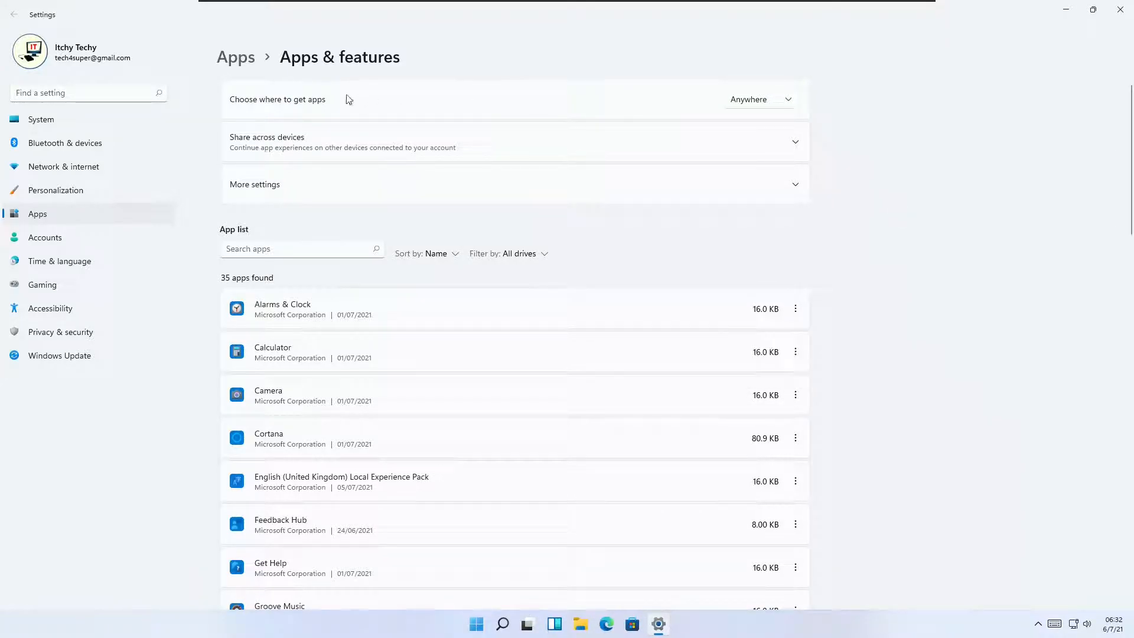
{"action": "left_click", "coordinate": [749, 105]}
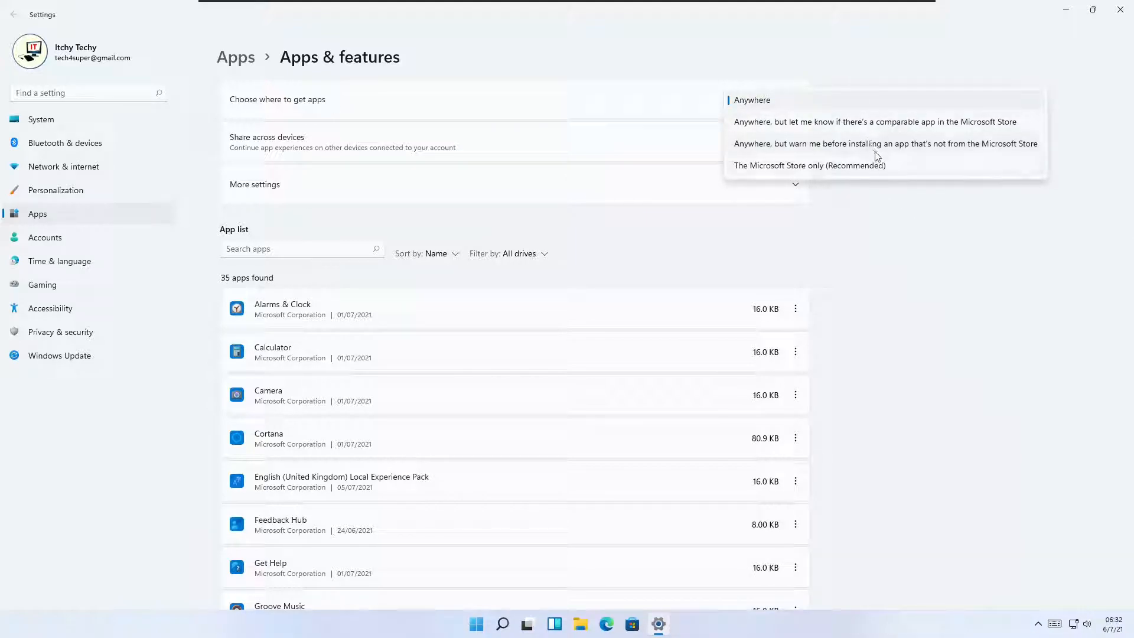
Review the Share across devices options and More settings in Apps & features, and close Settings.
{"action": "left_click", "coordinate": [996, 243]}
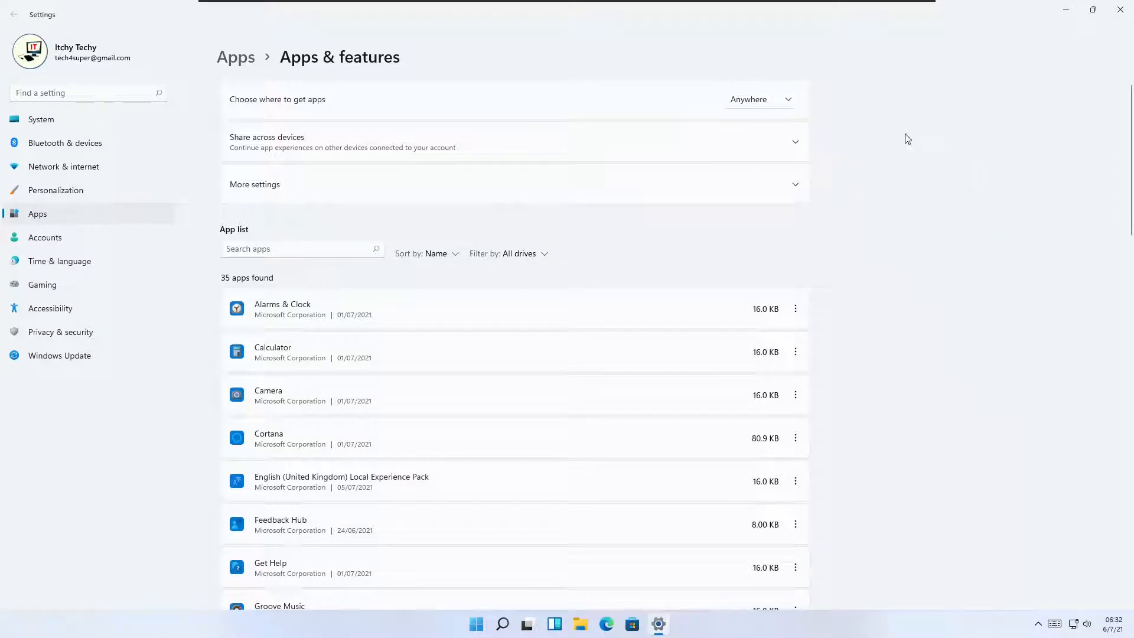
{"action": "left_click", "coordinate": [800, 145]}
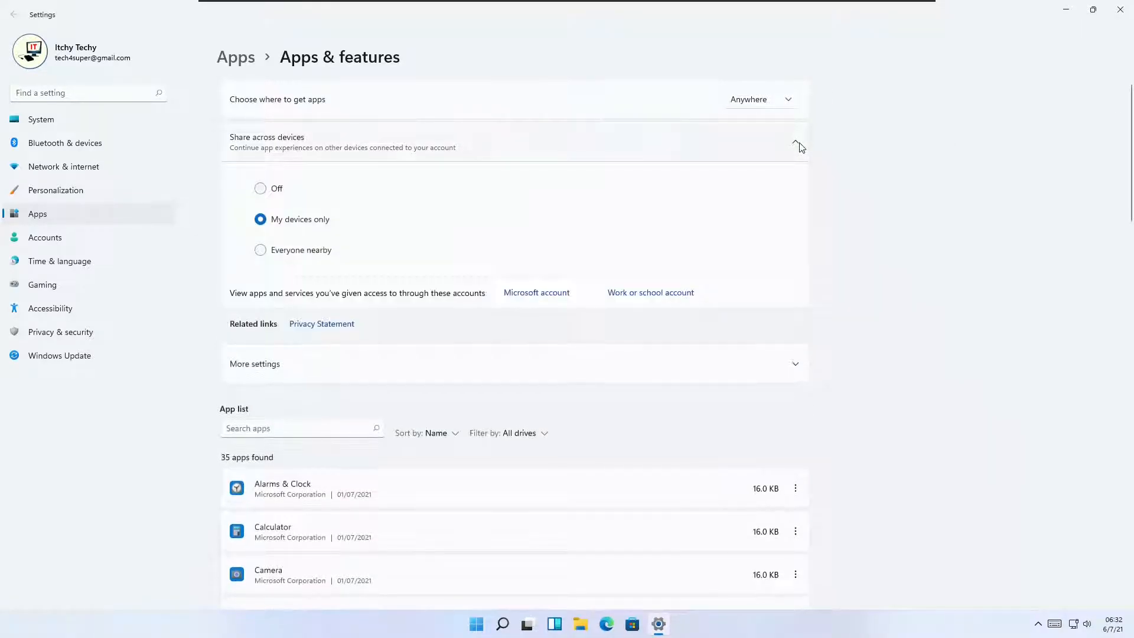
{"action": "left_click", "coordinate": [797, 144]}
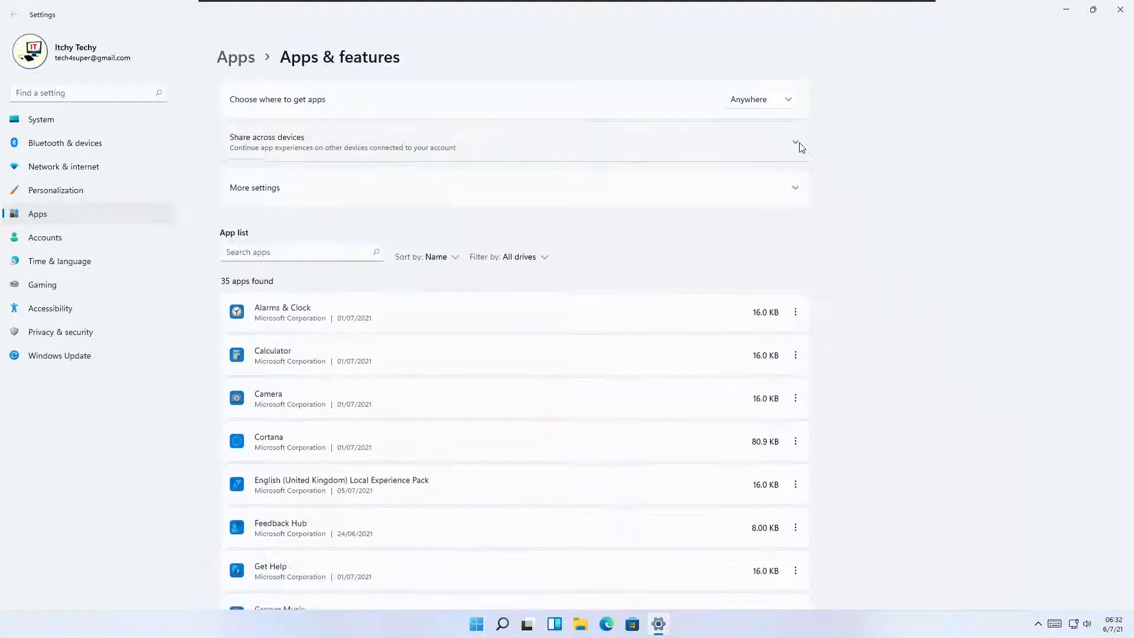
{"action": "left_click", "coordinate": [796, 188]}
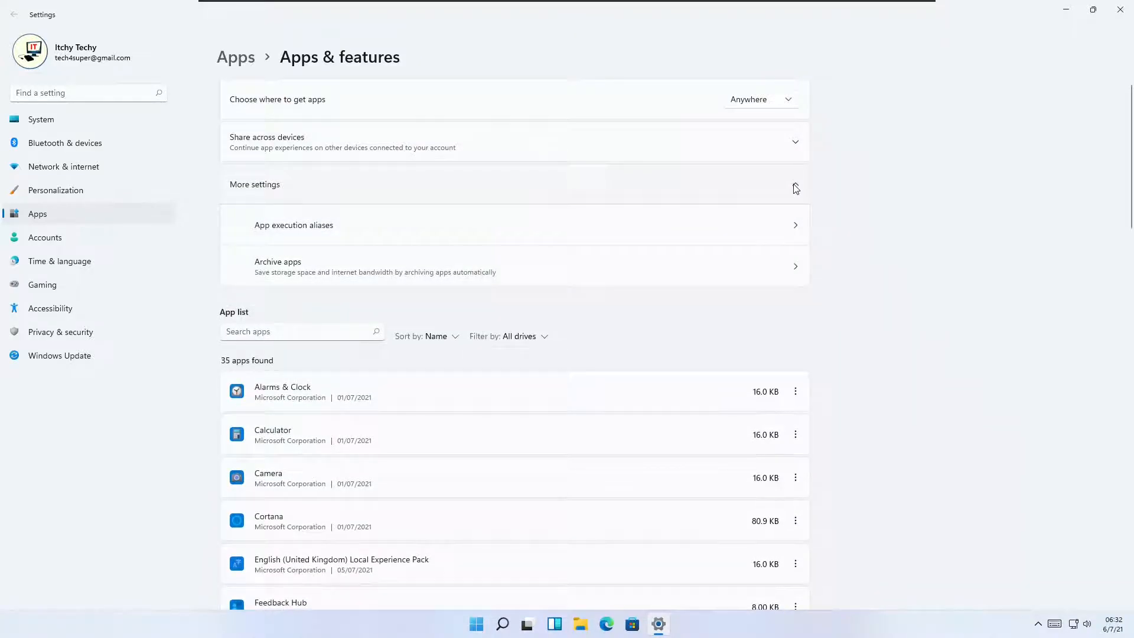
{"action": "left_click", "coordinate": [795, 186]}
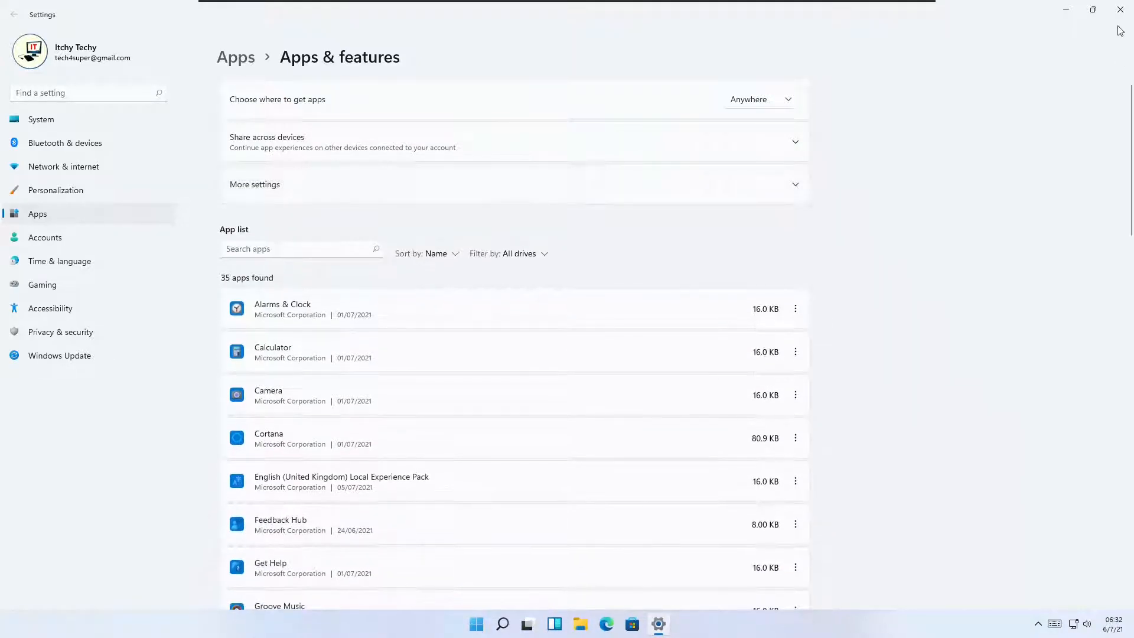
{"action": "left_click", "coordinate": [1120, 10]}
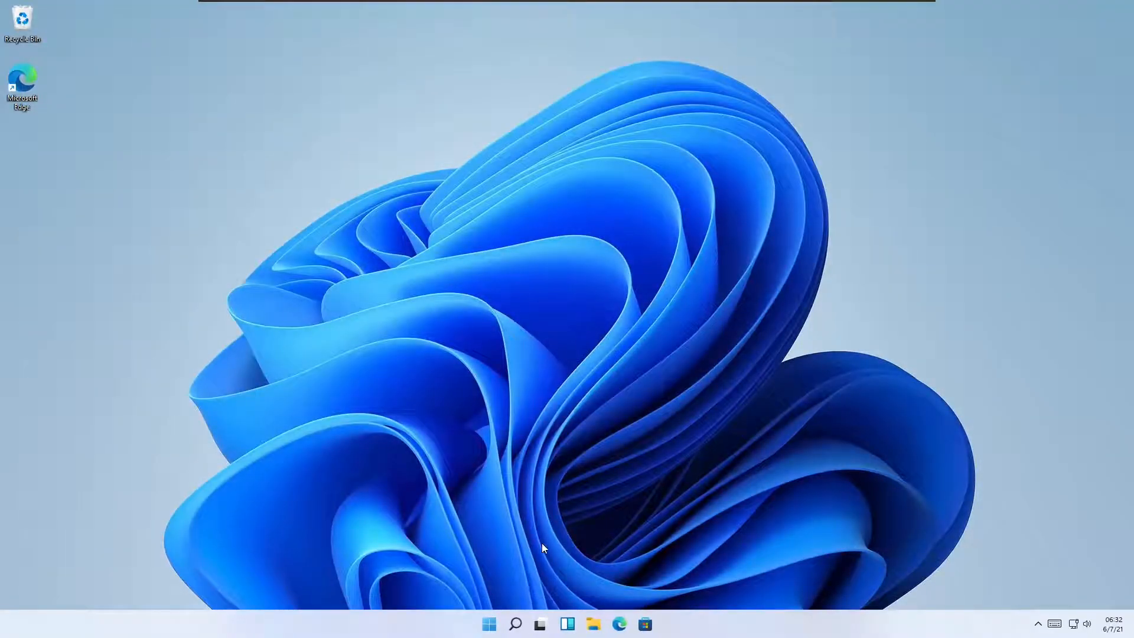
Open Power Options, view the Screen and sleep timeouts, and close Settings.
{"action": "right_click", "coordinate": [492, 624]}
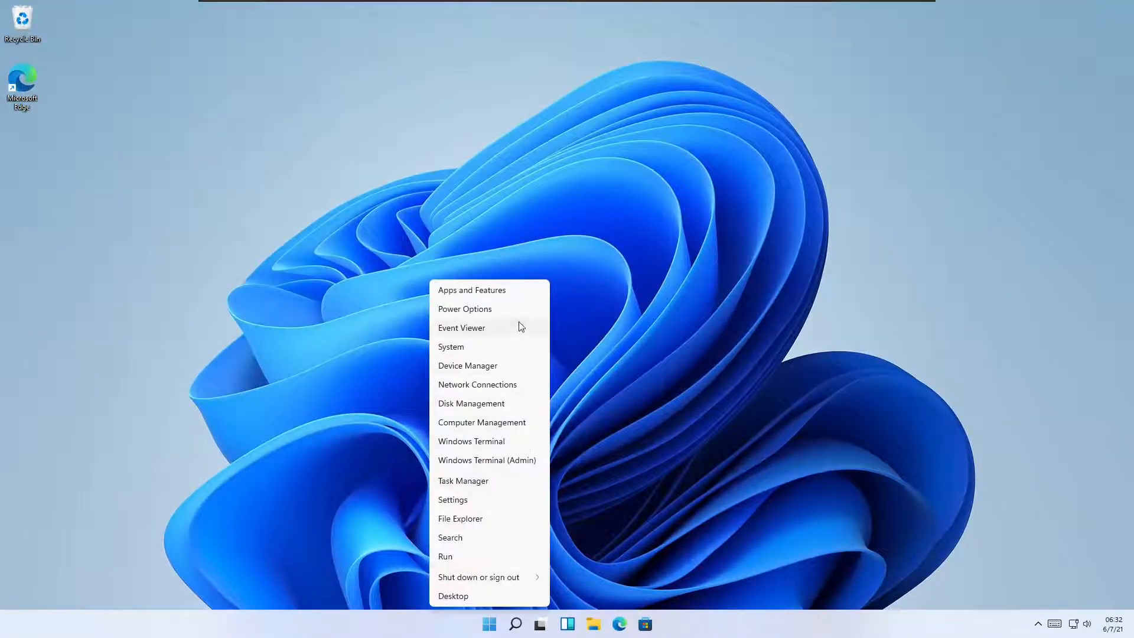
{"action": "left_click", "coordinate": [518, 314]}
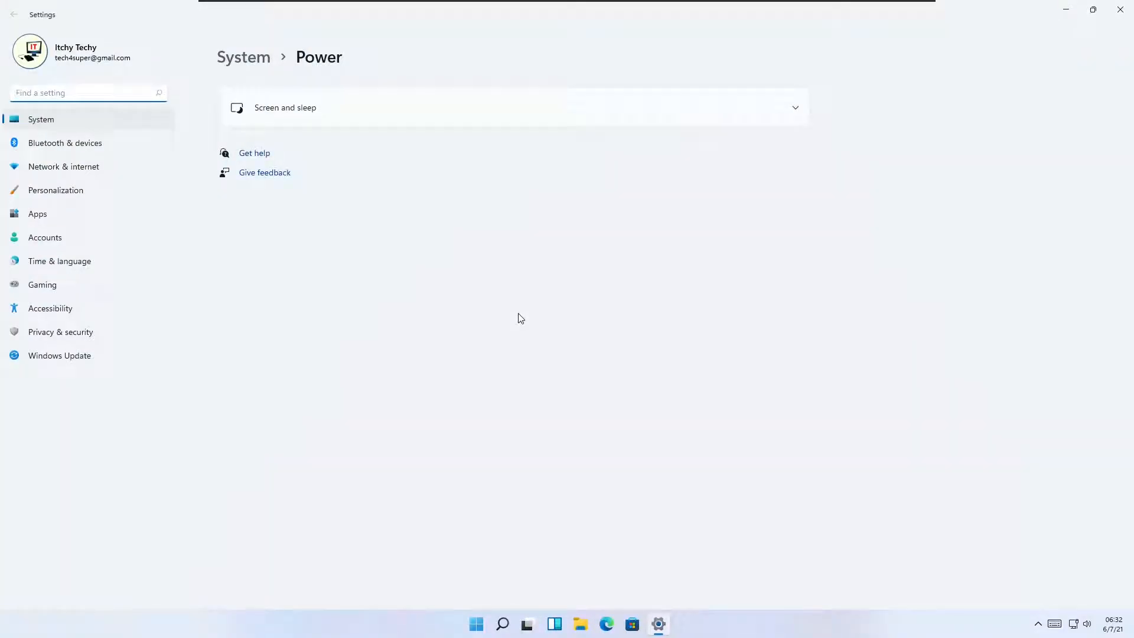
{"action": "left_click", "coordinate": [437, 118]}
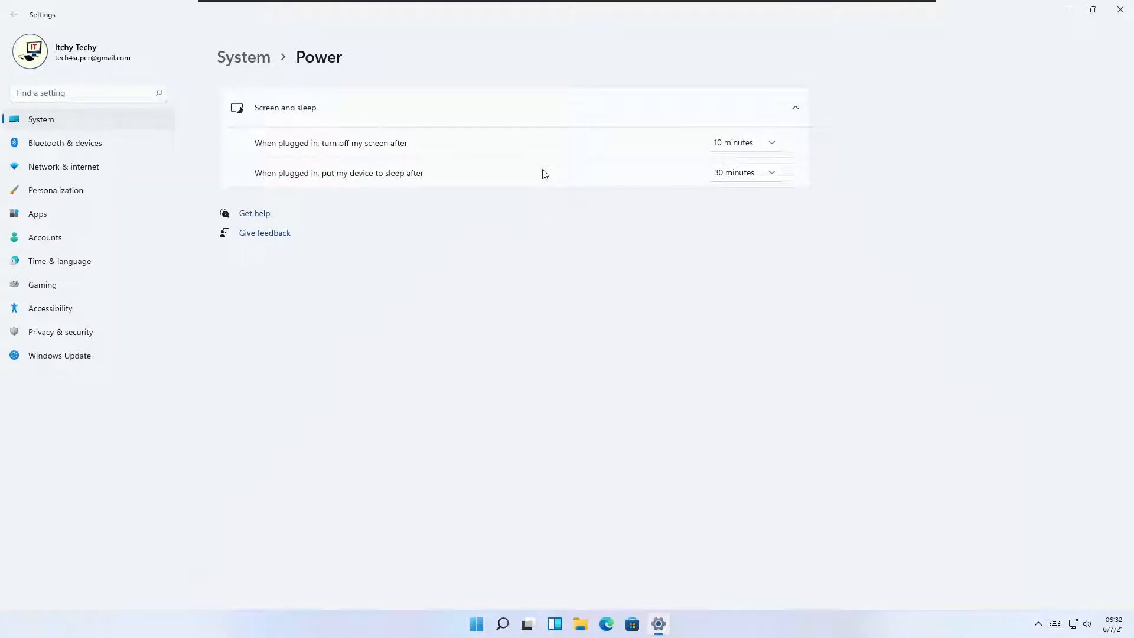
{"action": "left_click", "coordinate": [1121, 10]}
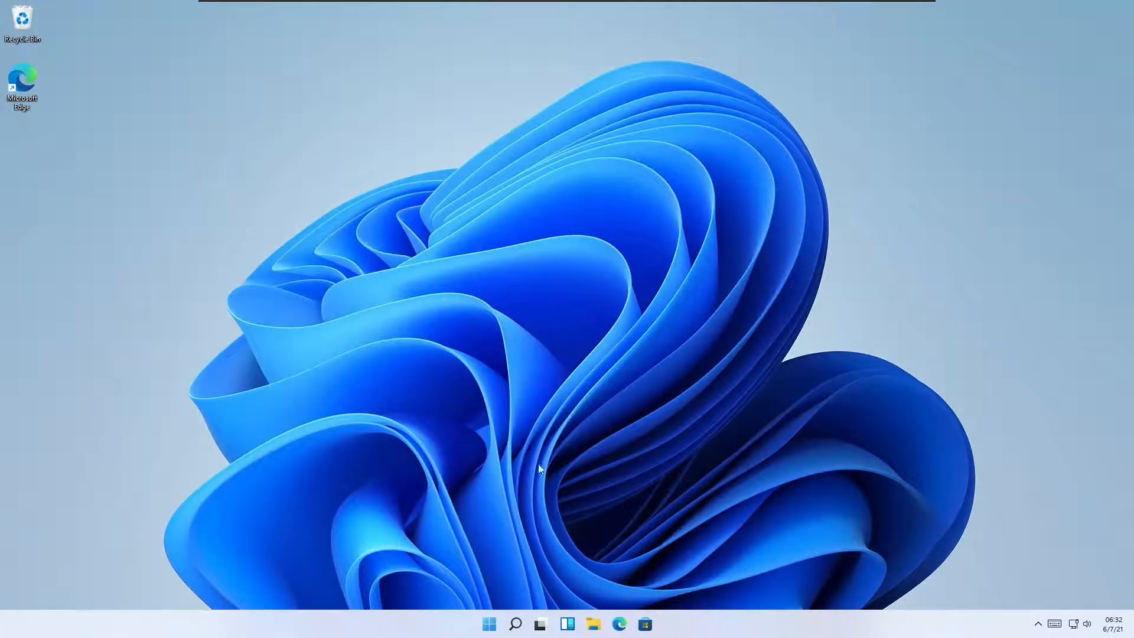
Open Event Viewer in a maximized window and view Custom Views, Windows Logs, and Applications and Services Logs.
{"action": "right_click", "coordinate": [494, 620]}
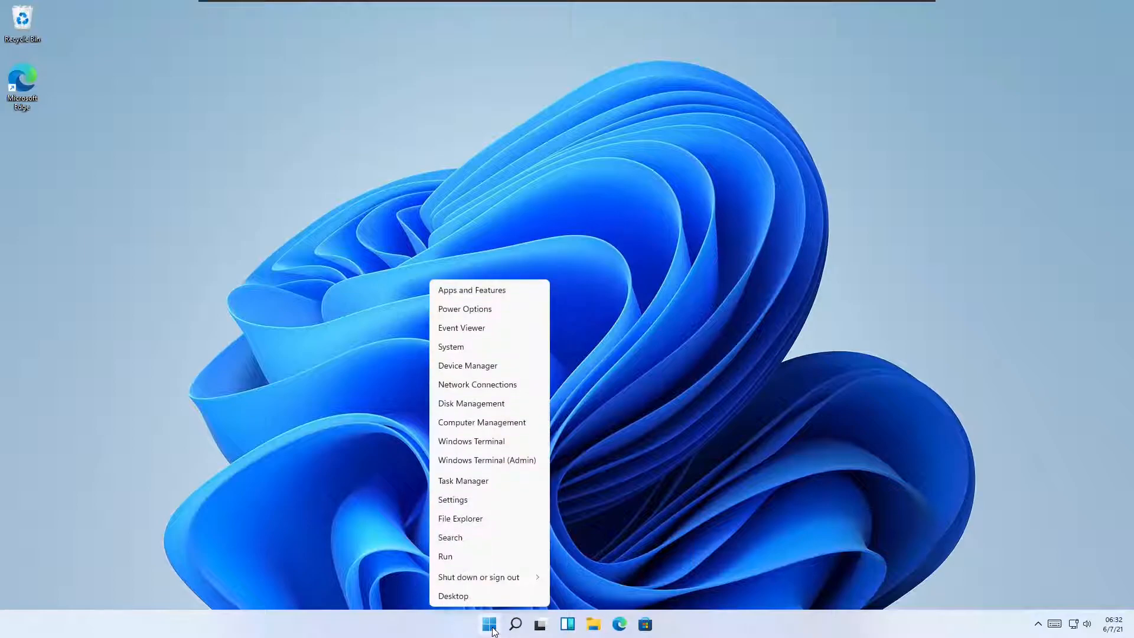
{"action": "left_click", "coordinate": [496, 328]}
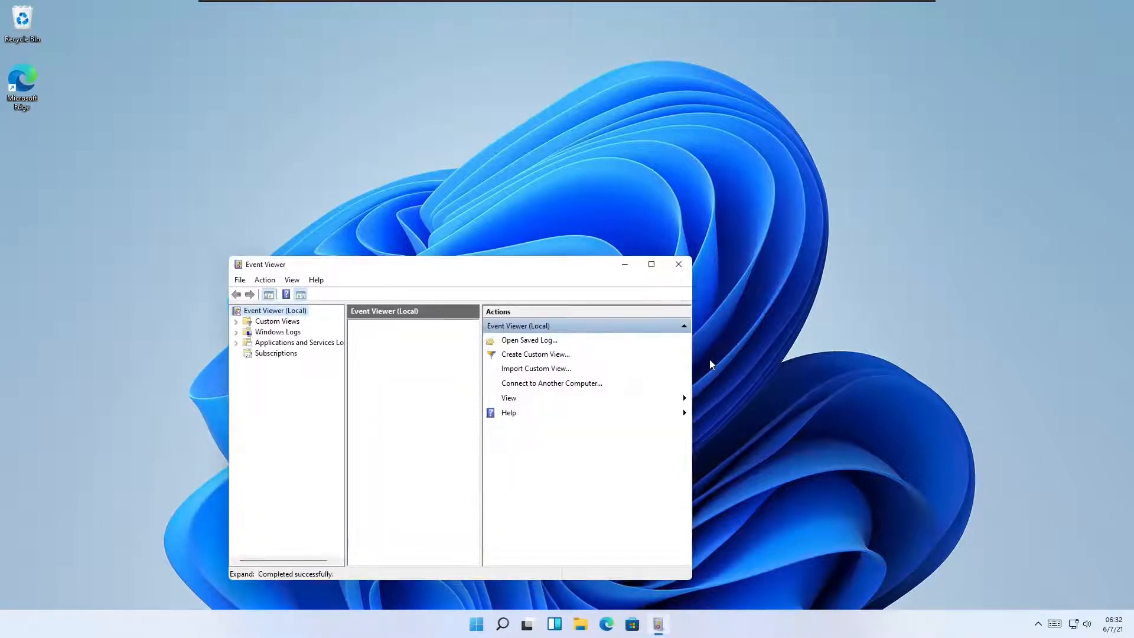
{"action": "left_click", "coordinate": [651, 264]}
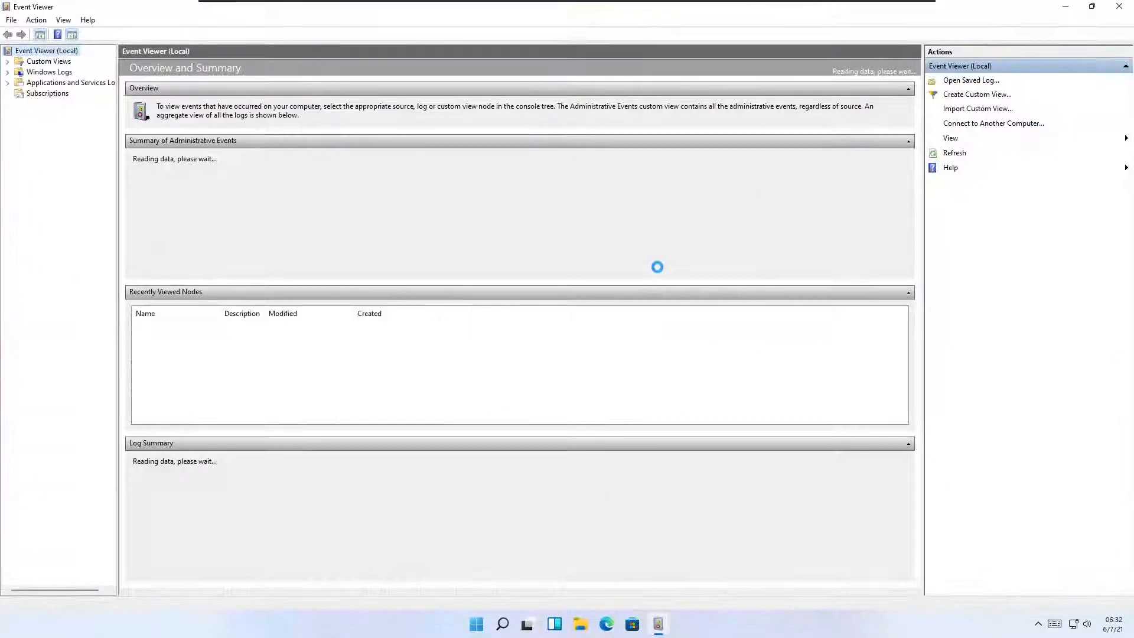
{"action": "left_click", "coordinate": [69, 63]}
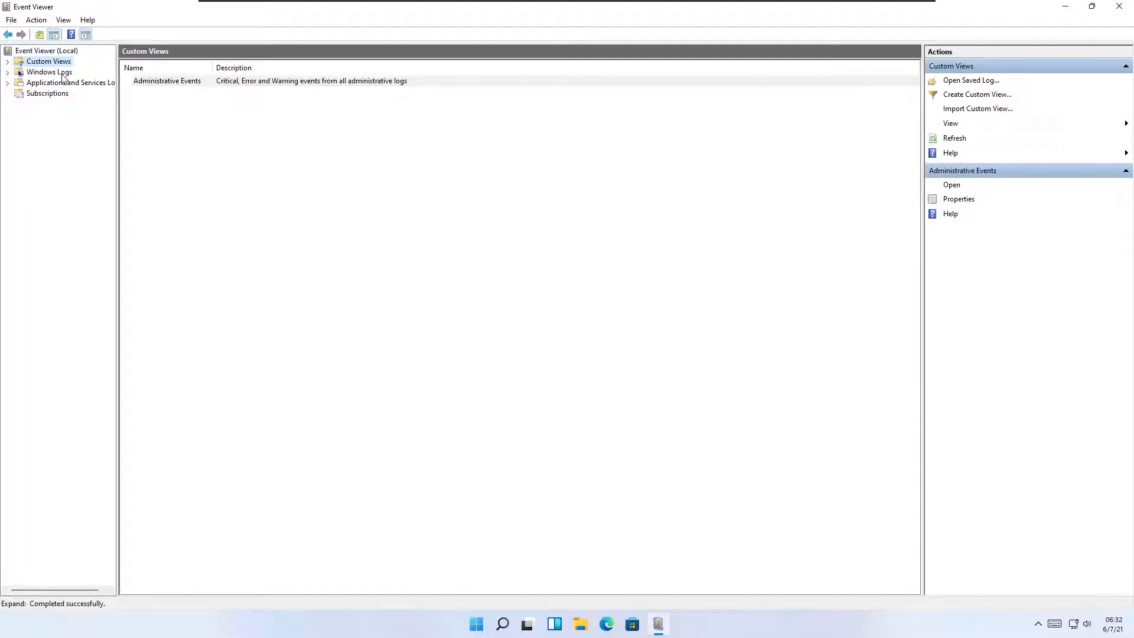
{"action": "left_click", "coordinate": [63, 74]}
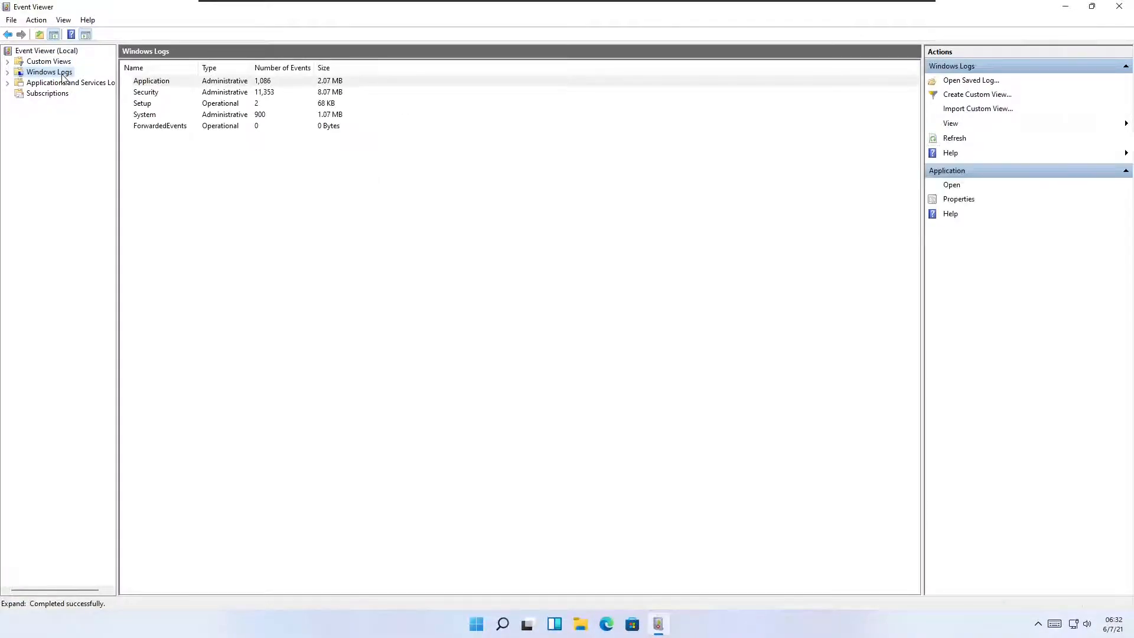
{"action": "left_click", "coordinate": [64, 86]}
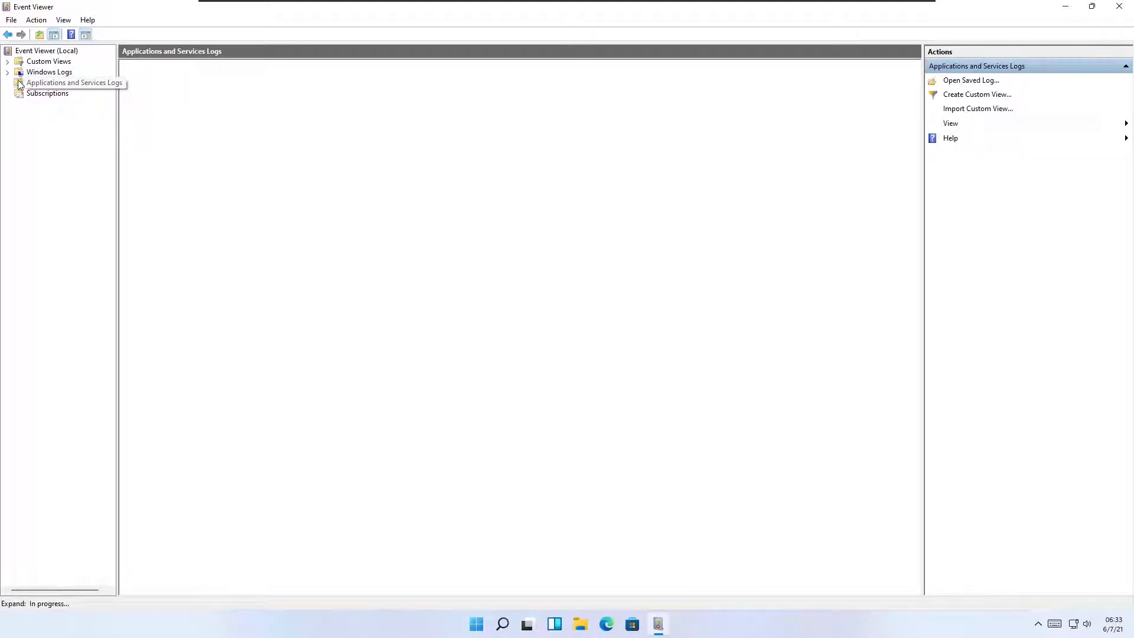
View the Application, Security and Setup logs under Windows Logs, and close Event Viewer.
{"action": "left_click", "coordinate": [7, 72]}
{"action": "left_click", "coordinate": [47, 86]}
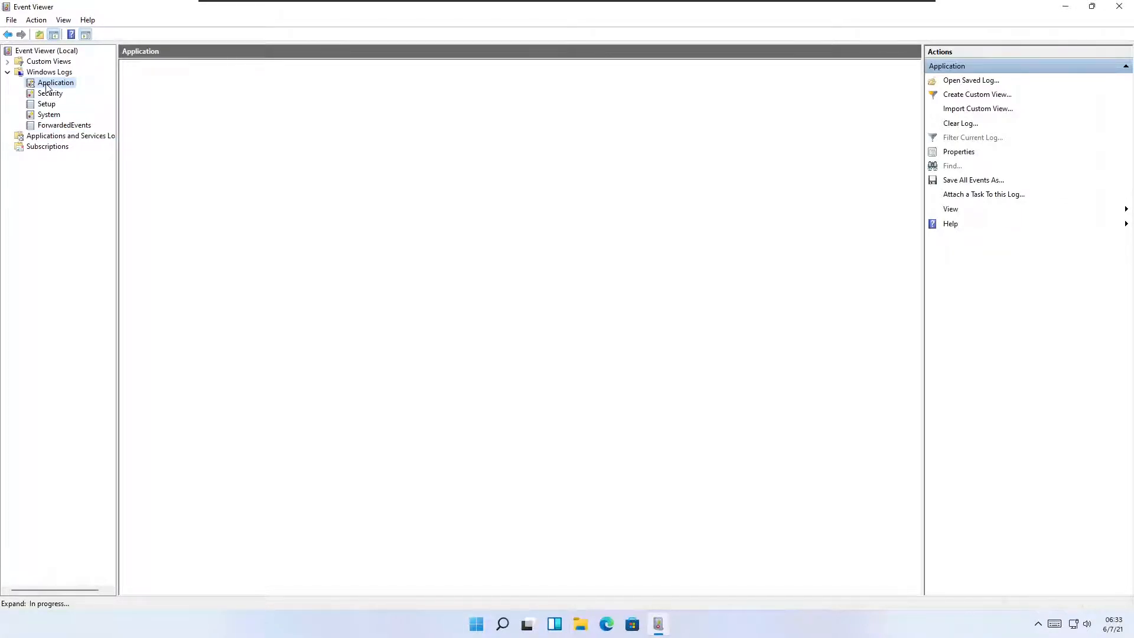
{"action": "left_click", "coordinate": [53, 93]}
{"action": "left_click", "coordinate": [49, 104]}
{"action": "left_click", "coordinate": [1120, 7]}
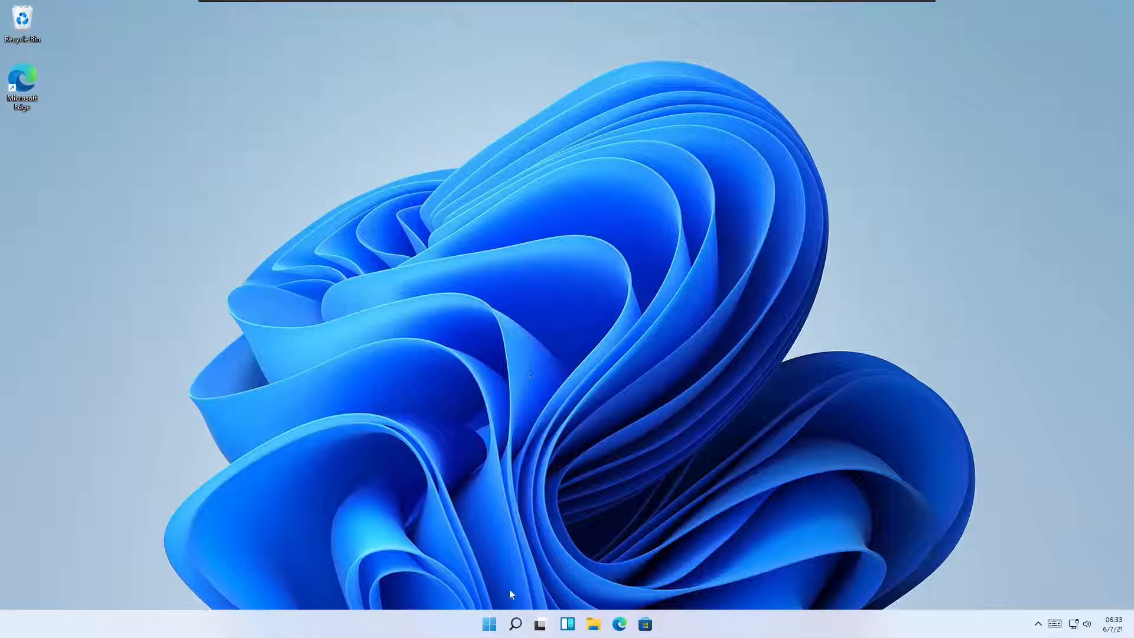
Open the System About page, unload the failing Event Viewer snap-in and dismiss its exception details, and close Settings.
{"action": "right_click", "coordinate": [489, 624]}
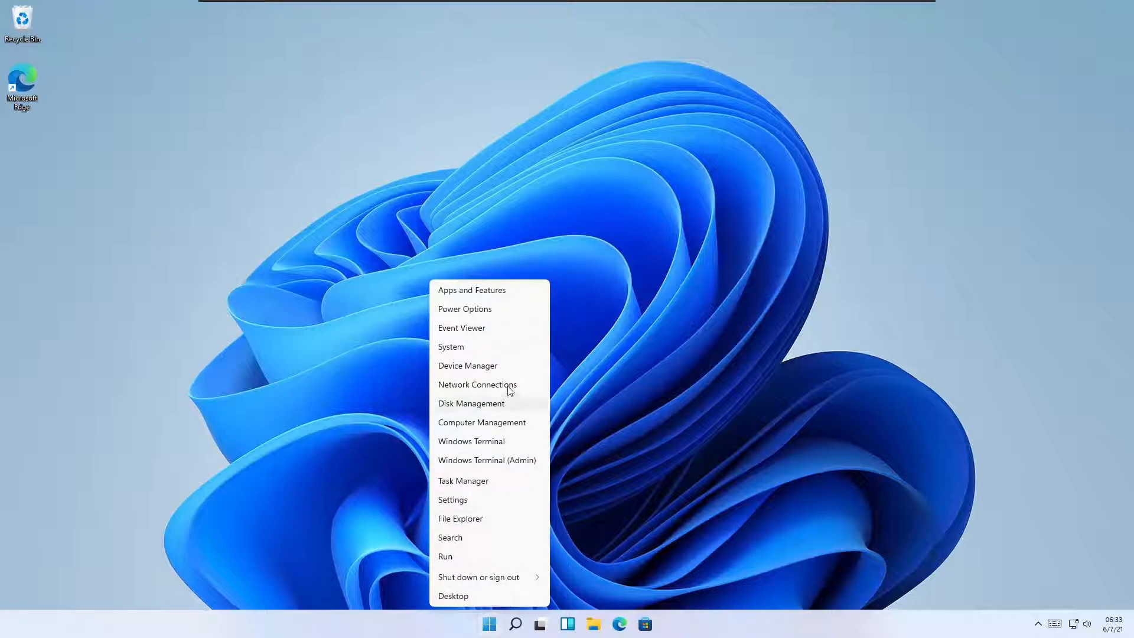
{"action": "left_click", "coordinate": [500, 348]}
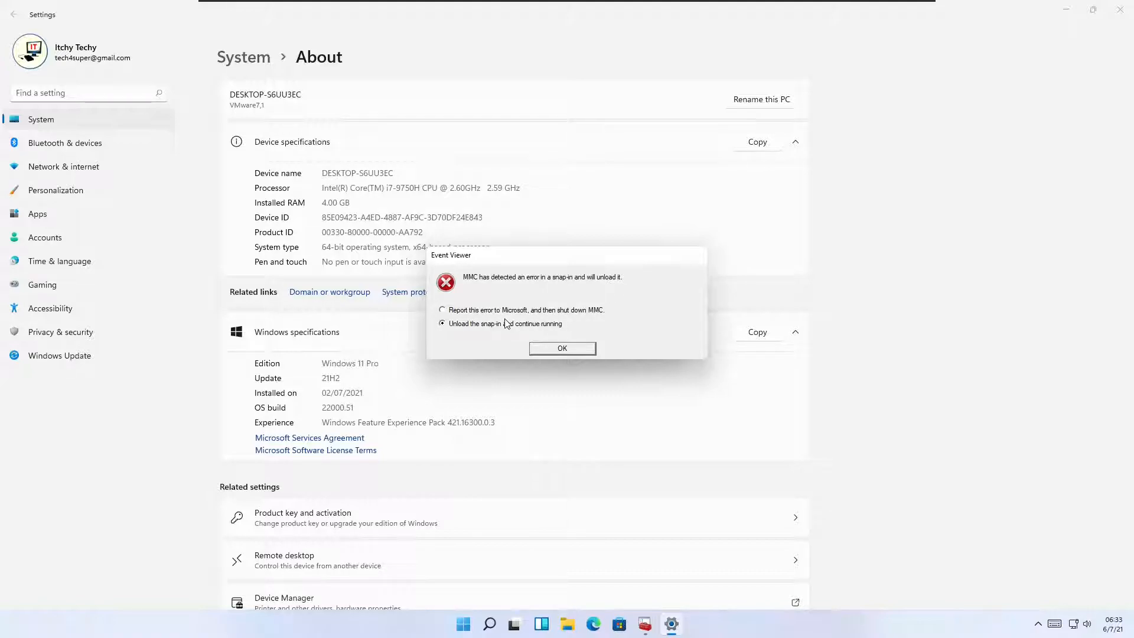
{"action": "left_click", "coordinate": [578, 349]}
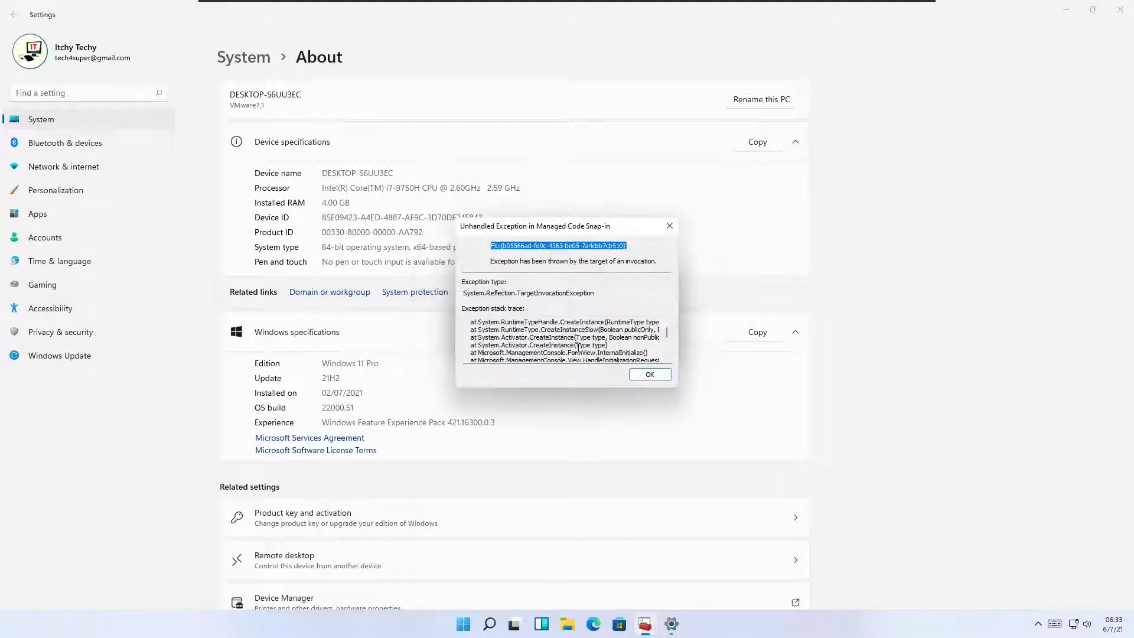
{"action": "scroll", "coordinate": [620, 351], "scroll_direction": "down", "scroll_amount": 5}
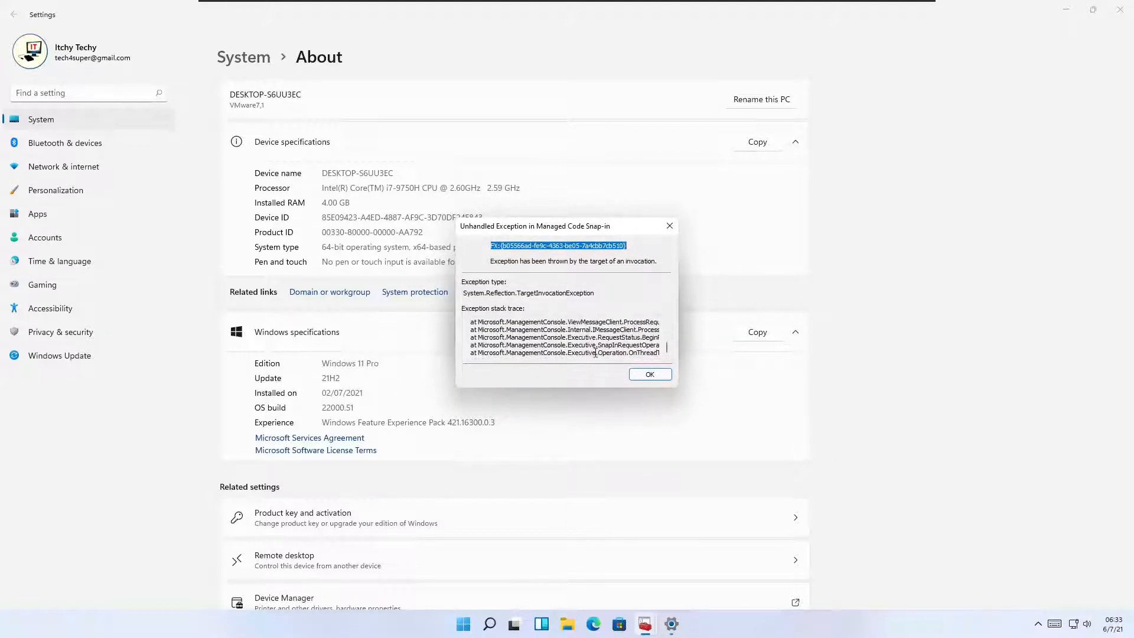
{"action": "left_click", "coordinate": [663, 375]}
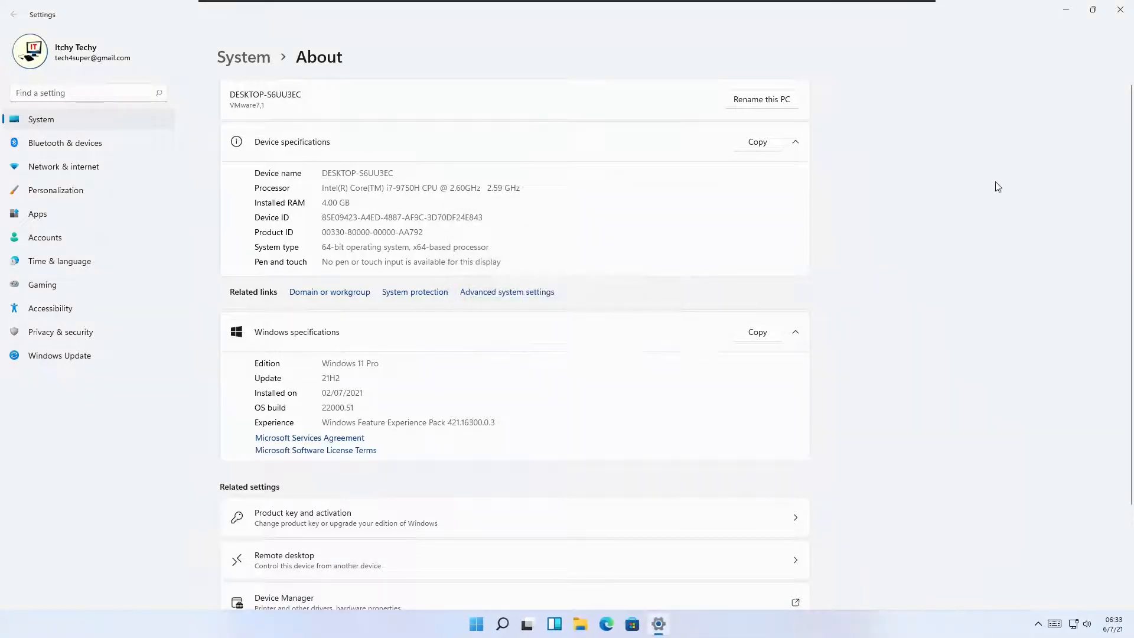
{"action": "left_click", "coordinate": [1122, 11]}
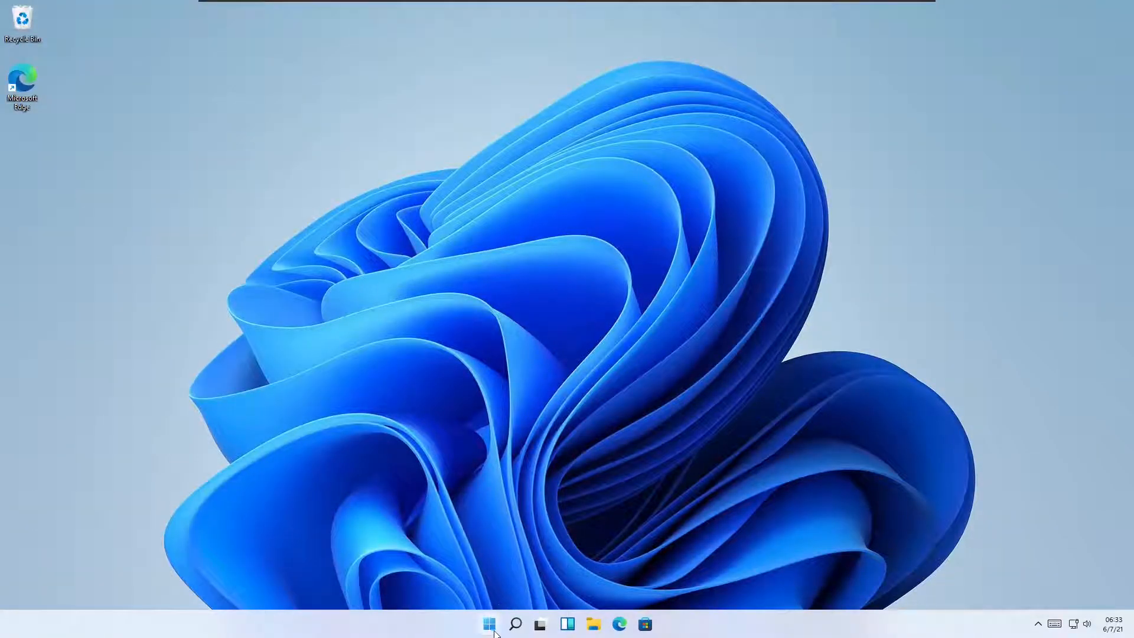
Open Device Manager and inspect the Sound, video and game controllers category and the Computer category.
{"action": "right_click", "coordinate": [489, 624]}
{"action": "left_click", "coordinate": [511, 371]}
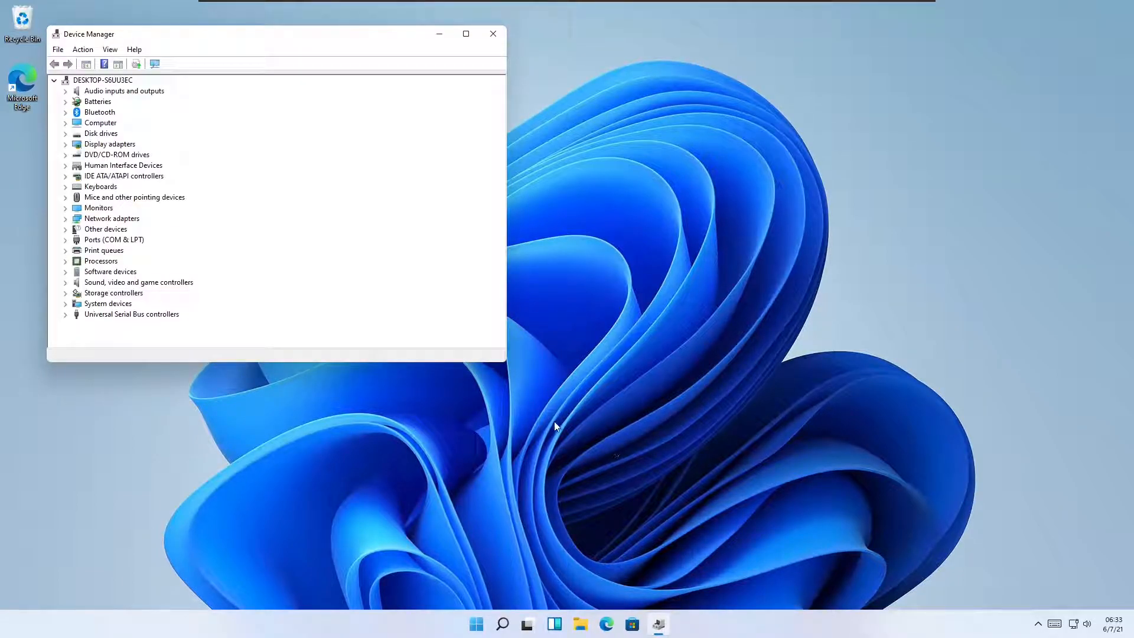
{"action": "left_click", "coordinate": [70, 284]}
{"action": "left_click", "coordinate": [70, 284]}
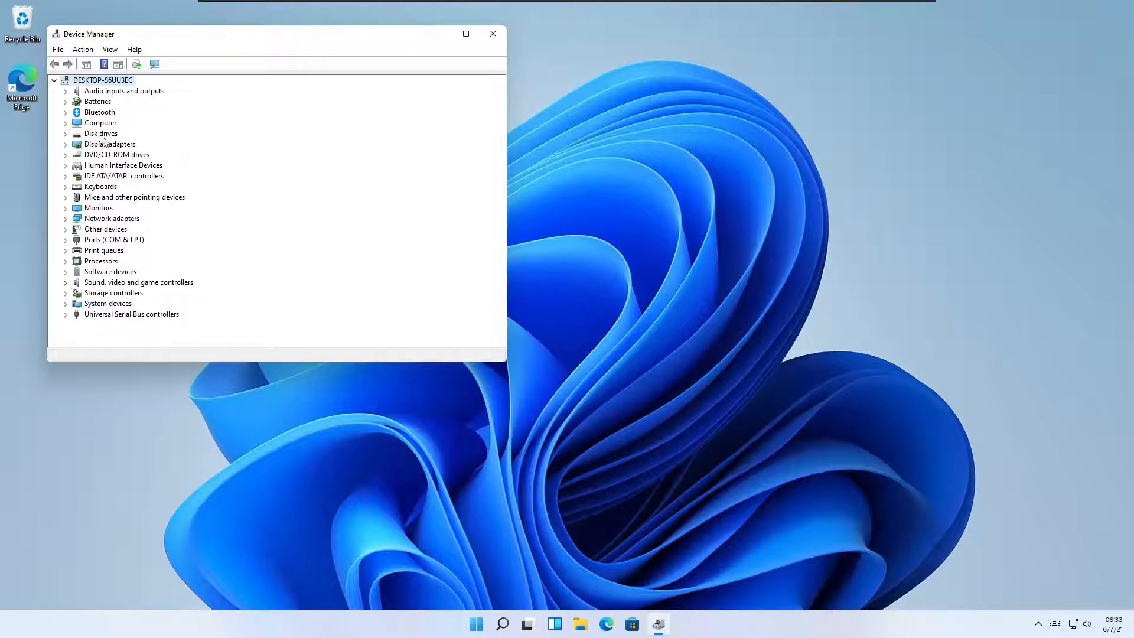
{"action": "left_click", "coordinate": [66, 122]}
{"action": "left_click", "coordinate": [65, 122]}
Look through Device Manager's File, Action, View and Help commands, and close Device Manager.
{"action": "left_click", "coordinate": [62, 51]}
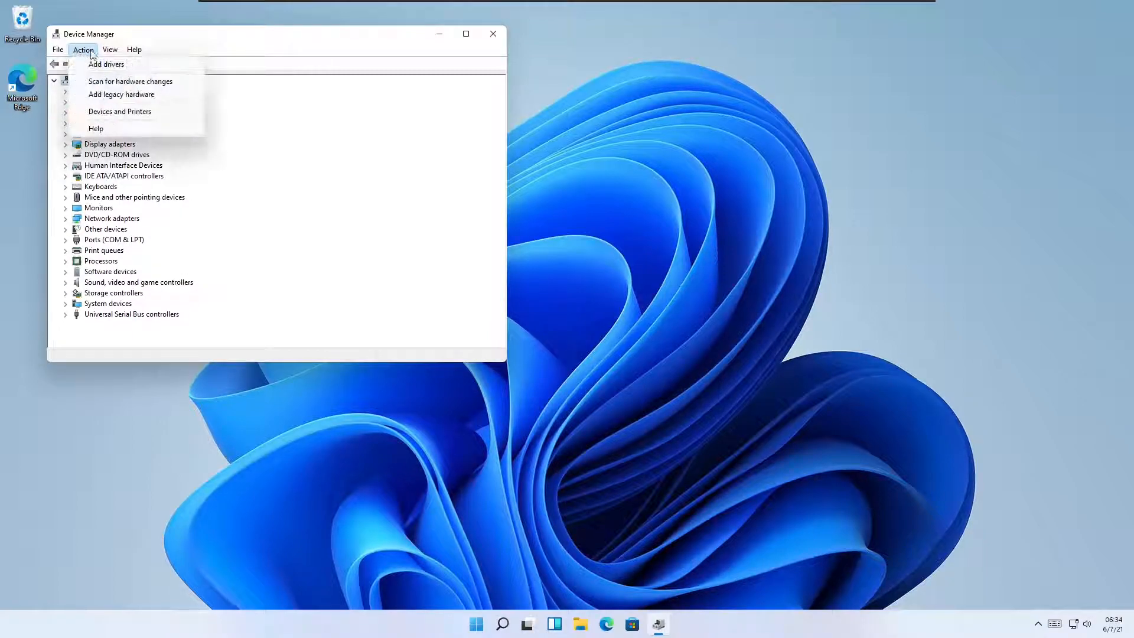
{"action": "mouse_move", "coordinate": [109, 52]}
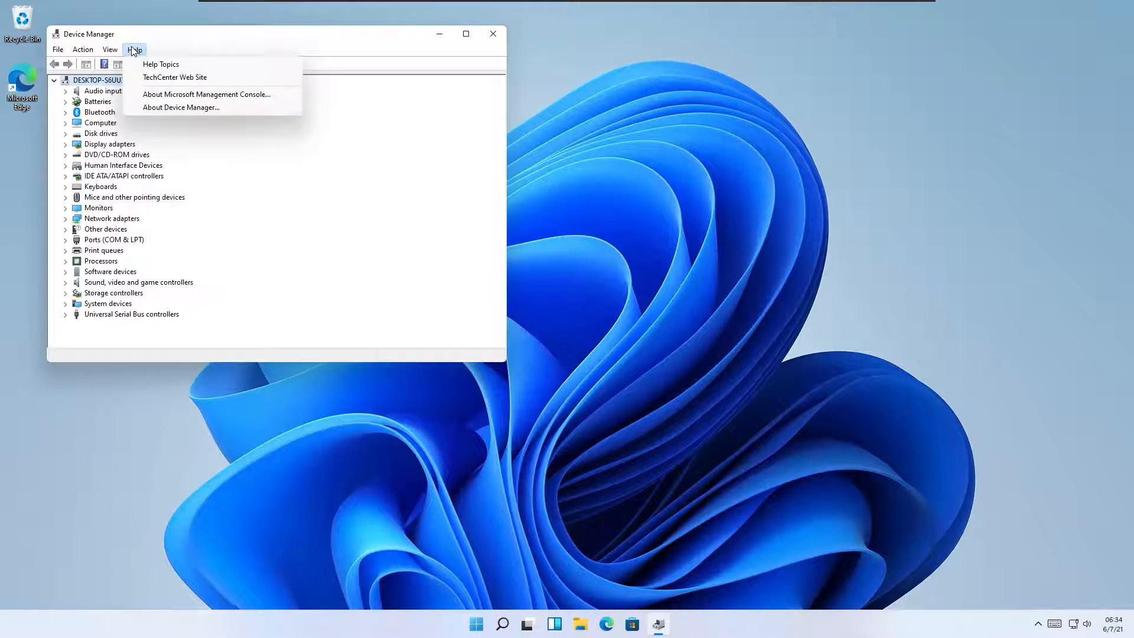
{"action": "left_click", "coordinate": [408, 167]}
{"action": "left_click", "coordinate": [493, 33]}
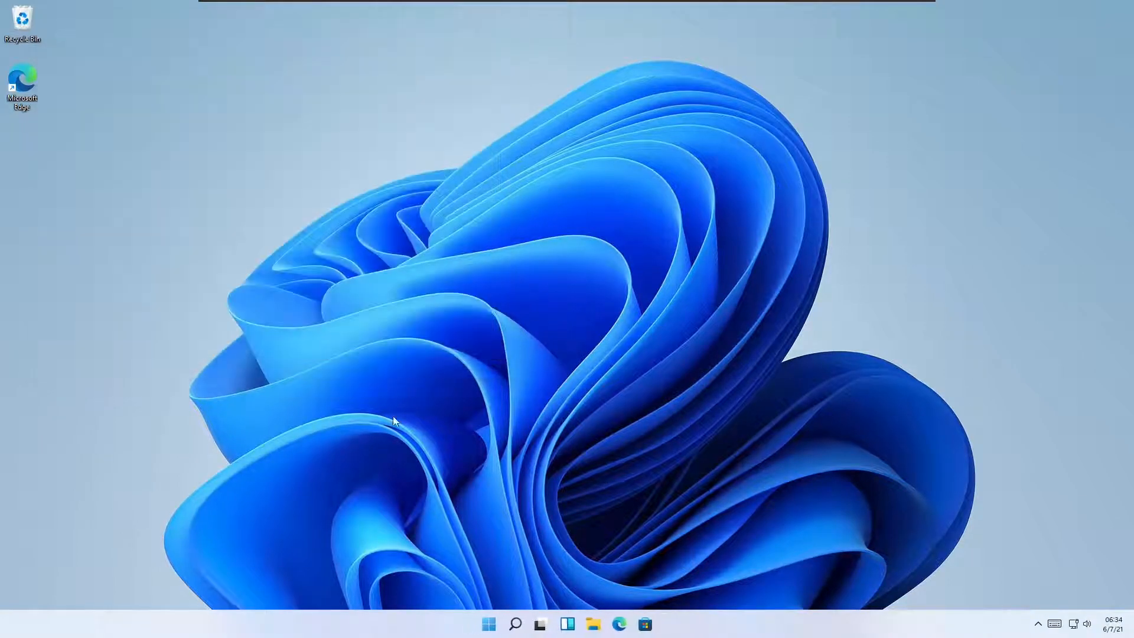
Open Network Connections, view the Ethernet connection's details, return to the Network & internet overview, and close Settings.
{"action": "right_click", "coordinate": [488, 623]}
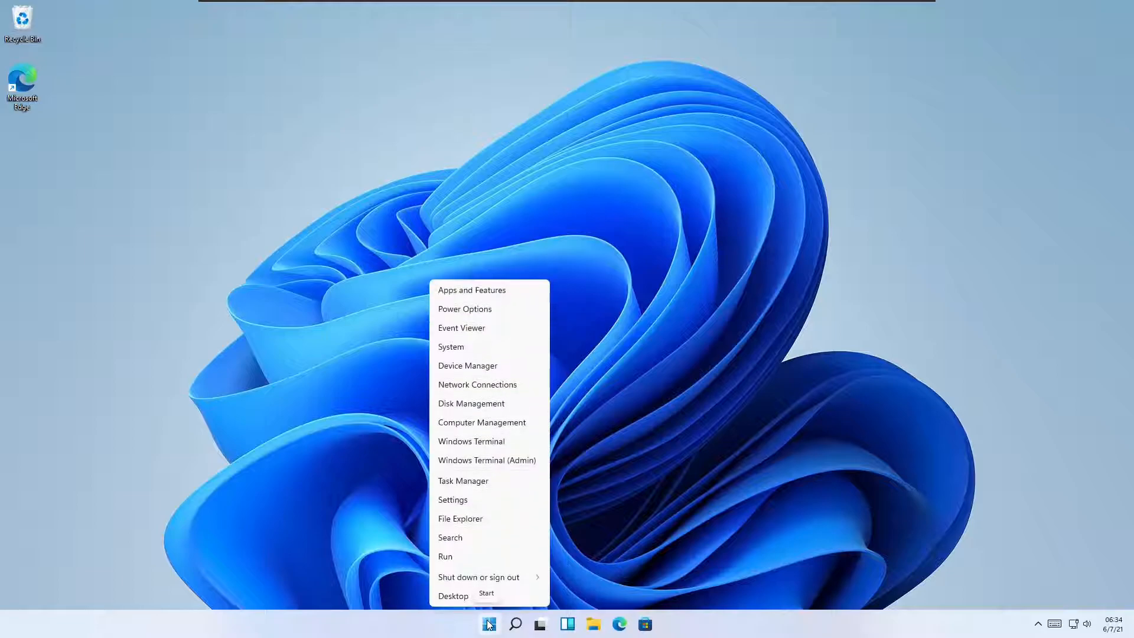
{"action": "left_click", "coordinate": [488, 385]}
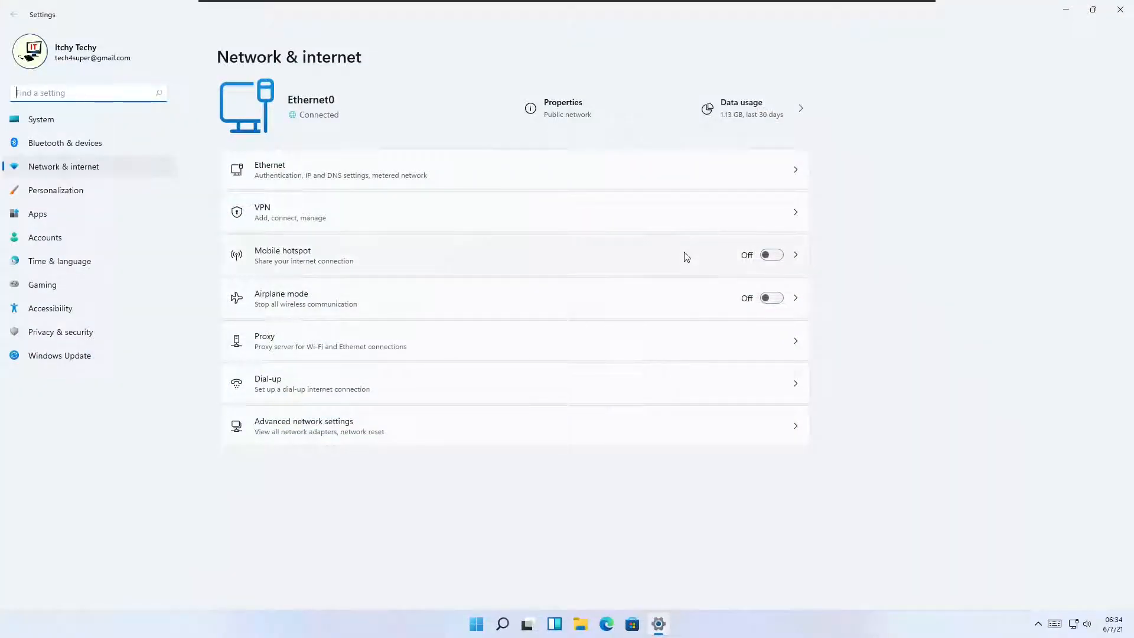
{"action": "left_click", "coordinate": [469, 179]}
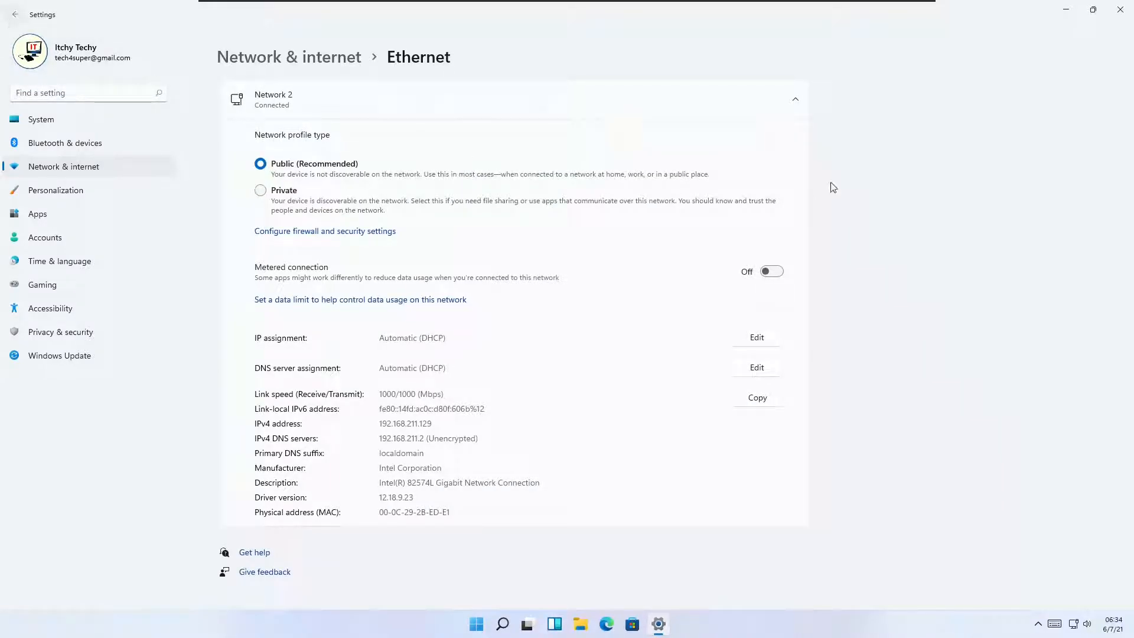
{"action": "key", "text": "alt+Left"}
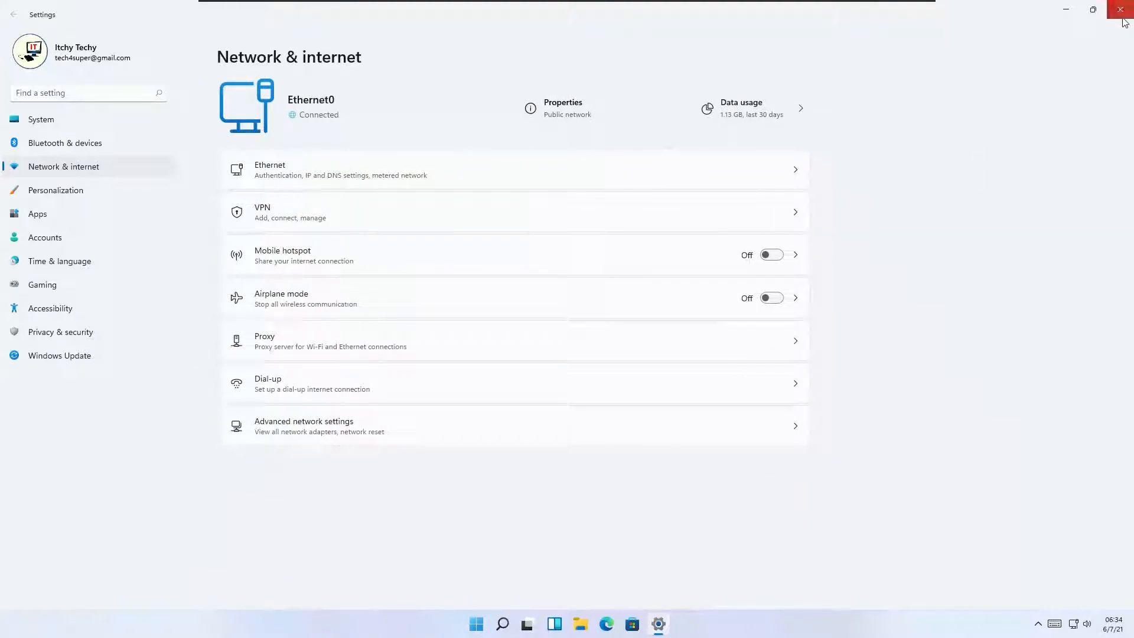
{"action": "left_click", "coordinate": [1120, 9]}
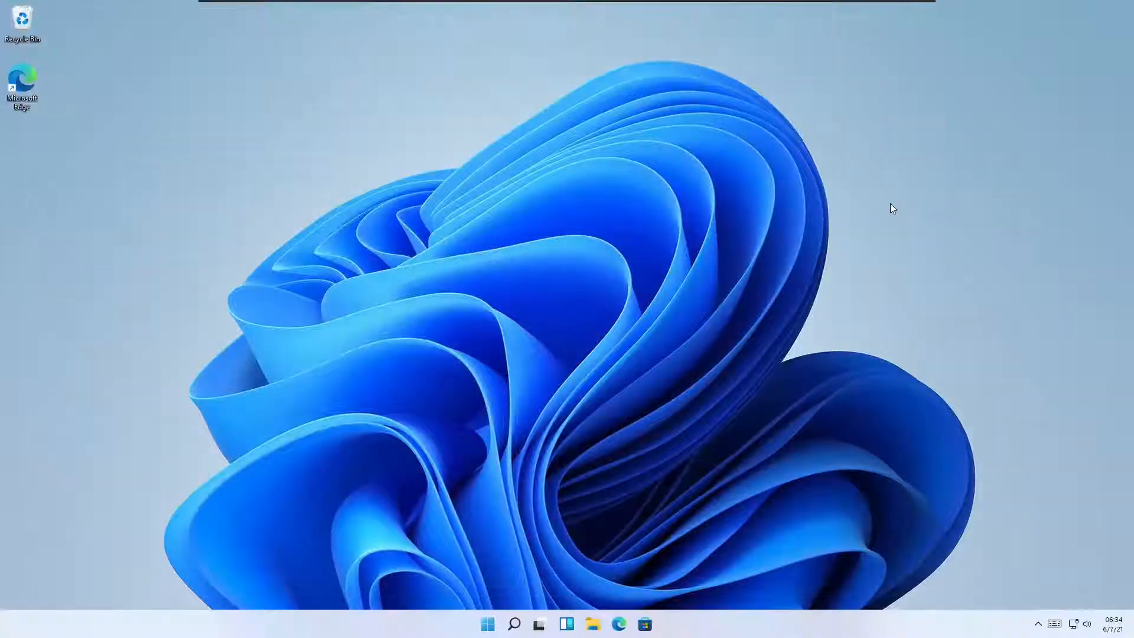
Open Disk Management in full view, look at the commands available for the C: volume, and close Disk Management.
{"action": "right_click", "coordinate": [490, 625]}
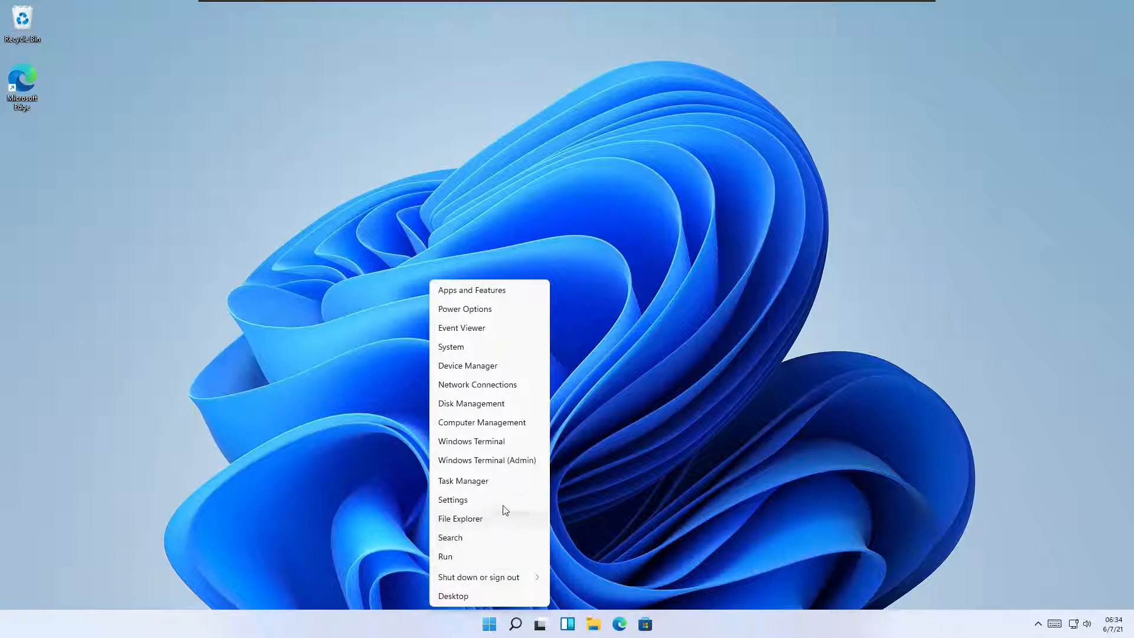
{"action": "left_click", "coordinate": [516, 408]}
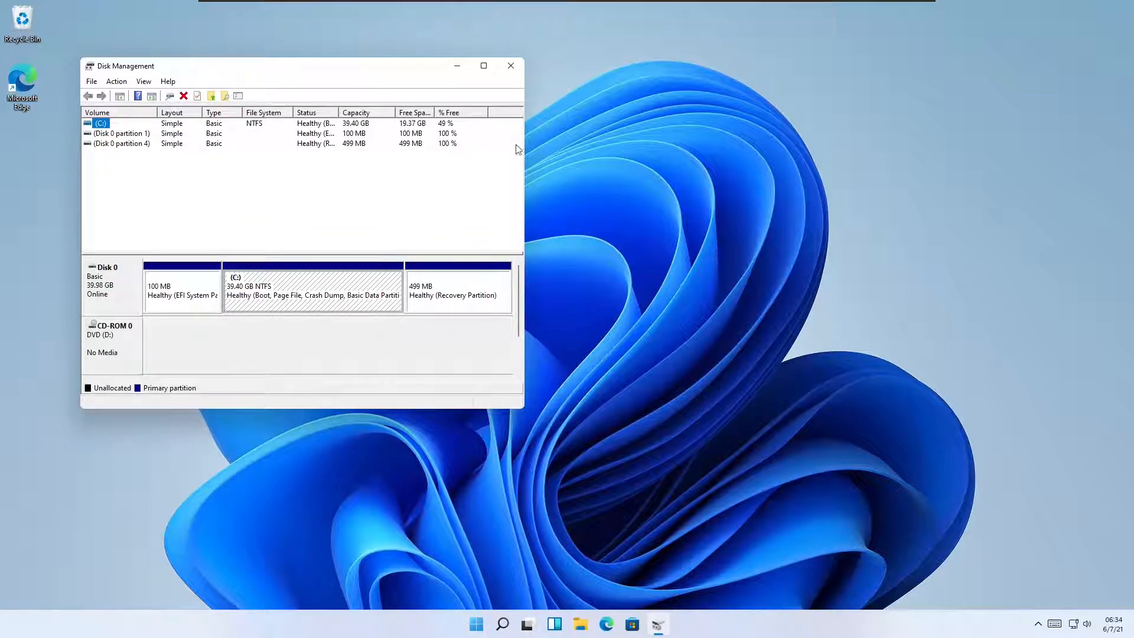
{"action": "left_click", "coordinate": [483, 66]}
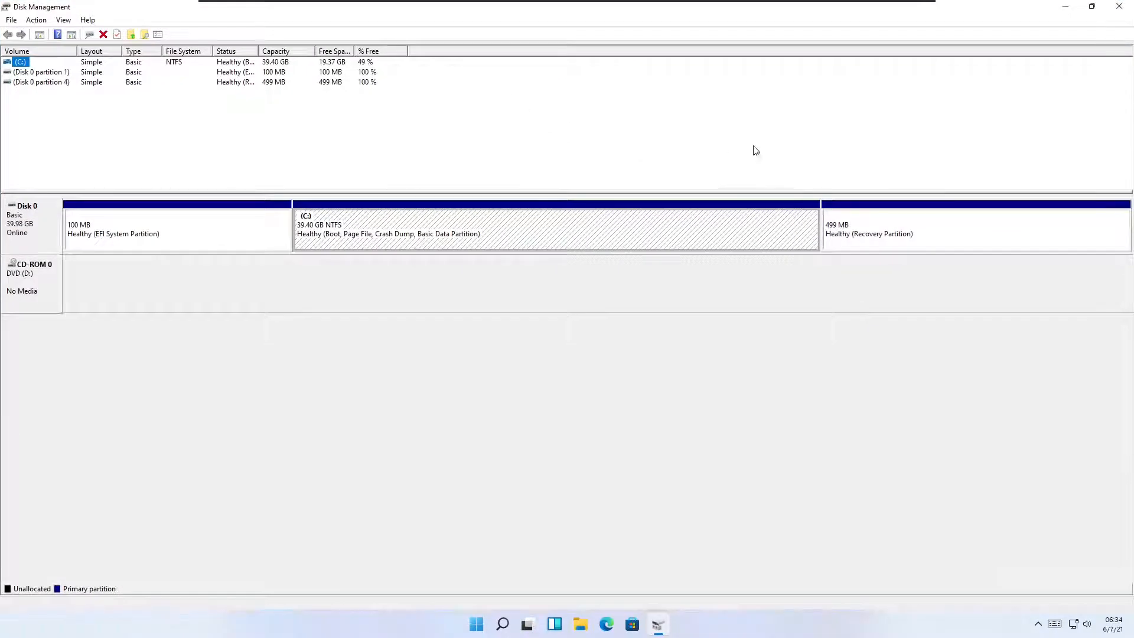
{"action": "right_click", "coordinate": [650, 242]}
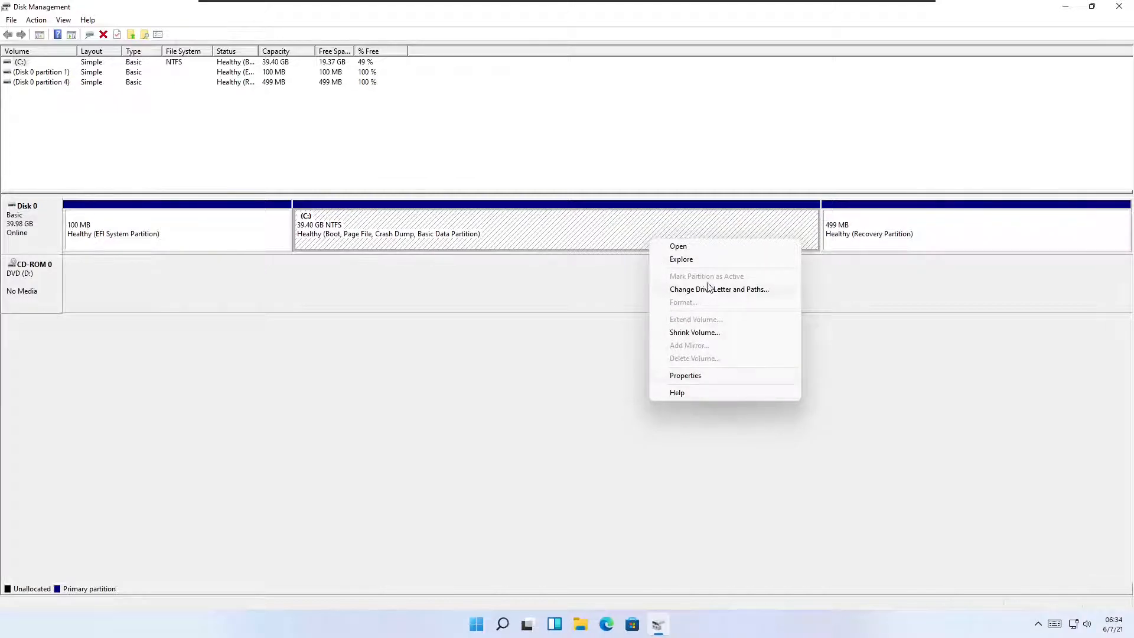
{"action": "left_click", "coordinate": [851, 385]}
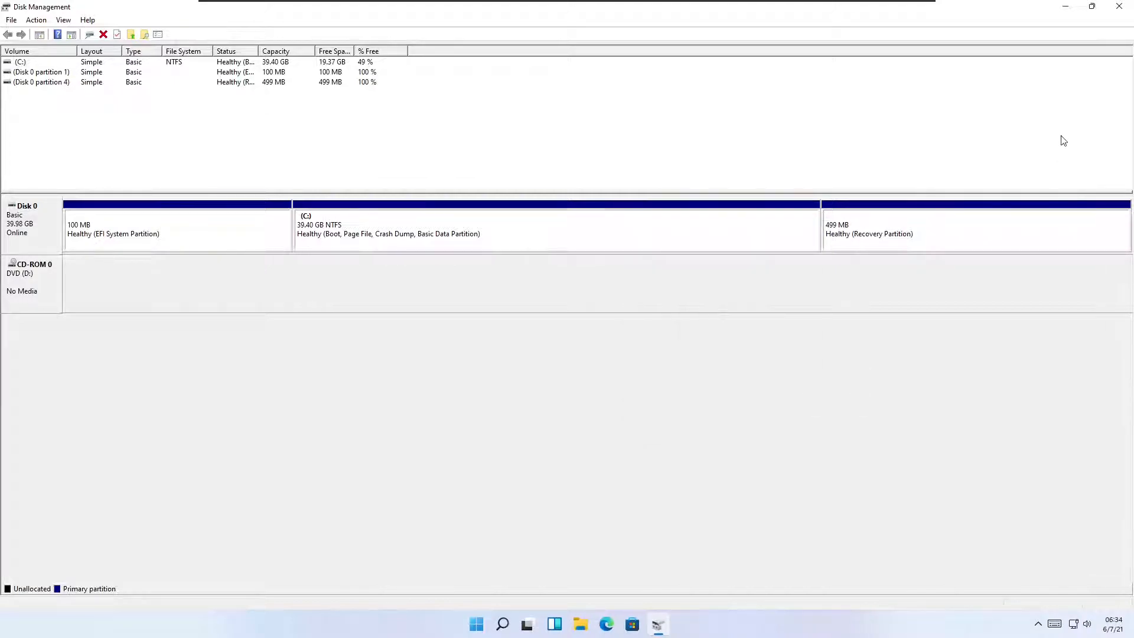
{"action": "left_click", "coordinate": [1119, 6]}
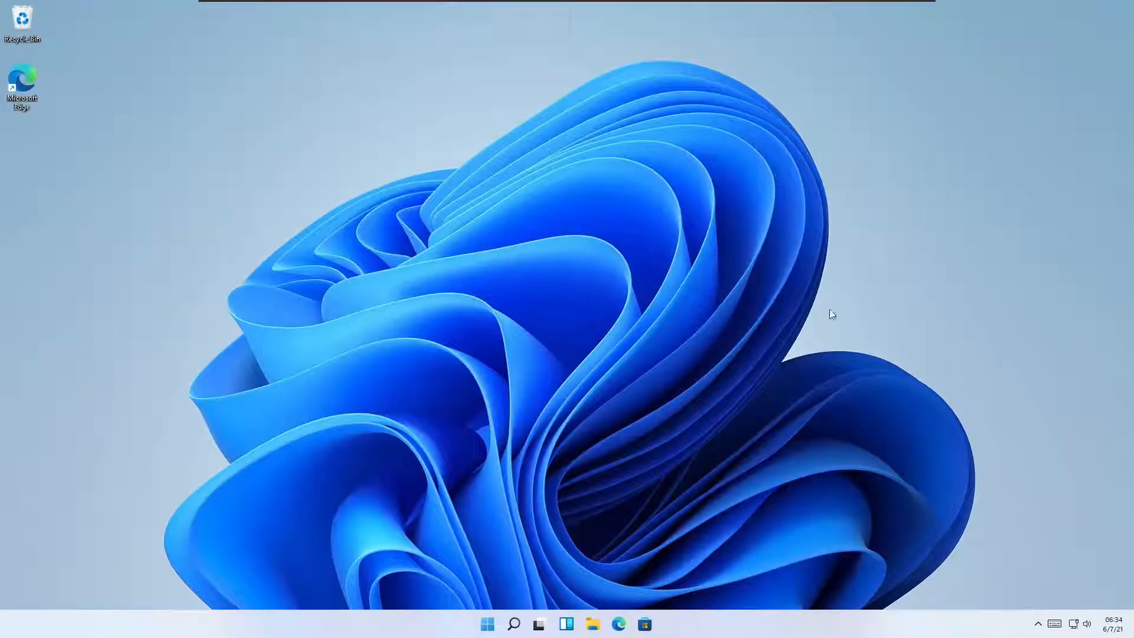
Open Computer Management, expand Performance and Local Users and Groups, view the Users list, and close Computer Management.
{"action": "right_click", "coordinate": [489, 624]}
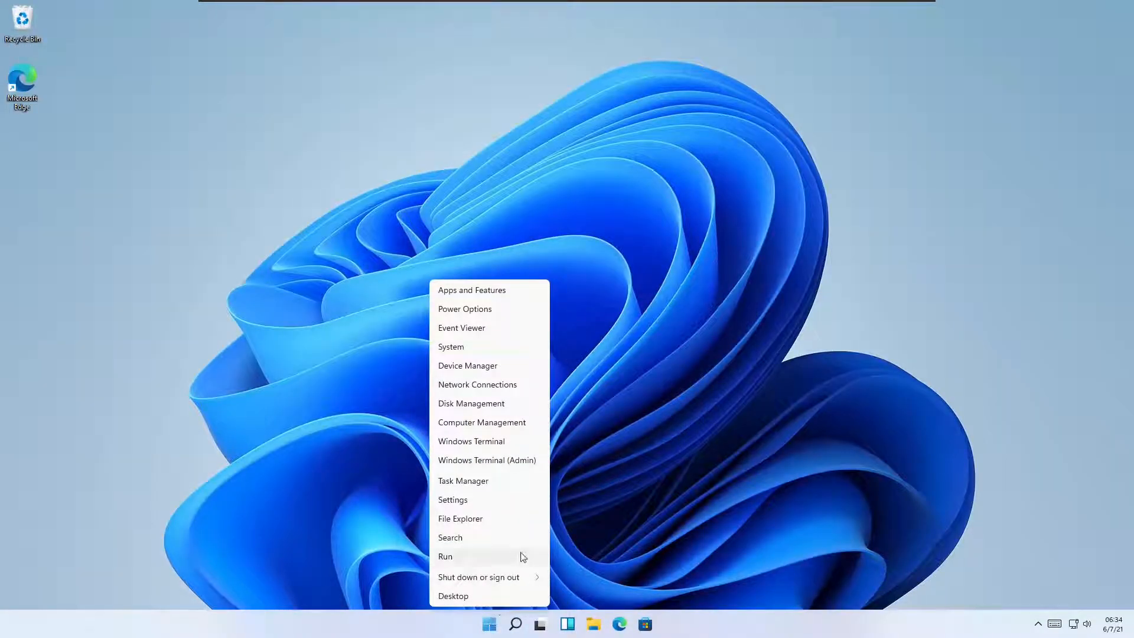
{"action": "left_click", "coordinate": [530, 425]}
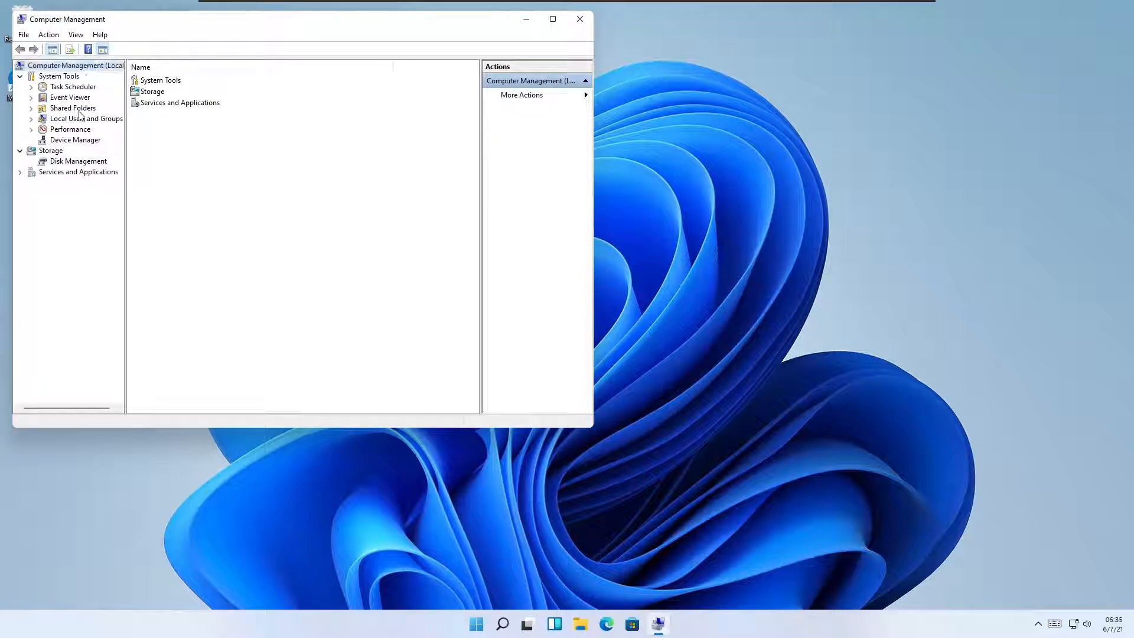
{"action": "left_click", "coordinate": [32, 129]}
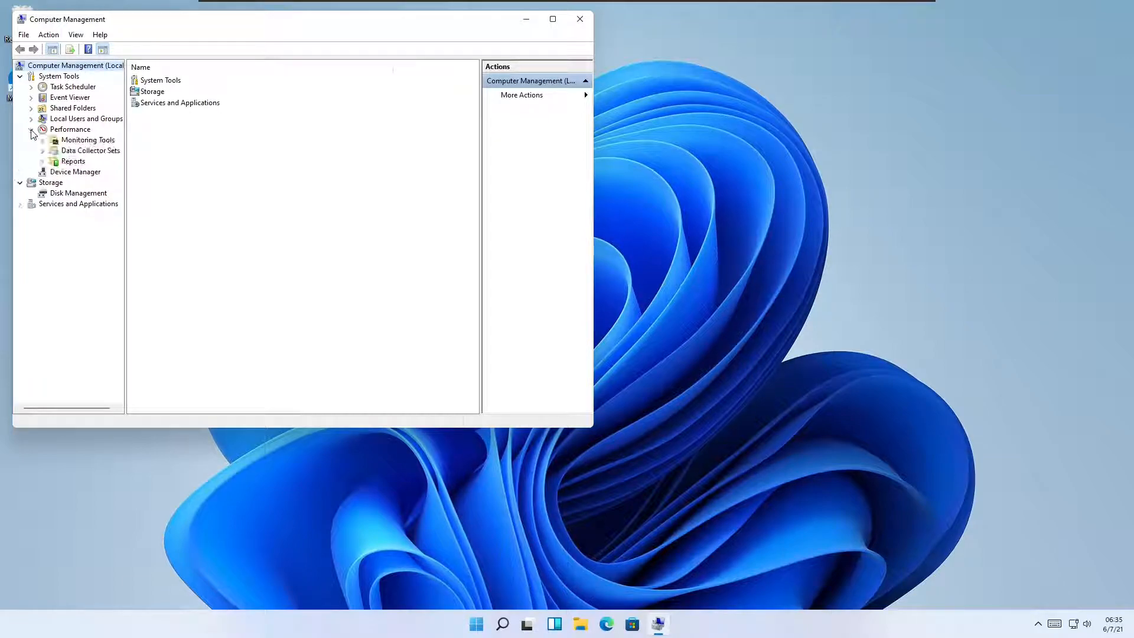
{"action": "left_click", "coordinate": [31, 119]}
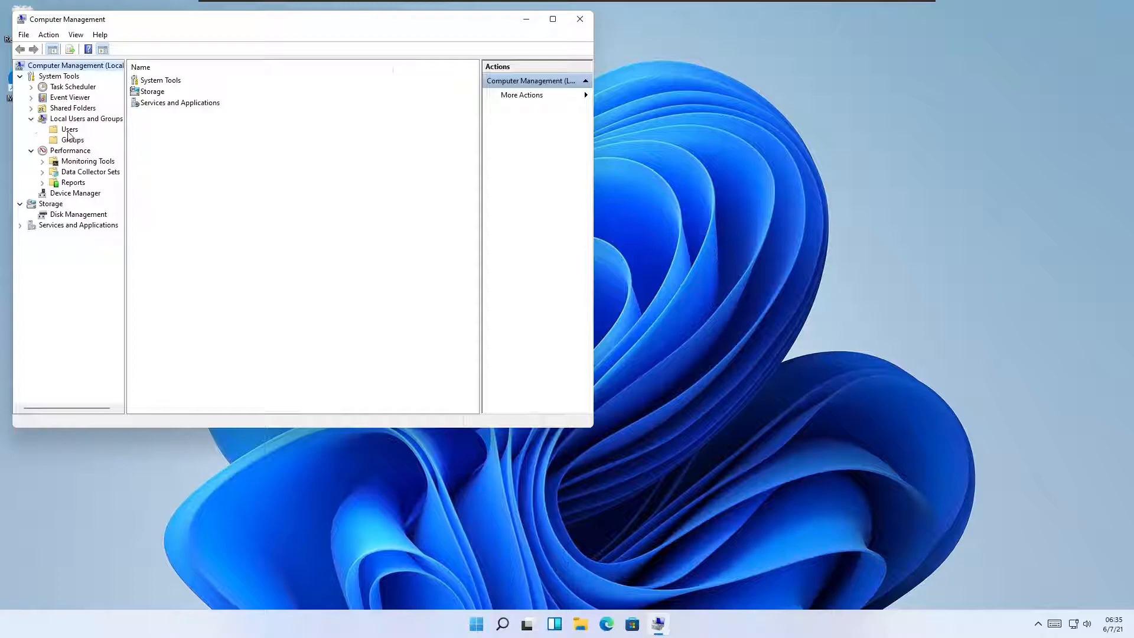
{"action": "left_click", "coordinate": [69, 130]}
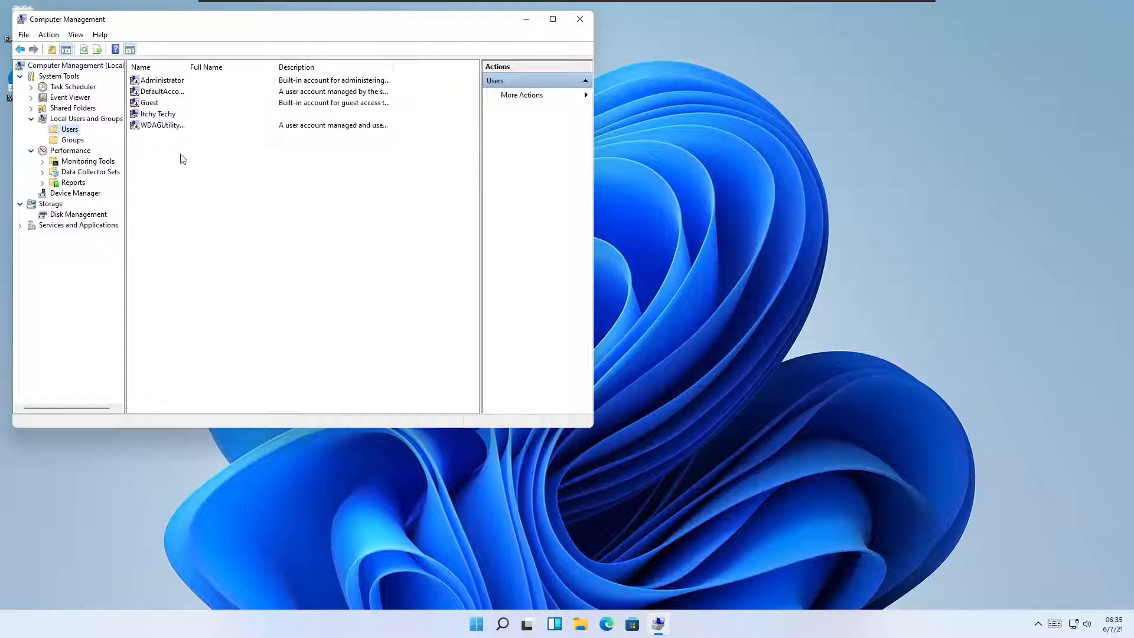
{"action": "left_click", "coordinate": [581, 20]}
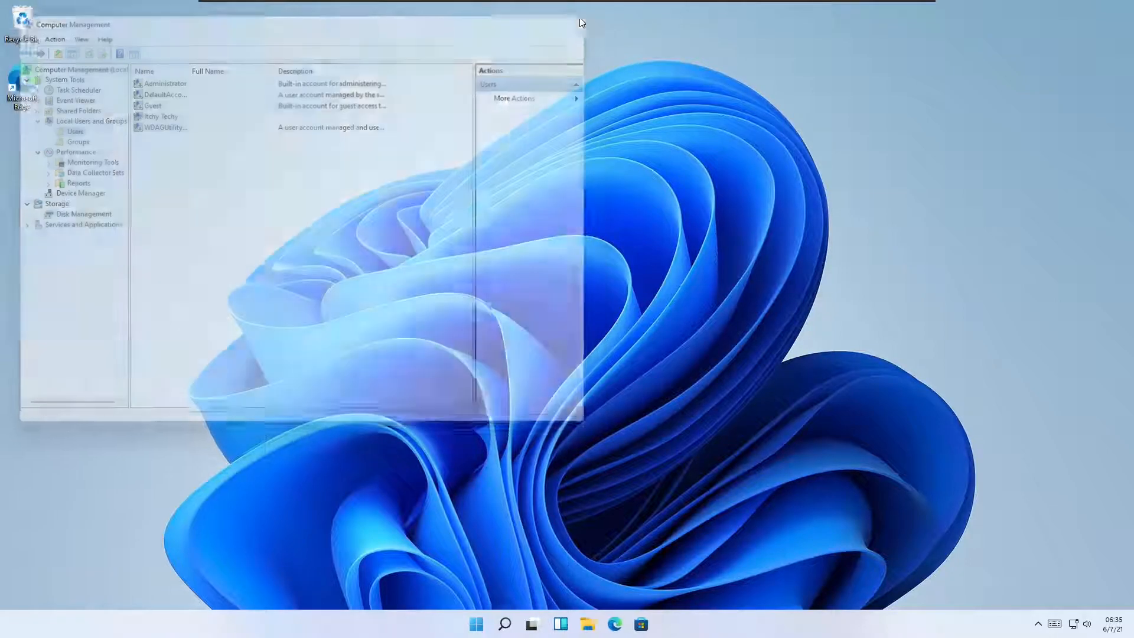
Open a standard Windows Terminal and an additional administrator one, approving the elevation request.
{"action": "right_click", "coordinate": [490, 624]}
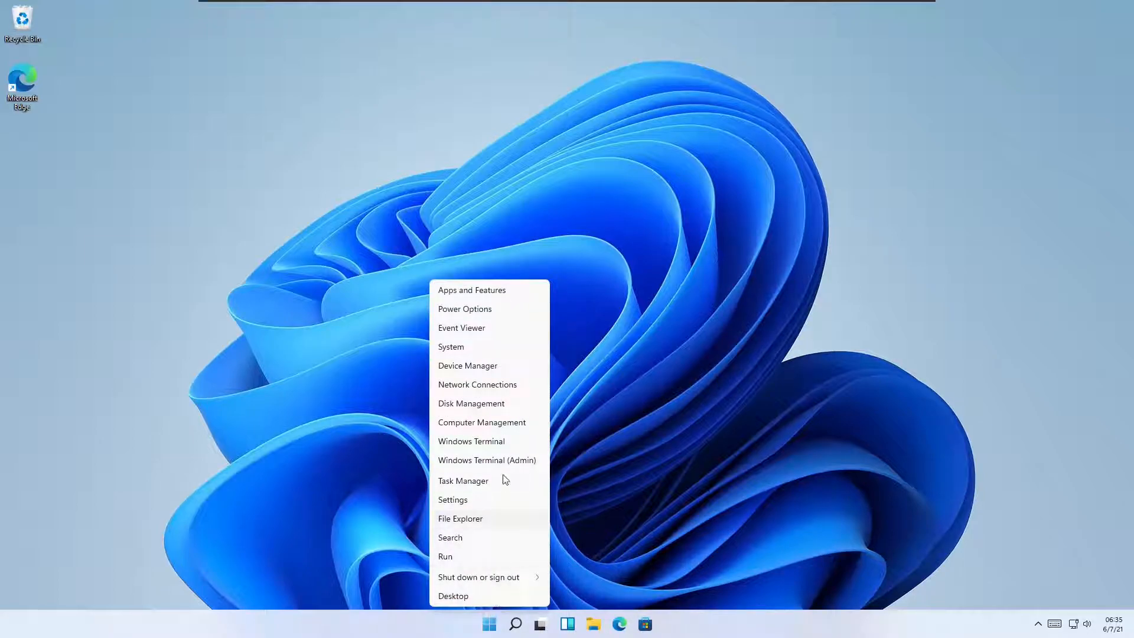
{"action": "left_click", "coordinate": [509, 442]}
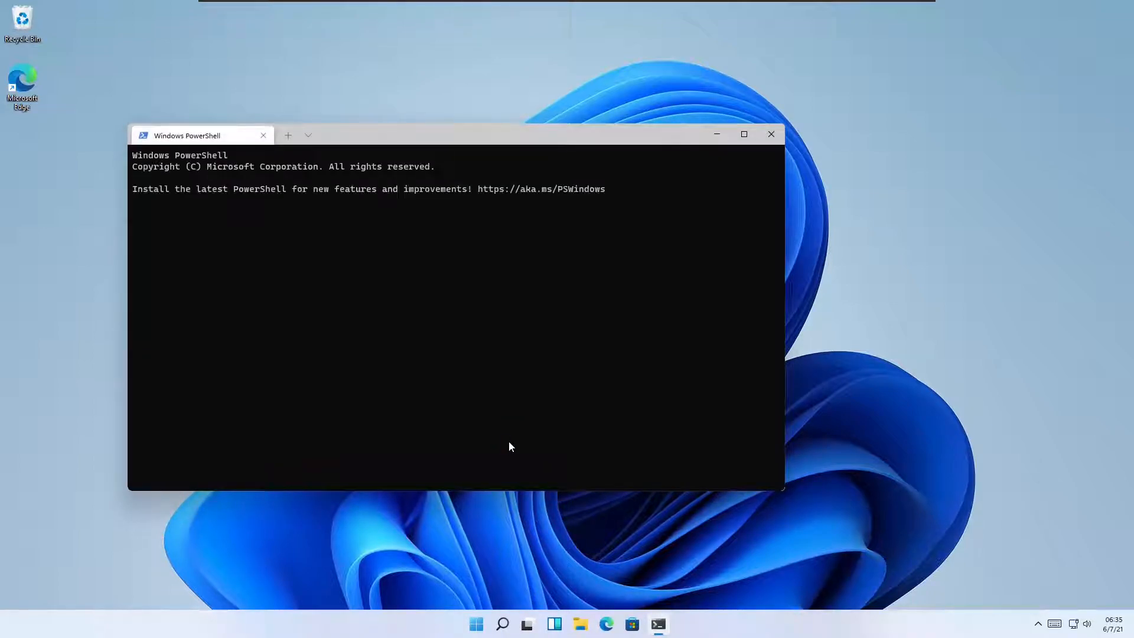
{"action": "right_click", "coordinate": [474, 623]}
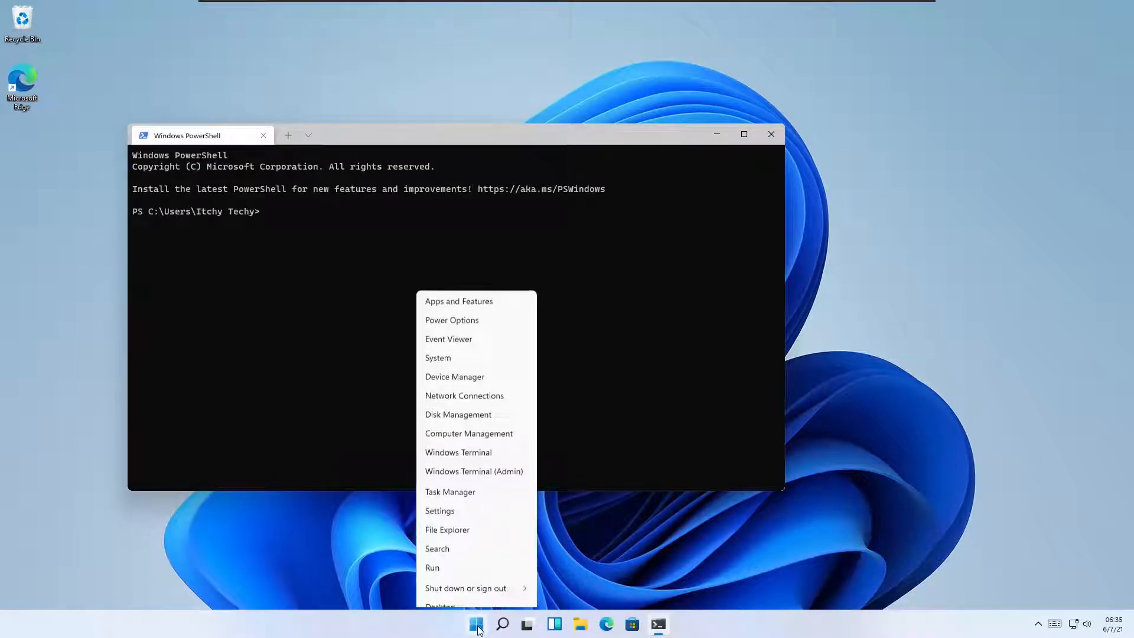
{"action": "left_click", "coordinate": [509, 465]}
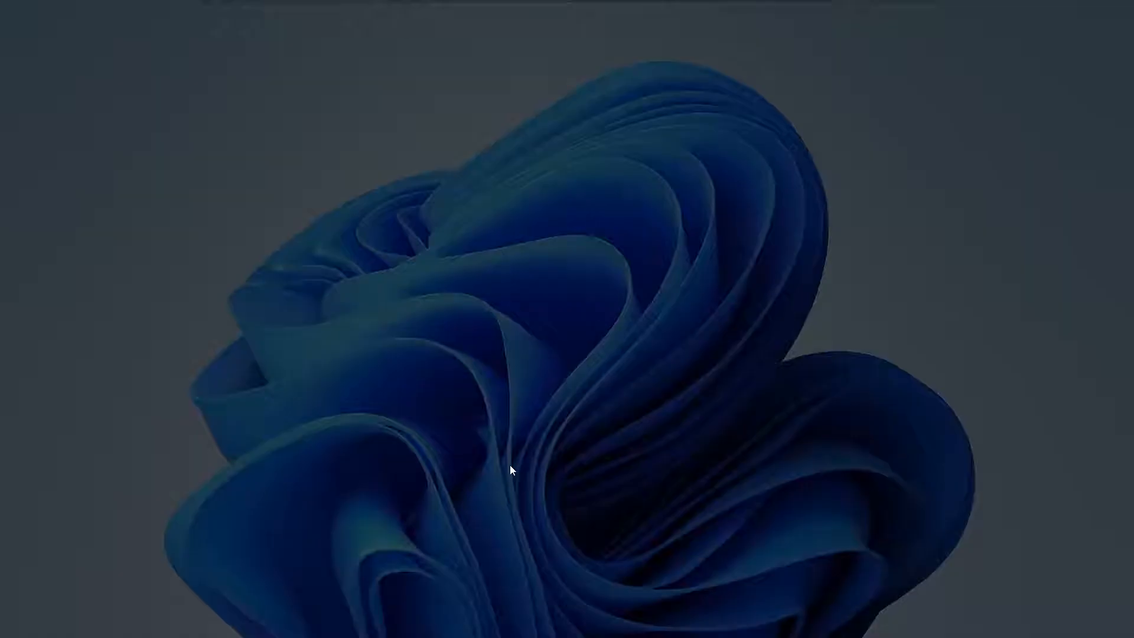
{"action": "left_click", "coordinate": [554, 412]}
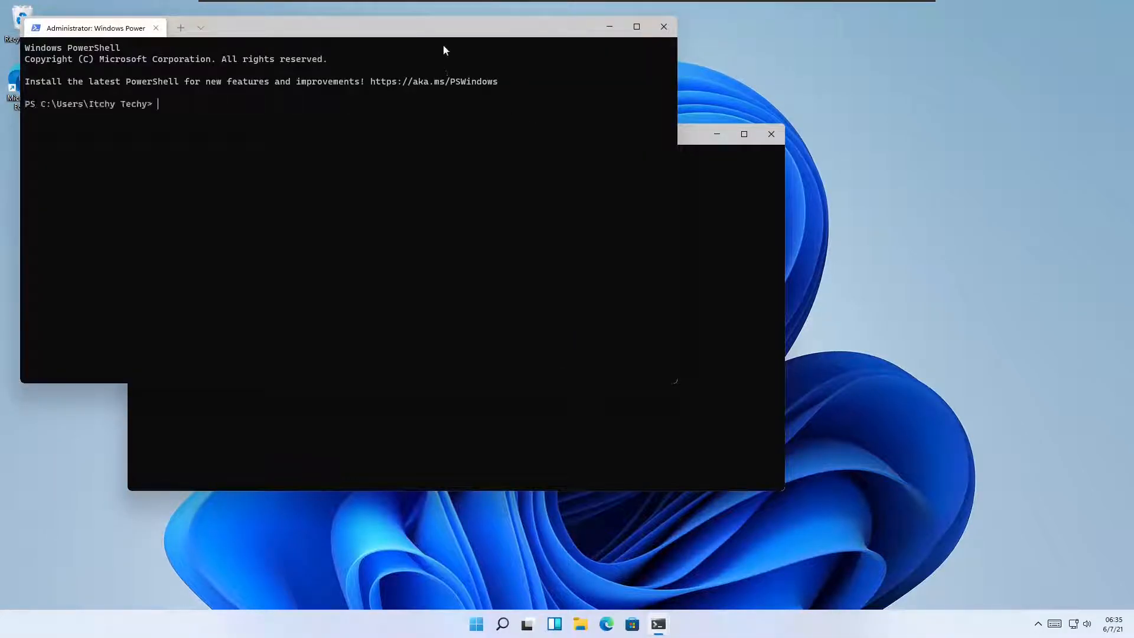
Snap the administrator and standard PowerShell windows side by side to compare them, and close both.
{"action": "left_click_drag", "start_coordinate": [430, 27], "coordinate": [1, 89]}
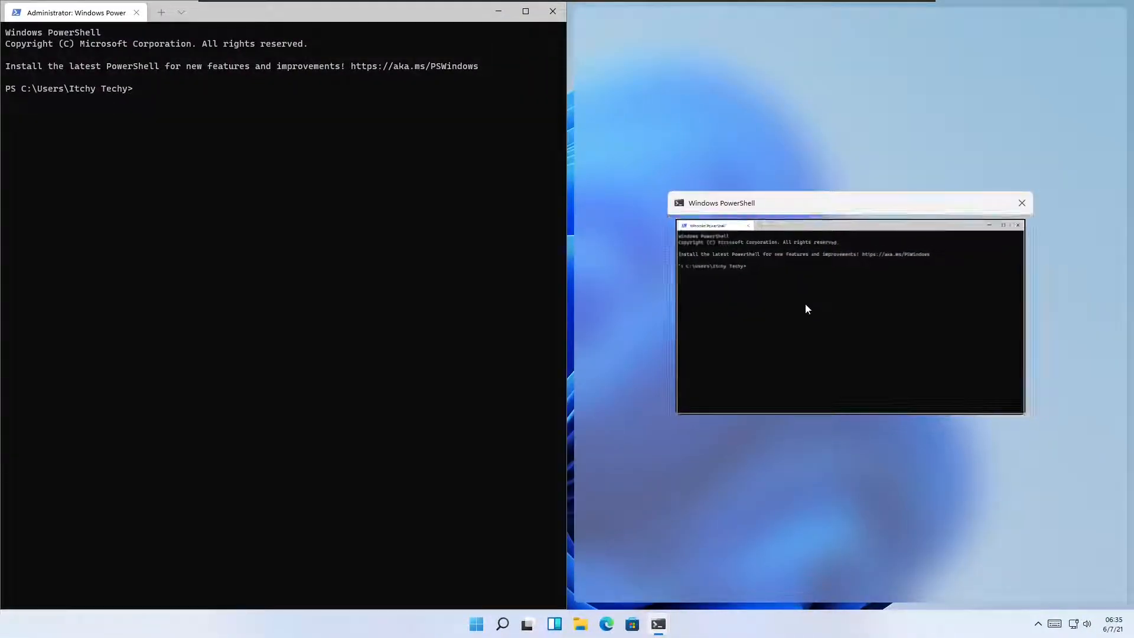
{"action": "left_click", "coordinate": [808, 309]}
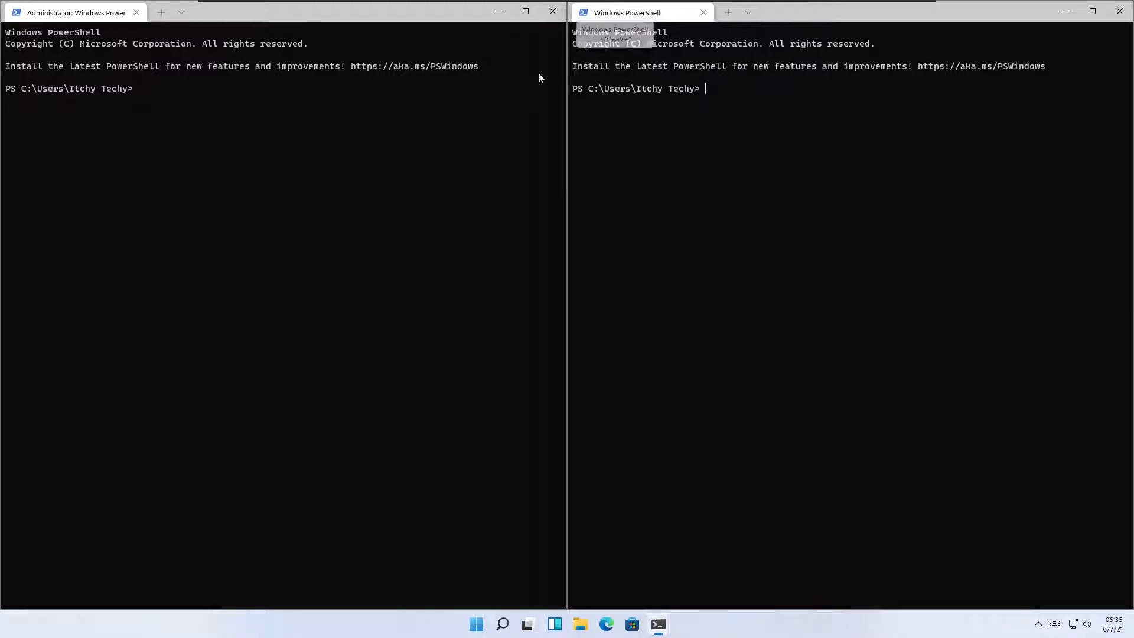
{"action": "left_click", "coordinate": [553, 11]}
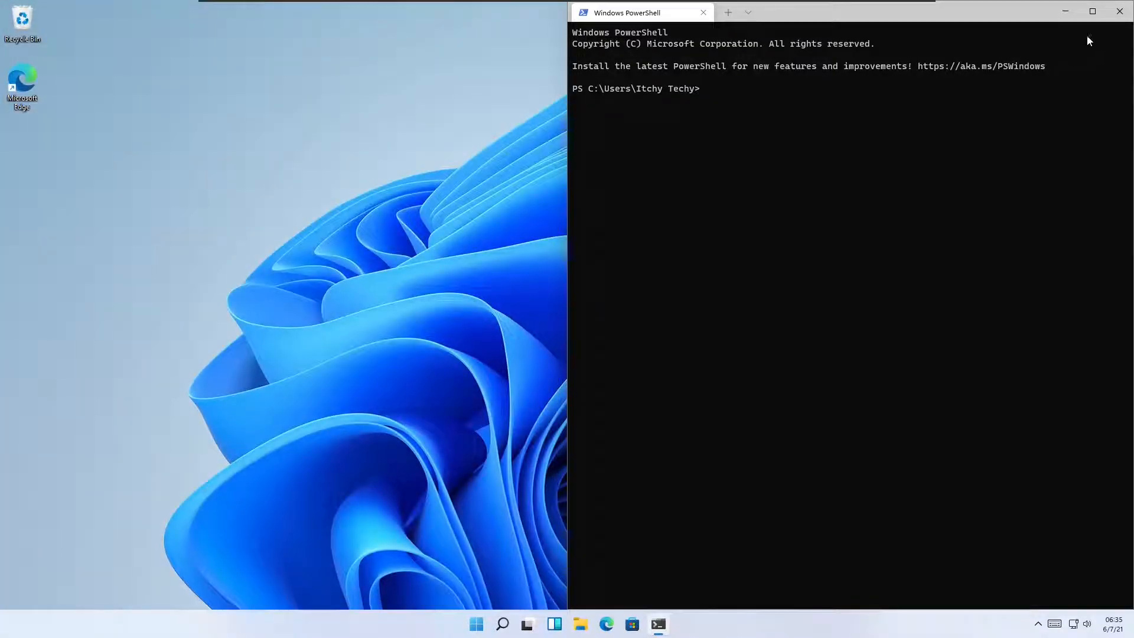
{"action": "left_click", "coordinate": [1120, 12]}
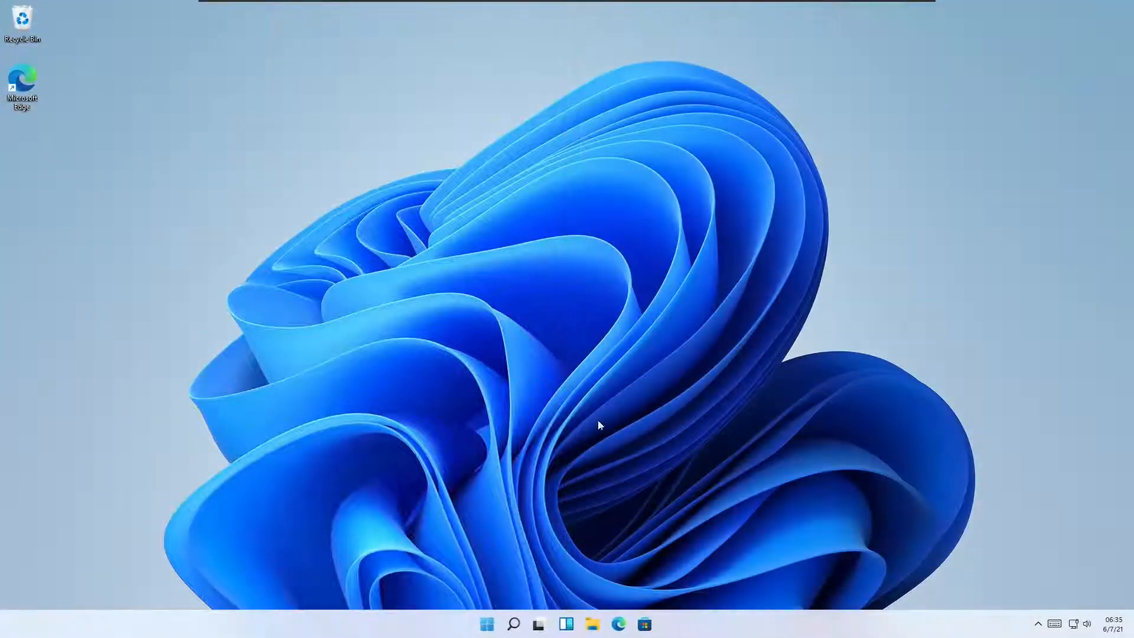
Open Task Manager and review its Performance, App history, Startup, Users, Details and Services information.
{"action": "right_click", "coordinate": [493, 625]}
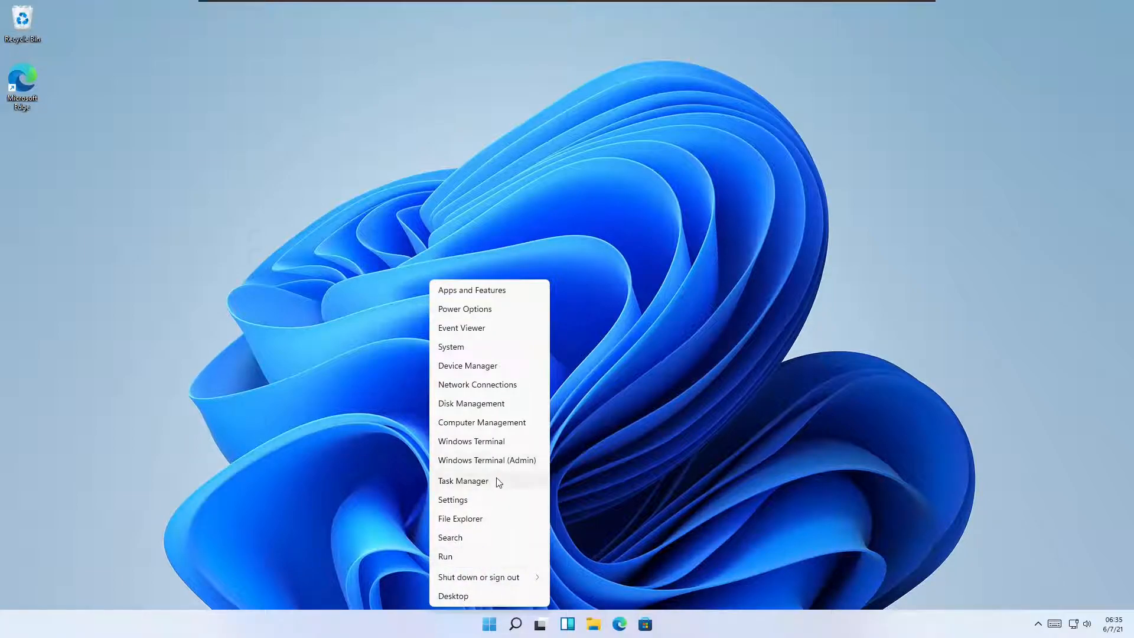
{"action": "left_click", "coordinate": [518, 482]}
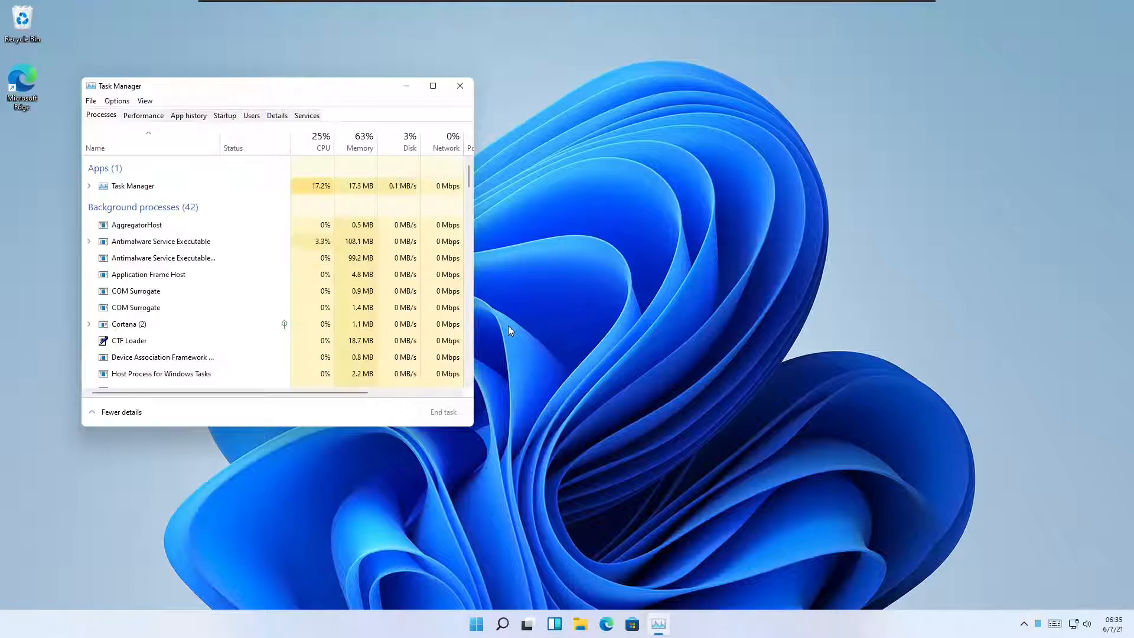
{"action": "left_click", "coordinate": [149, 116]}
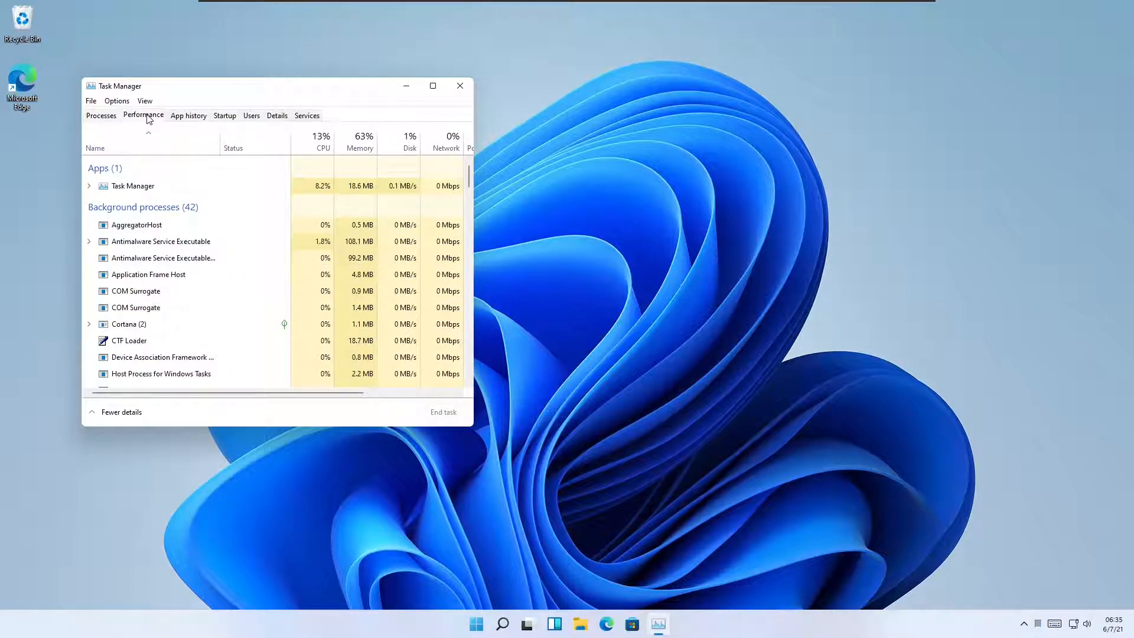
{"action": "left_click", "coordinate": [185, 116]}
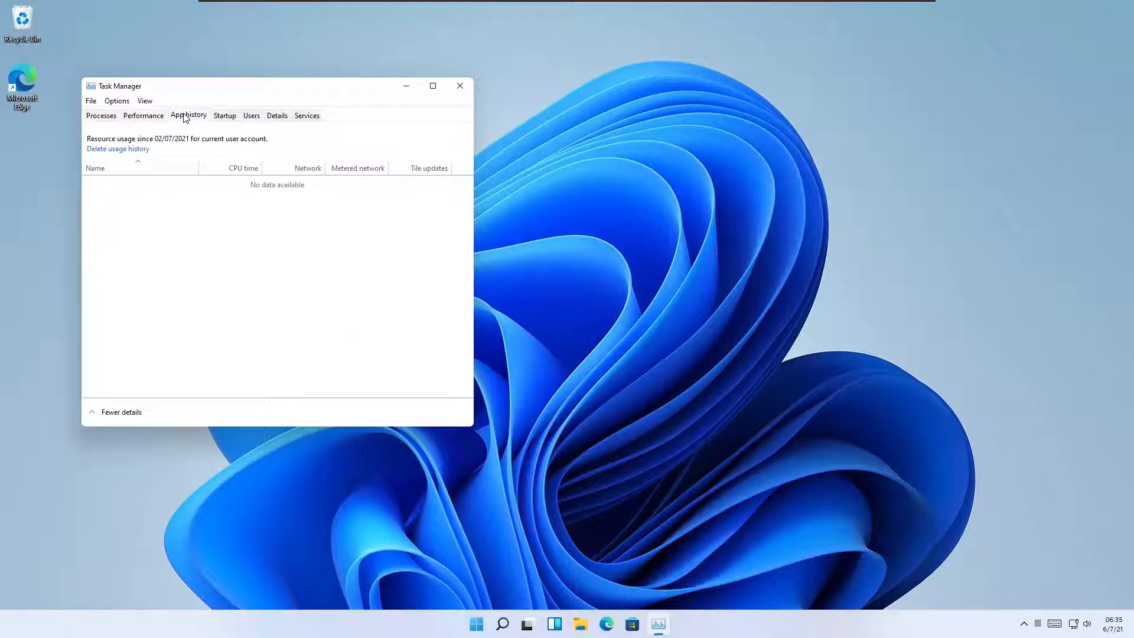
{"action": "left_click", "coordinate": [220, 119]}
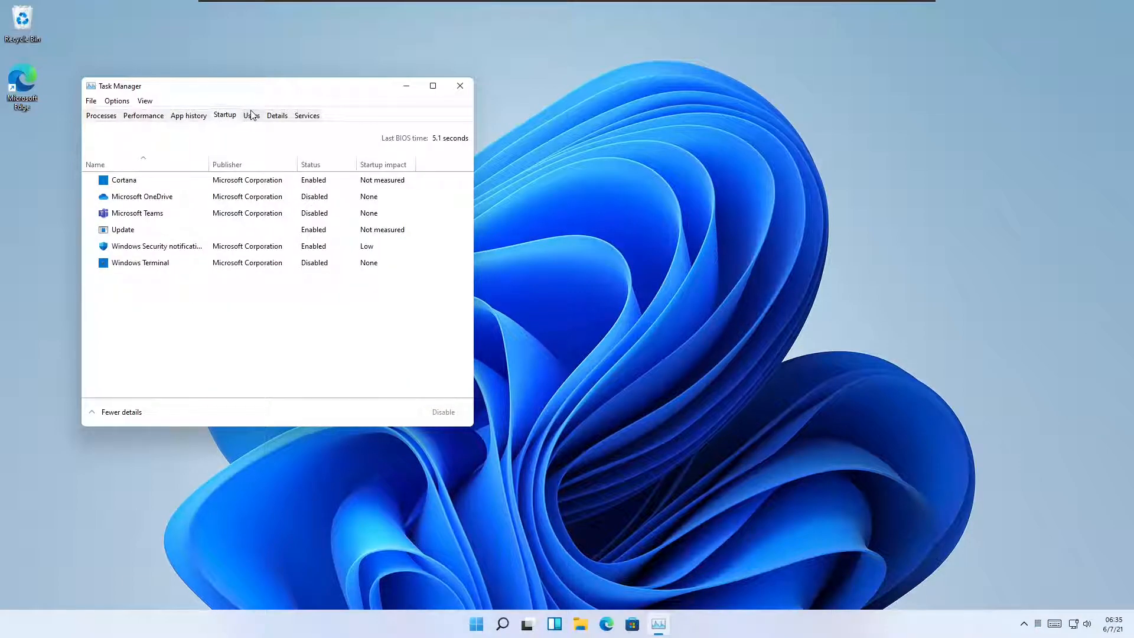
{"action": "left_click", "coordinate": [252, 115]}
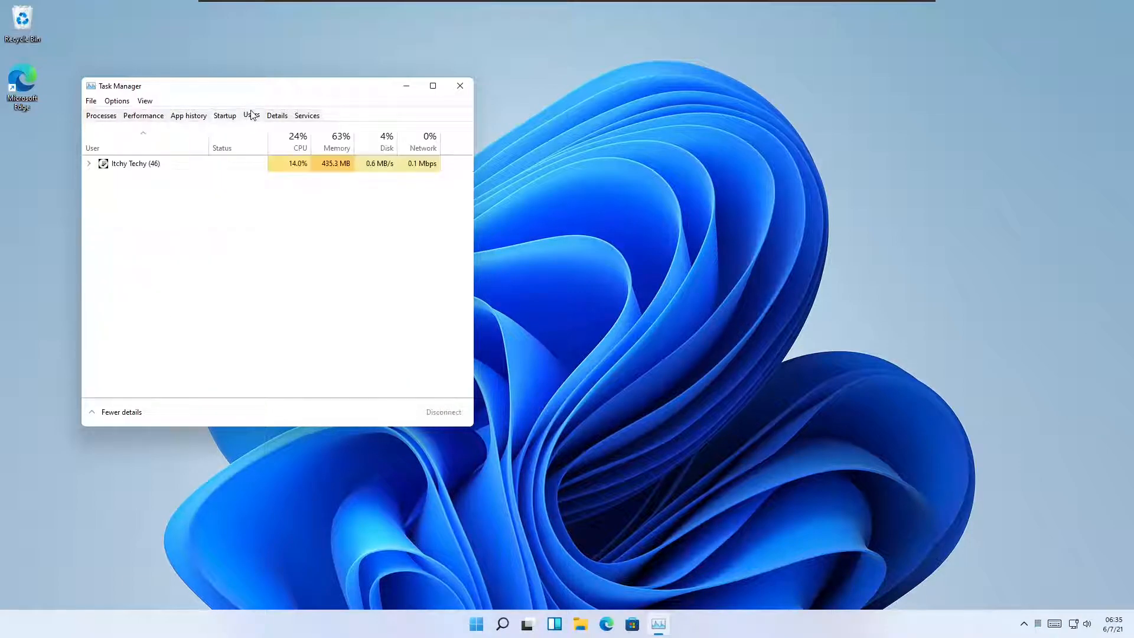
{"action": "left_click", "coordinate": [282, 116]}
{"action": "left_click", "coordinate": [306, 117]}
Look through Task Manager's File, Options and View commands, and close Task Manager.
{"action": "left_click", "coordinate": [95, 104]}
{"action": "mouse_move", "coordinate": [121, 104]}
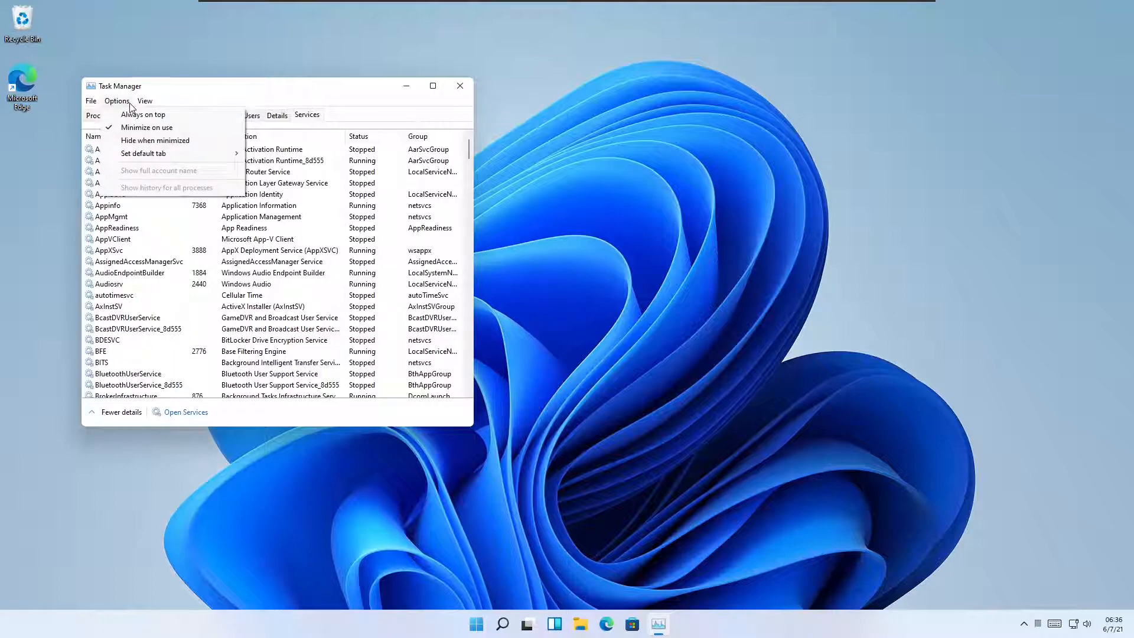
{"action": "mouse_move", "coordinate": [158, 108]}
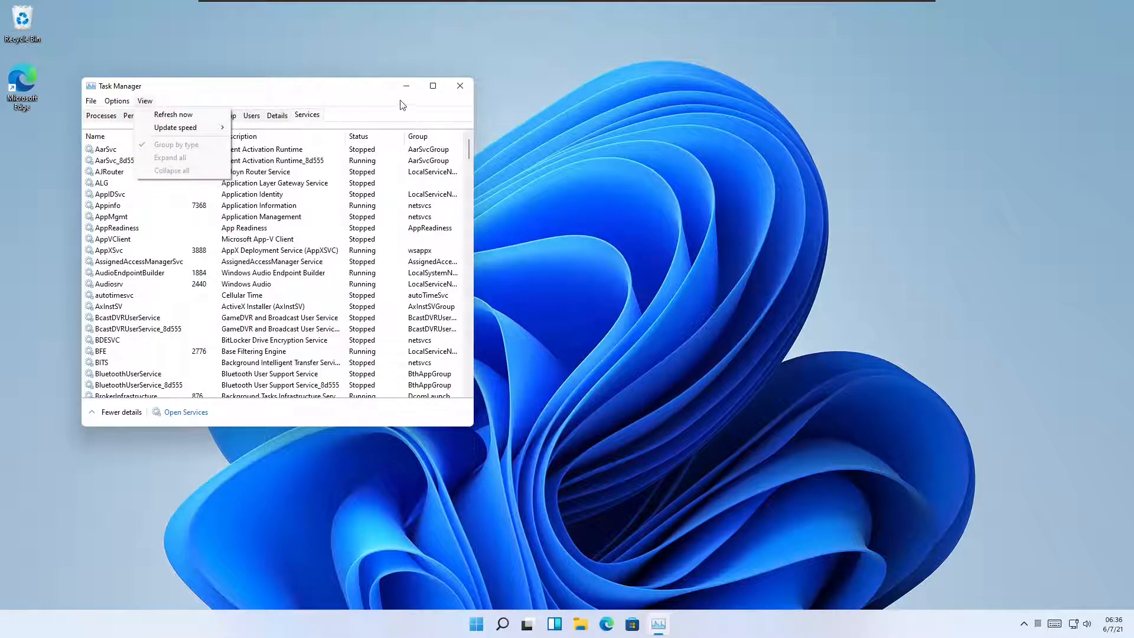
{"action": "left_click", "coordinate": [460, 86]}
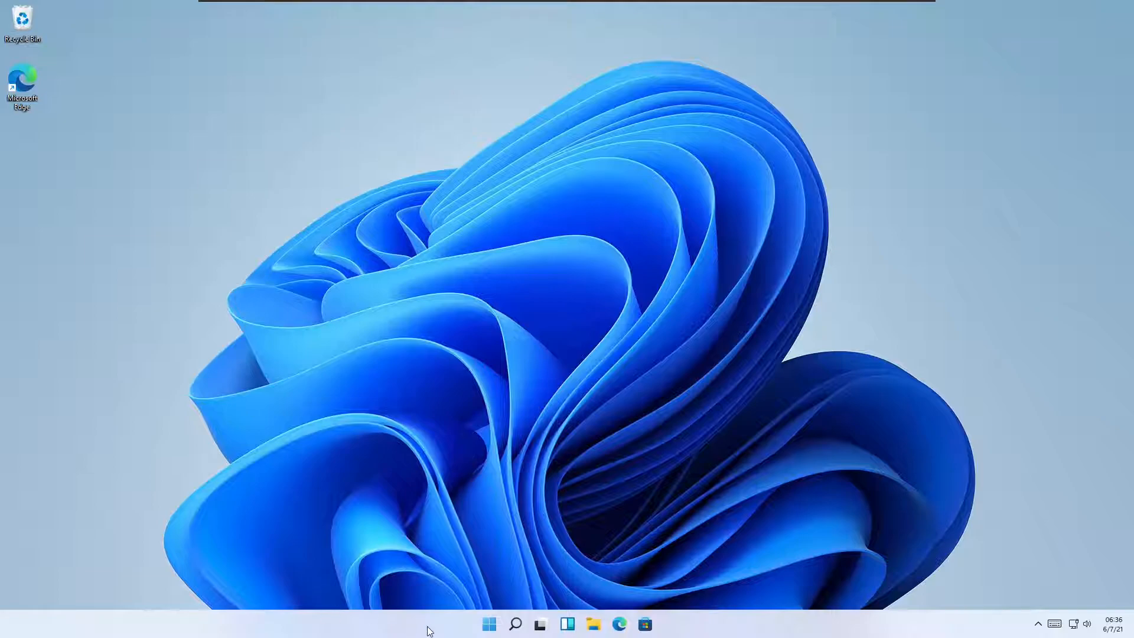
Open Settings on its System overview and close it.
{"action": "right_click", "coordinate": [490, 624]}
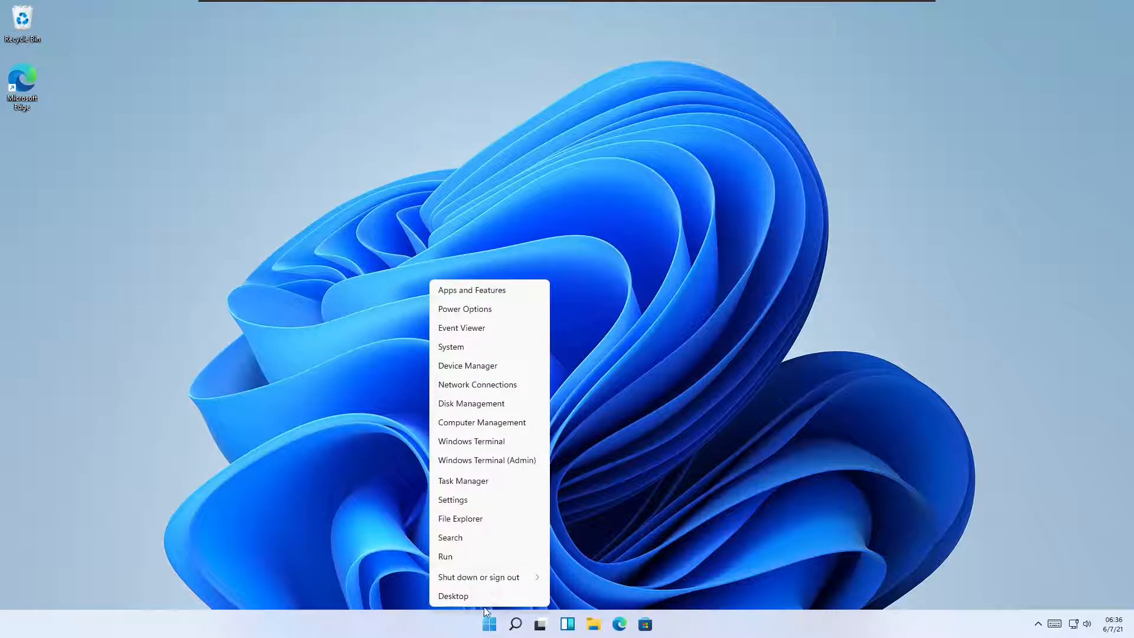
{"action": "left_click", "coordinate": [476, 500]}
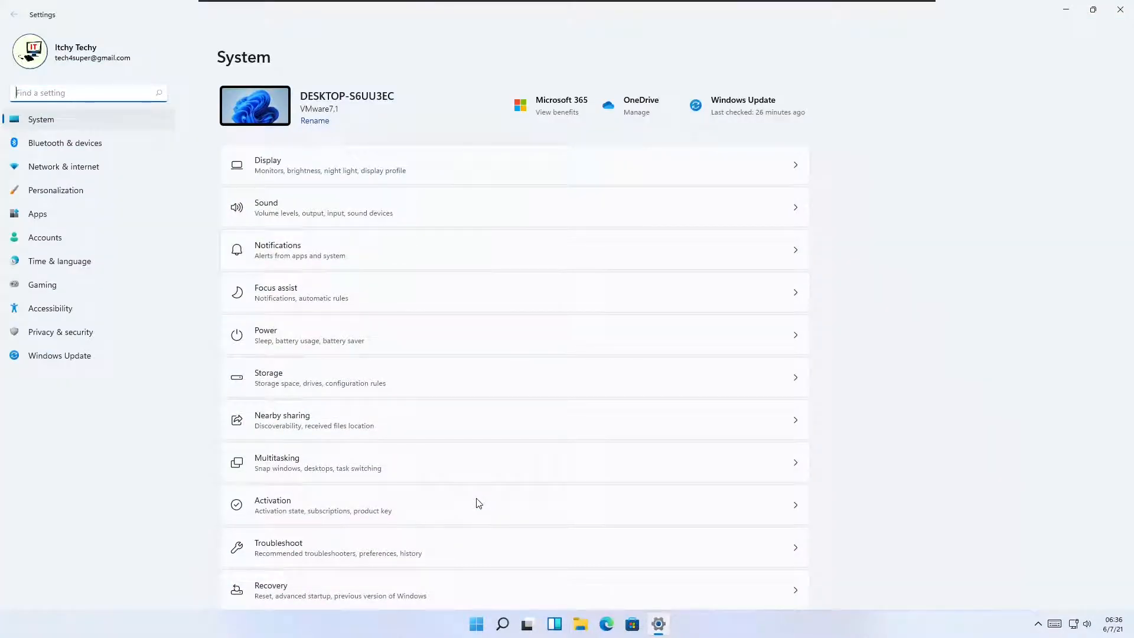
{"action": "left_click", "coordinate": [1120, 10]}
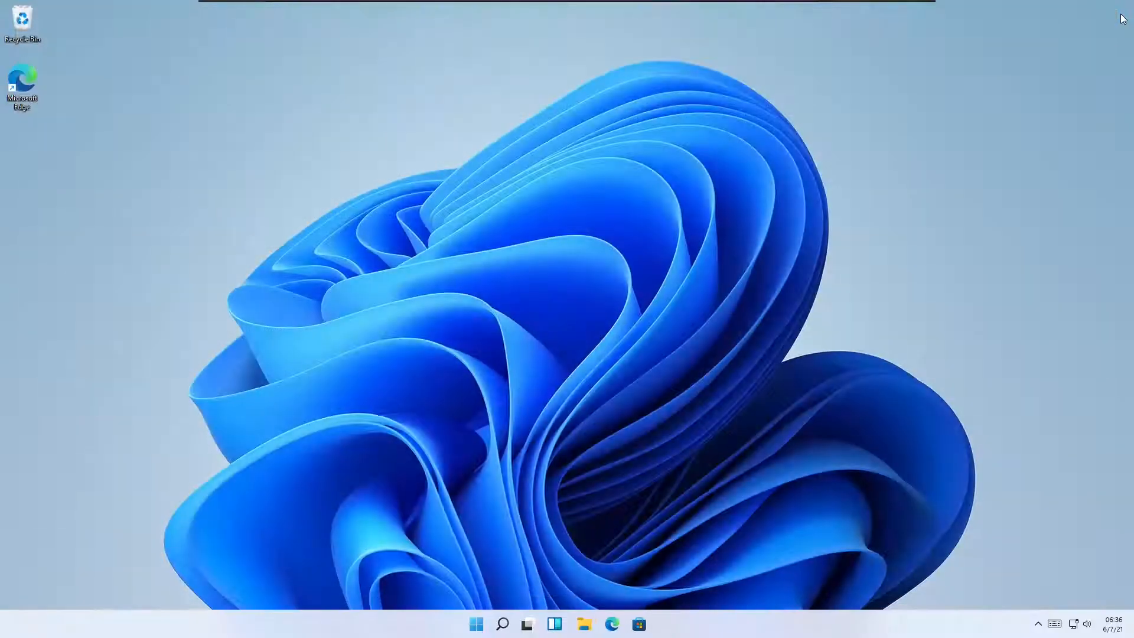
Open File Explorer and close it, and open Windows Search and dismiss it.
{"action": "right_click", "coordinate": [493, 621]}
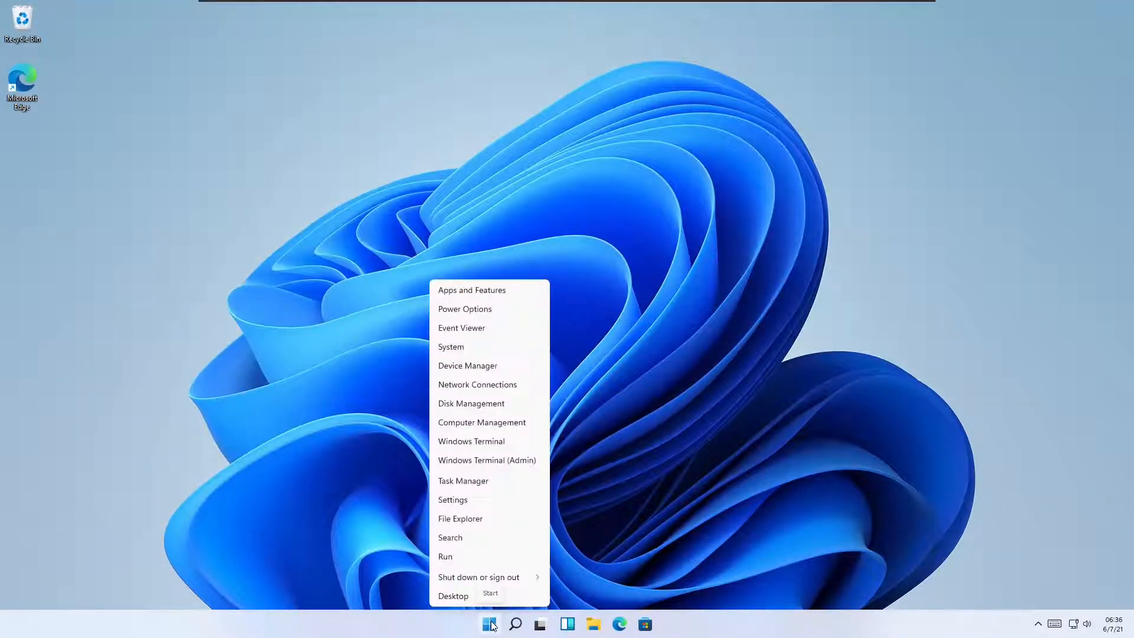
{"action": "left_click", "coordinate": [512, 522]}
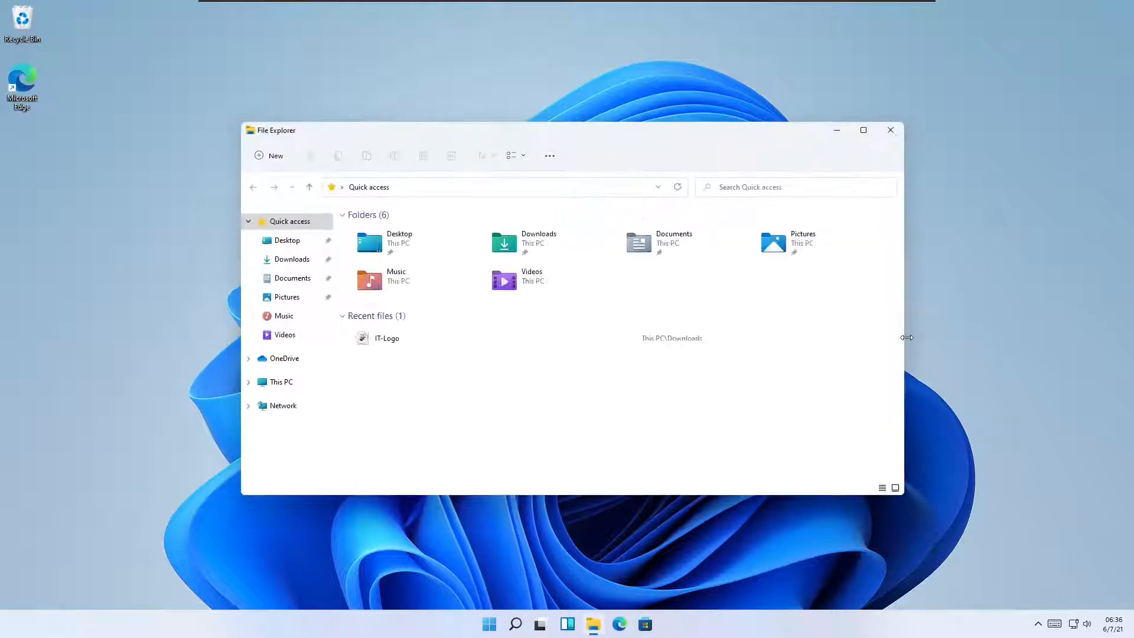
{"action": "left_click", "coordinate": [890, 130]}
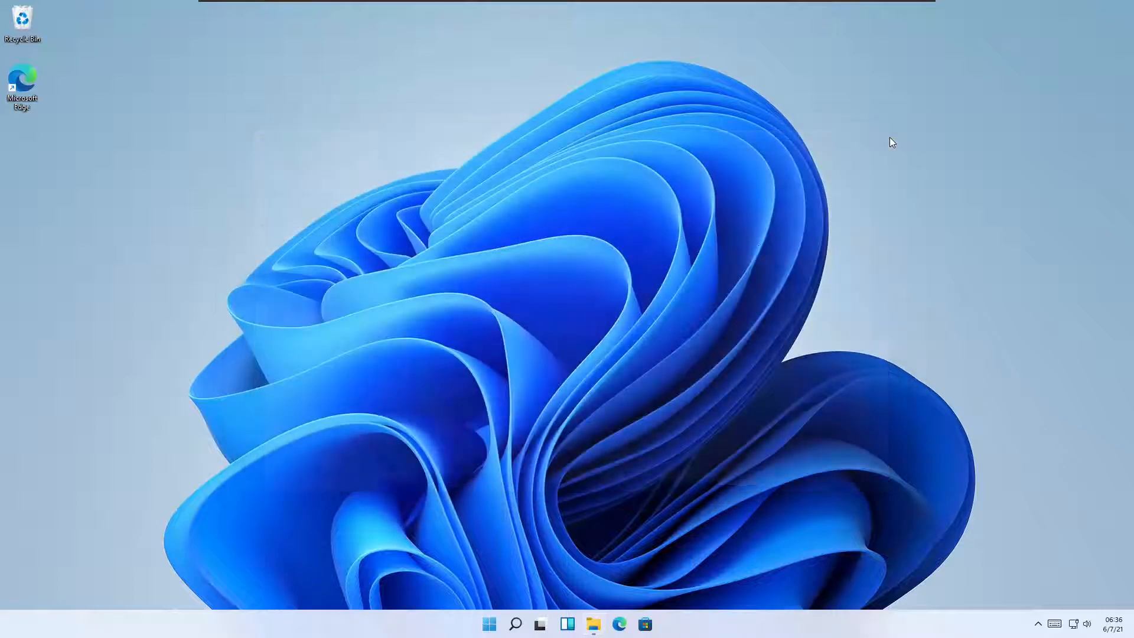
{"action": "right_click", "coordinate": [489, 623]}
{"action": "left_click", "coordinate": [519, 536]}
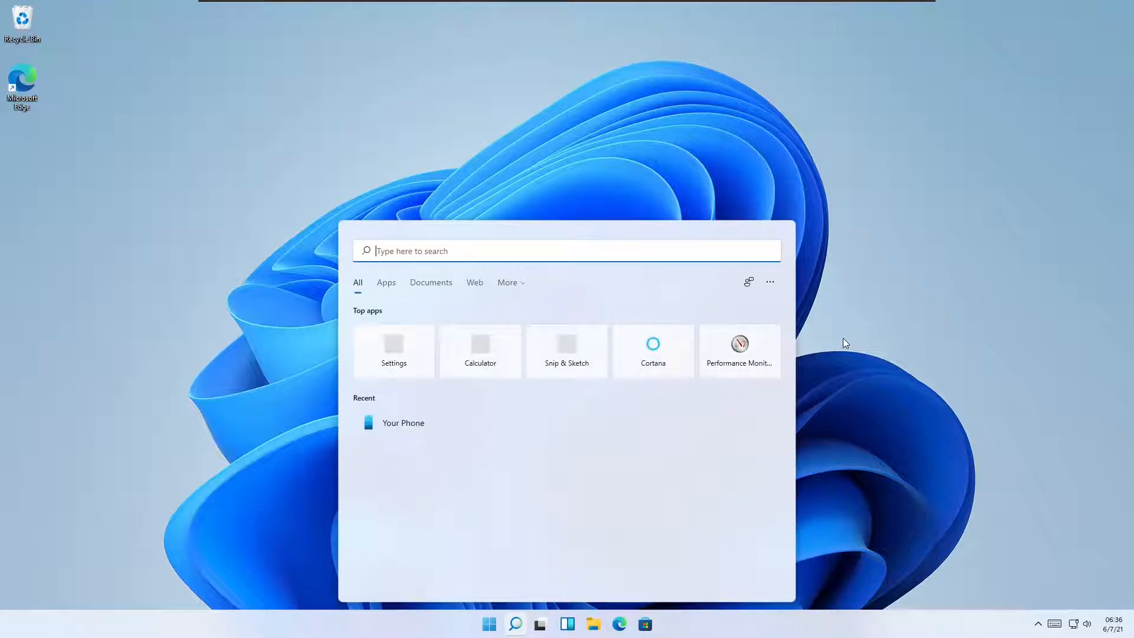
{"action": "left_click", "coordinate": [853, 417]}
Launch the DirectX Diagnostic Tool by running dxdiag, and accept the check for digitally signed drivers.
{"action": "right_click", "coordinate": [489, 625]}
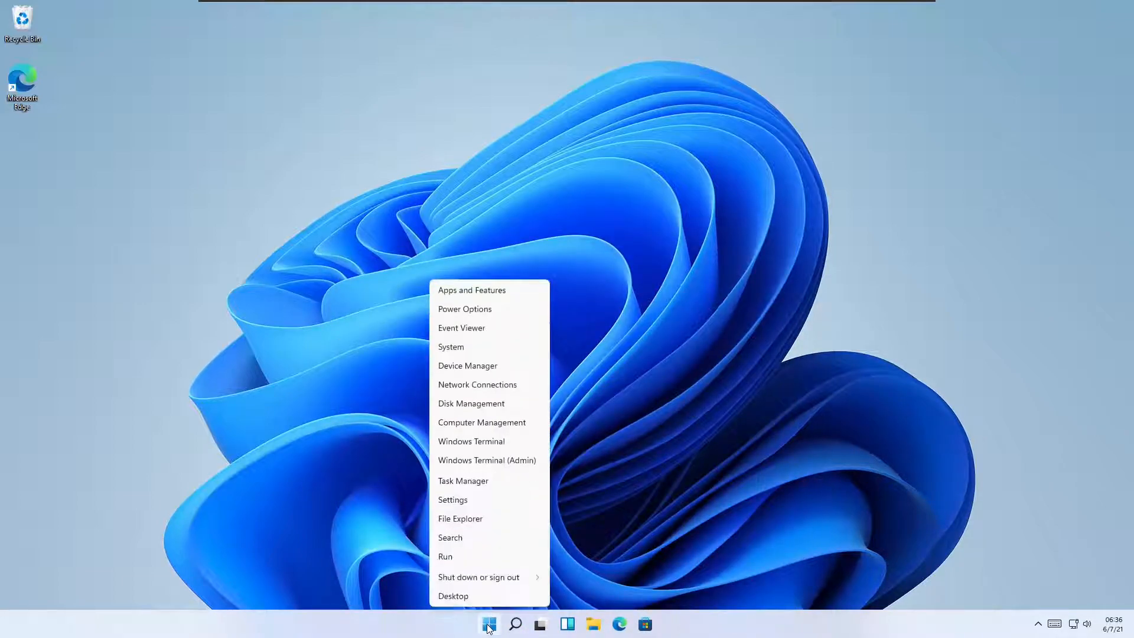
{"action": "left_click", "coordinate": [497, 560]}
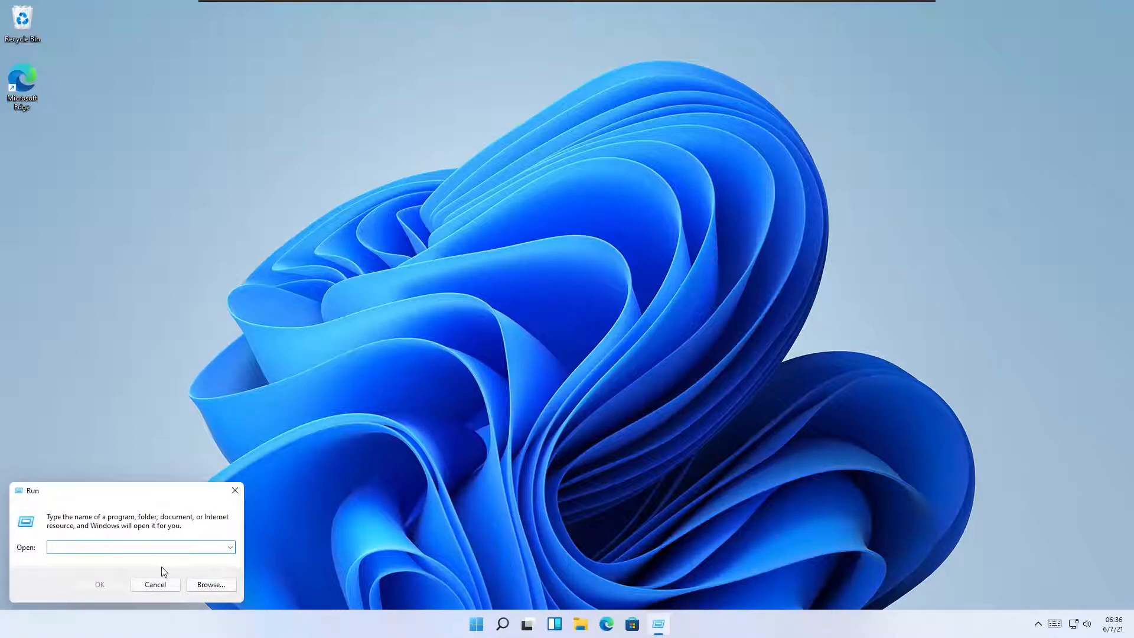
{"action": "type", "text": "dxdiag"}
{"action": "key", "text": "Return"}
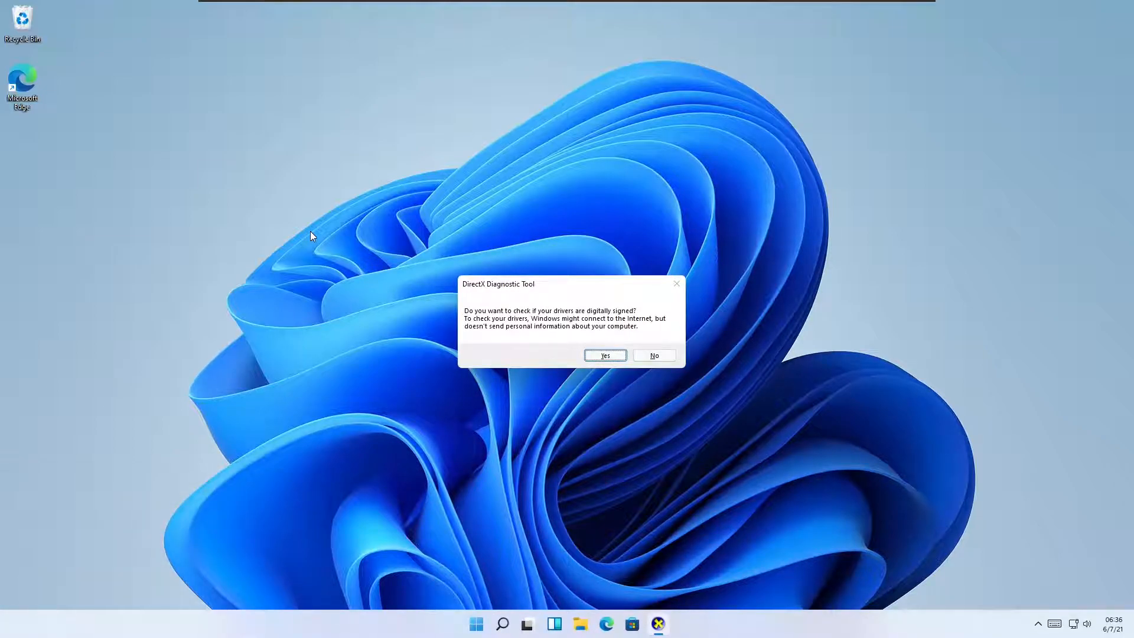
{"action": "key", "text": "Return"}
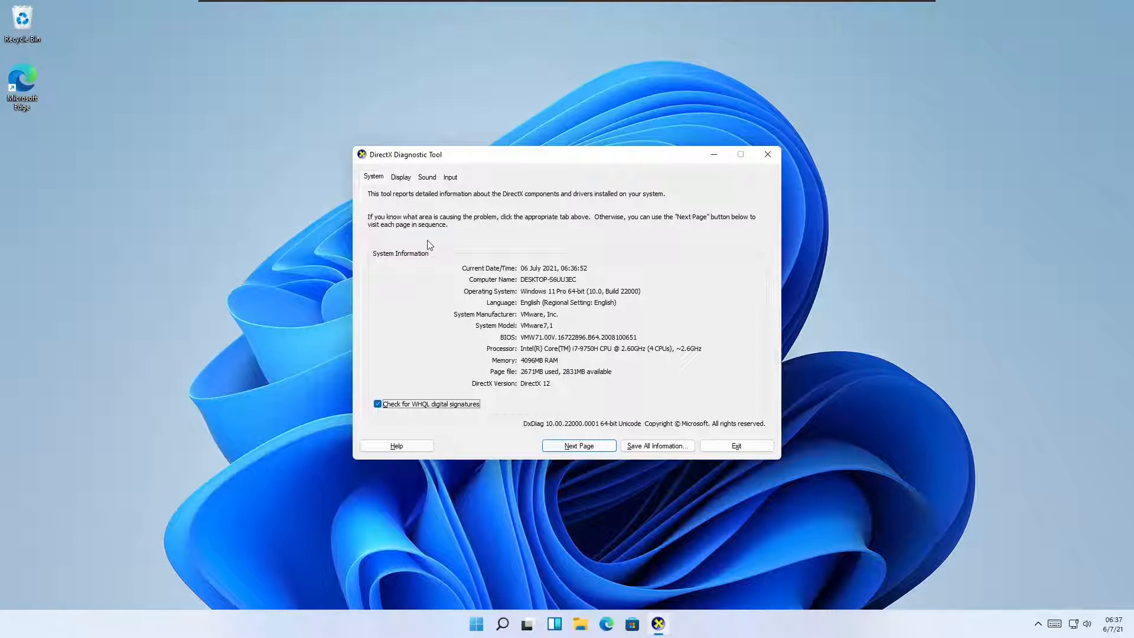
Review the Display, Sound and System information in the DirectX Diagnostic Tool, and close it.
{"action": "left_click", "coordinate": [410, 178]}
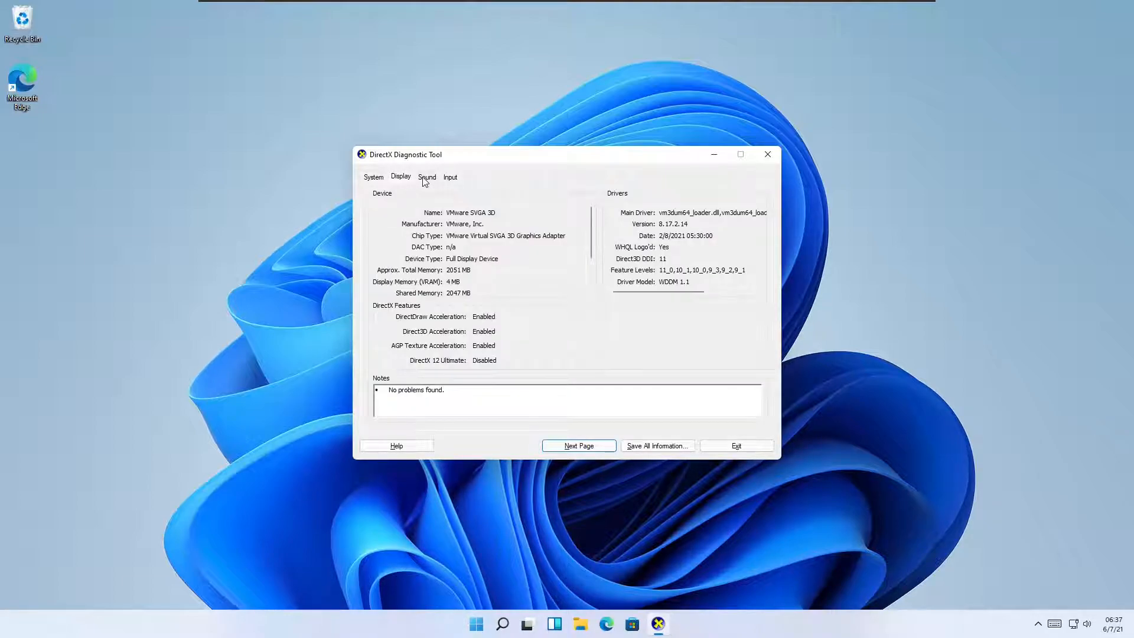
{"action": "left_click", "coordinate": [424, 181]}
{"action": "left_click", "coordinate": [374, 178]}
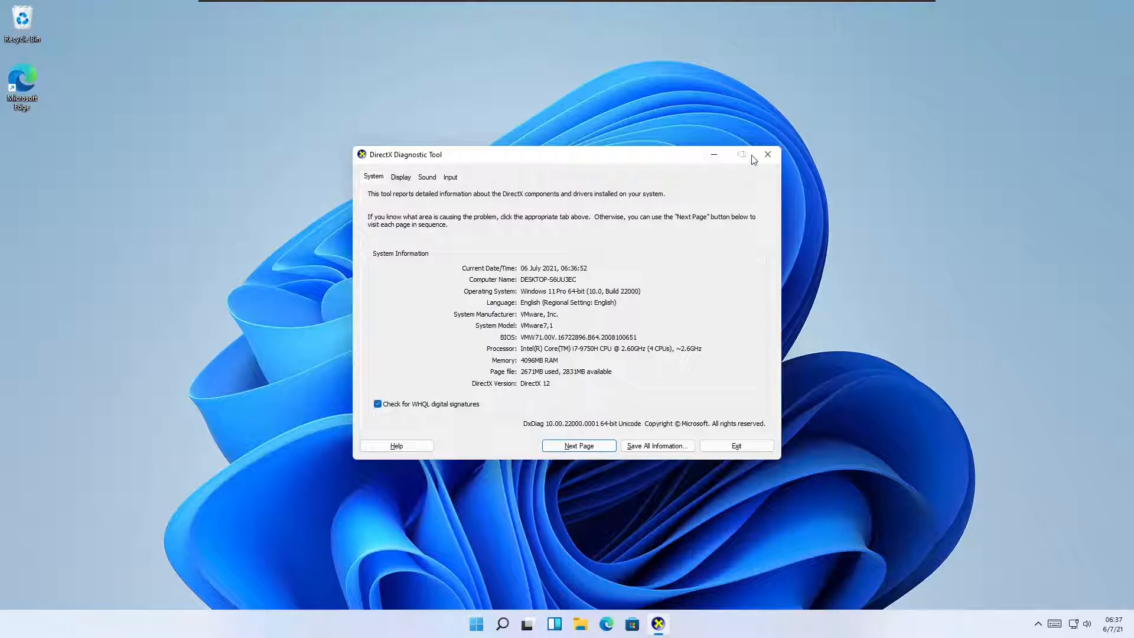
{"action": "left_click", "coordinate": [766, 156]}
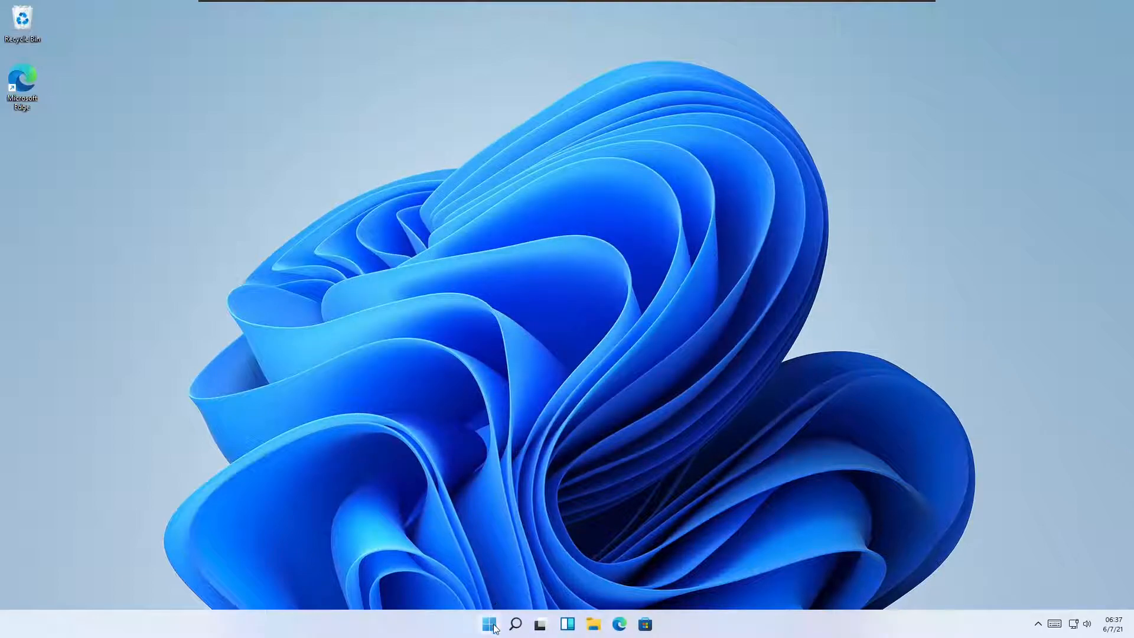
Look at the Start button's shut down or sign out entry, and choose the Desktop shortcut.
{"action": "right_click", "coordinate": [490, 624]}
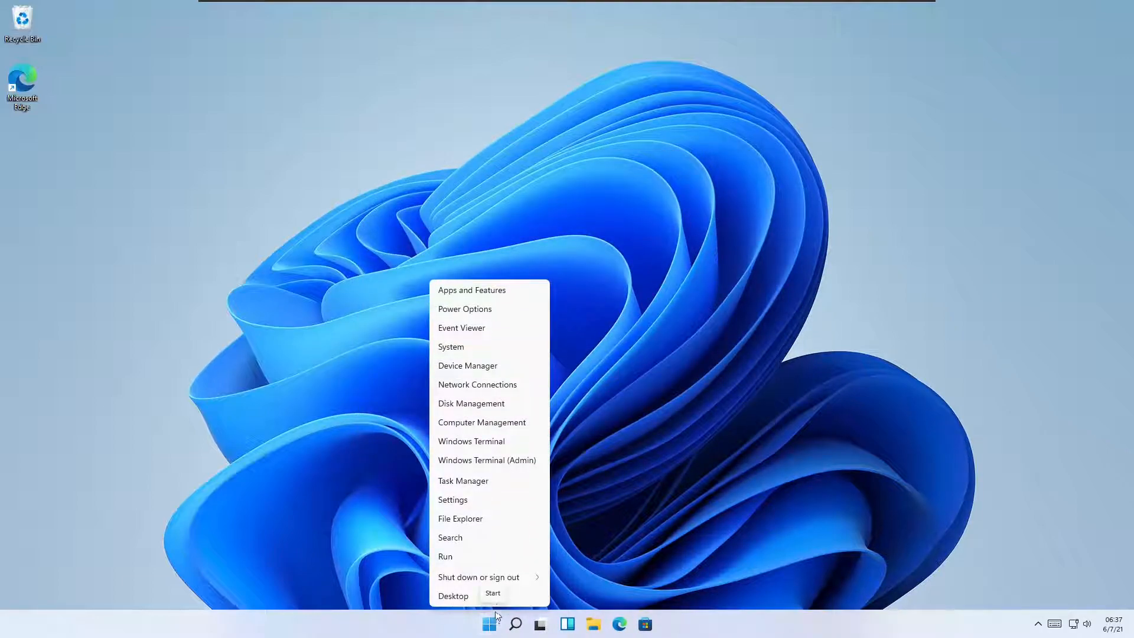
{"action": "mouse_move", "coordinate": [520, 580]}
{"action": "left_click", "coordinate": [487, 593]}
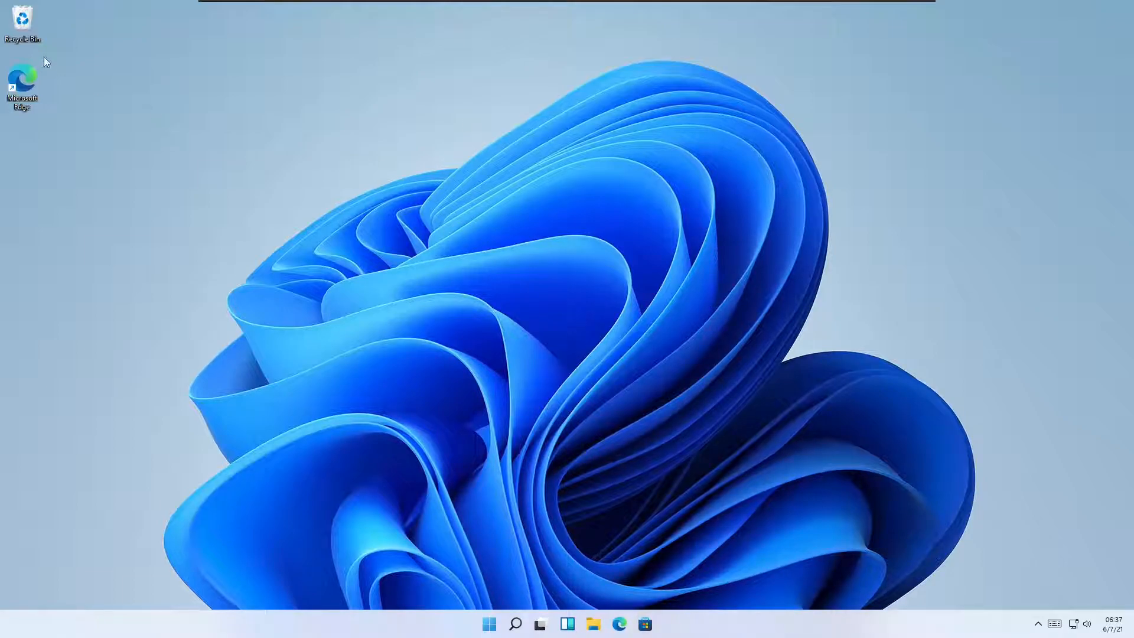
Open the Recycle Bin and look through its additional commands and its new item options.
{"action": "double_click", "coordinate": [30, 19]}
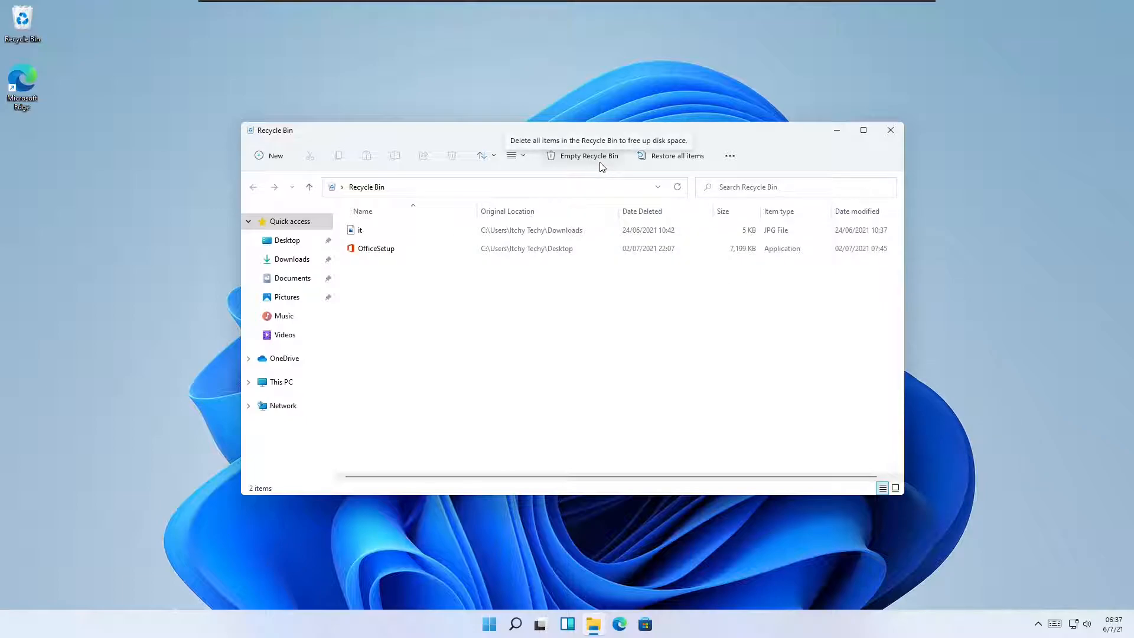
{"action": "left_click", "coordinate": [731, 158]}
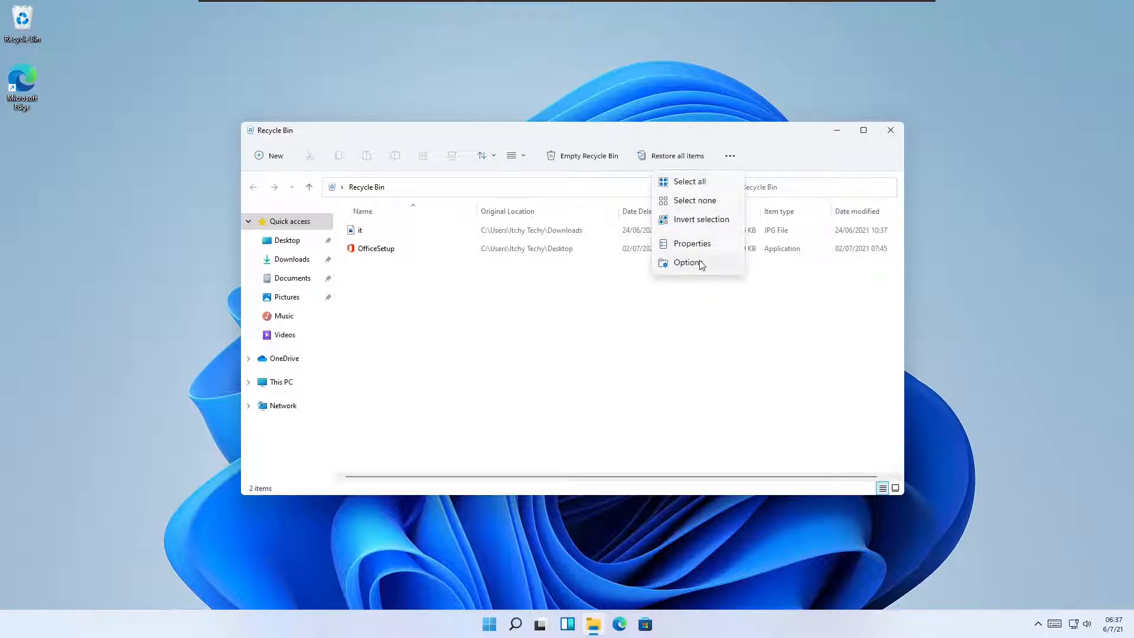
{"action": "left_click", "coordinate": [572, 325]}
{"action": "left_click", "coordinate": [273, 157]}
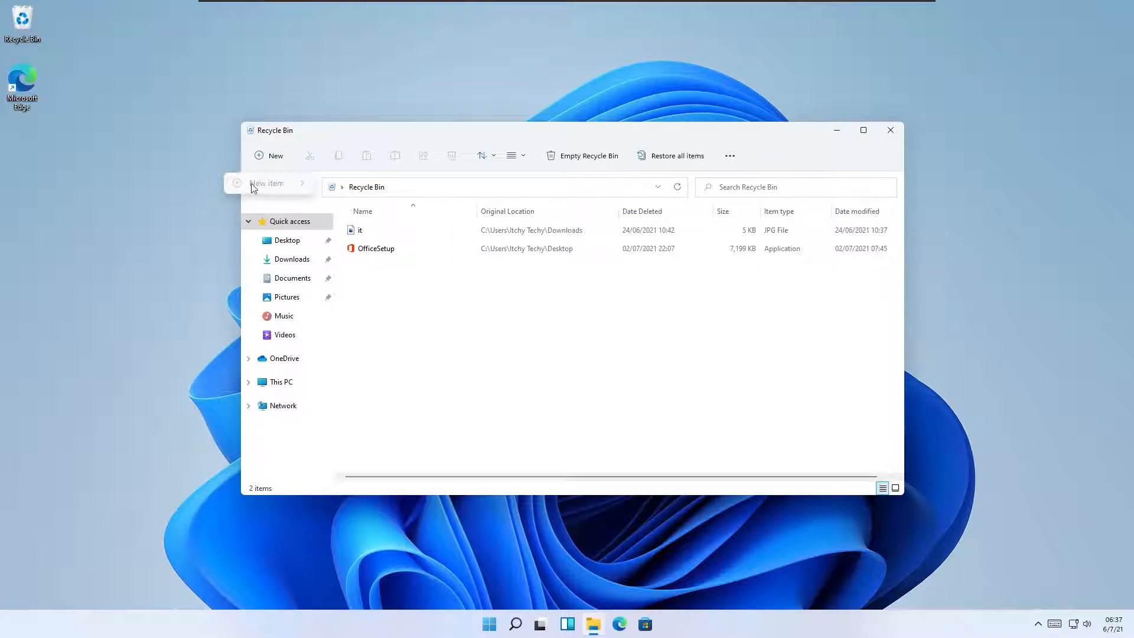
{"action": "left_click", "coordinate": [679, 346]}
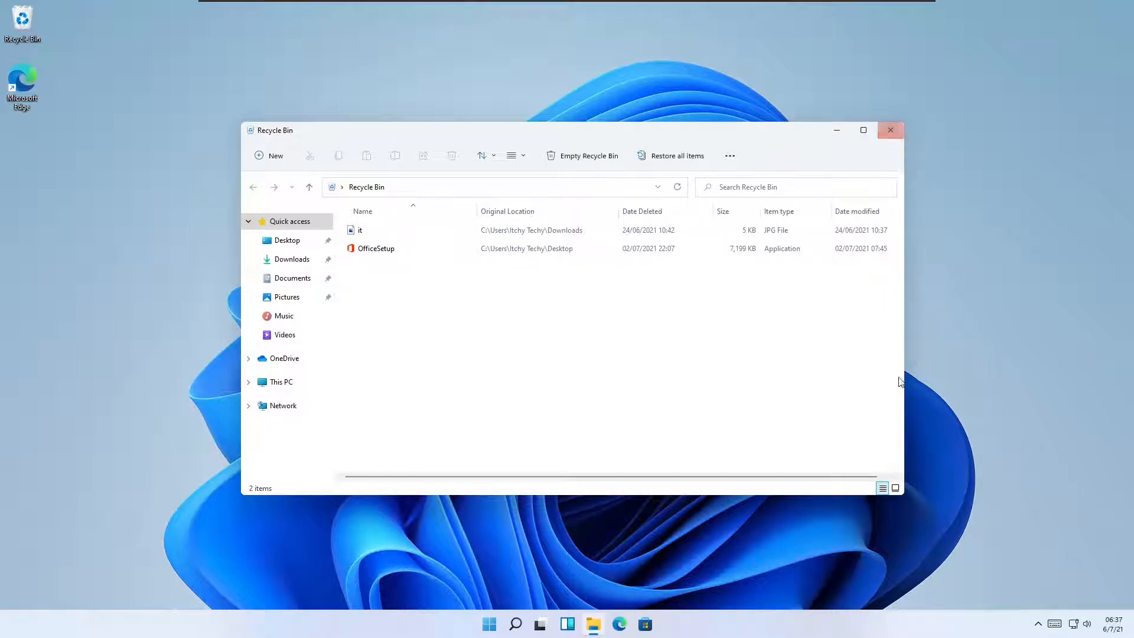
Show the Recycle Bin contents as large thumbnails, return to the details view, and close the window.
{"action": "left_click", "coordinate": [895, 488]}
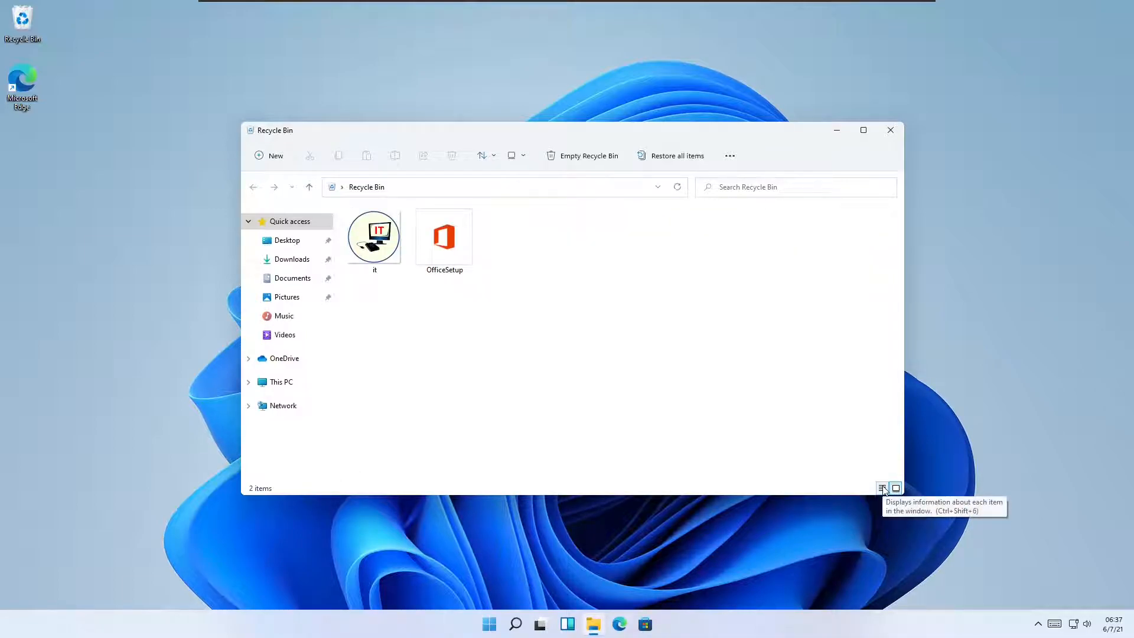
{"action": "left_click", "coordinate": [882, 489]}
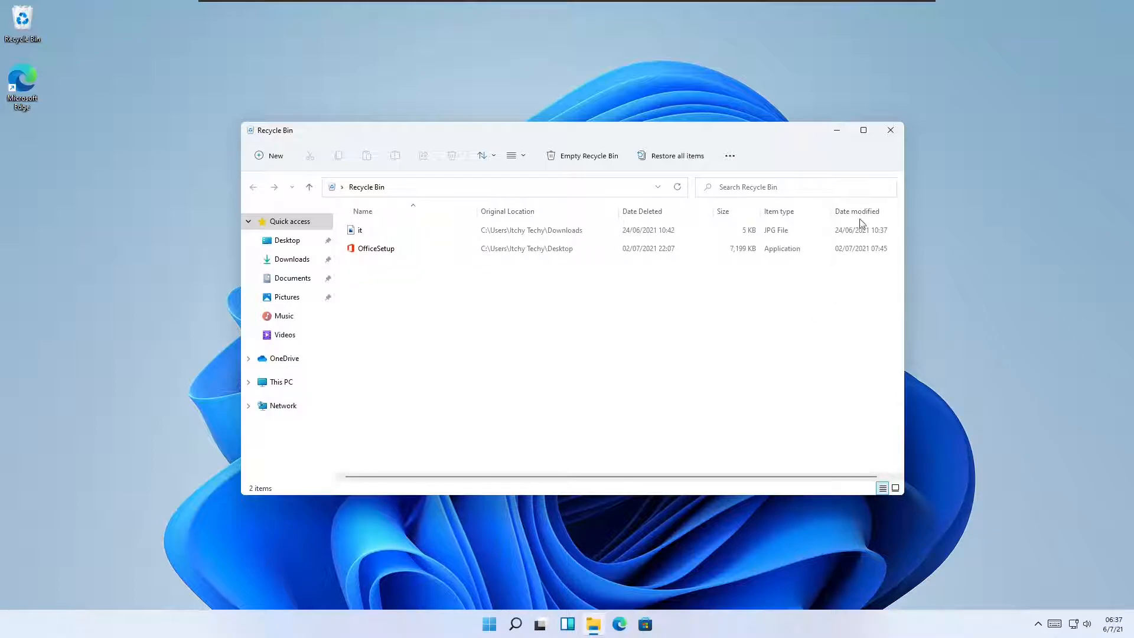
{"action": "left_click", "coordinate": [891, 130]}
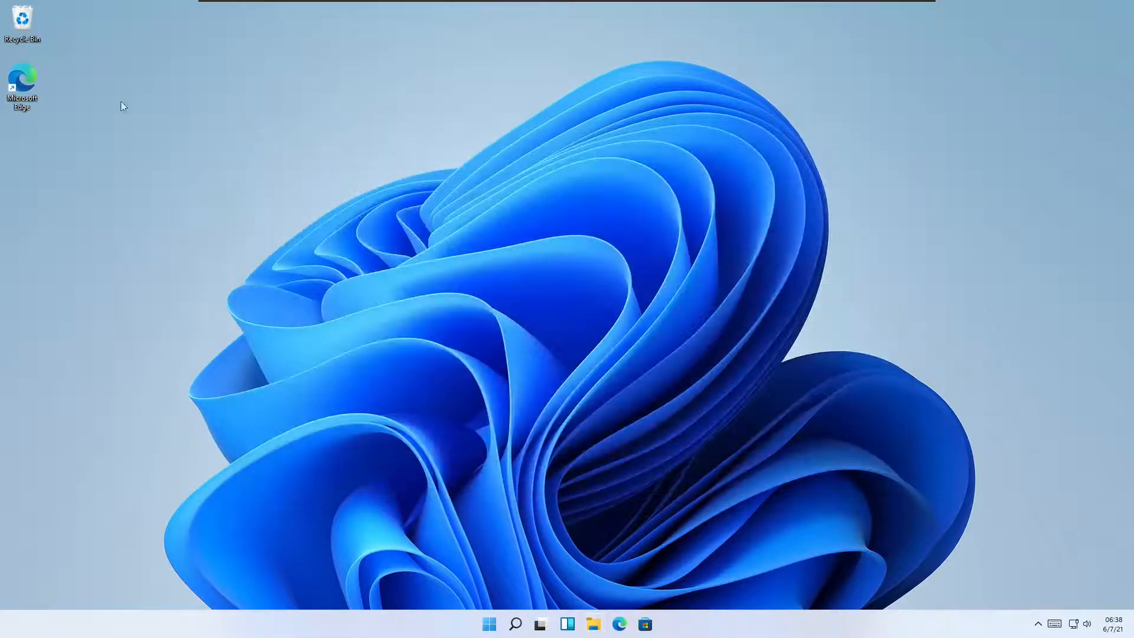
Enable the delete confirmation dialog in the Recycle Bin properties, try immediate file removal, and apply with the custom size option selected.
{"action": "right_click", "coordinate": [21, 21]}
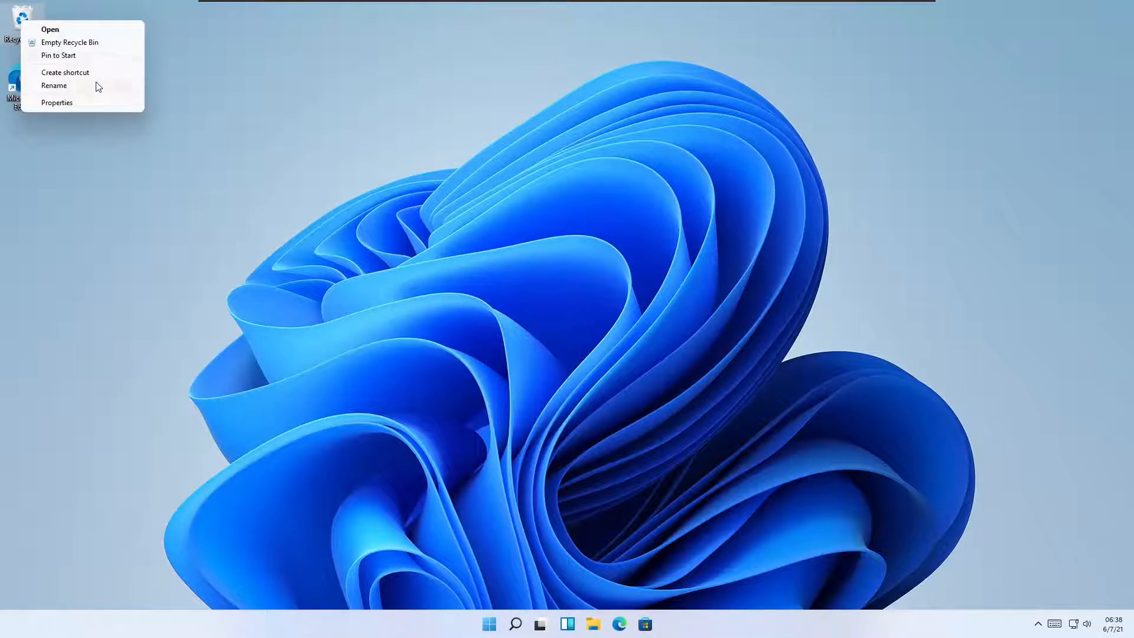
{"action": "left_click", "coordinate": [93, 105]}
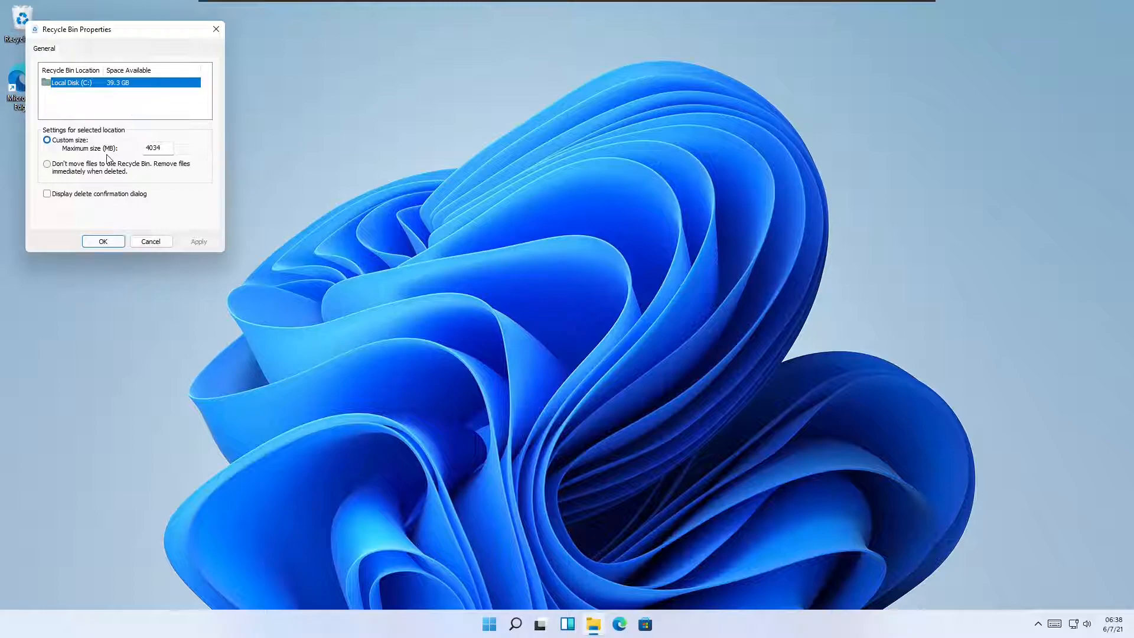
{"action": "double_click", "coordinate": [166, 149]}
{"action": "left_click", "coordinate": [166, 149]}
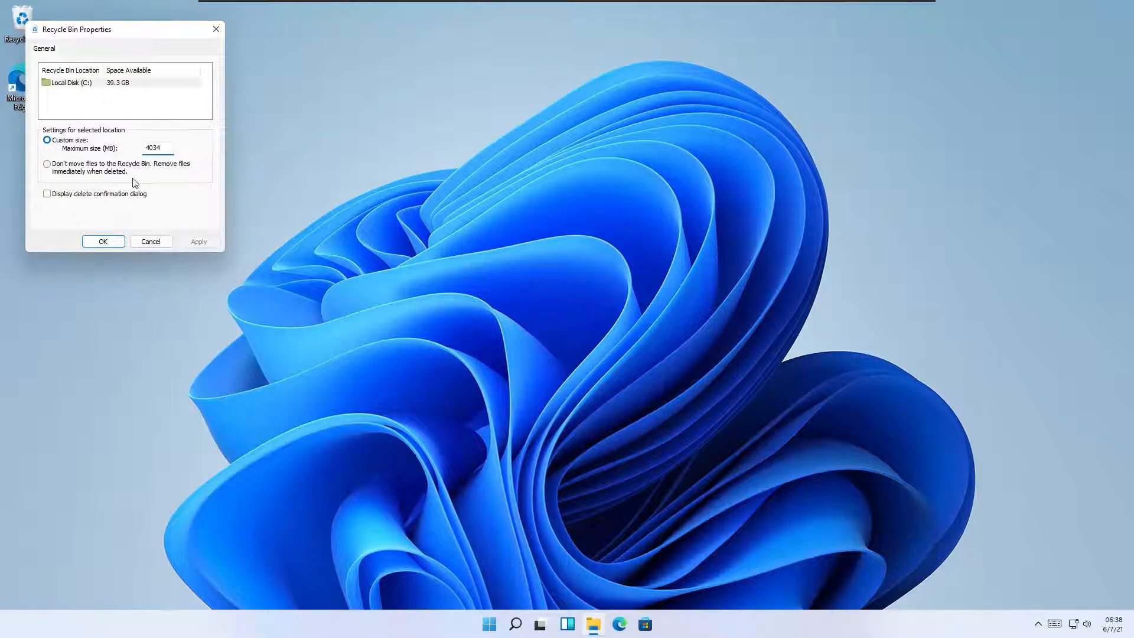
{"action": "left_click", "coordinate": [104, 167]}
{"action": "left_click", "coordinate": [107, 198]}
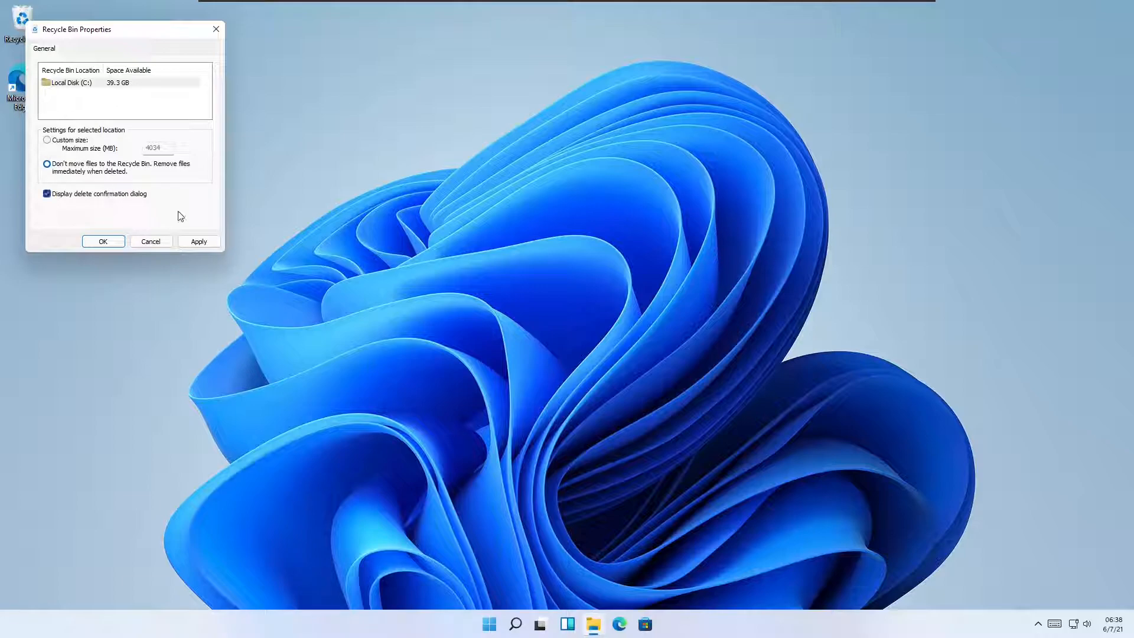
{"action": "left_click", "coordinate": [75, 142]}
{"action": "left_click", "coordinate": [186, 242]}
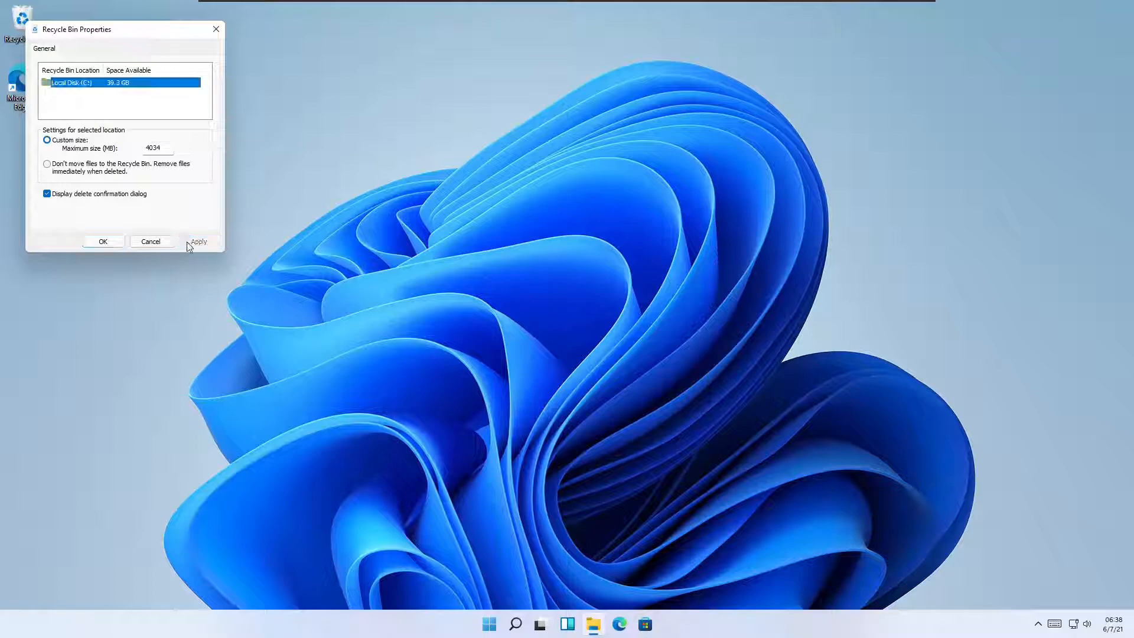
{"action": "left_click", "coordinate": [103, 242]}
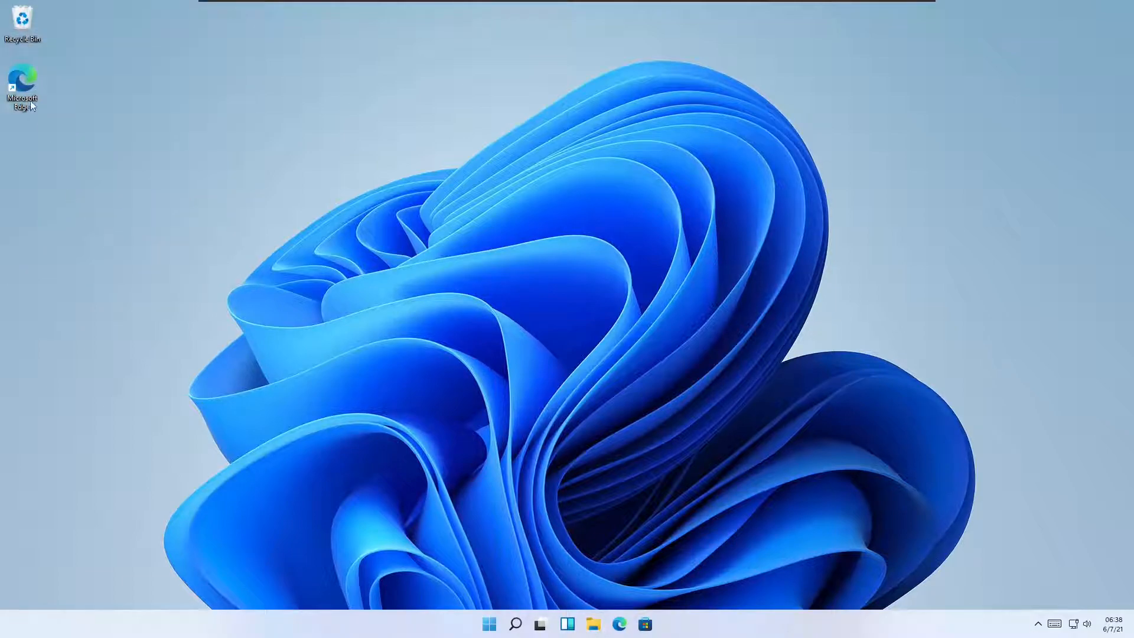
Try deleting the Microsoft Edge desktop shortcut and decline the confirmation.
{"action": "key", "text": "Delete"}
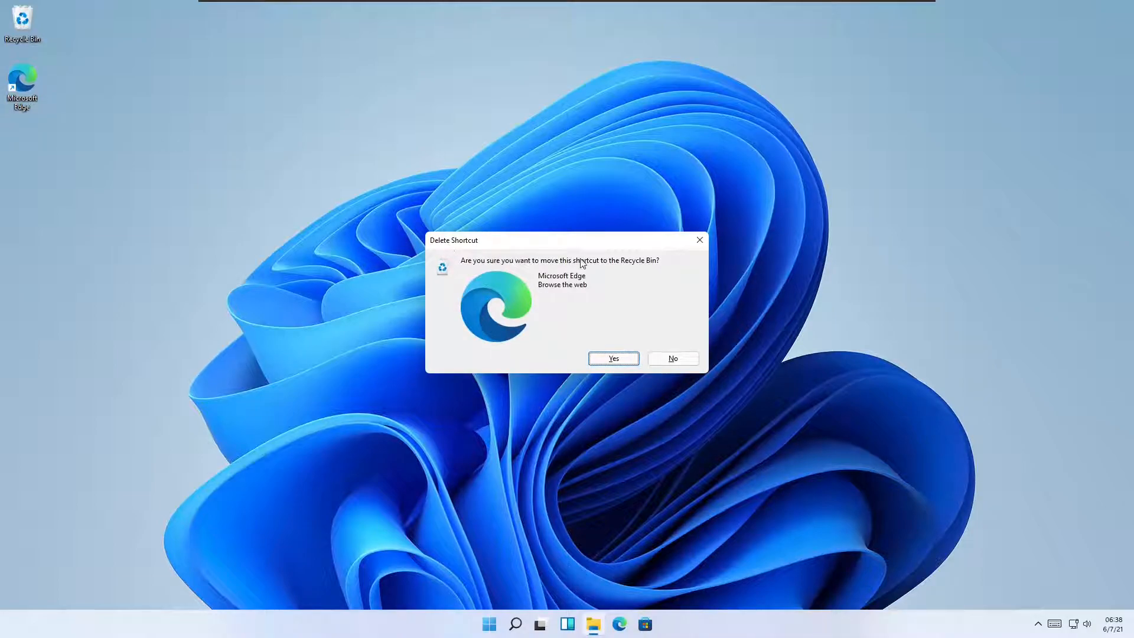
{"action": "left_click", "coordinate": [692, 361]}
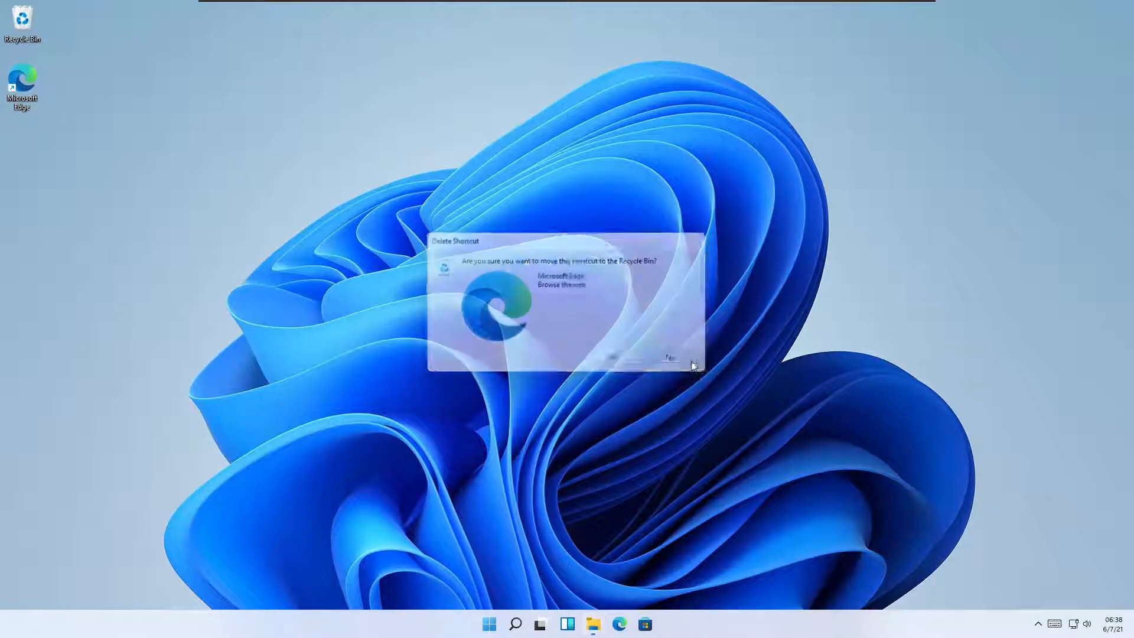
Turn off the delete confirmation dialog in the Recycle Bin properties.
{"action": "right_click", "coordinate": [21, 23]}
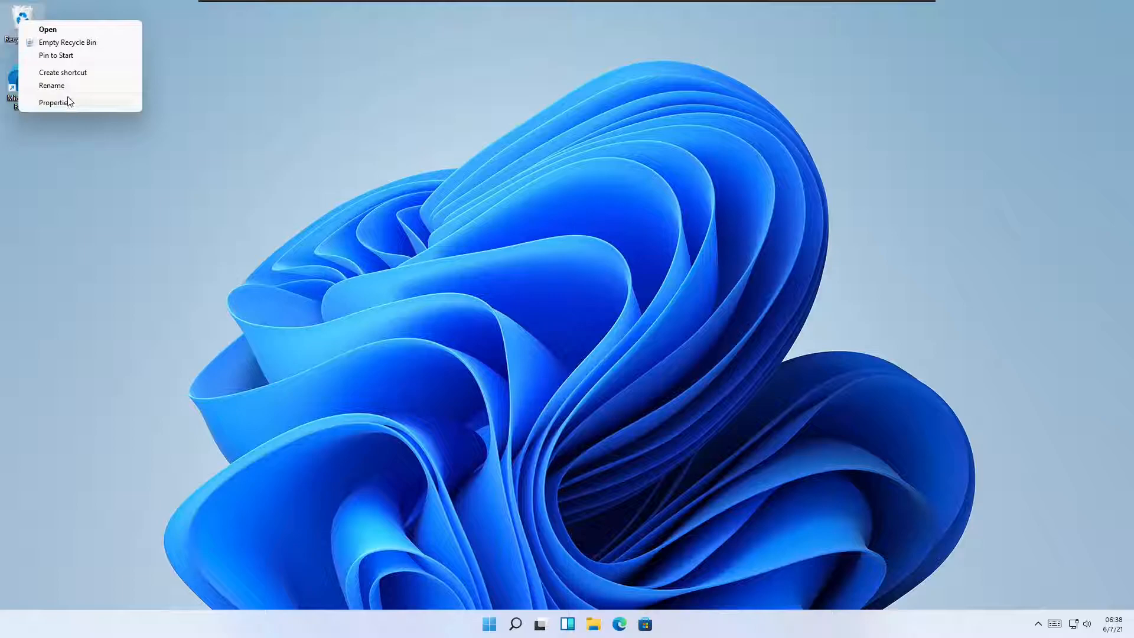
{"action": "left_click", "coordinate": [68, 102]}
{"action": "left_click", "coordinate": [92, 195]}
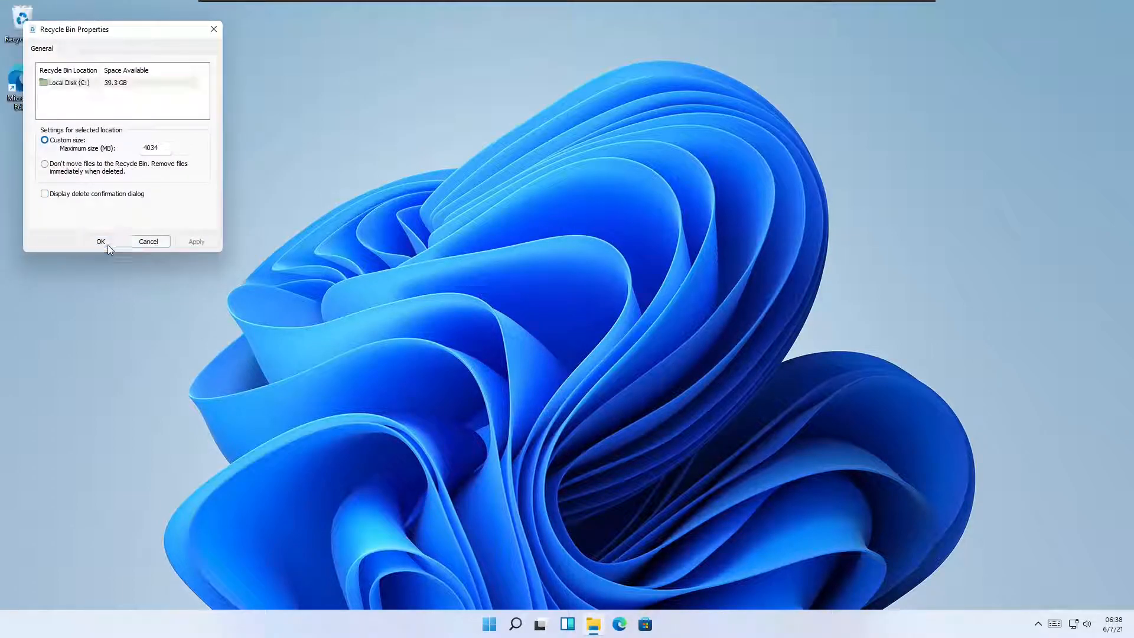
{"action": "left_click", "coordinate": [107, 245]}
Delete the Microsoft Edge shortcut from the desktop and undo the deletion.
{"action": "left_click", "coordinate": [23, 89]}
{"action": "key", "text": "Delete"}
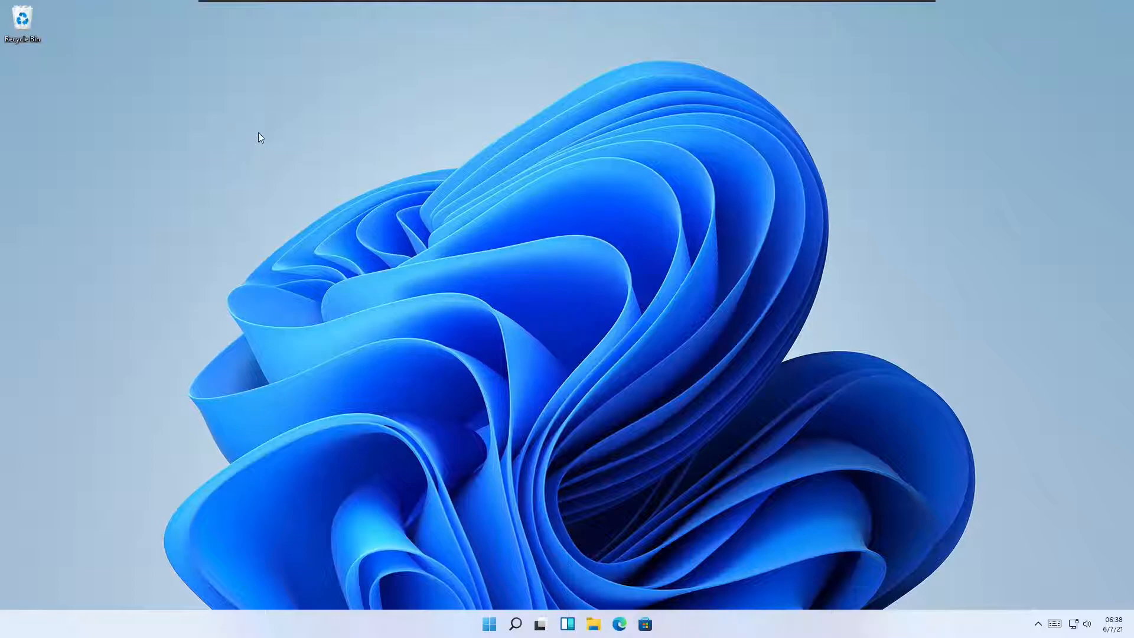
{"action": "right_click", "coordinate": [259, 125]}
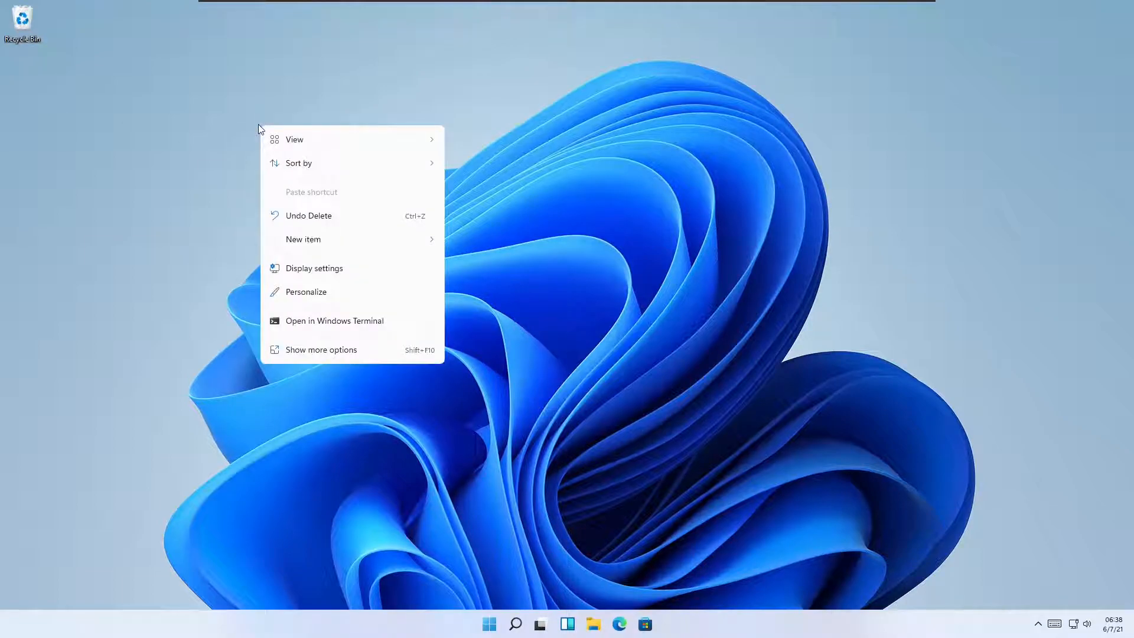
{"action": "left_click", "coordinate": [345, 219]}
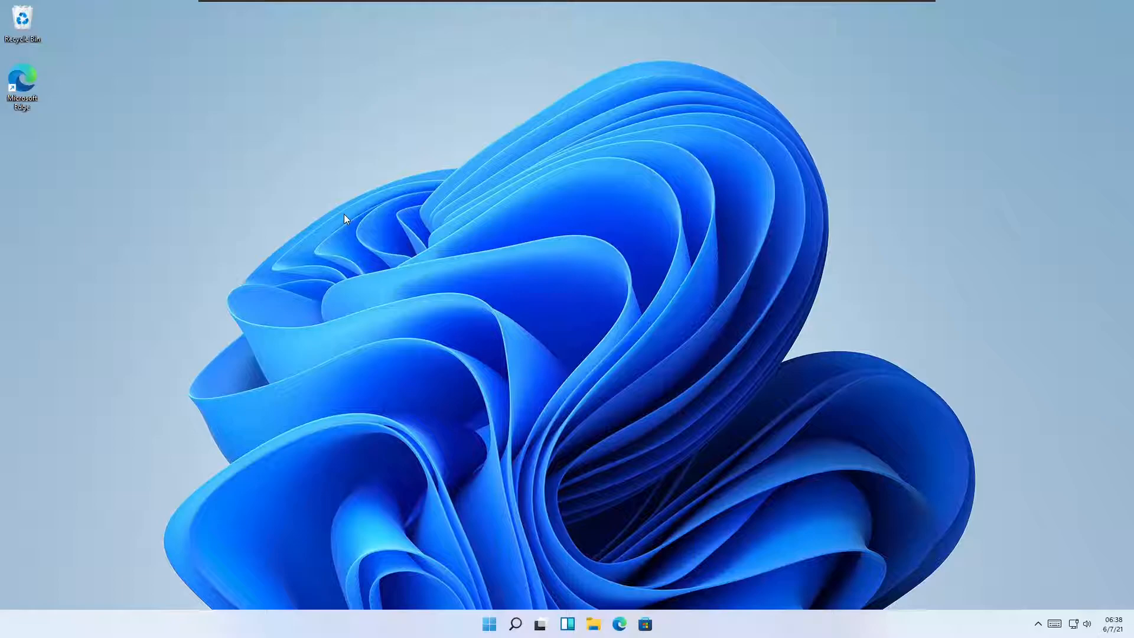
Set the desktop icons to the large icons view.
{"action": "right_click", "coordinate": [319, 160]}
{"action": "mouse_move", "coordinate": [409, 178]}
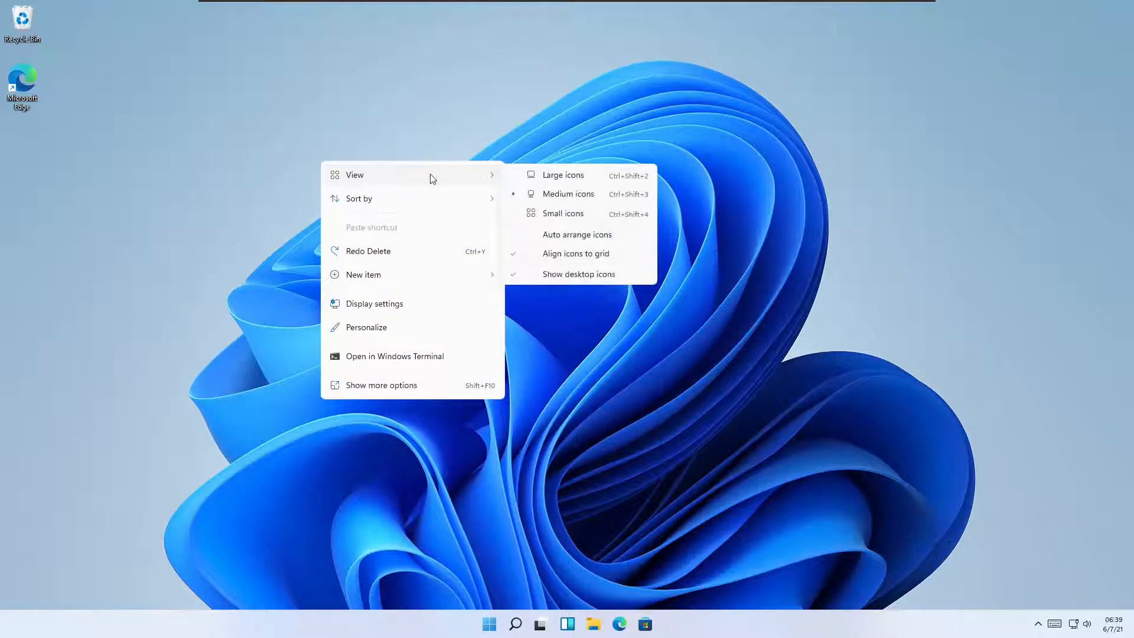
{"action": "left_click", "coordinate": [558, 176]}
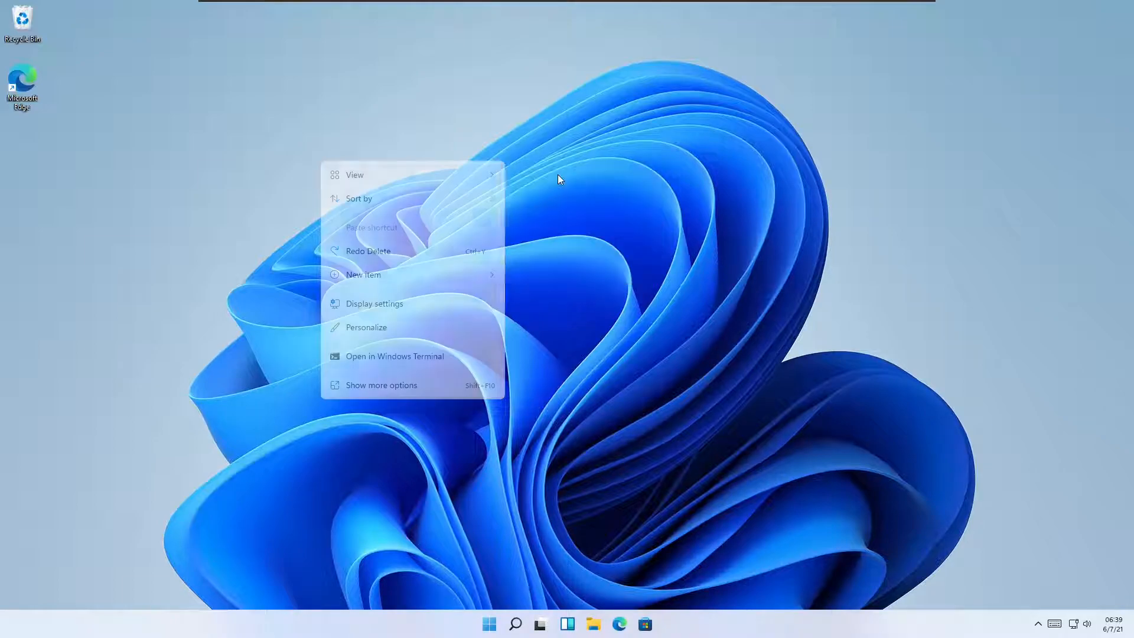
Set the desktop icons to the medium size and switch them to small icons.
{"action": "right_click", "coordinate": [425, 83]}
{"action": "mouse_move", "coordinate": [529, 98]}
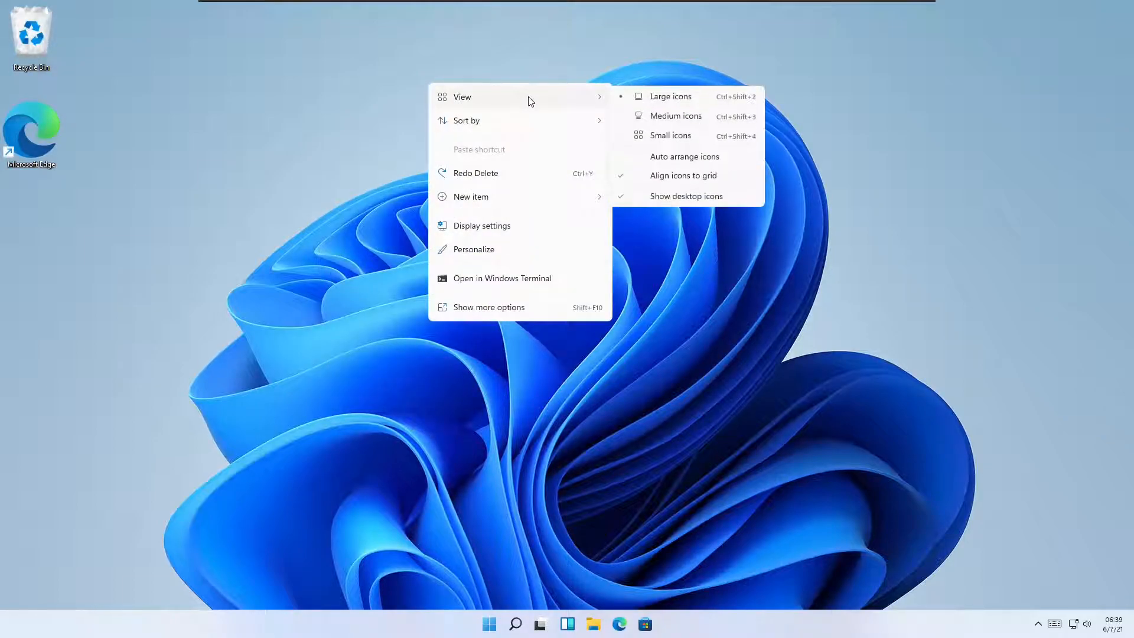
{"action": "left_click", "coordinate": [699, 122]}
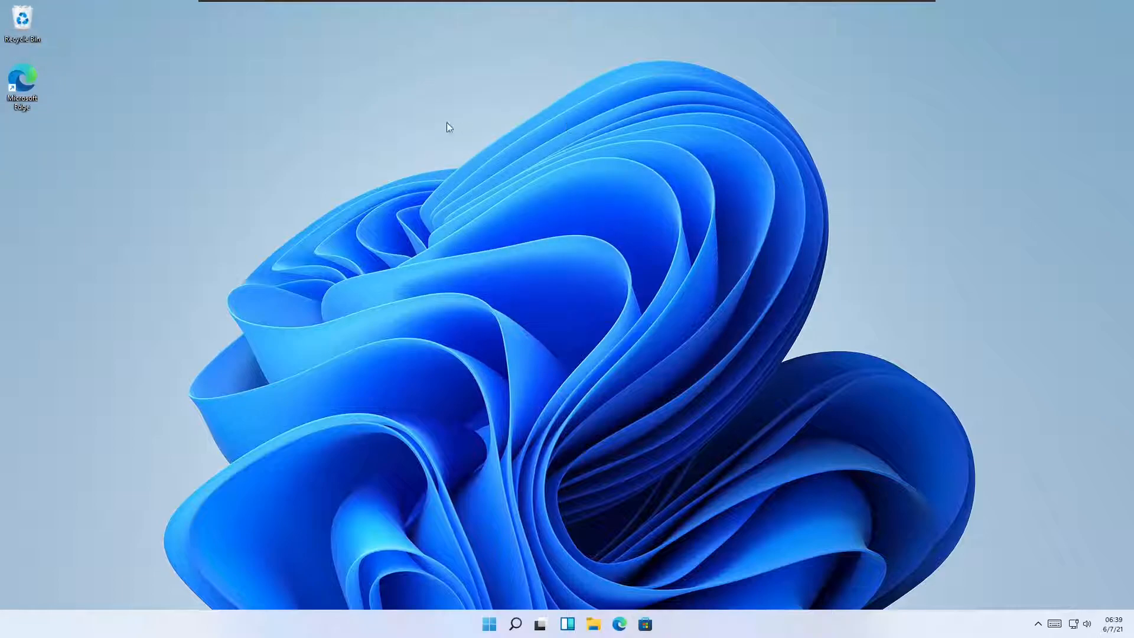
{"action": "right_click", "coordinate": [409, 123]}
{"action": "mouse_move", "coordinate": [526, 135]}
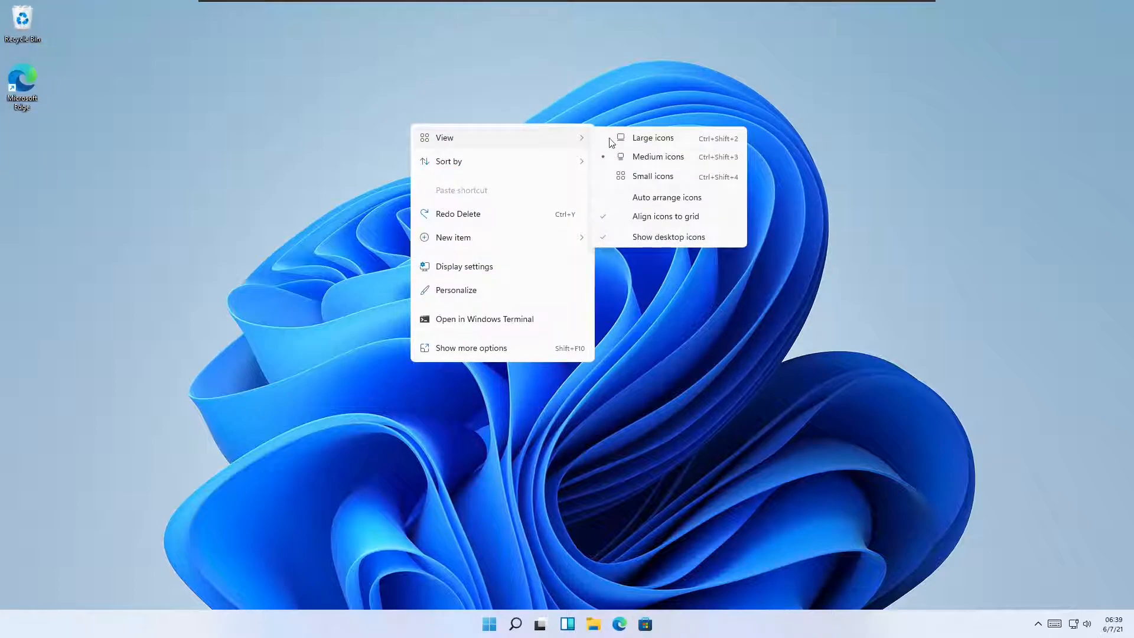
{"action": "left_click", "coordinate": [648, 175]}
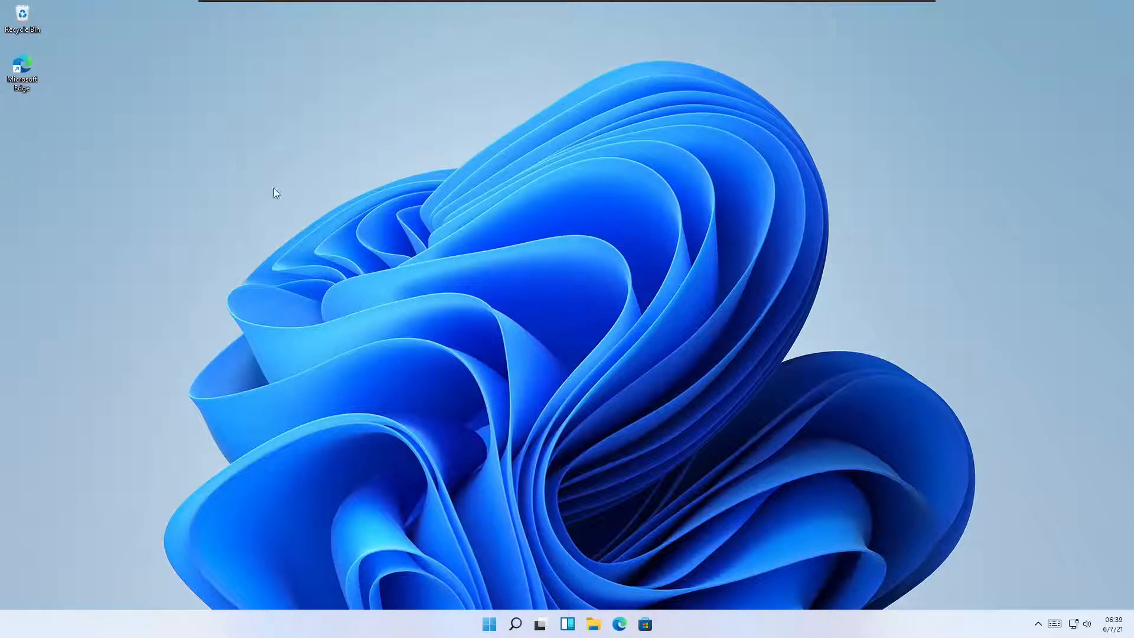
Set the desktop icons to the medium icons view.
{"action": "right_click", "coordinate": [308, 122]}
{"action": "mouse_move", "coordinate": [481, 135]}
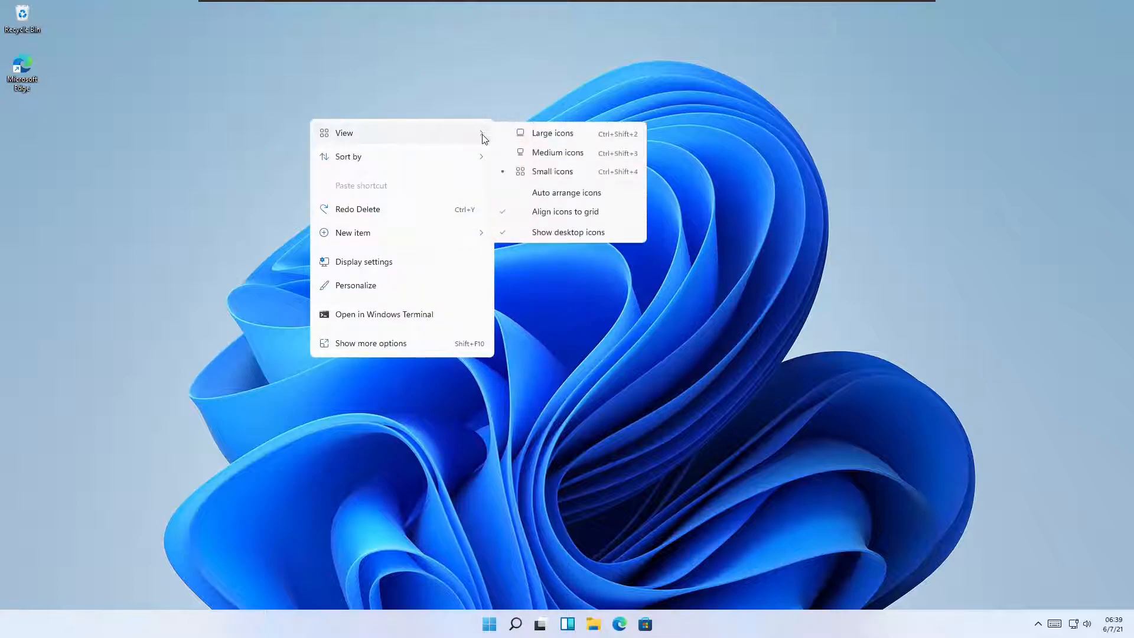
{"action": "left_click", "coordinate": [529, 153]}
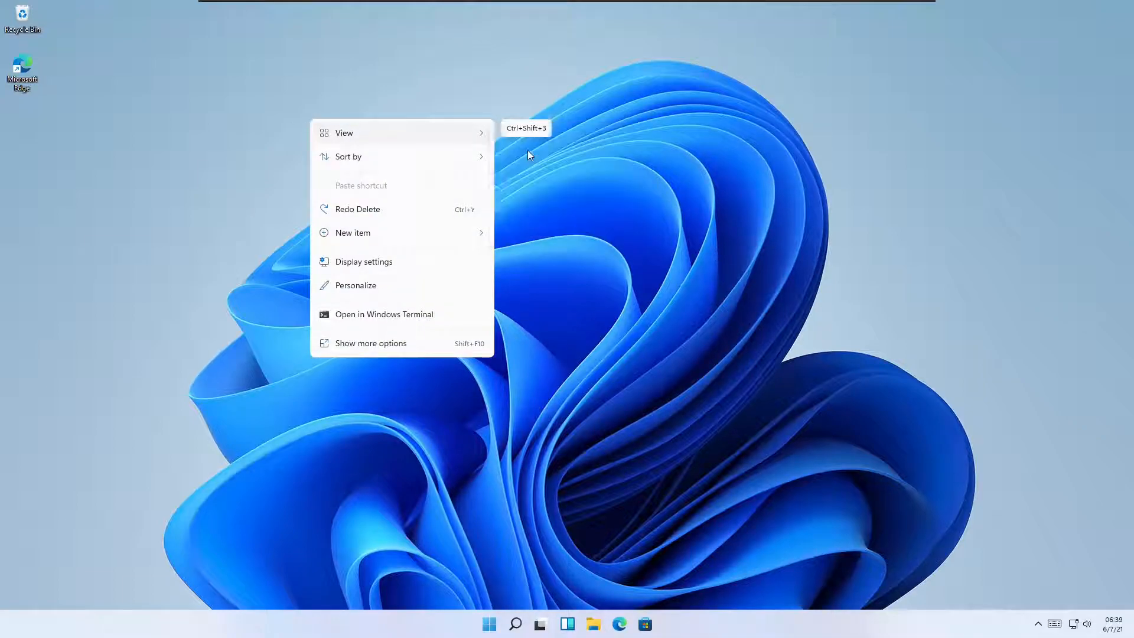
Turn on auto arrange for the desktop icons and try to move the Microsoft Edge shortcut away from its place.
{"action": "right_click", "coordinate": [411, 102]}
{"action": "mouse_move", "coordinate": [583, 117]}
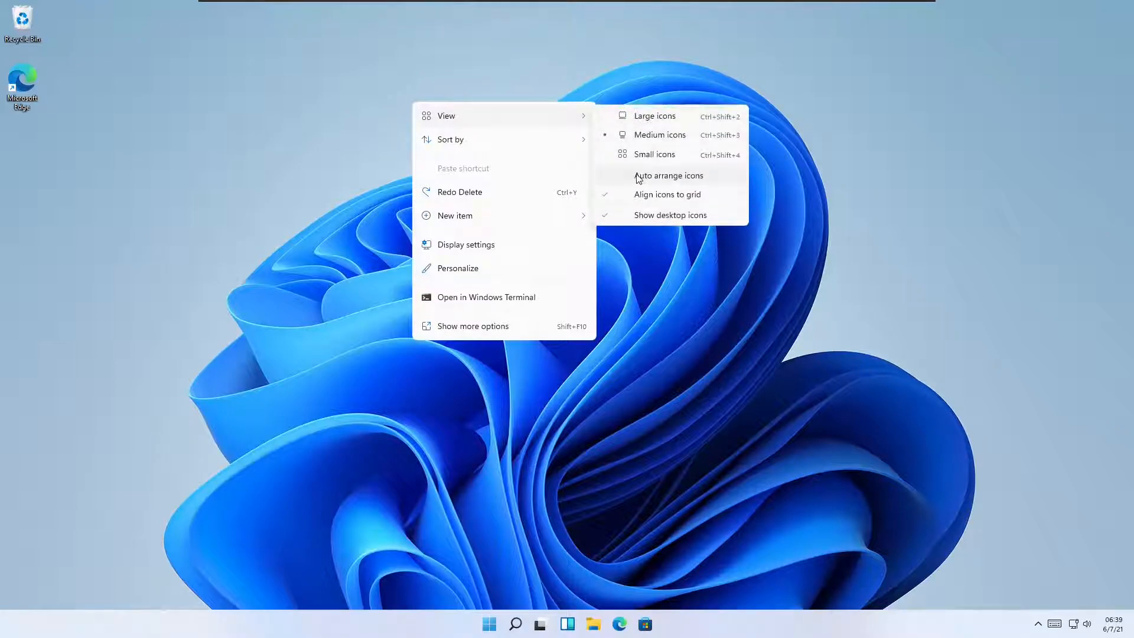
{"action": "left_click", "coordinate": [730, 176]}
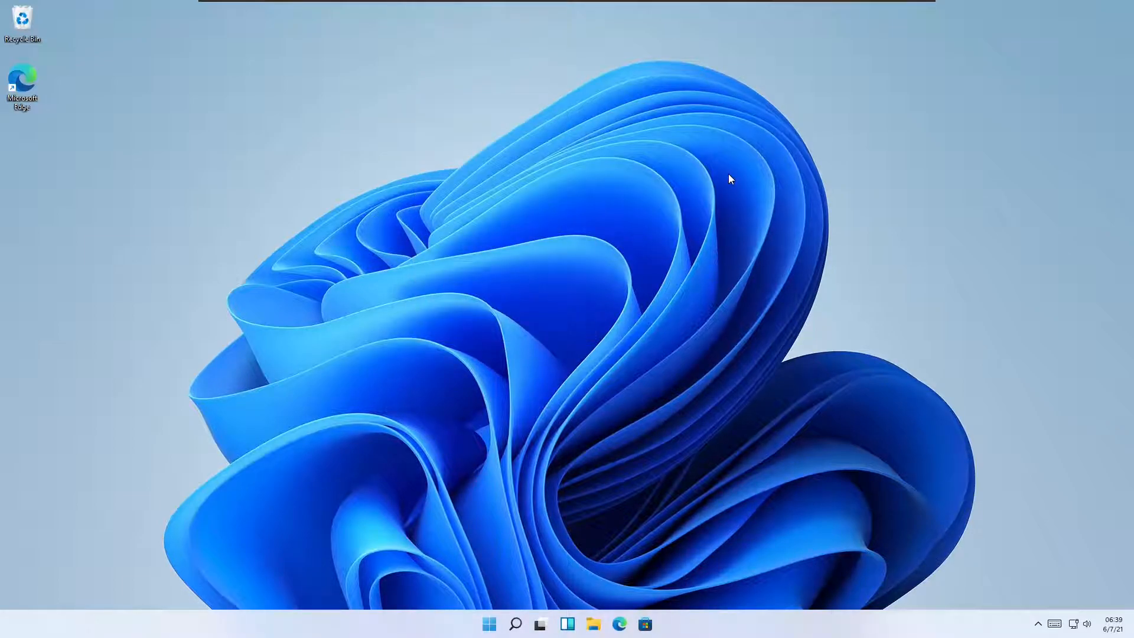
{"action": "right_click", "coordinate": [499, 109]}
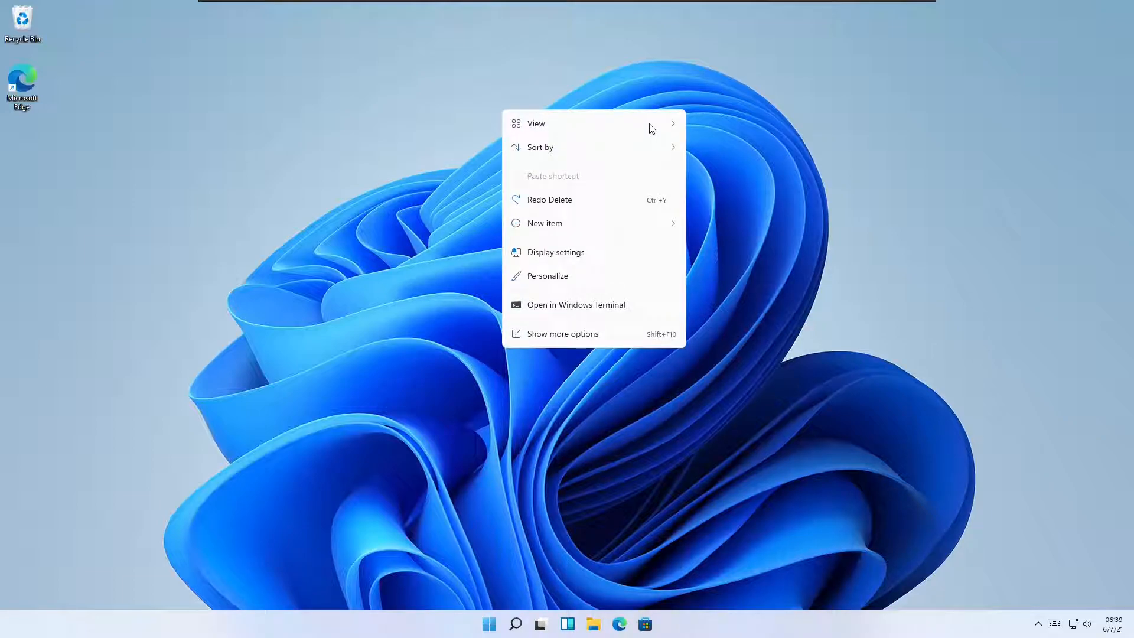
{"action": "left_click", "coordinate": [426, 79]}
{"action": "left_click_drag", "start_coordinate": [6, 100], "coordinate": [592, 272]}
{"action": "left_click_drag", "start_coordinate": [2, 105], "coordinate": [84, 353]}
Turn off auto arrange for the desktop icons and move the Microsoft Edge shortcut to a free spot on the desktop.
{"action": "right_click", "coordinate": [275, 107]}
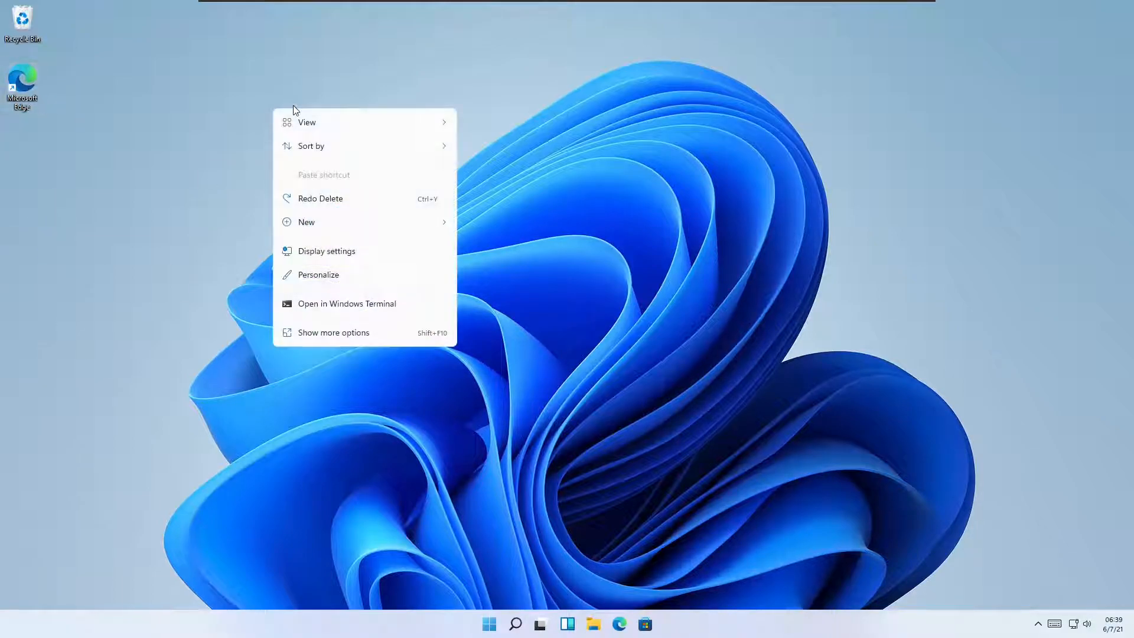
{"action": "mouse_move", "coordinate": [401, 127]}
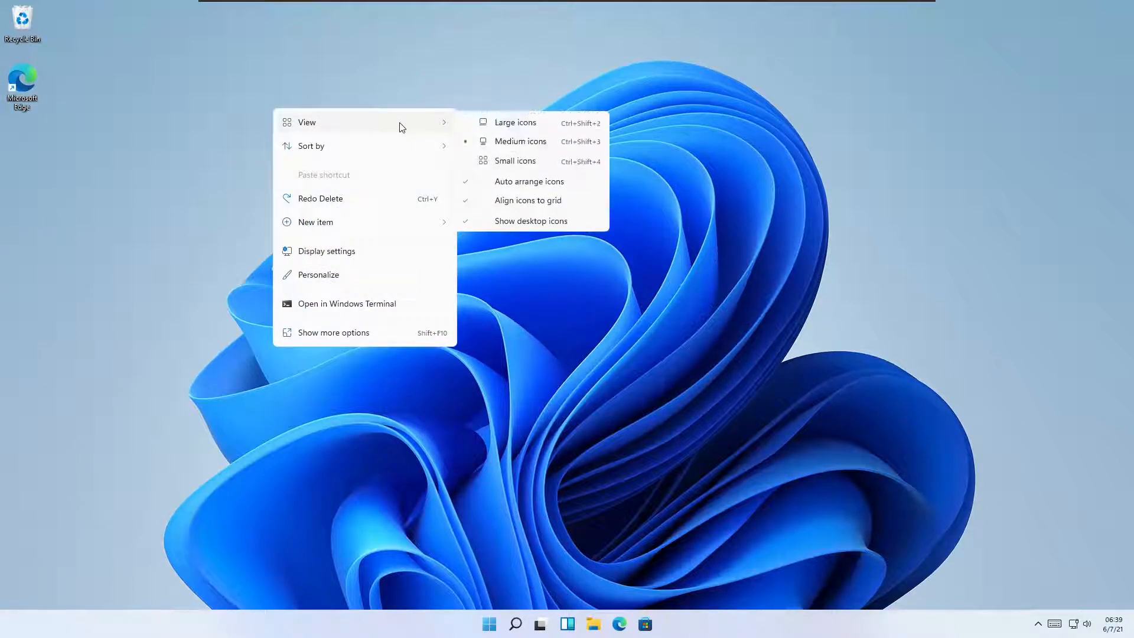
{"action": "left_click", "coordinate": [555, 187]}
{"action": "left_click_drag", "start_coordinate": [34, 89], "coordinate": [80, 309]}
{"action": "left_click_drag", "start_coordinate": [325, 192], "coordinate": [288, 72]}
{"action": "left_click_drag", "start_coordinate": [306, 112], "coordinate": [121, 334]}
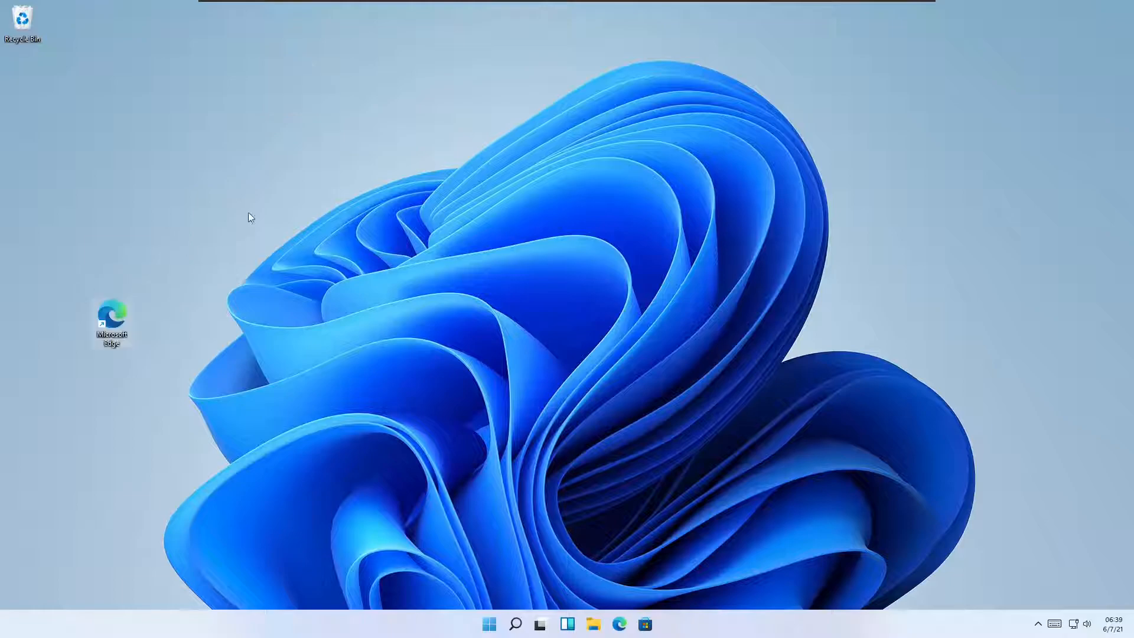
Turn on auto arrange for the desktop icons and turn off aligning them to the grid.
{"action": "right_click", "coordinate": [335, 153]}
{"action": "mouse_move", "coordinate": [489, 167]}
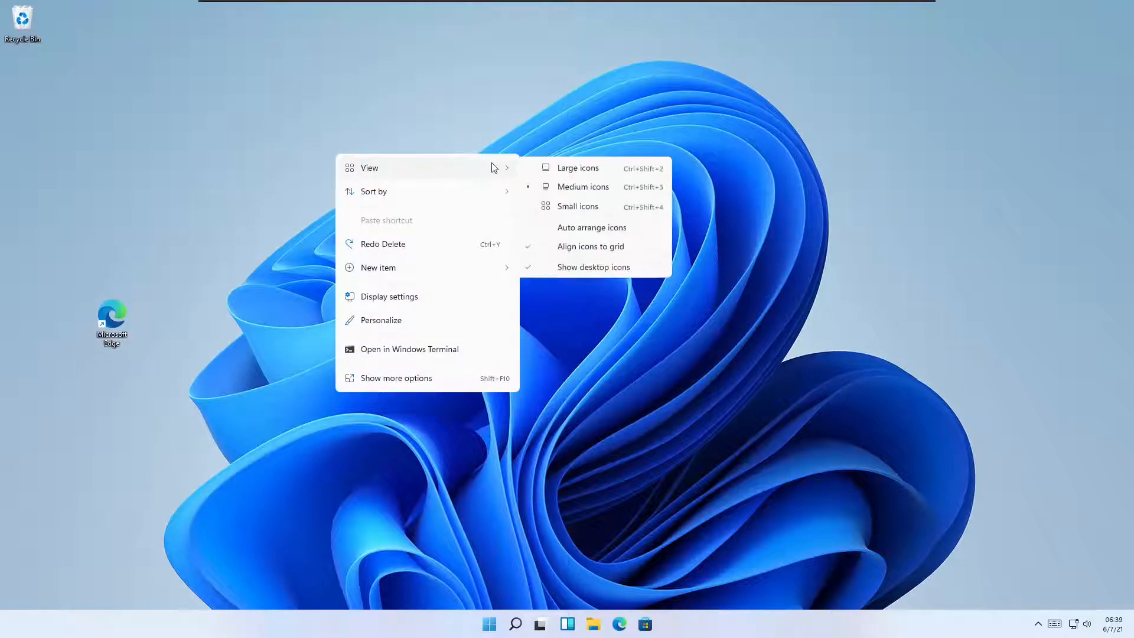
{"action": "left_click", "coordinate": [619, 229]}
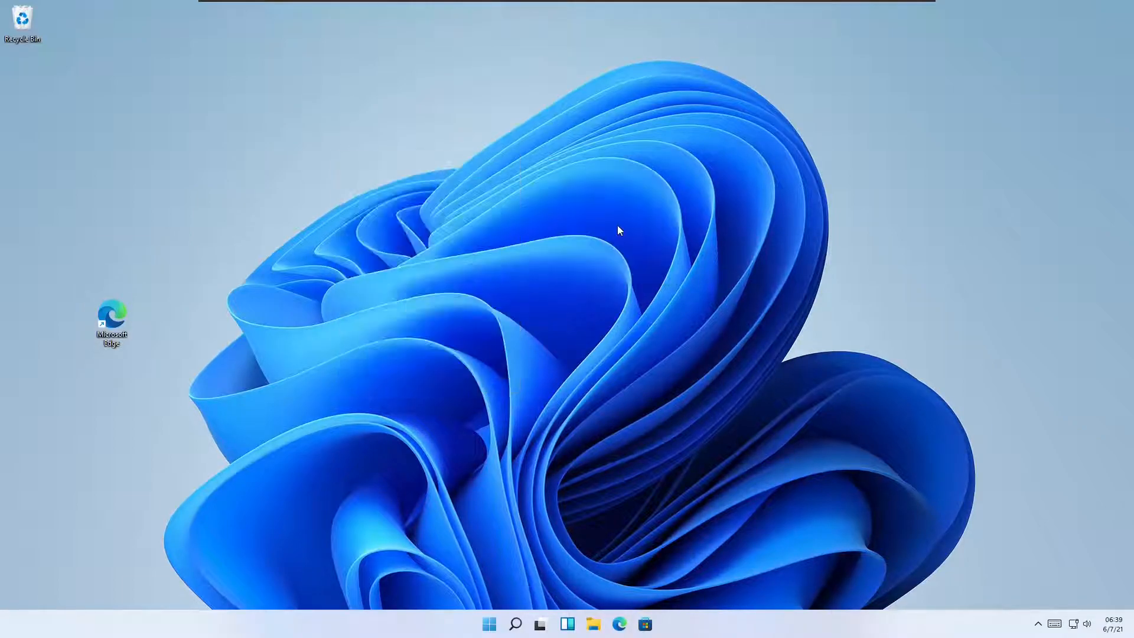
{"action": "right_click", "coordinate": [459, 102]}
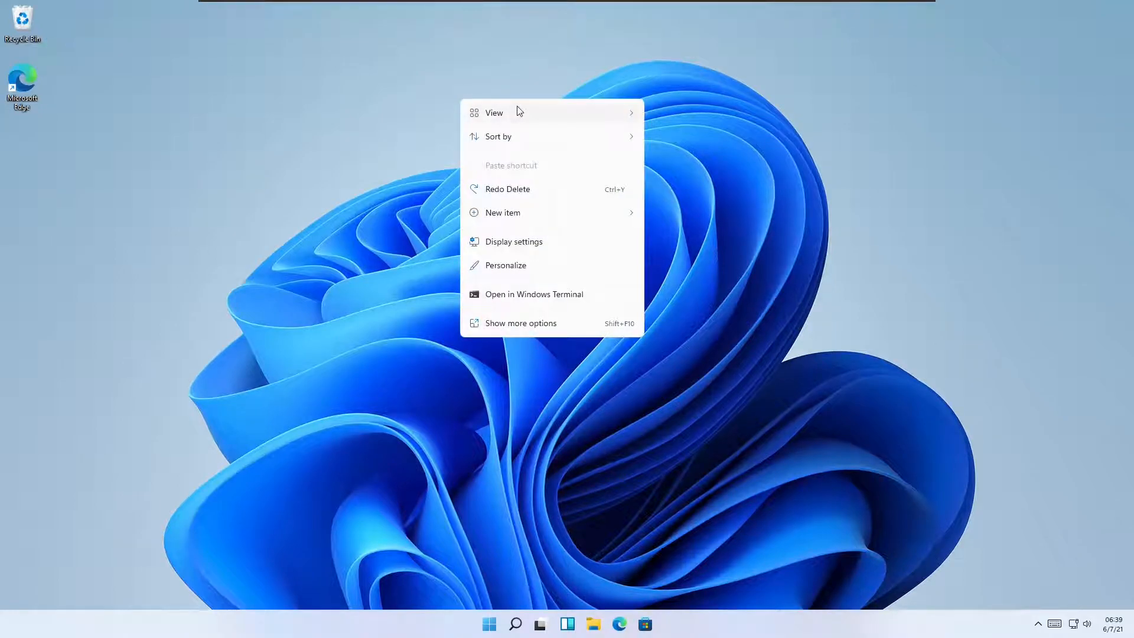
{"action": "mouse_move", "coordinate": [519, 112]}
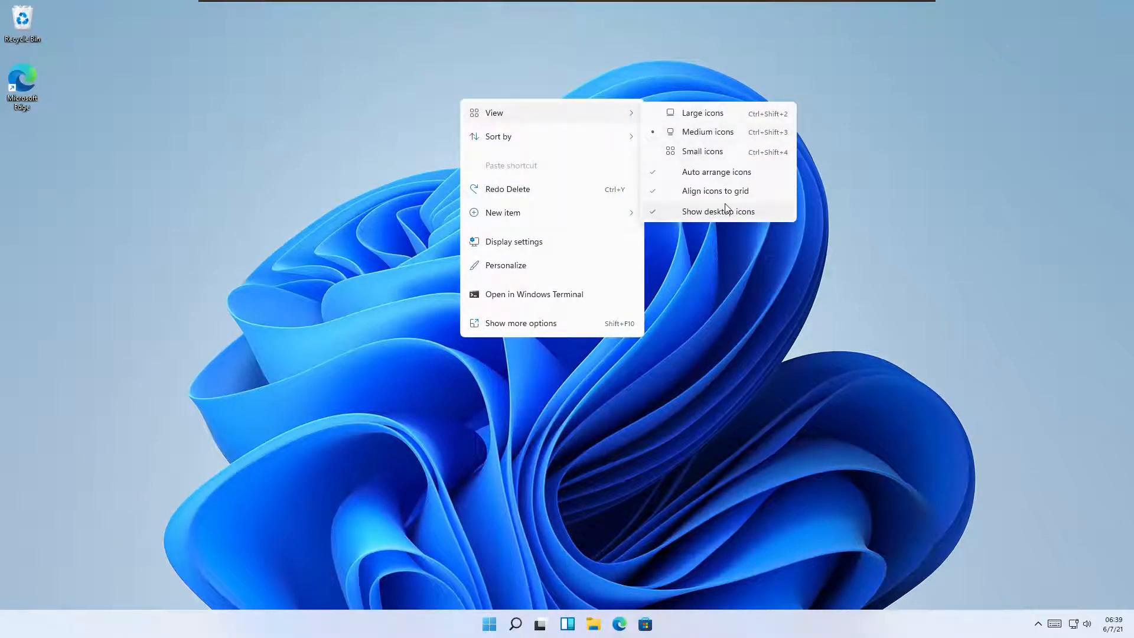
{"action": "left_click", "coordinate": [739, 194]}
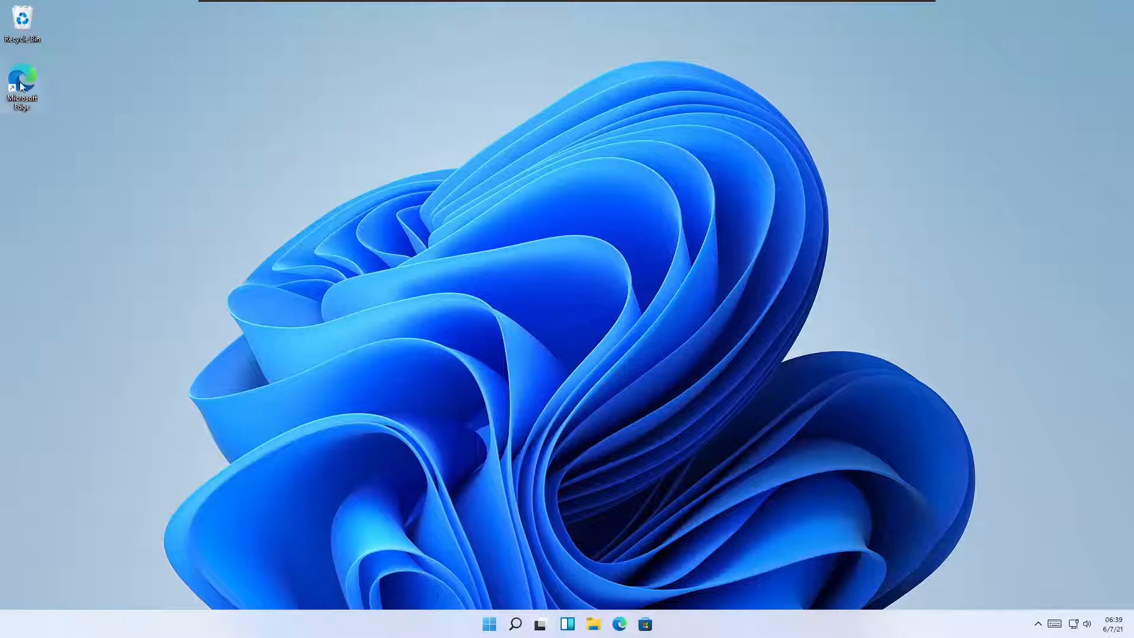
Turn off auto arrange for the desktop icons.
{"action": "right_click", "coordinate": [255, 79]}
{"action": "mouse_move", "coordinate": [390, 99]}
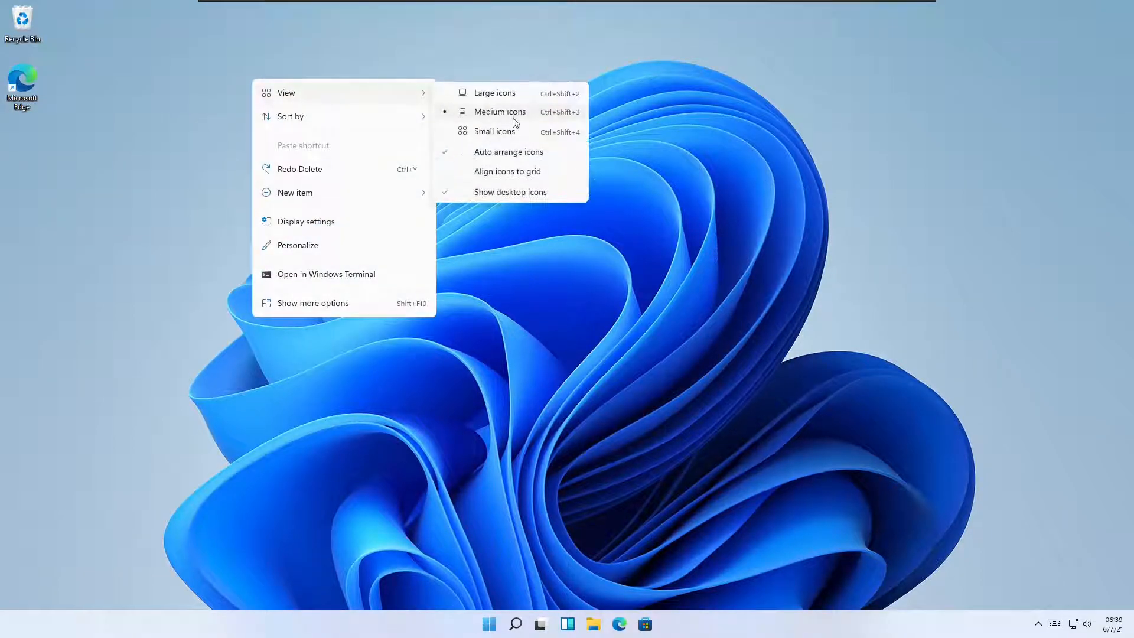
{"action": "left_click", "coordinate": [508, 155]}
Move the Microsoft Edge shortcut onto the Recycle Bin and undo the deletion.
{"action": "left_click_drag", "start_coordinate": [70, 98], "coordinate": [26, 23]}
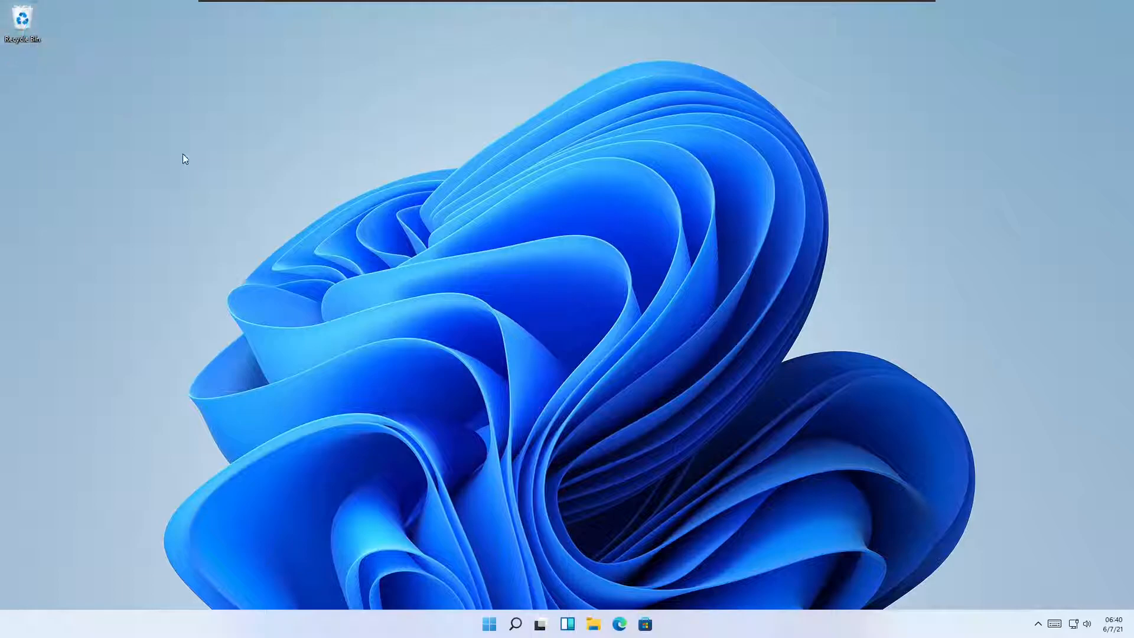
{"action": "right_click", "coordinate": [118, 94]}
{"action": "left_click", "coordinate": [202, 187]}
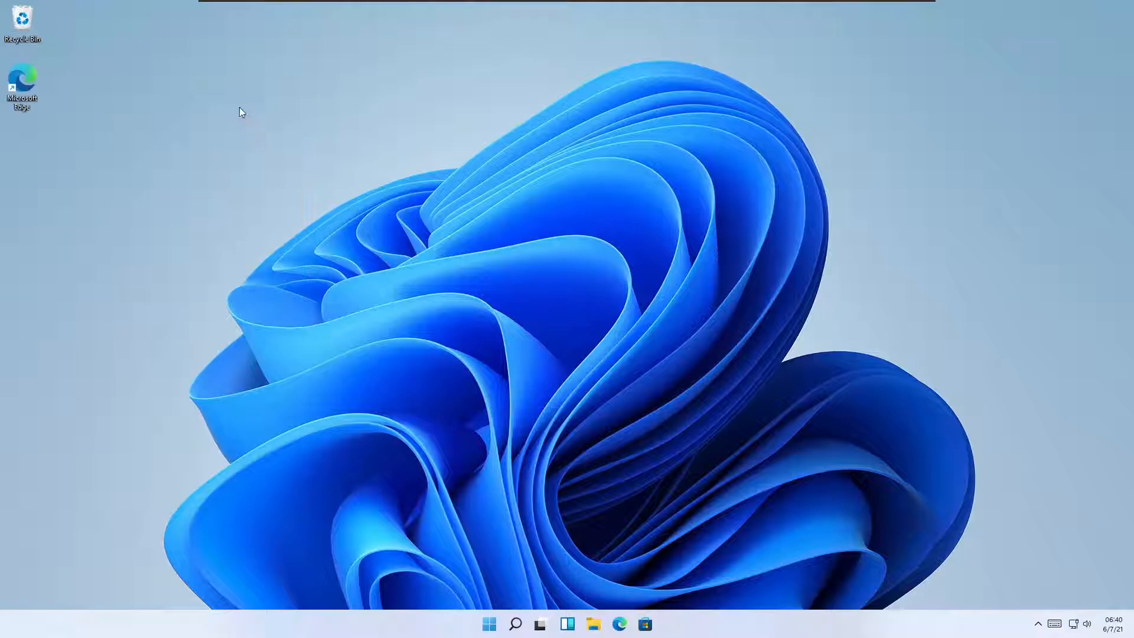
Move the Microsoft Edge shortcut away from the Recycle Bin, and turn on Align icons to grid before repositioning the shortcut.
{"action": "left_click_drag", "start_coordinate": [29, 89], "coordinate": [126, 184]}
{"action": "right_click", "coordinate": [239, 114]}
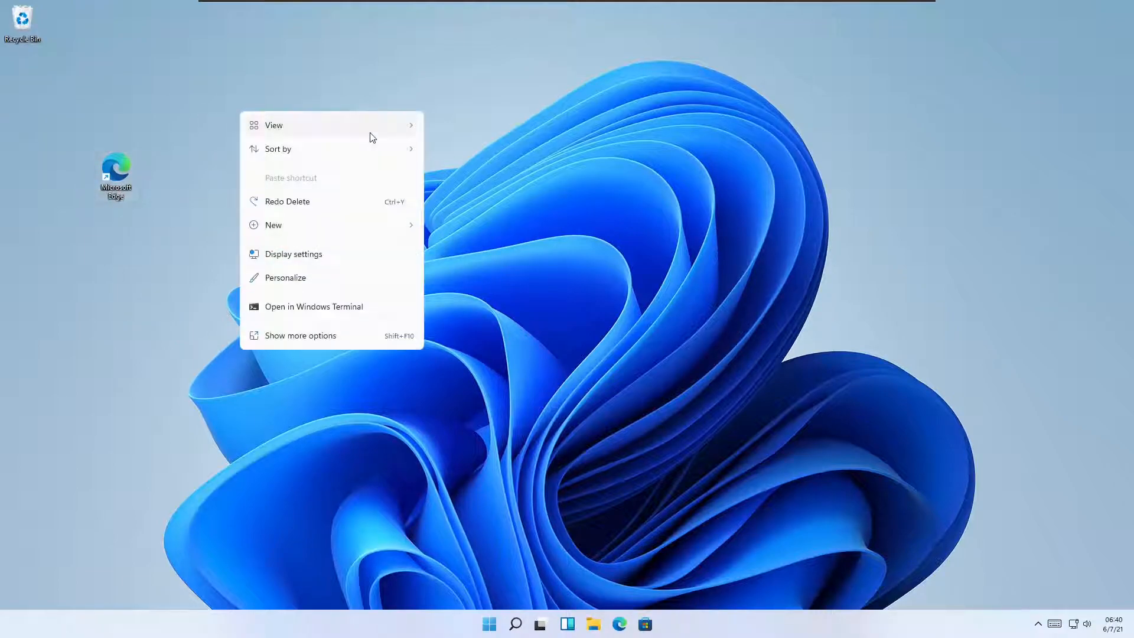
{"action": "mouse_move", "coordinate": [392, 134]}
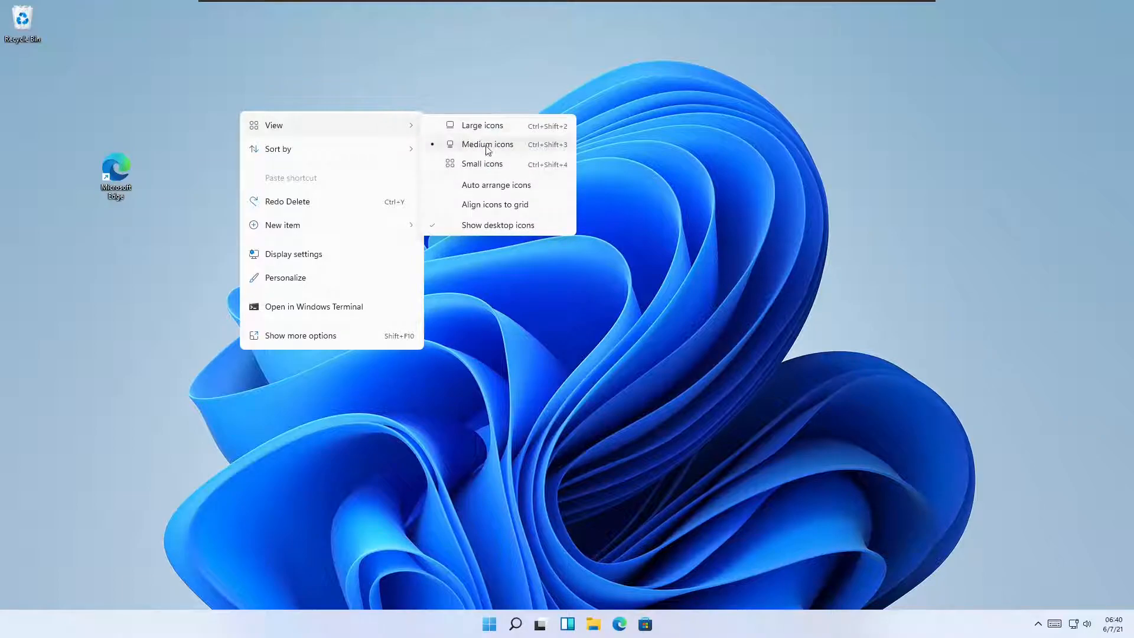
{"action": "left_click", "coordinate": [501, 204]}
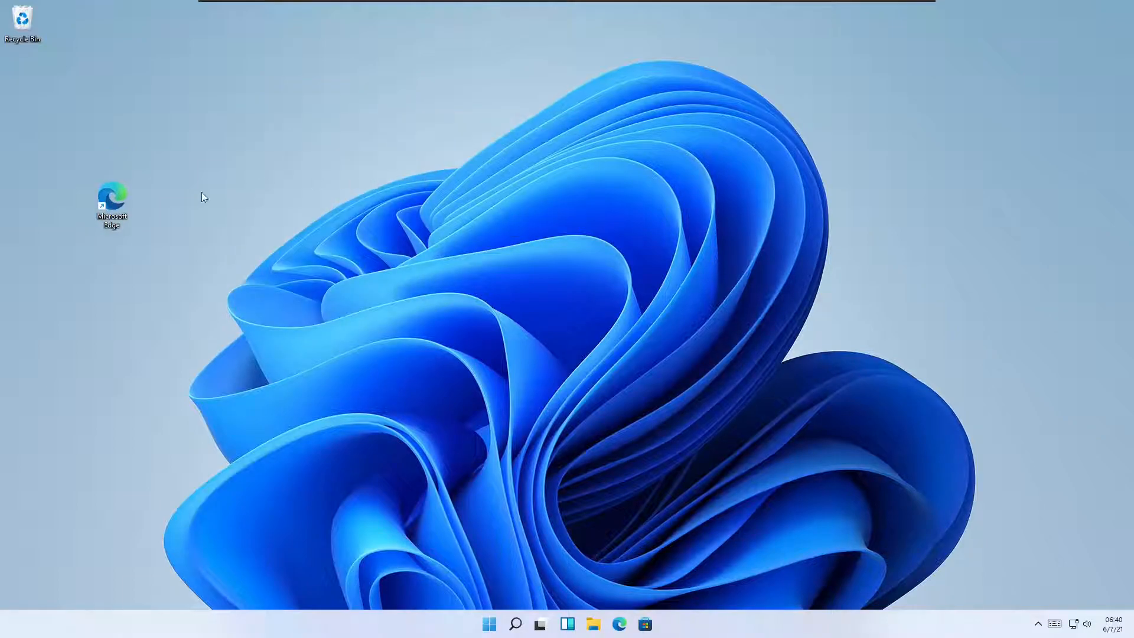
{"action": "left_click_drag", "start_coordinate": [124, 208], "coordinate": [59, 161]}
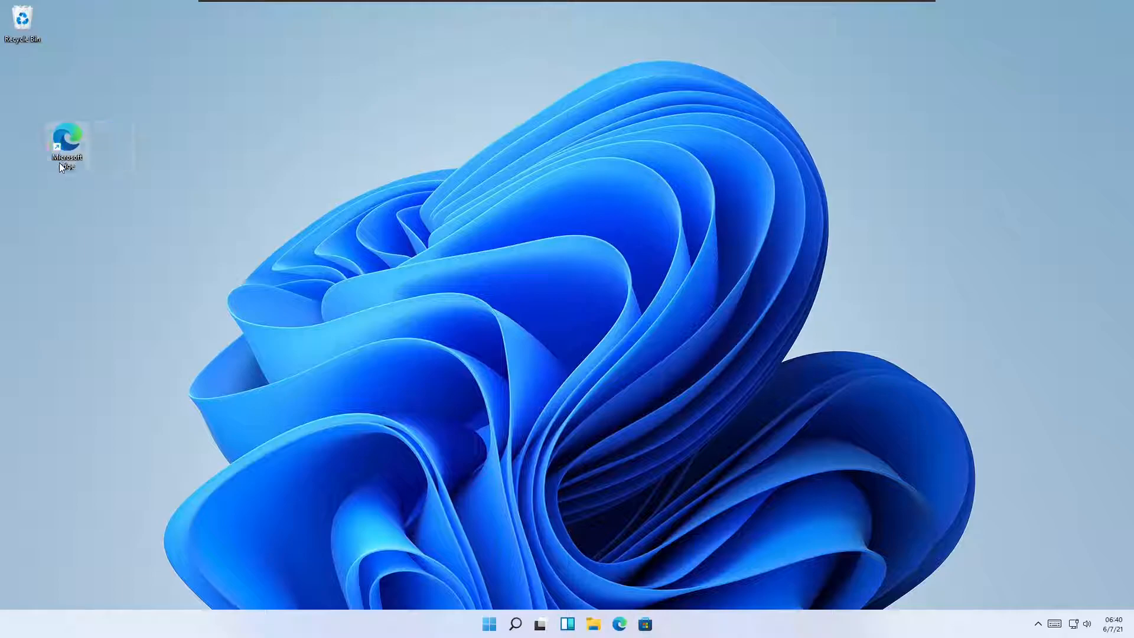
Turn on auto arrange for the desktop icons.
{"action": "right_click", "coordinate": [266, 128]}
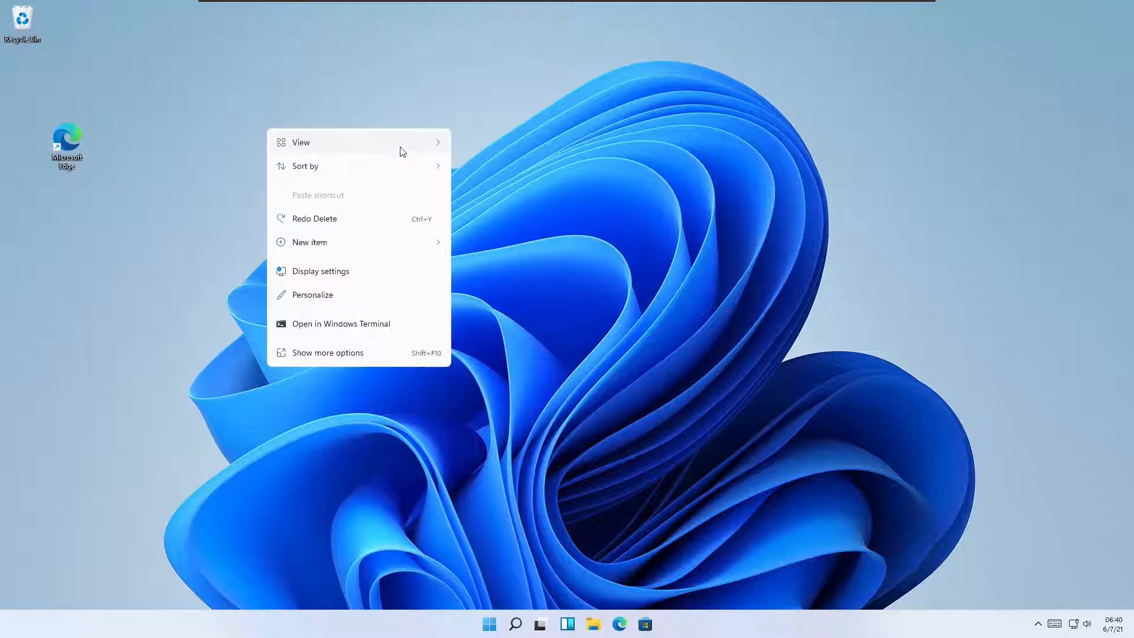
{"action": "mouse_move", "coordinate": [400, 149]}
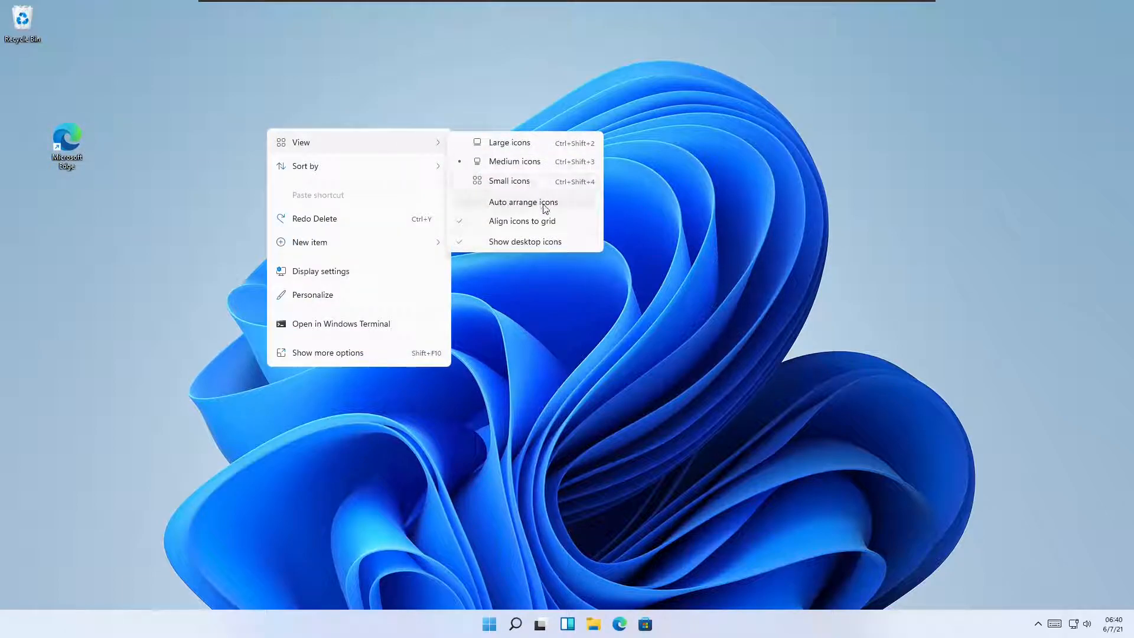
Hide all desktop icons by turning off Show desktop icons.
{"action": "right_click", "coordinate": [445, 111]}
{"action": "mouse_move", "coordinate": [599, 123]}
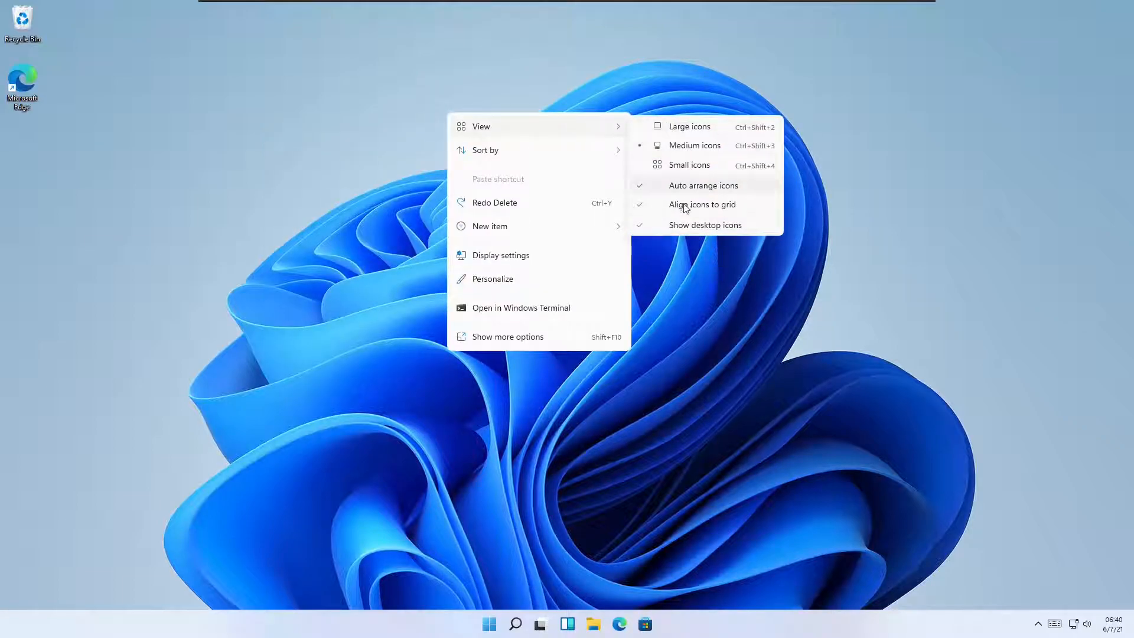
{"action": "left_click", "coordinate": [685, 225]}
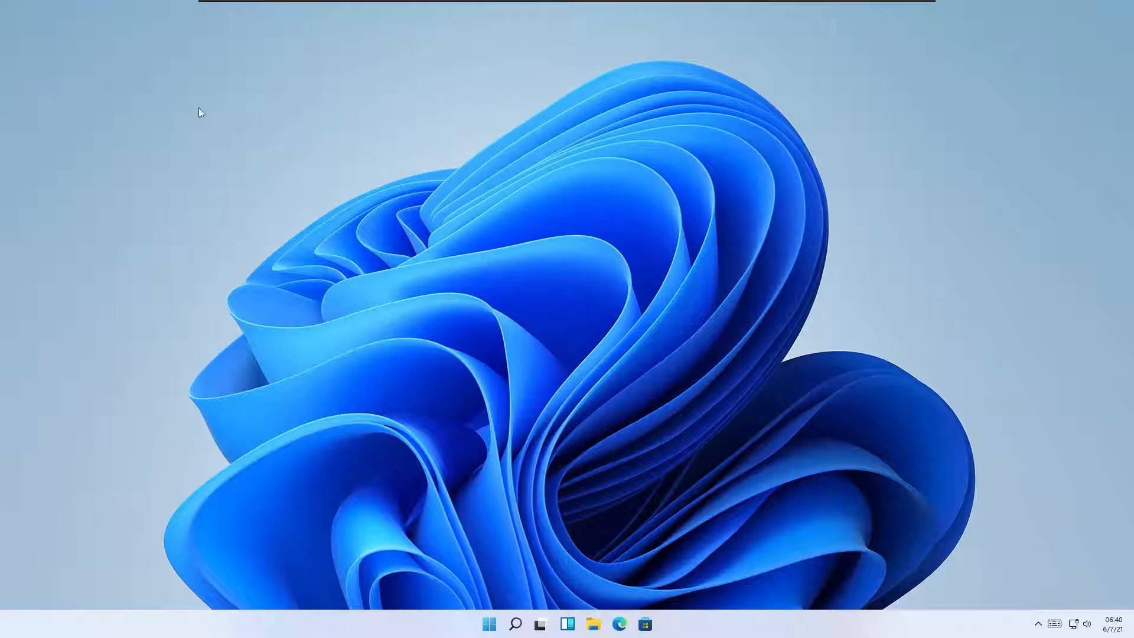
Create a new folder on the desktop while its icons are hidden.
{"action": "right_click", "coordinate": [213, 96]}
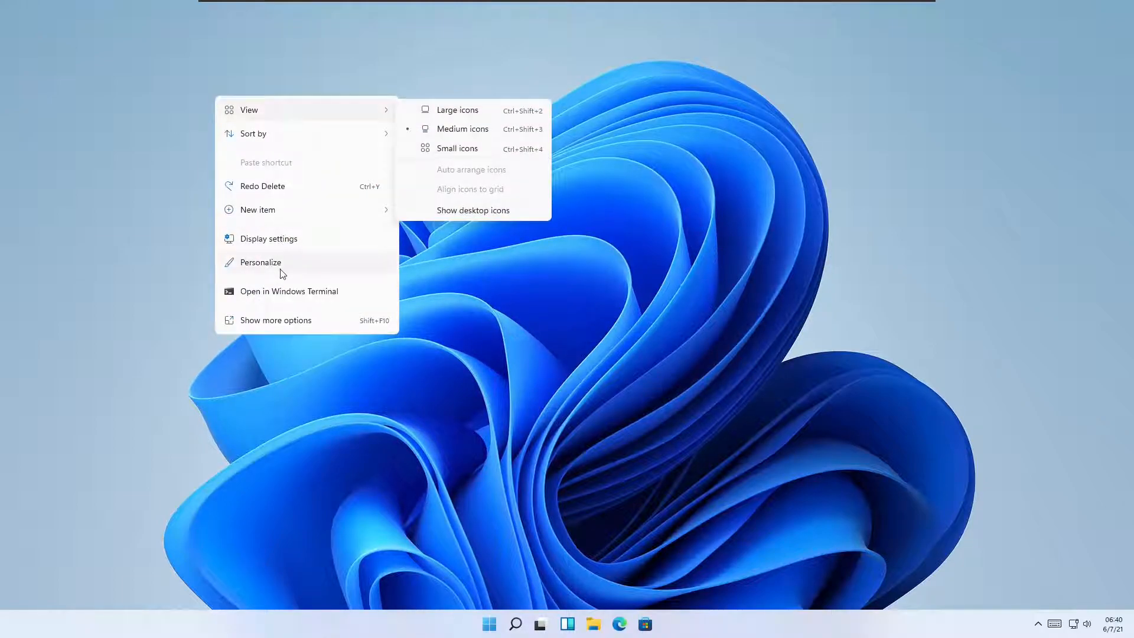
{"action": "mouse_move", "coordinate": [354, 217]}
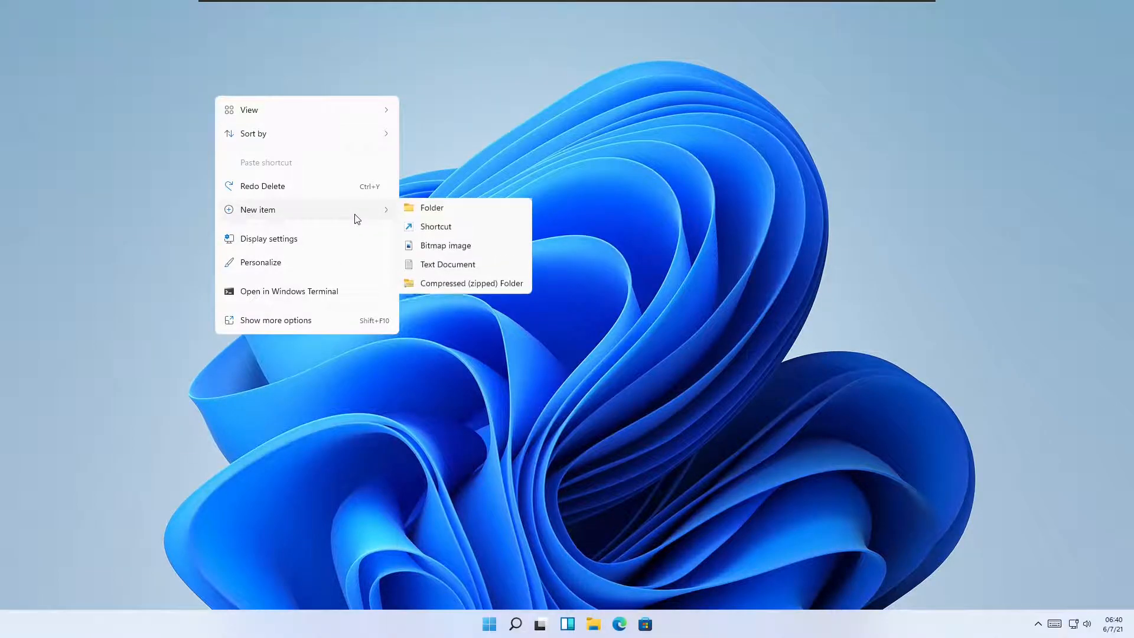
{"action": "left_click", "coordinate": [451, 213]}
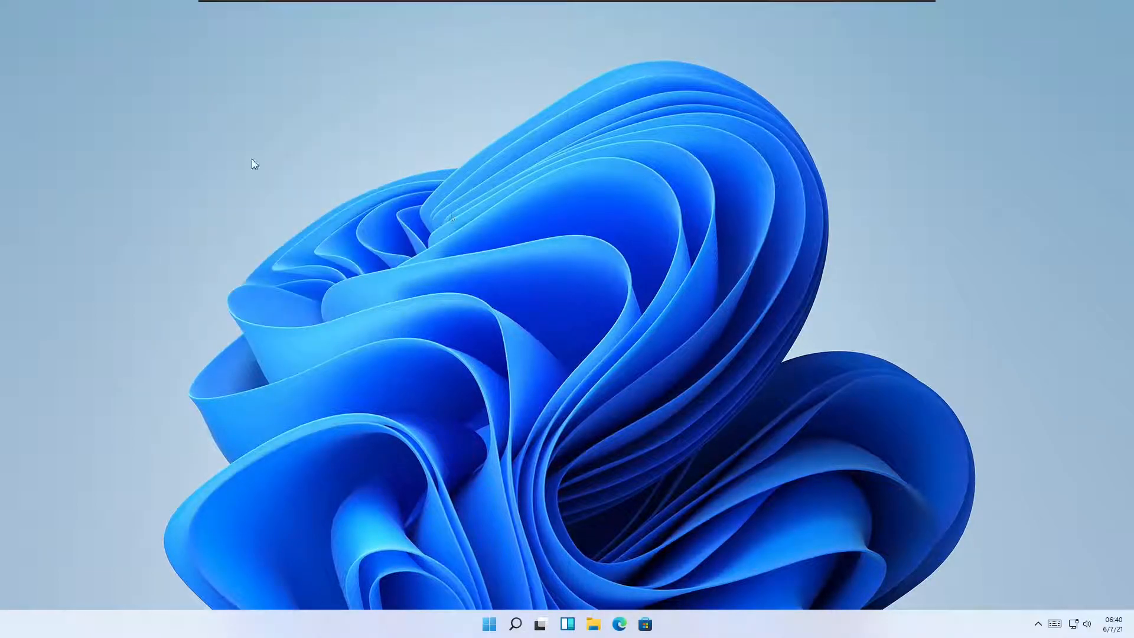
Turn on Show desktop icons again.
{"action": "right_click", "coordinate": [255, 85]}
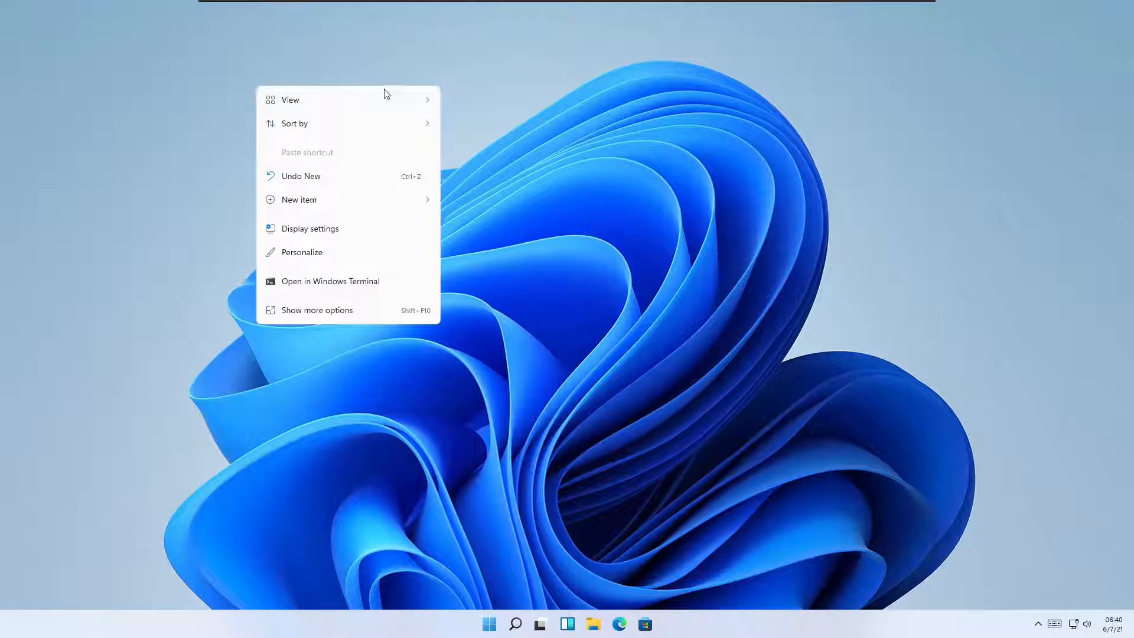
{"action": "mouse_move", "coordinate": [430, 102]}
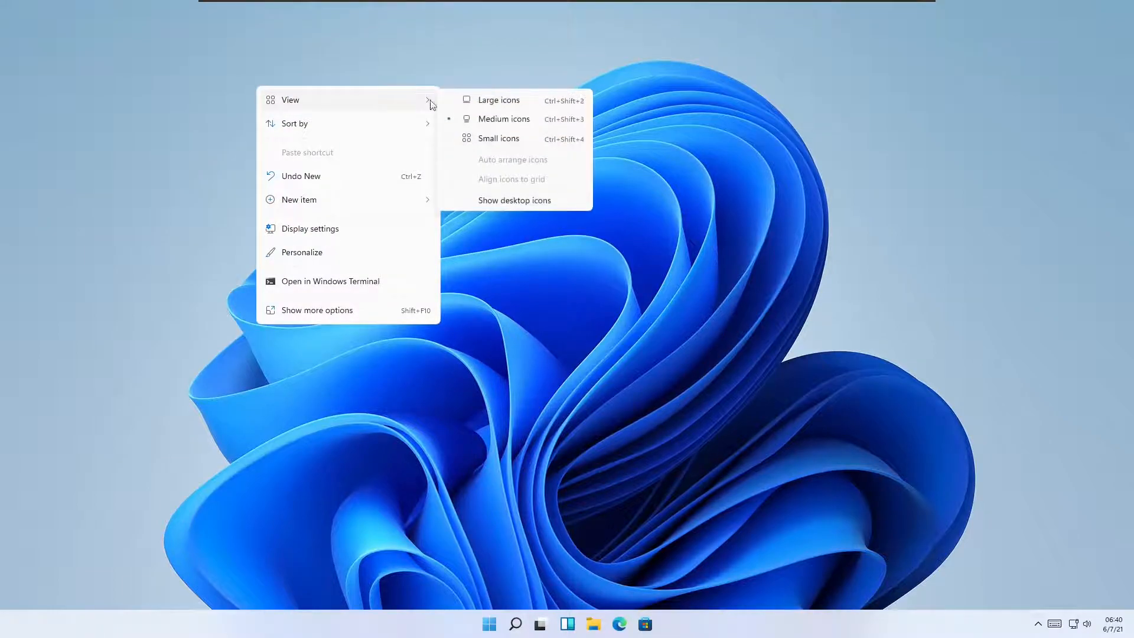
{"action": "left_click", "coordinate": [516, 201]}
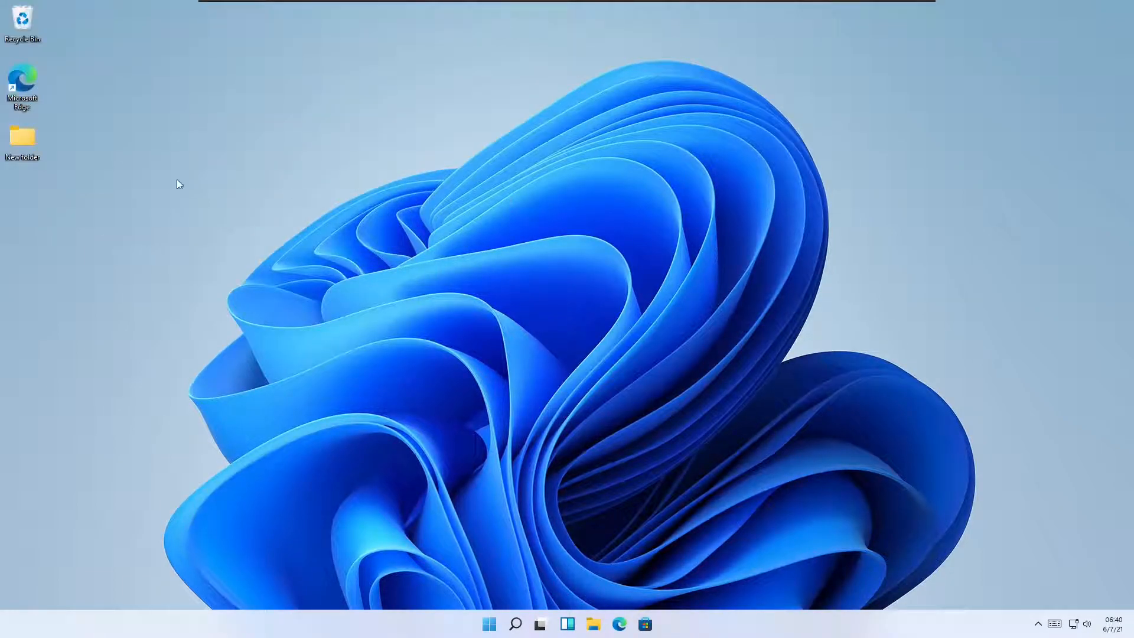
Sort the desktop icons by name.
{"action": "right_click", "coordinate": [247, 70]}
{"action": "mouse_move", "coordinate": [280, 86]}
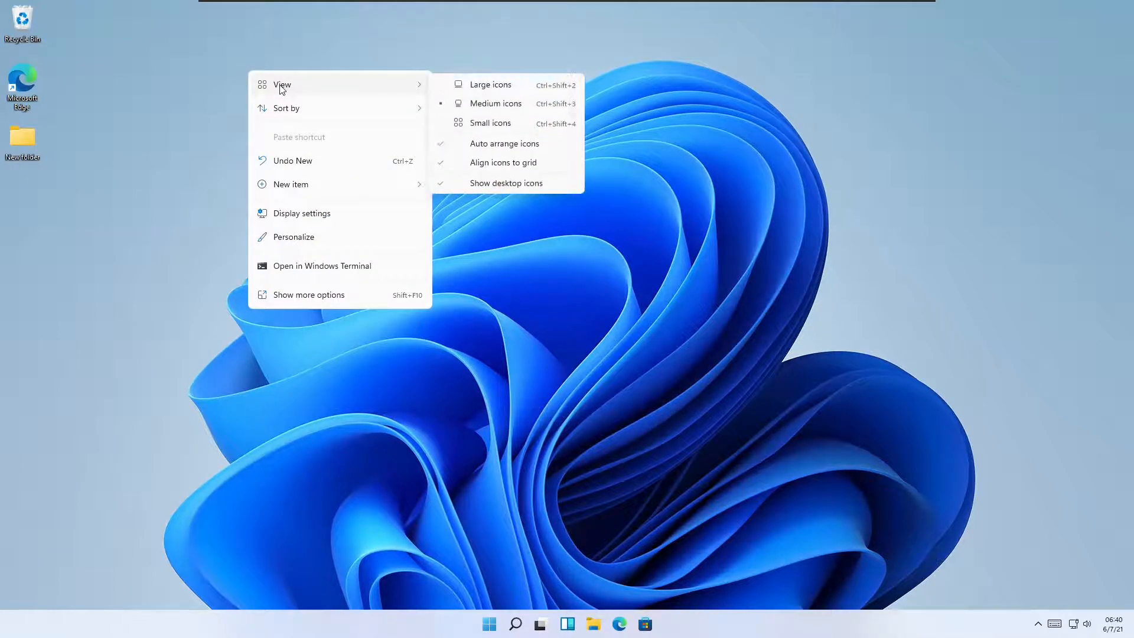
{"action": "mouse_move", "coordinate": [286, 109]}
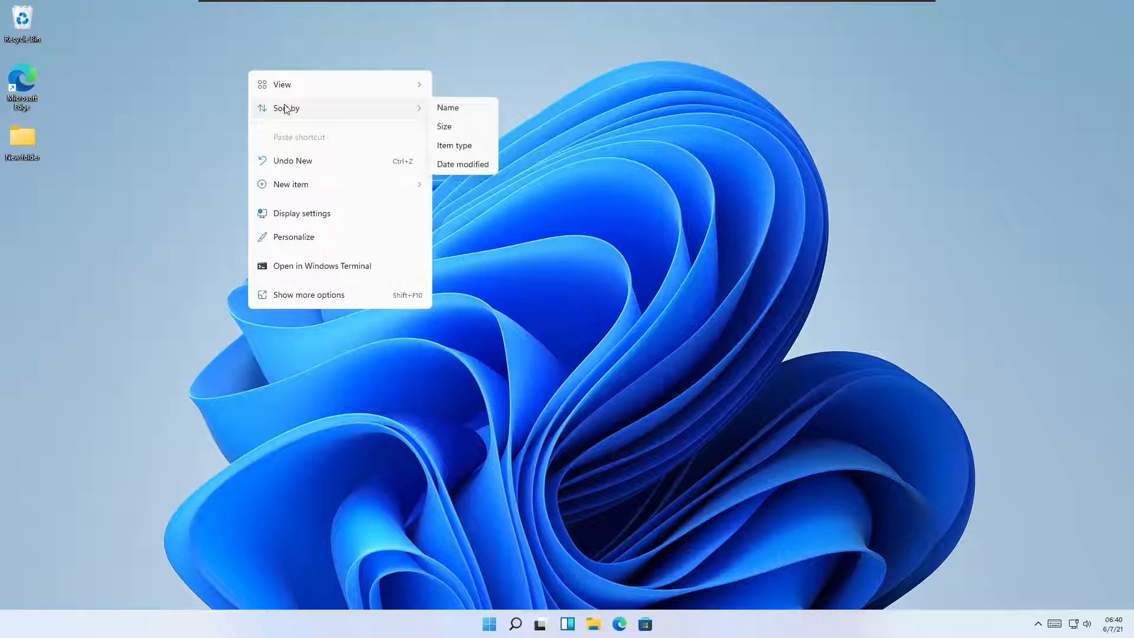
{"action": "left_click", "coordinate": [452, 110]}
Change the sort order of the desktop icons to size.
{"action": "right_click", "coordinate": [270, 97]}
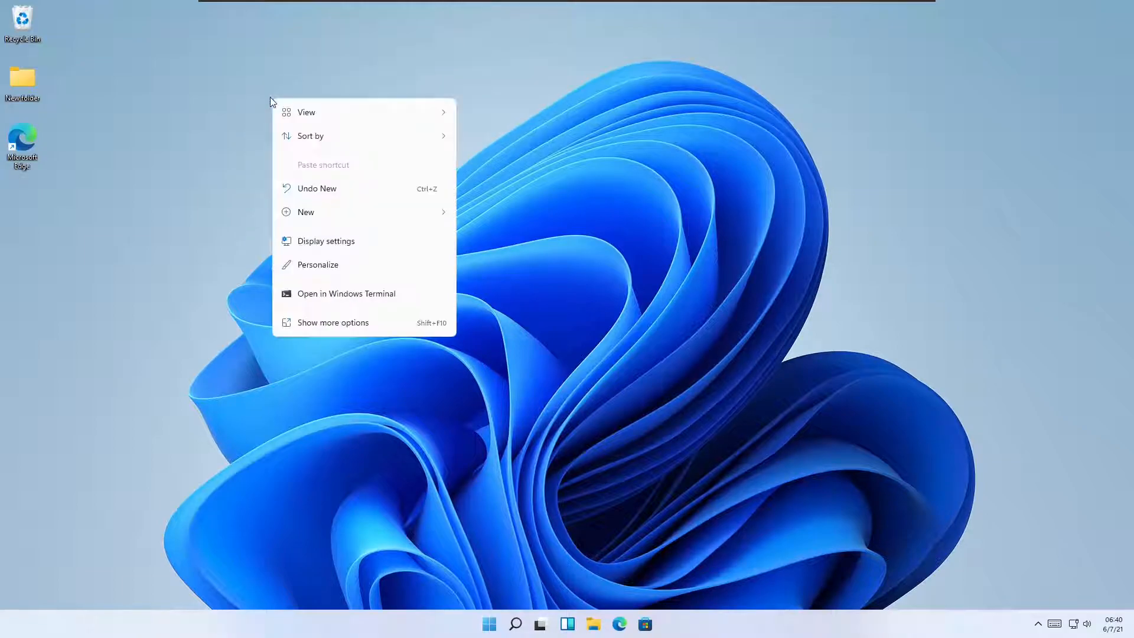
{"action": "mouse_move", "coordinate": [448, 143]}
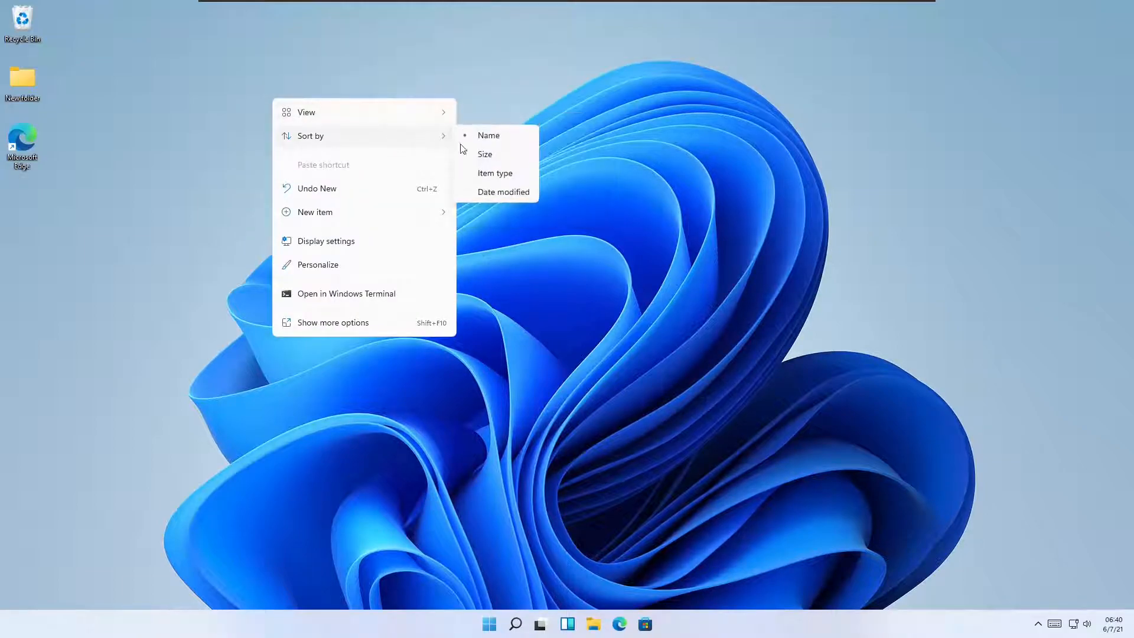
{"action": "left_click", "coordinate": [485, 154]}
Sort the desktop icons by item type.
{"action": "right_click", "coordinate": [271, 72]}
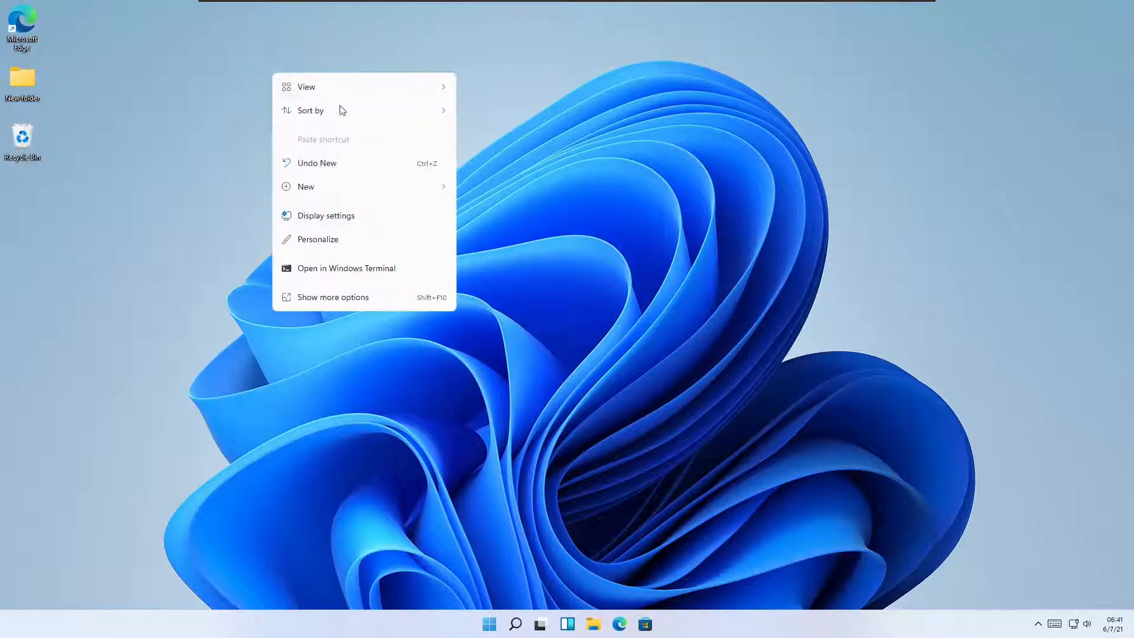
{"action": "mouse_move", "coordinate": [382, 113]}
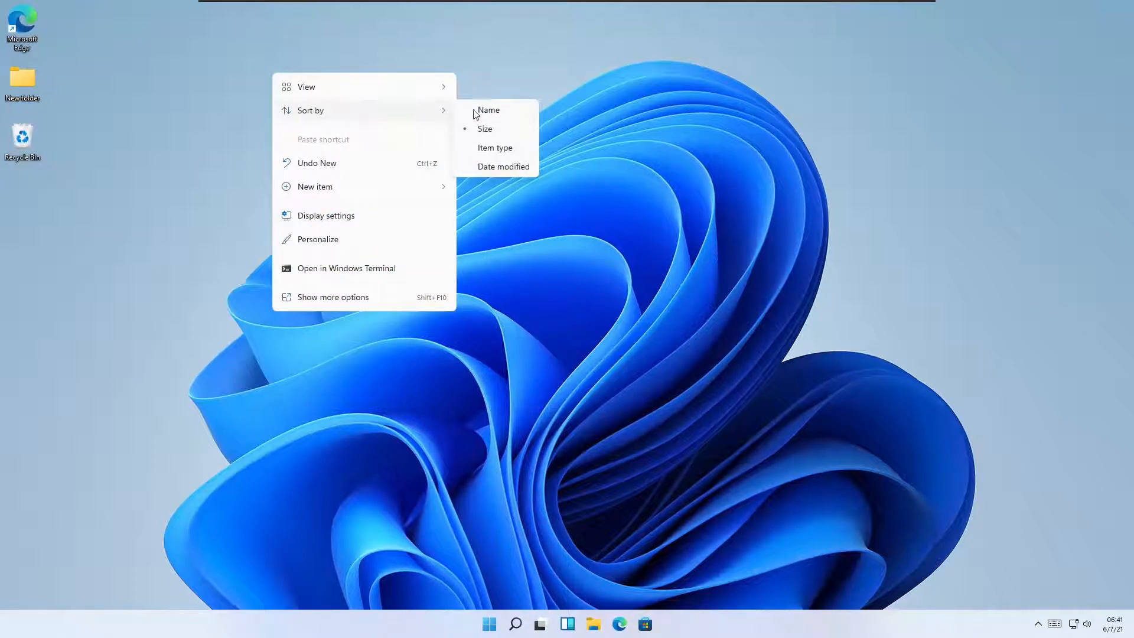
{"action": "left_click", "coordinate": [490, 148]}
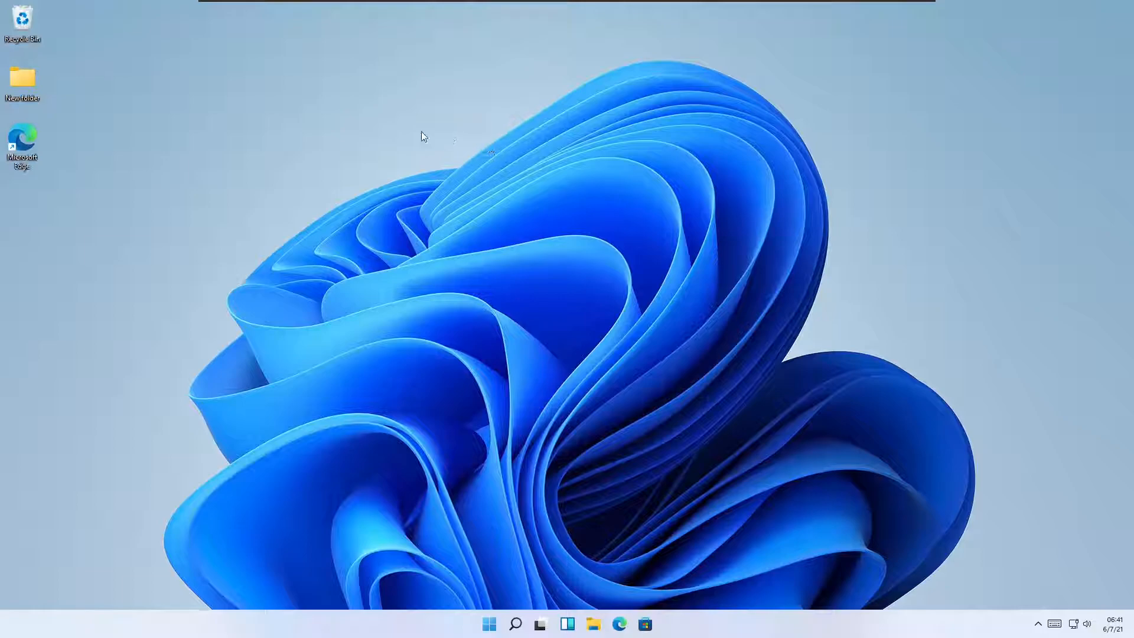
Try twice to undo the creation of the new desktop folder with Undo New.
{"action": "right_click", "coordinate": [238, 74]}
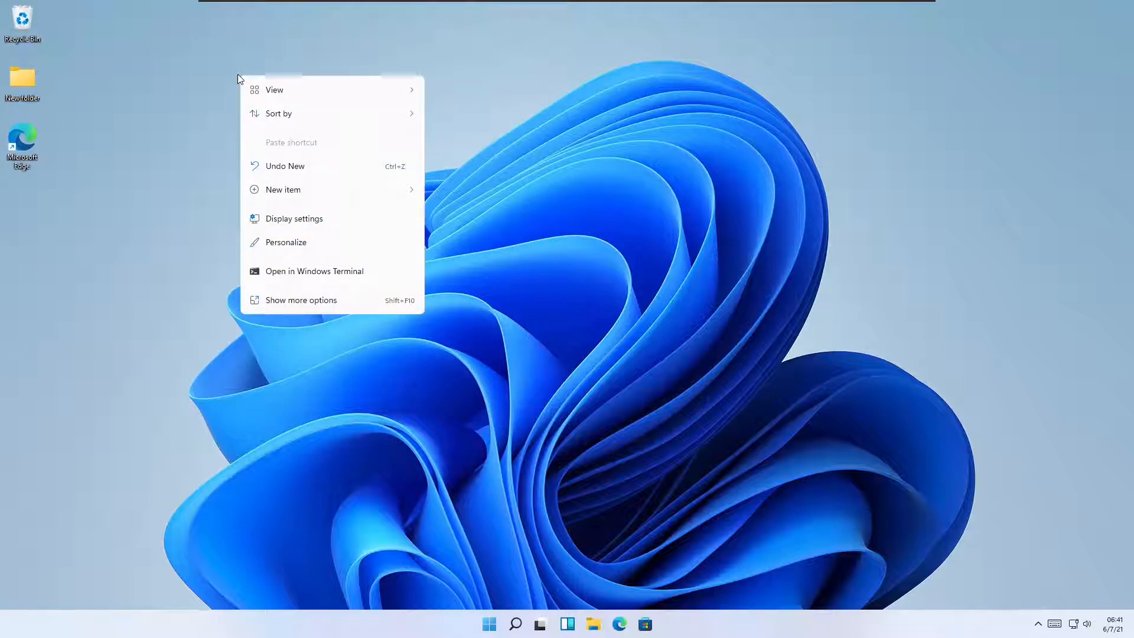
{"action": "left_click", "coordinate": [342, 169]}
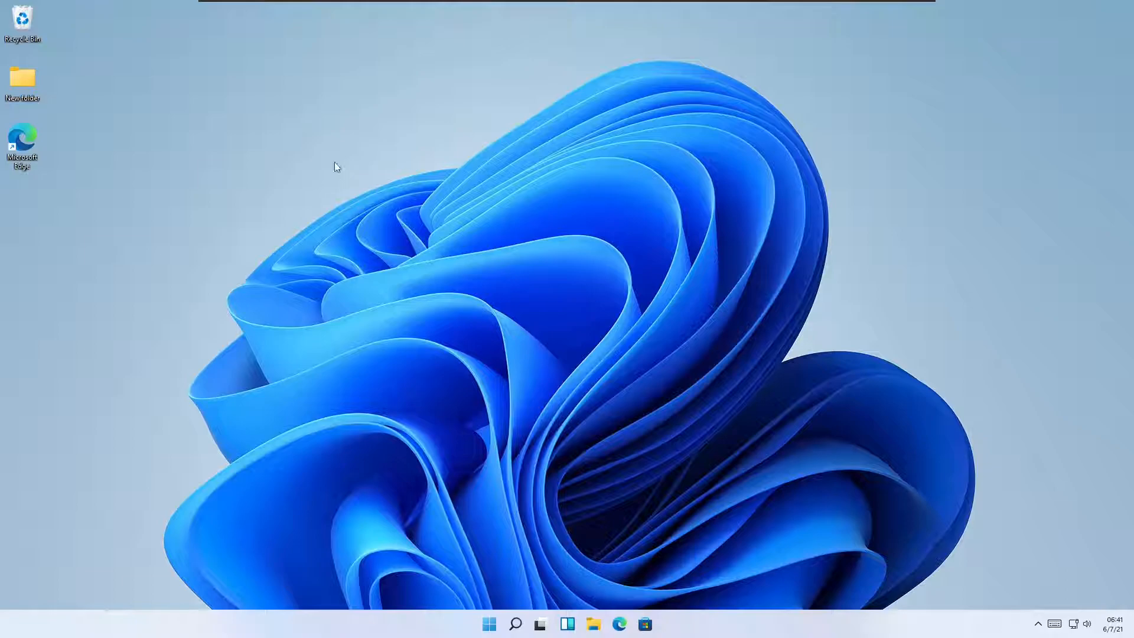
{"action": "right_click", "coordinate": [299, 130]}
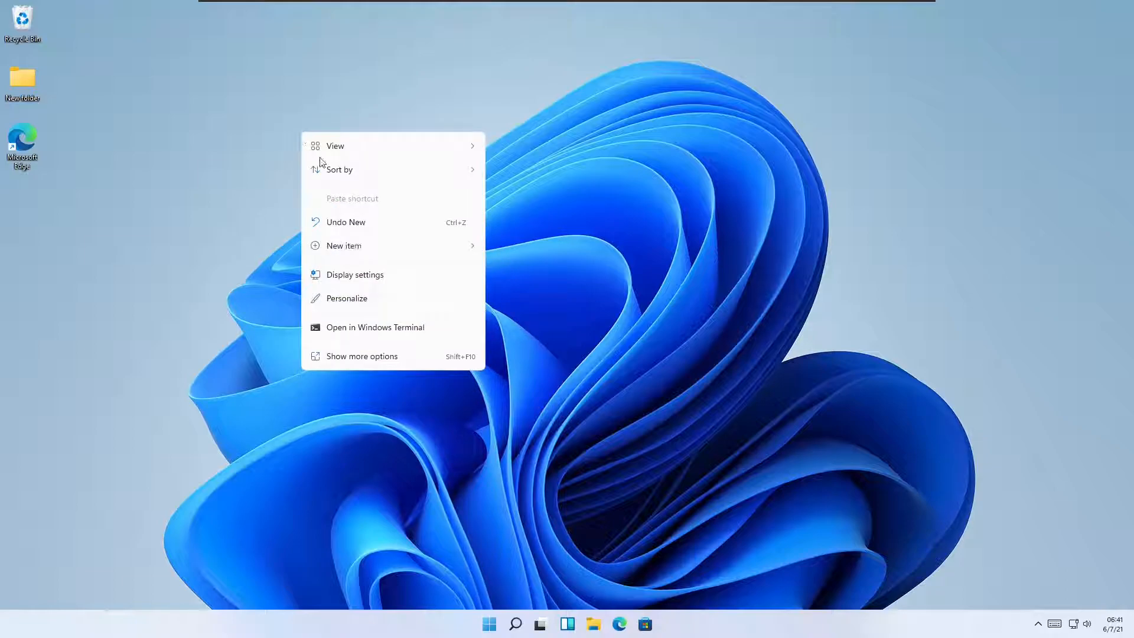
{"action": "left_click", "coordinate": [386, 222]}
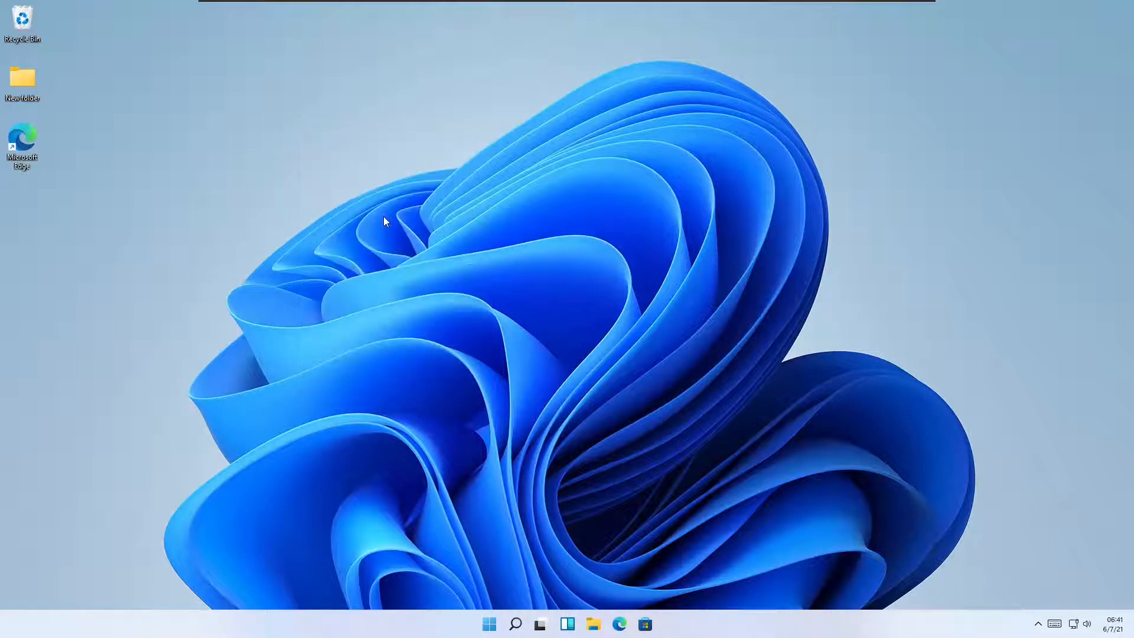
Create a new text document on the desktop and keep its default name.
{"action": "right_click", "coordinate": [312, 74]}
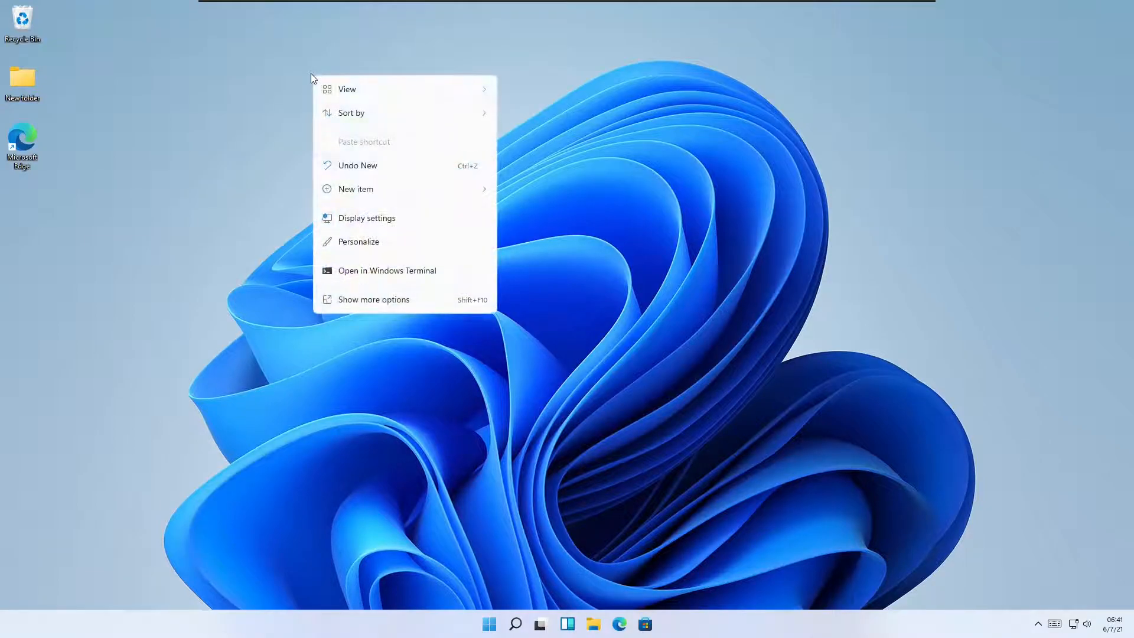
{"action": "mouse_move", "coordinate": [417, 199]}
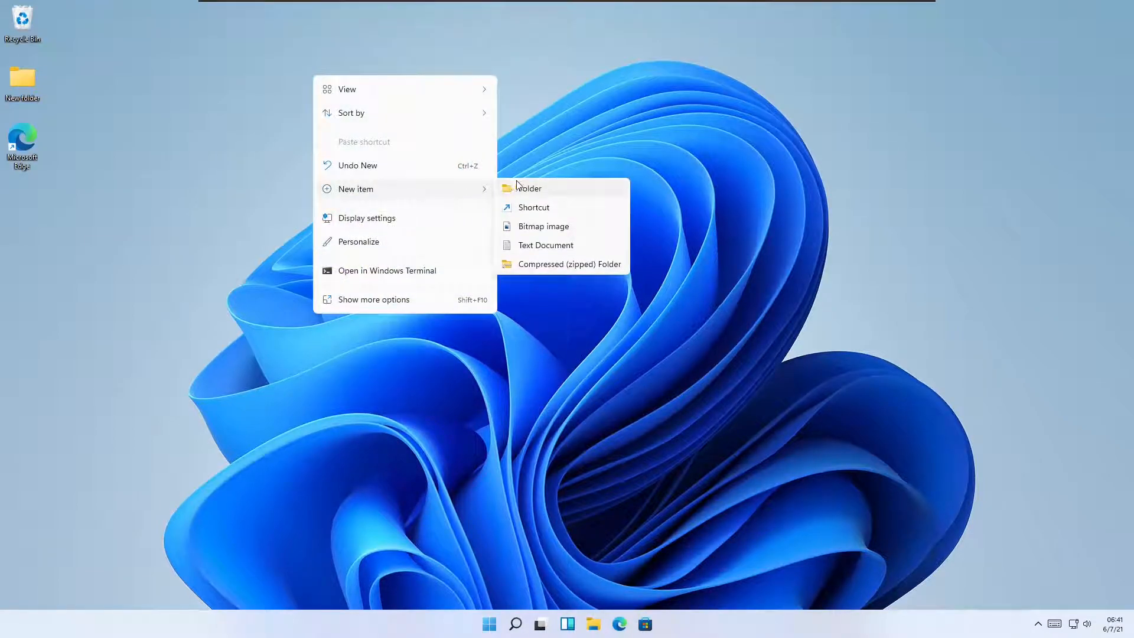
{"action": "left_click", "coordinate": [548, 245]}
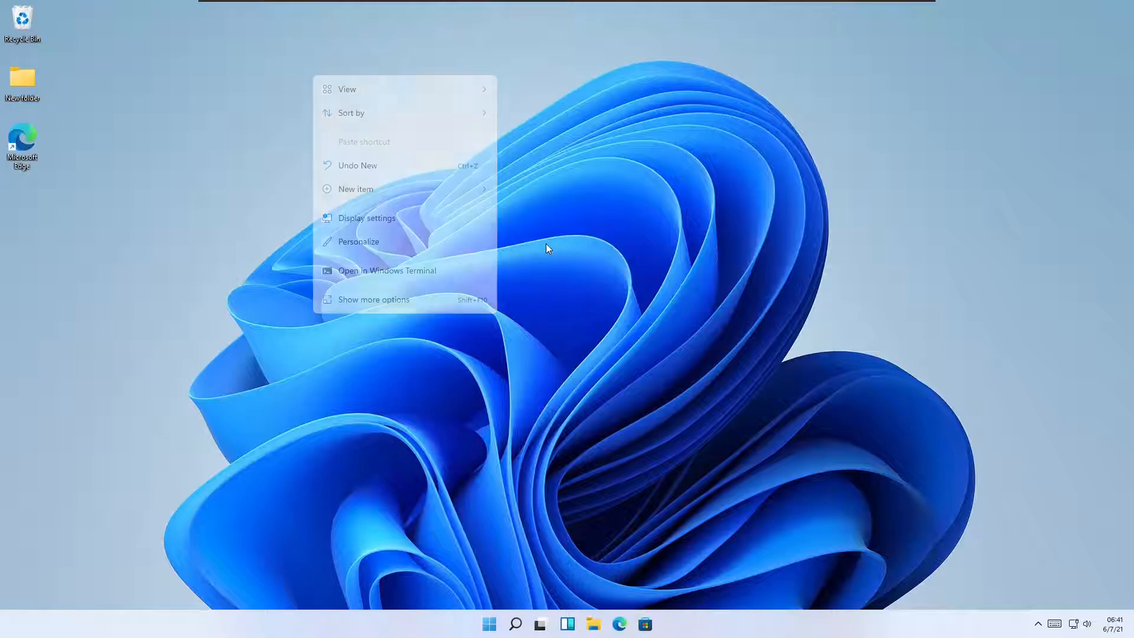
{"action": "left_click", "coordinate": [348, 140]}
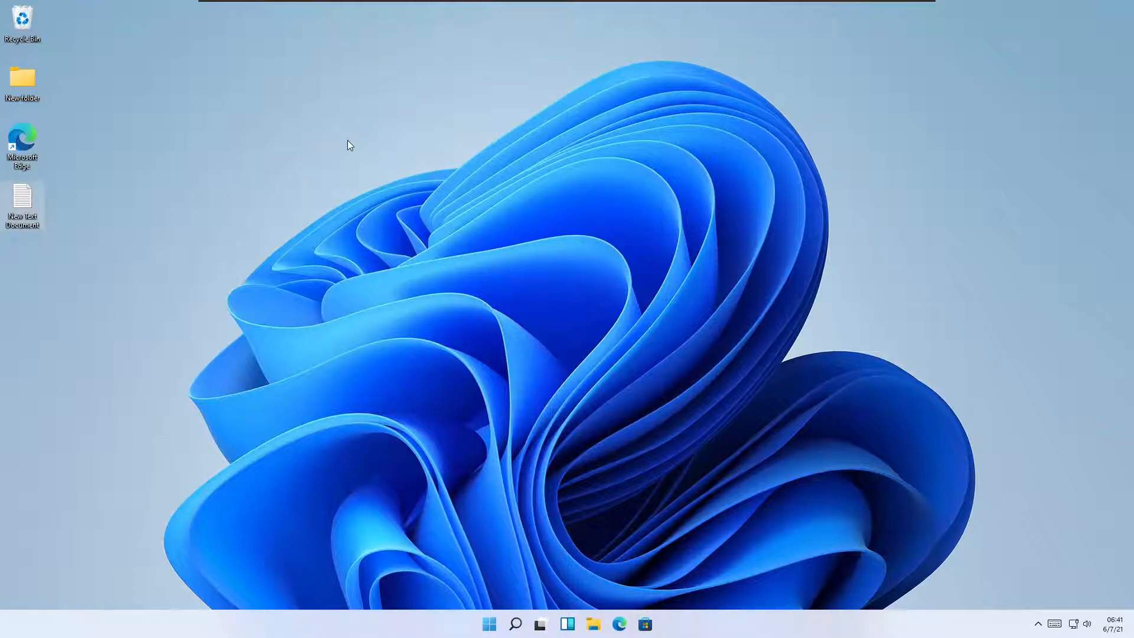
Open the display settings from the desktop and try out the Night light switch.
{"action": "right_click", "coordinate": [347, 140]}
{"action": "left_click", "coordinate": [404, 283]}
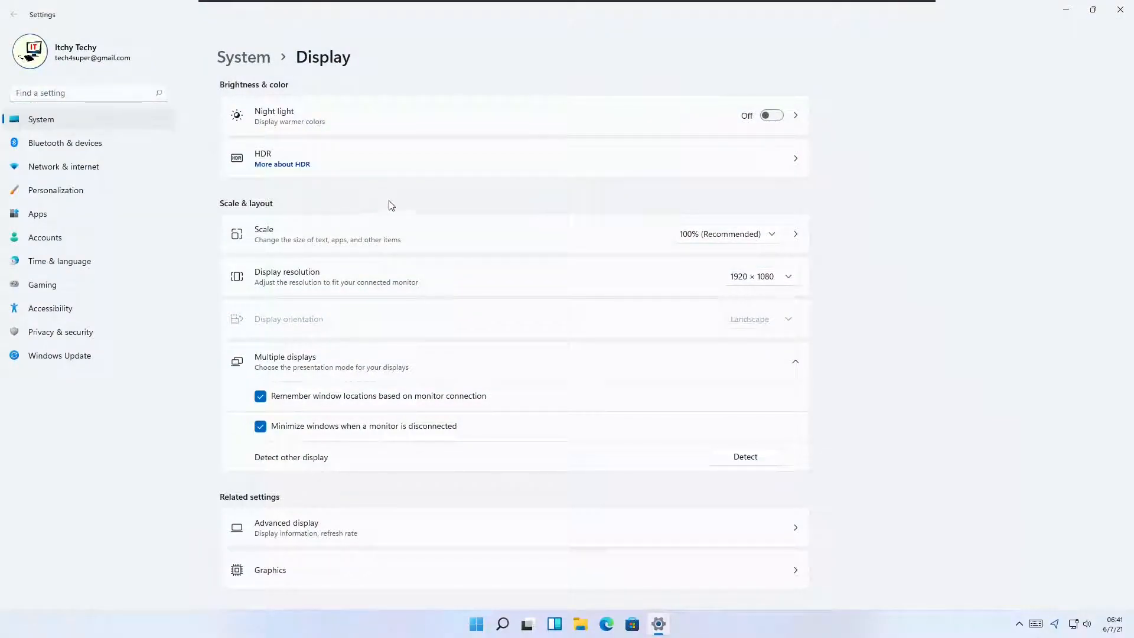
{"action": "left_click", "coordinate": [773, 116]}
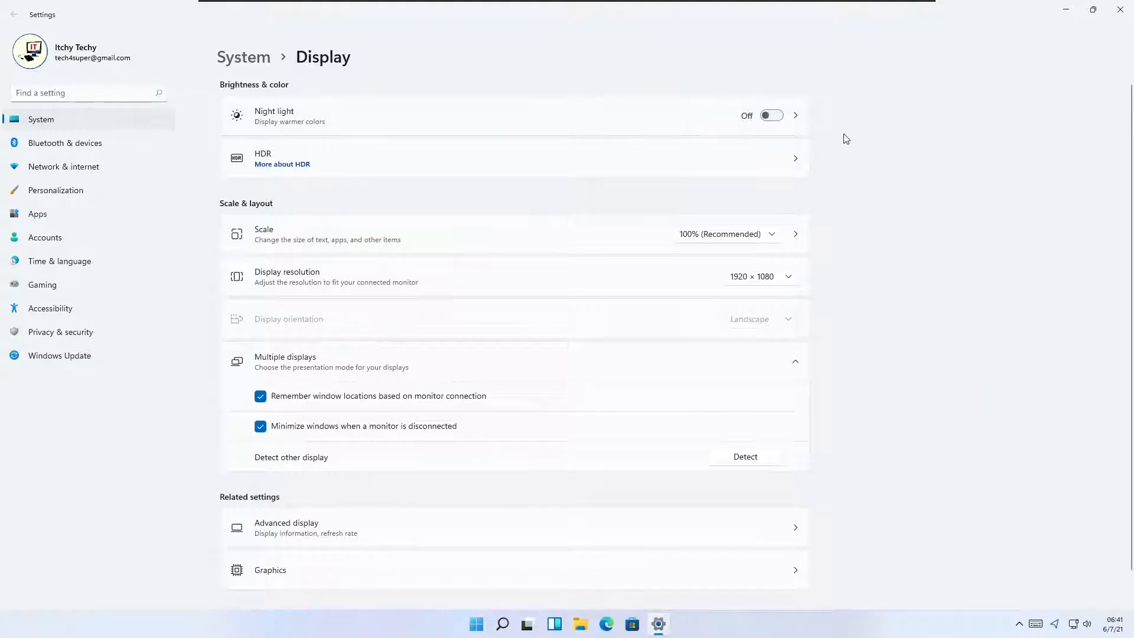
Open the Night light options, try the schedule switch and immediate activation, and return to the display settings.
{"action": "left_click", "coordinate": [797, 116]}
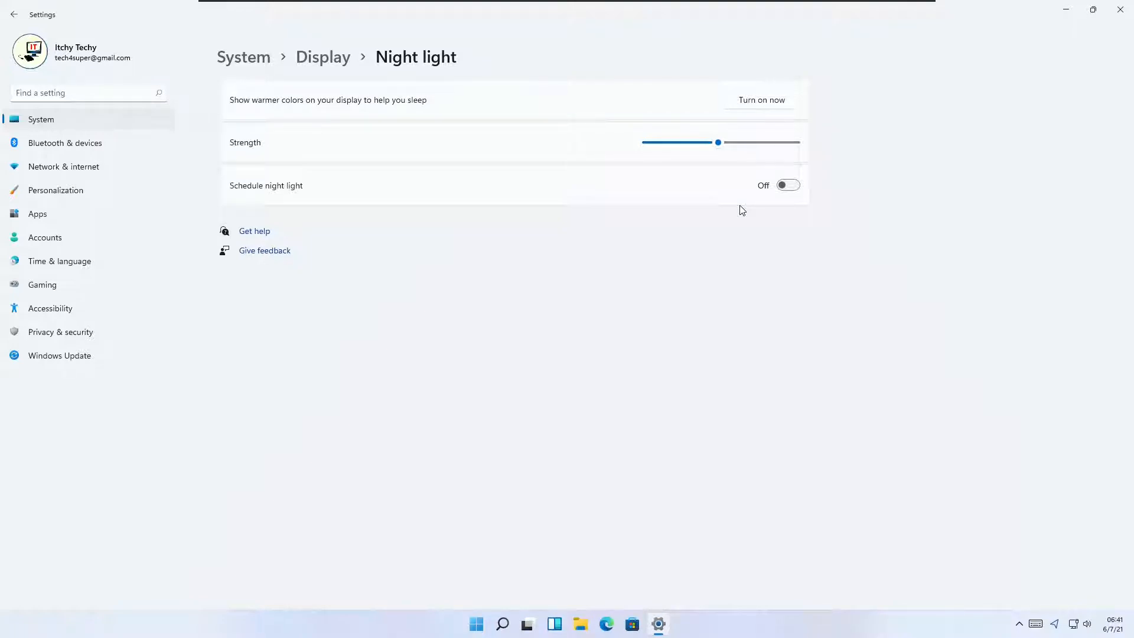
{"action": "left_click", "coordinate": [792, 187]}
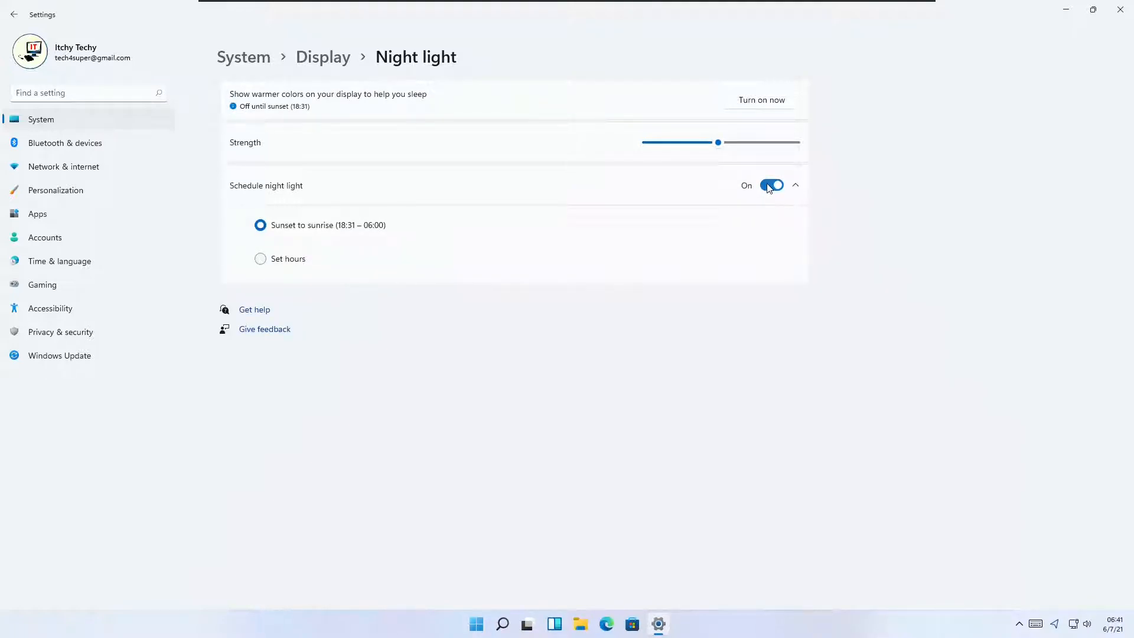
{"action": "left_click", "coordinate": [771, 186]}
{"action": "left_click", "coordinate": [781, 104]}
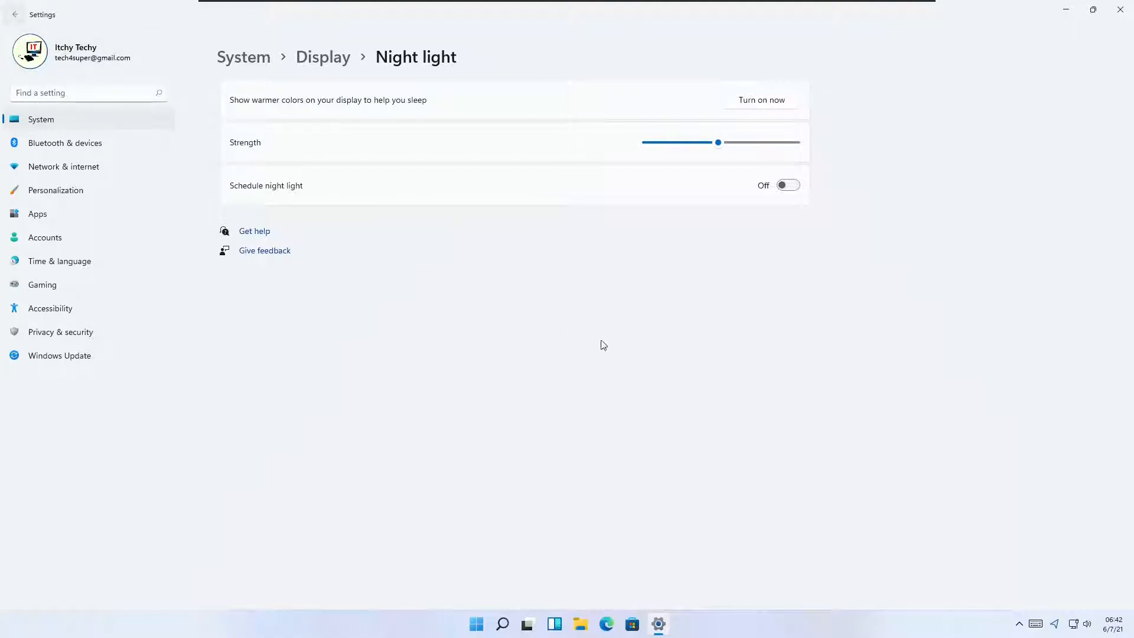
{"action": "key", "text": "alt+Left"}
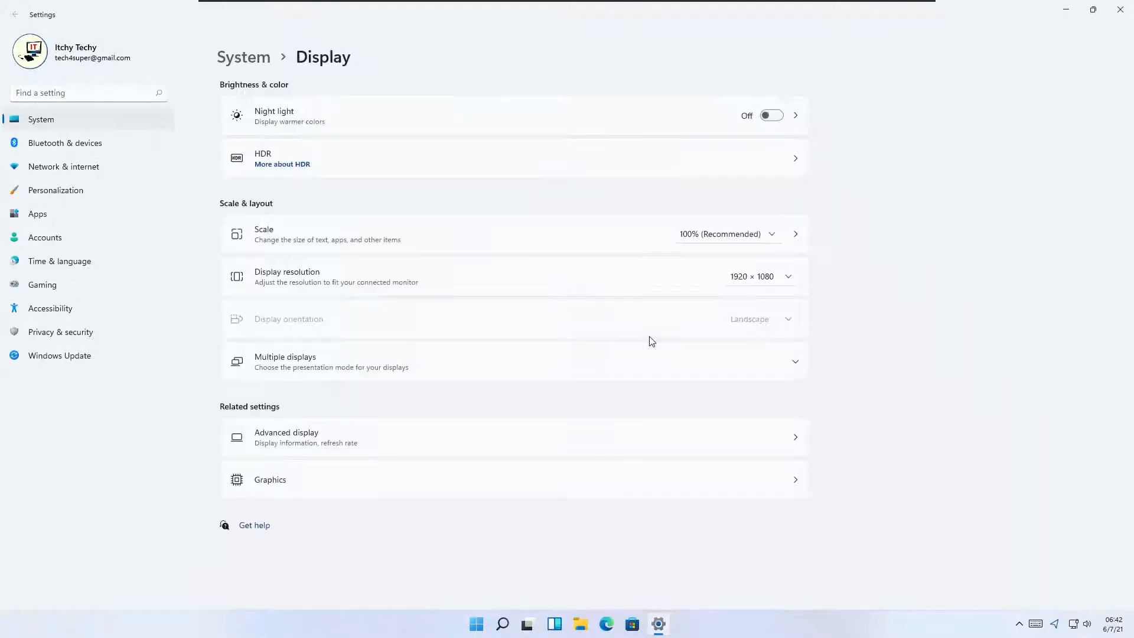
Play the preview video on the HDR page and return to the display settings.
{"action": "left_click", "coordinate": [703, 170]}
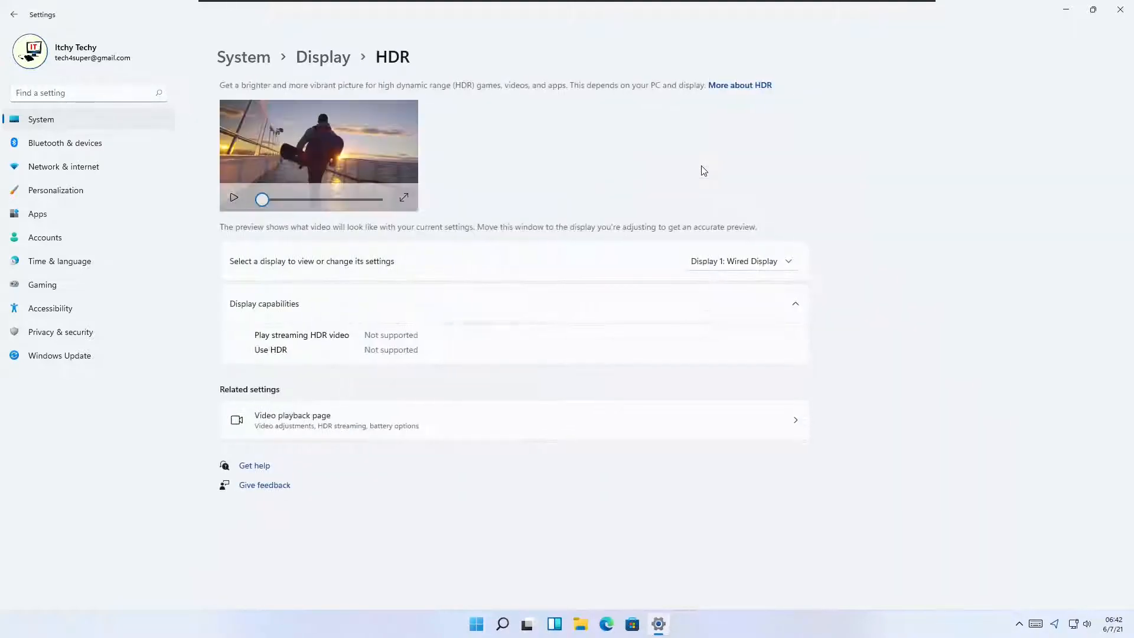
{"action": "left_click", "coordinate": [234, 197]}
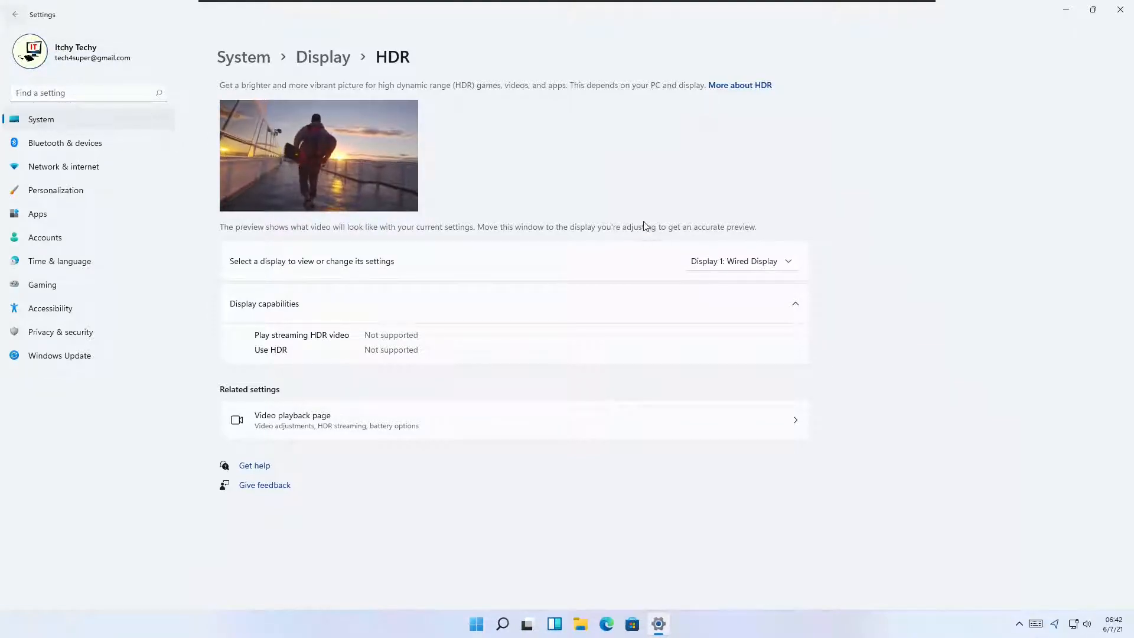
{"action": "key", "text": "alt+Left"}
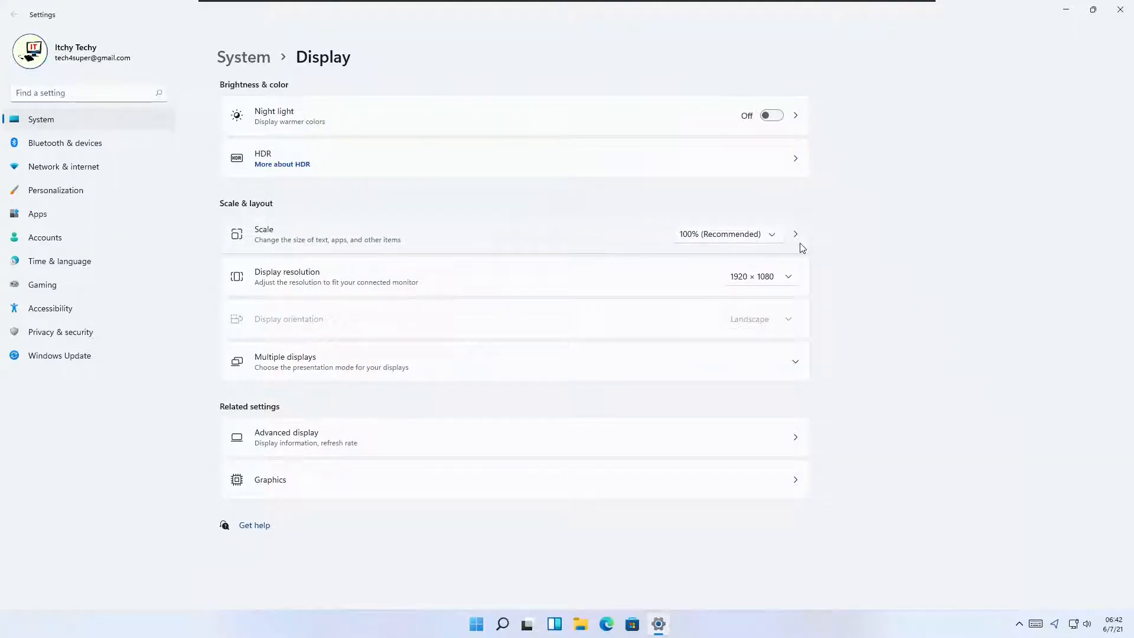
Try display scales of 125%, 150% and 175%, and set the scale back to 100% (Recommended).
{"action": "left_click", "coordinate": [772, 234]}
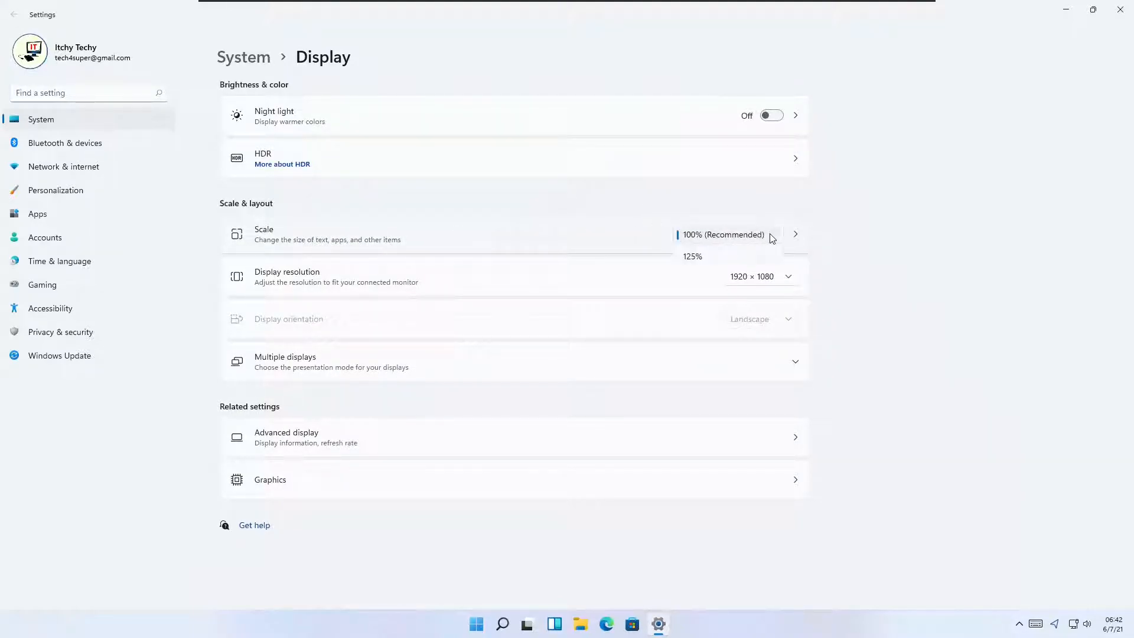
{"action": "left_click", "coordinate": [741, 258]}
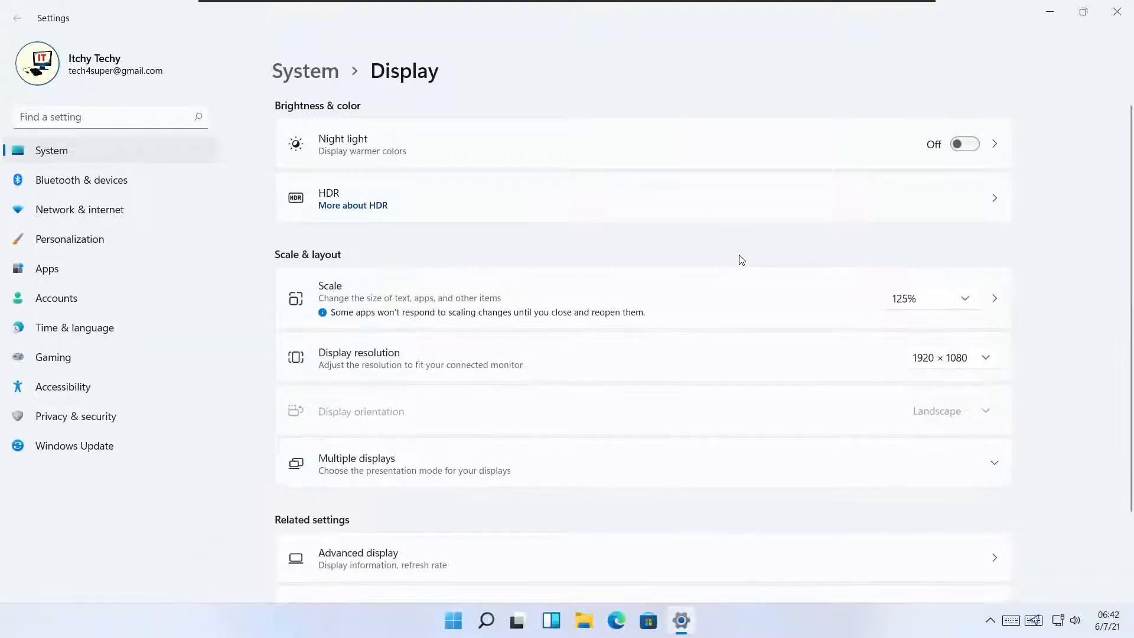
{"action": "left_click", "coordinate": [903, 300]}
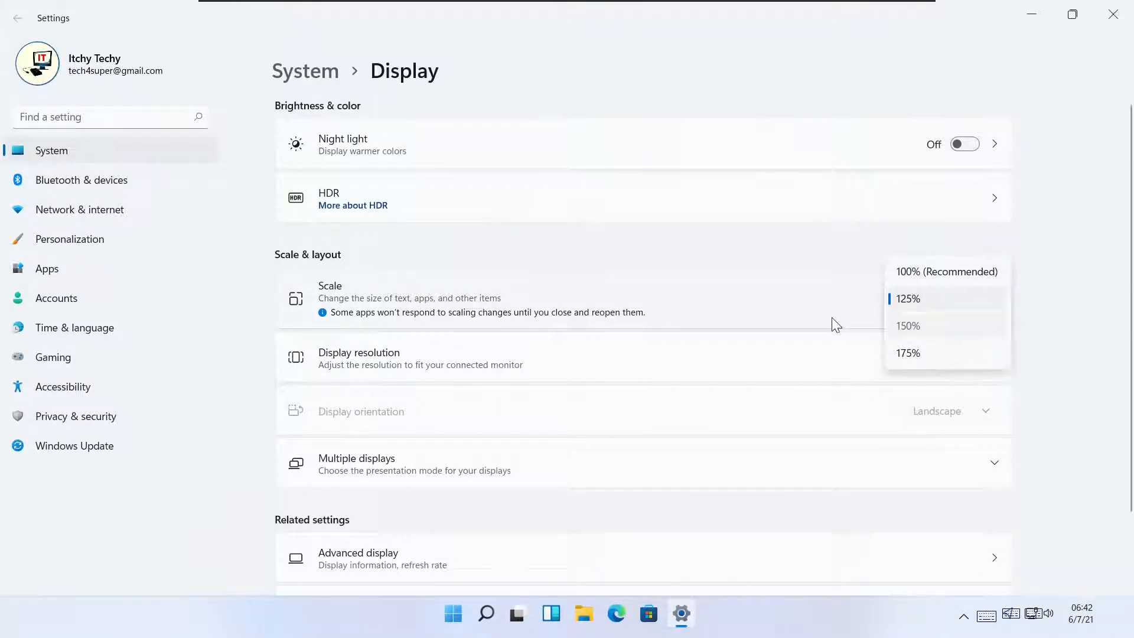
{"action": "left_click", "coordinate": [1018, 358]}
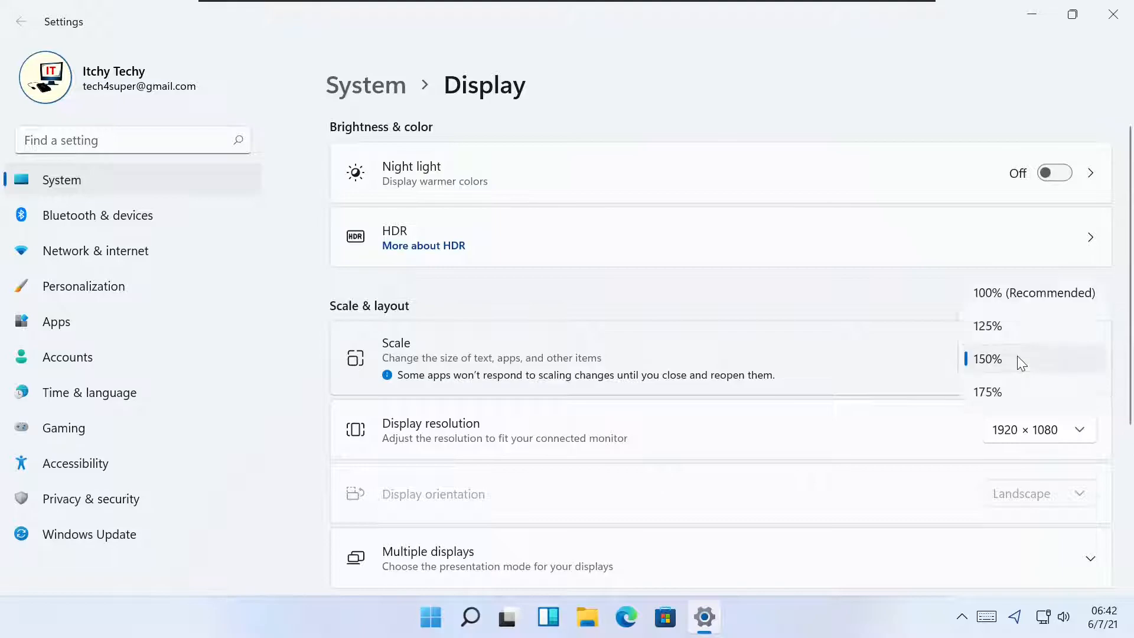
{"action": "left_click", "coordinate": [979, 383]}
{"action": "left_click", "coordinate": [1021, 429]}
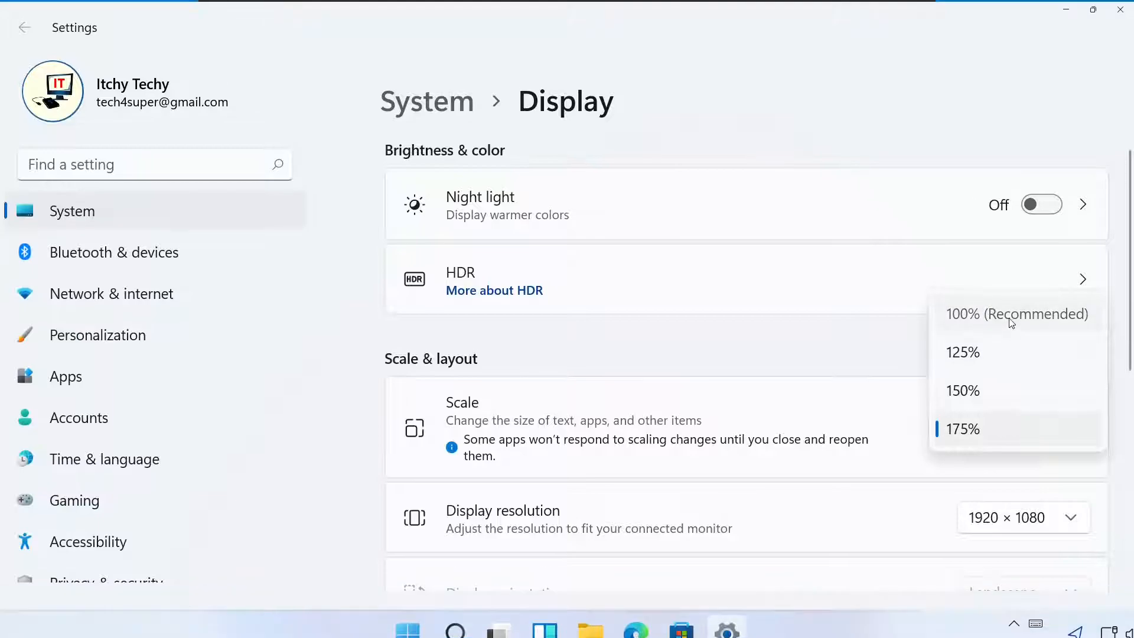
{"action": "left_click", "coordinate": [1012, 322]}
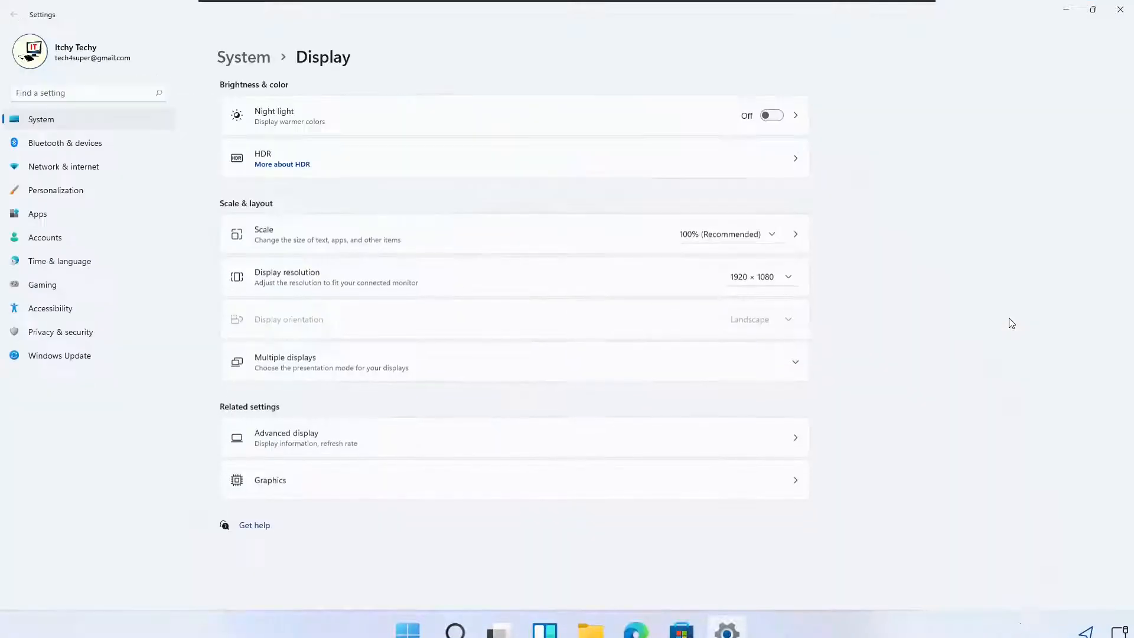
Examine the custom scaling options and the related text size slider, and return to the custom scaling page.
{"action": "left_click", "coordinate": [796, 234]}
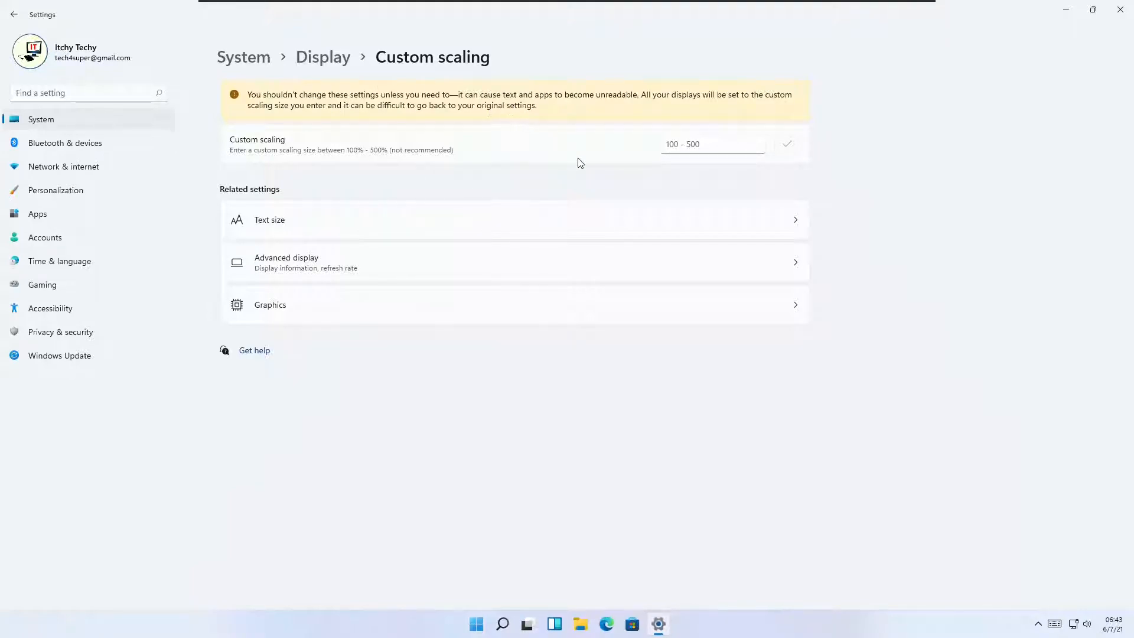
{"action": "left_click", "coordinate": [709, 145]}
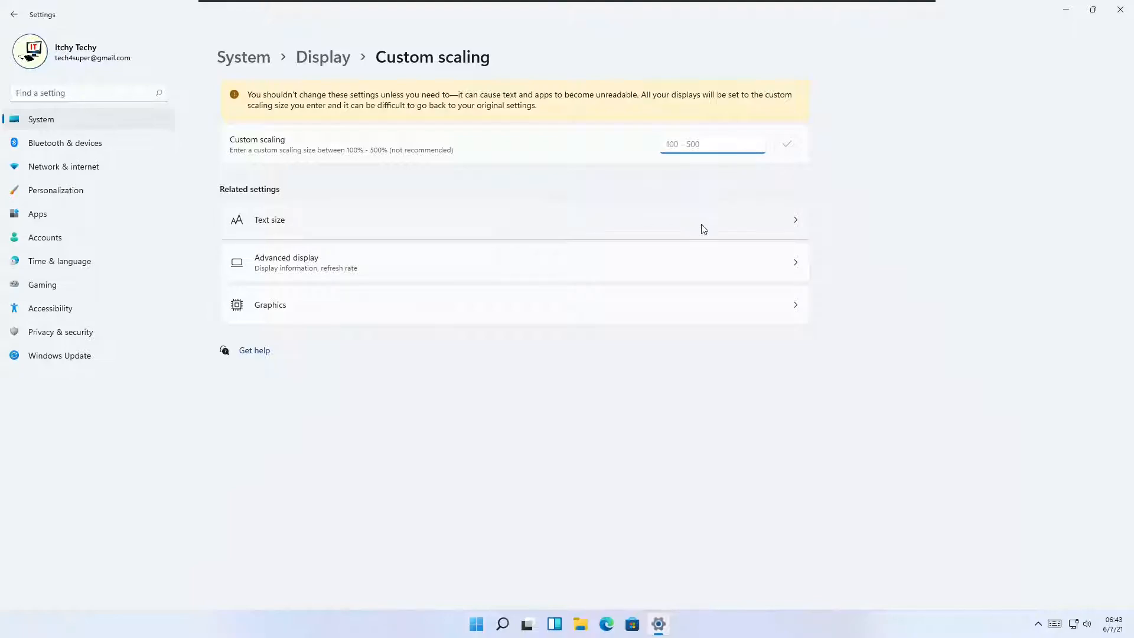
{"action": "left_click", "coordinate": [793, 223]}
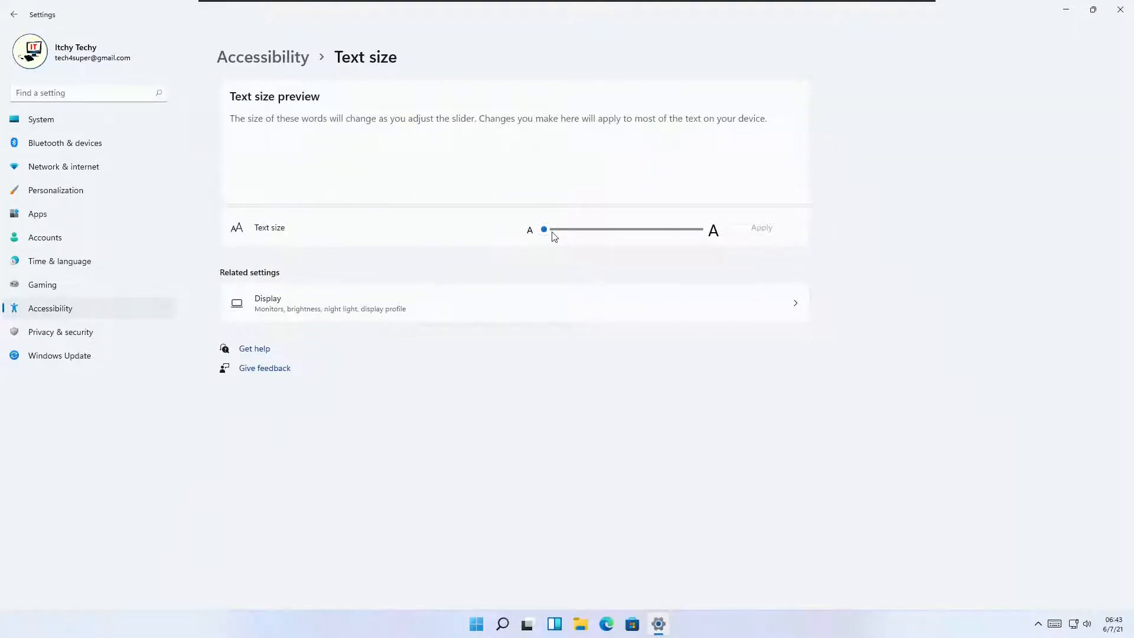
{"action": "left_click_drag", "start_coordinate": [544, 231], "coordinate": [528, 253]}
{"action": "left_click", "coordinate": [15, 14]}
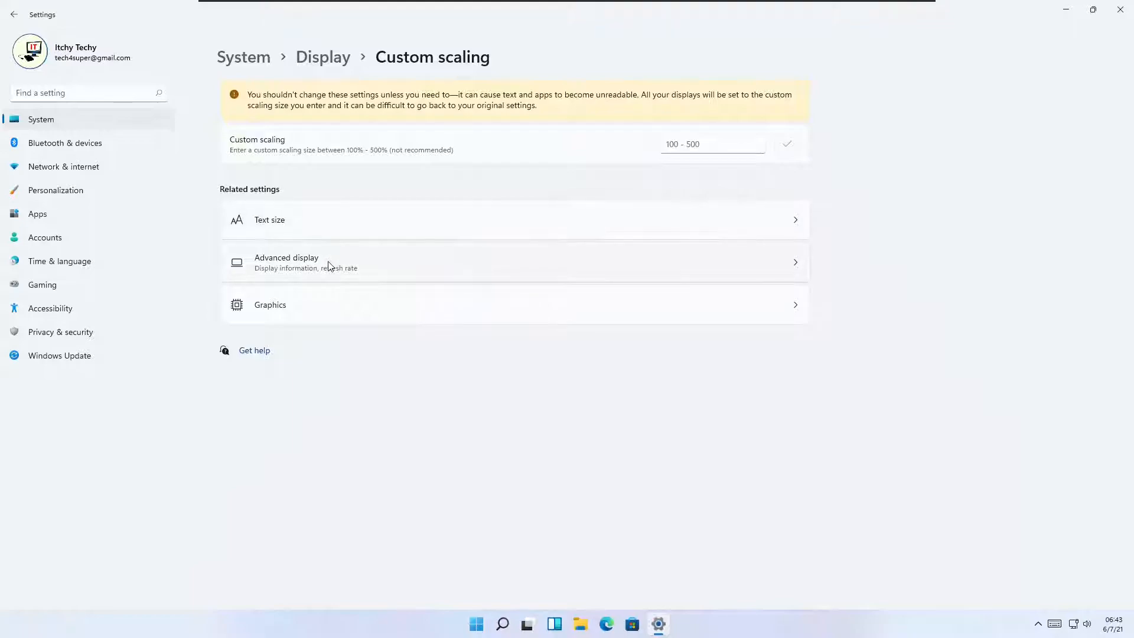
Look over the Graphics page and the advanced display's selector, information and refresh rate choices, and return to the display settings.
{"action": "left_click", "coordinate": [323, 304]}
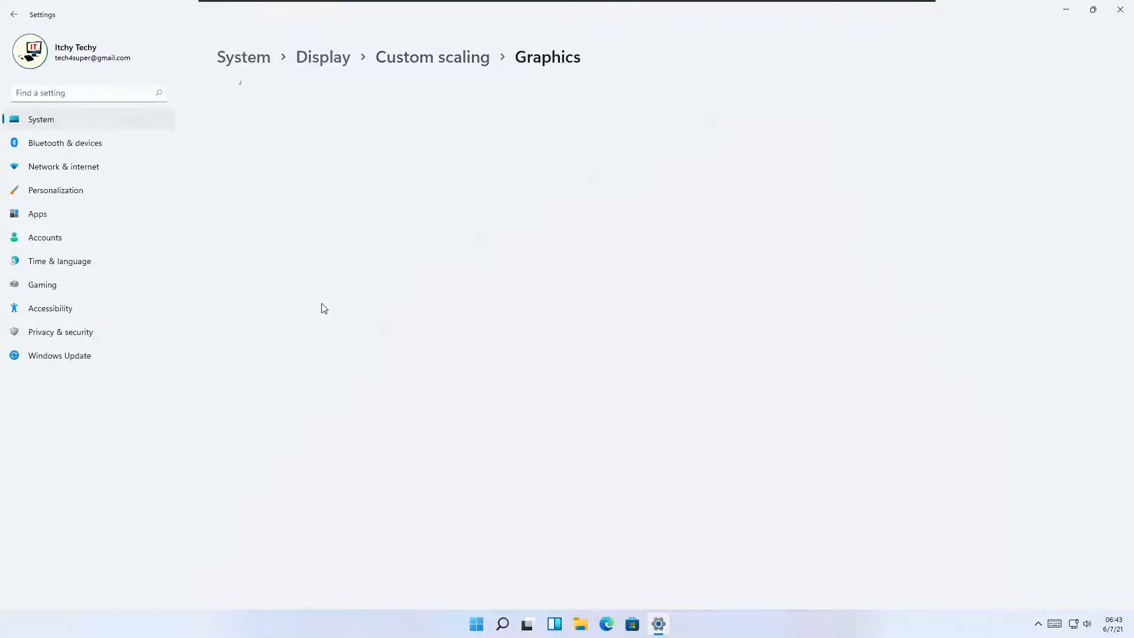
{"action": "left_click", "coordinate": [9, 16]}
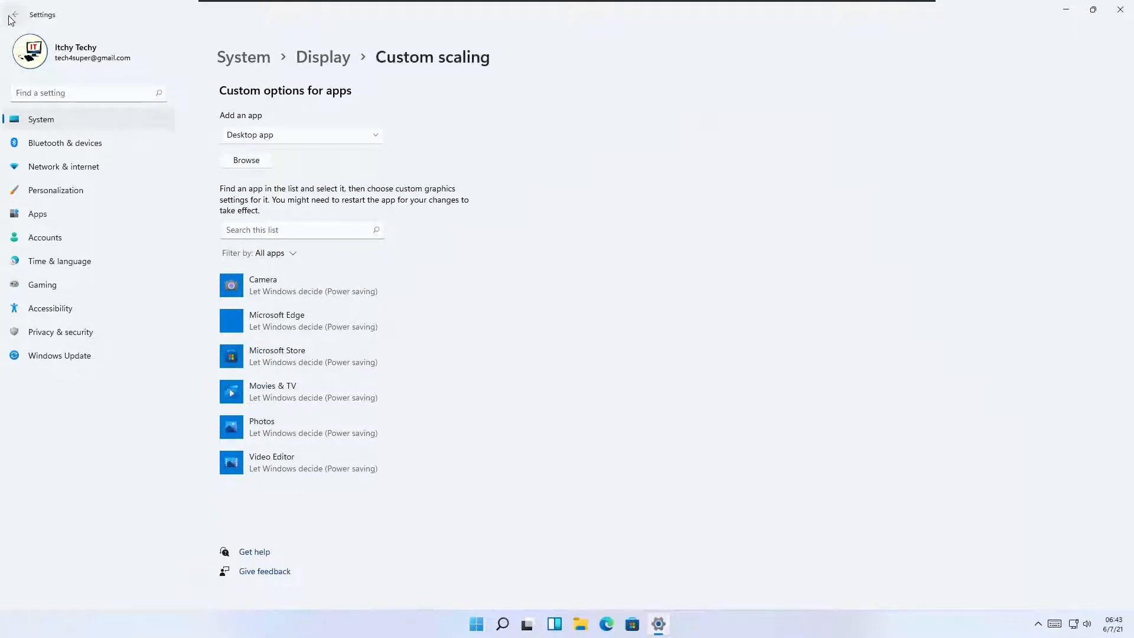
{"action": "left_click", "coordinate": [342, 266]}
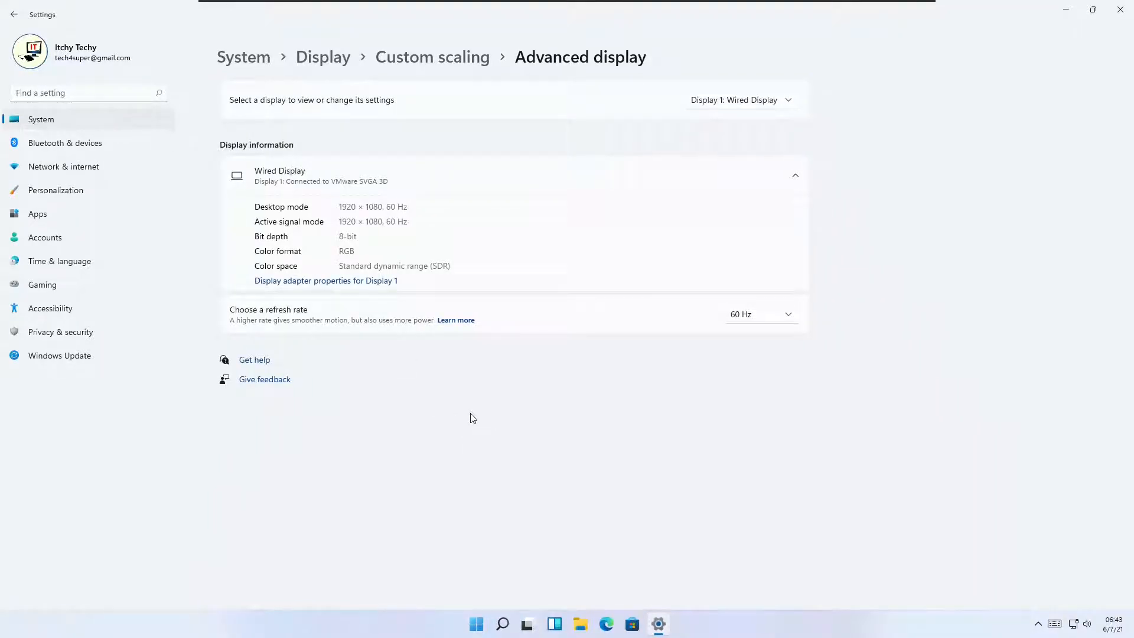
{"action": "left_click", "coordinate": [788, 106]}
{"action": "left_click", "coordinate": [845, 158]}
{"action": "left_click", "coordinate": [795, 180]}
{"action": "left_click", "coordinate": [795, 177]}
{"action": "left_click", "coordinate": [790, 317]}
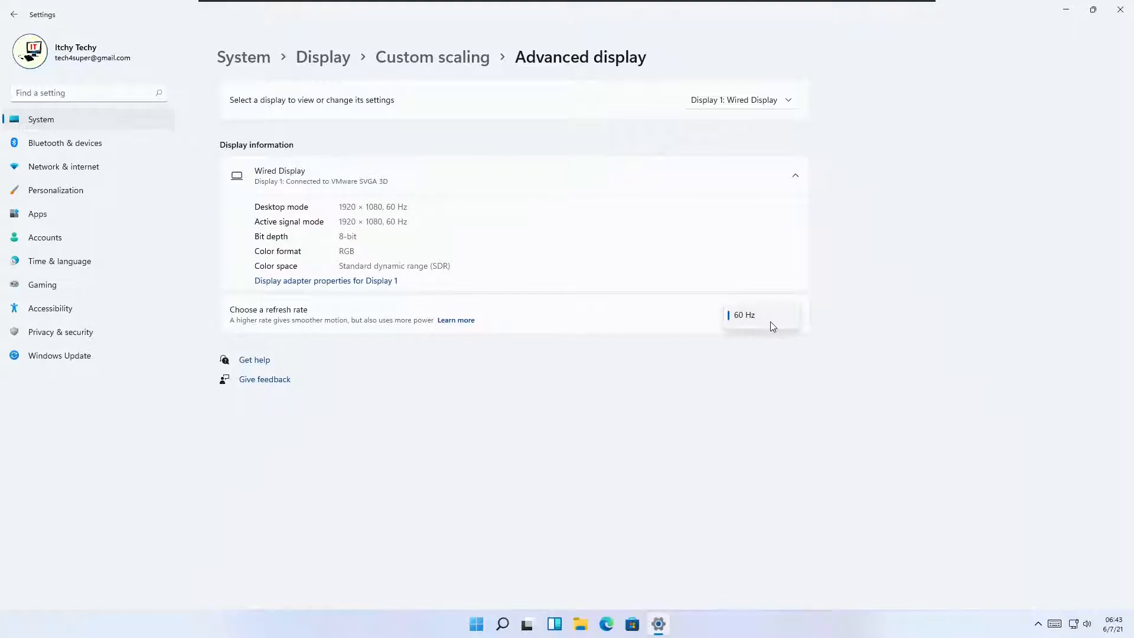
{"action": "left_click", "coordinate": [765, 366]}
{"action": "left_click", "coordinate": [14, 18]}
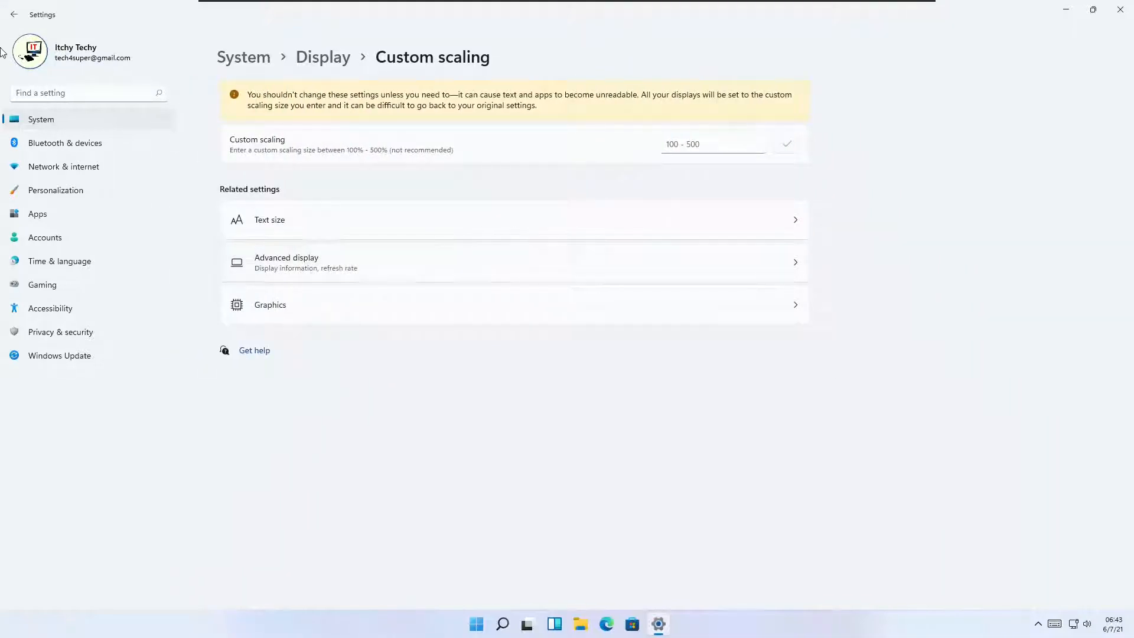
{"action": "left_click", "coordinate": [16, 20]}
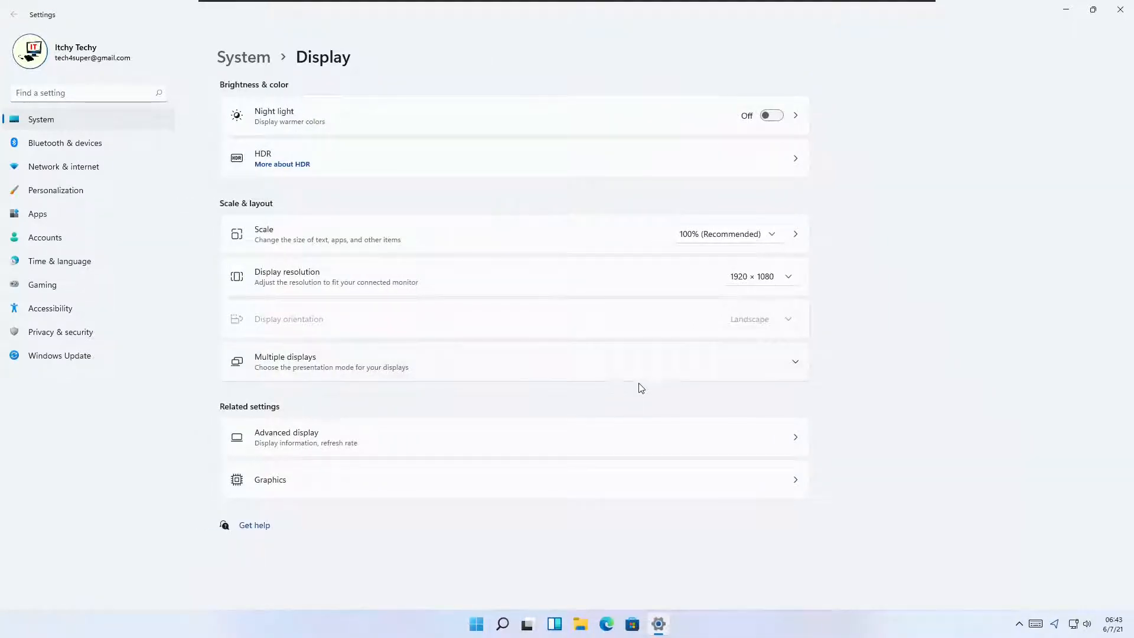
Examine the available display resolutions and the multiple displays options, and close the settings.
{"action": "left_click", "coordinate": [795, 276]}
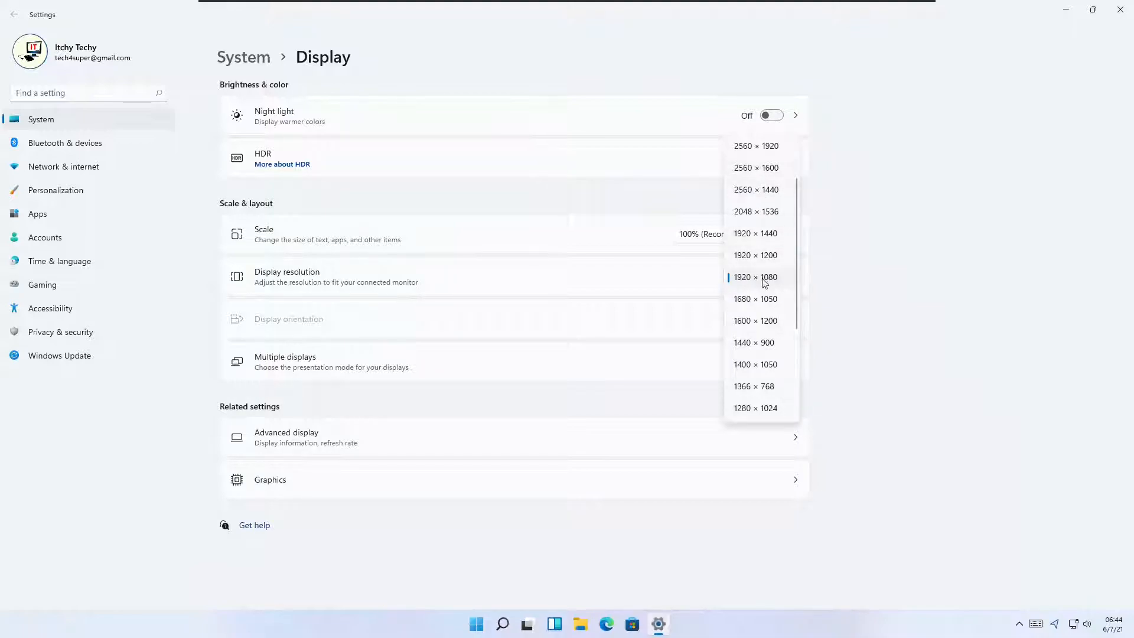
{"action": "left_click", "coordinate": [906, 312]}
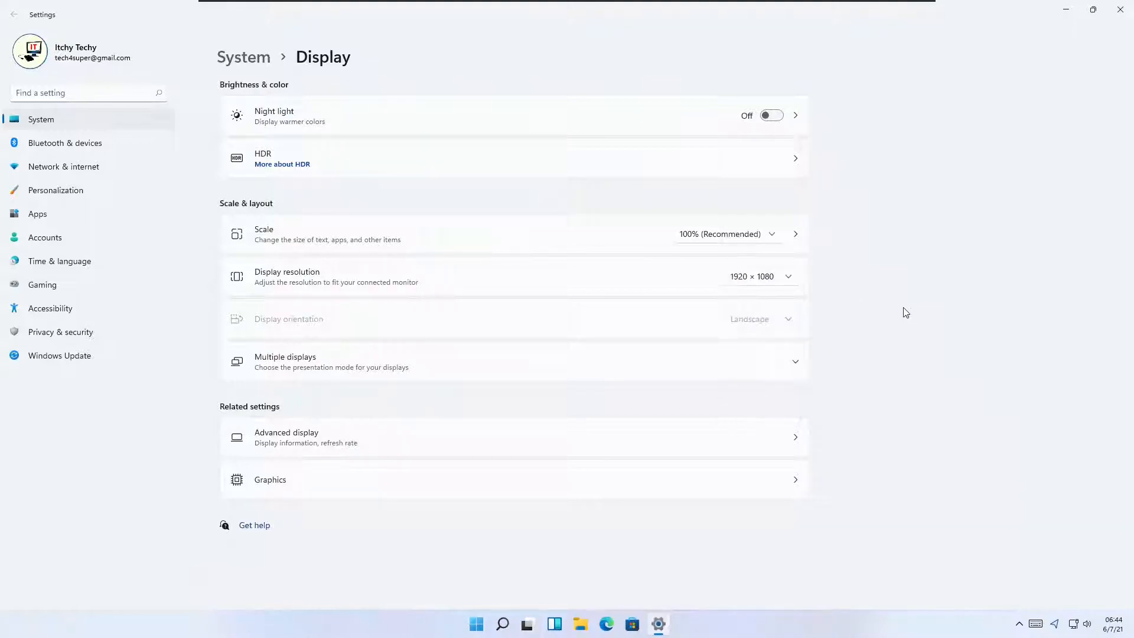
{"action": "left_click", "coordinate": [794, 359]}
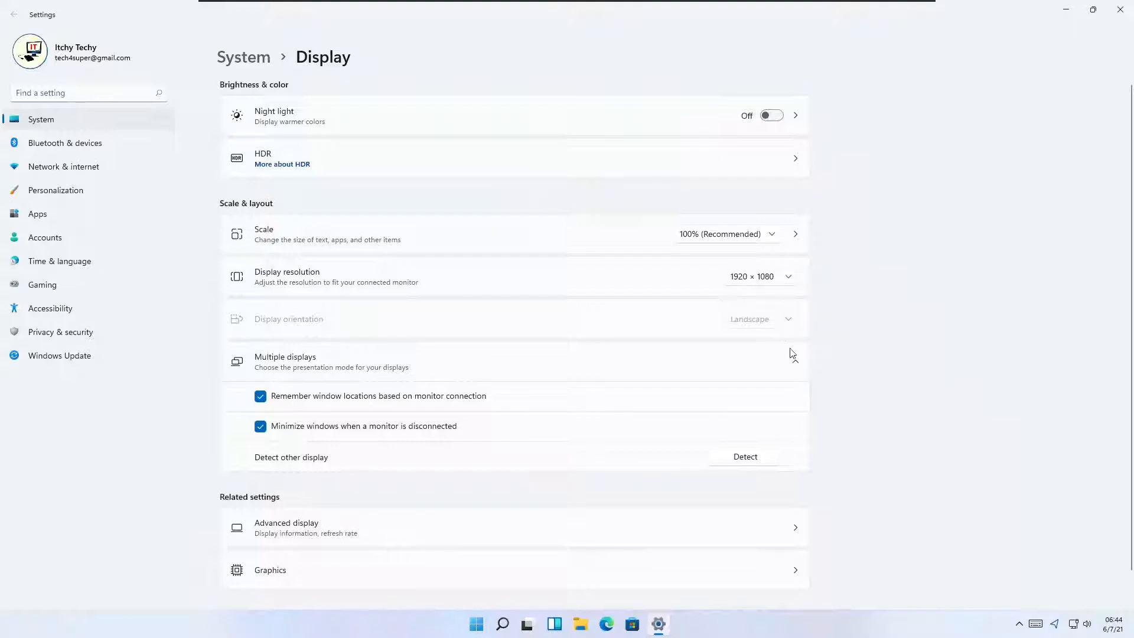
{"action": "left_click", "coordinate": [796, 362]}
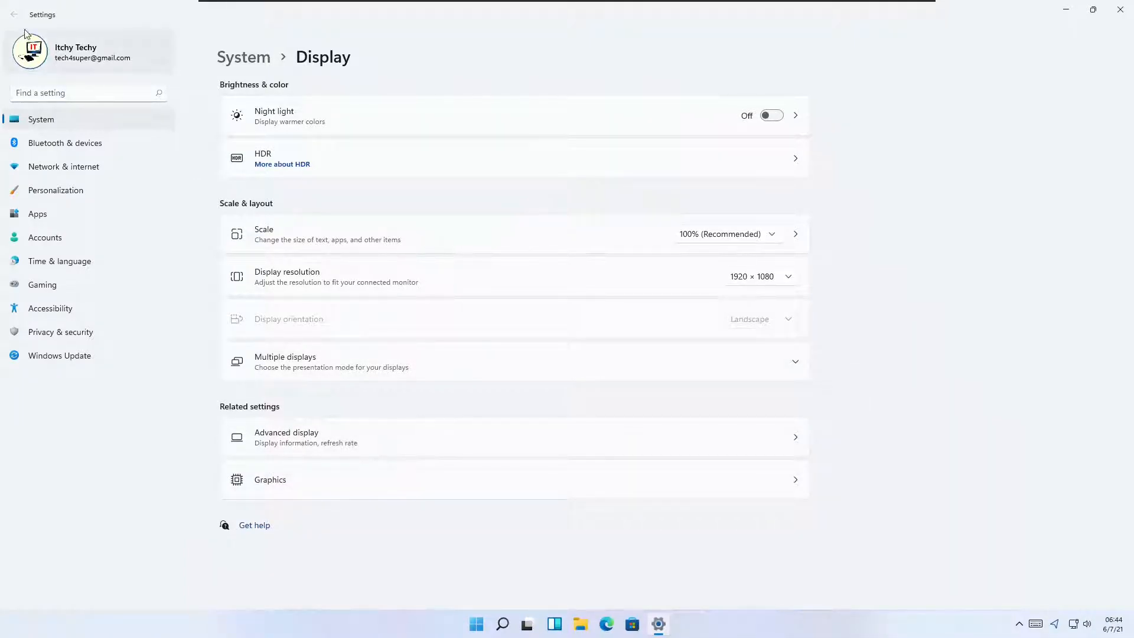
{"action": "left_click", "coordinate": [1120, 10]}
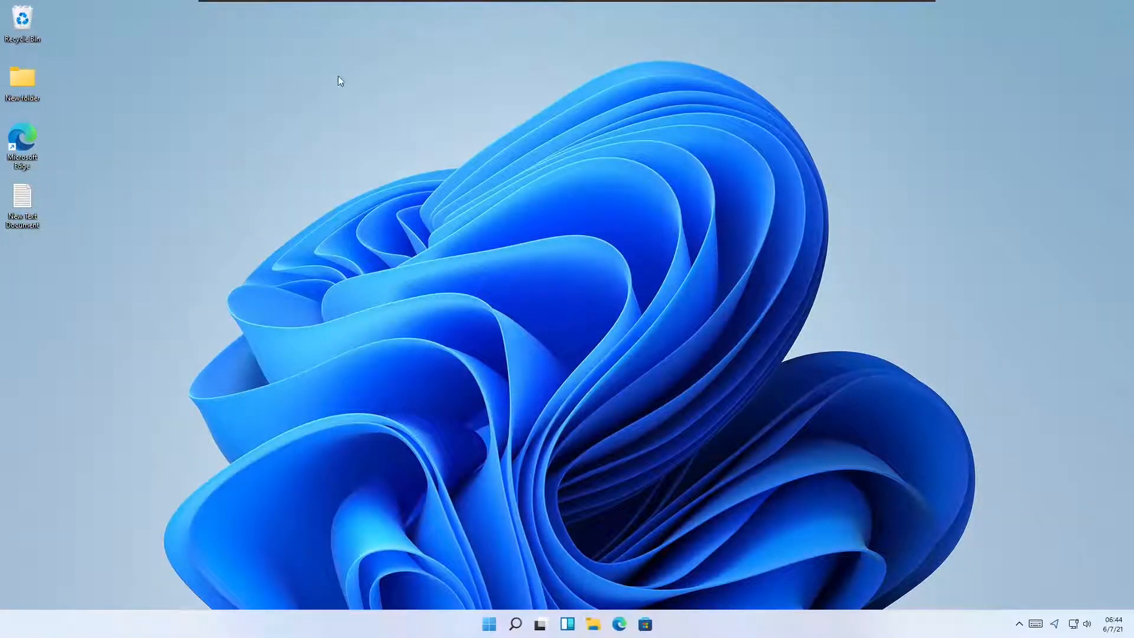
Open the desktop's personalization settings, try the Windows (dark) theme and view it on the desktop, and reapply the Windows (light) theme.
{"action": "right_click", "coordinate": [338, 76]}
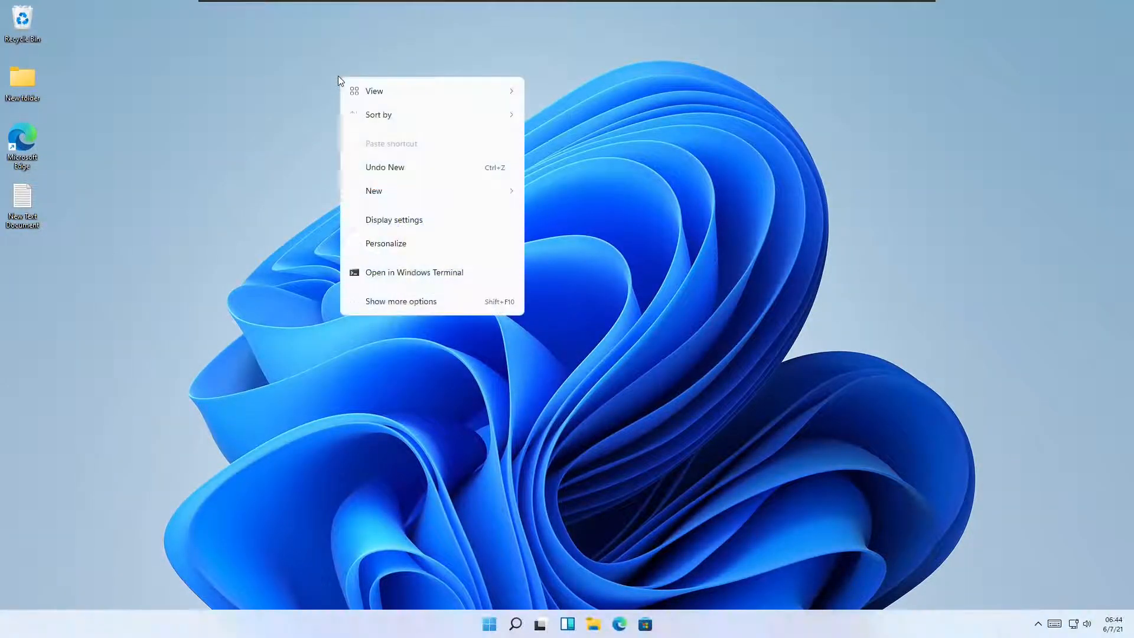
{"action": "left_click", "coordinate": [411, 252]}
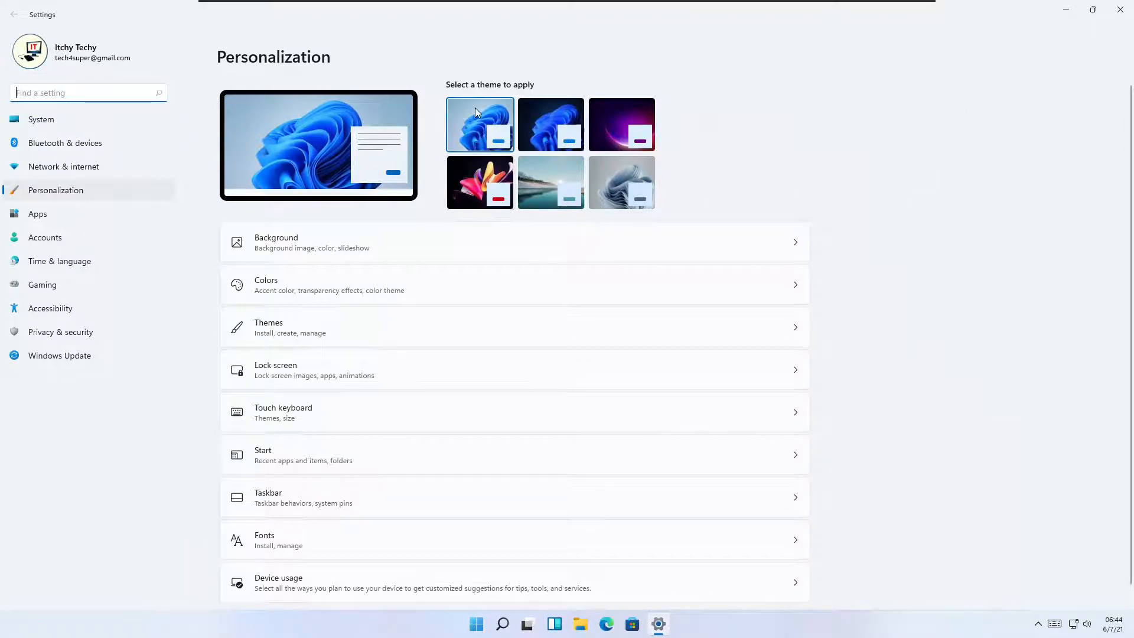
{"action": "left_click", "coordinate": [550, 119]}
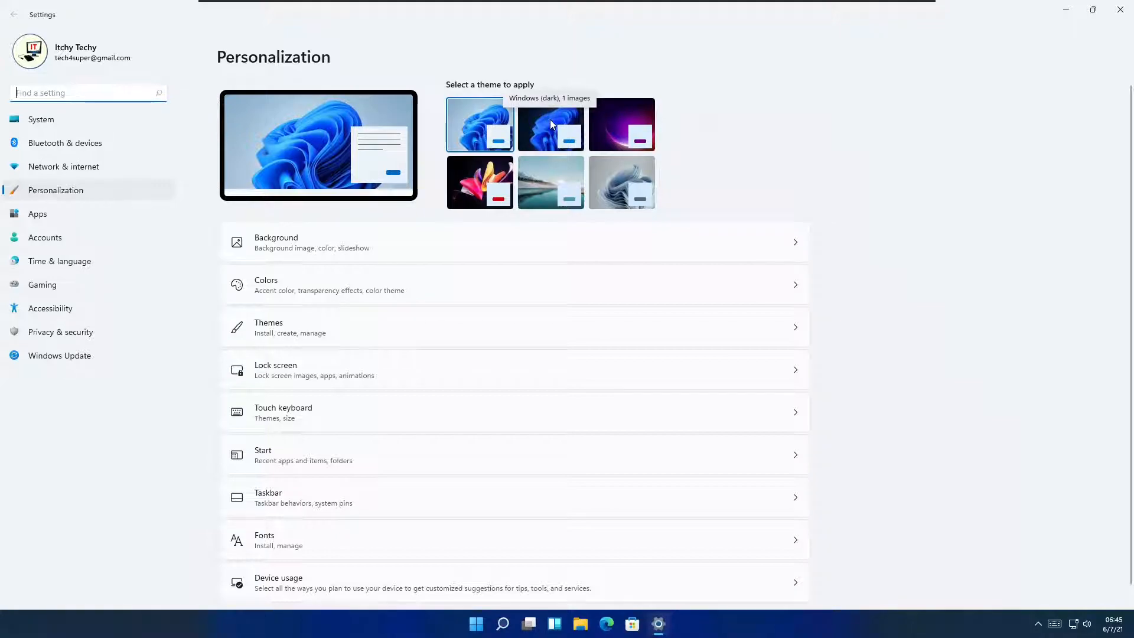
{"action": "left_click", "coordinate": [1069, 11]}
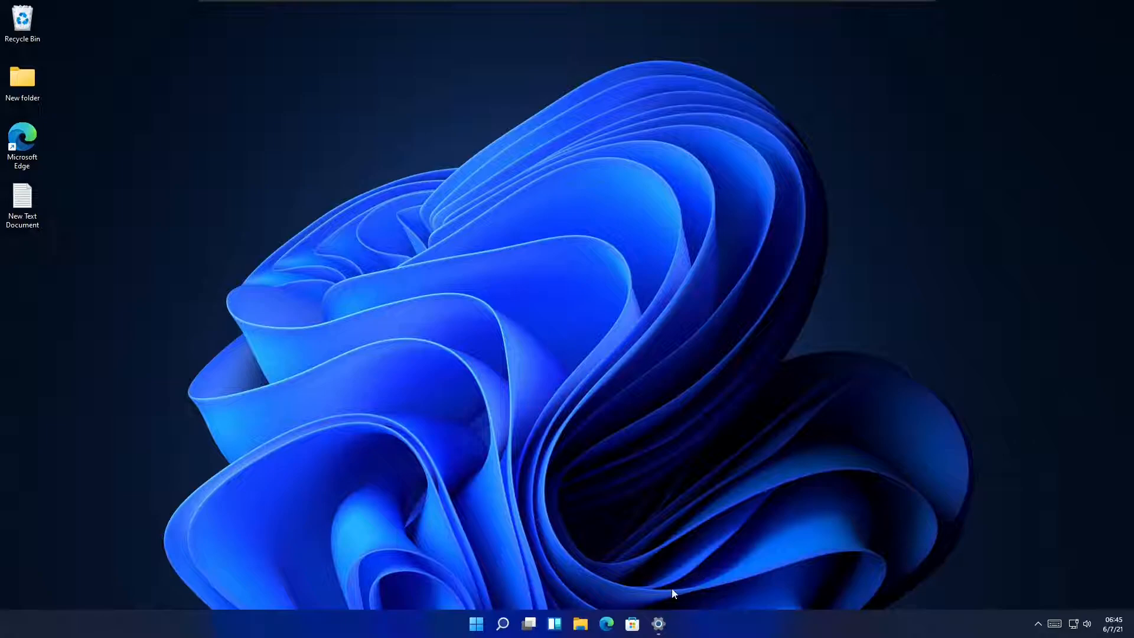
{"action": "left_click", "coordinate": [664, 631]}
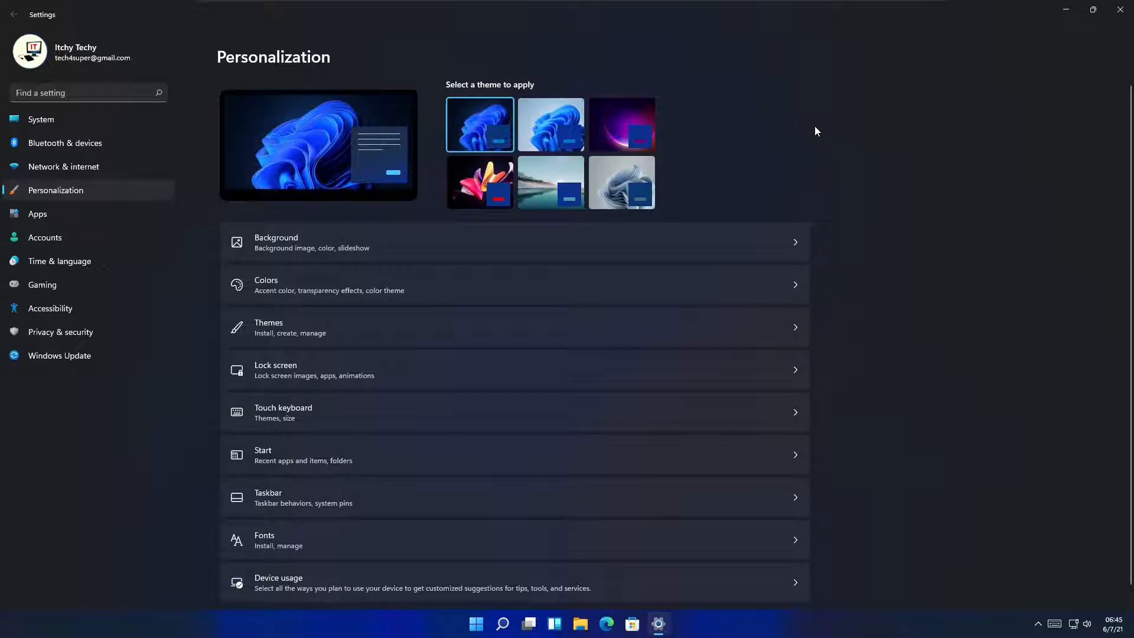
{"action": "left_click", "coordinate": [553, 127]}
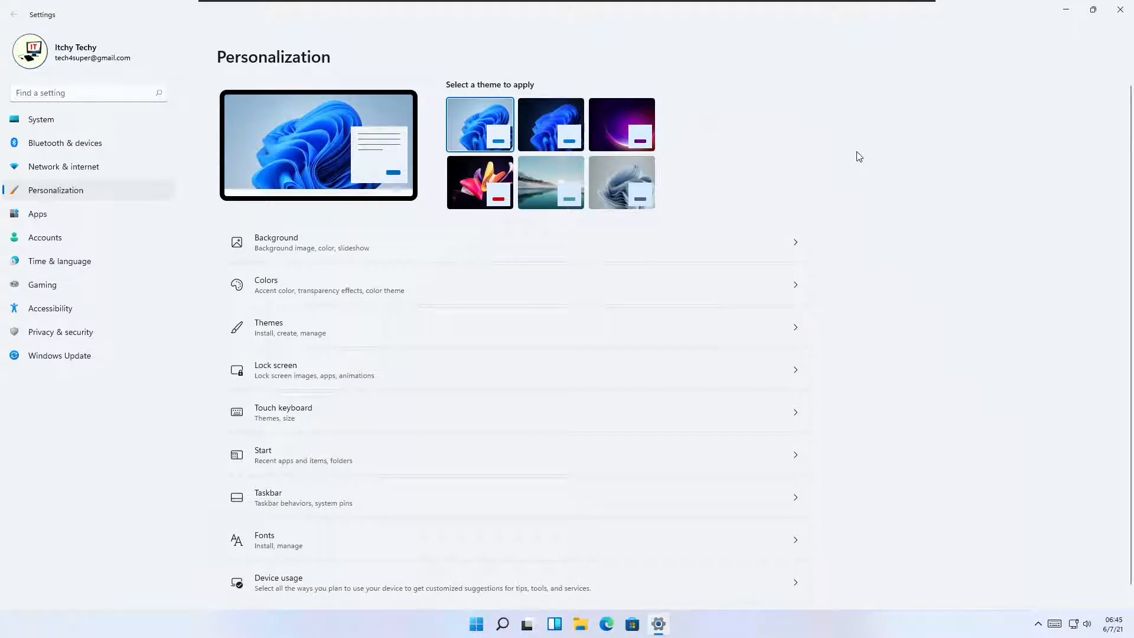
View the background options, try the Dark color mode and set it back to Light, returning to the personalization page.
{"action": "left_click", "coordinate": [798, 246]}
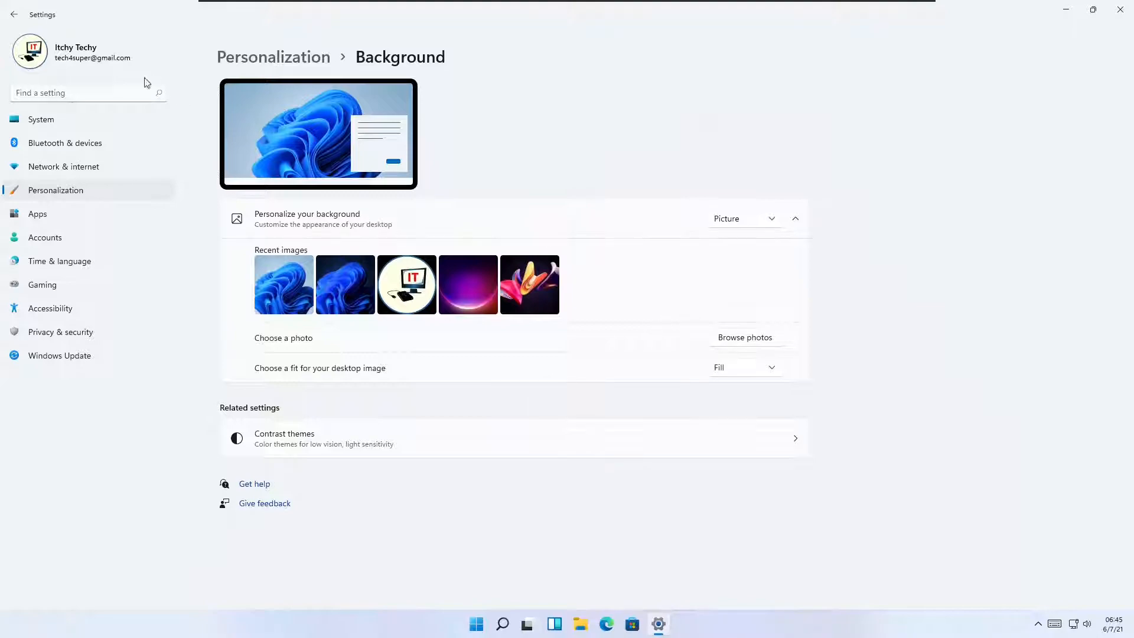
{"action": "key", "text": "alt+Left"}
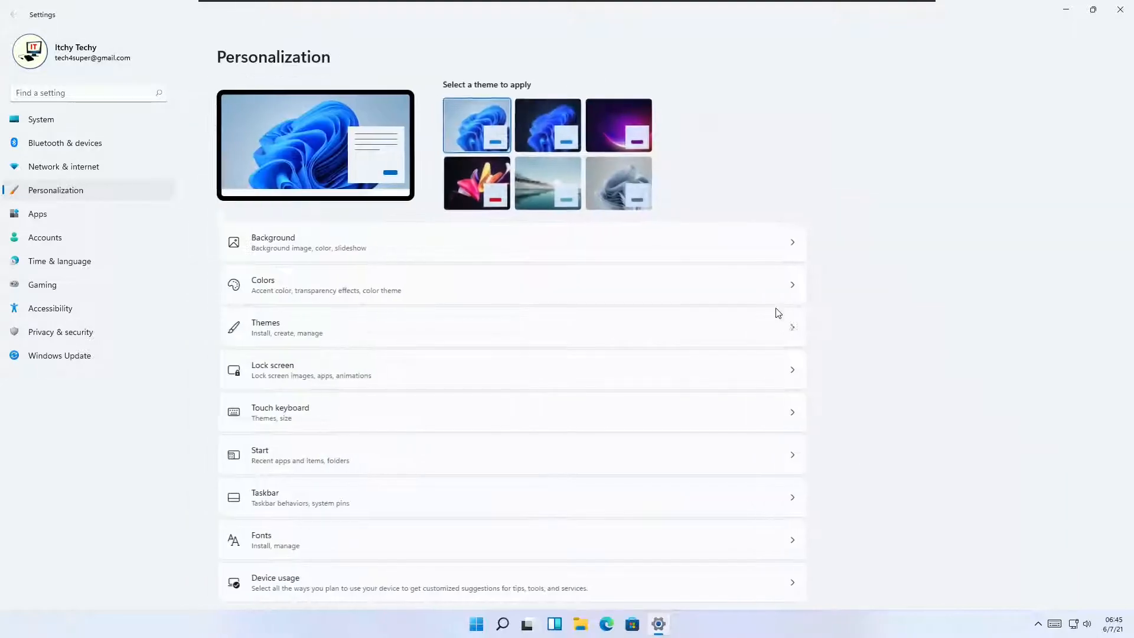
{"action": "left_click", "coordinate": [797, 286]}
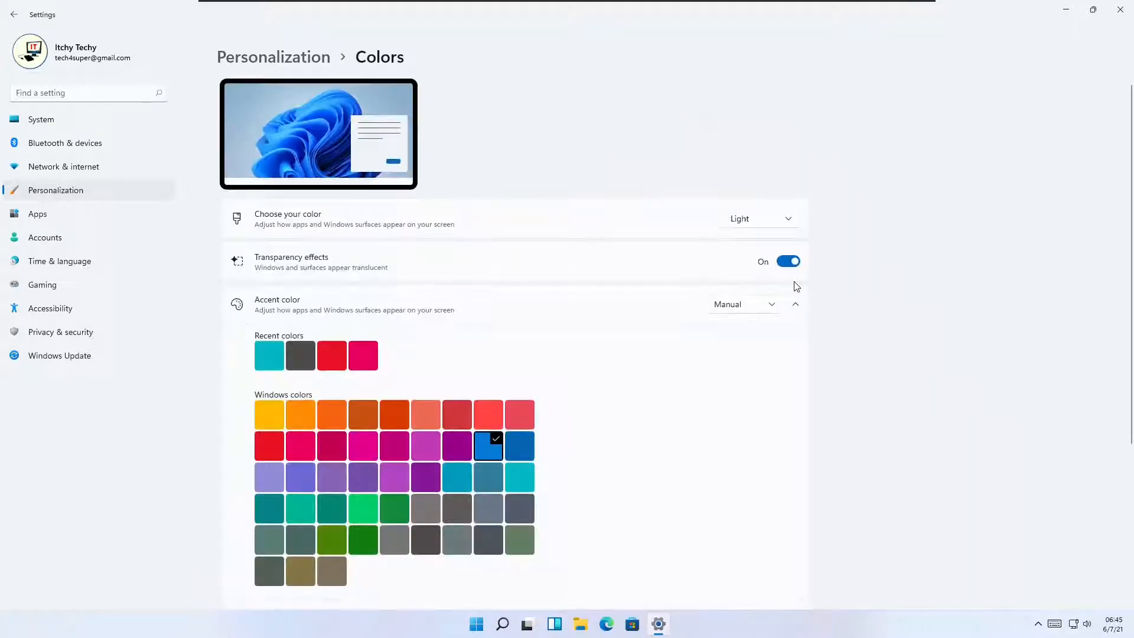
{"action": "left_click", "coordinate": [753, 222]}
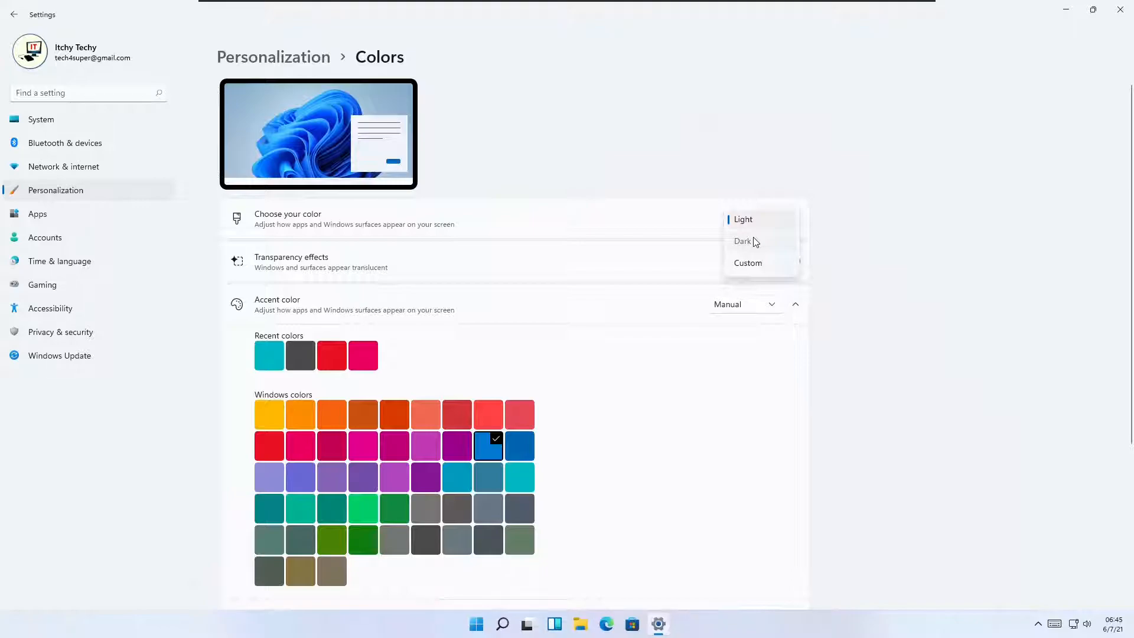
{"action": "left_click", "coordinate": [755, 241]}
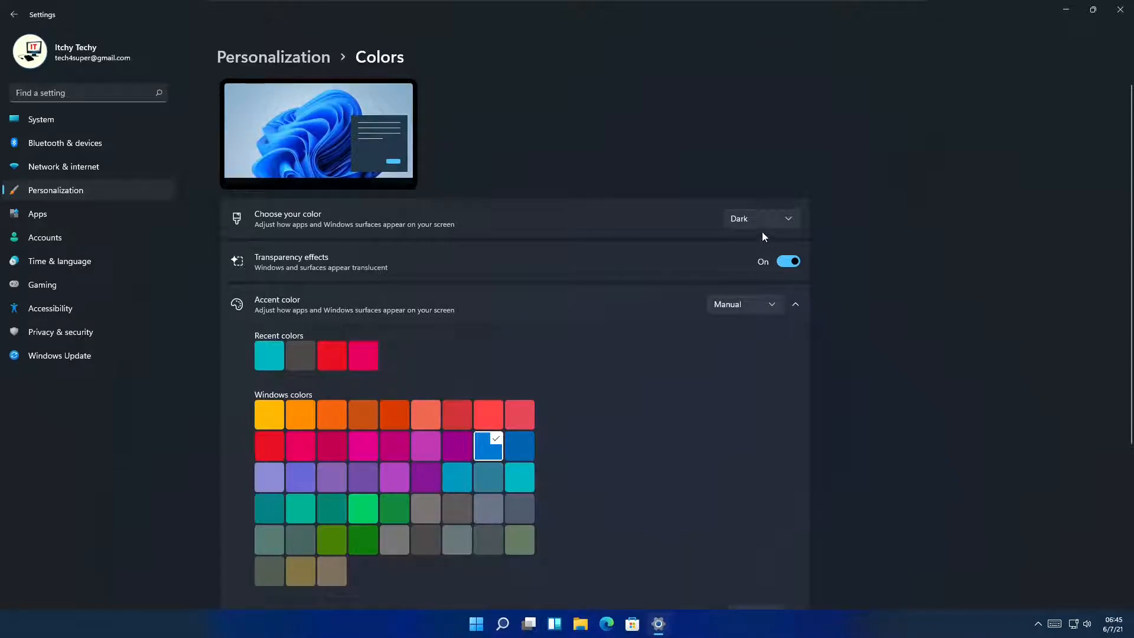
{"action": "left_click", "coordinate": [784, 222]}
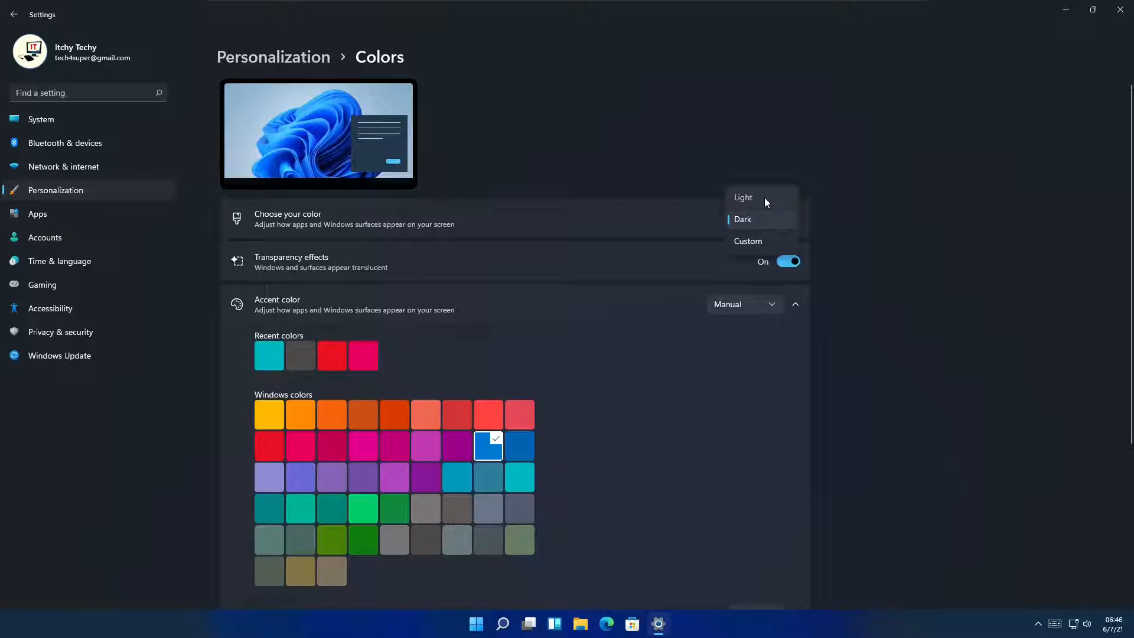
{"action": "left_click", "coordinate": [765, 199]}
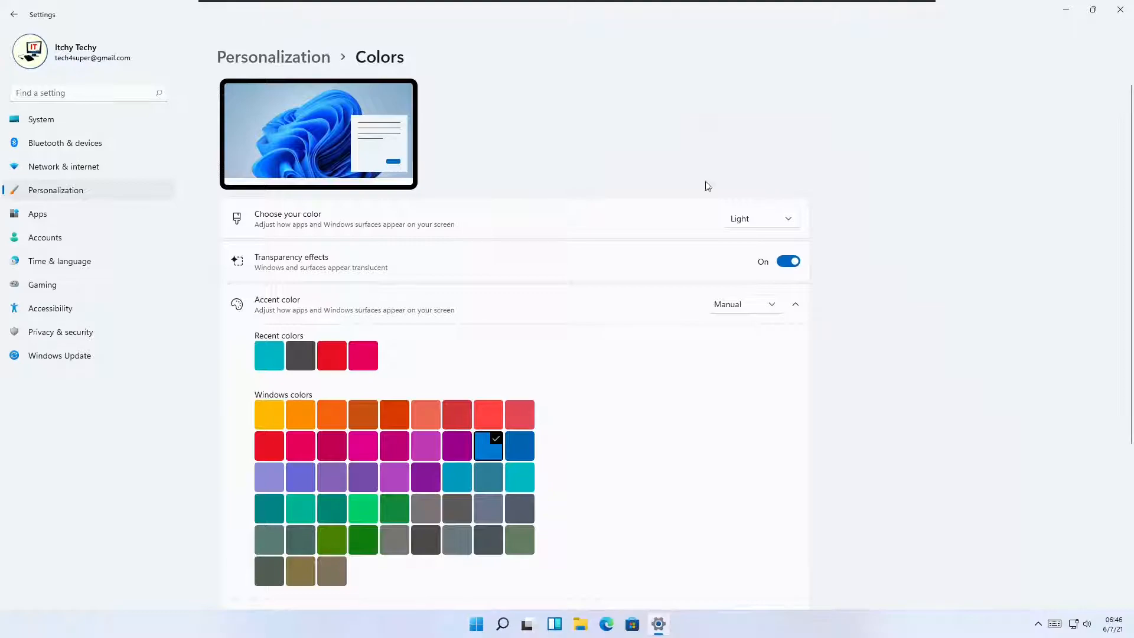
{"action": "key", "text": "alt+Left"}
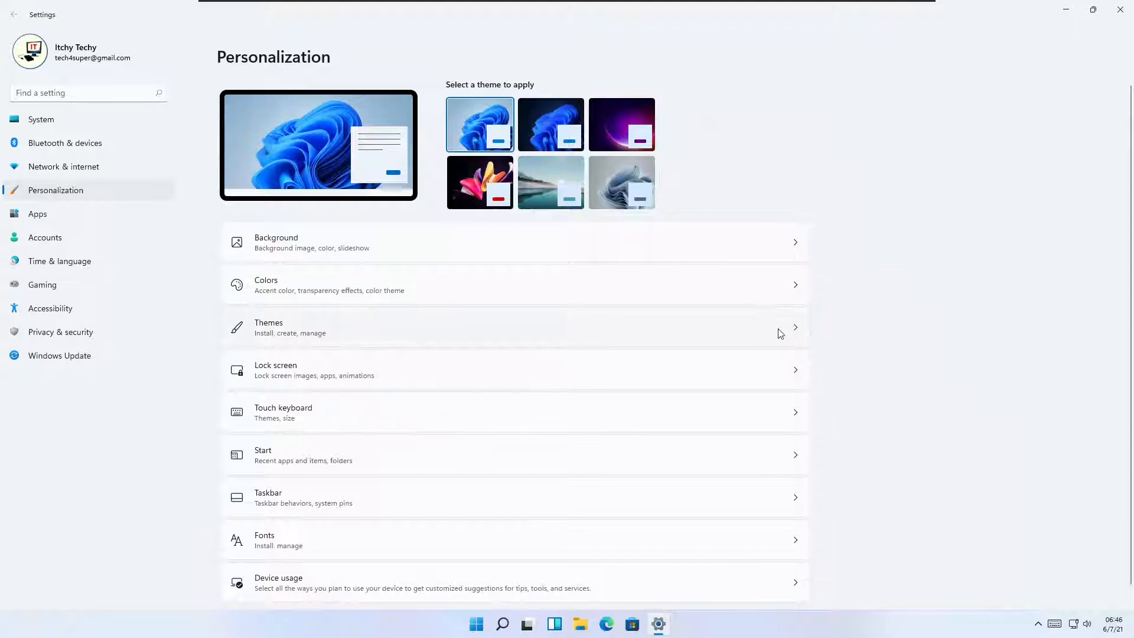
Apply the custom theme on the Themes page and return to the personalization page.
{"action": "left_click", "coordinate": [780, 333]}
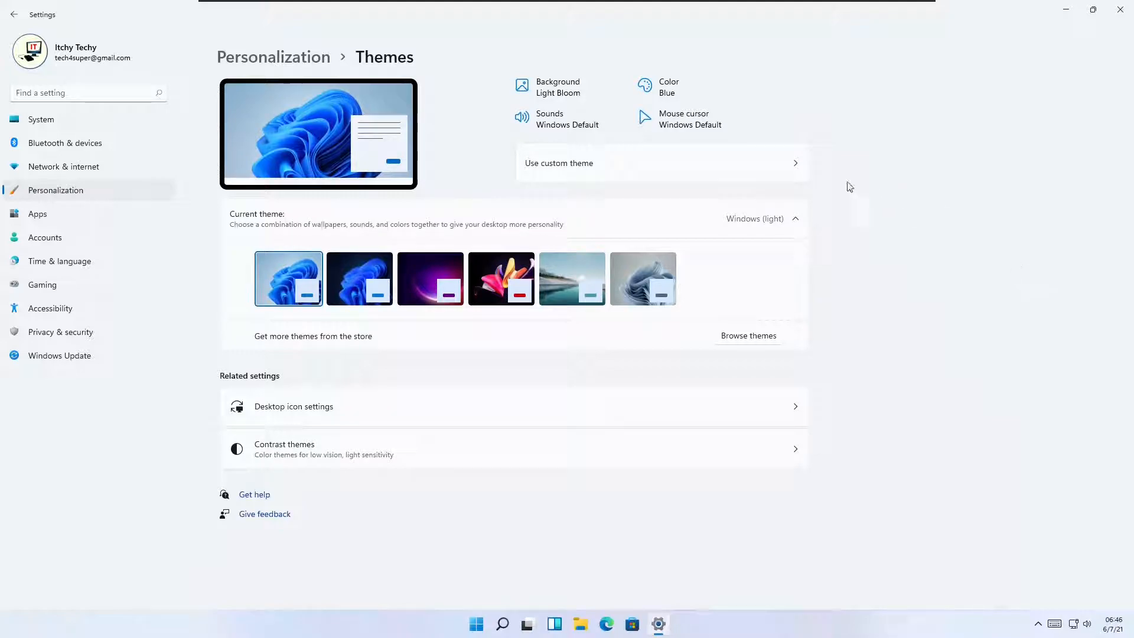
{"action": "left_click", "coordinate": [800, 166]}
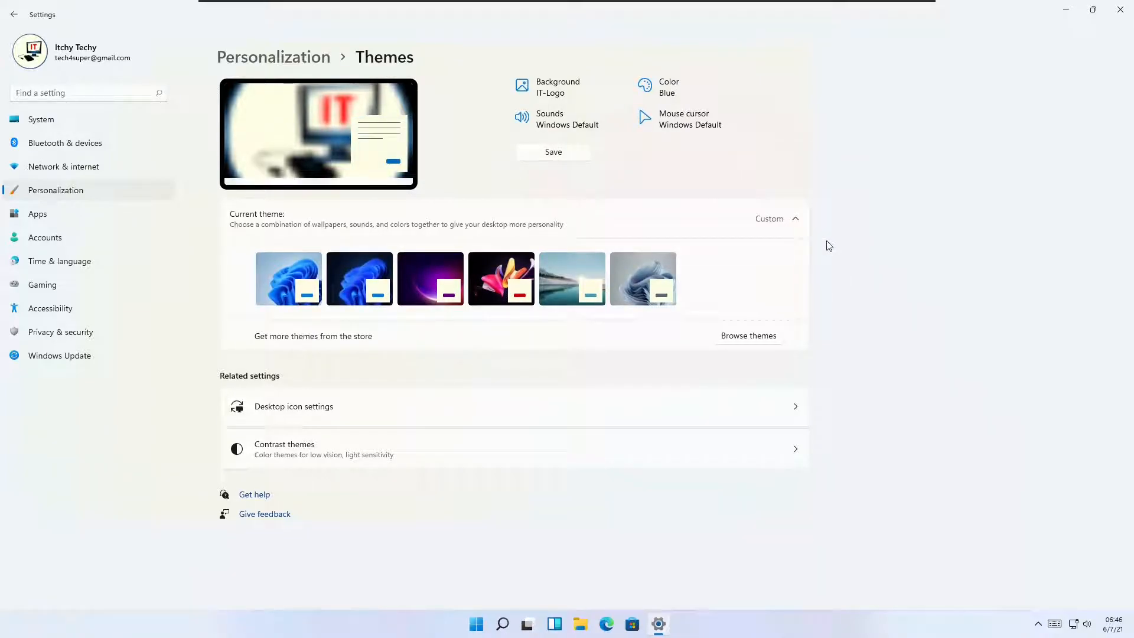
{"action": "left_click", "coordinate": [18, 19]}
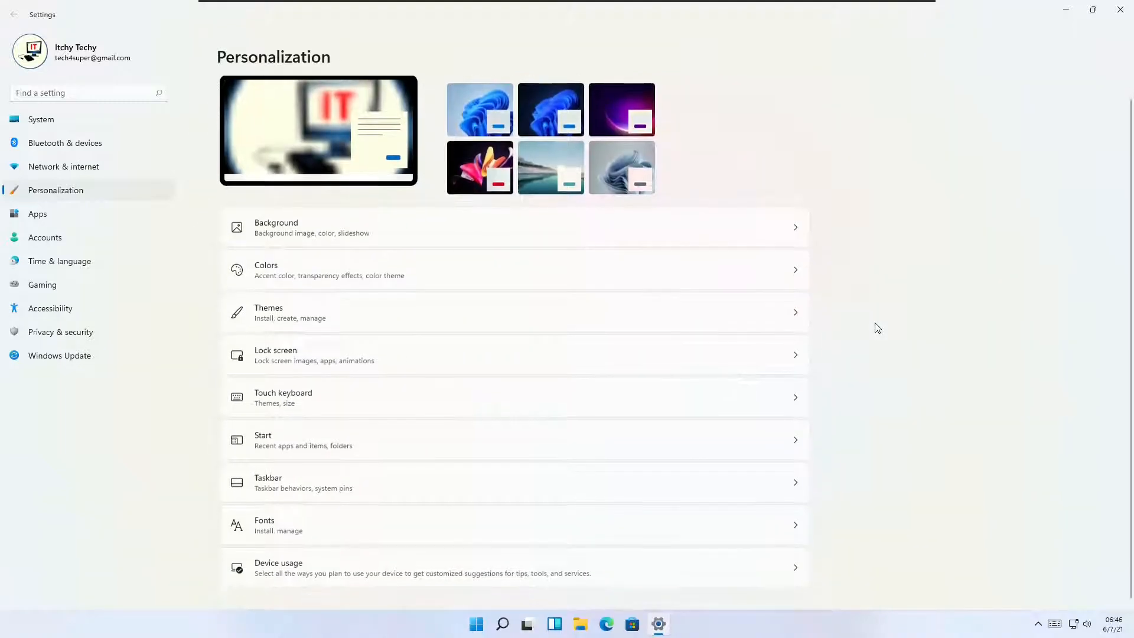
Open the lock screen settings, try the Picture and Slideshow backgrounds, and set the background back to Windows spotlight.
{"action": "left_click", "coordinate": [791, 354]}
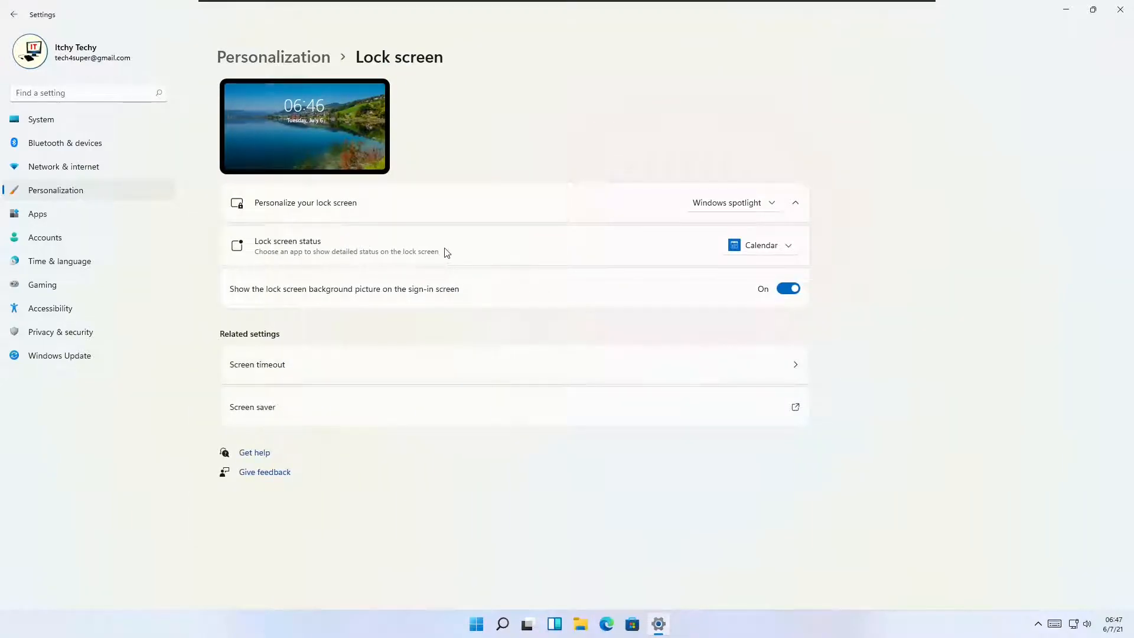
{"action": "left_click", "coordinate": [764, 208]}
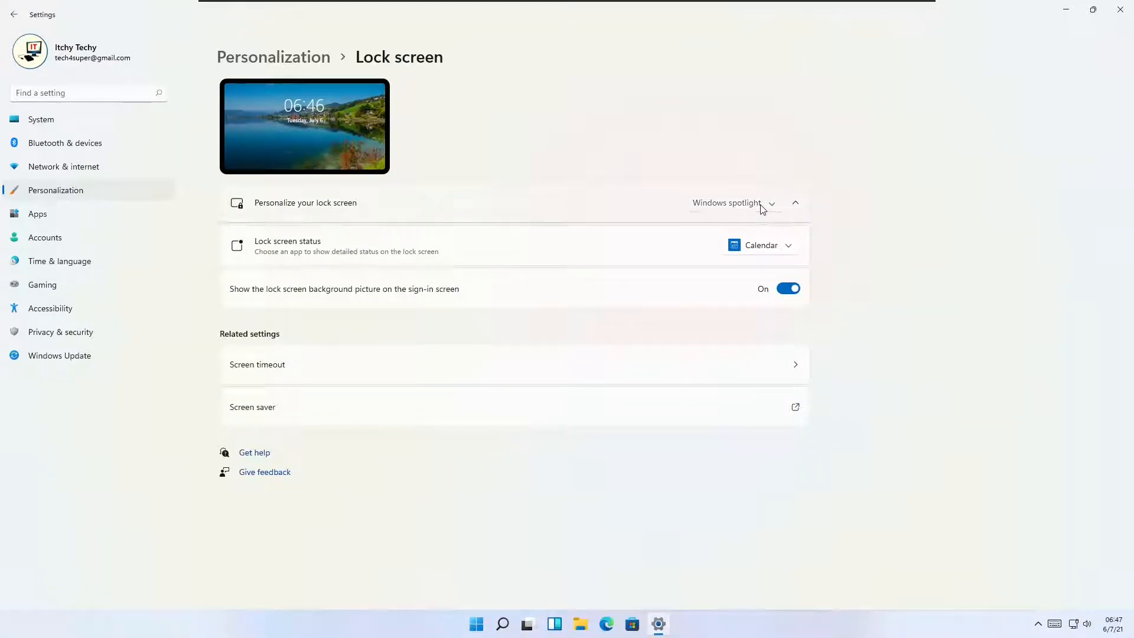
{"action": "left_click", "coordinate": [764, 225]}
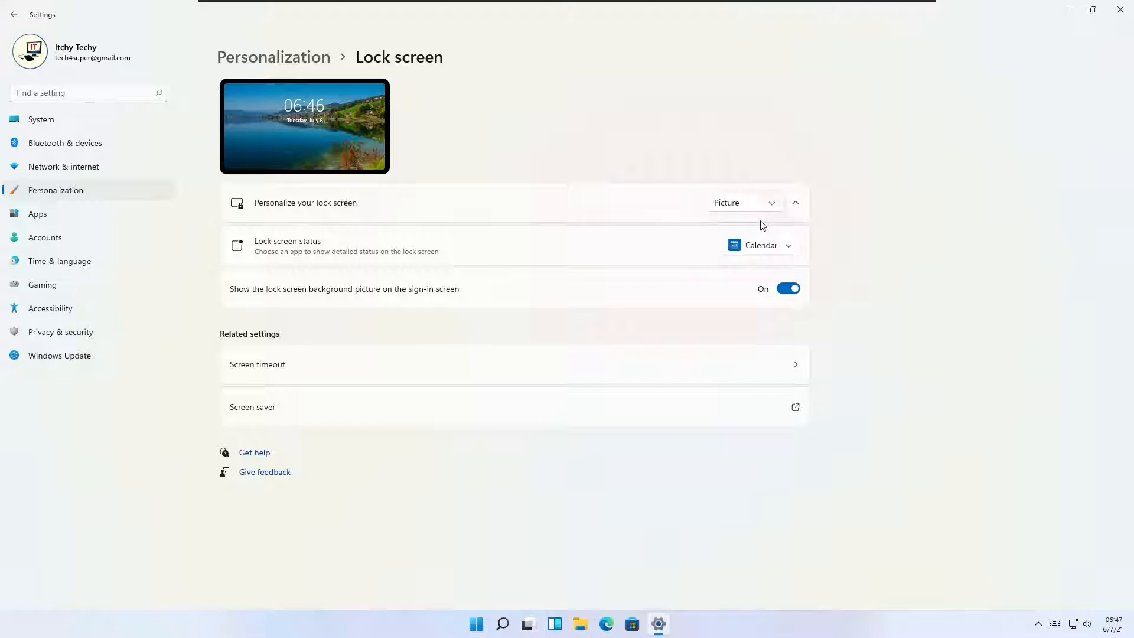
{"action": "left_click", "coordinate": [763, 211]}
{"action": "left_click", "coordinate": [757, 224]}
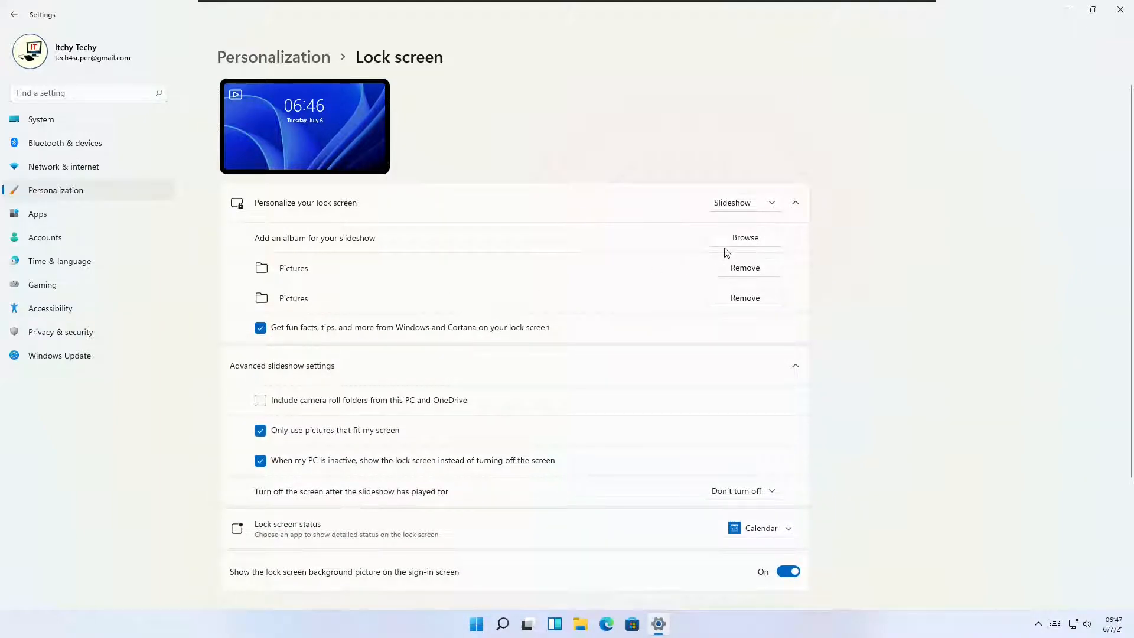
{"action": "left_click", "coordinate": [760, 203]}
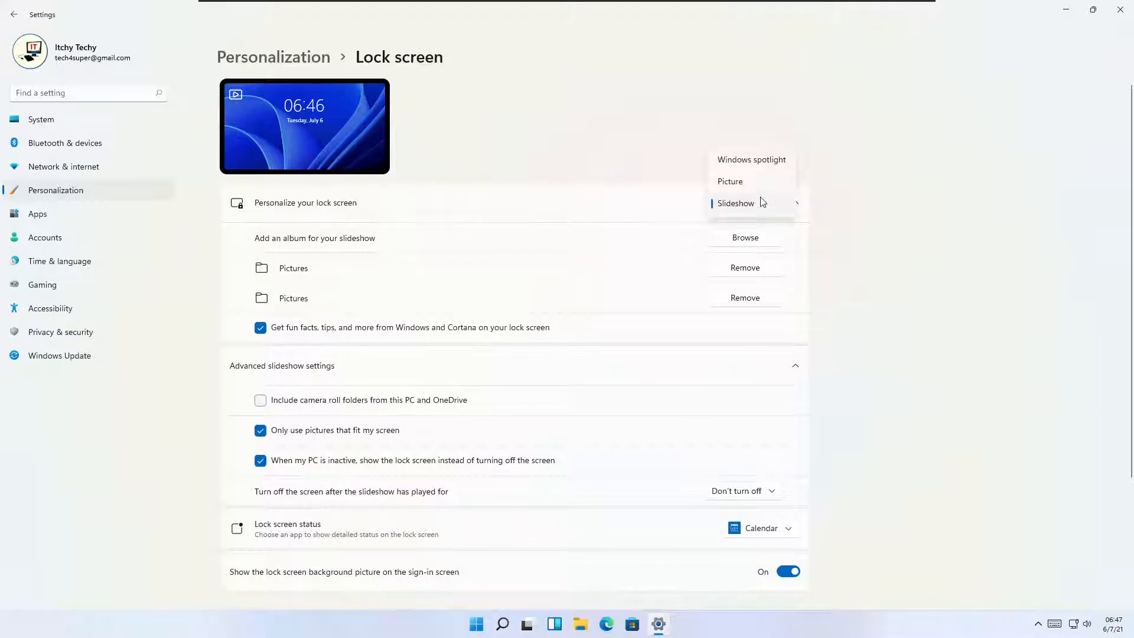
{"action": "left_click", "coordinate": [761, 184]}
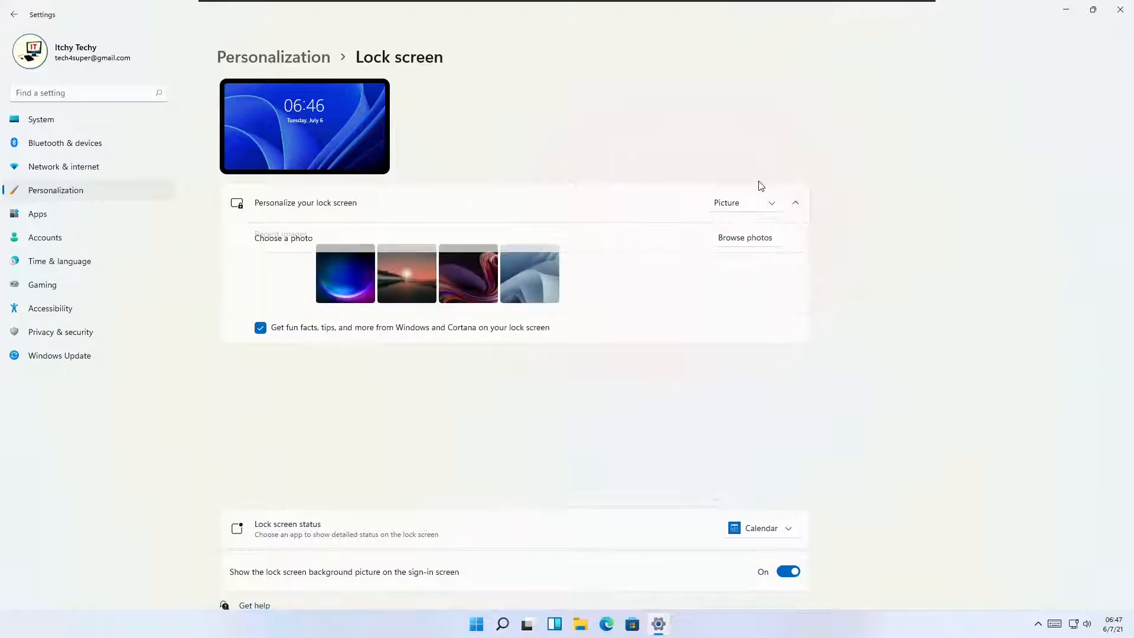
{"action": "left_click", "coordinate": [756, 214]}
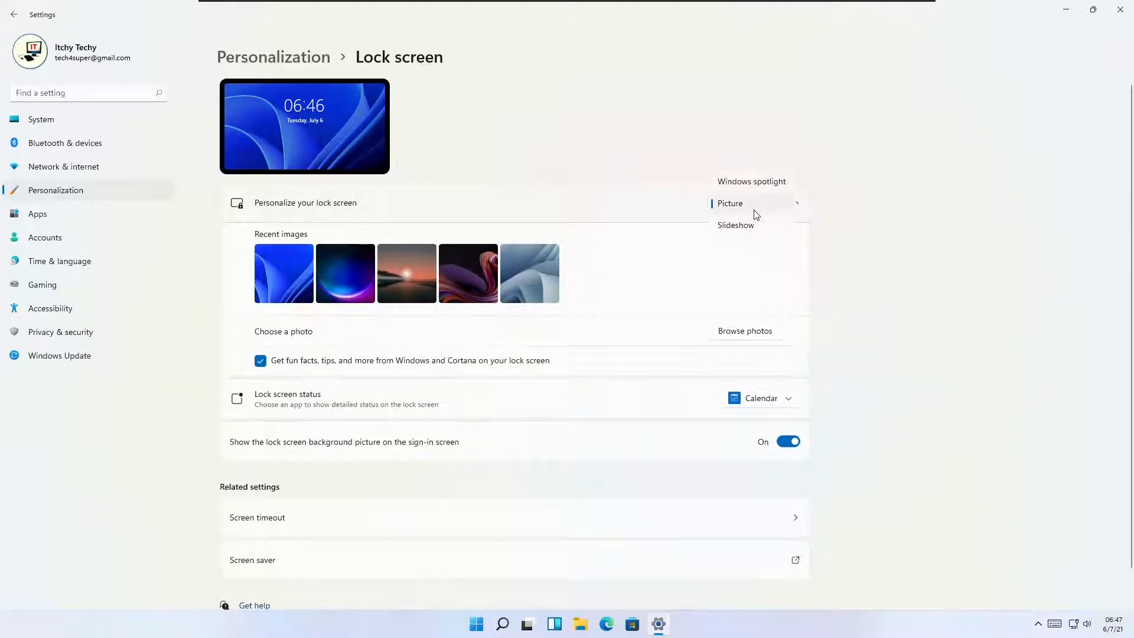
{"action": "left_click", "coordinate": [751, 181]}
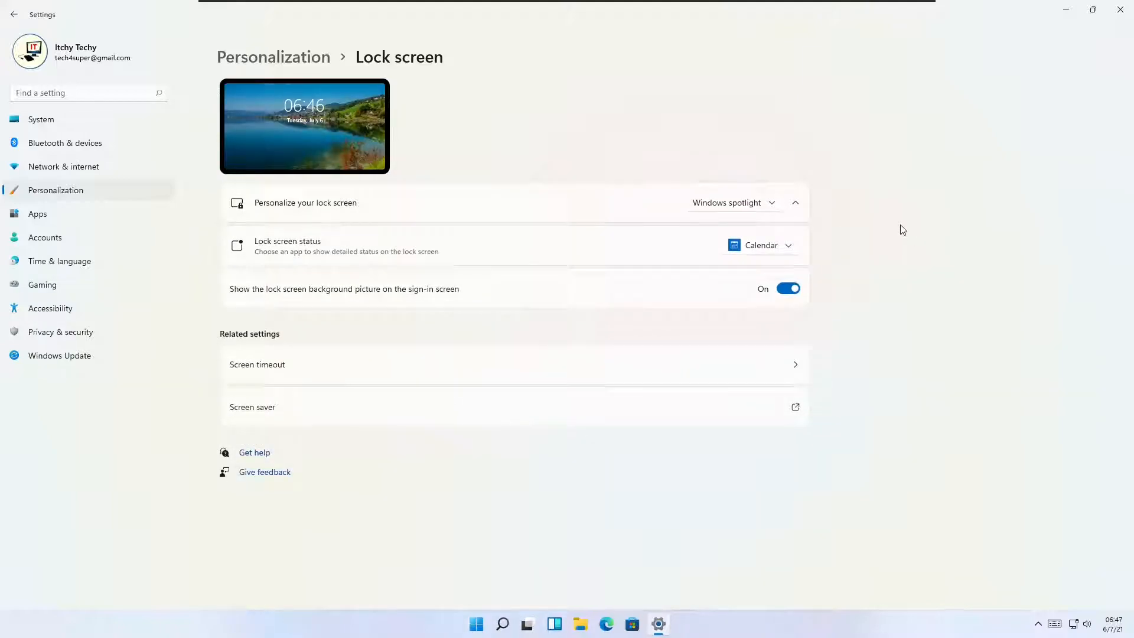
View the lock screen status app choices and turn off showing the lock screen background picture on the sign-in screen.
{"action": "left_click", "coordinate": [779, 252]}
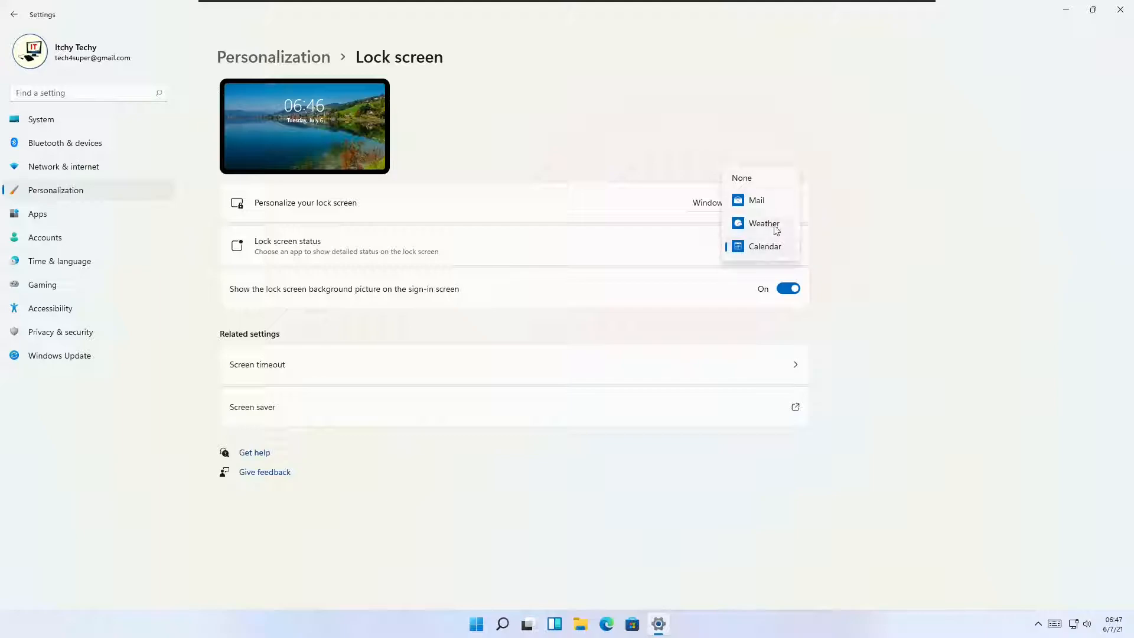
{"action": "left_click", "coordinate": [876, 251]}
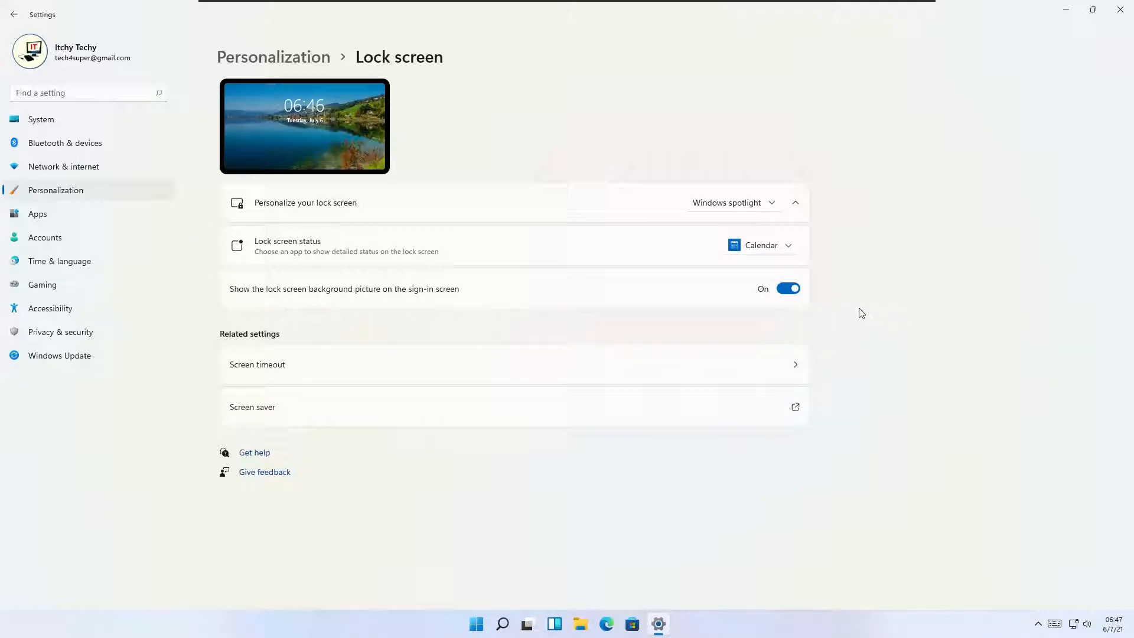
{"action": "left_click", "coordinate": [786, 289]}
Lock the PC to view the sign-in screen and sign back in with the account password.
{"action": "key", "text": "super"}
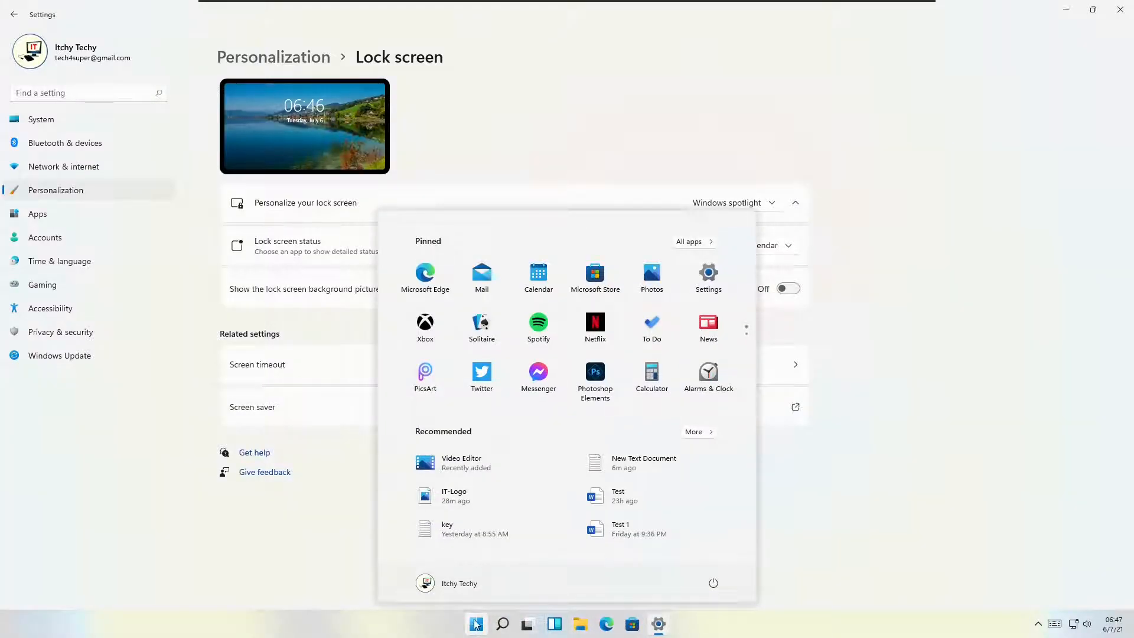
{"action": "left_click", "coordinate": [476, 584]}
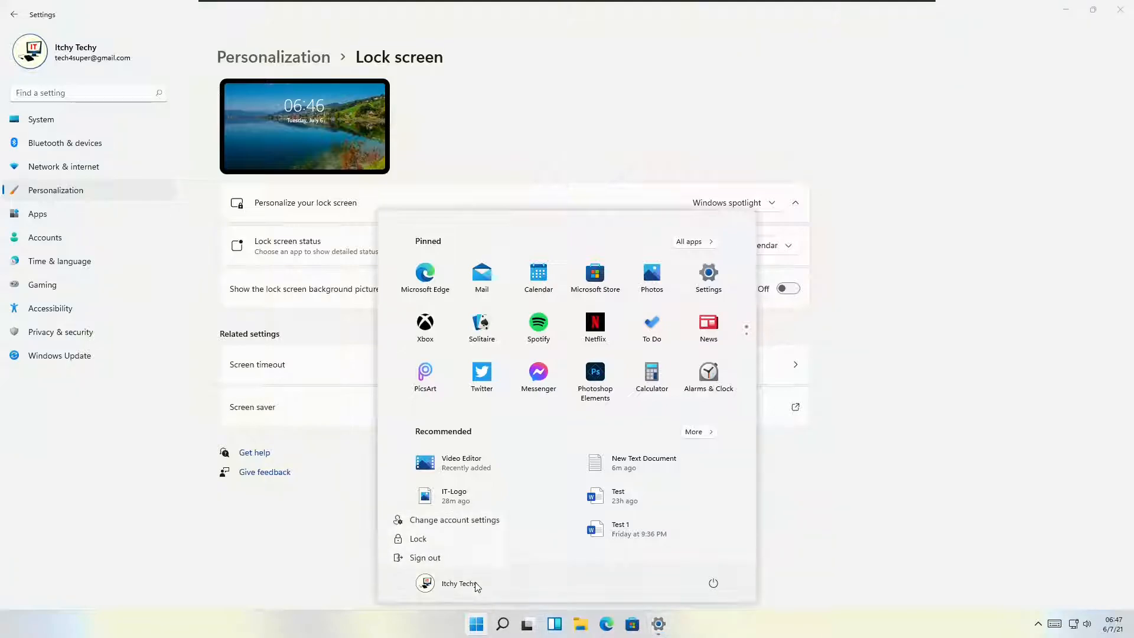
{"action": "left_click", "coordinate": [462, 541]}
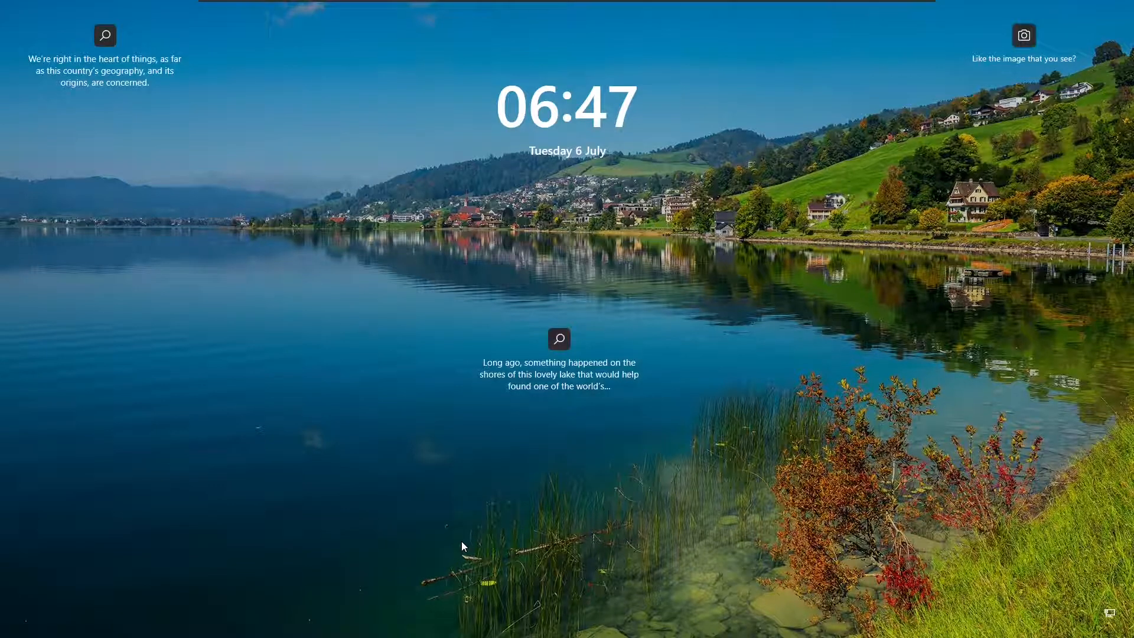
{"action": "left_click", "coordinate": [969, 333]}
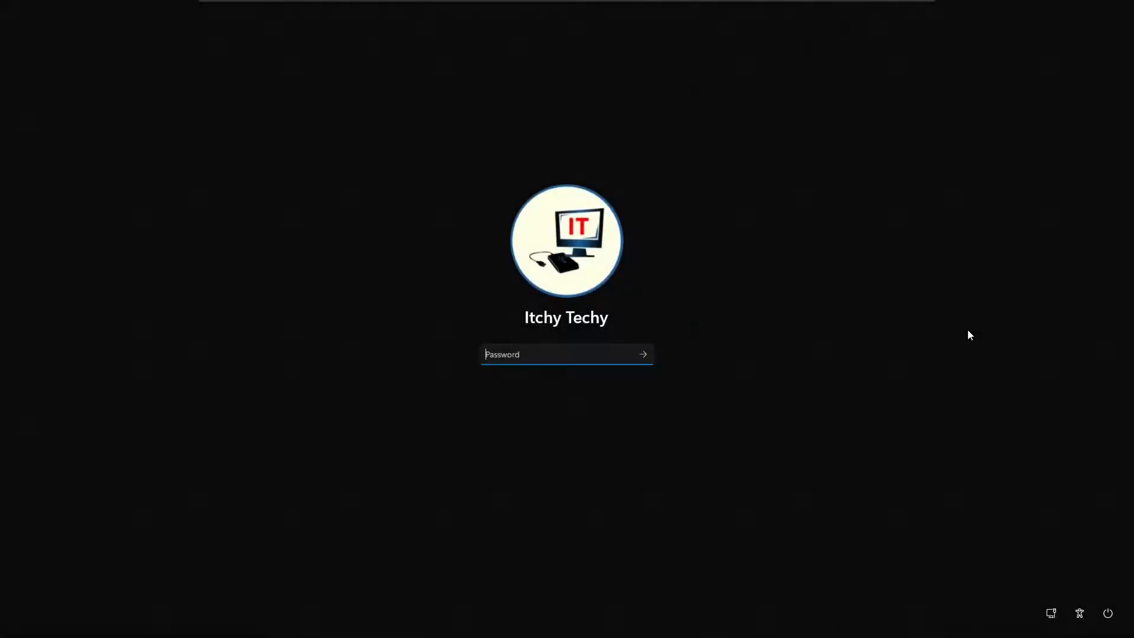
{"action": "type", "text": "••••"}
{"action": "key", "text": "Return"}
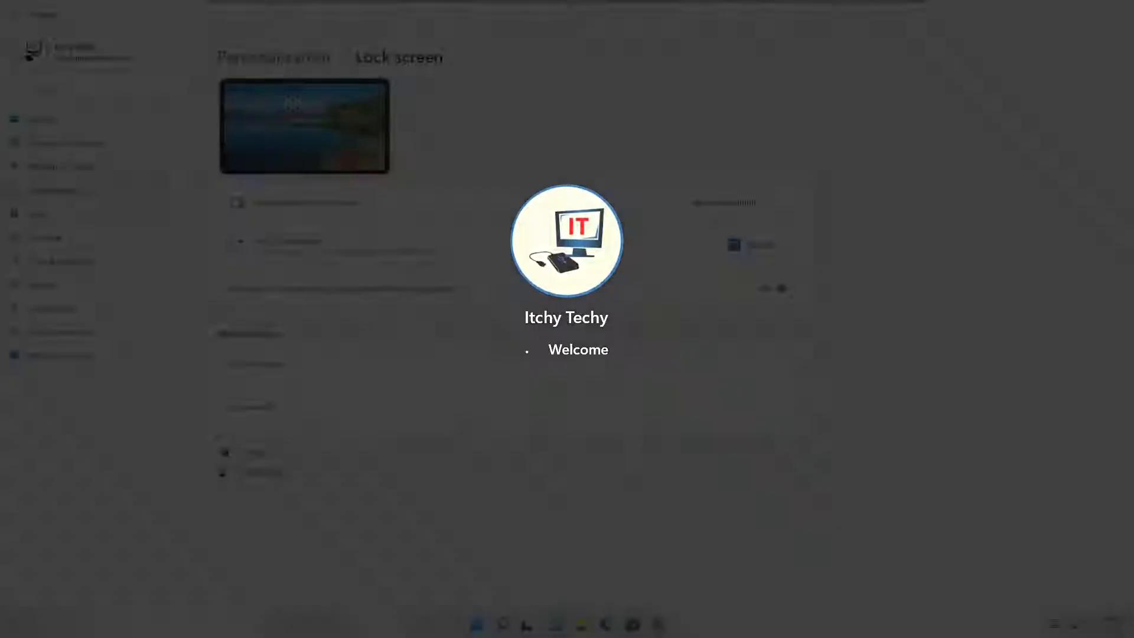
{"action": "left_click", "coordinate": [940, 397]}
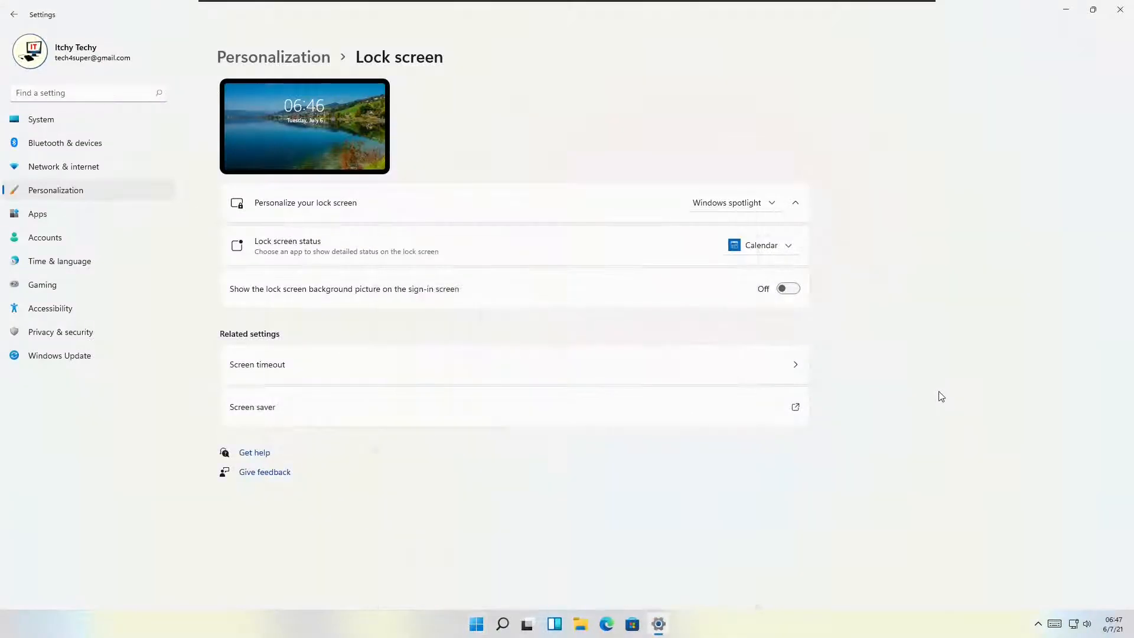
Turn the sign-in screen's background picture back on, then check it by locking the PC and signing in with the account password.
{"action": "left_click", "coordinate": [793, 290]}
{"action": "left_click", "coordinate": [476, 623]}
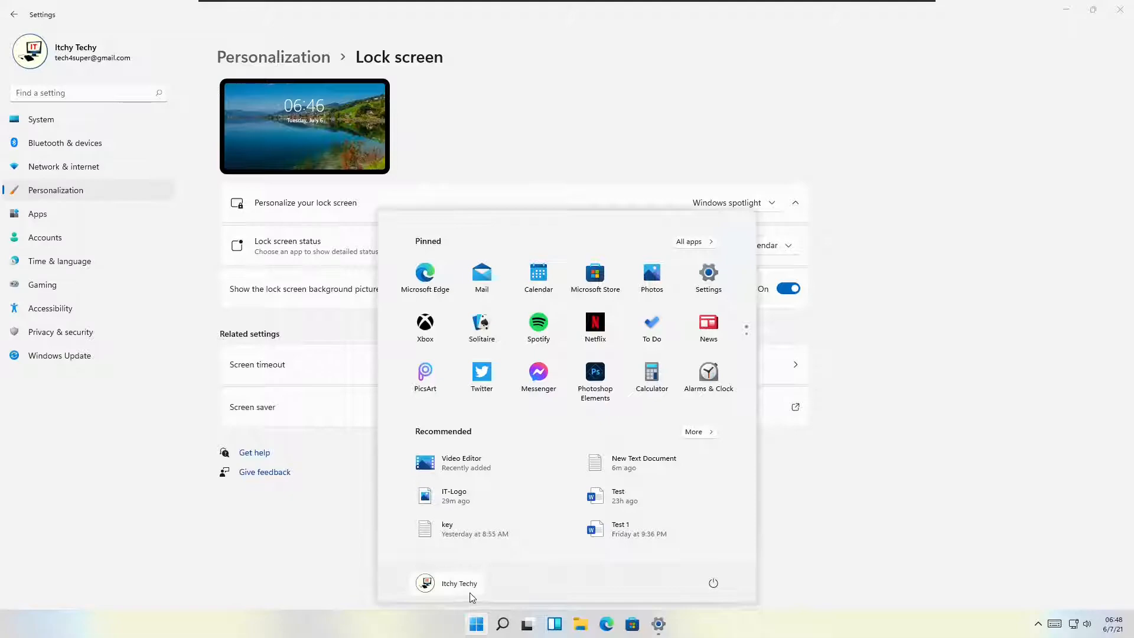
{"action": "left_click", "coordinate": [470, 592]}
{"action": "left_click", "coordinate": [445, 544]}
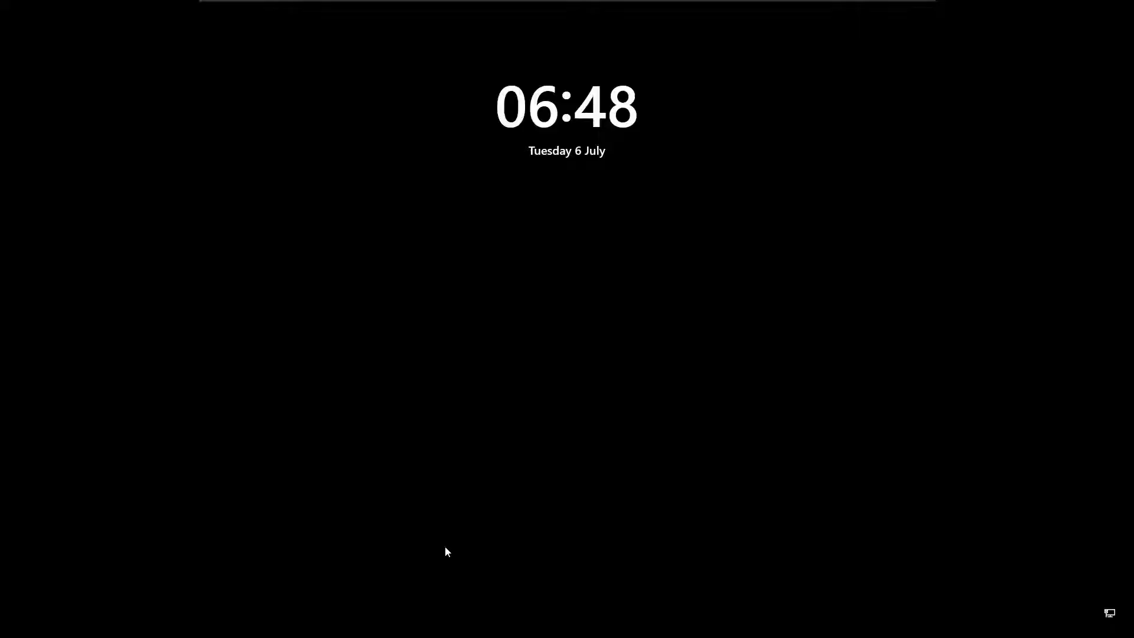
{"action": "left_click", "coordinate": [768, 373]}
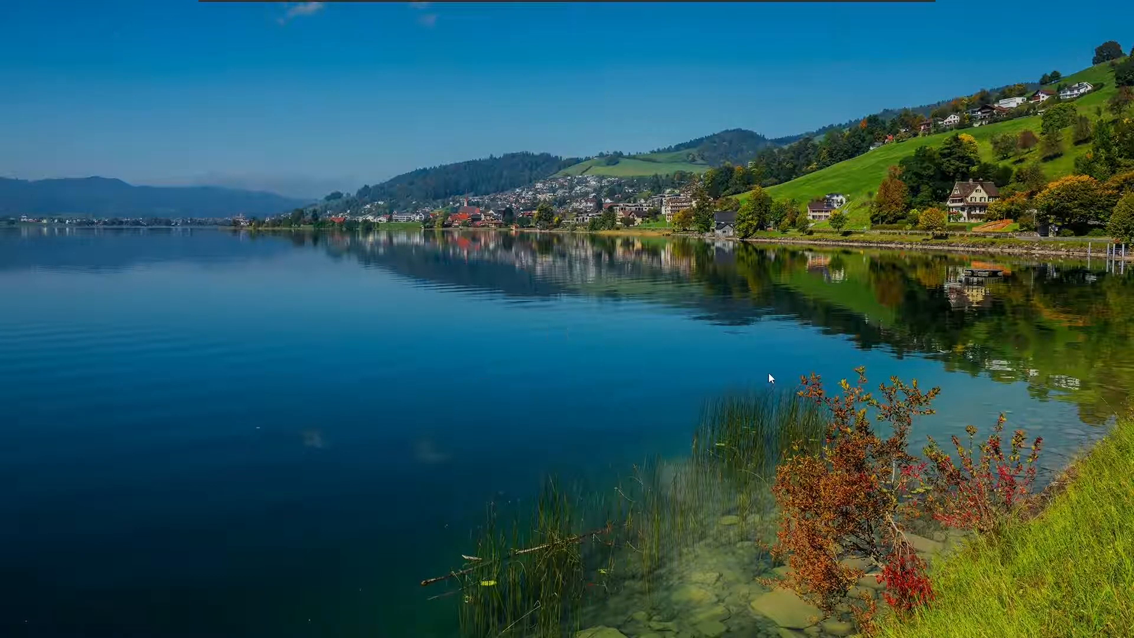
{"action": "type", "text": "••"}
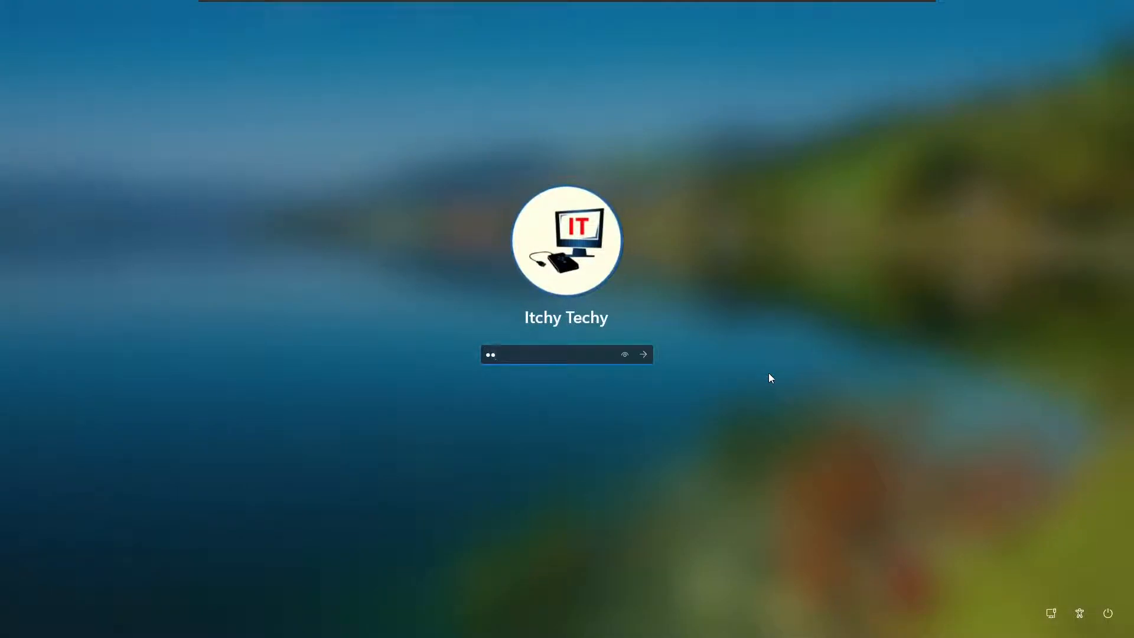
{"action": "key", "text": "Return"}
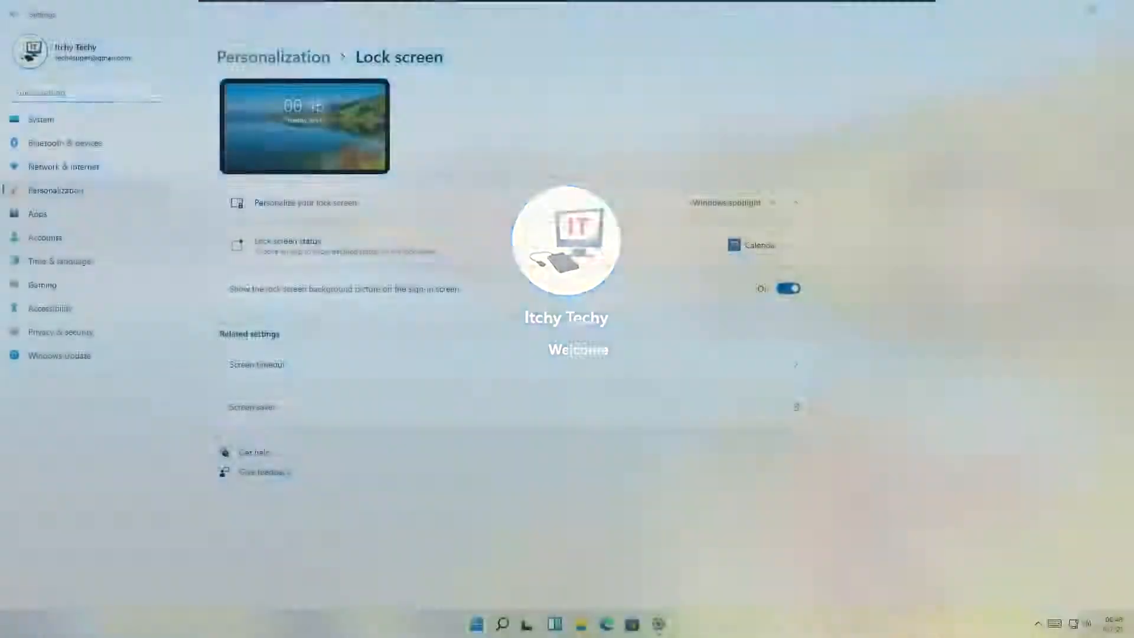
Open the touch keyboard personalization settings and look through the keyboard themes, key background and key text size options.
{"action": "left_click", "coordinate": [947, 340]}
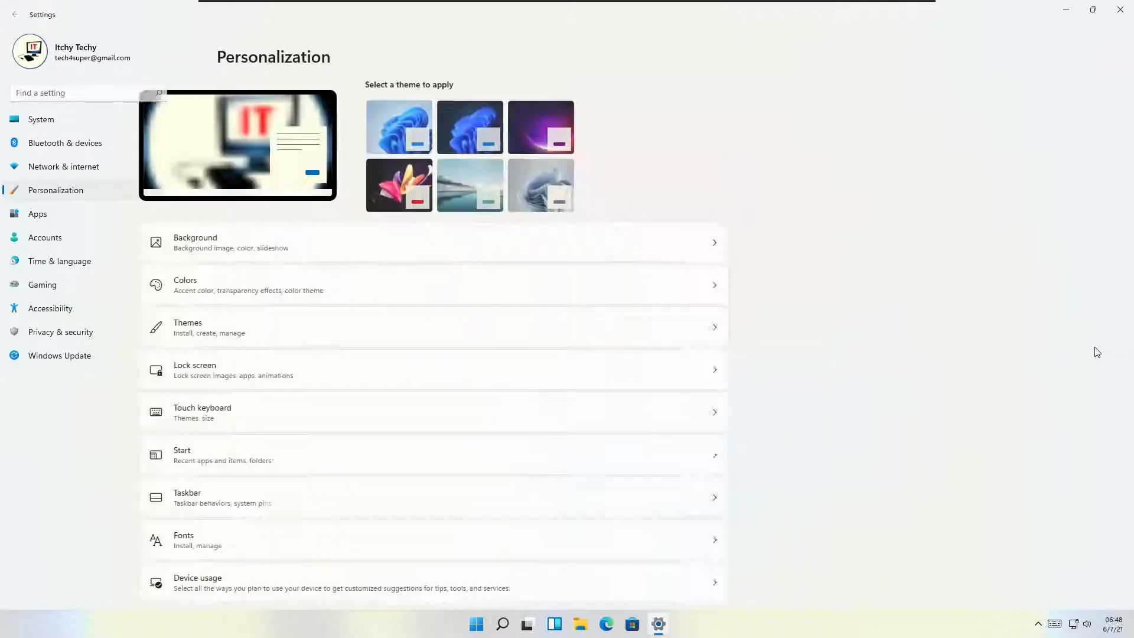
{"action": "scroll", "coordinate": [1020, 384], "scroll_direction": "down", "scroll_amount": 2}
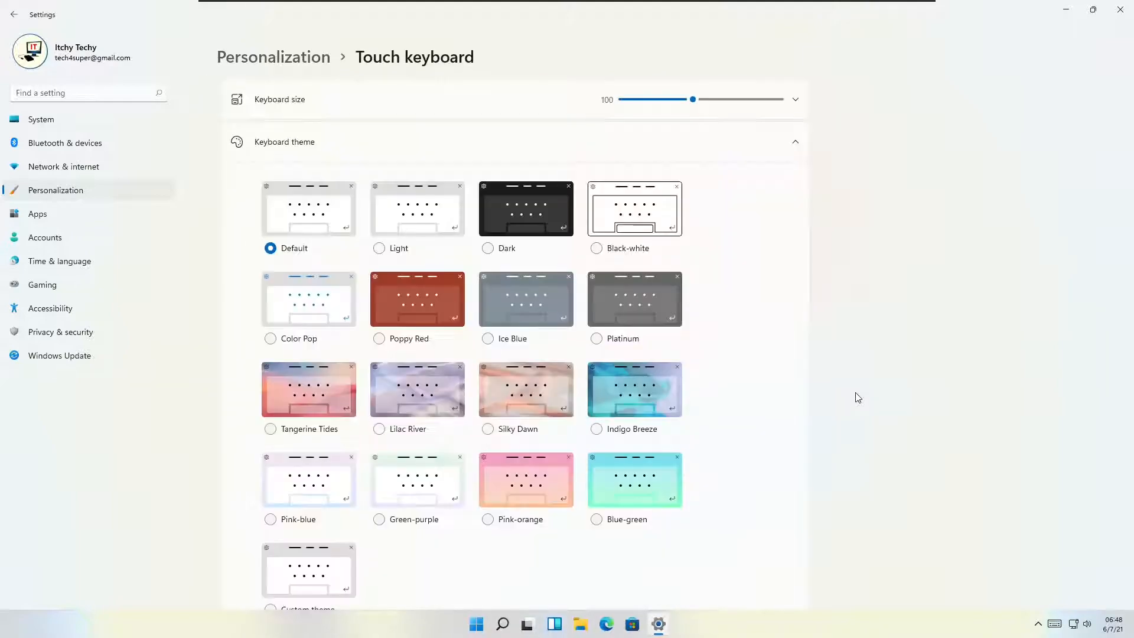
{"action": "scroll", "coordinate": [756, 370], "scroll_direction": "down", "scroll_amount": 5}
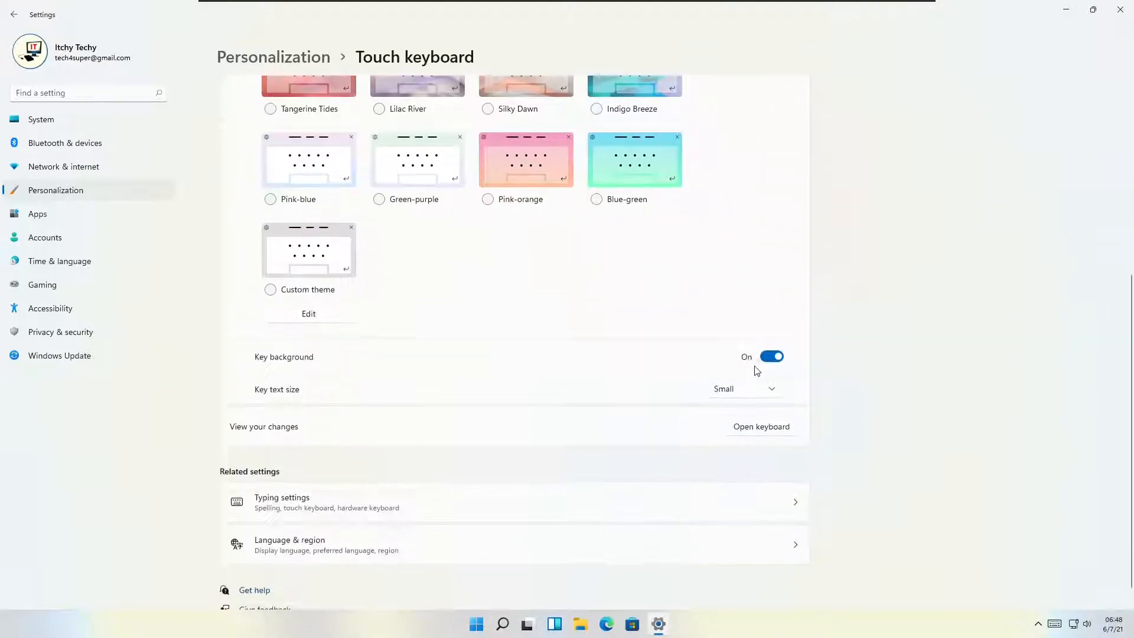
{"action": "scroll", "coordinate": [758, 371], "scroll_direction": "up", "scroll_amount": 5}
Show the touch keyboard, try the Dark, Light, Poppy Red, Ice Blue and Platinum themes on it, and set the theme back to Default.
{"action": "left_click", "coordinate": [527, 238]}
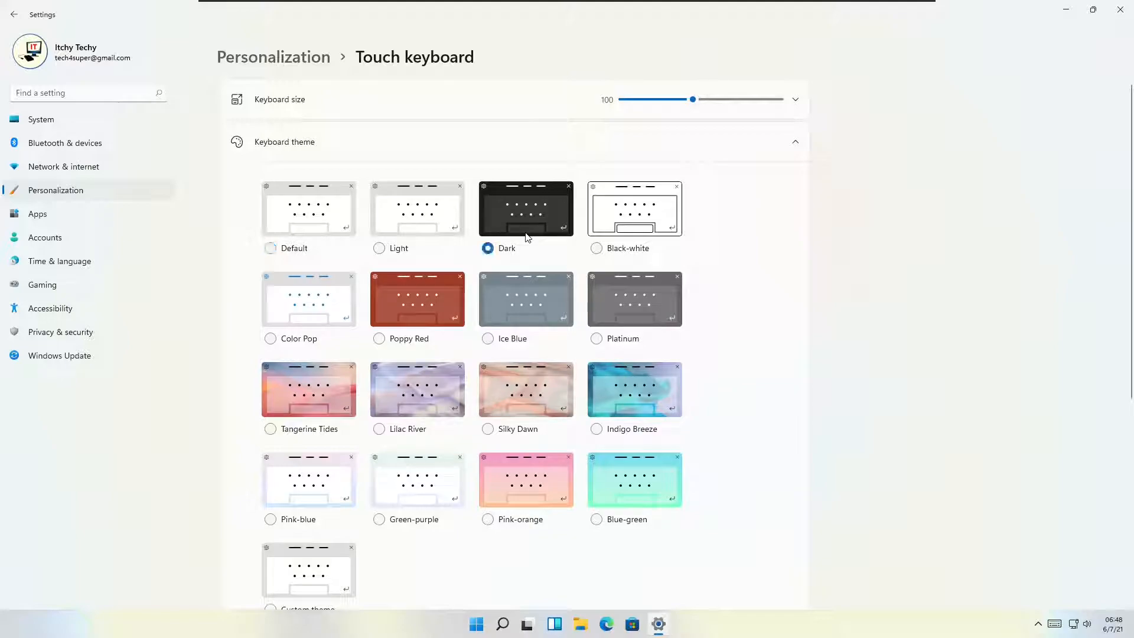
{"action": "left_click", "coordinate": [1056, 625]}
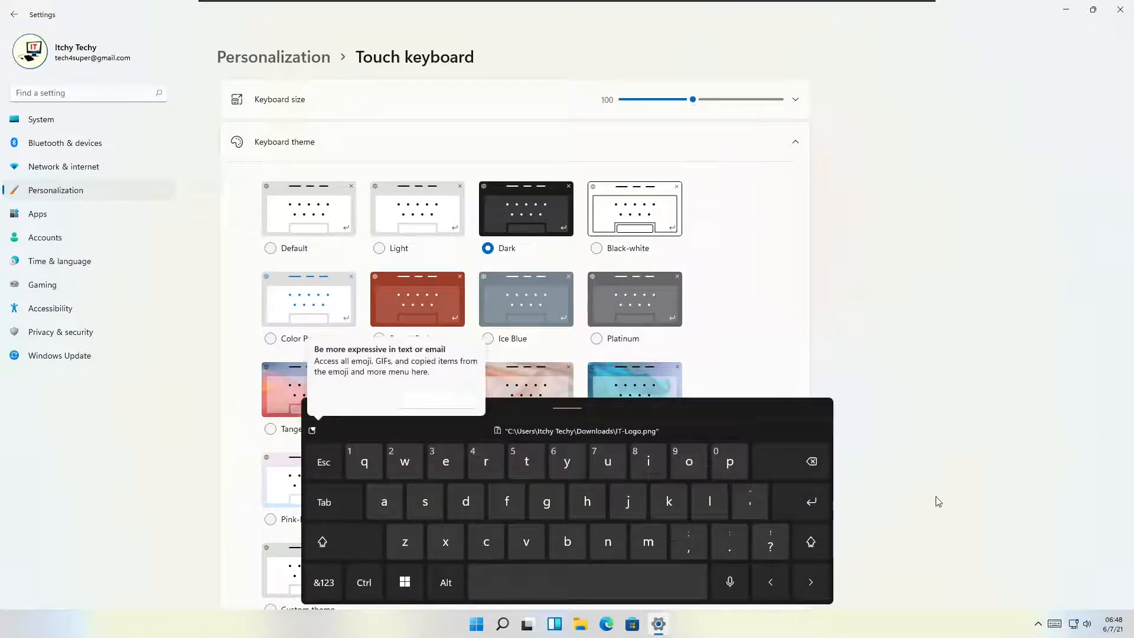
{"action": "left_click", "coordinate": [399, 232]}
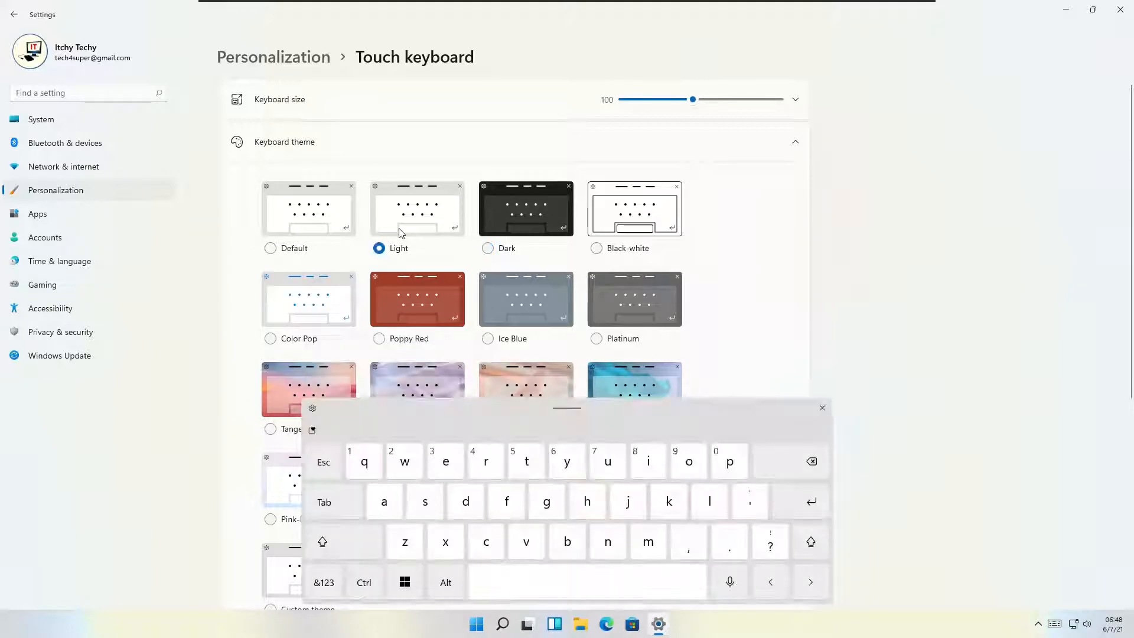
{"action": "left_click", "coordinate": [305, 219]}
{"action": "left_click", "coordinate": [392, 296]}
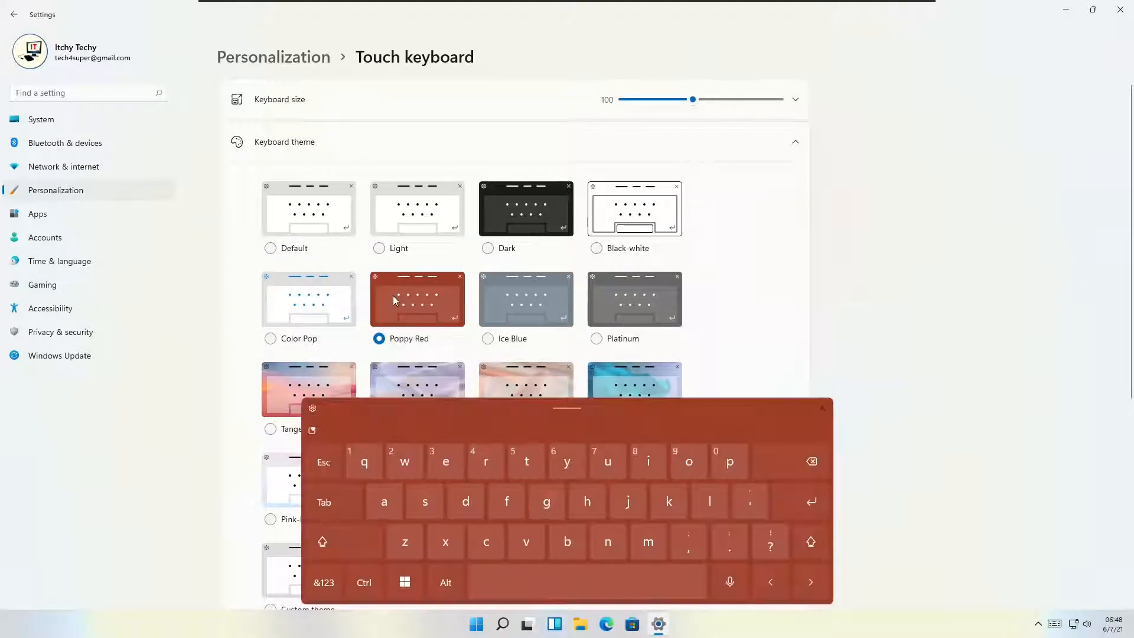
{"action": "left_click", "coordinate": [530, 312]}
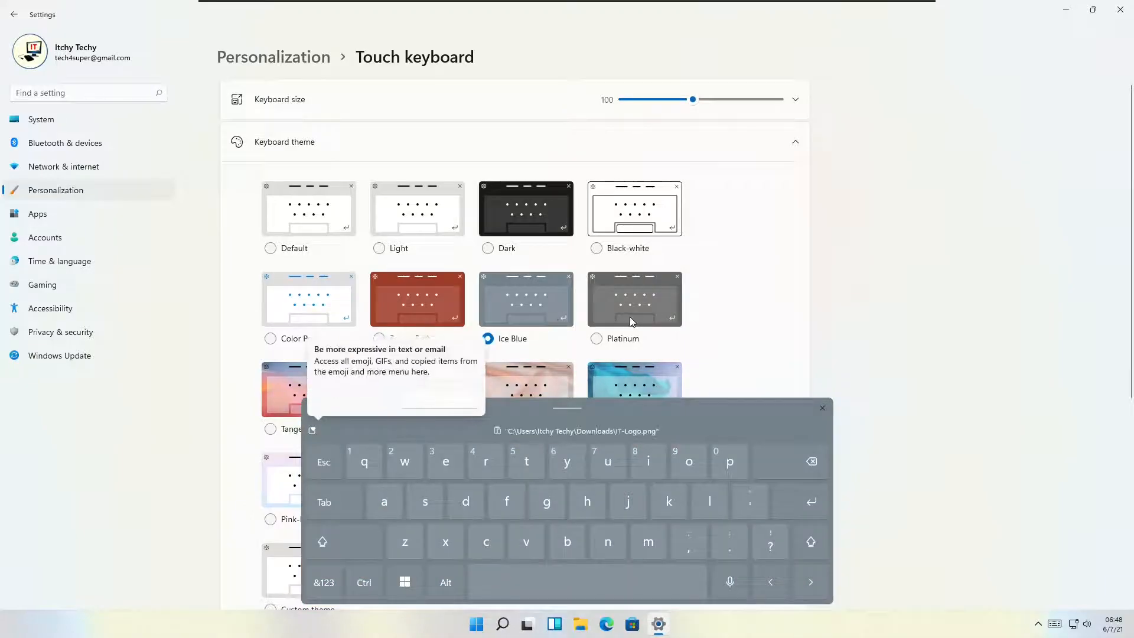
{"action": "left_click", "coordinate": [632, 322]}
{"action": "left_click", "coordinate": [302, 214]}
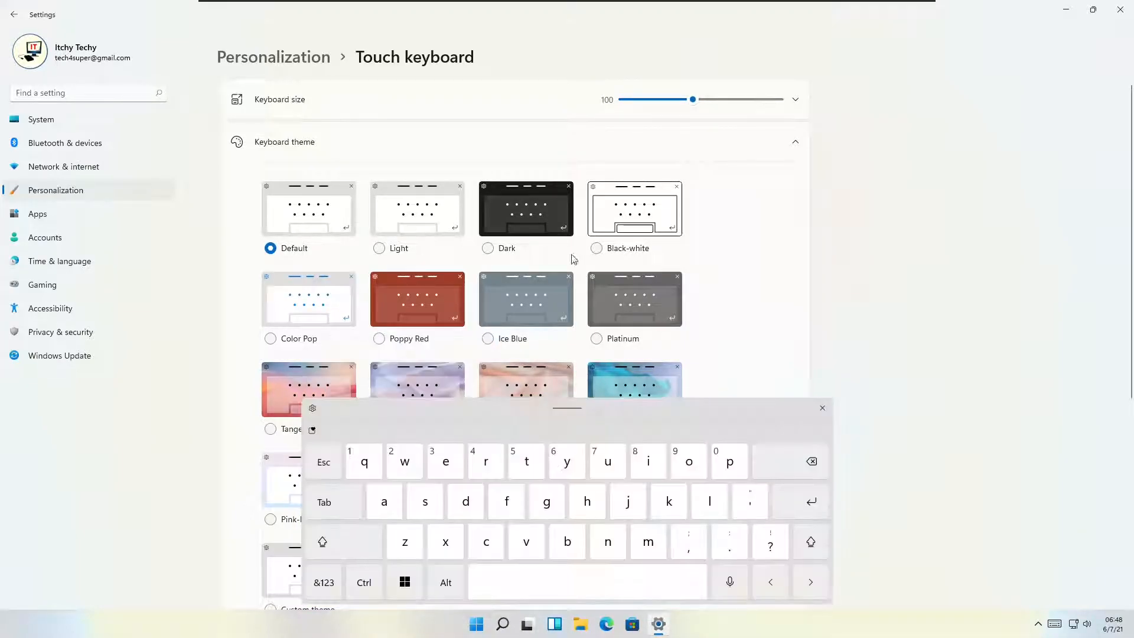
Set the touch keyboard size to 130, view its reset option, and return to the personalization page.
{"action": "left_click", "coordinate": [741, 100]}
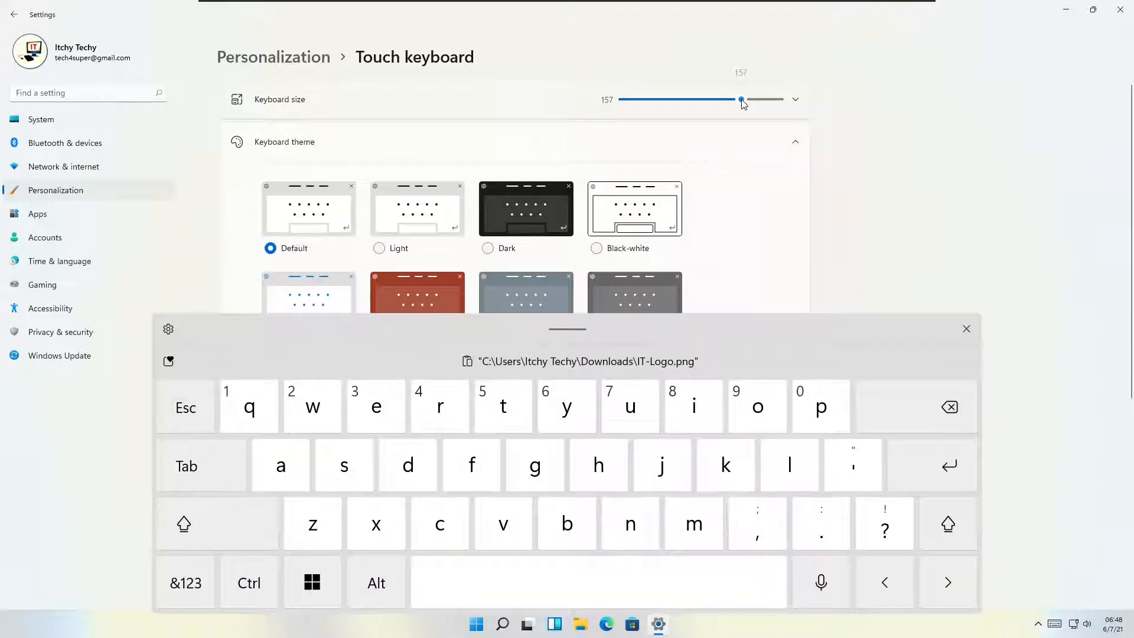
{"action": "left_click_drag", "start_coordinate": [742, 100], "coordinate": [718, 100]}
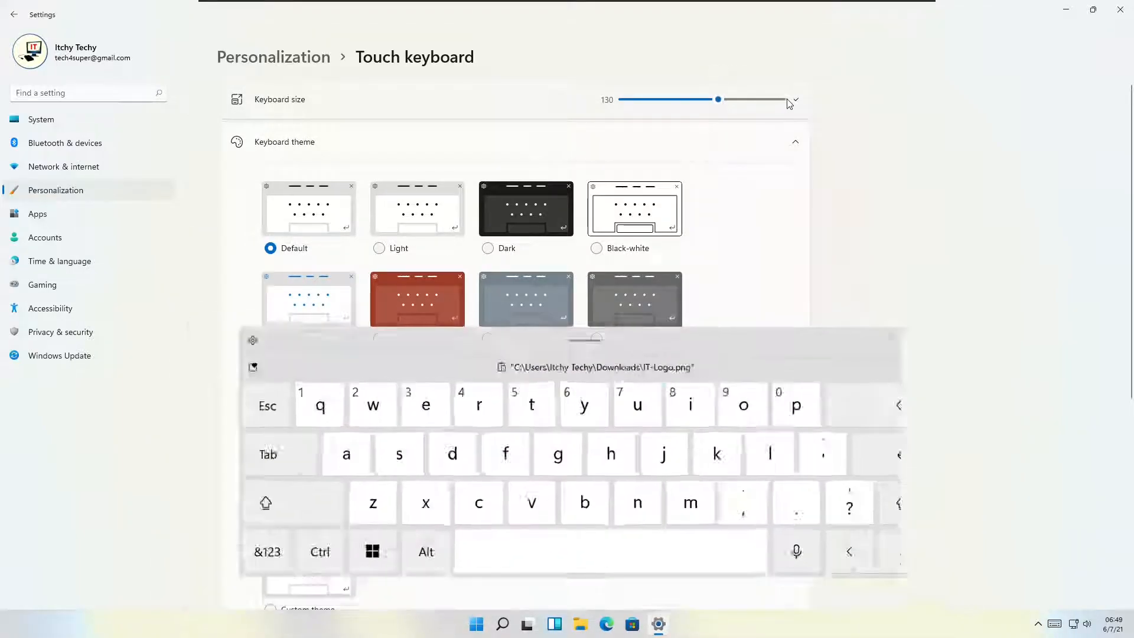
{"action": "left_click", "coordinate": [797, 101]}
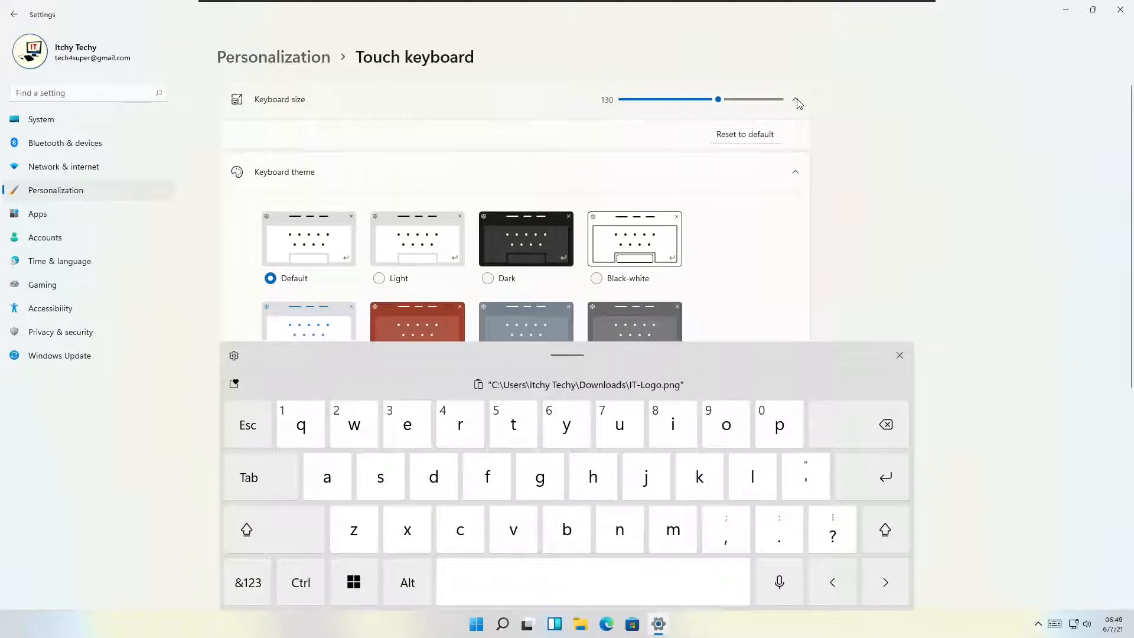
{"action": "left_click", "coordinate": [796, 101]}
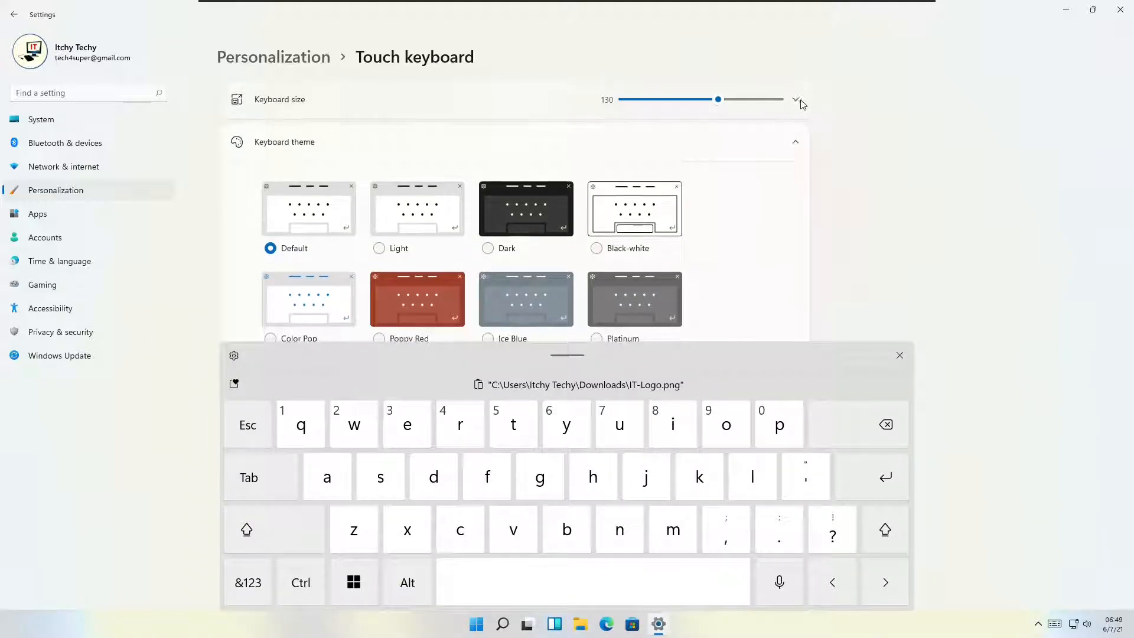
{"action": "left_click", "coordinate": [13, 15]}
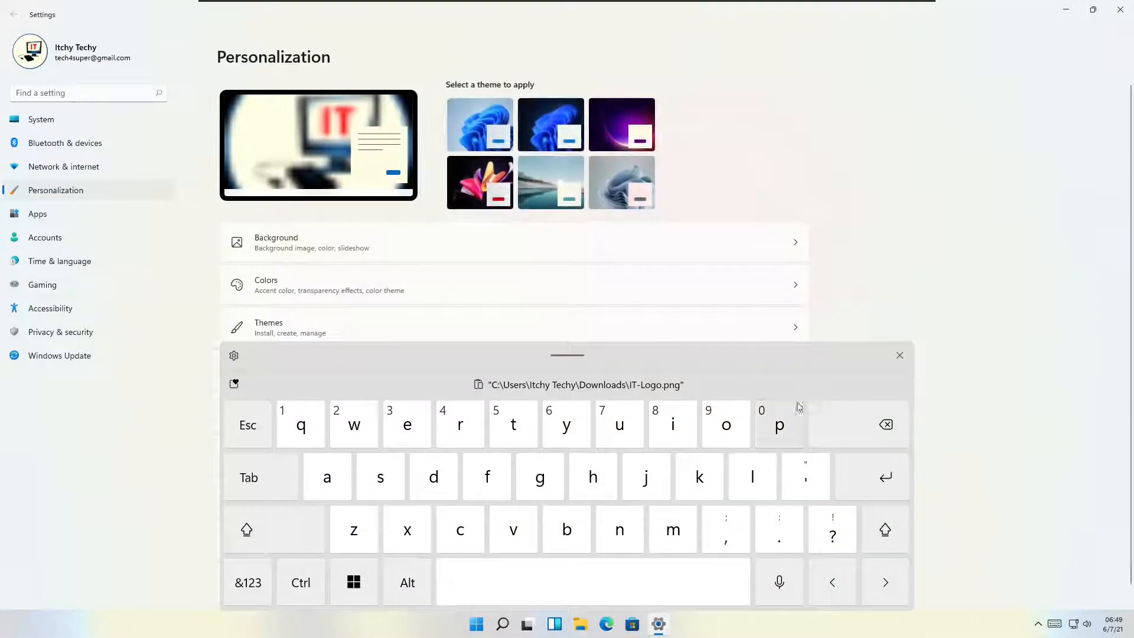
Close the touch keyboard, open the Start personalization settings, and view the Start menu's pinned and recommended items.
{"action": "left_click", "coordinate": [899, 358]}
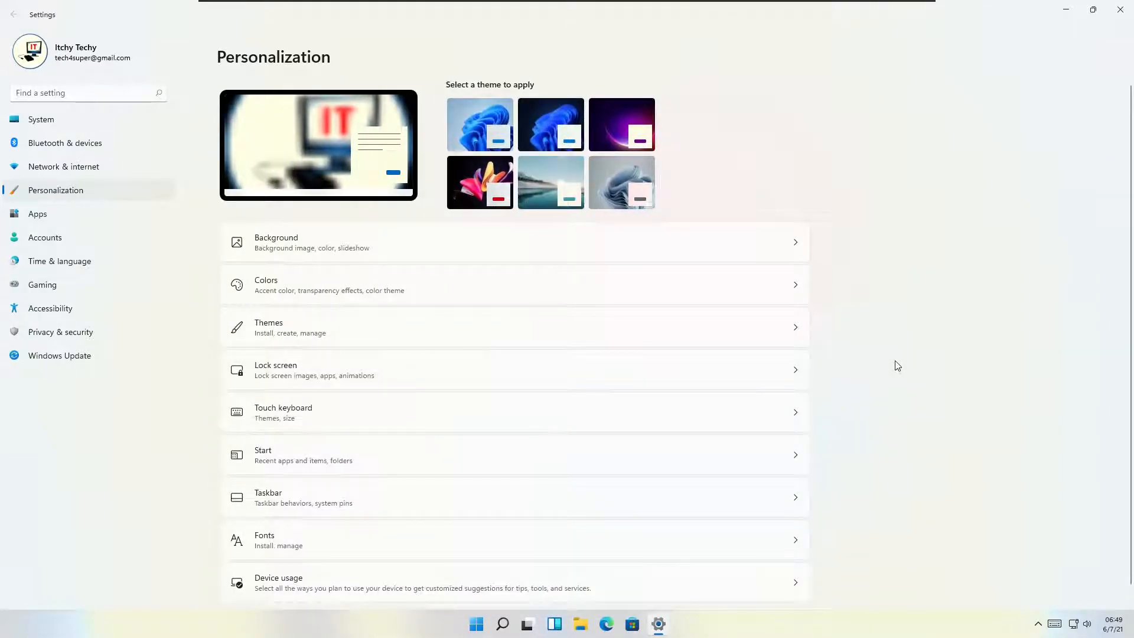
{"action": "scroll", "coordinate": [896, 365], "scroll_direction": "down", "scroll_amount": 1}
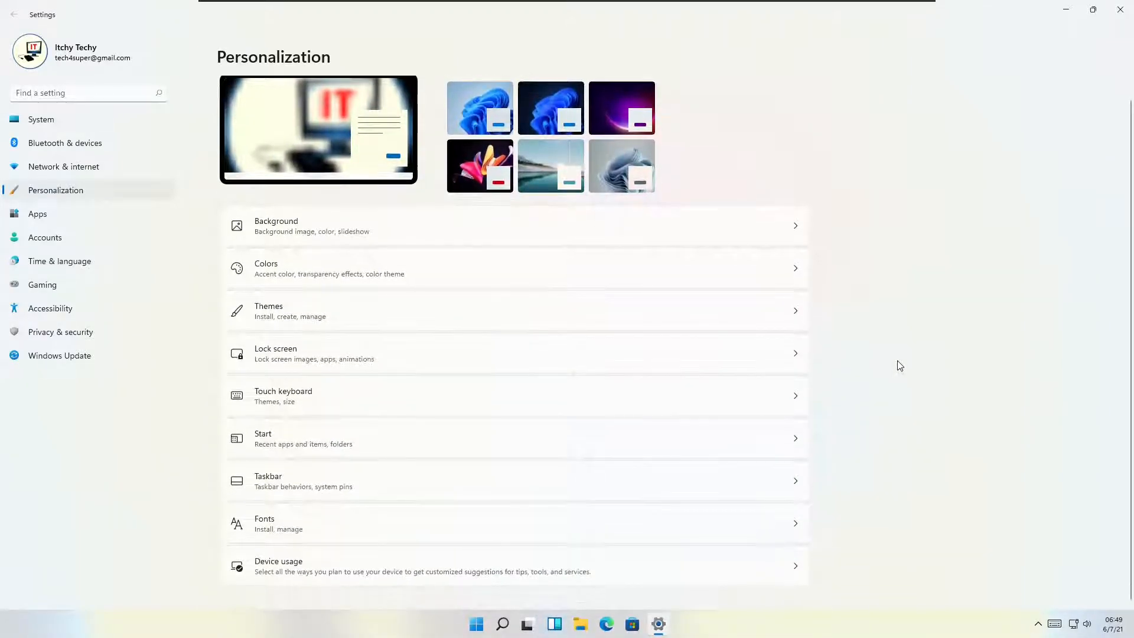
{"action": "left_click", "coordinate": [576, 446]}
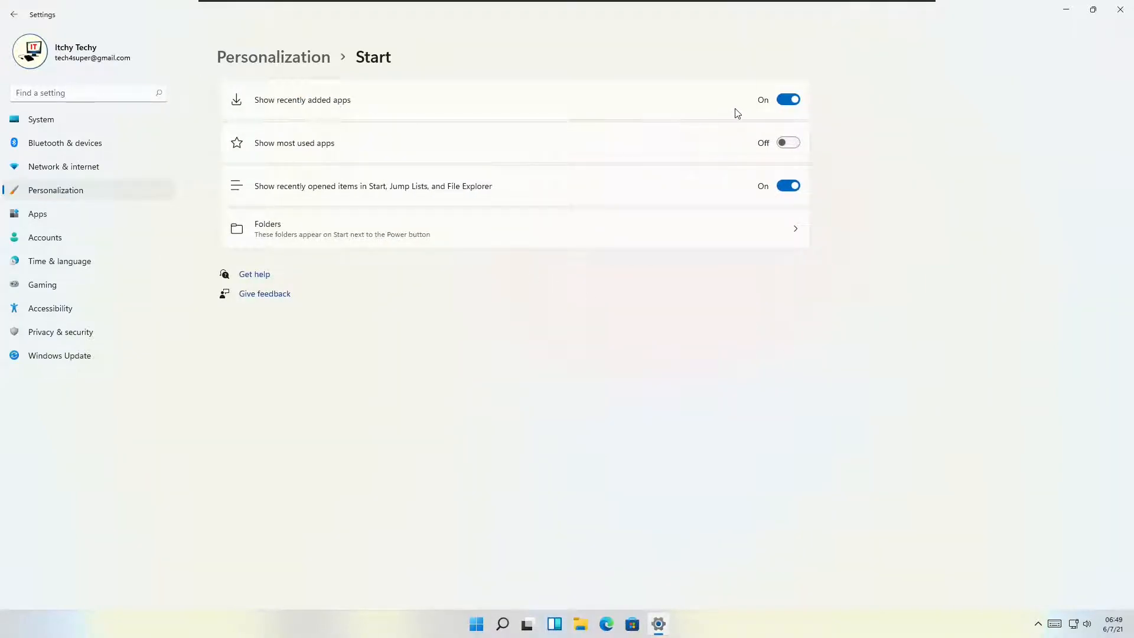
{"action": "left_click", "coordinate": [479, 626]}
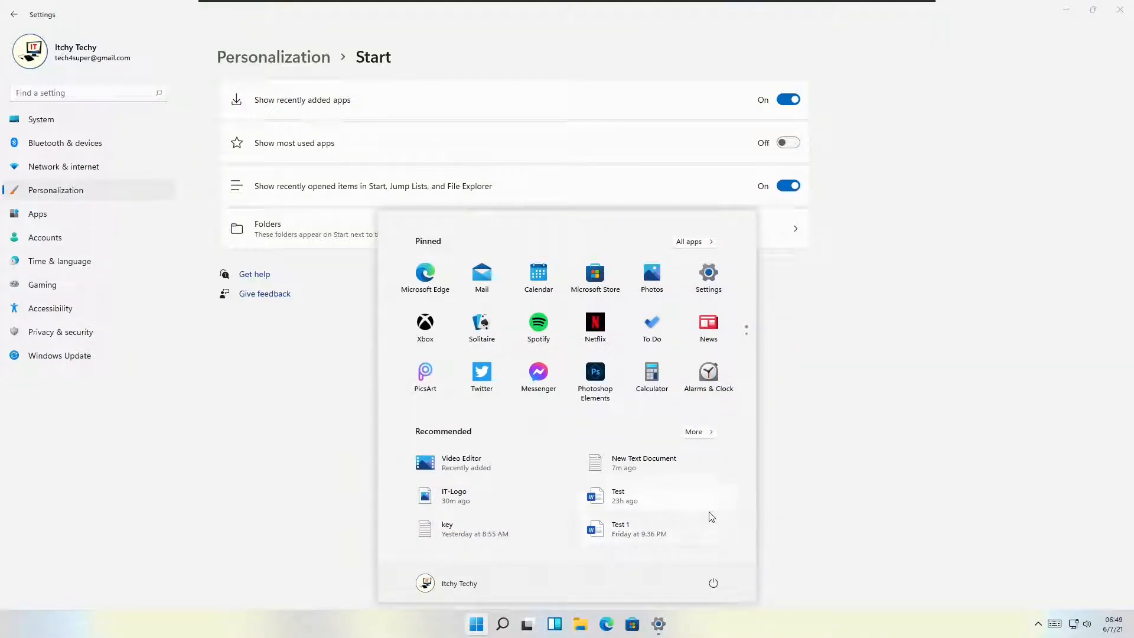
Turn off showing recently added apps, and check the Start menu's recommended items and pinned apps.
{"action": "left_click", "coordinate": [786, 101]}
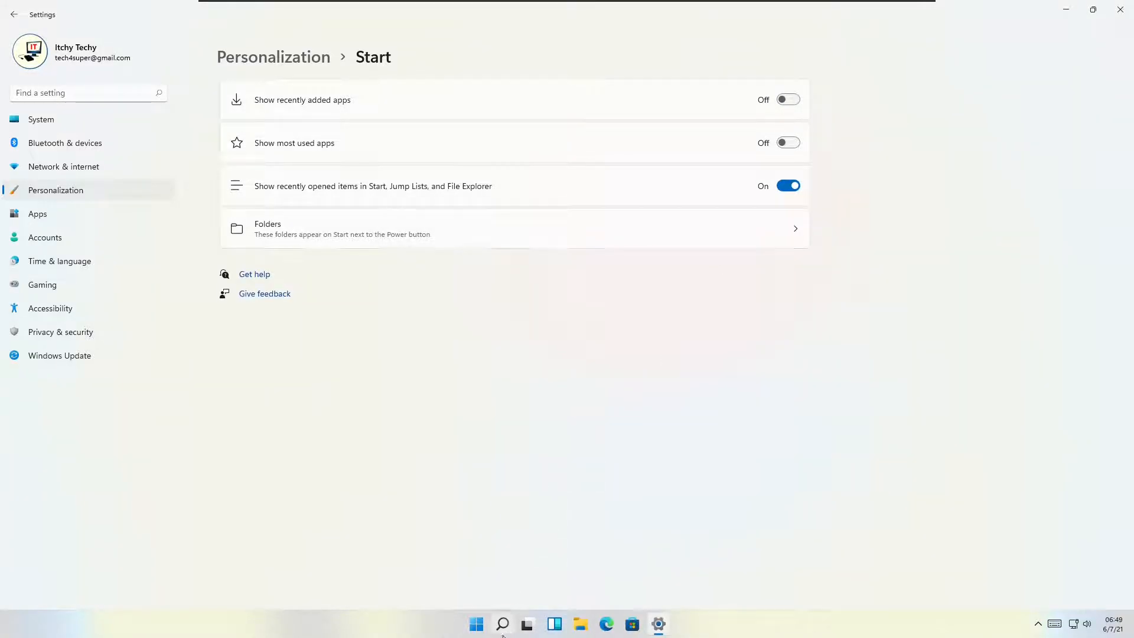
{"action": "left_click", "coordinate": [476, 625]}
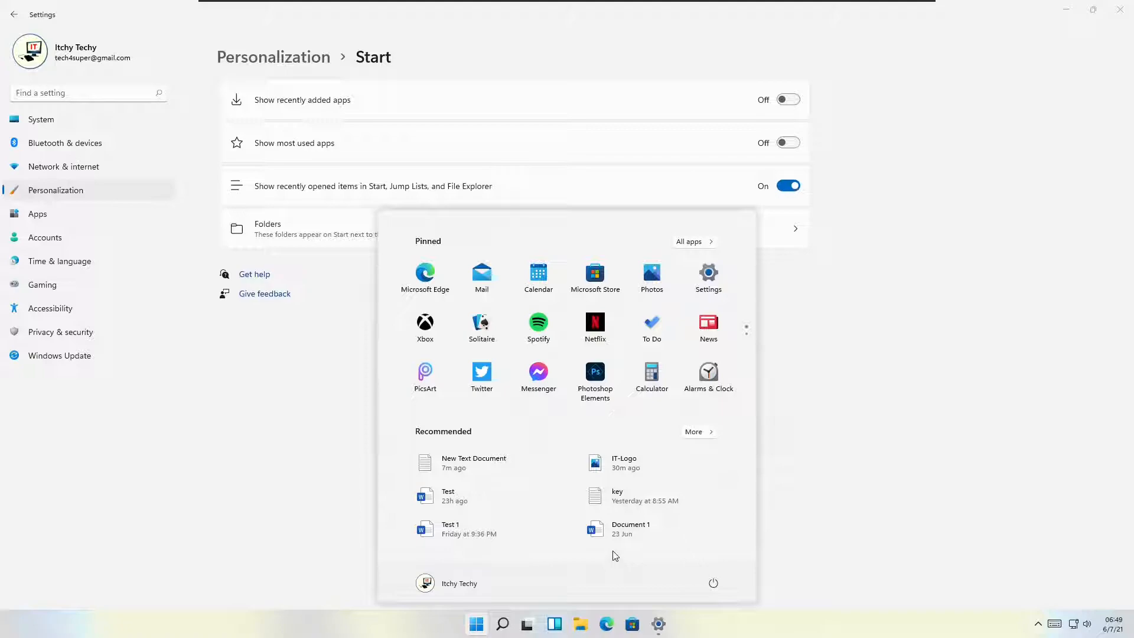
{"action": "scroll", "coordinate": [633, 380], "scroll_direction": "down", "scroll_amount": 2}
{"action": "scroll", "coordinate": [633, 382], "scroll_direction": "up", "scroll_amount": 1}
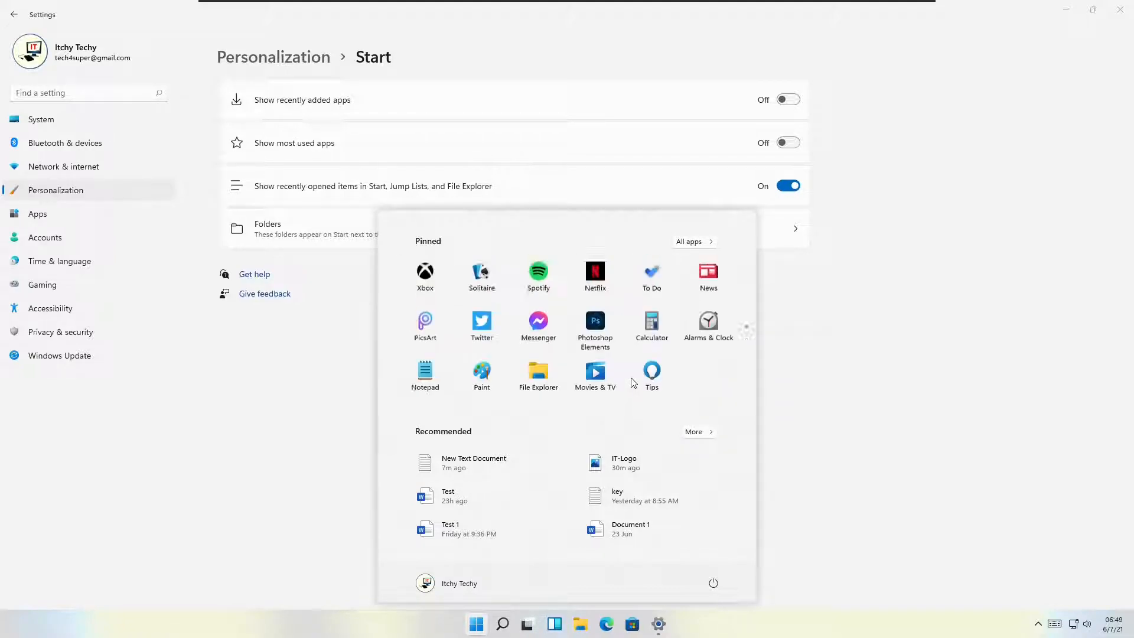
{"action": "scroll", "coordinate": [632, 383], "scroll_direction": "down", "scroll_amount": 1}
{"action": "scroll", "coordinate": [633, 382], "scroll_direction": "up", "scroll_amount": 1}
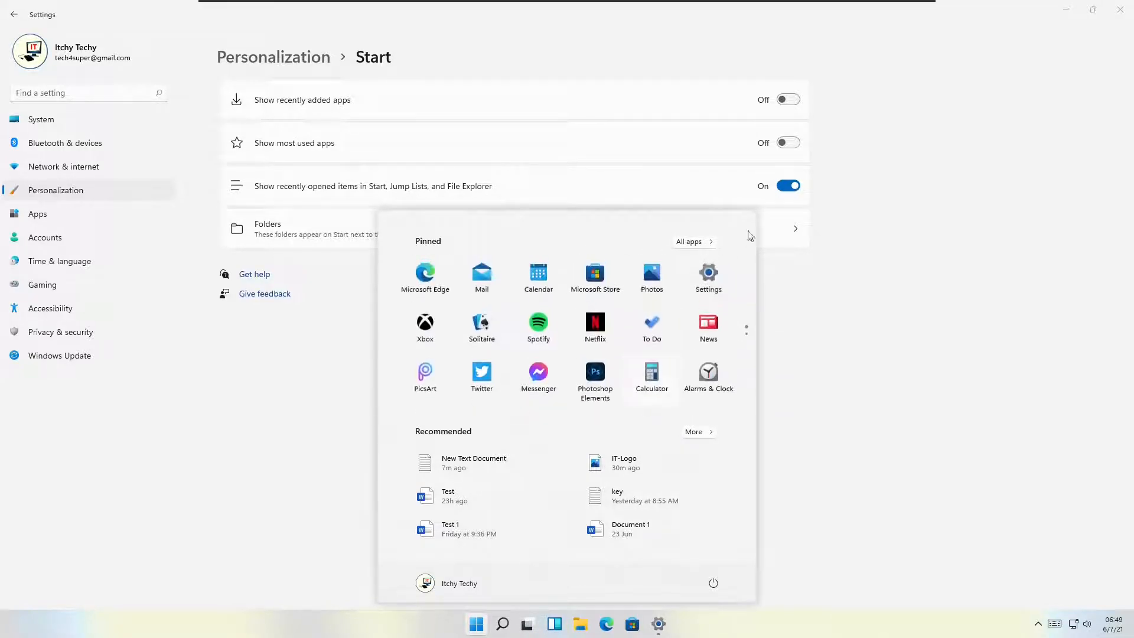
Turn showing recently added apps back on, and check the Start menu again.
{"action": "left_click", "coordinate": [792, 101]}
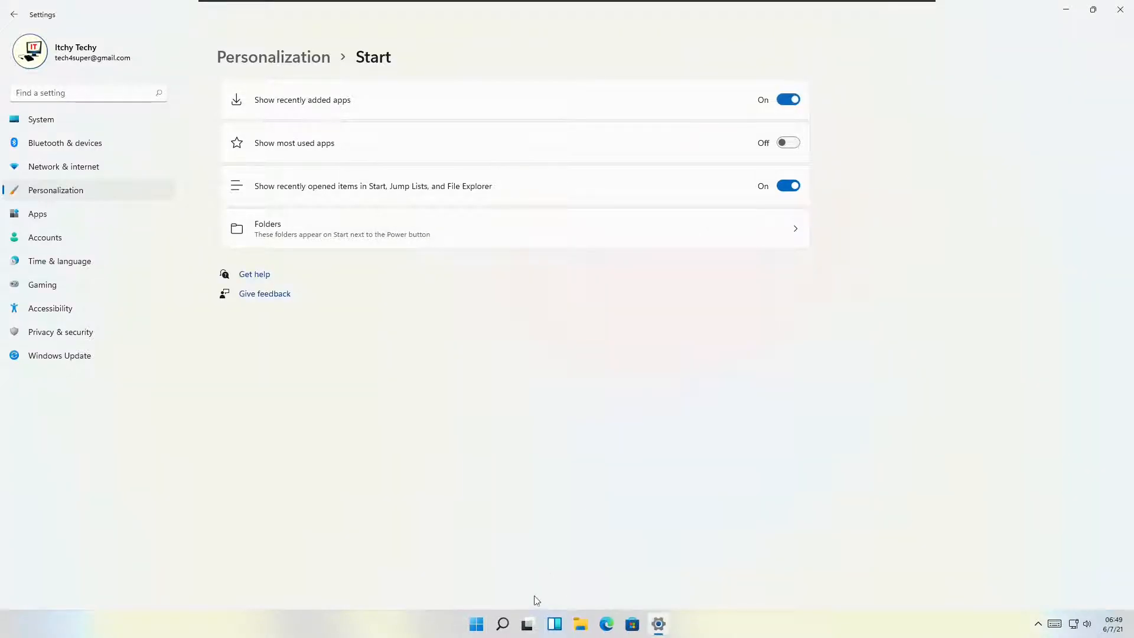
{"action": "left_click", "coordinate": [476, 624]}
{"action": "scroll", "coordinate": [636, 342], "scroll_direction": "down", "scroll_amount": 1}
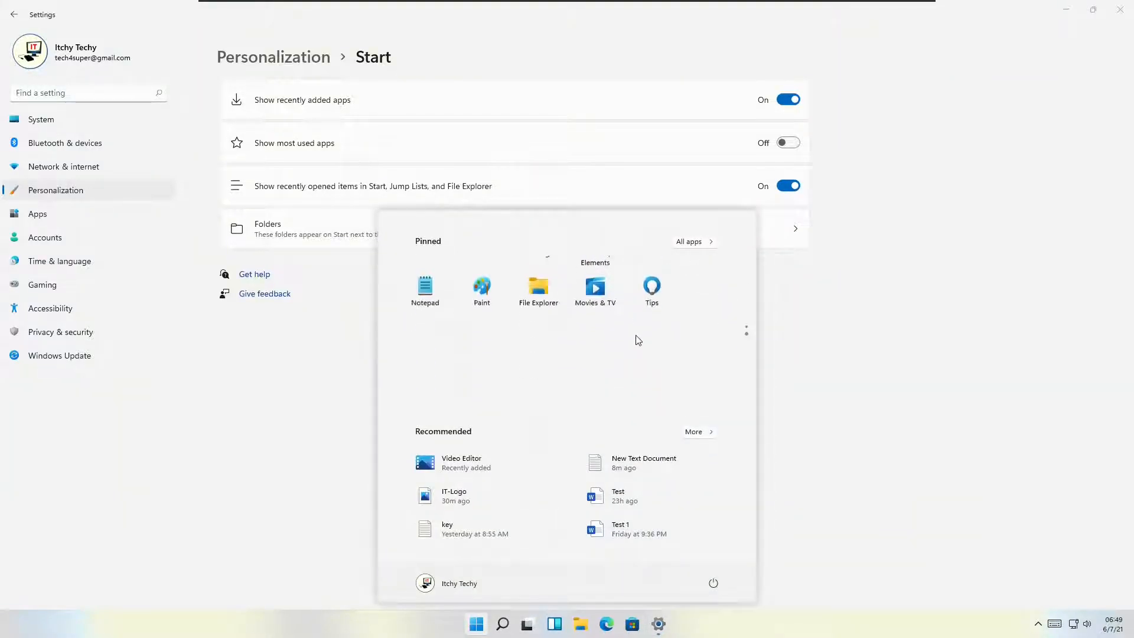
{"action": "scroll", "coordinate": [637, 341], "scroll_direction": "up", "scroll_amount": 1}
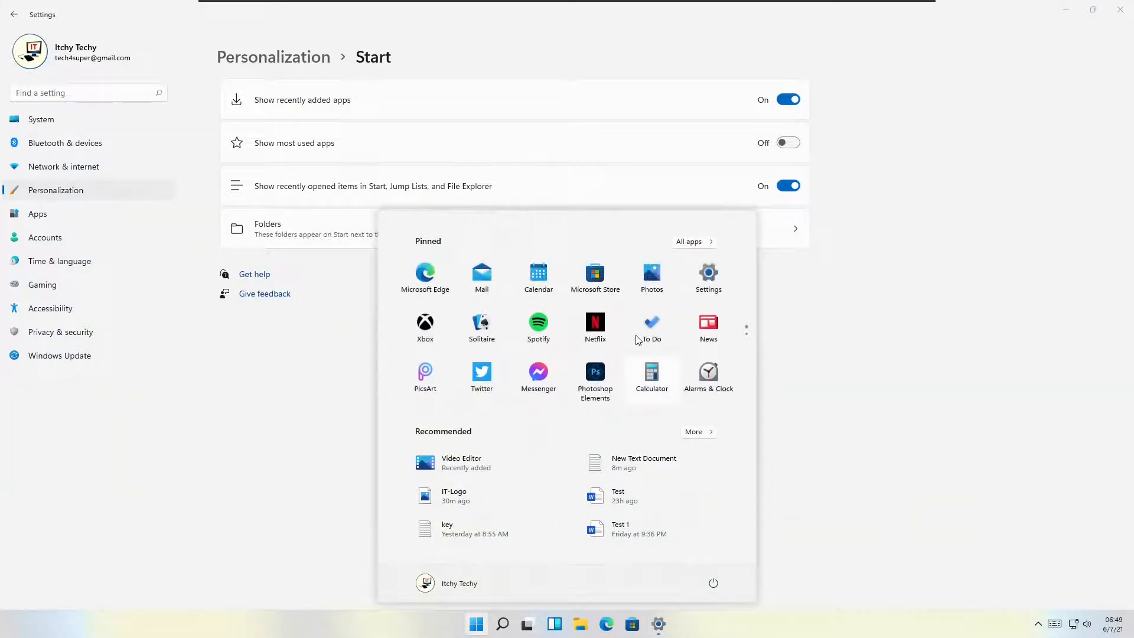
{"action": "left_click", "coordinate": [860, 335]}
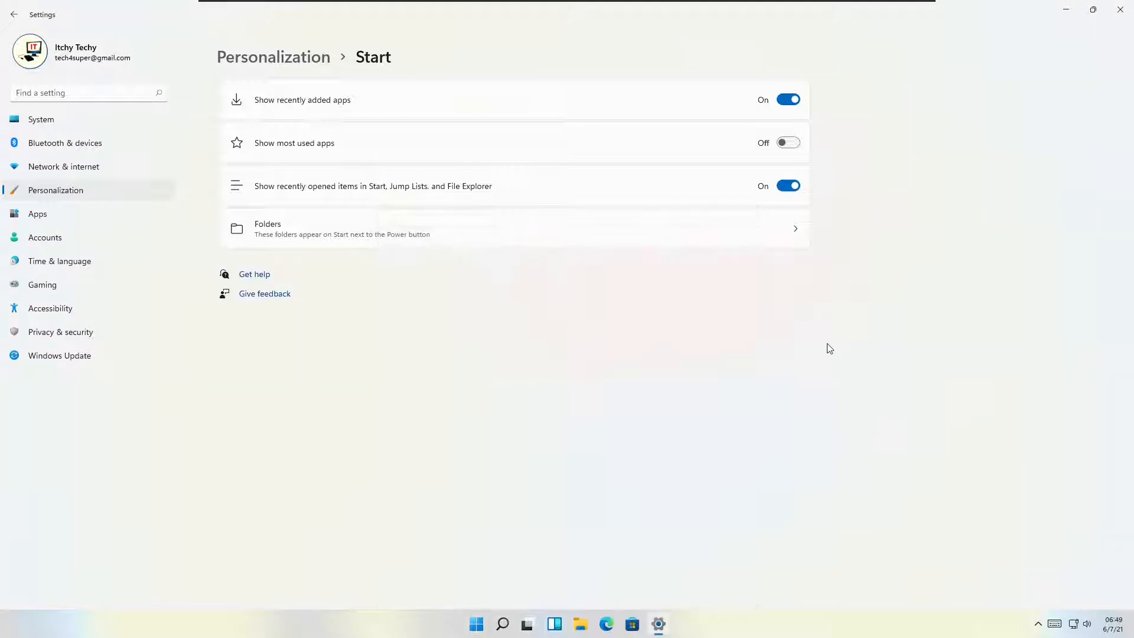
Turn on showing most used apps, and look through the pinned apps in the Start menu.
{"action": "left_click", "coordinate": [789, 143]}
{"action": "left_click", "coordinate": [477, 624]}
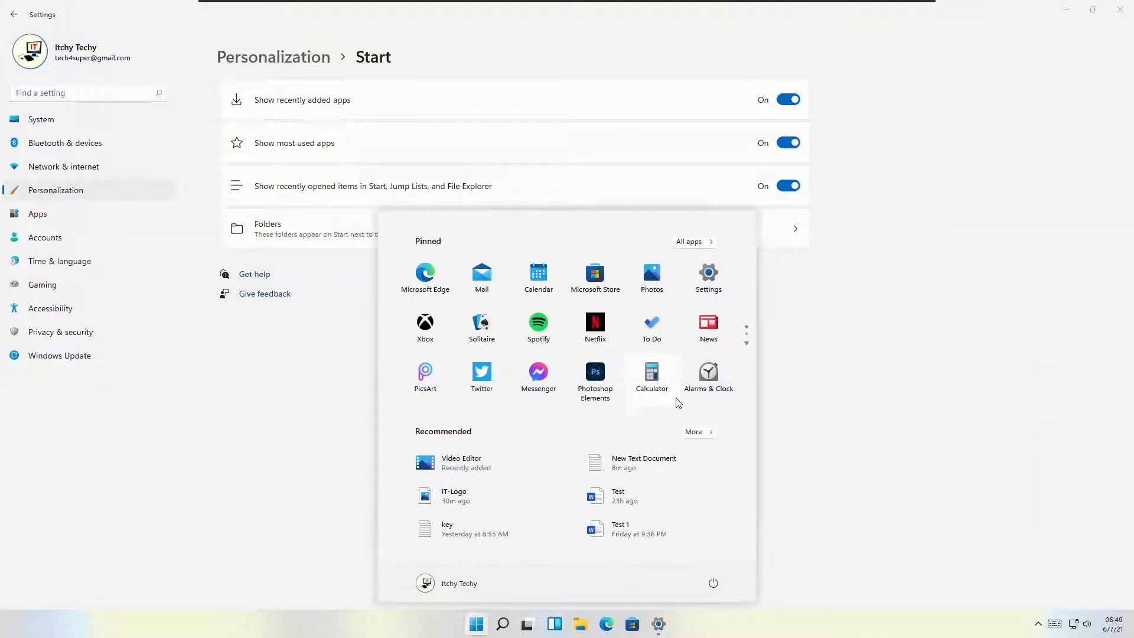
{"action": "scroll", "coordinate": [662, 373], "scroll_direction": "down", "scroll_amount": 1}
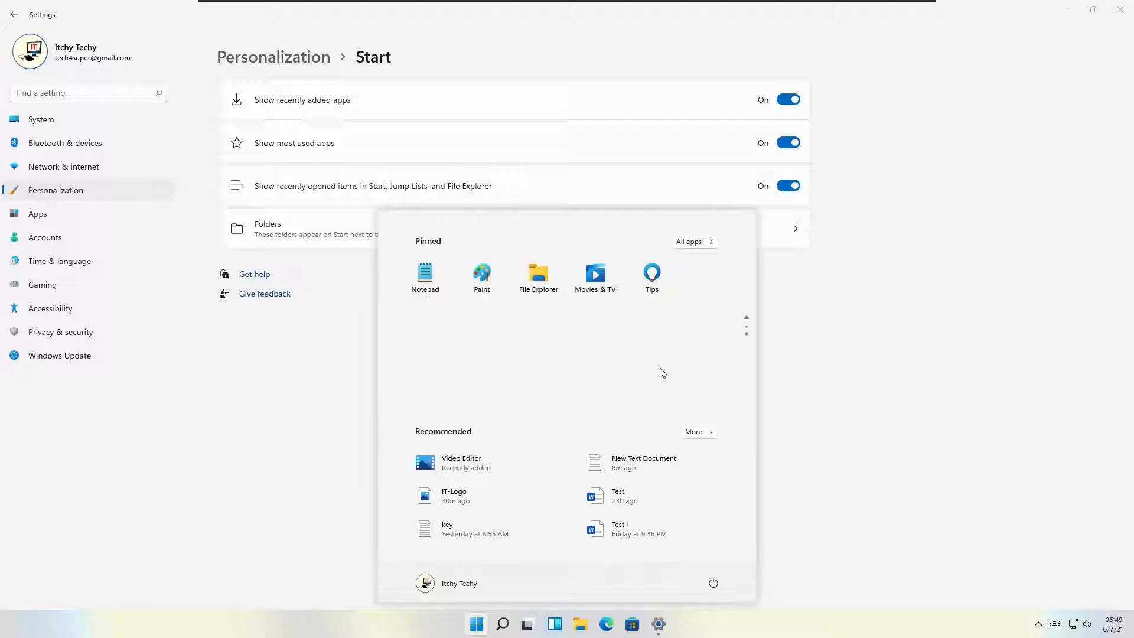
{"action": "scroll", "coordinate": [662, 372], "scroll_direction": "up", "scroll_amount": 1}
Turn showing most used apps back off, then check the Start menu and its full list of recommended items.
{"action": "left_click", "coordinate": [791, 144]}
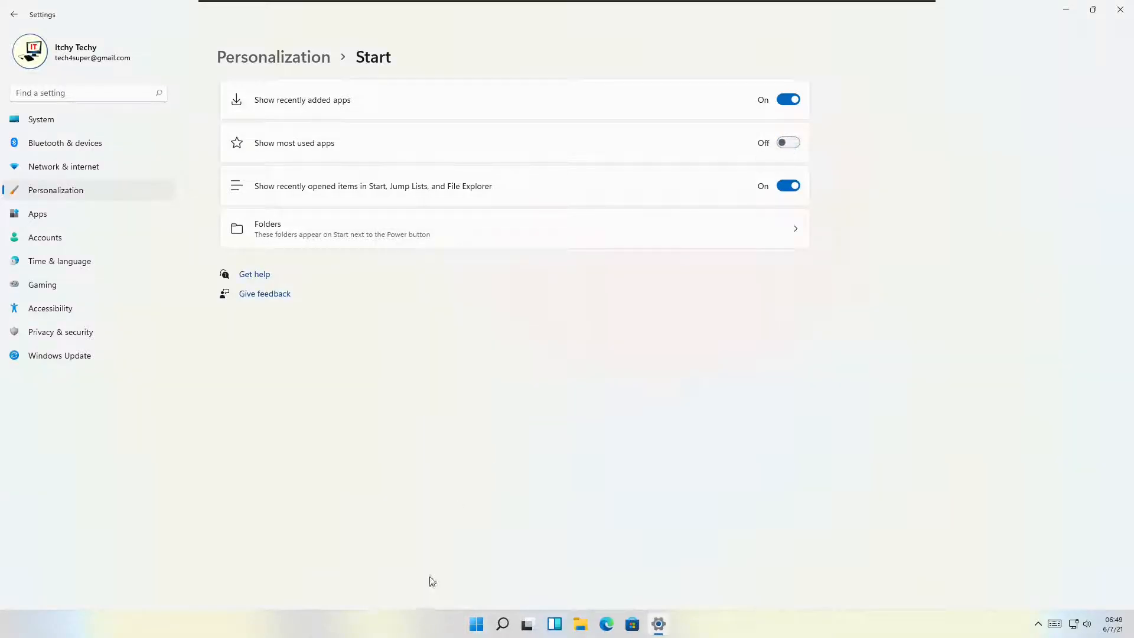
{"action": "left_click", "coordinate": [476, 623]}
{"action": "scroll", "coordinate": [631, 351], "scroll_direction": "down", "scroll_amount": 1}
{"action": "scroll", "coordinate": [631, 351], "scroll_direction": "up", "scroll_amount": 1}
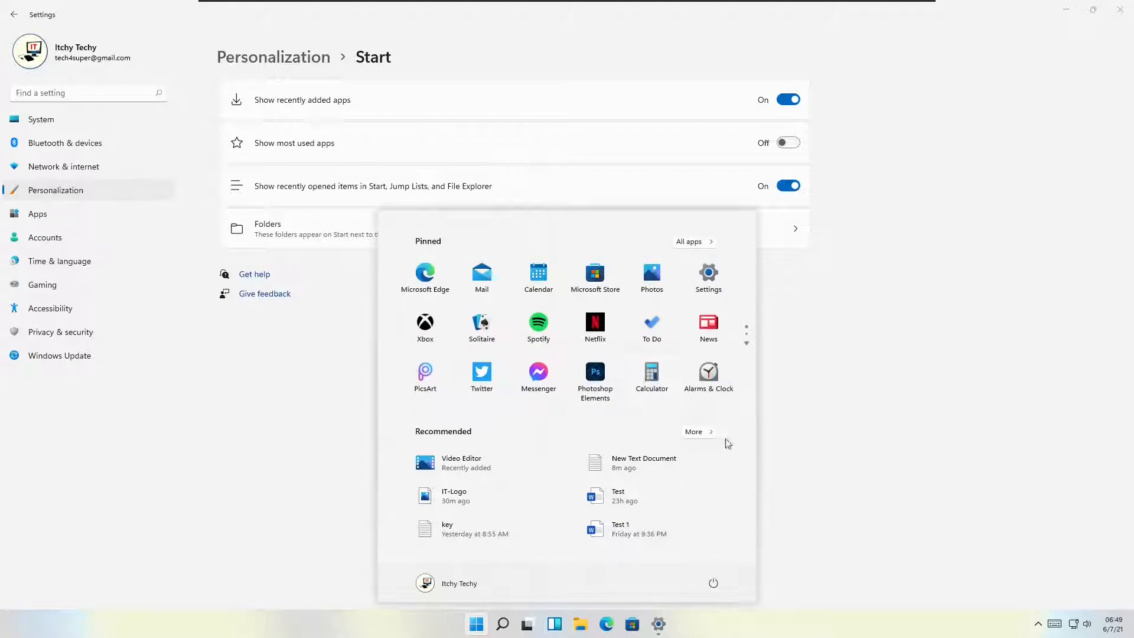
{"action": "left_click", "coordinate": [710, 436]}
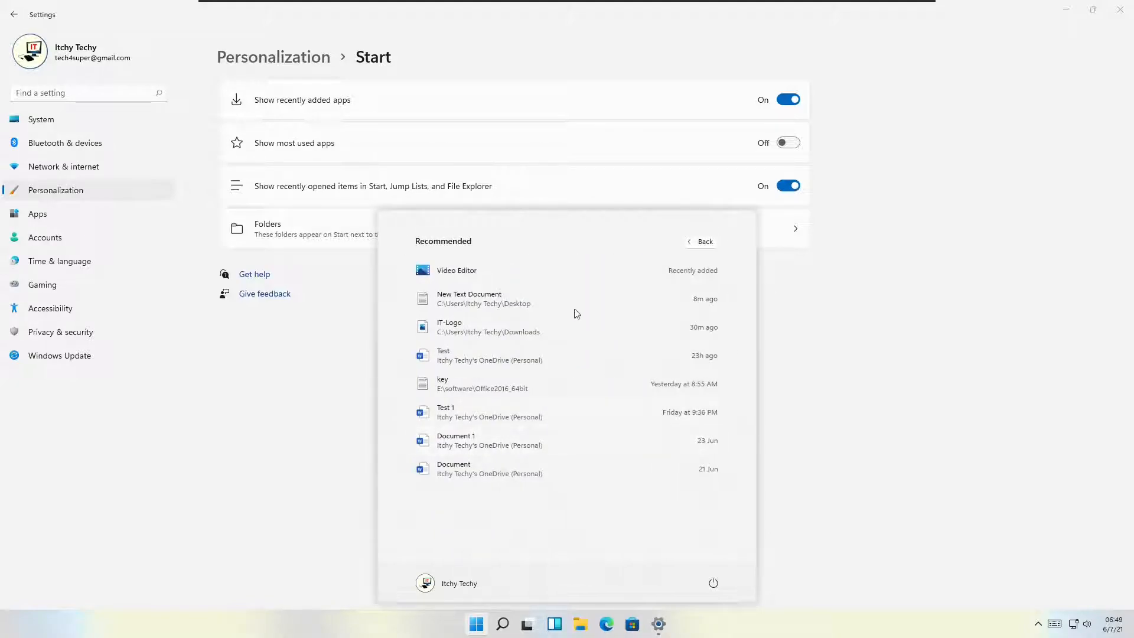
{"action": "left_click", "coordinate": [704, 243]}
{"action": "left_click", "coordinate": [824, 377]}
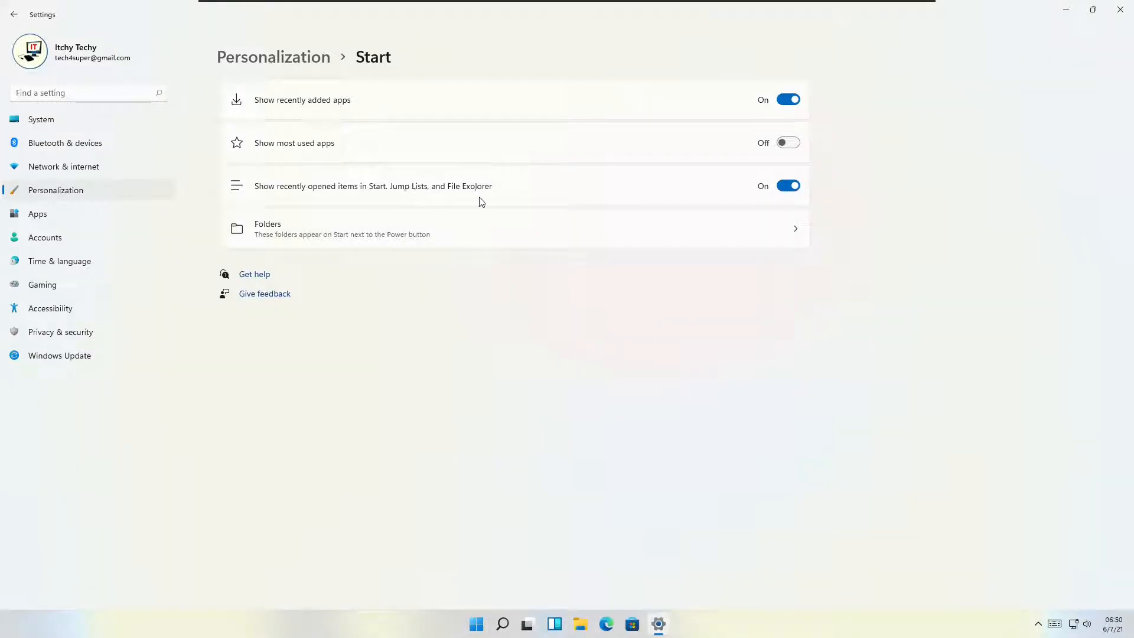
Turn off showing recently opened items in Start, Jump Lists and File Explorer, check the Start menu, and turn the option back on.
{"action": "left_click", "coordinate": [787, 185]}
{"action": "left_click", "coordinate": [478, 627]}
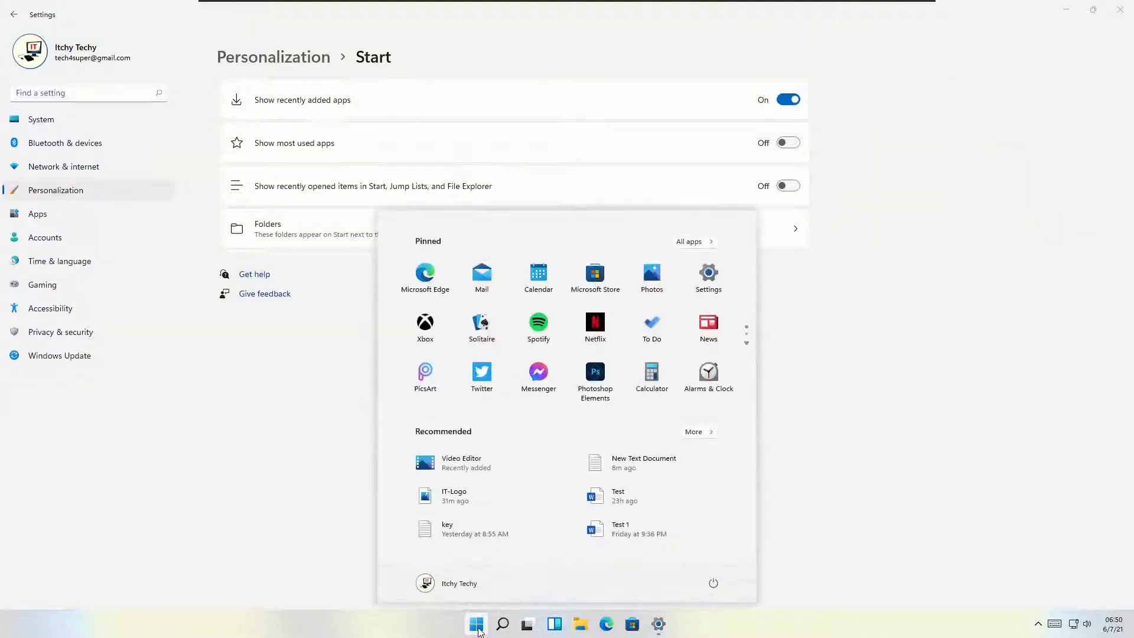
{"action": "left_click", "coordinate": [824, 377]}
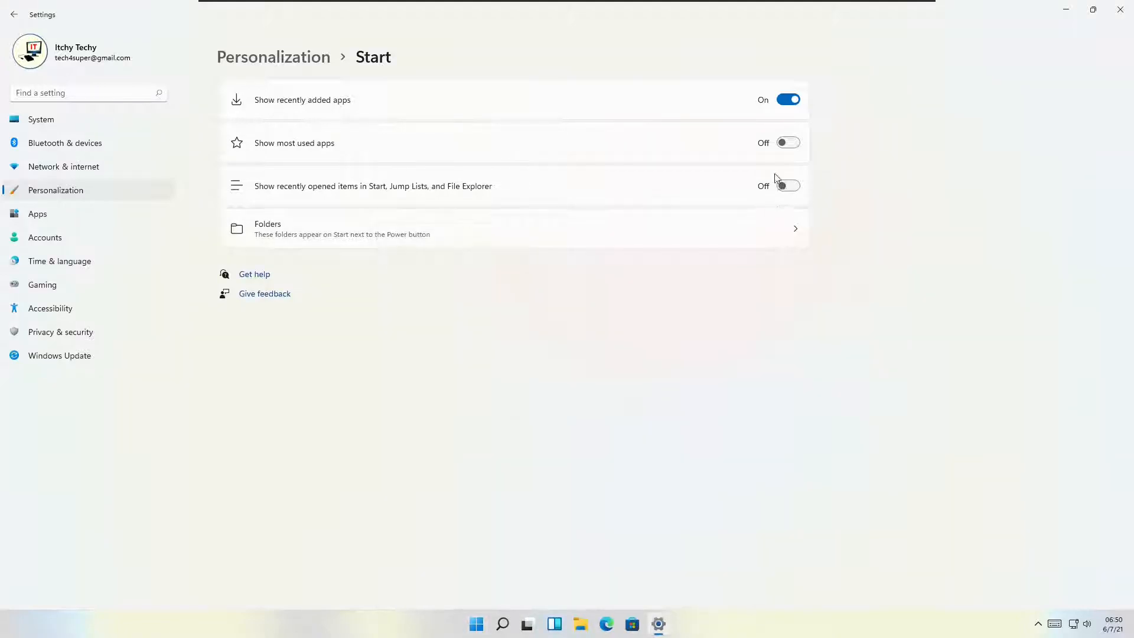
{"action": "left_click", "coordinate": [792, 186]}
Open the Start folders settings, turn on Settings, and try its new shortcut beside the Start menu's Power button.
{"action": "left_click", "coordinate": [790, 233]}
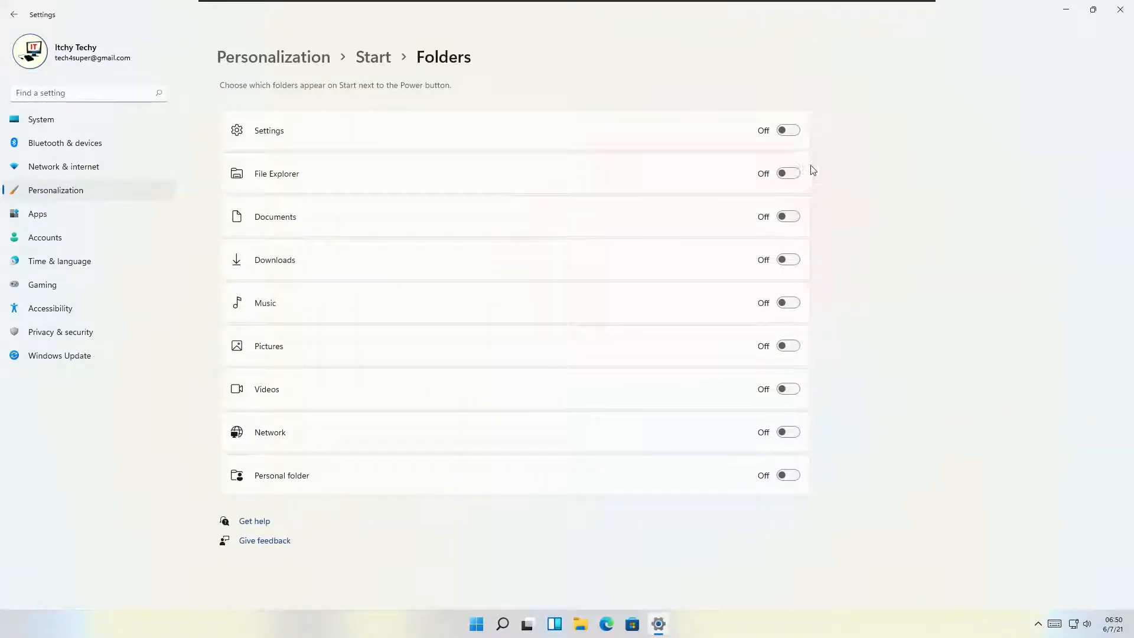
{"action": "left_click", "coordinate": [789, 132]}
{"action": "left_click", "coordinate": [479, 625]}
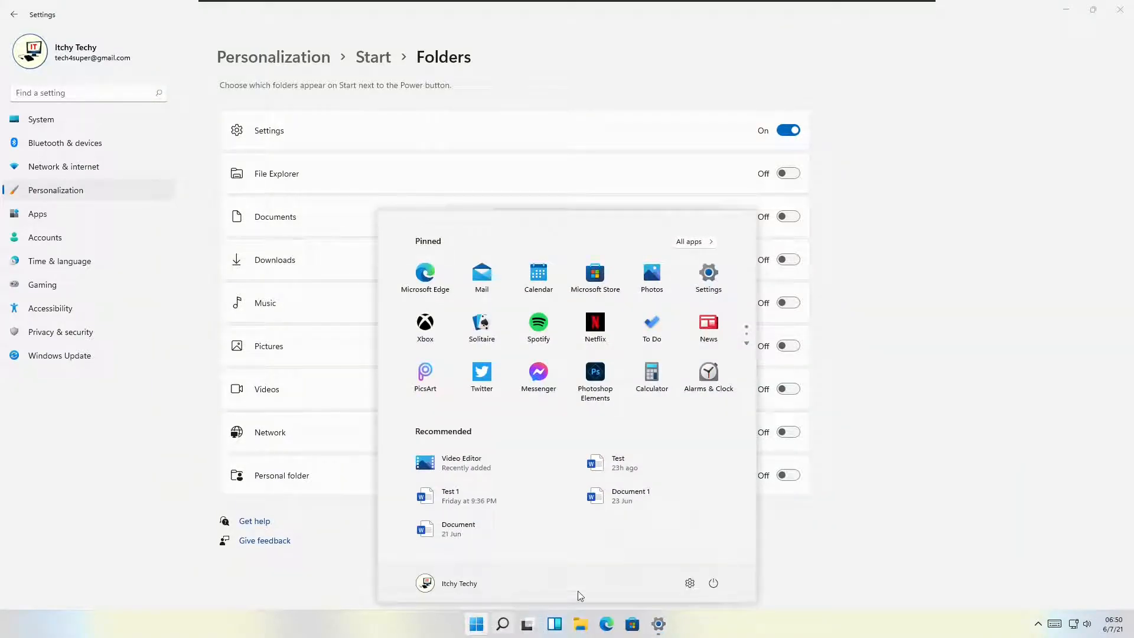
{"action": "left_click", "coordinate": [689, 585]}
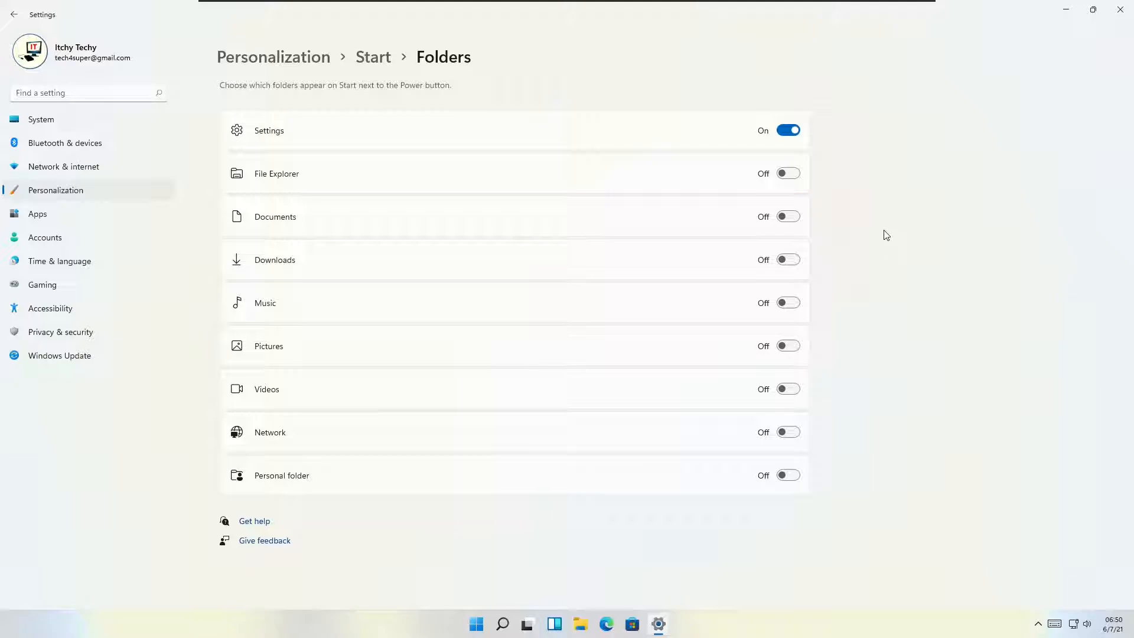
Turn on File Explorer as a Start folder, open it from the Start menu, and close its window.
{"action": "left_click", "coordinate": [795, 174]}
{"action": "left_click", "coordinate": [476, 624]}
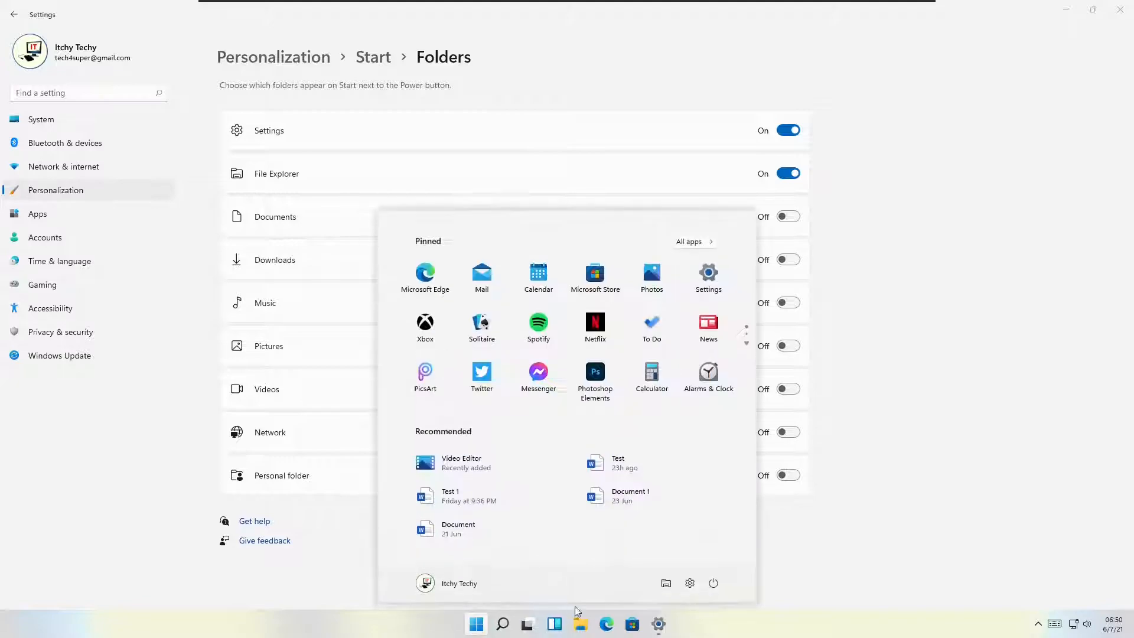
{"action": "left_click", "coordinate": [666, 584]}
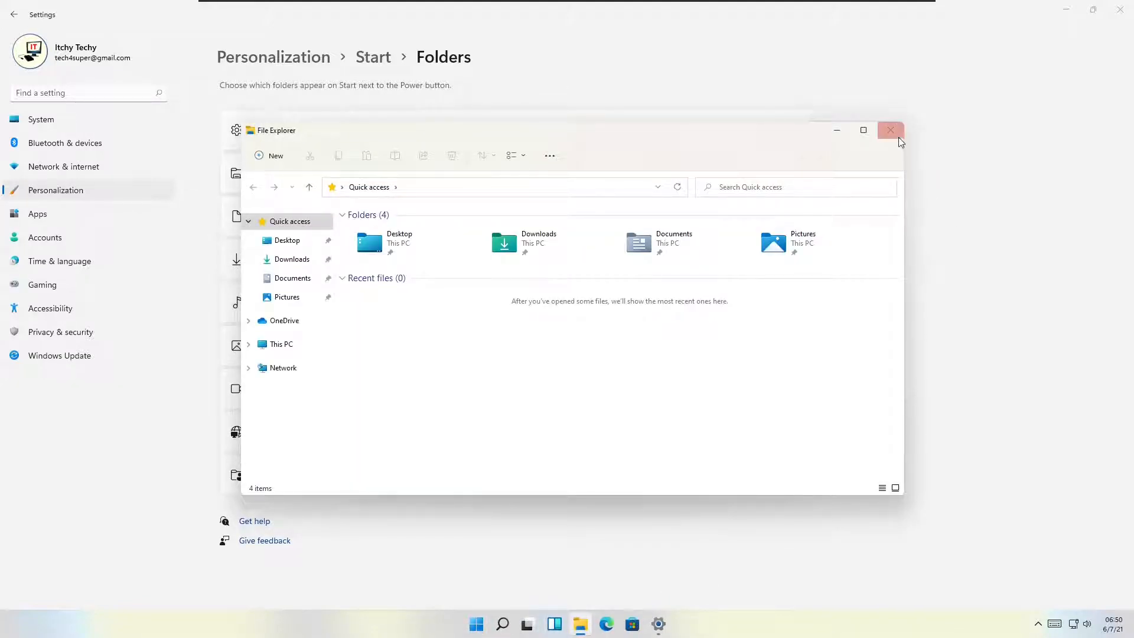
{"action": "left_click", "coordinate": [899, 134]}
Turn on Documents, Downloads, Music, Pictures, Videos, Network and Personal folder for Start, checking their shortcuts in the Start menu.
{"action": "left_click", "coordinate": [788, 217]}
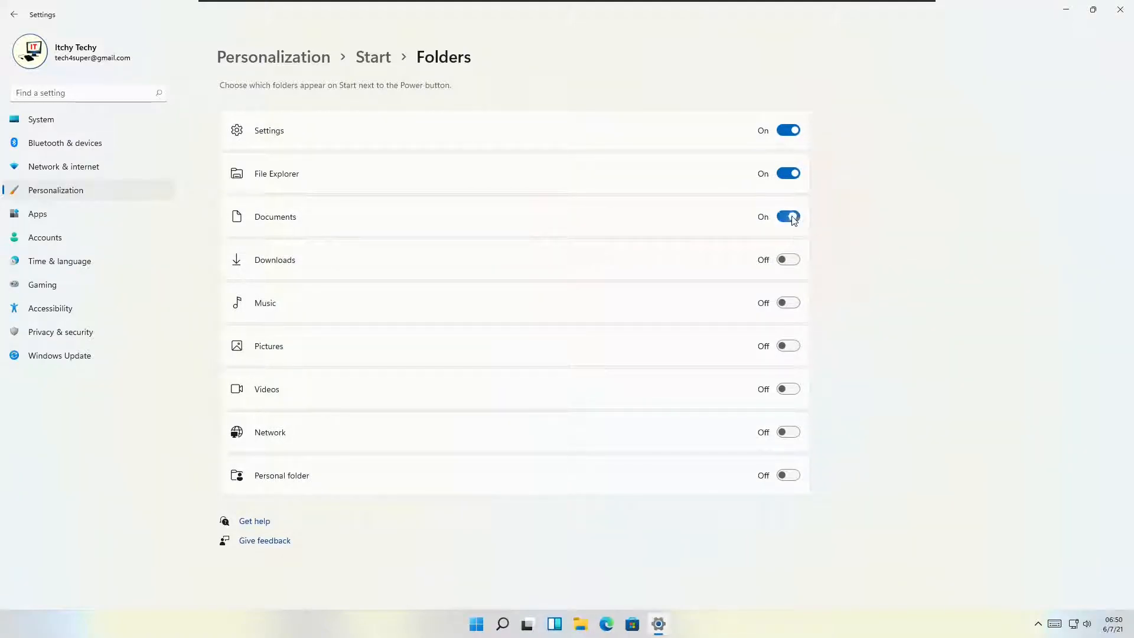
{"action": "left_click", "coordinate": [476, 625]}
{"action": "left_click", "coordinate": [1014, 472]}
{"action": "left_click", "coordinate": [795, 263]}
{"action": "left_click", "coordinate": [790, 347]}
{"action": "left_click", "coordinate": [797, 388]}
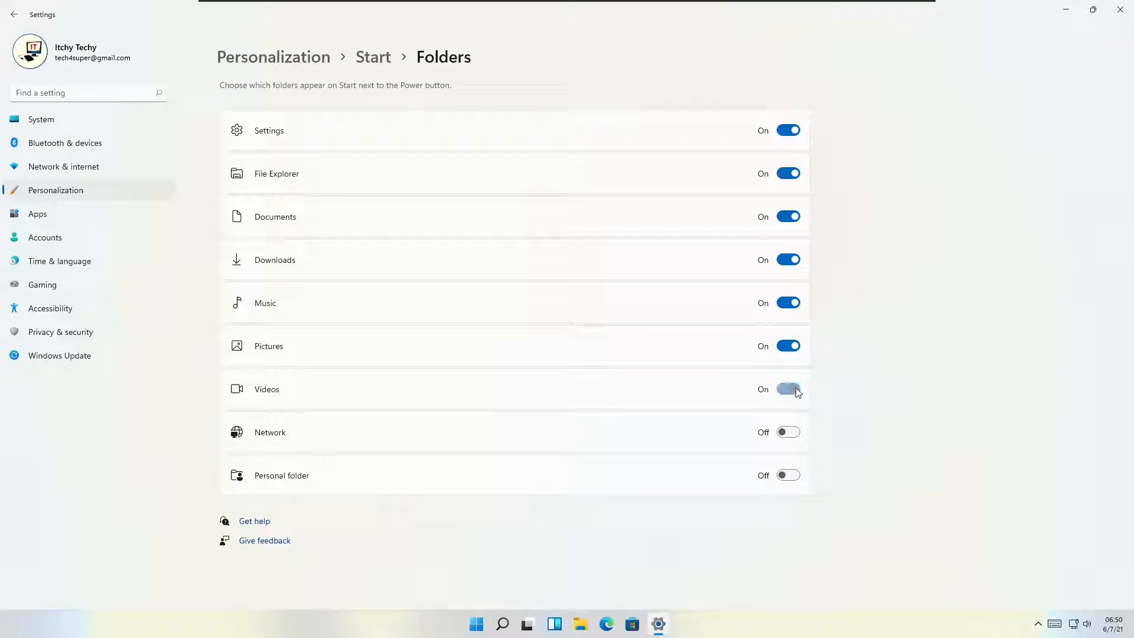
{"action": "left_click", "coordinate": [798, 434]}
{"action": "left_click", "coordinate": [791, 479]}
{"action": "left_click", "coordinate": [476, 625]}
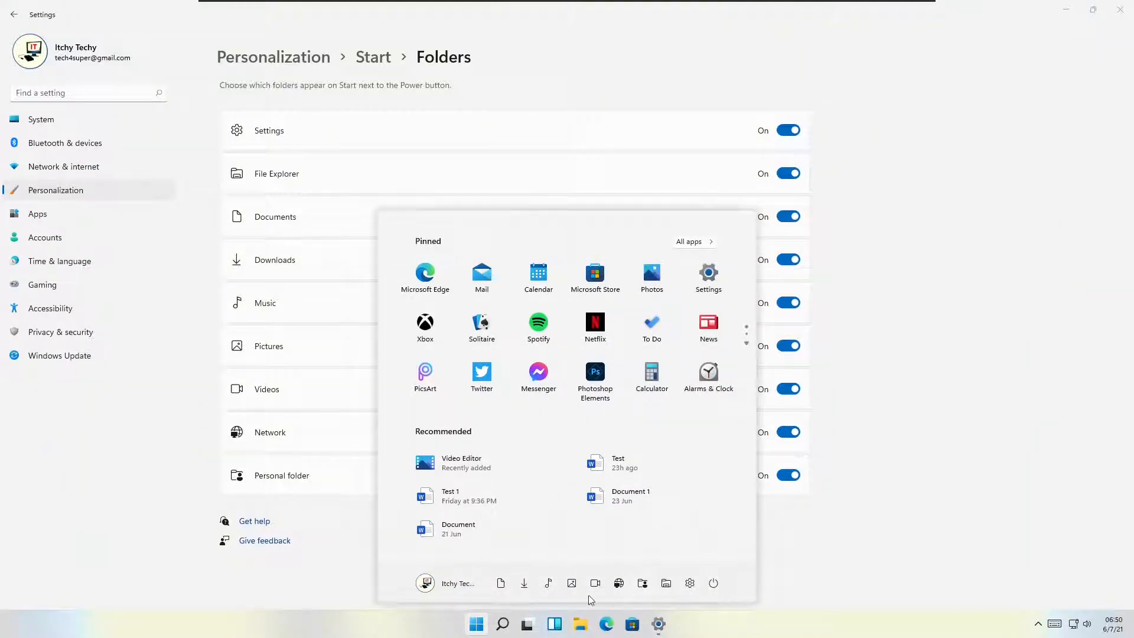
{"action": "left_click", "coordinate": [882, 511]}
Turn off all nine Start folders, from Personal folder up to Settings, and check the area beside the Start menu's Power button.
{"action": "left_click", "coordinate": [789, 476]}
{"action": "left_click", "coordinate": [789, 433]}
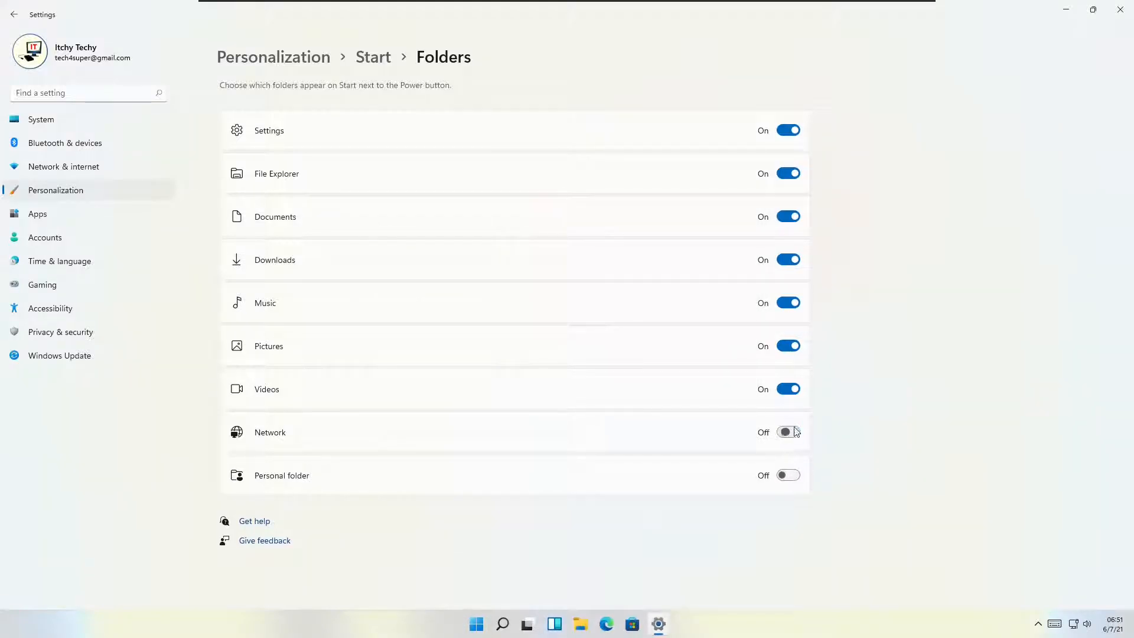
{"action": "left_click", "coordinate": [790, 391]}
{"action": "left_click", "coordinate": [789, 347]}
{"action": "left_click", "coordinate": [789, 305]}
{"action": "left_click", "coordinate": [789, 261]}
{"action": "left_click", "coordinate": [789, 218]}
{"action": "left_click", "coordinate": [789, 174]}
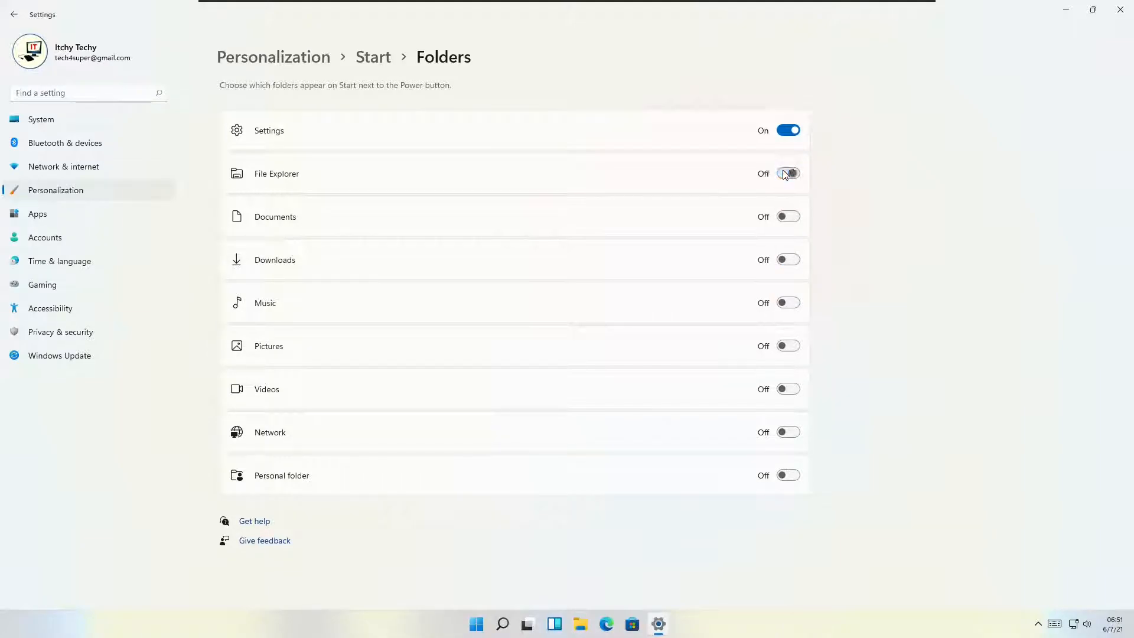
{"action": "left_click", "coordinate": [787, 132]}
{"action": "left_click", "coordinate": [478, 630]}
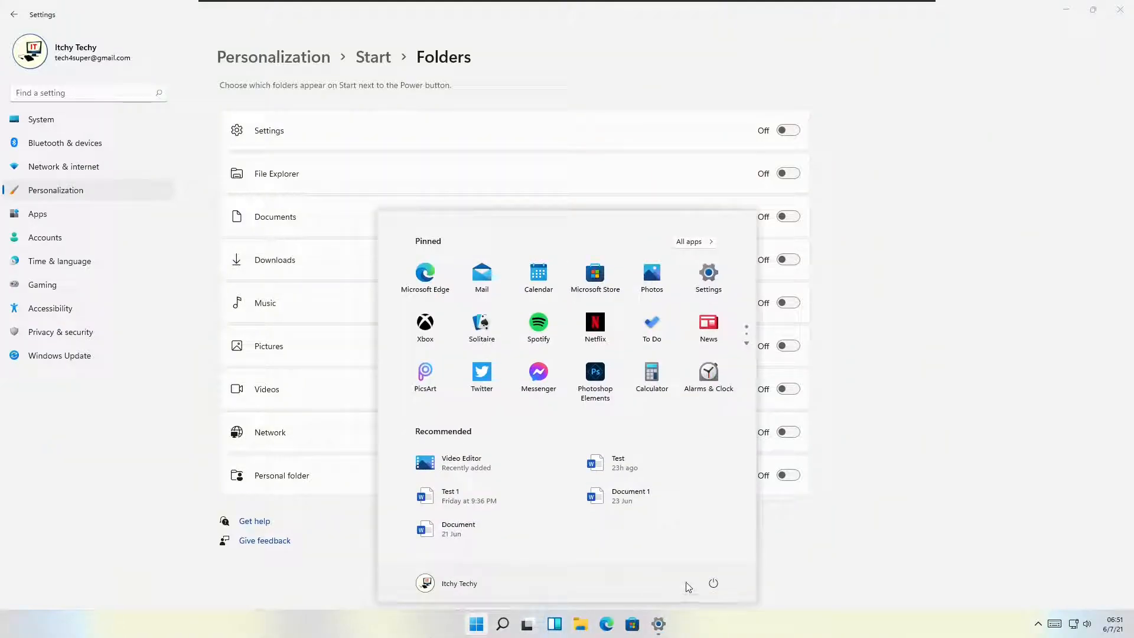
{"action": "left_click", "coordinate": [997, 402]}
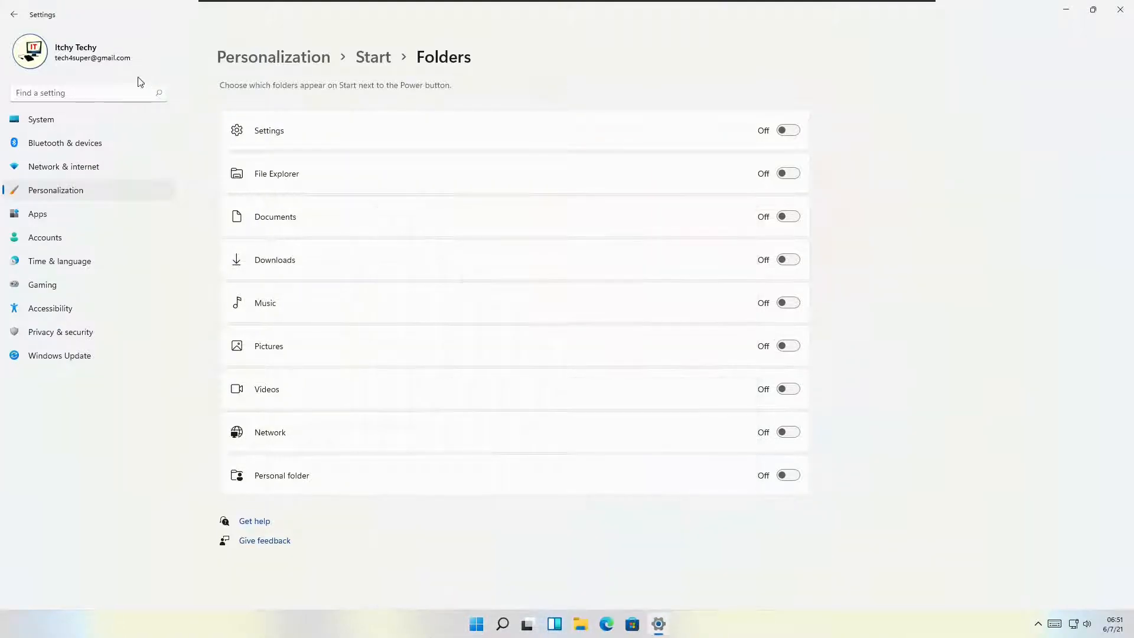
Return to the personalization page and open the Taskbar settings.
{"action": "left_click", "coordinate": [18, 17]}
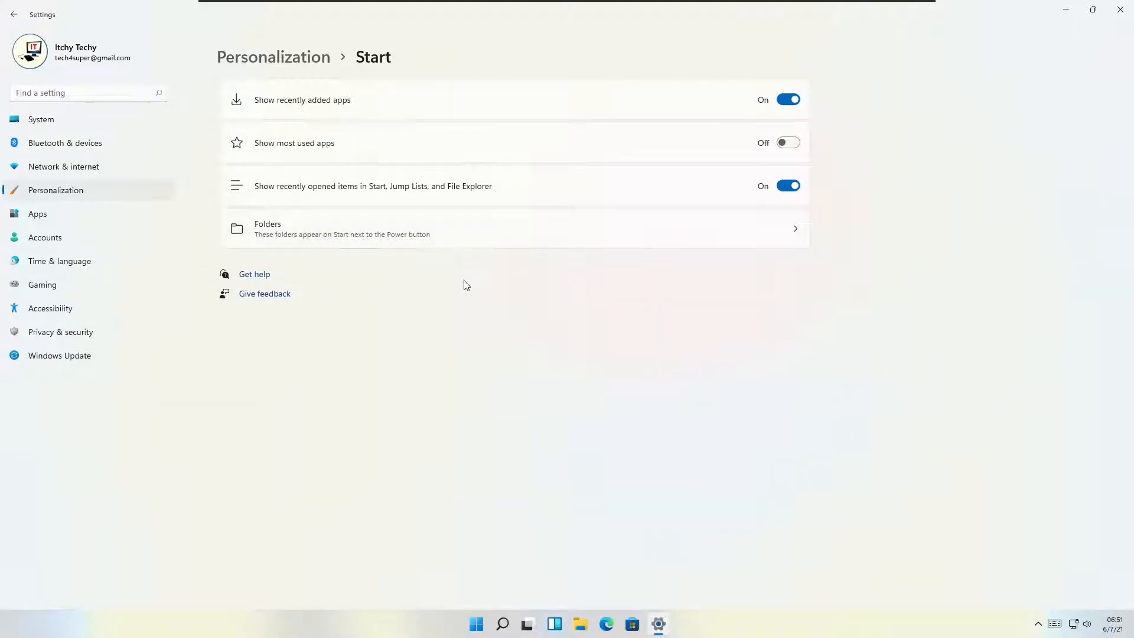
{"action": "left_click", "coordinate": [13, 15]}
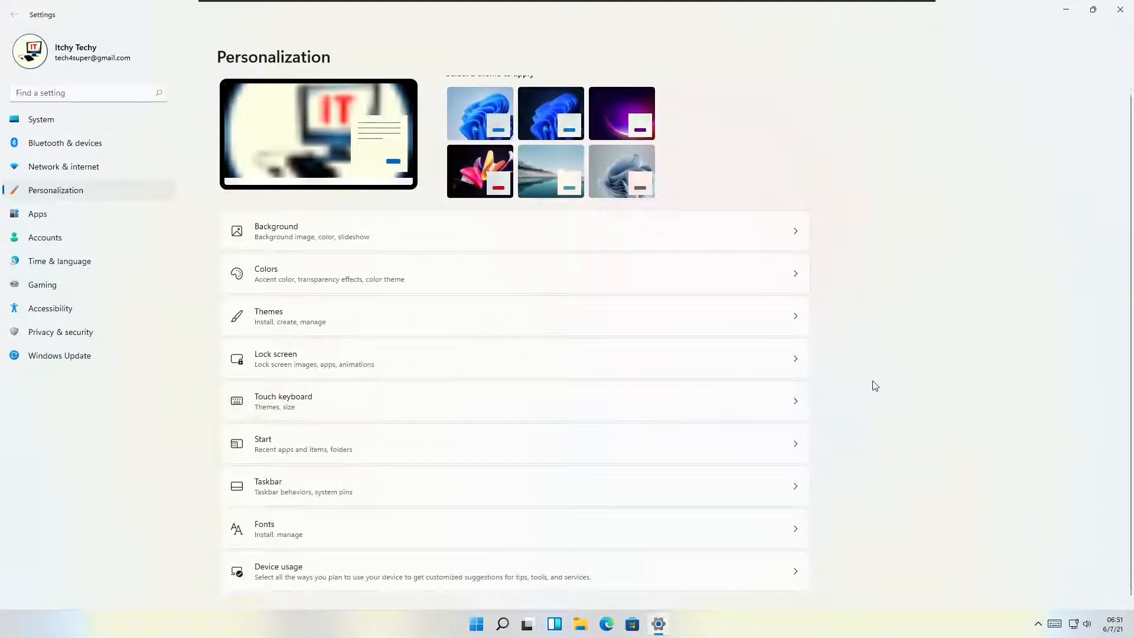
{"action": "left_click", "coordinate": [751, 483]}
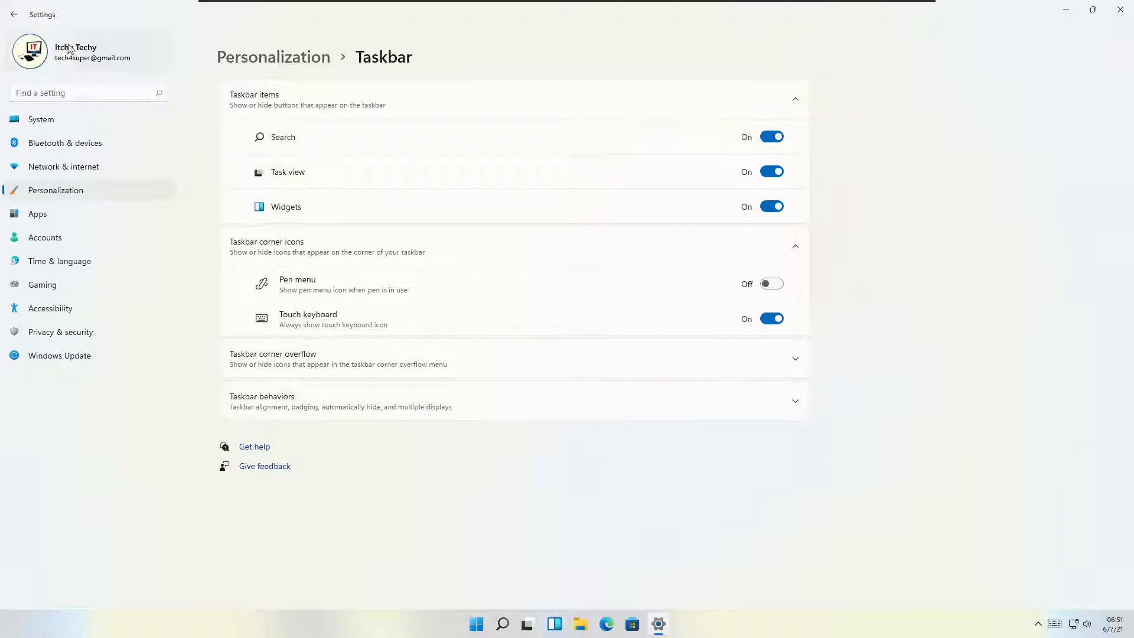
Leave the Taskbar settings, view the Fonts page under Personalization, and return to the main personalization page.
{"action": "left_click", "coordinate": [15, 18]}
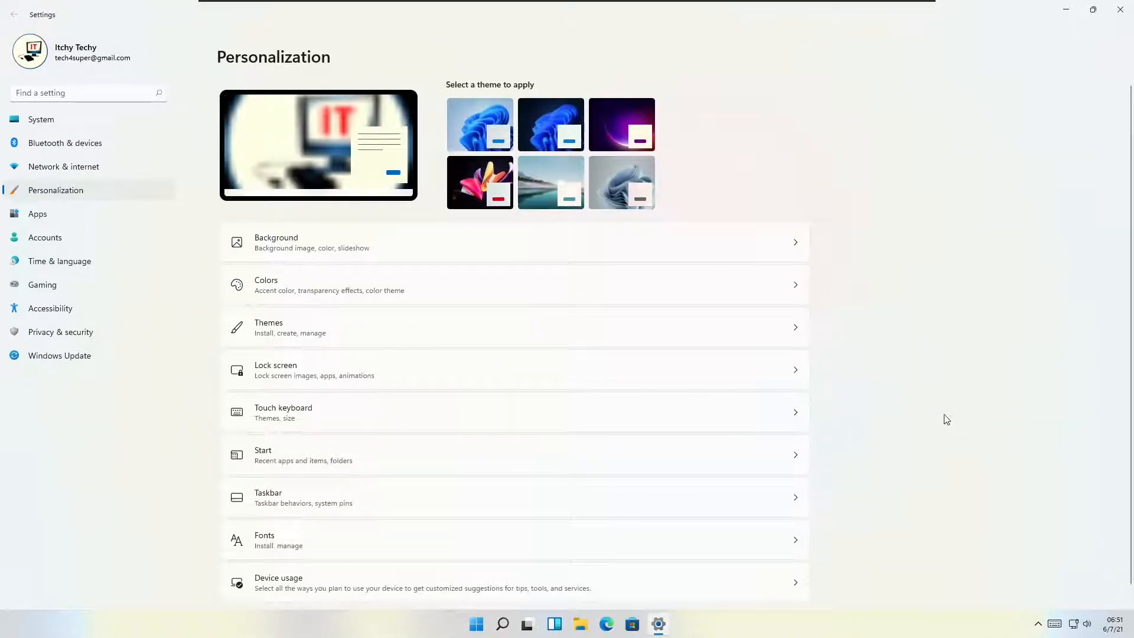
{"action": "scroll", "coordinate": [947, 420], "scroll_direction": "down", "scroll_amount": 1}
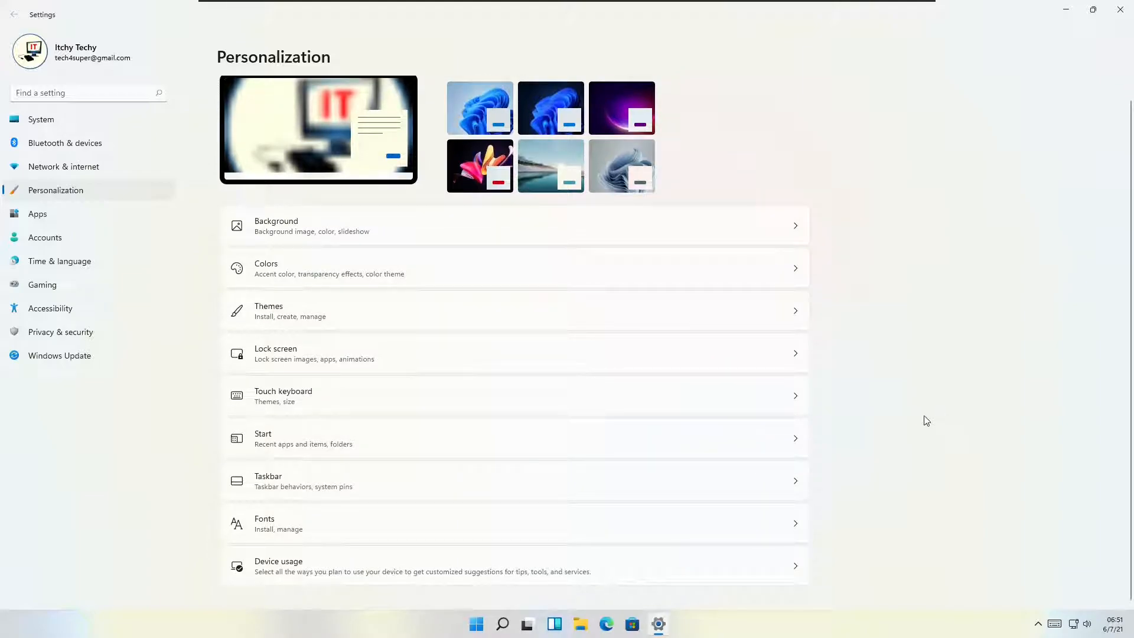
{"action": "left_click", "coordinate": [697, 526]}
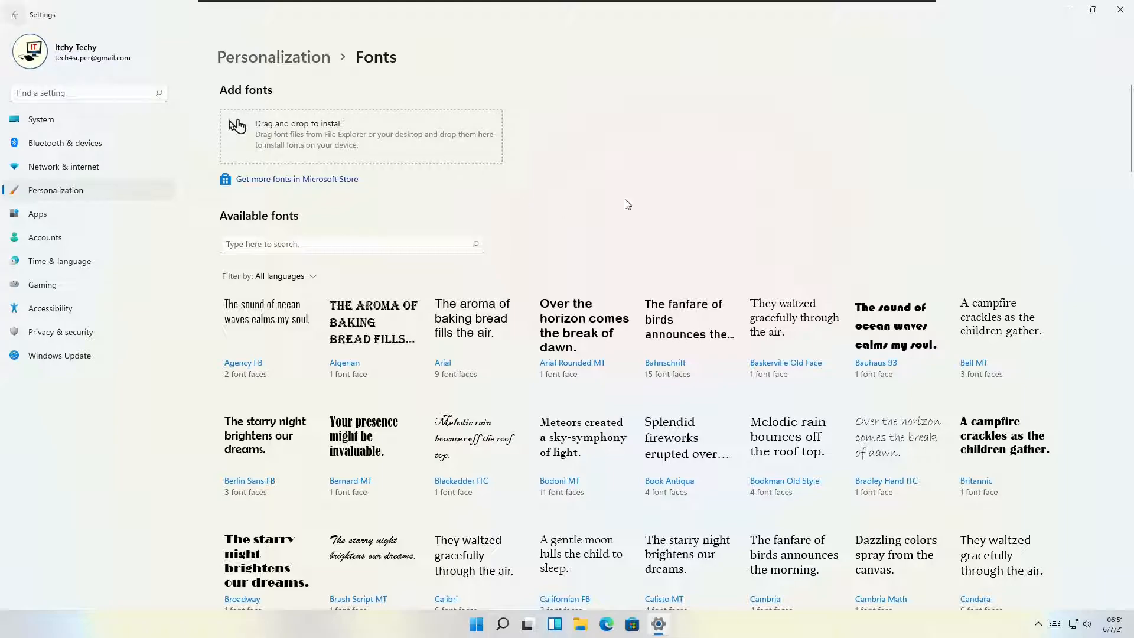
{"action": "key", "text": "alt+Left"}
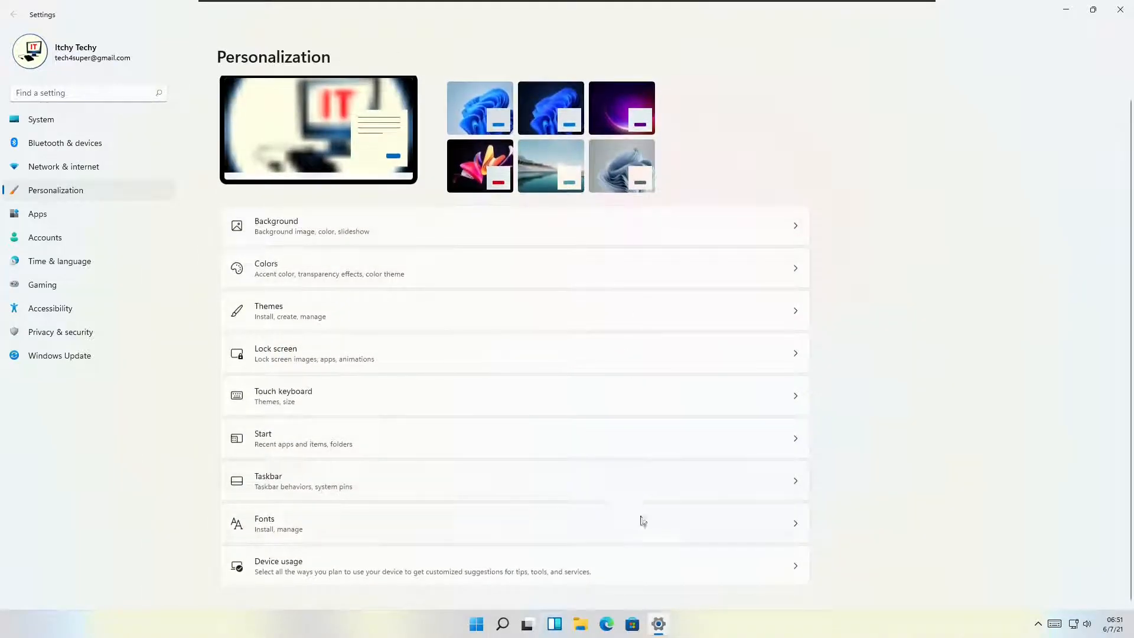
Turn on Gaming and Family in the Device usage settings and check the Start menu for changes.
{"action": "left_click", "coordinate": [665, 566]}
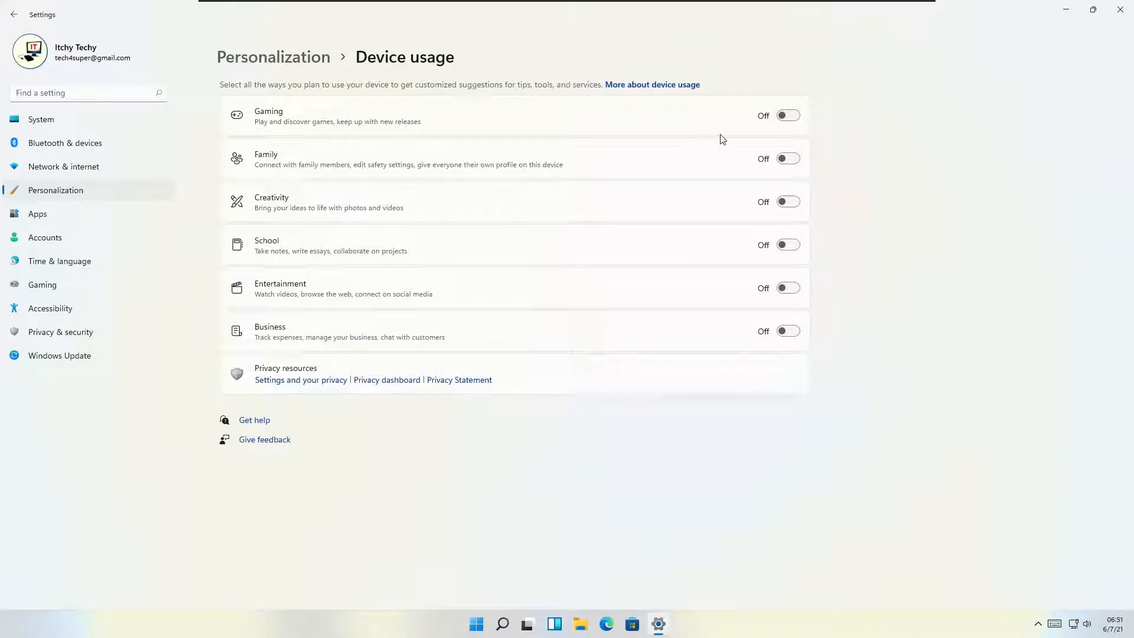
{"action": "left_click", "coordinate": [789, 116]}
{"action": "left_click", "coordinate": [795, 161]}
{"action": "left_click", "coordinate": [478, 626]}
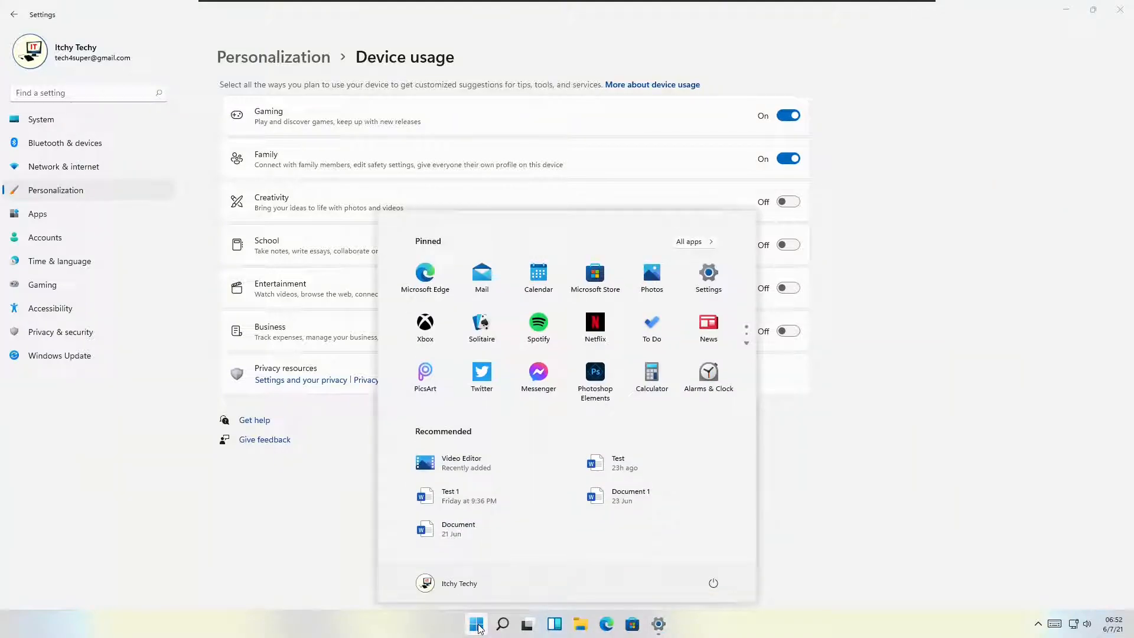
{"action": "left_click", "coordinate": [969, 487]}
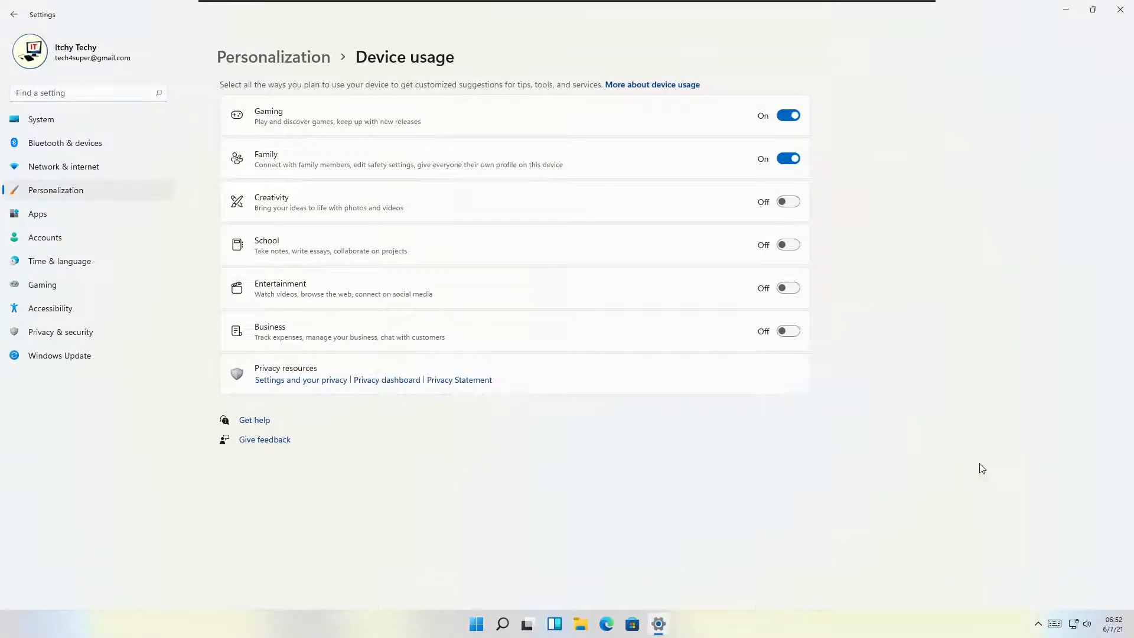
{"action": "mouse_move", "coordinate": [652, 617]}
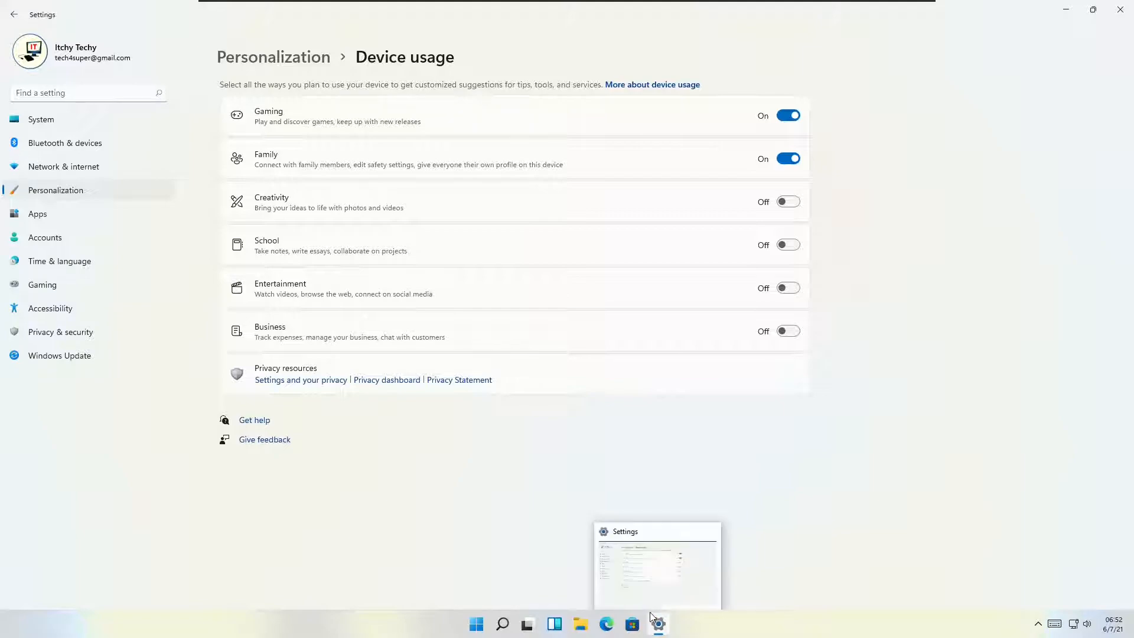
{"action": "left_click", "coordinate": [473, 627]}
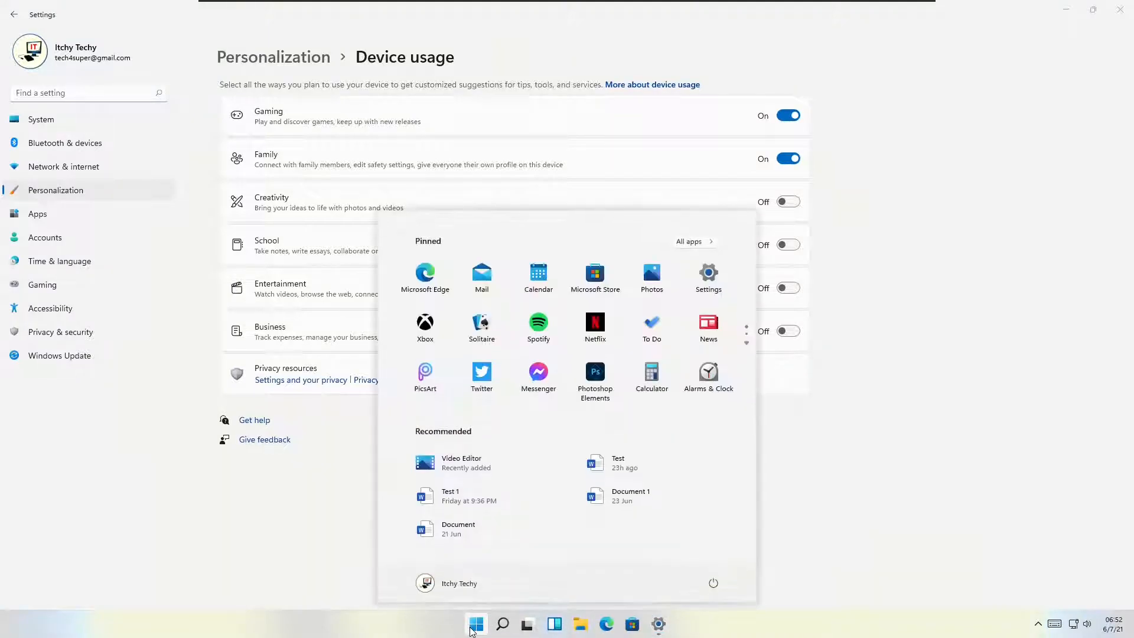
{"action": "scroll", "coordinate": [681, 355], "scroll_direction": "down", "scroll_amount": 2}
{"action": "scroll", "coordinate": [684, 356], "scroll_direction": "up", "scroll_amount": 2}
{"action": "left_click", "coordinate": [882, 361]}
Turn on the Creativity, School, Entertainment and Business options for device usage.
{"action": "left_click", "coordinate": [794, 202]}
{"action": "left_click", "coordinate": [794, 246]}
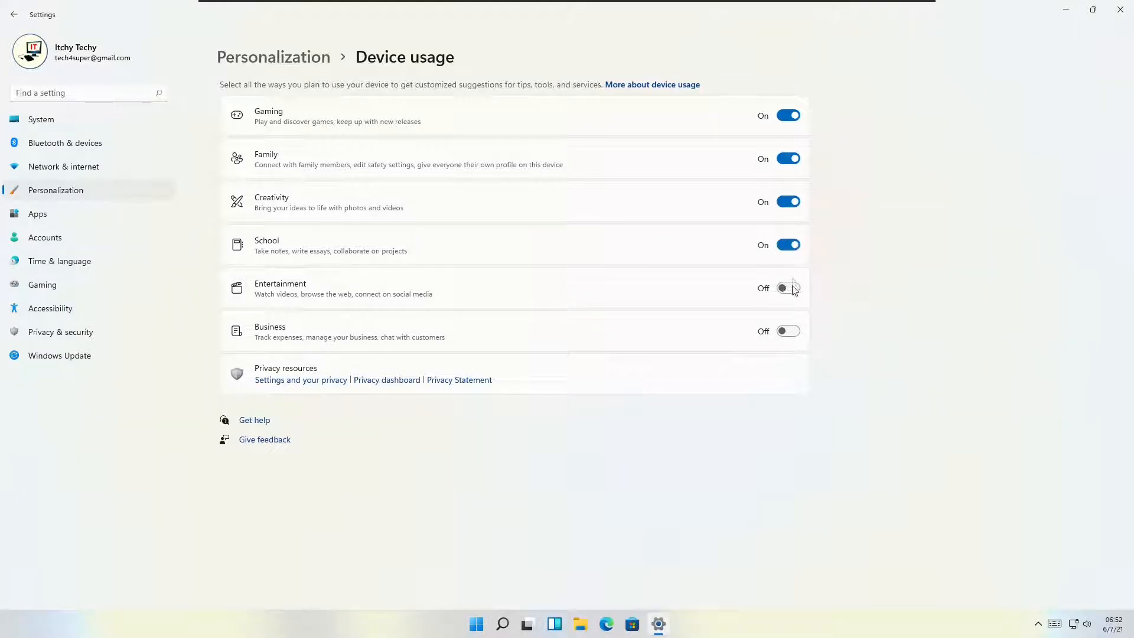
{"action": "left_click", "coordinate": [793, 289]}
{"action": "left_click", "coordinate": [793, 333]}
Return to the personalization page, apply the Windows (light) theme, and close Settings.
{"action": "left_click", "coordinate": [12, 16]}
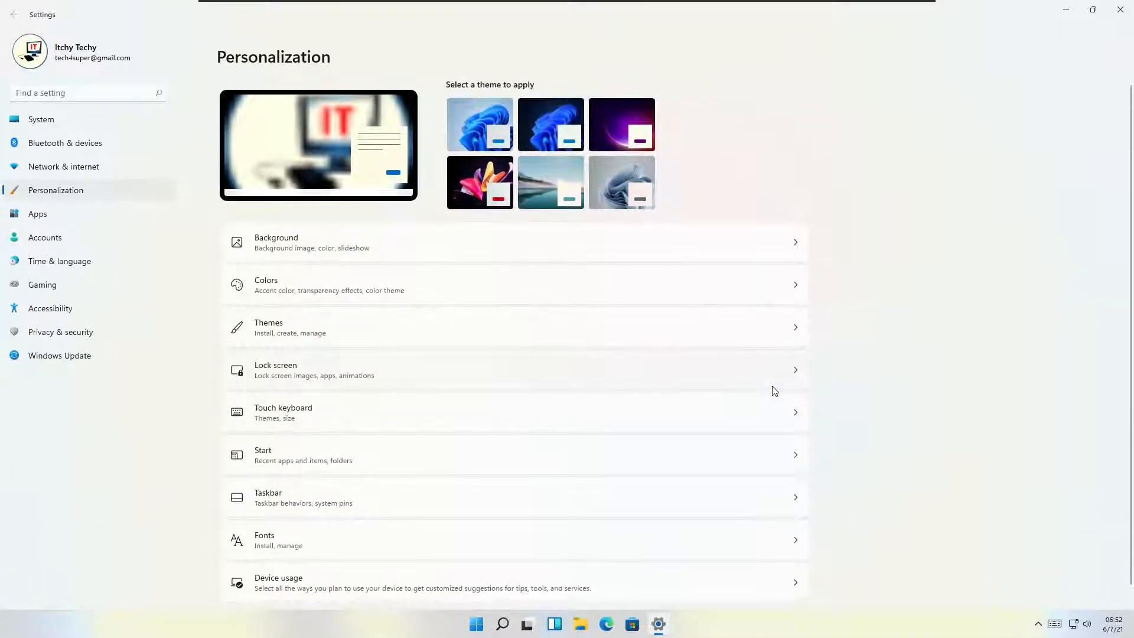
{"action": "left_click", "coordinate": [471, 131]}
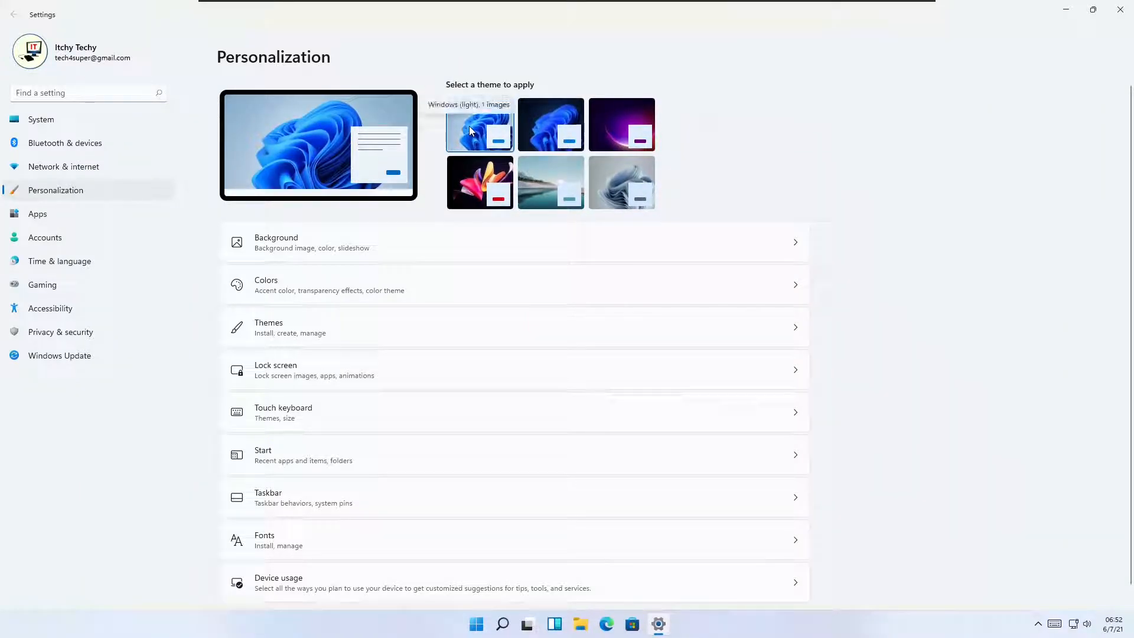
{"action": "left_click", "coordinate": [1121, 12]}
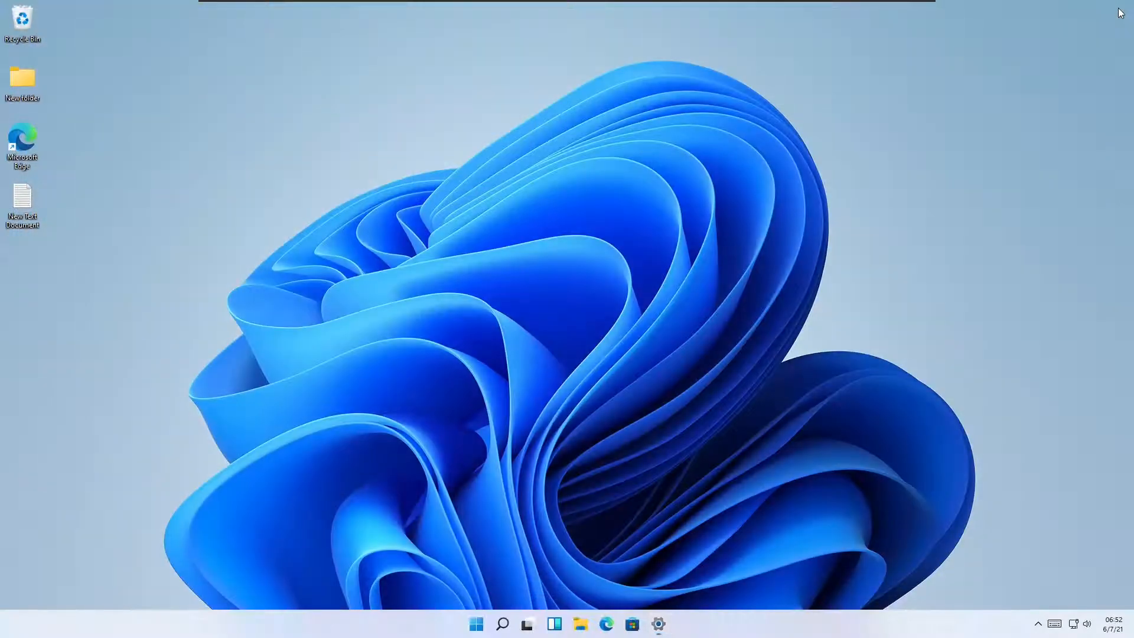
Open Windows Terminal from the desktop, list the Desktop folder's contents with dir, and end the session with exit.
{"action": "right_click", "coordinate": [857, 123]}
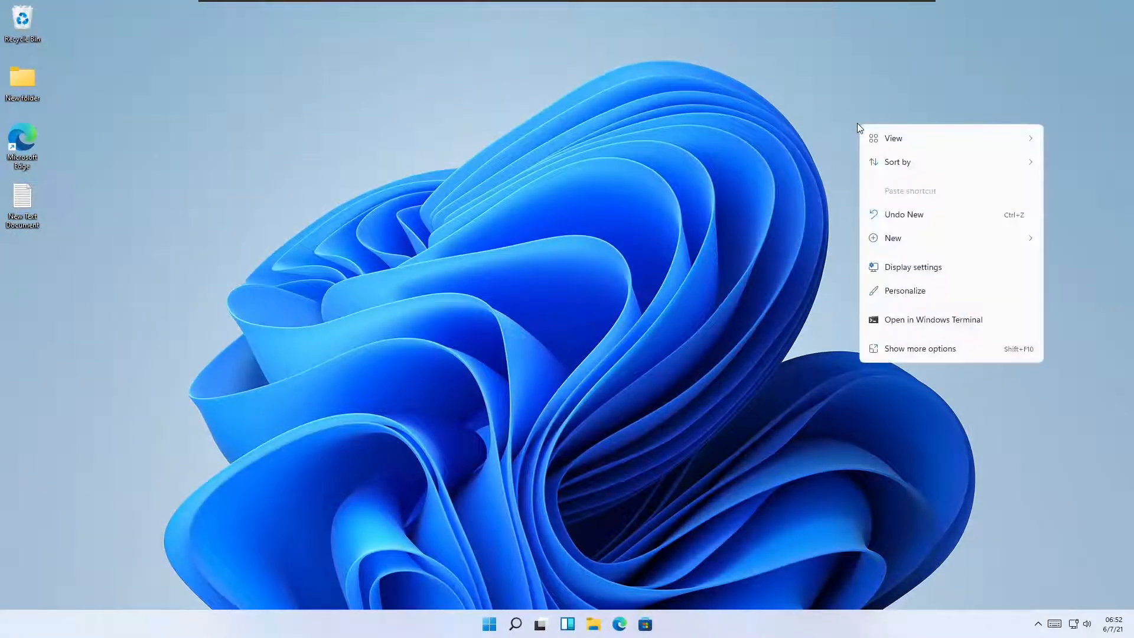
{"action": "left_click", "coordinate": [947, 329]}
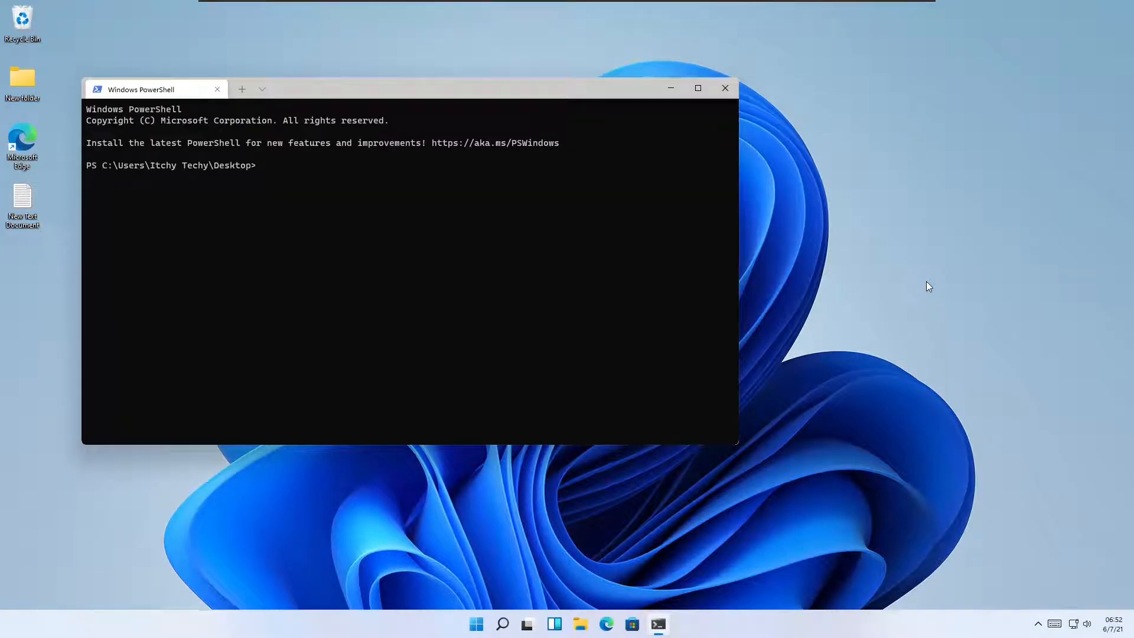
{"action": "key", "text": "Return"}
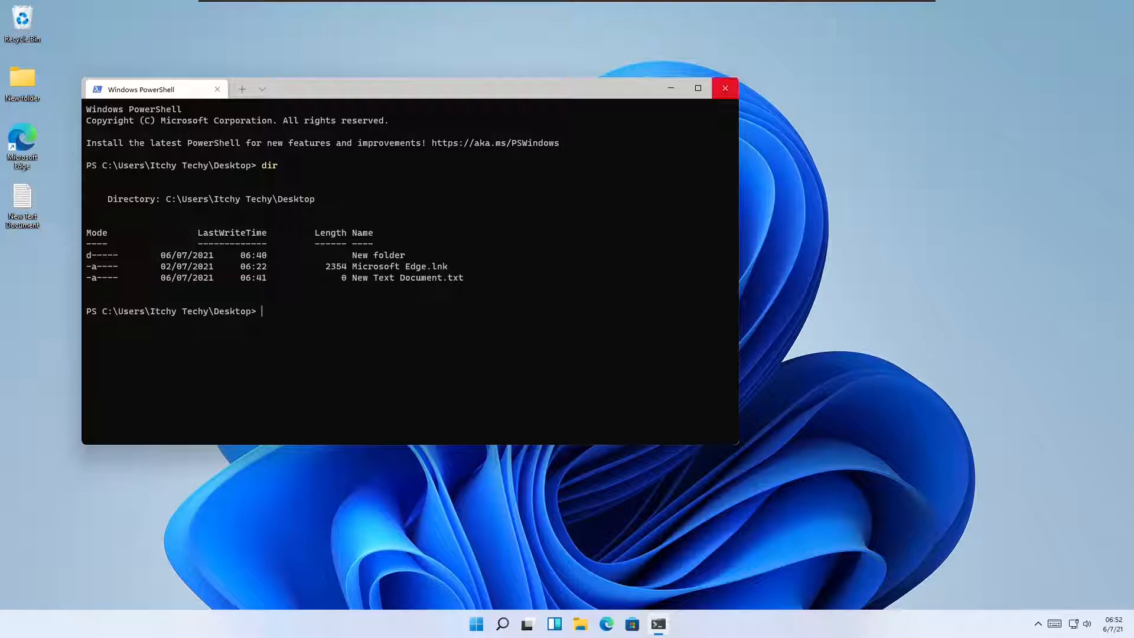
{"action": "type", "text": "exit"}
{"action": "key", "text": "Return"}
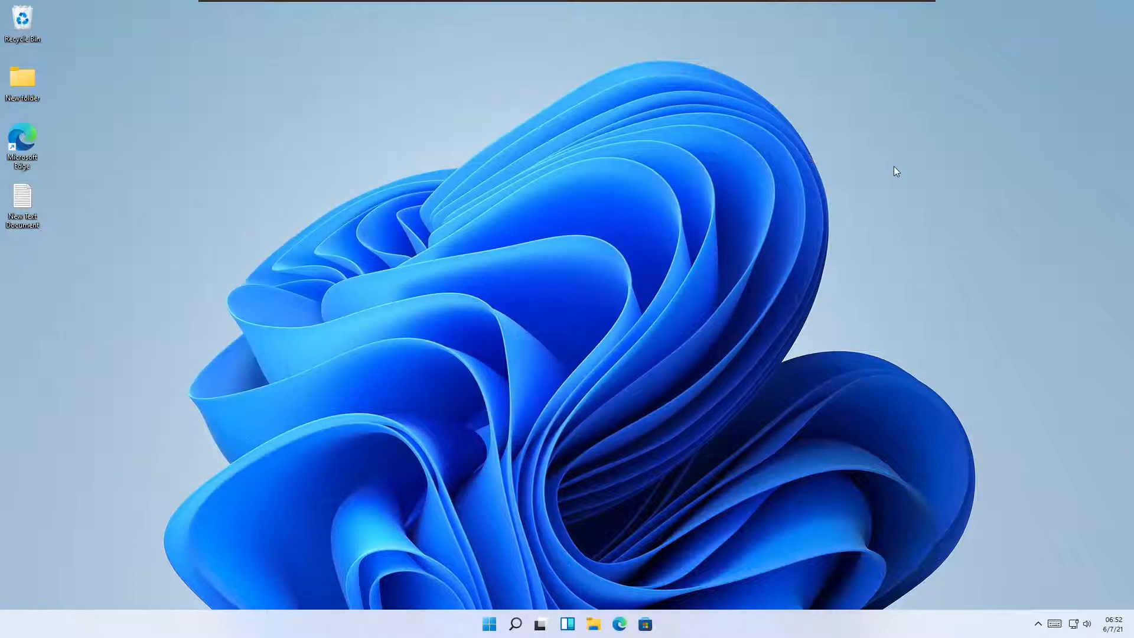
Show the desktop's additional classic commands, look at the View and Sort by options, and refresh the desktop.
{"action": "right_click", "coordinate": [894, 167]}
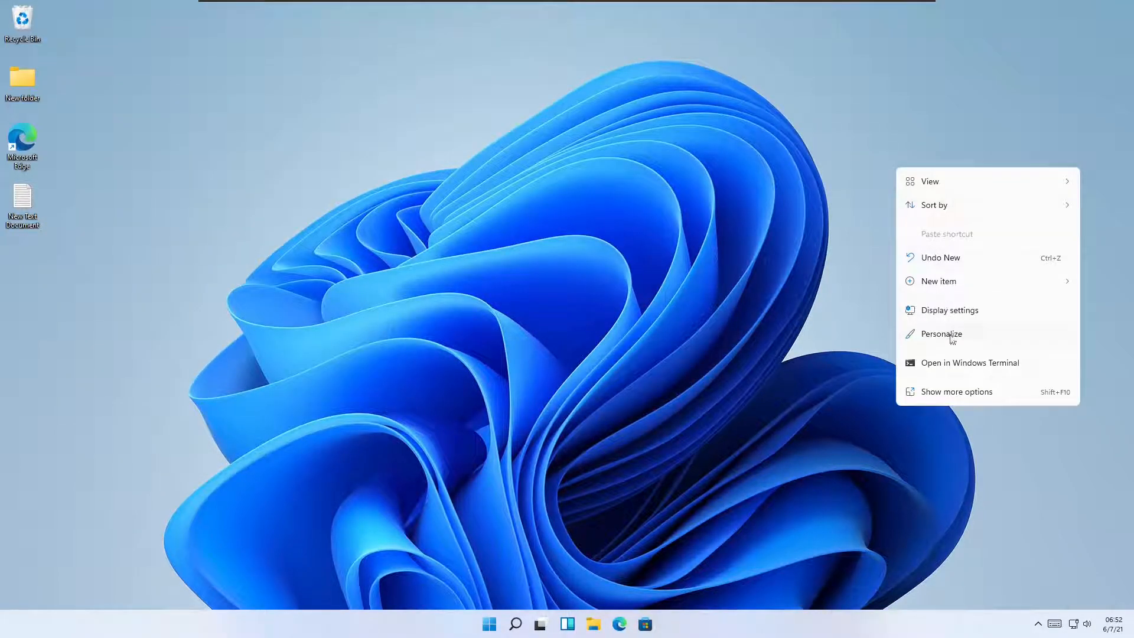
{"action": "left_click", "coordinate": [953, 390]}
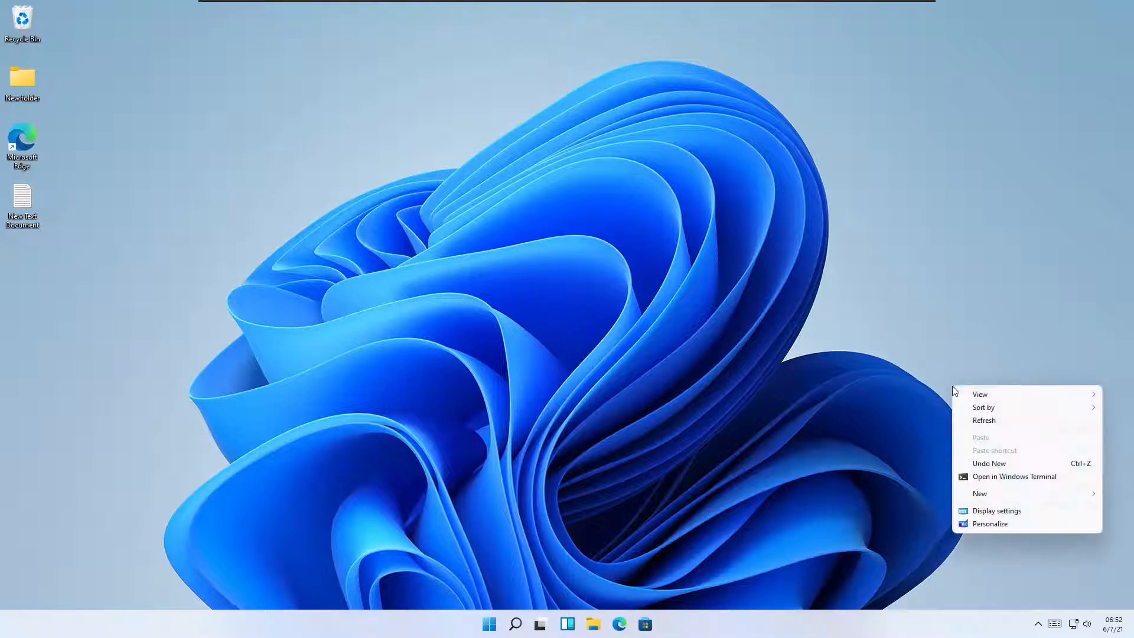
{"action": "mouse_move", "coordinate": [980, 398]}
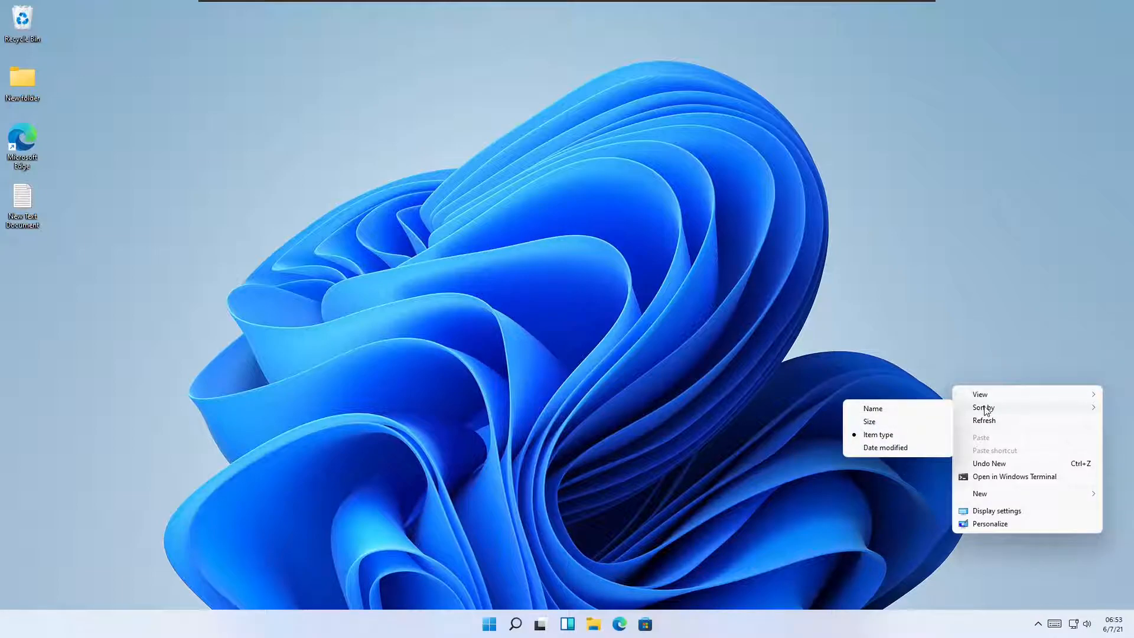
{"action": "left_click", "coordinate": [986, 421]}
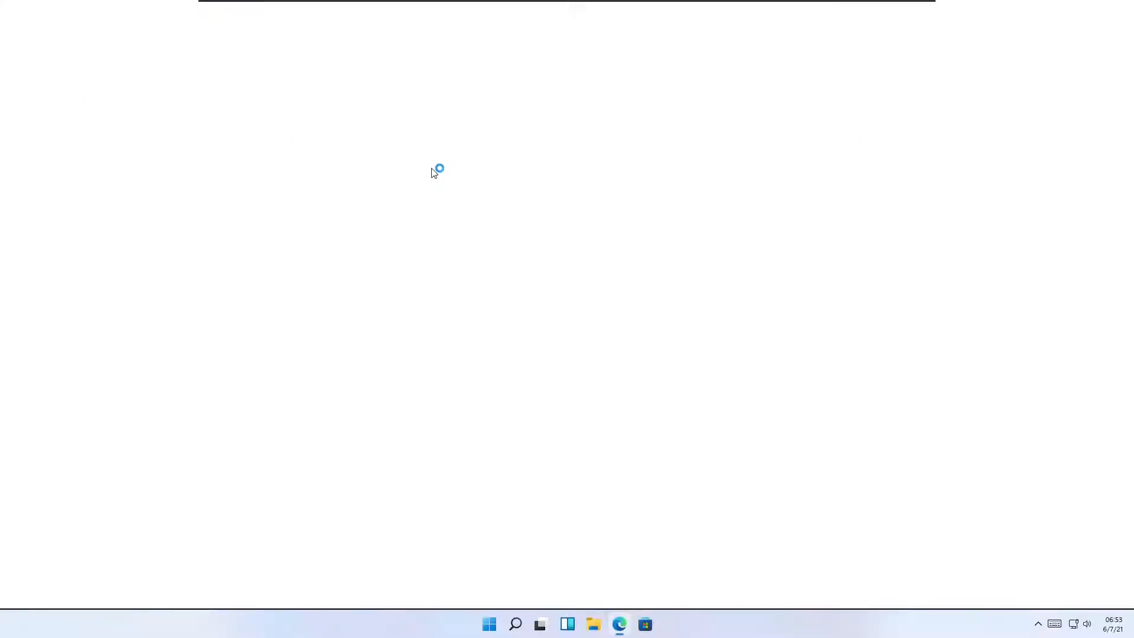
Switch to Microsoft Edge, search the web for "trending videos", and play a video from the results.
{"action": "type", "text": "trend"}
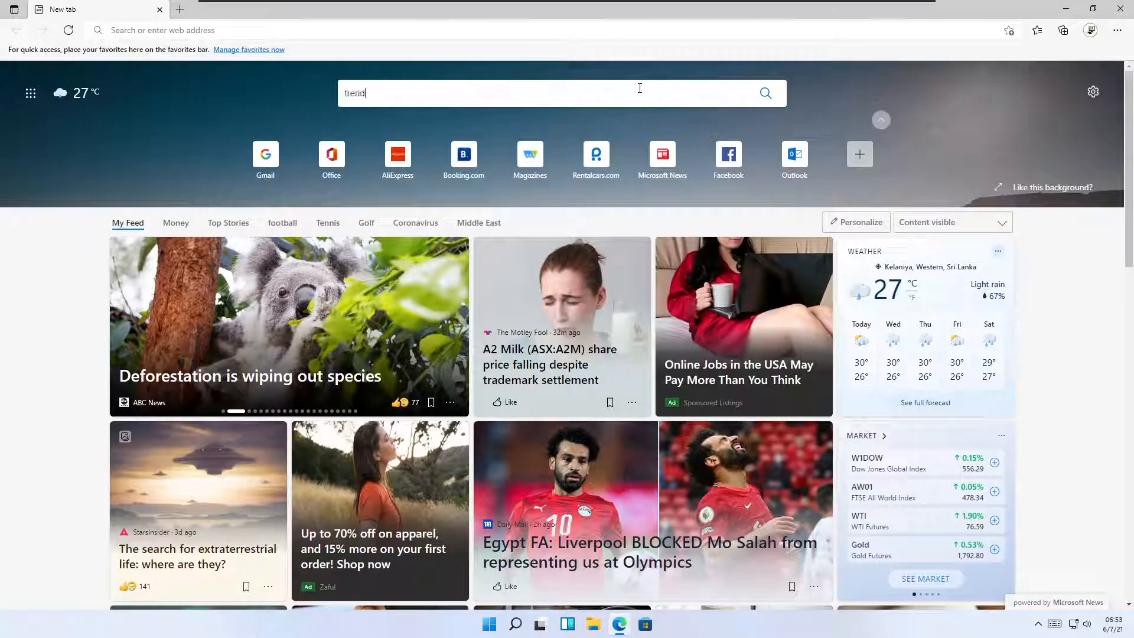
{"action": "type", "text": "ing videos"}
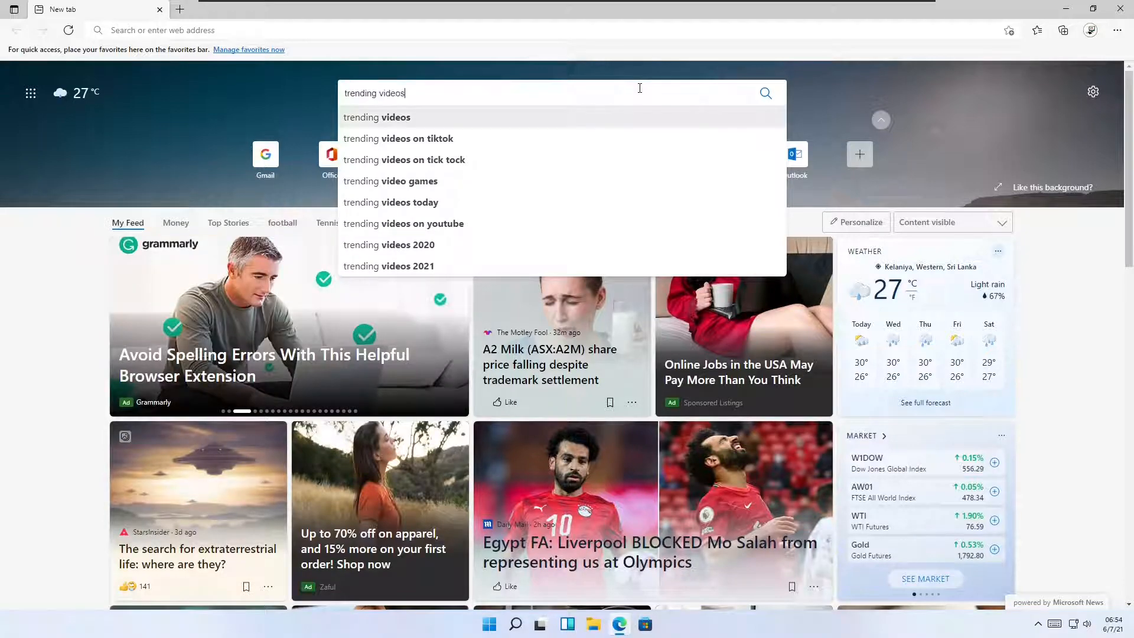
{"action": "key", "text": "Return"}
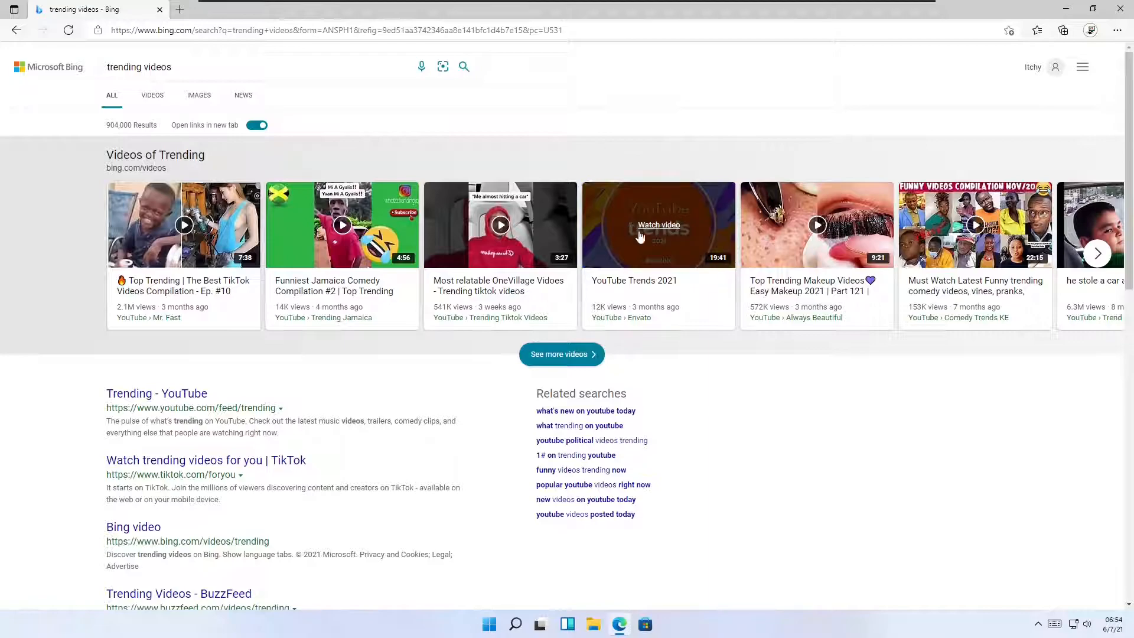
{"action": "left_click", "coordinate": [662, 229]}
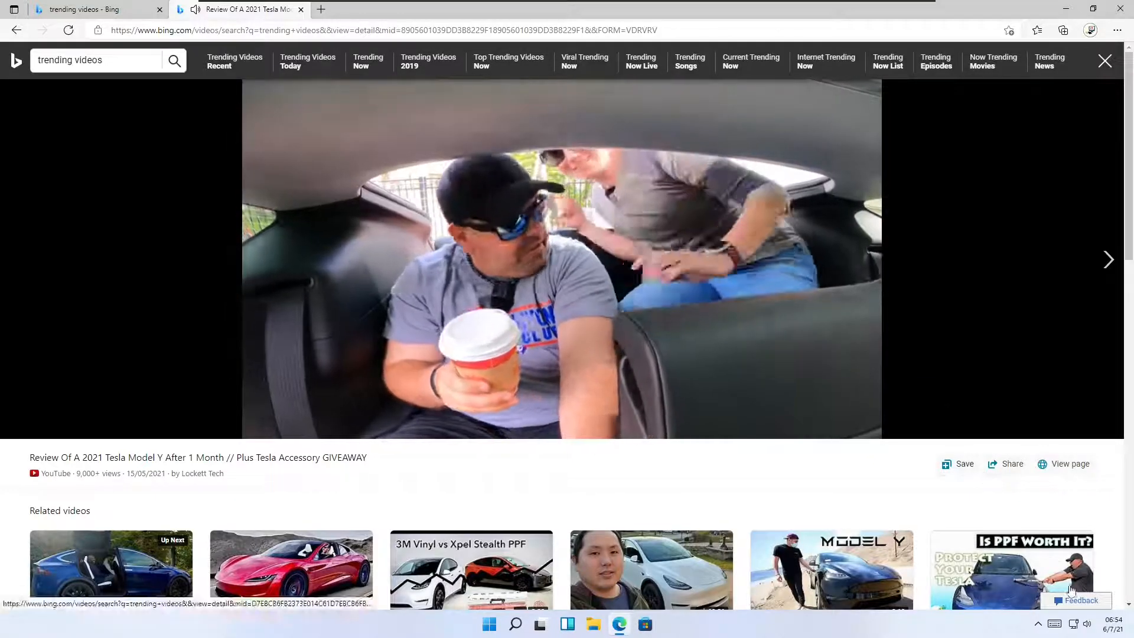
View the taskbar calendar, and pause and resume the playing video with the quick settings media controls.
{"action": "left_click", "coordinate": [1107, 627]}
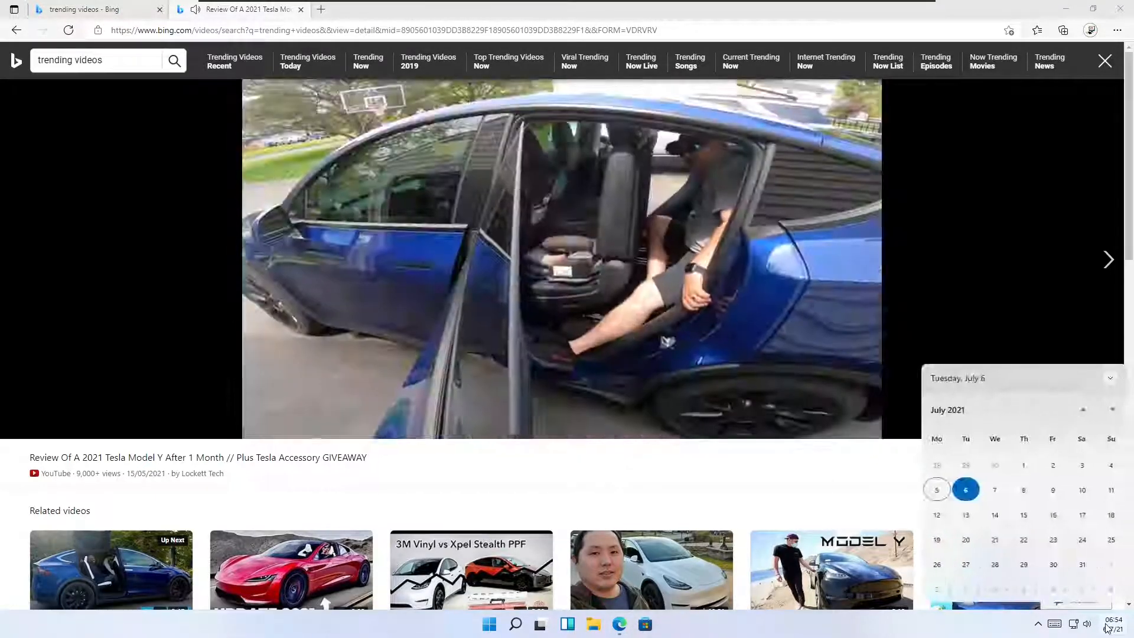
{"action": "left_click", "coordinate": [1108, 627]}
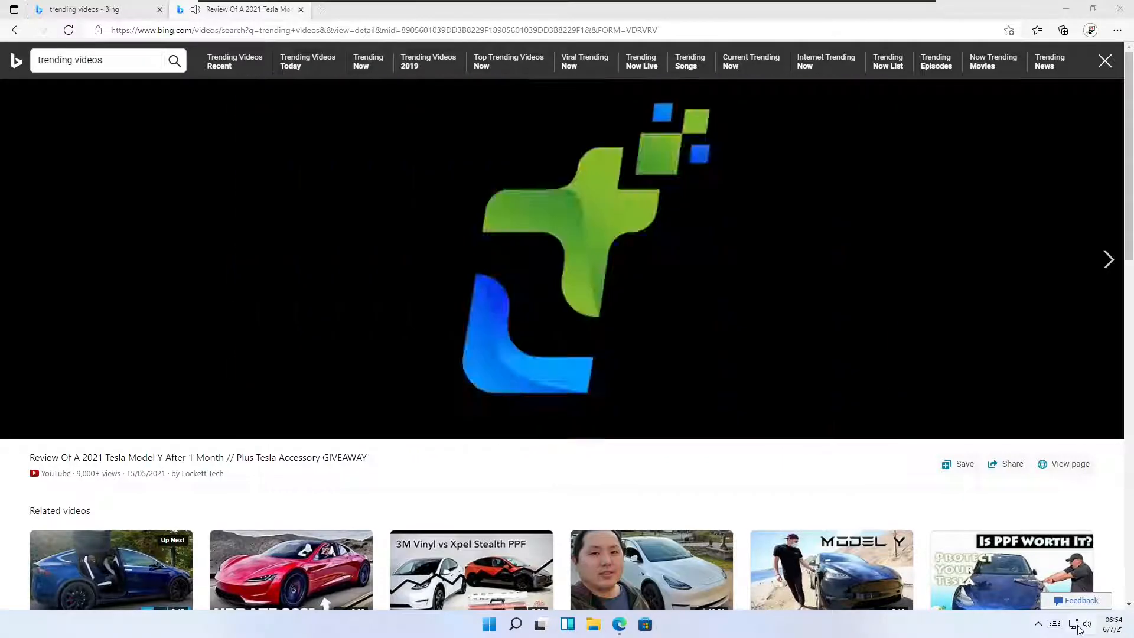
{"action": "left_click", "coordinate": [1078, 628]}
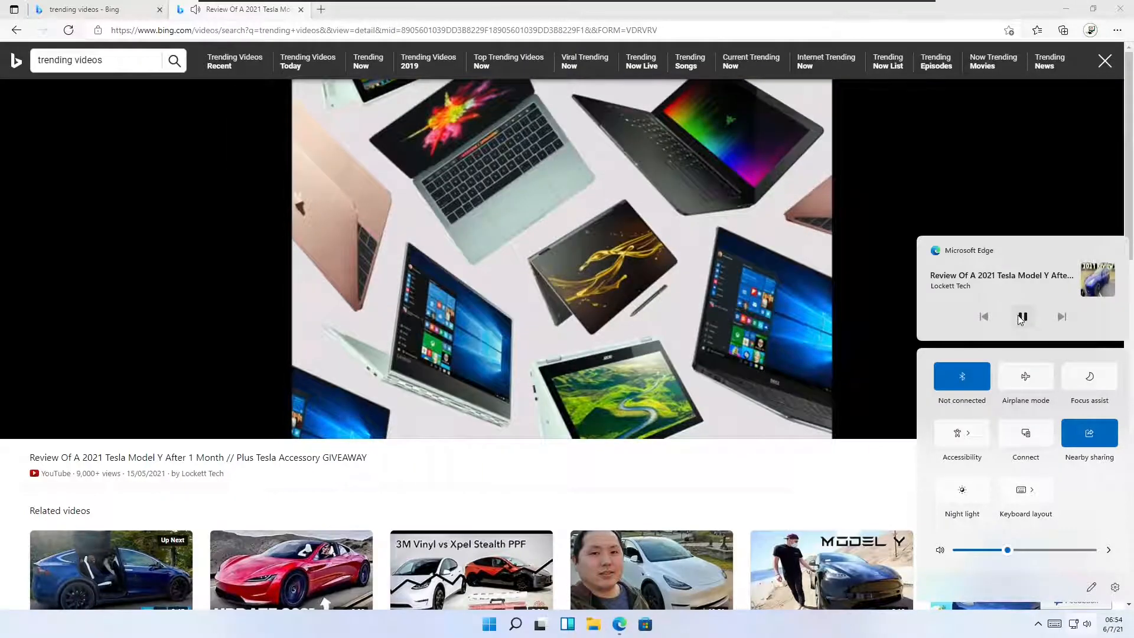
{"action": "left_click", "coordinate": [1022, 317]}
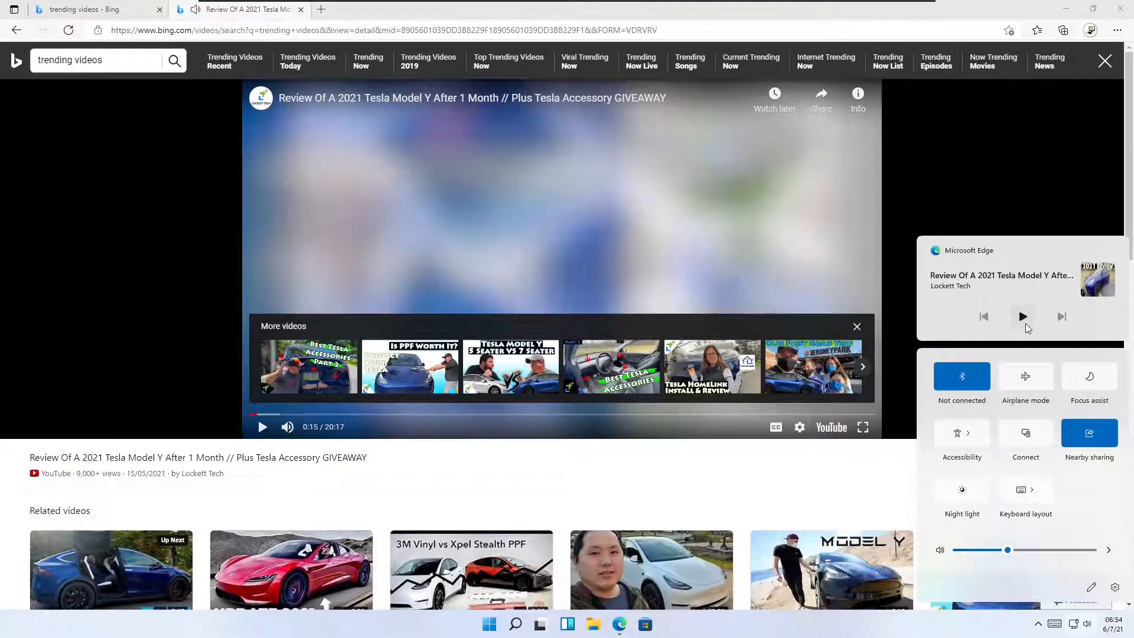
{"action": "left_click", "coordinate": [1026, 322]}
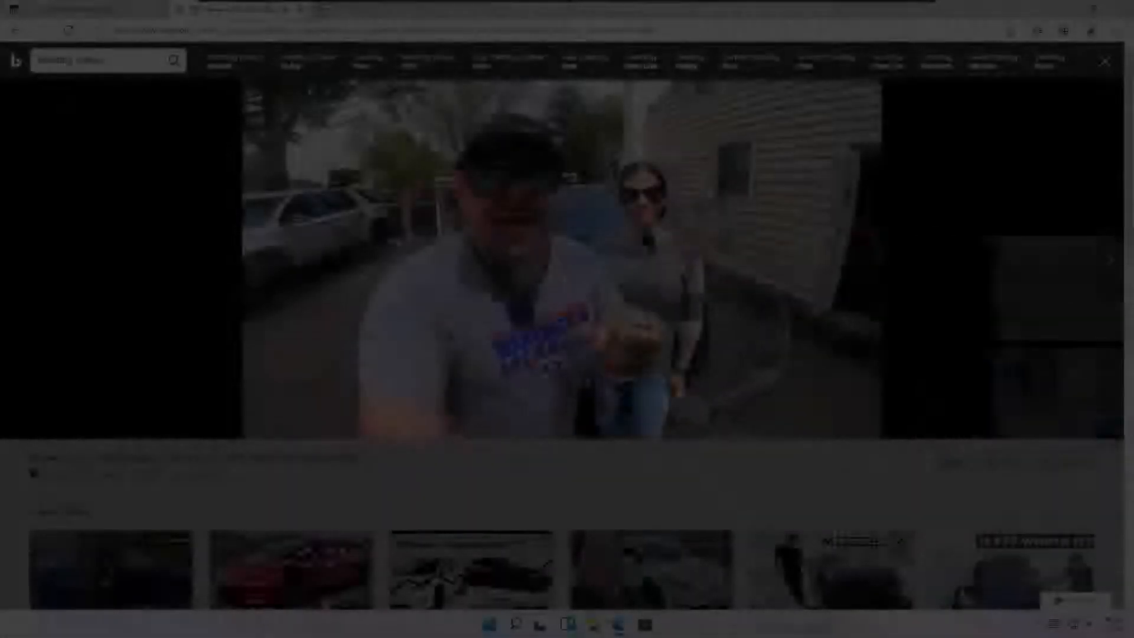
Close the video's browser tab, check quick settings for the media controls, and dismiss it.
{"action": "left_click", "coordinate": [300, 10]}
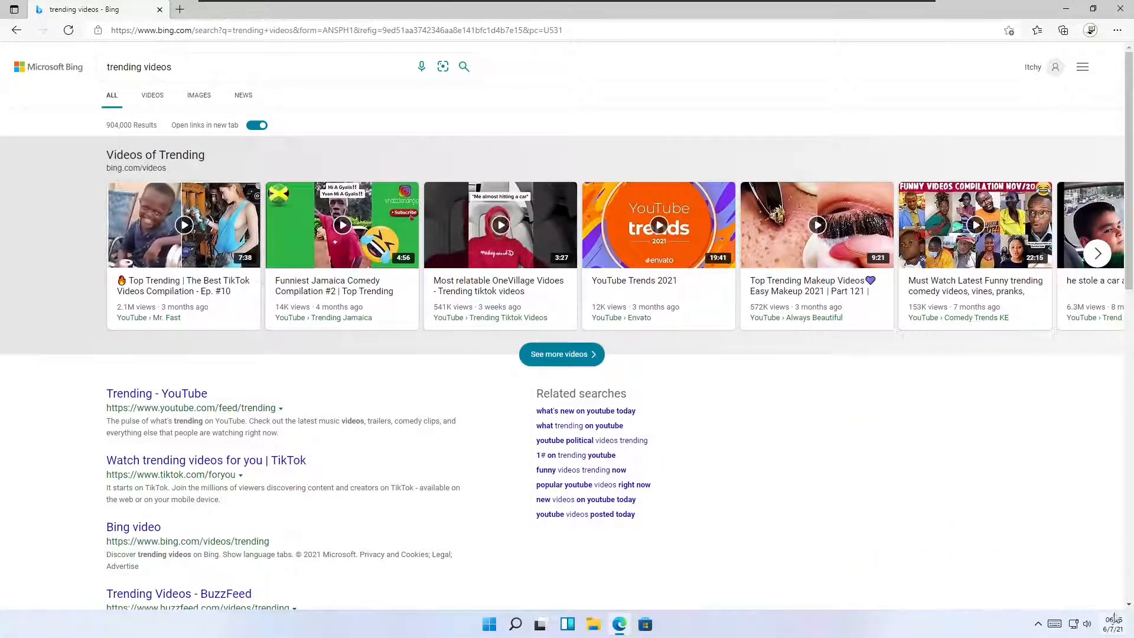
{"action": "left_click", "coordinate": [1082, 625]}
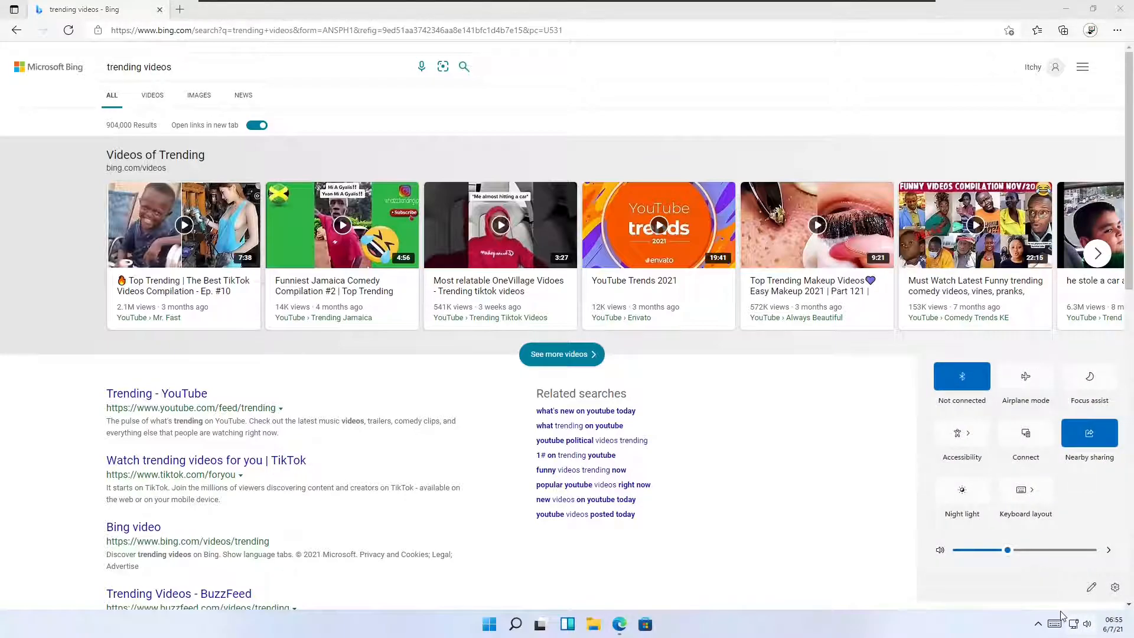
{"action": "left_click", "coordinate": [978, 128]}
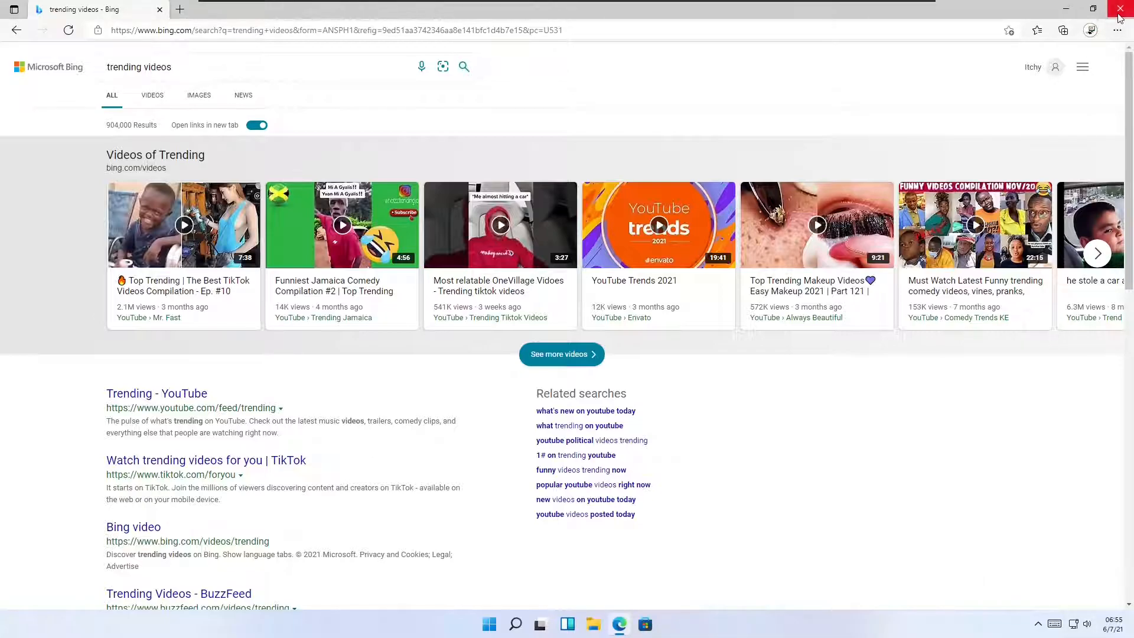